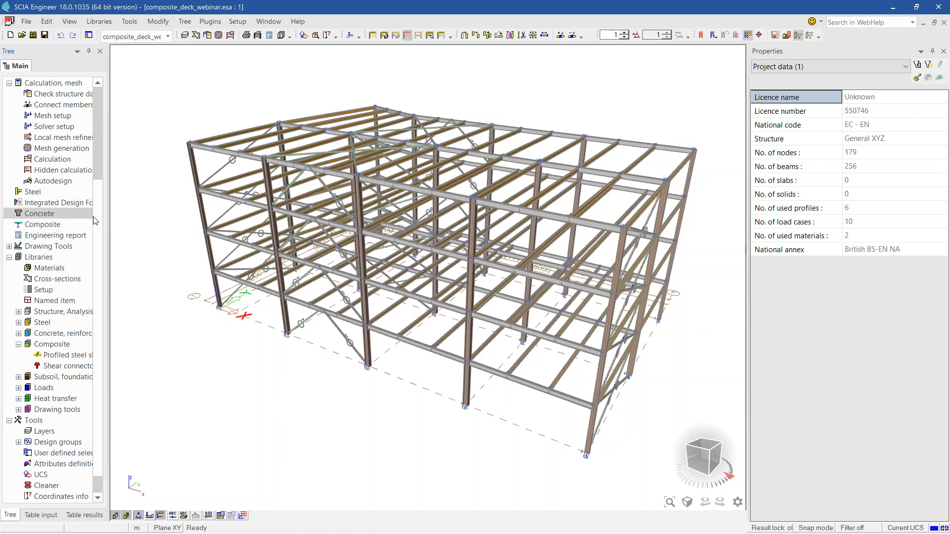
Open the structure catalogue blocks and choose the regular grid block (rGrid) from the Frame 3D group.
left_click_drag(101, 219, 104, 112)
left_click(40, 125)
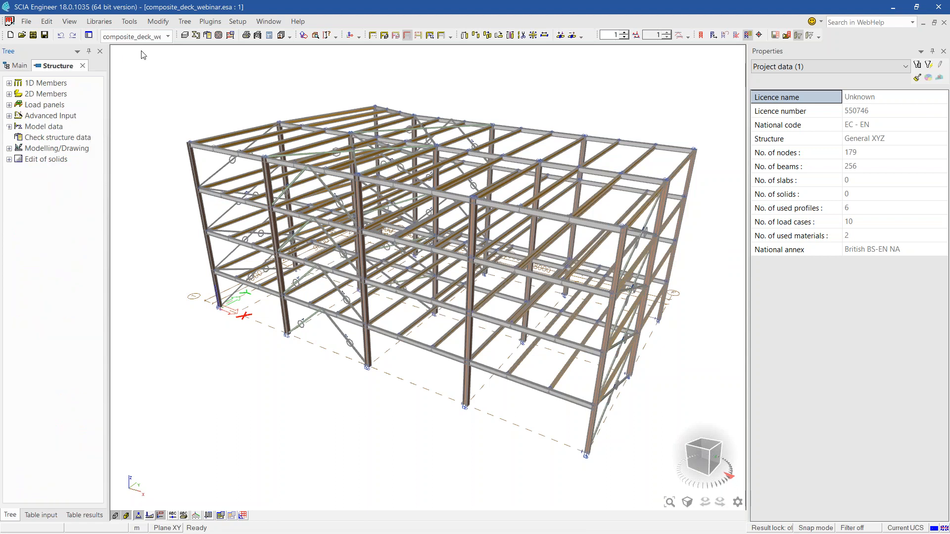
double_click(50, 115)
double_click(62, 126)
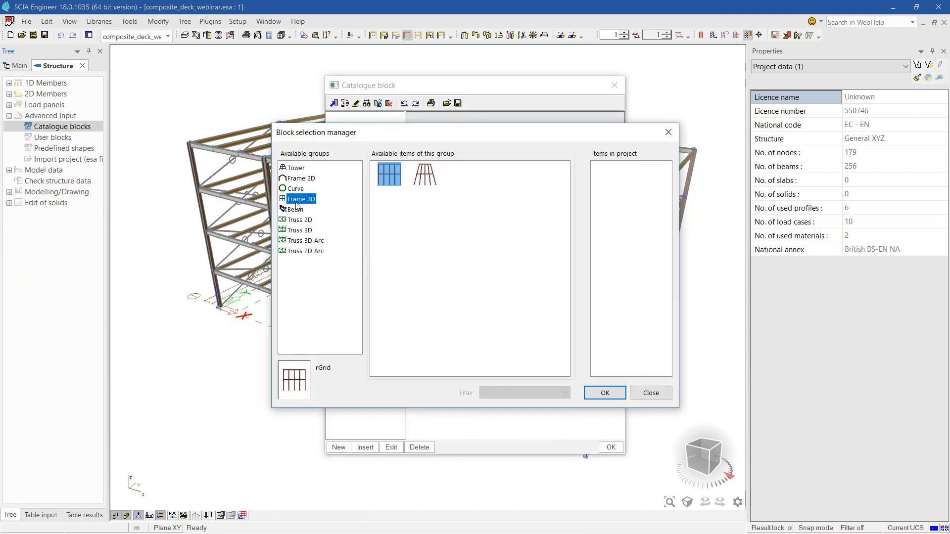
double_click(382, 169)
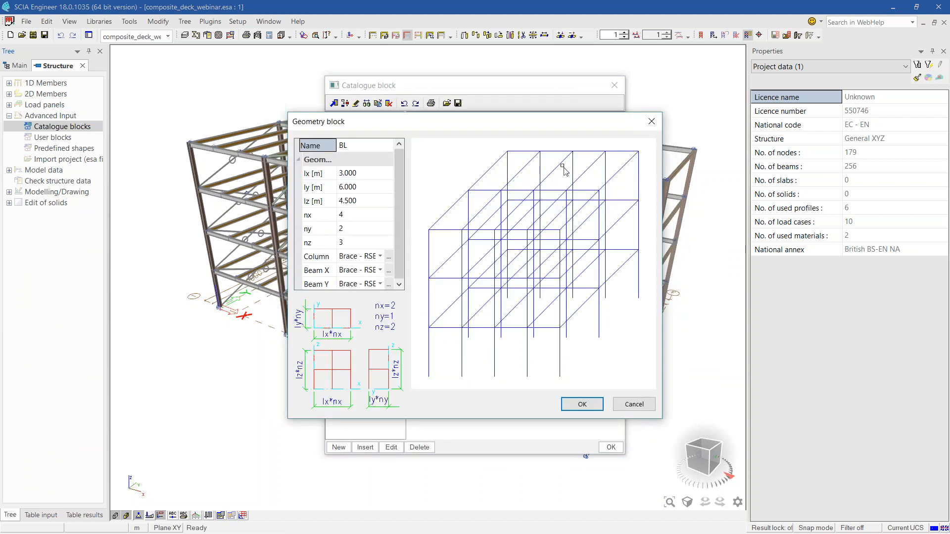
Check the grid block's column cross-section setting, then leave the block and the catalogue without inserting anything.
left_click(349, 257)
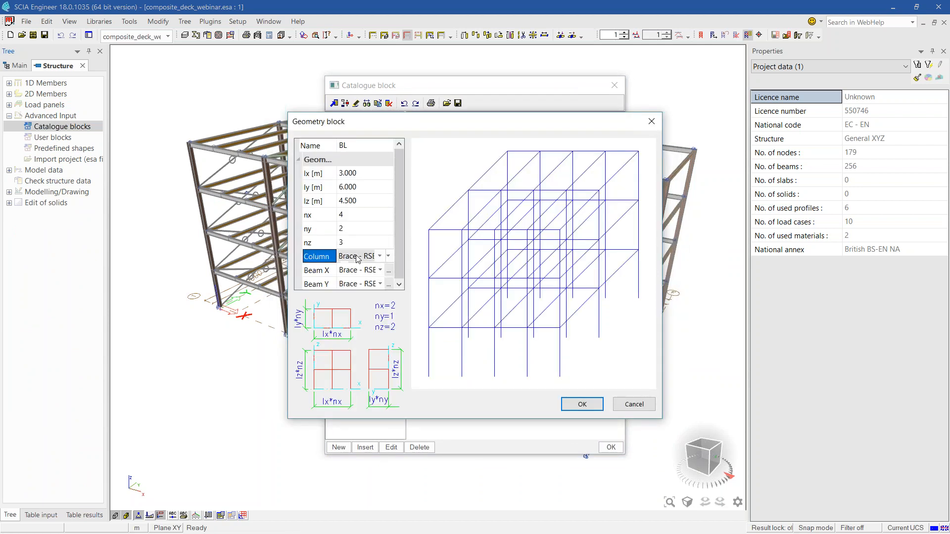
left_click(415, 234)
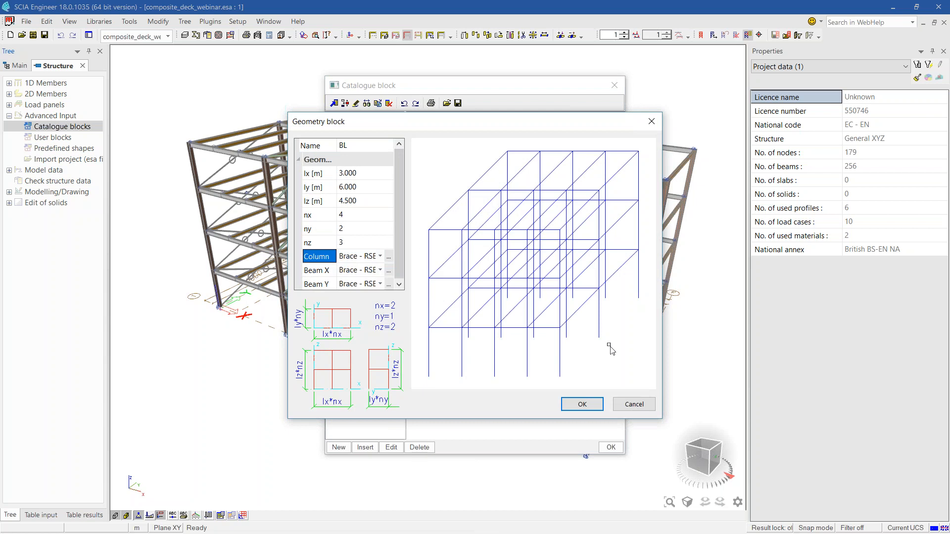
left_click(634, 405)
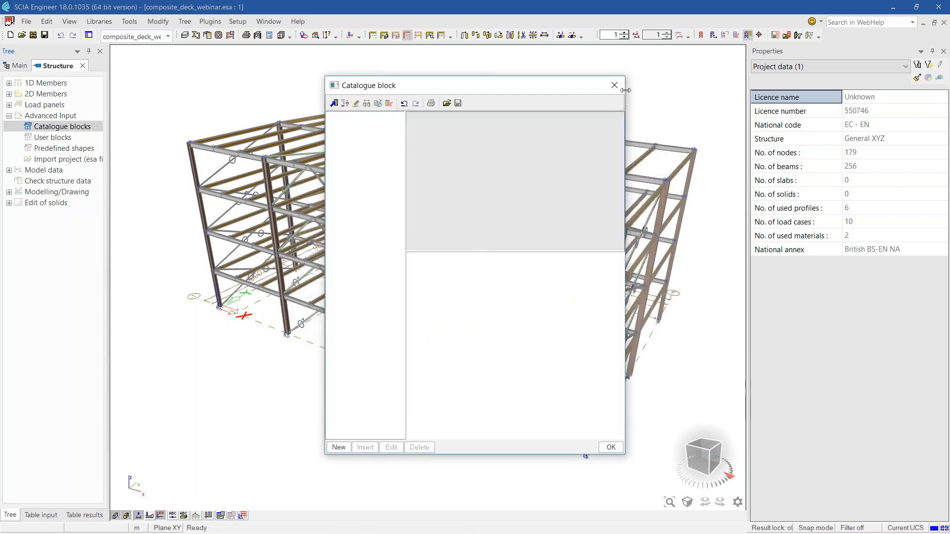
left_click(618, 91)
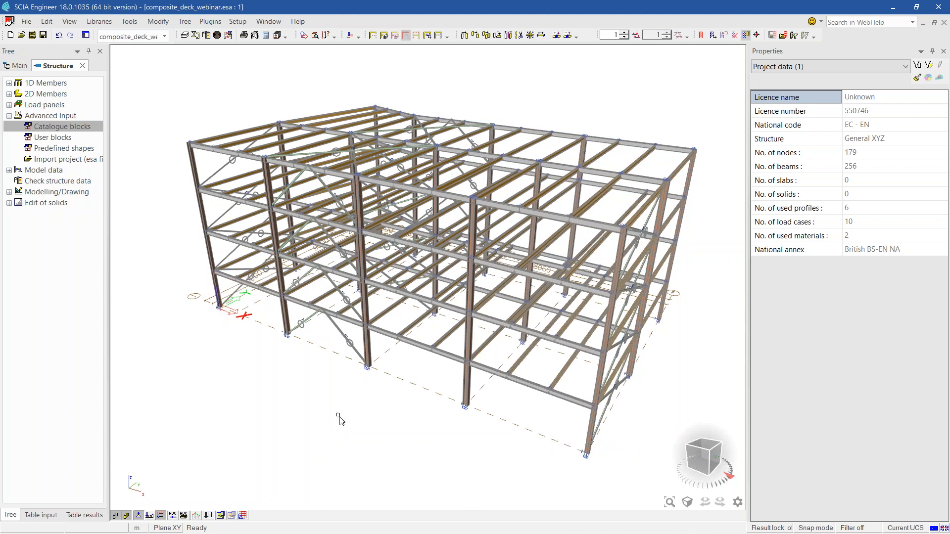
Examine the whole steel frame from several sides, including the grid lines, floor beams and wall bracing.
right_click_drag(299, 436, 565, 289, "ctrl")
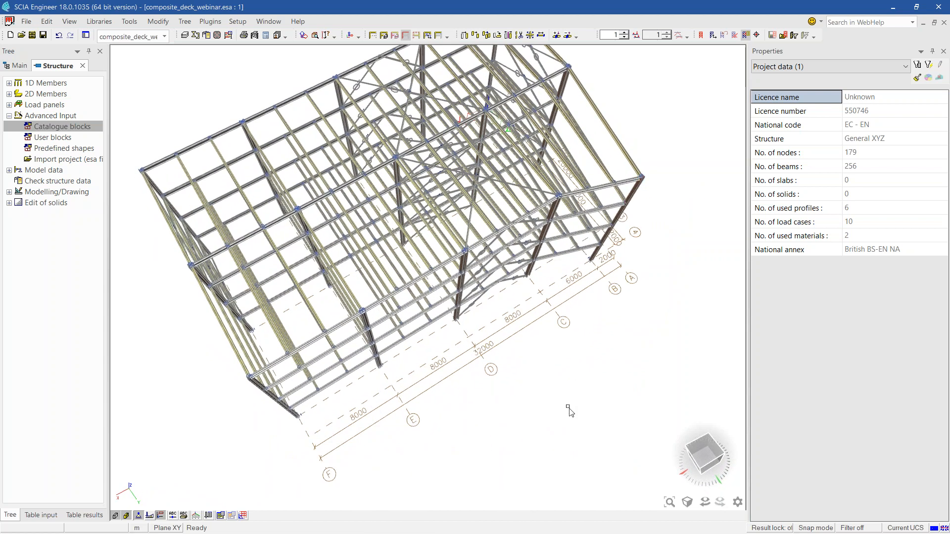
right_click_drag(548, 426, 631, 408, "ctrl")
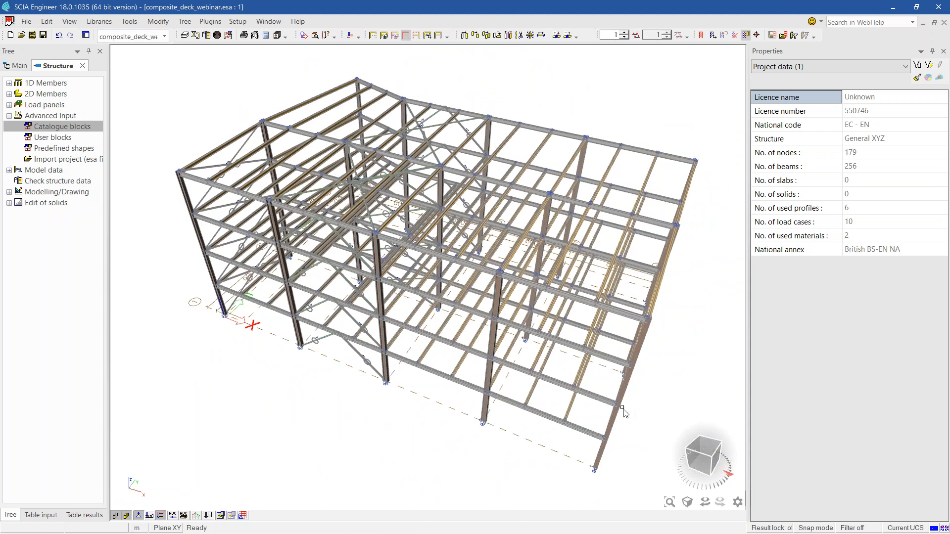
right_click_drag(395, 444, 376, 402, "ctrl")
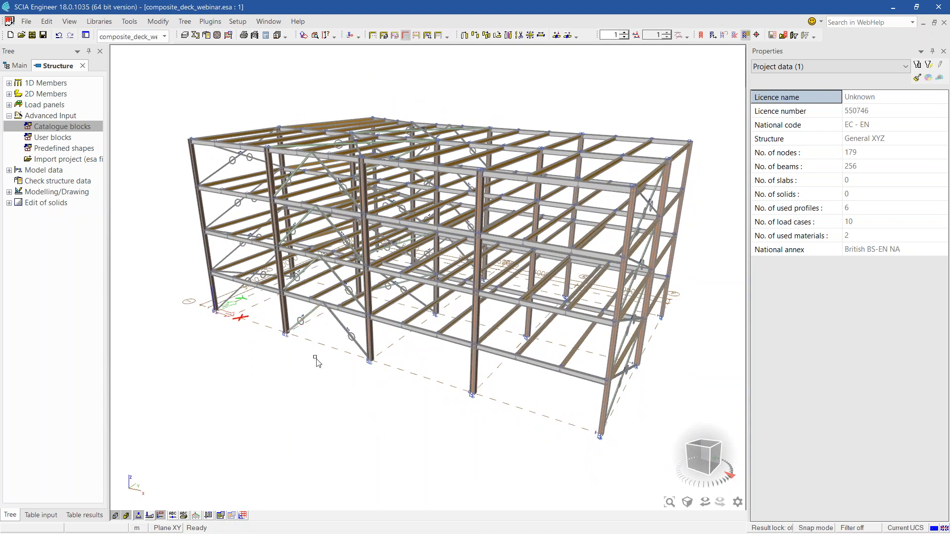
scroll(279, 324, "up", 6)
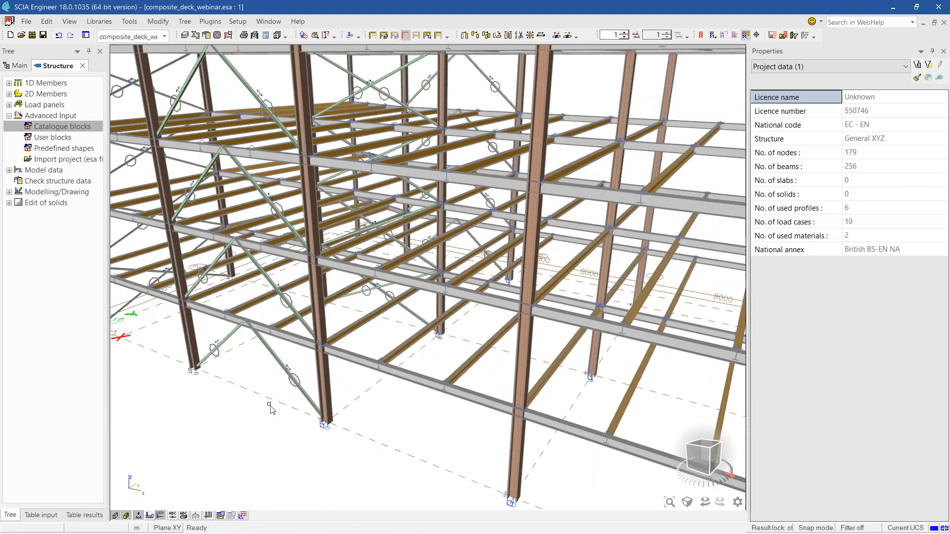
scroll(346, 346, "down", 5)
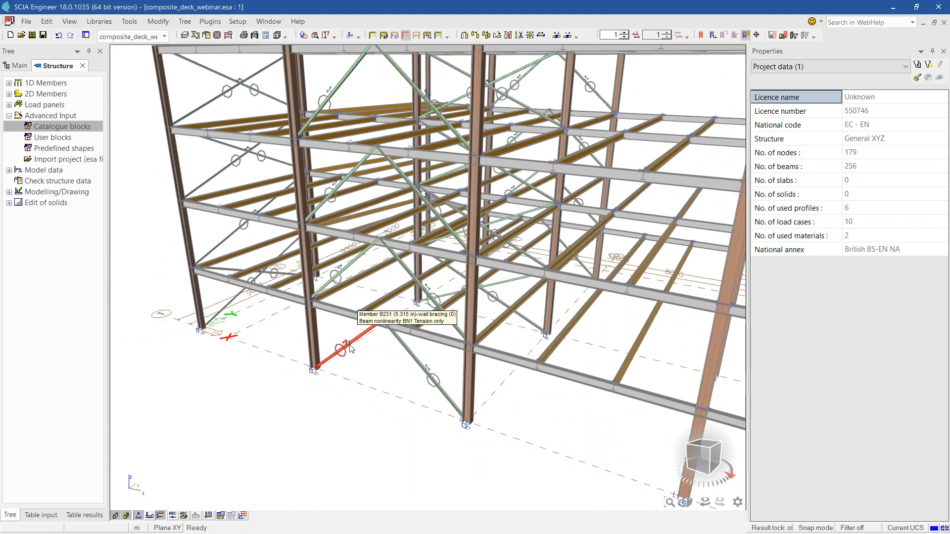
scroll(391, 435, "down", 5)
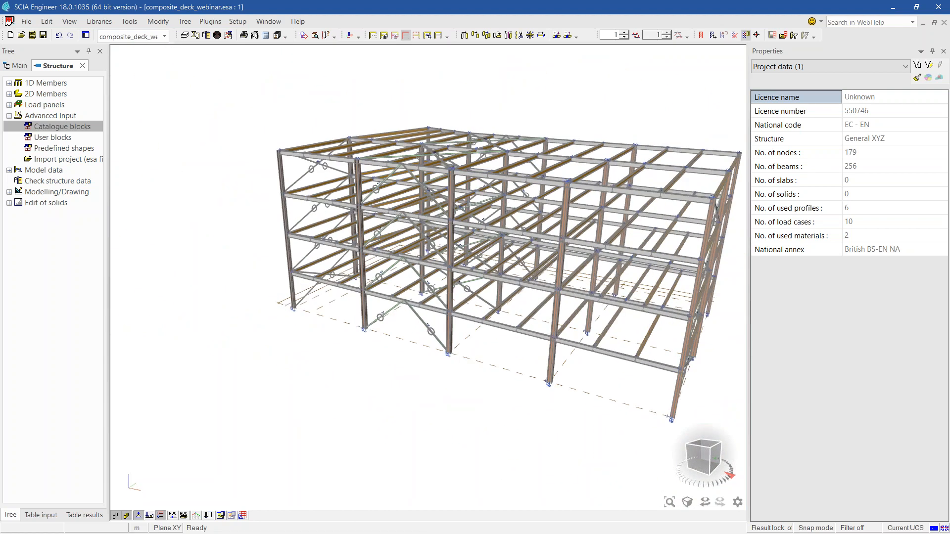
right_click_drag(399, 429, 341, 433, "ctrl")
middle_click_drag(340, 434, 330, 431)
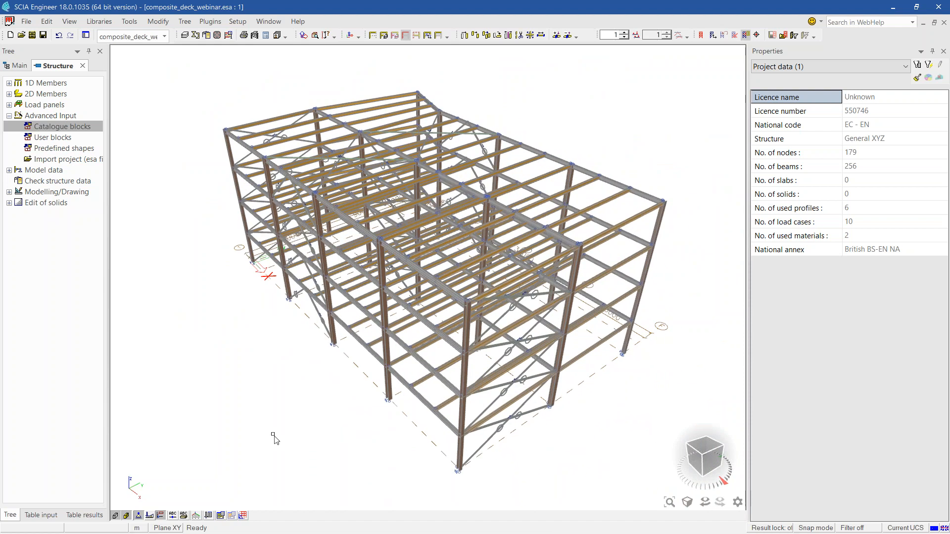
right_click_drag(343, 434, 354, 426, "ctrl")
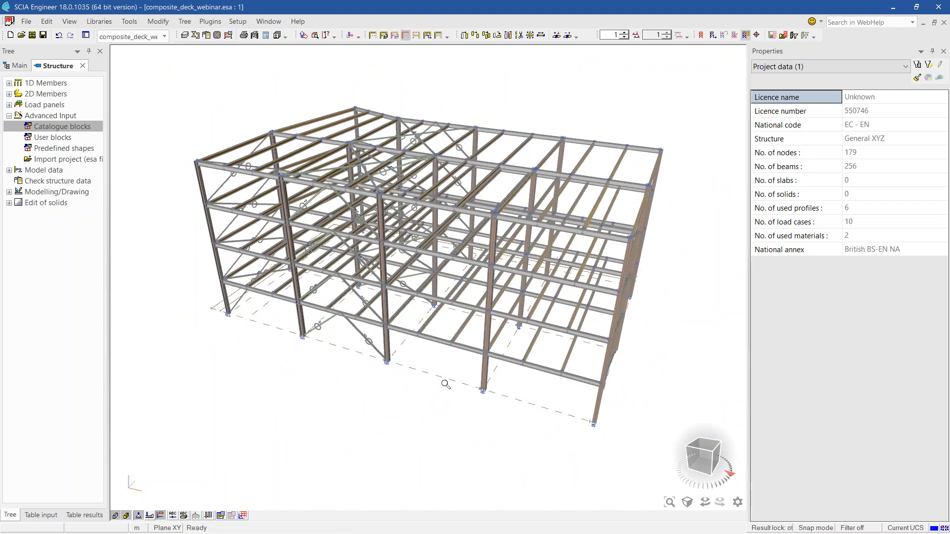
Examine the column base supports and the bracing connection at the foot of the front columns up close.
scroll(320, 370, "up", 5)
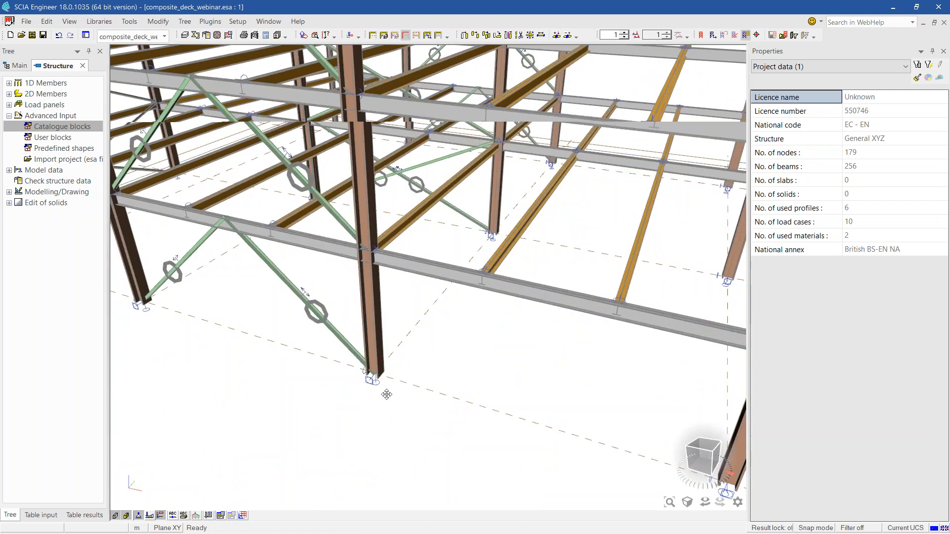
middle_click_drag(387, 394, 444, 292)
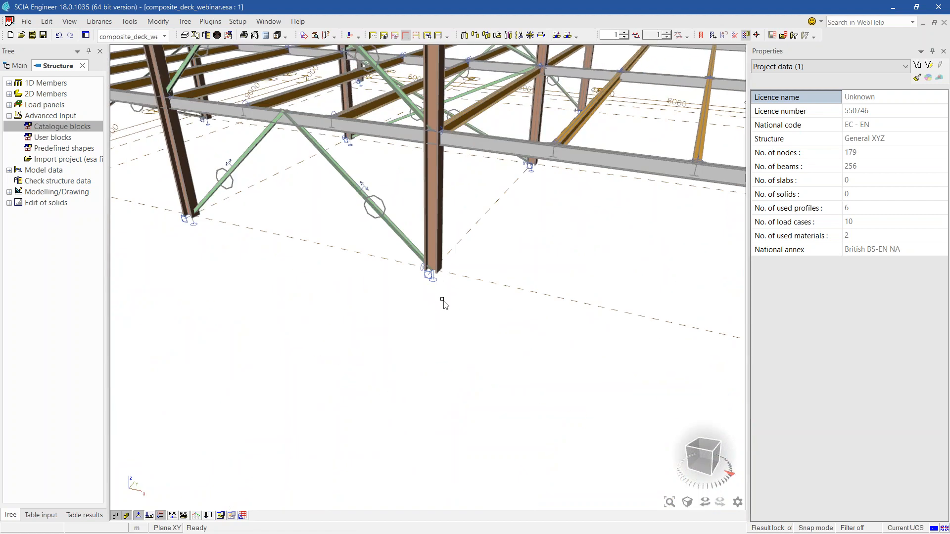
scroll(430, 273, "up", 2)
right_click_drag(429, 282, 427, 290, "ctrl")
scroll(426, 293, "down", 3)
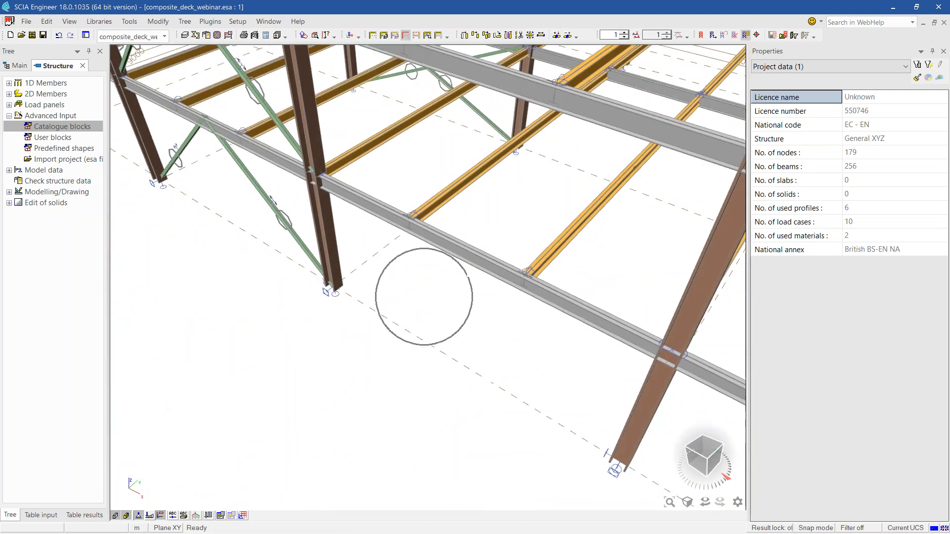
scroll(323, 304, "up", 4)
middle_click_drag(364, 325, 528, 329)
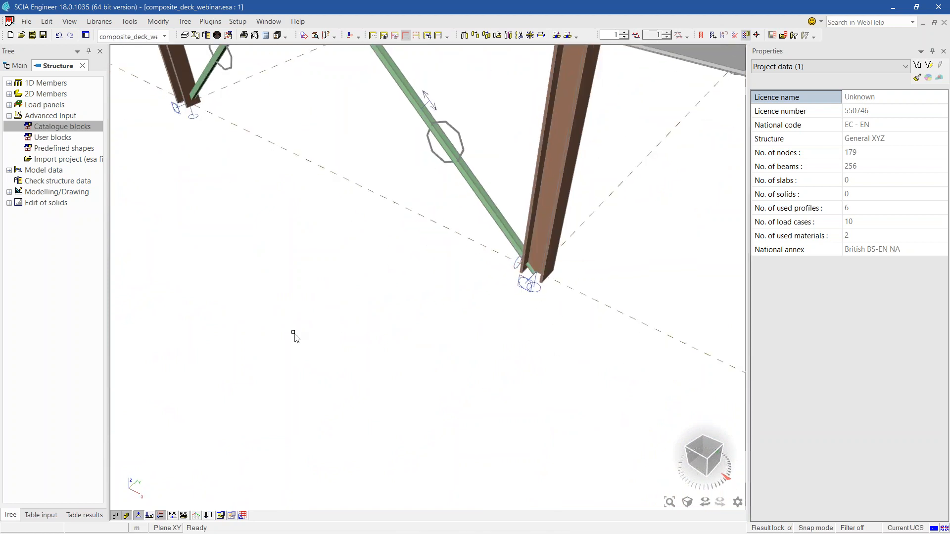
scroll(300, 336, "down", 10)
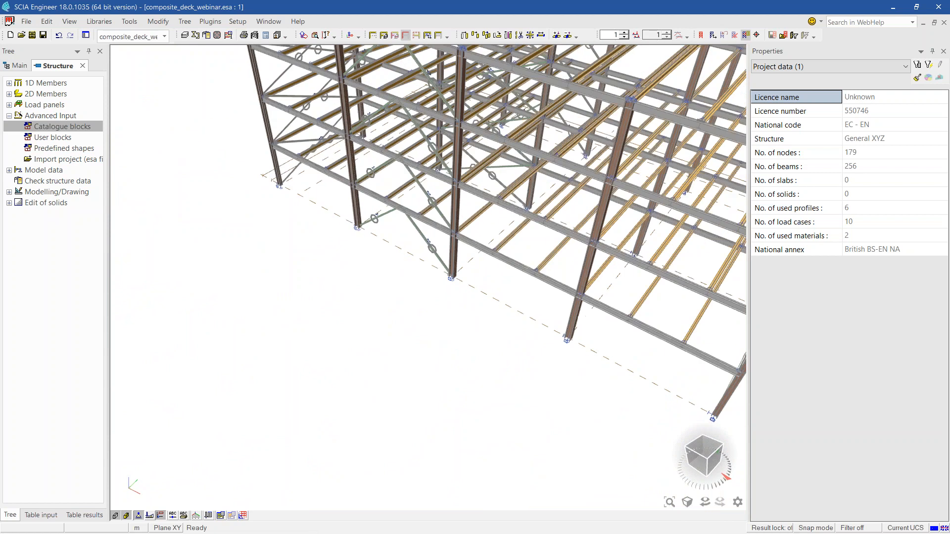
Select the hinge on a floor beam in the front bay and extend the selection to all hinges with position Both.
scroll(510, 251, "up", 10)
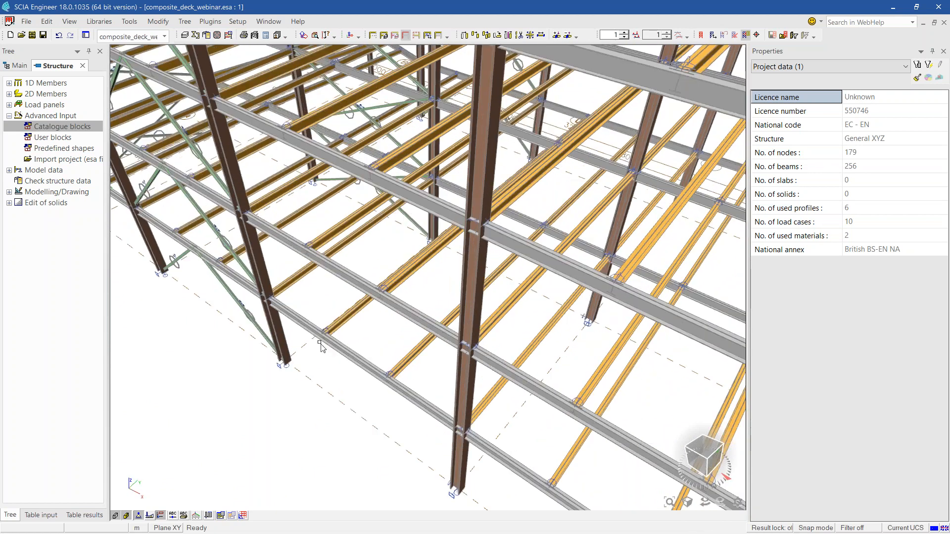
left_click(328, 332)
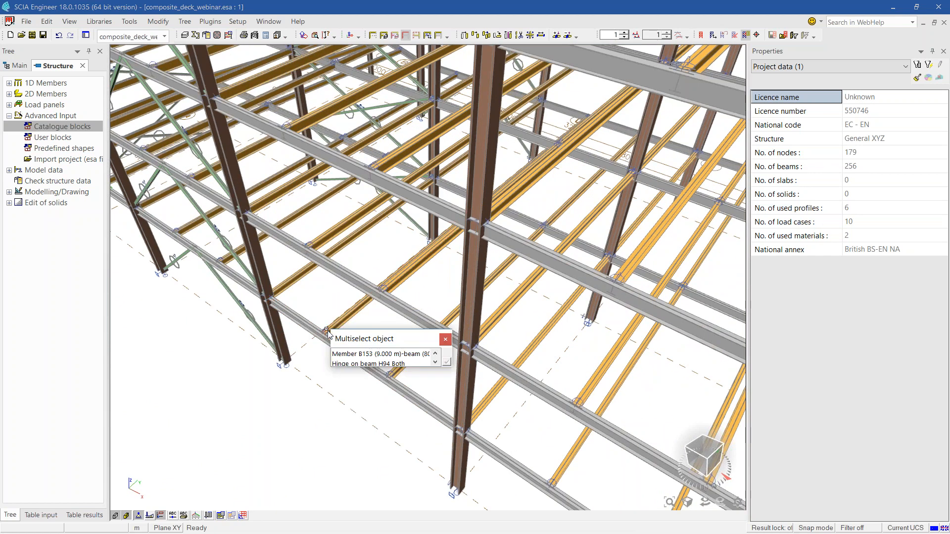
left_click(346, 364)
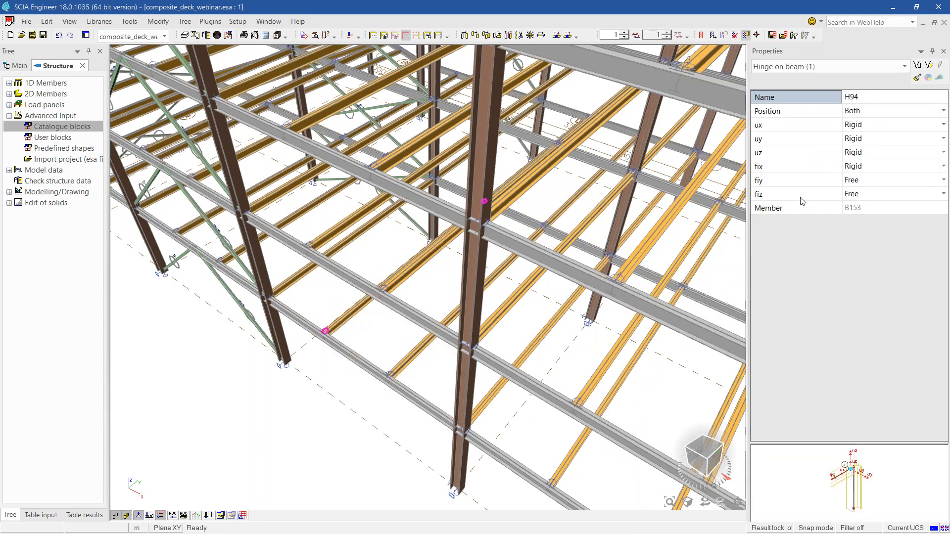
left_click(818, 112)
left_click(928, 65)
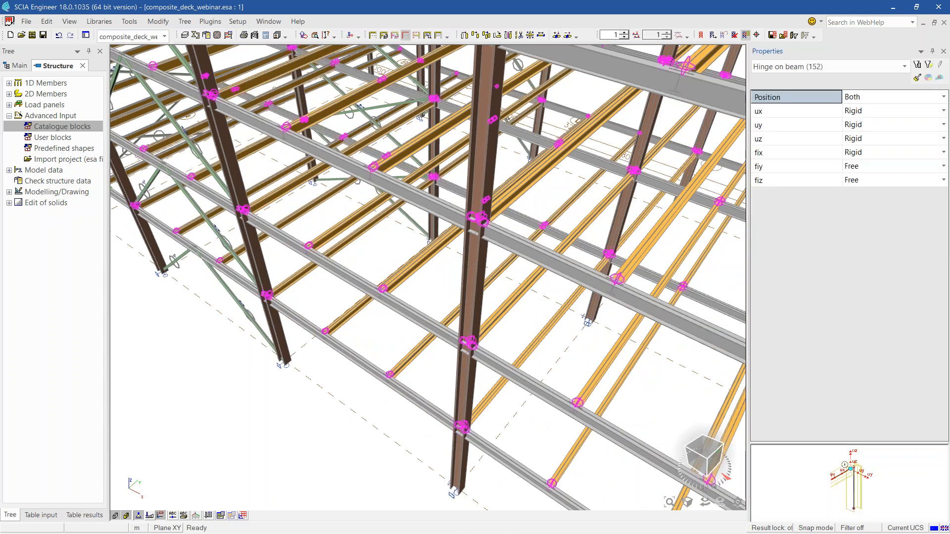
right_click_drag(321, 450, 319, 419, "ctrl")
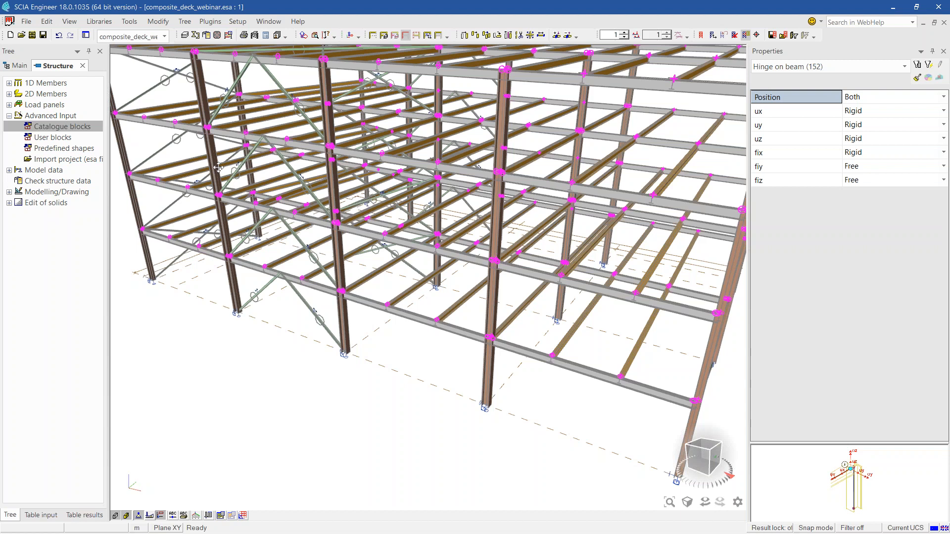
Leave the structure input, open the load input and look through the list of load cases.
left_click(82, 65)
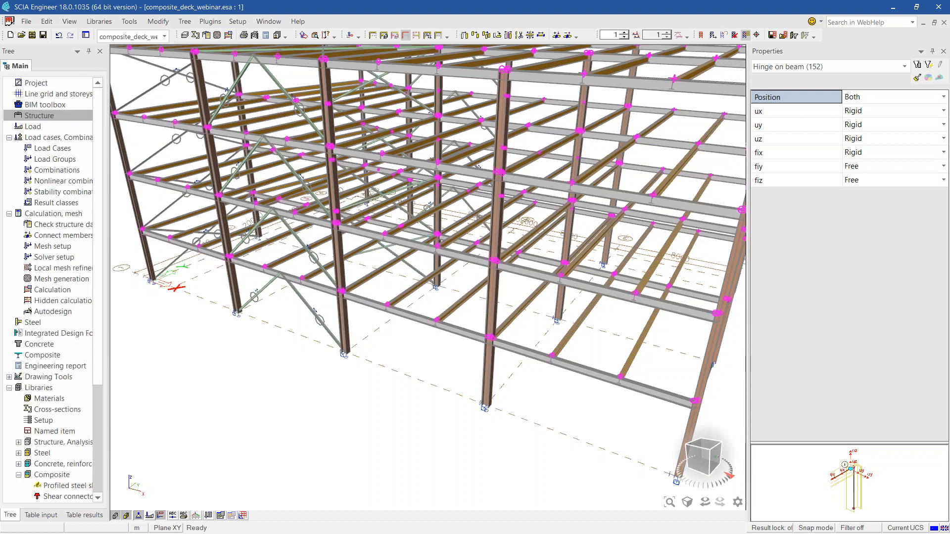
left_click(33, 126)
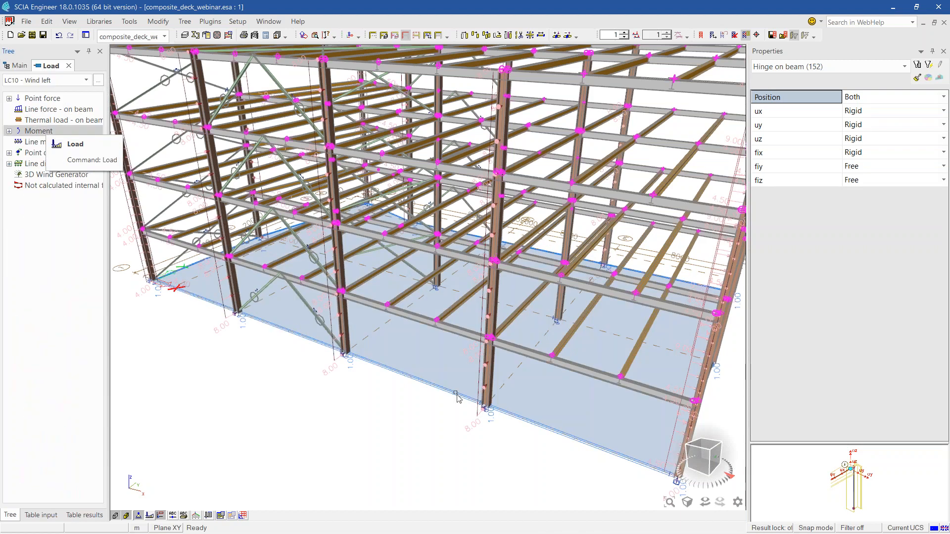
left_click(49, 81)
left_click(49, 82)
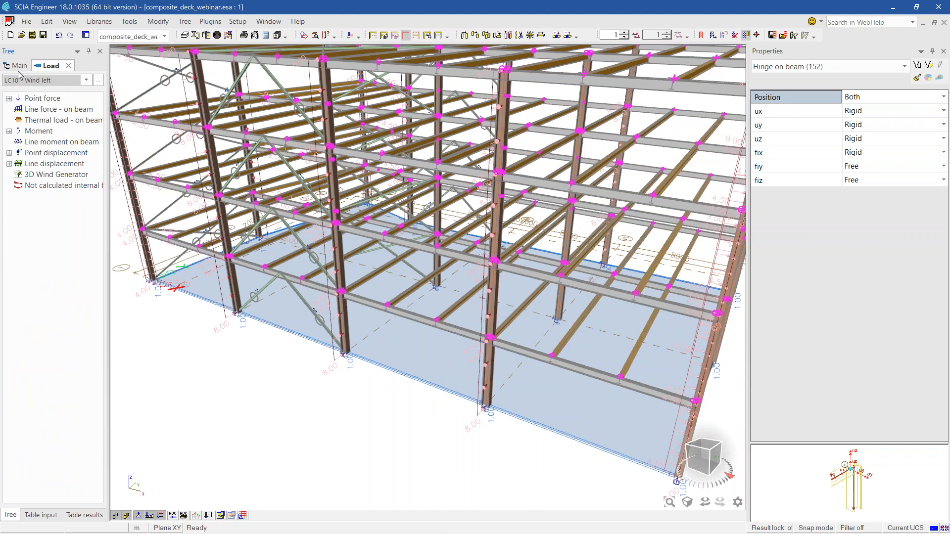
Review the settings of load cases LC1, LC3 - Construction, LC4 - Permanent and LC5 - Live load in the load case manager.
left_click(18, 70)
left_click(50, 148)
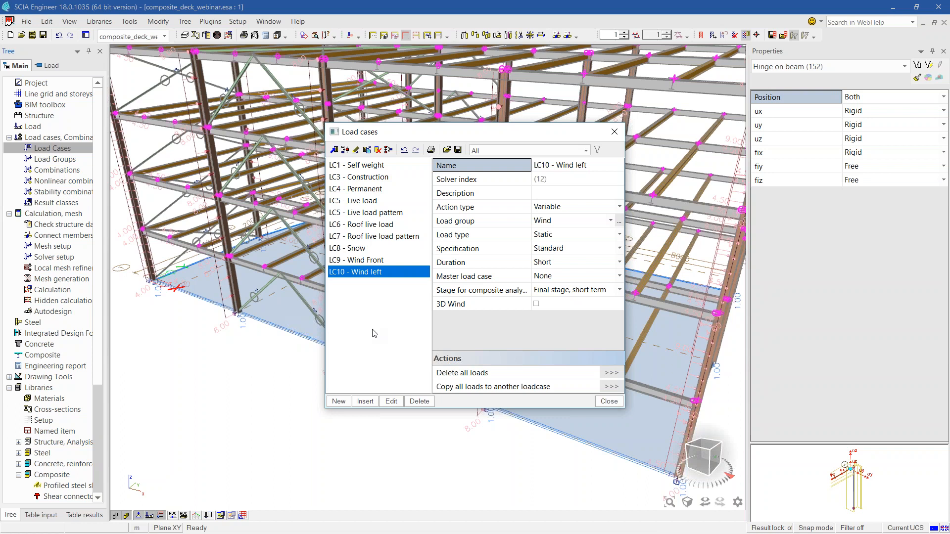
left_click(377, 166)
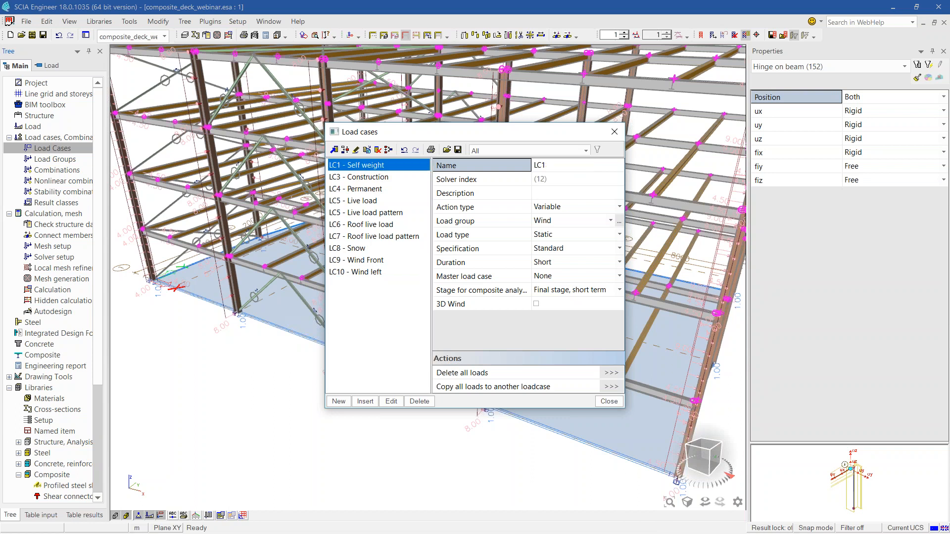
left_click(378, 178)
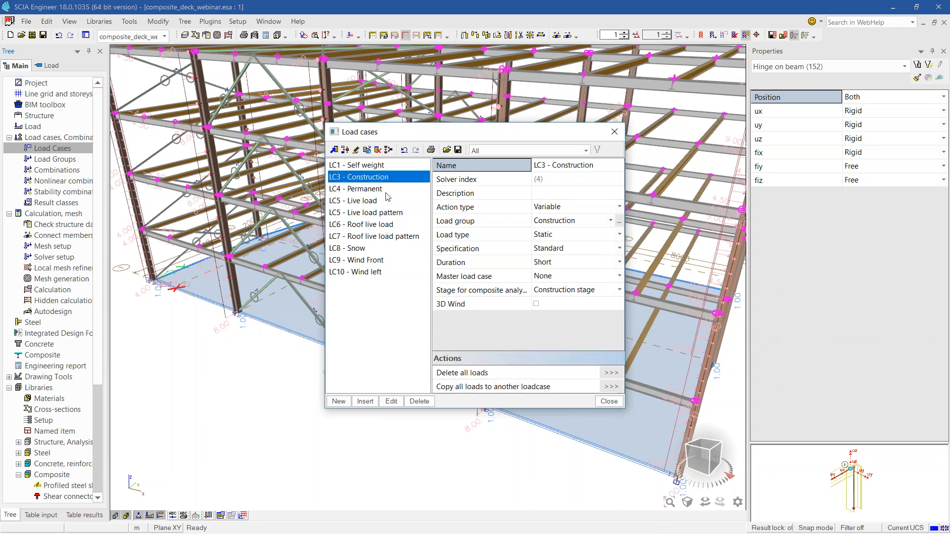
left_click(386, 190)
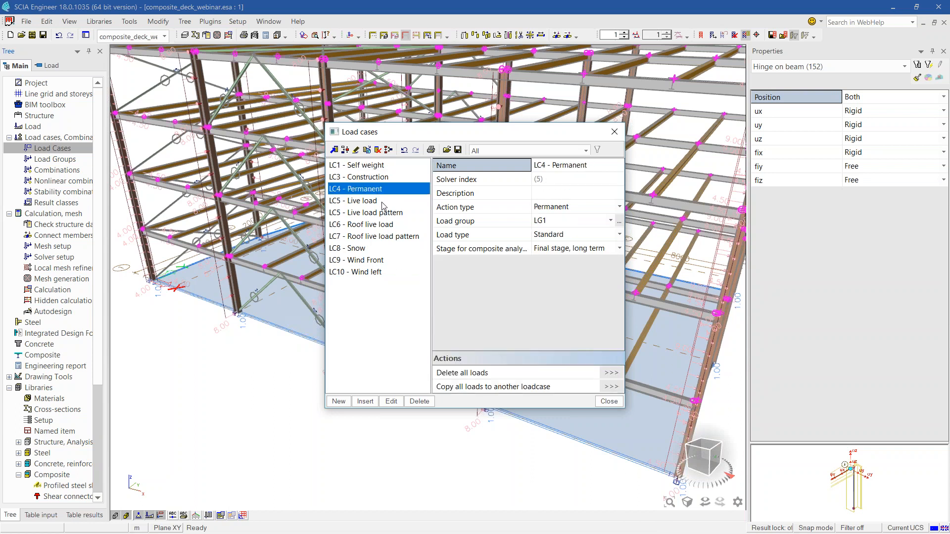
left_click(382, 202)
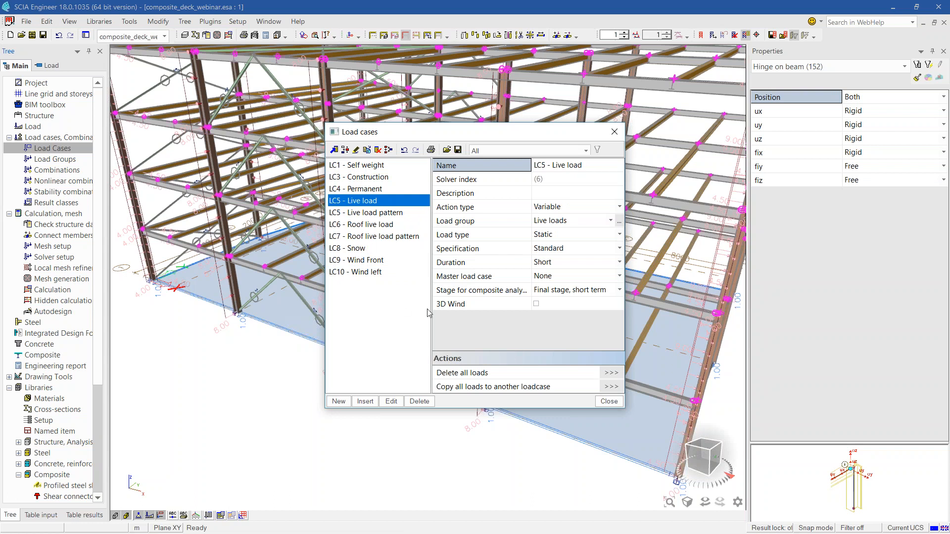
left_click(608, 401)
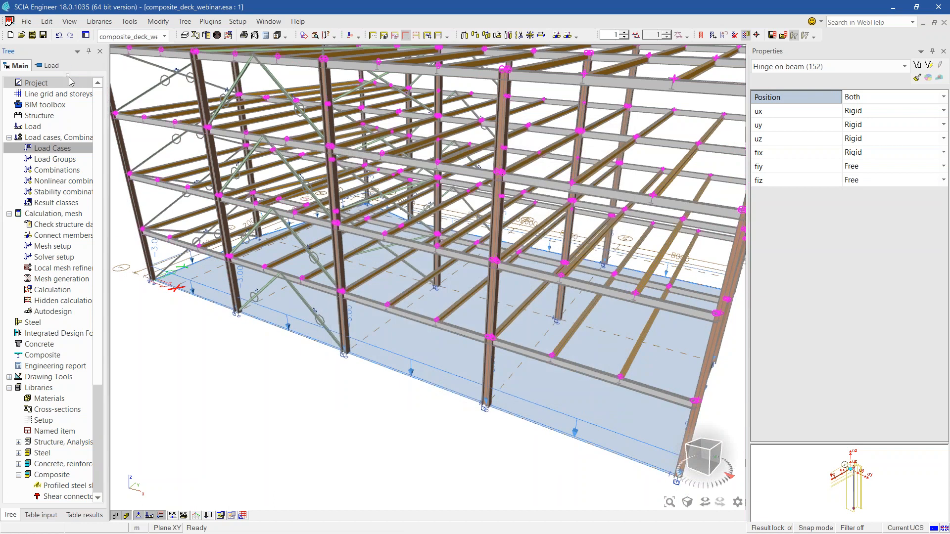
Display load case LC1 - Self weight in the load input and clear the hinge selection.
left_click(51, 65)
left_click(40, 80)
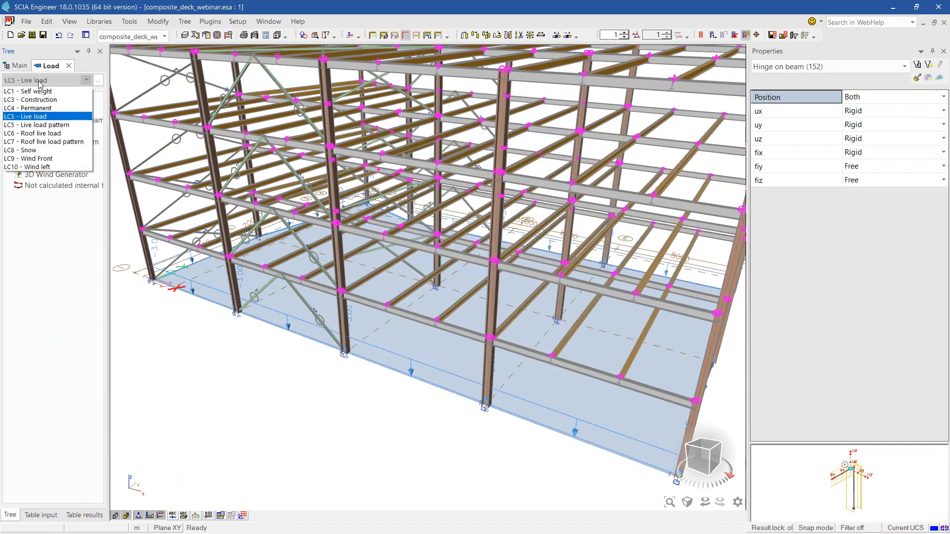
left_click(41, 92)
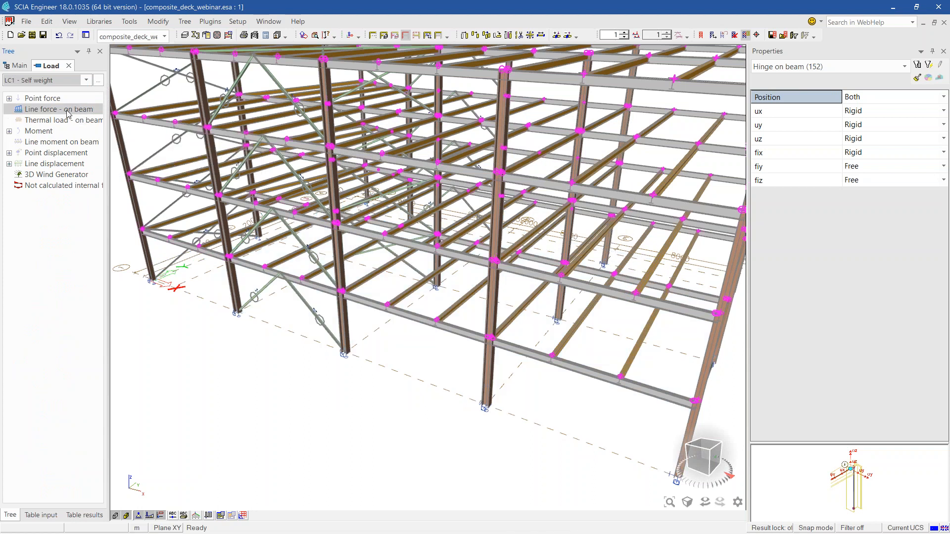
double_click(56, 81)
key("Escape")
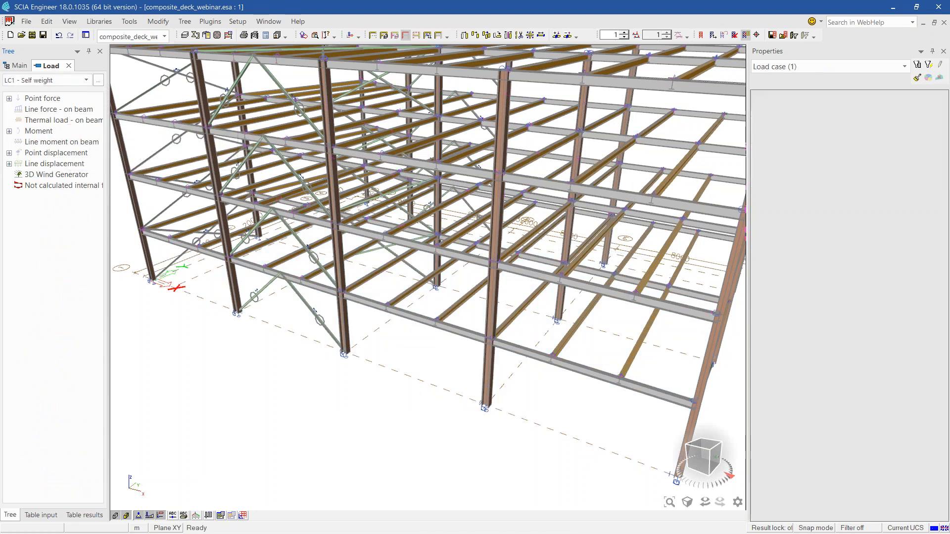
Display load case LC3 - Construction and inspect the properties of its free surface load at the building's base.
left_click(87, 80)
left_click(42, 110)
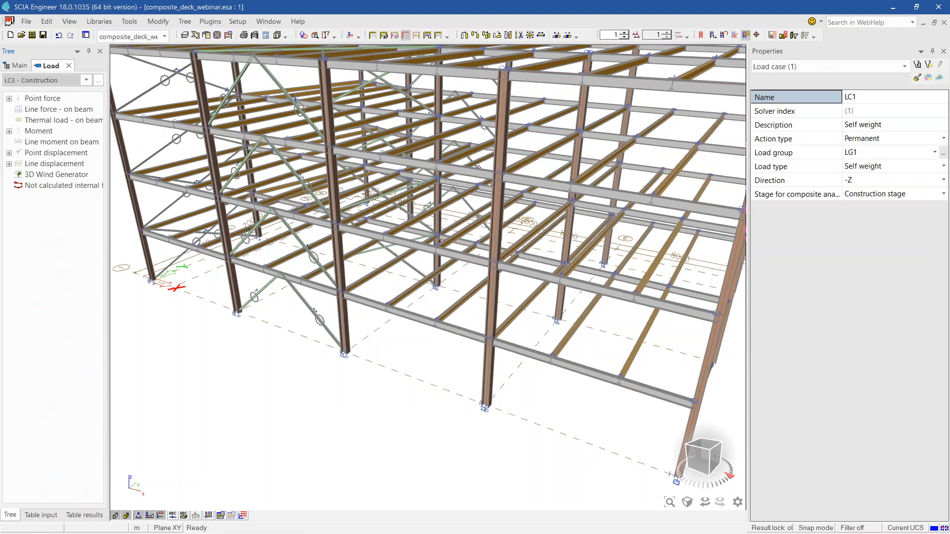
scroll(297, 399, "down", 3)
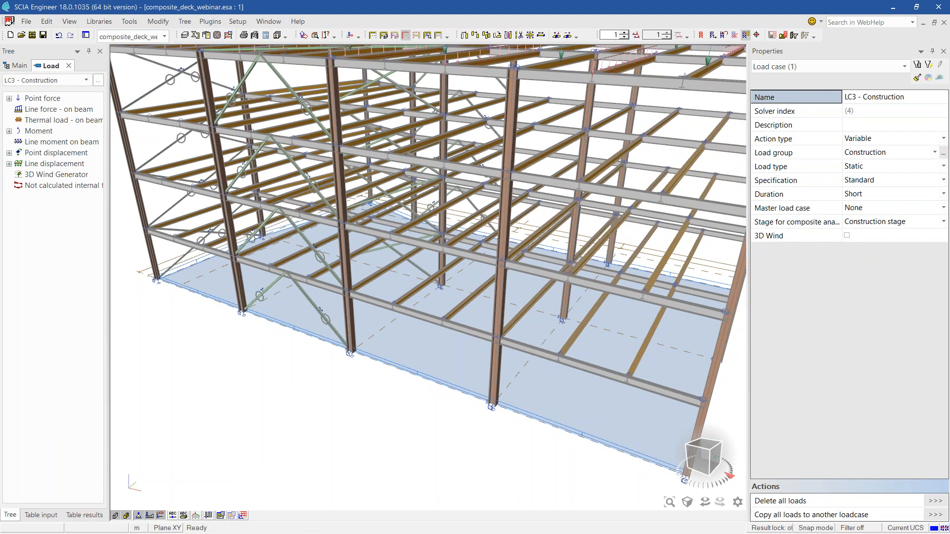
scroll(283, 406, "up", 1)
left_click(275, 305)
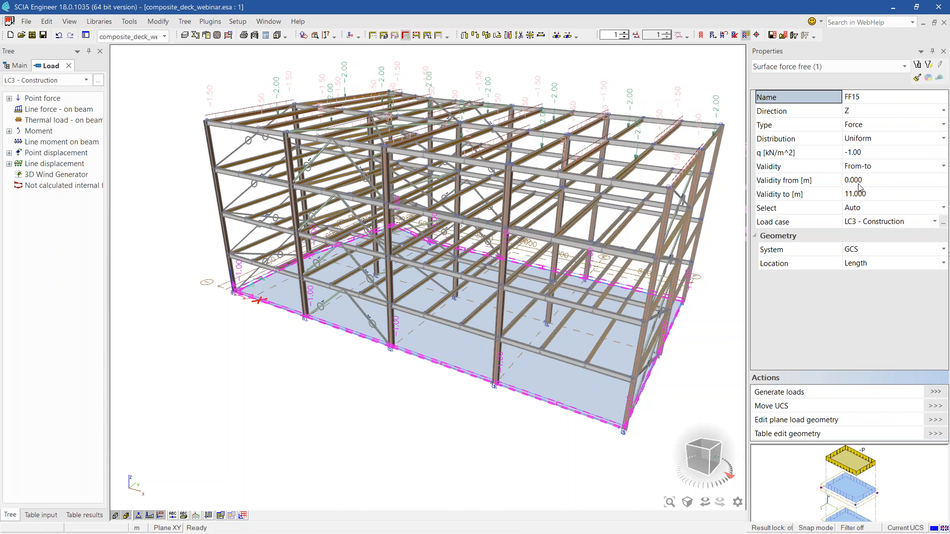
Check the coordinates of the corner column's node one storey below the roof, leaving out the selected hinges.
key("Escape")
left_click_drag(186, 150, 233, 187)
left_click(850, 70)
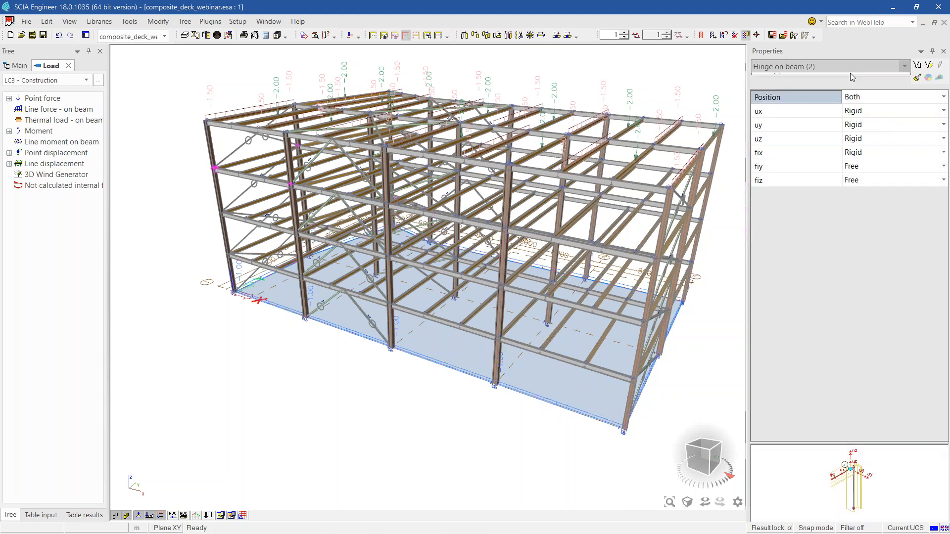
left_click(821, 90)
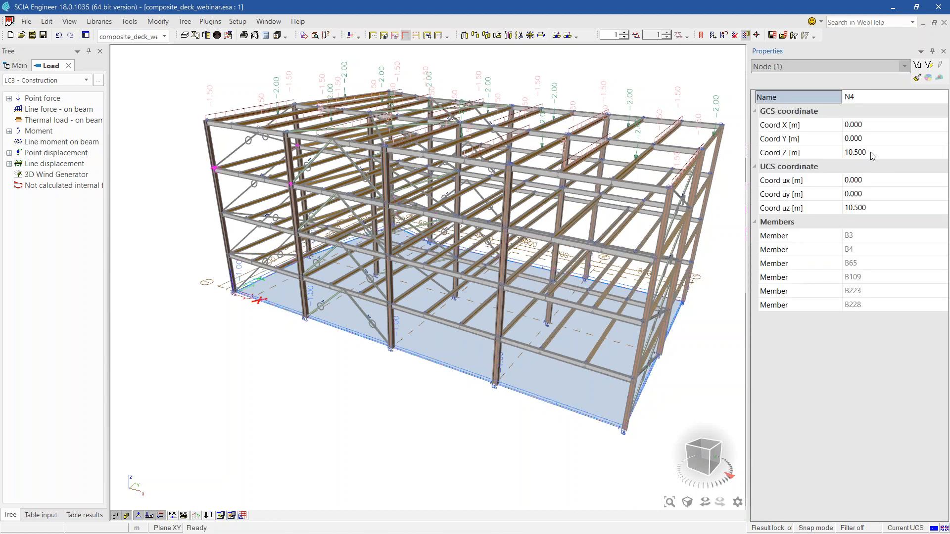
key("Escape")
Reselect the free surface load in LC3 - Construction, inspect its load intensity and validity range, and clear the selection.
left_click(681, 341)
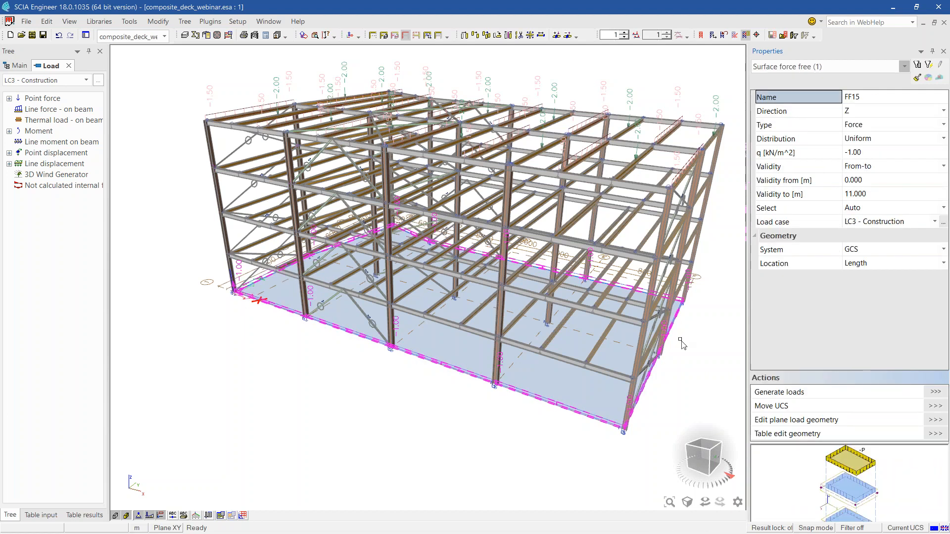
left_click(871, 153)
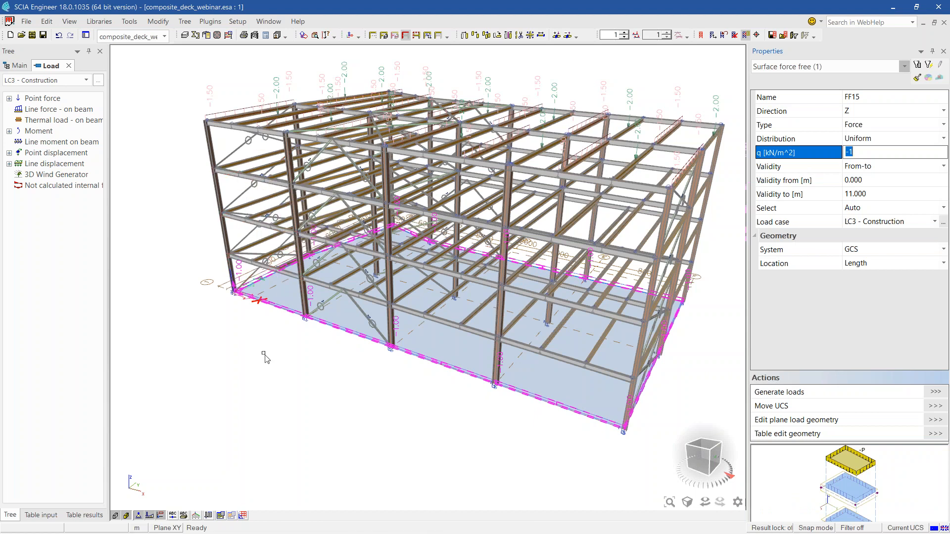
key("Return")
key("Escape")
Display load case LC4 - Permanent and inspect the properties of its two free surface loads, FF16 and FF11.
left_click(40, 80)
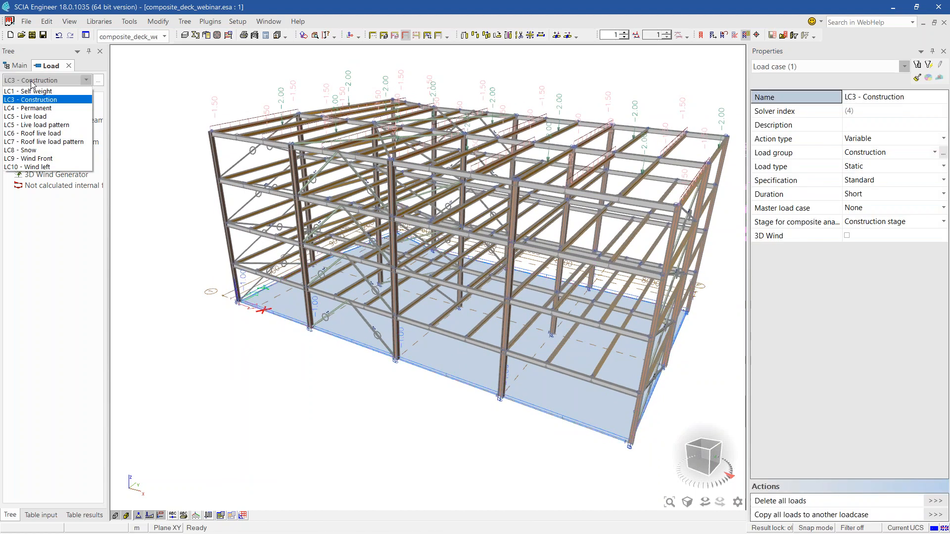
left_click(37, 109)
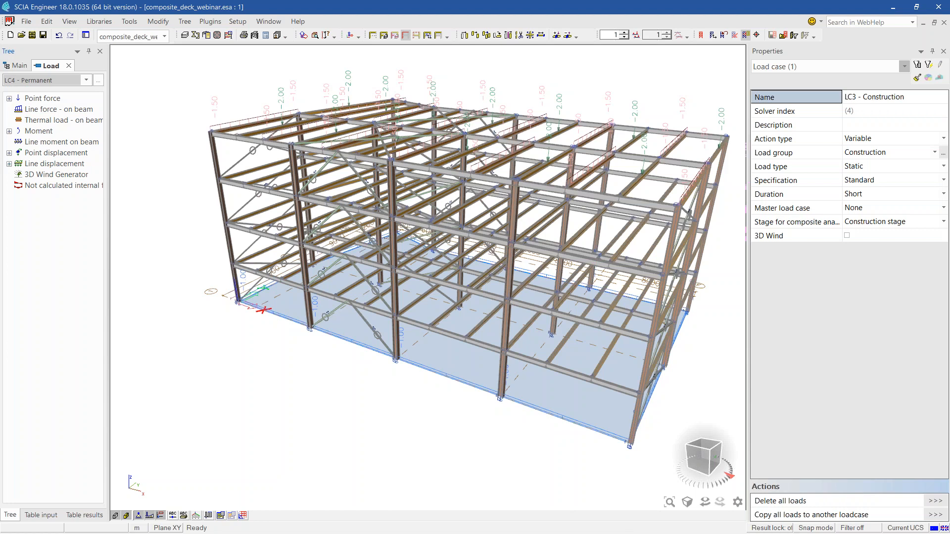
left_click(263, 307)
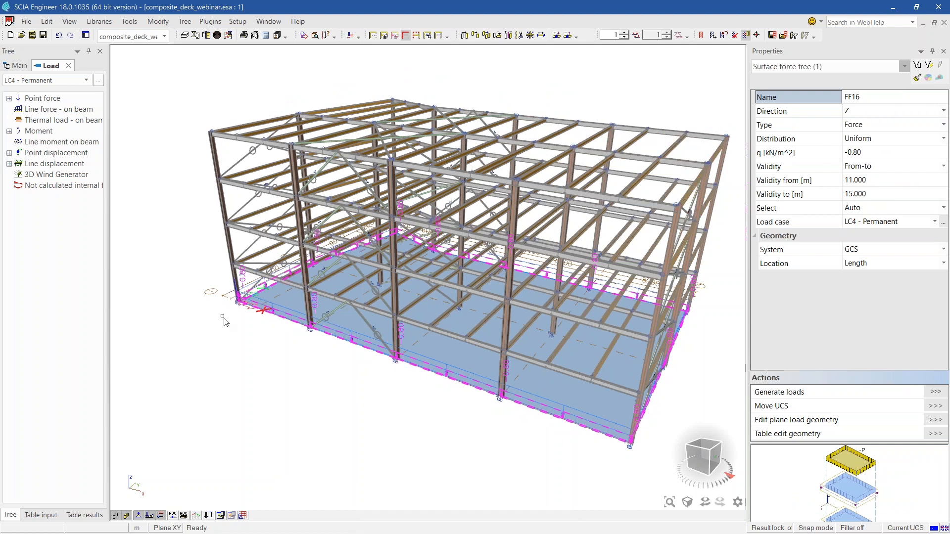
key("Escape")
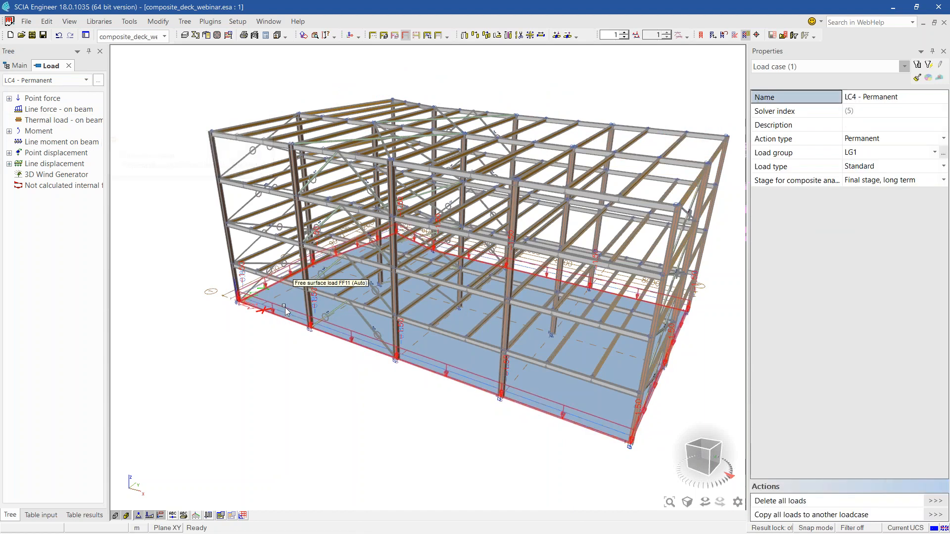
left_click(286, 313)
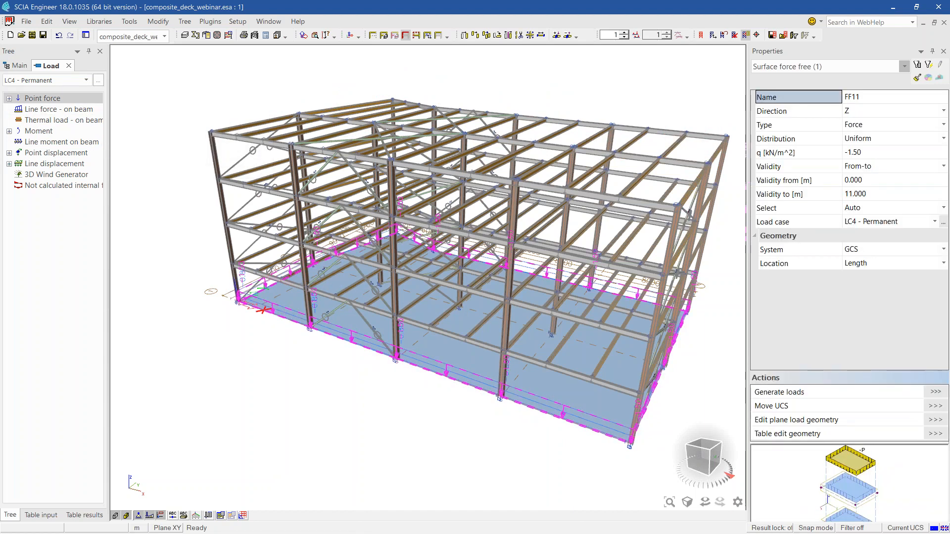
Display load case LC5 - Live load, followed by LC5 - Live load pattern, to compare their loaded areas.
left_click(20, 81)
left_click(42, 116)
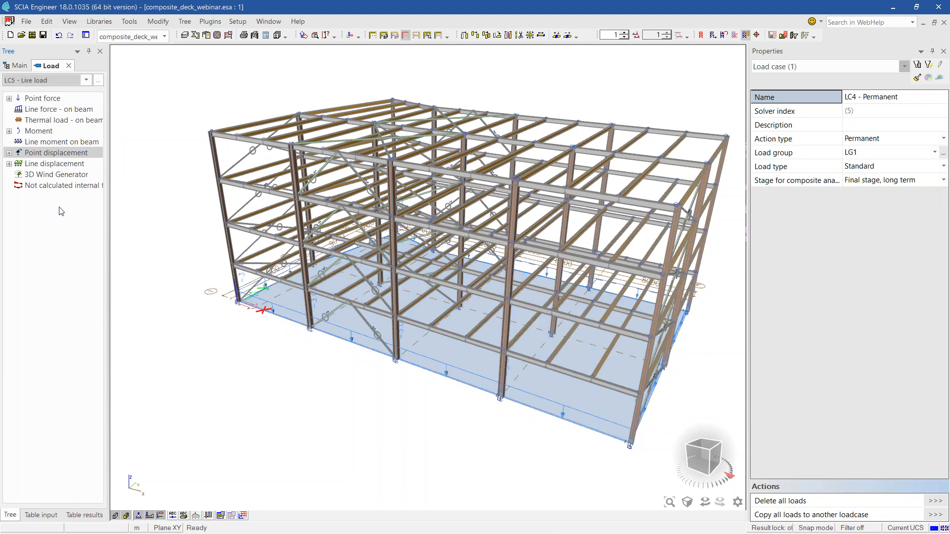
left_click(47, 80)
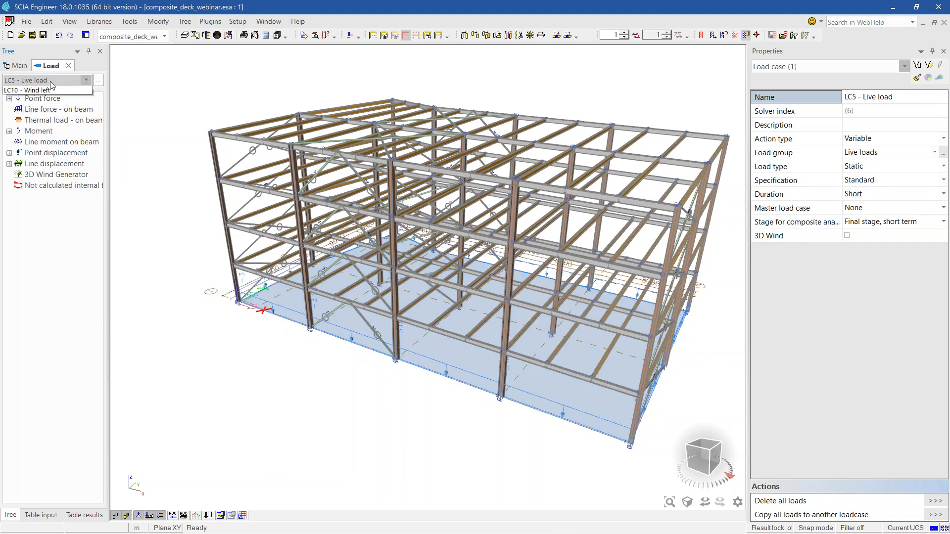
left_click(49, 124)
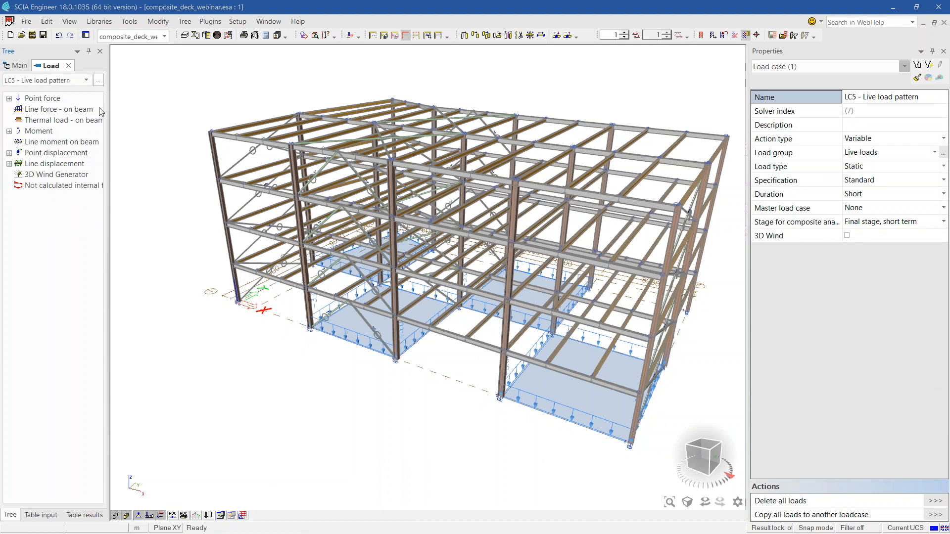
Review the load group settings of LC5 - Live load pattern in the load case manager and close the manager.
left_click(98, 80)
left_click(373, 202)
left_click(372, 214)
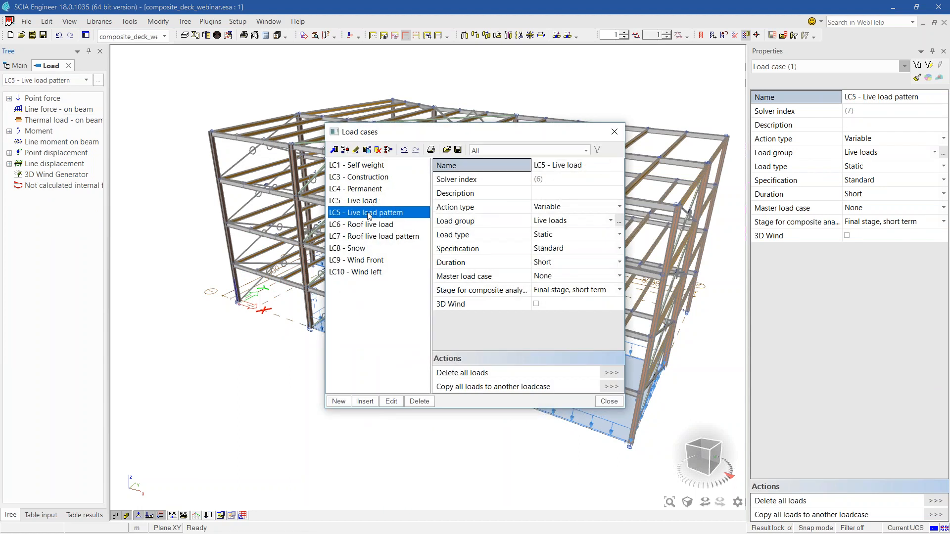
left_click(621, 221)
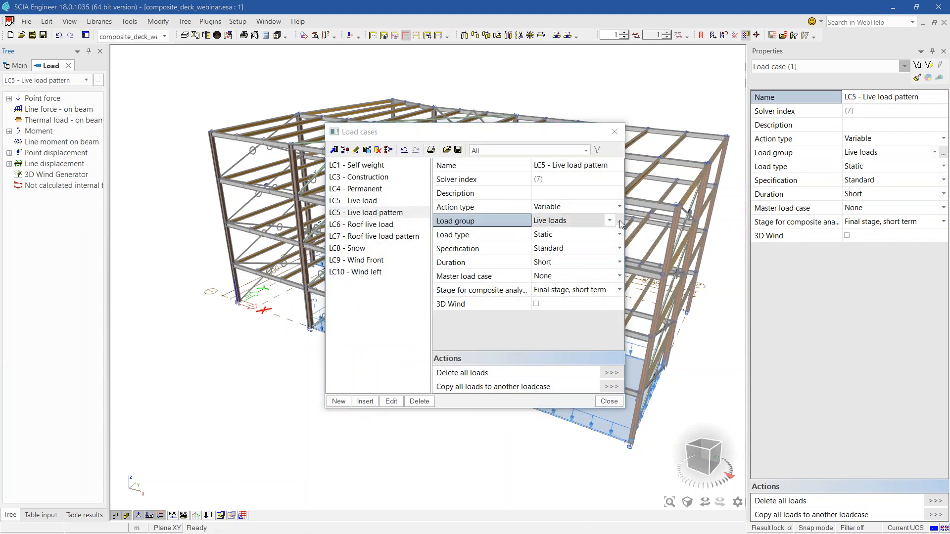
left_click(621, 221)
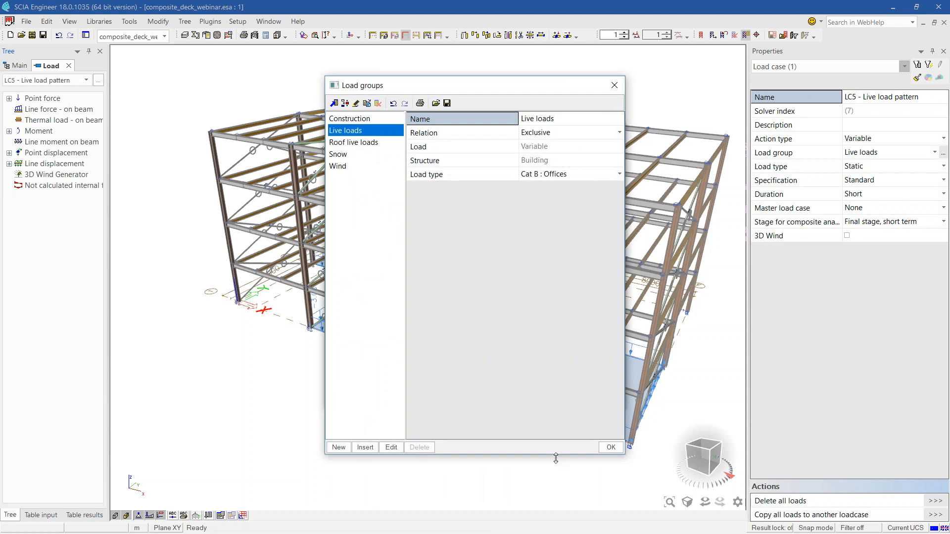
left_click(622, 87)
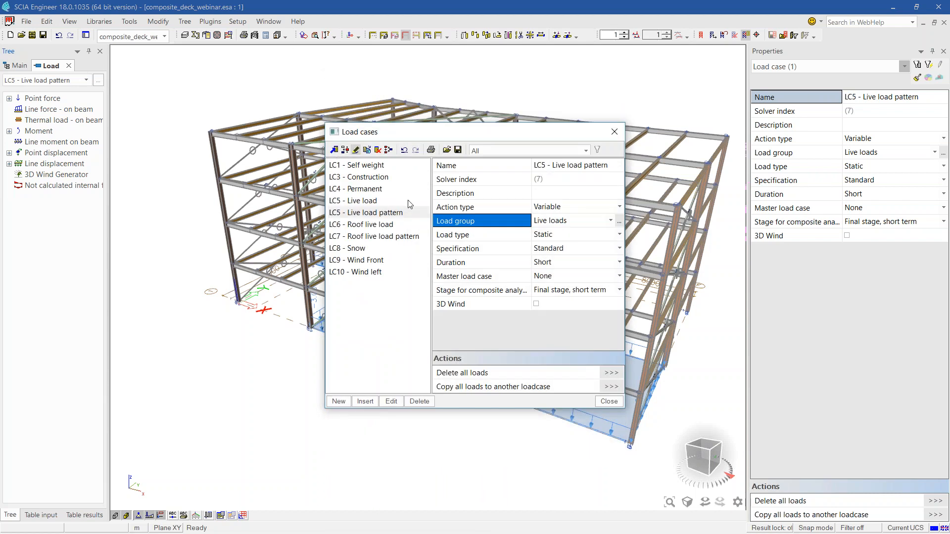
left_click(608, 402)
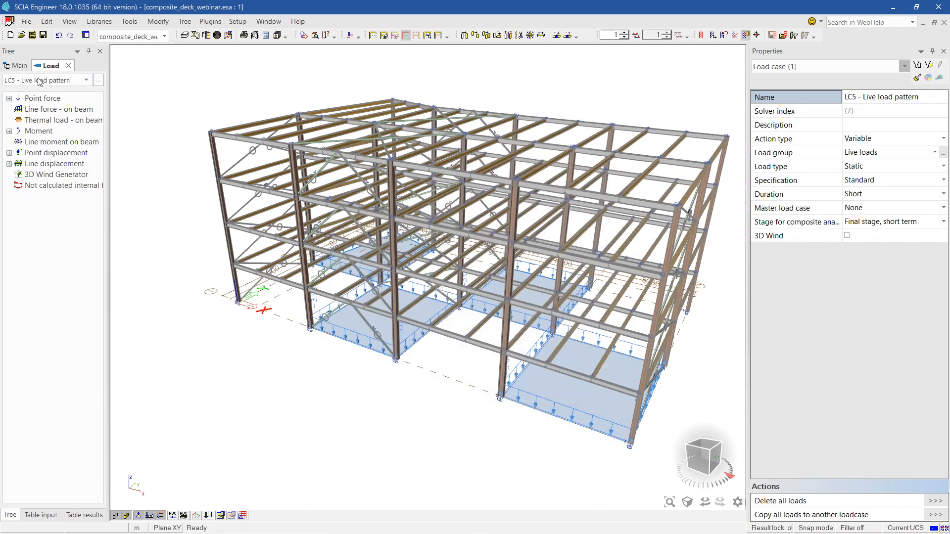
Display the surface loads of LC6 - Roof live load and LC7 - Roof live load pattern.
left_click(44, 80)
left_click(43, 133)
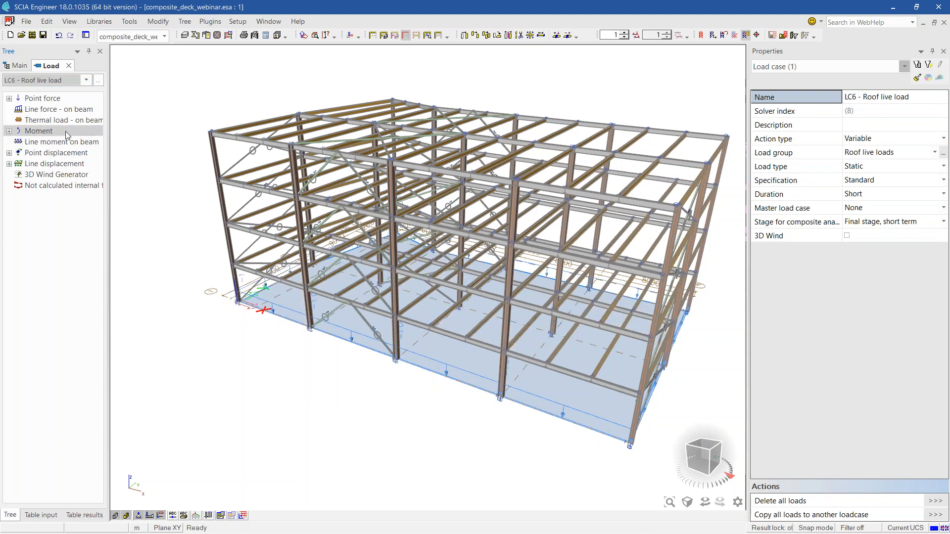
left_click(63, 82)
left_click(43, 141)
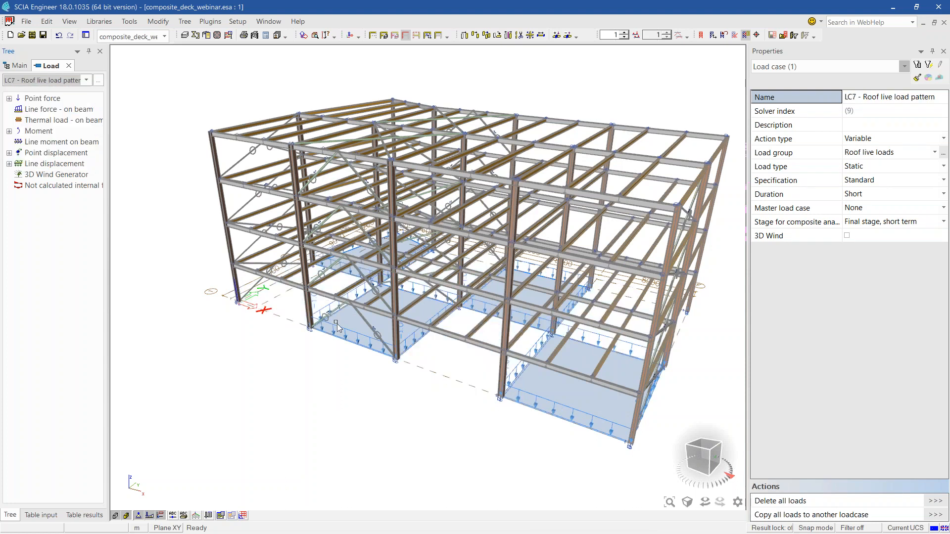
Display the loads of LC8 - Snow and LC9 - Wind Front, examining the wind line loads around the frame.
left_click(52, 82)
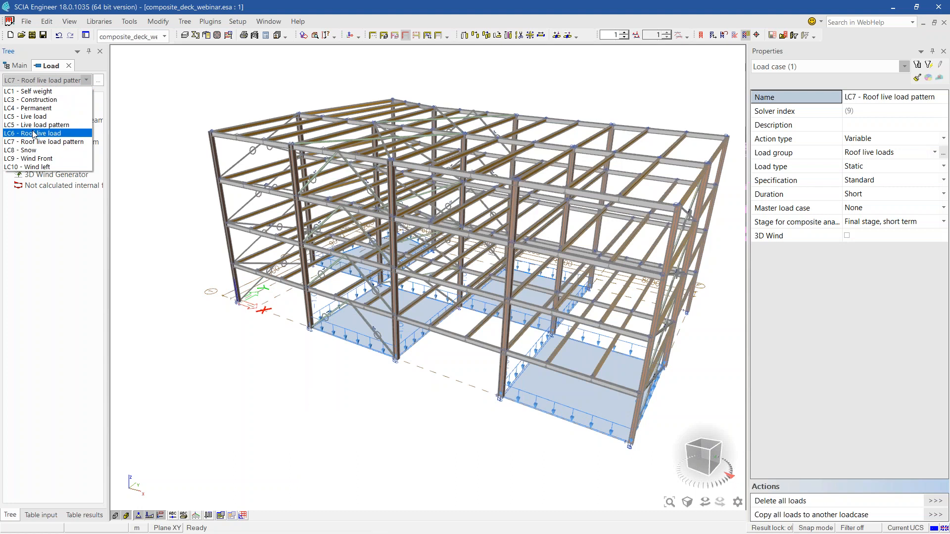
left_click(30, 150)
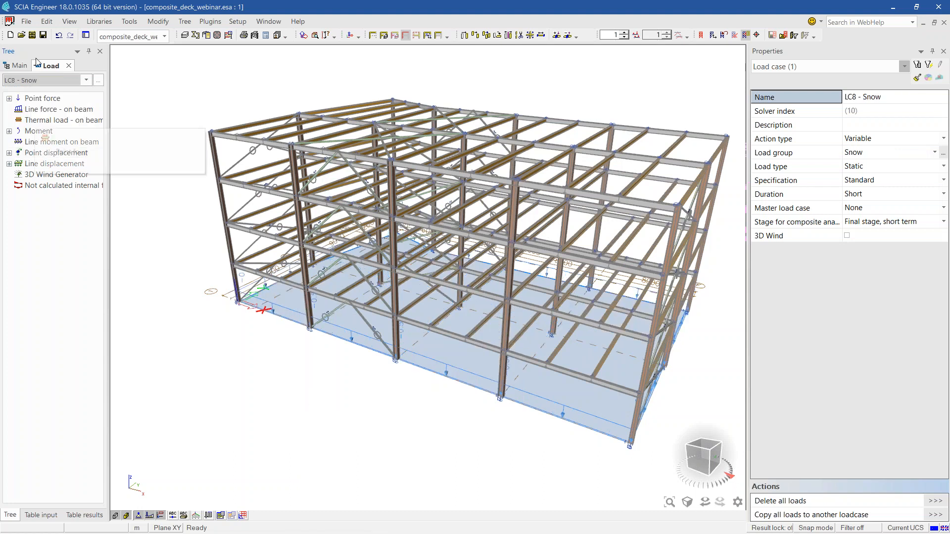
left_click(30, 82)
left_click(29, 159)
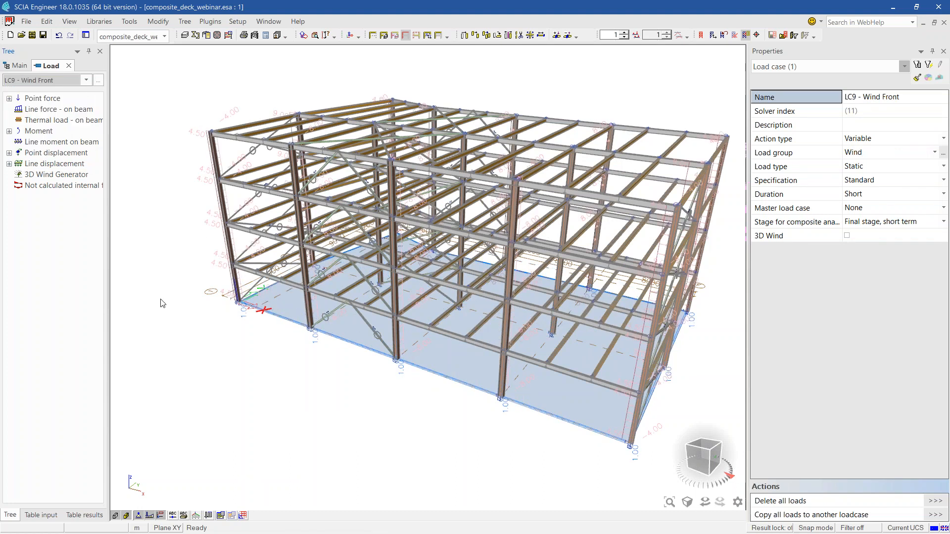
mouse_move(395, 417)
right_mouse_down("ctrl")
mouse_move(372, 411)
mouse_move(390, 421)
right_mouse_up("ctrl")
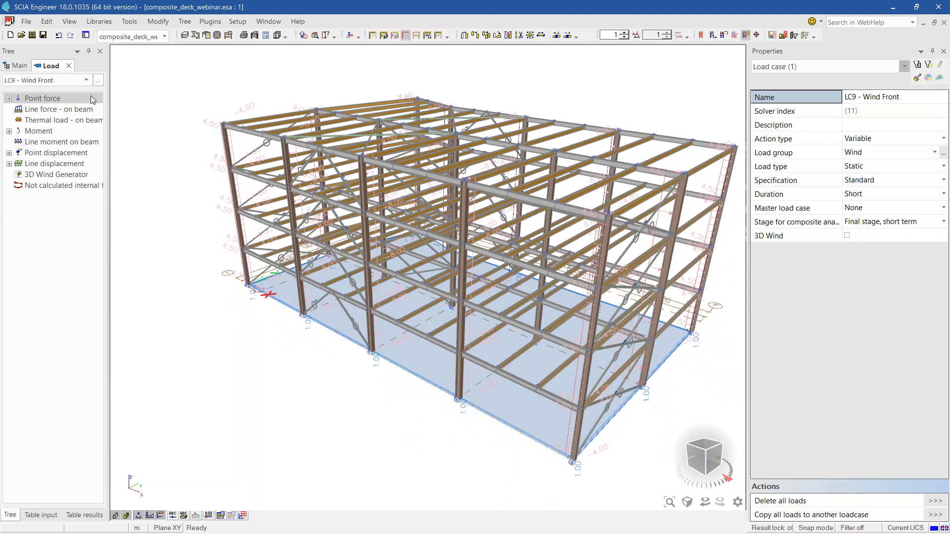
Leave the load input and start a new composite deck plate among the structure's 2D members.
left_click(69, 66)
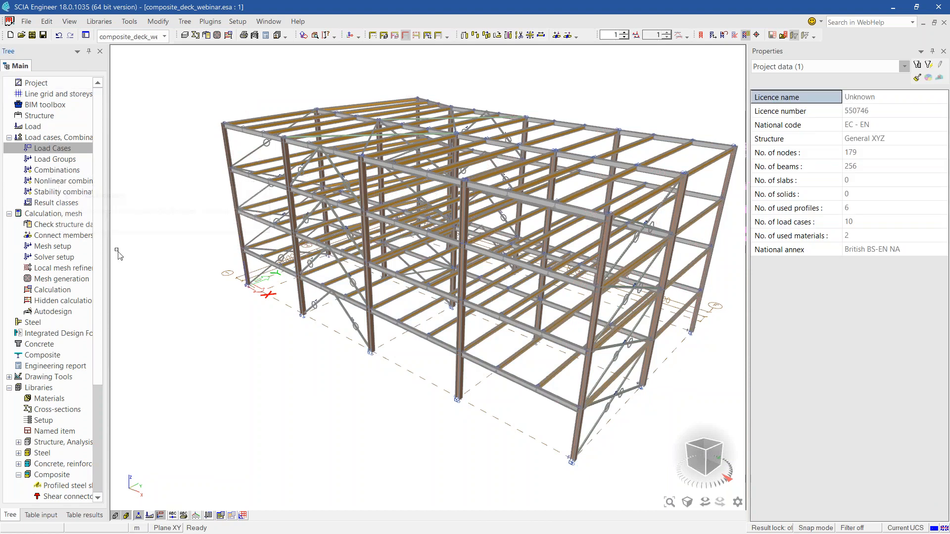
left_click_drag(129, 252, 135, 252)
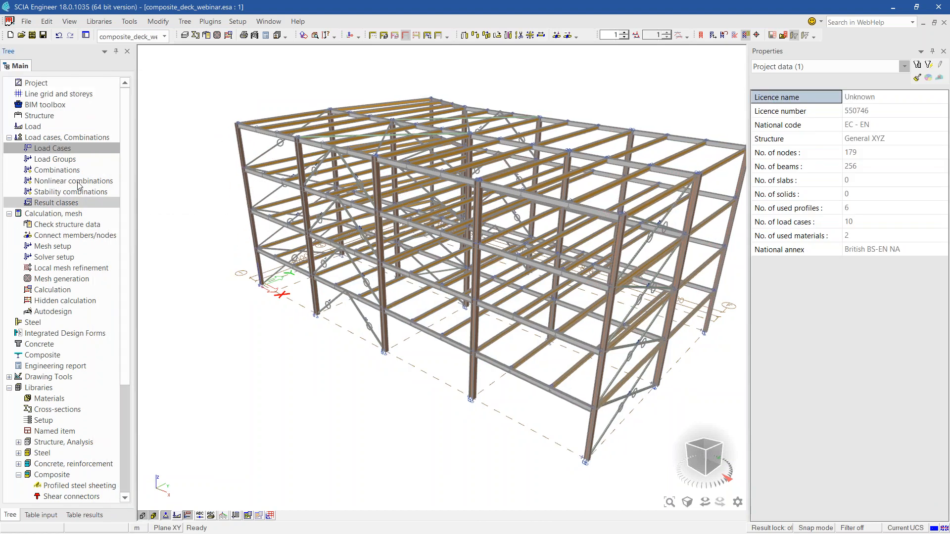
left_click(42, 119)
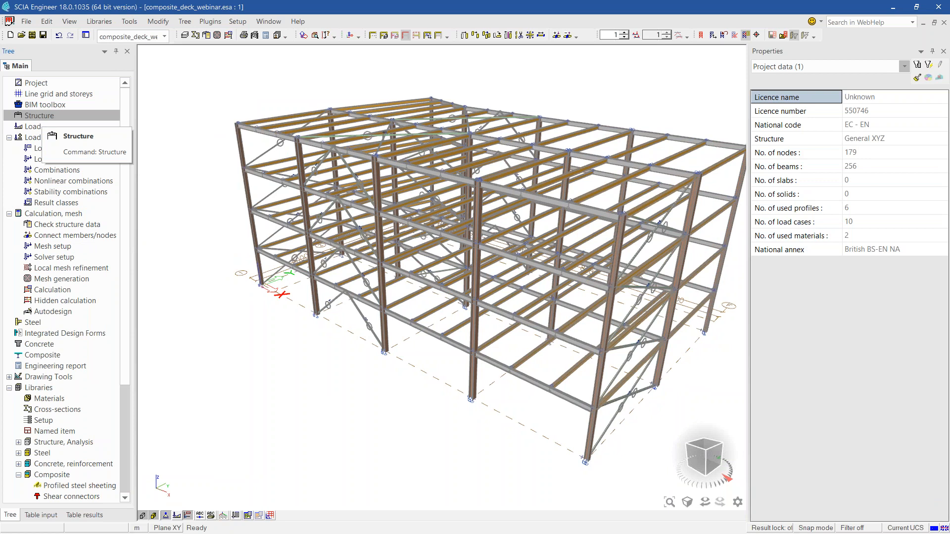
left_click(18, 118)
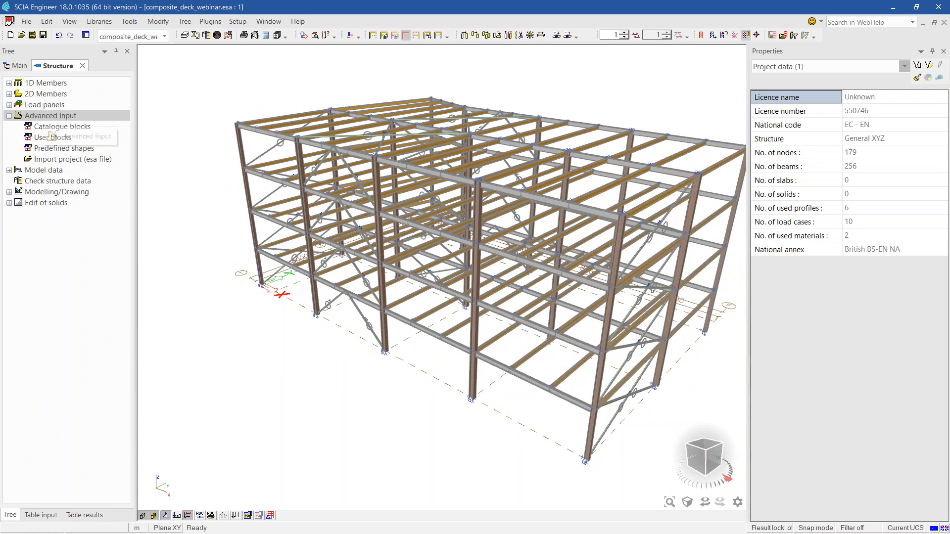
left_click(9, 115)
left_click(9, 94)
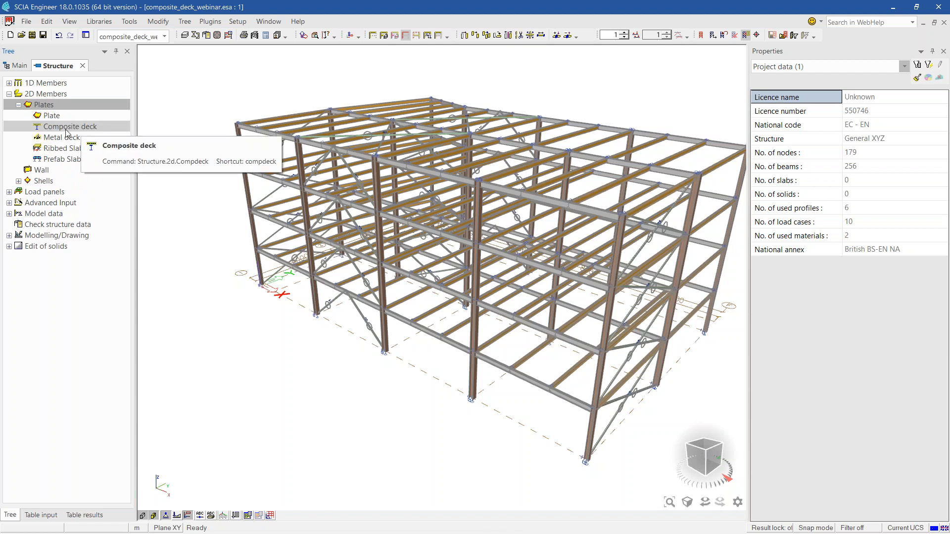
left_click(67, 128)
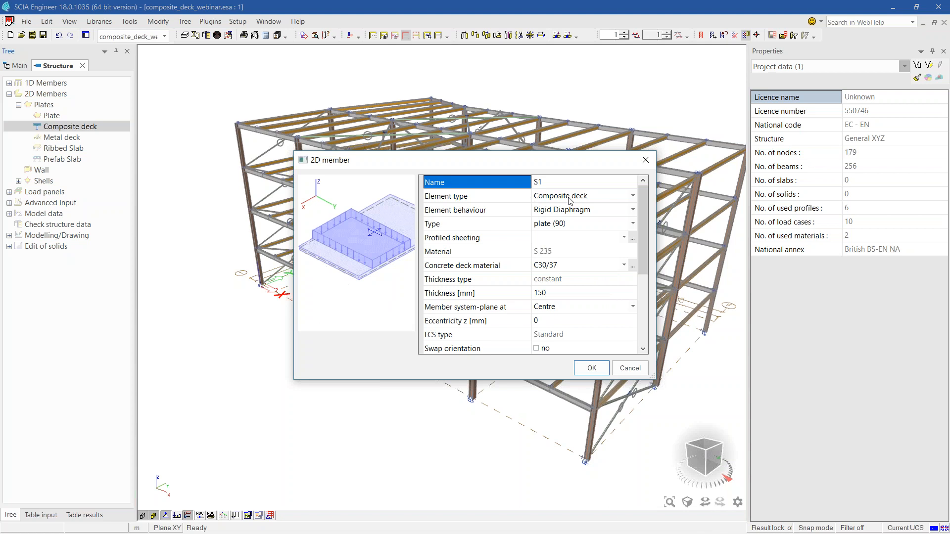
Review the new composite deck's element type, element behaviour and load transfer method in its properties.
left_click_drag(561, 150, 568, 91)
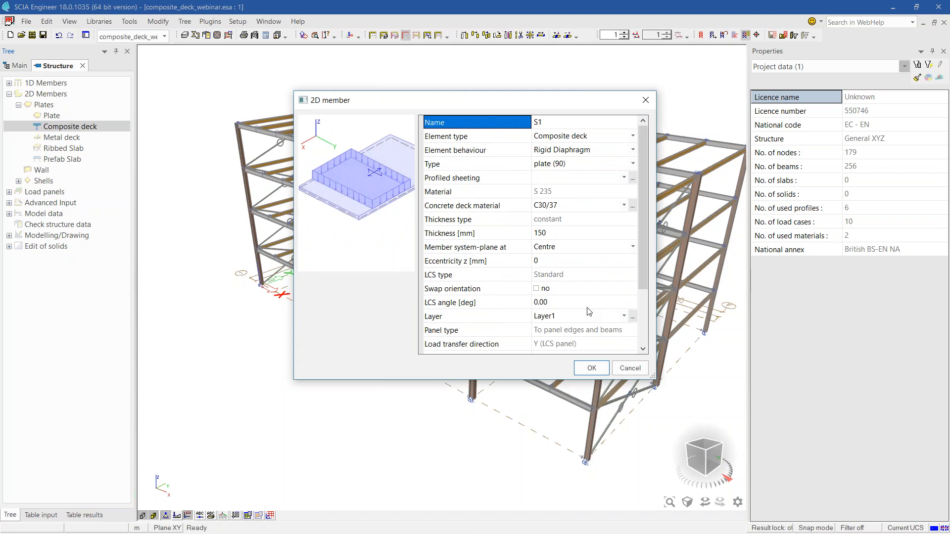
left_click(564, 139)
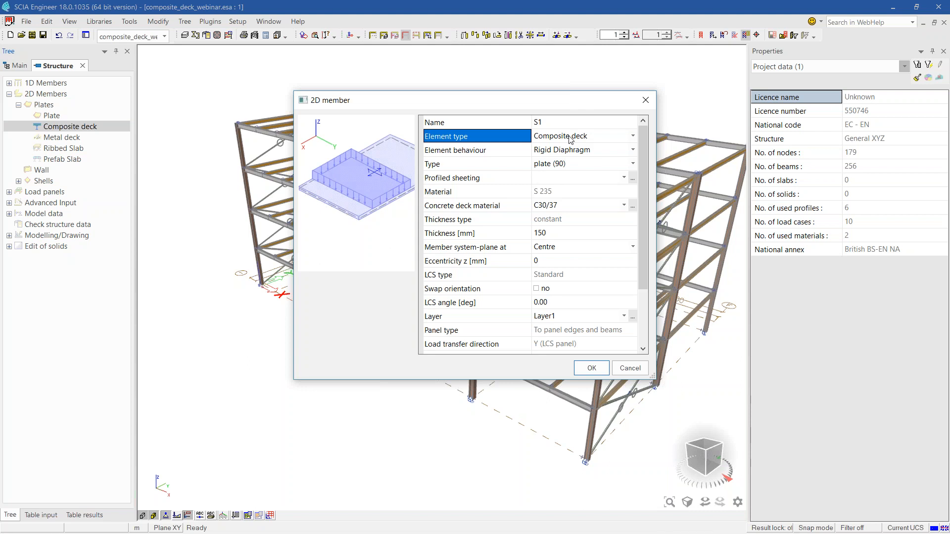
left_click(563, 151)
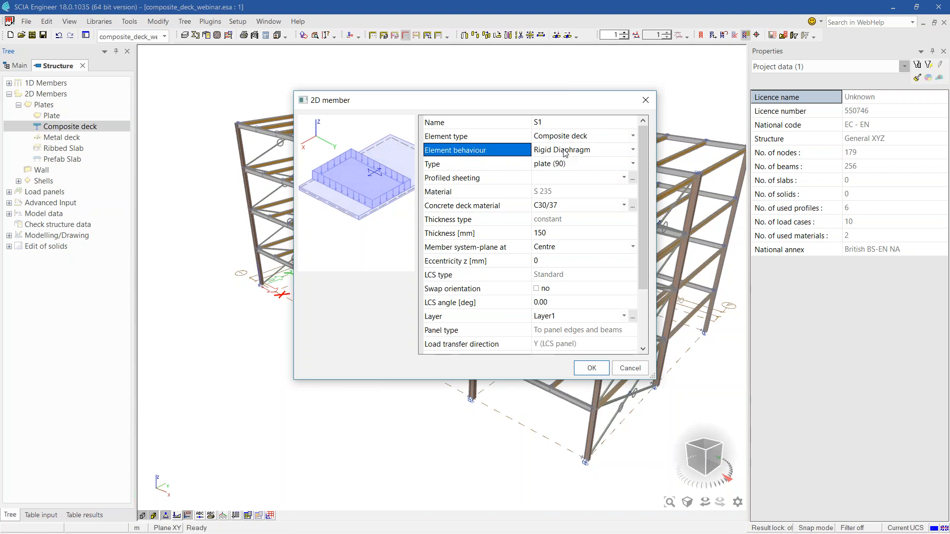
scroll(565, 153, "down", 1)
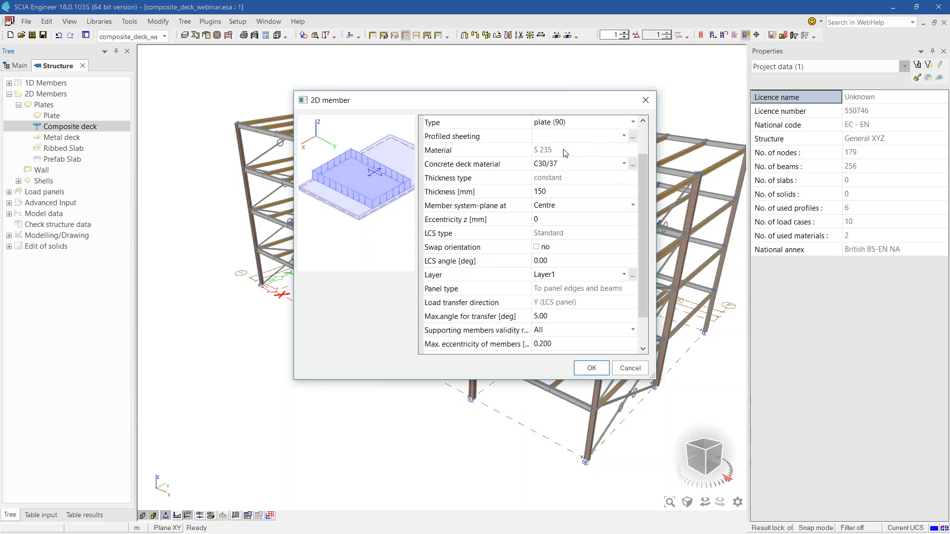
scroll(565, 153, "down", 1)
left_click(560, 320)
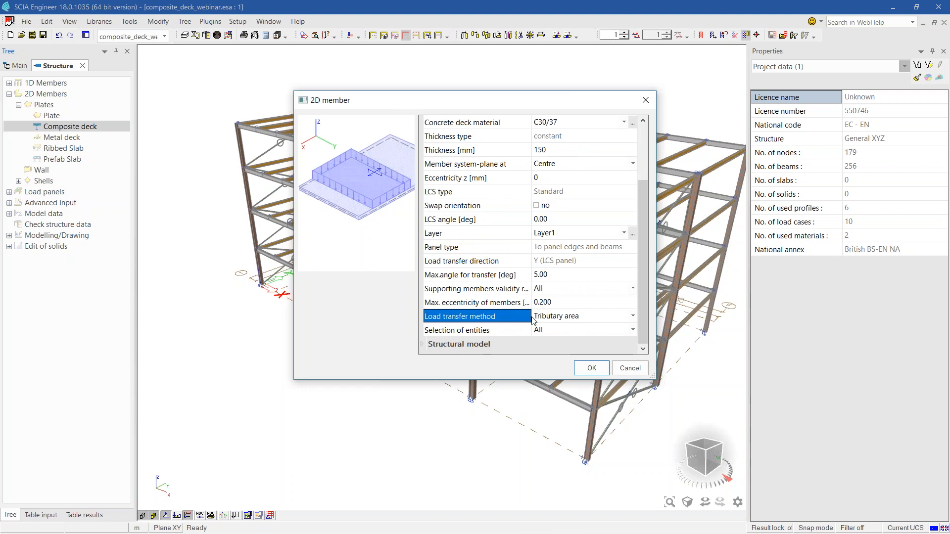
scroll(601, 322, "up", 2)
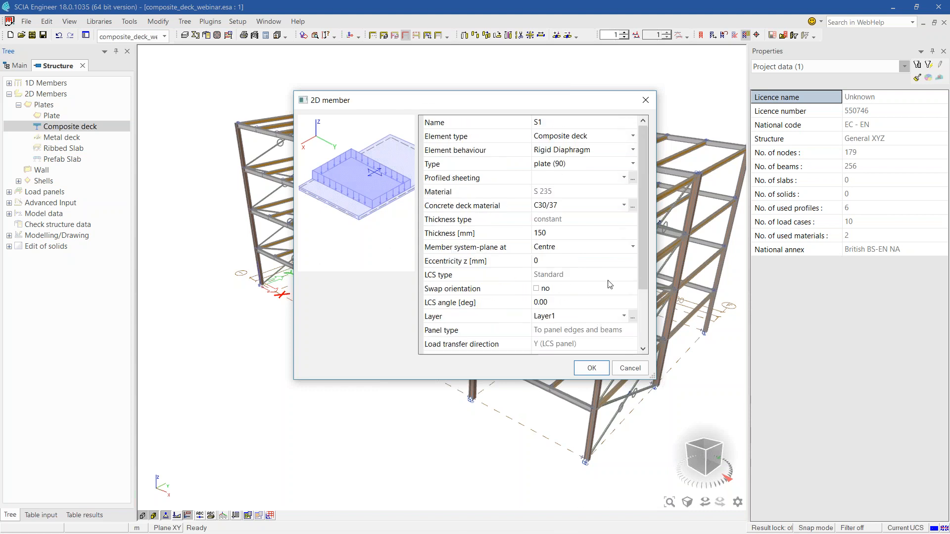
Copy the ComFlor 60-1.2 sheeting from the system database into the project and assign it to the composite deck.
left_click(600, 184)
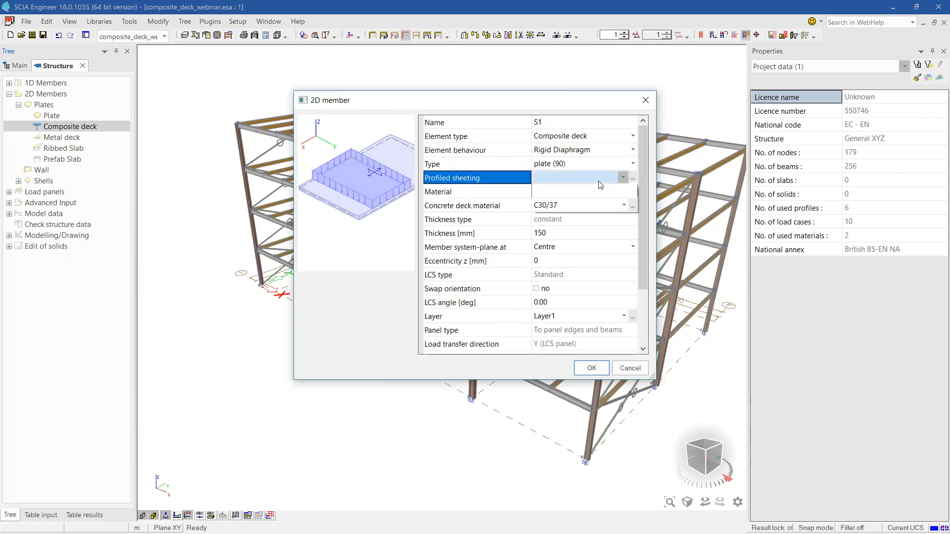
left_click(633, 179)
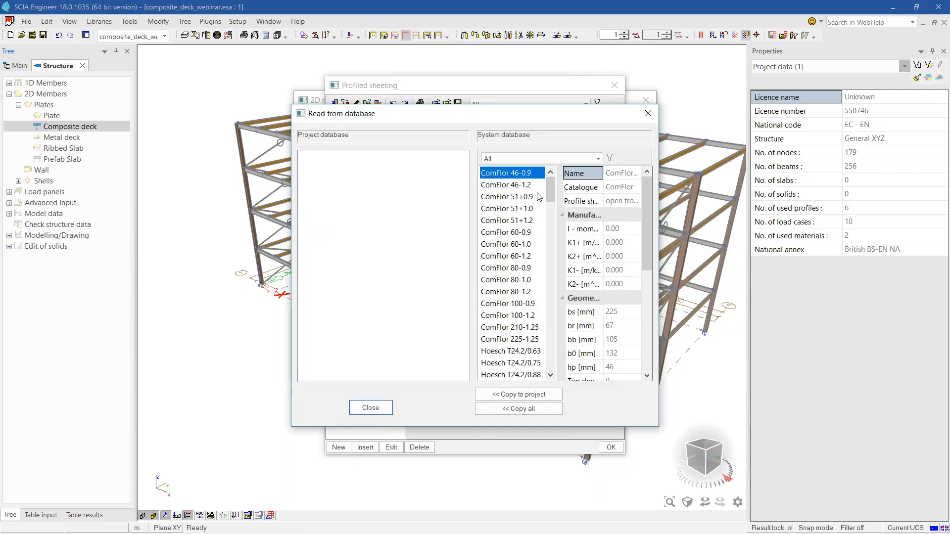
left_click(521, 256)
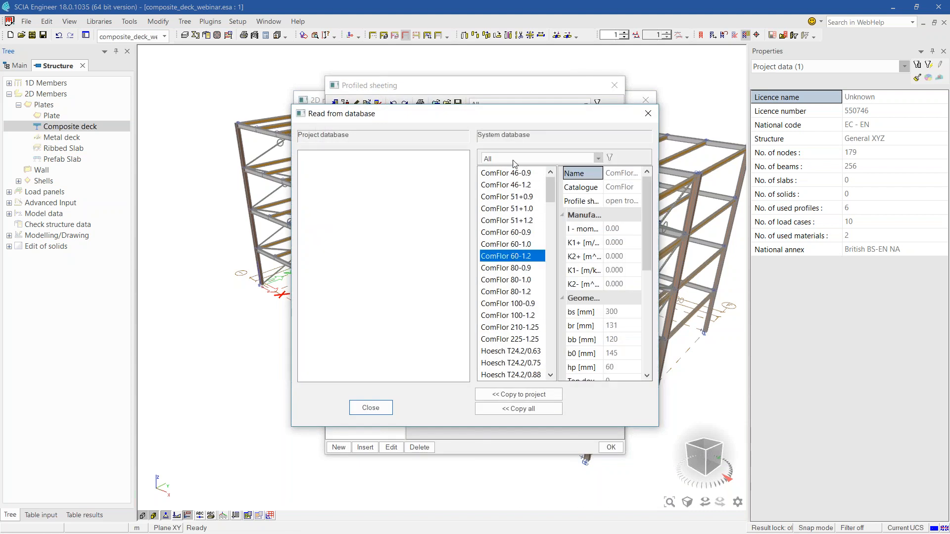
left_click(510, 394)
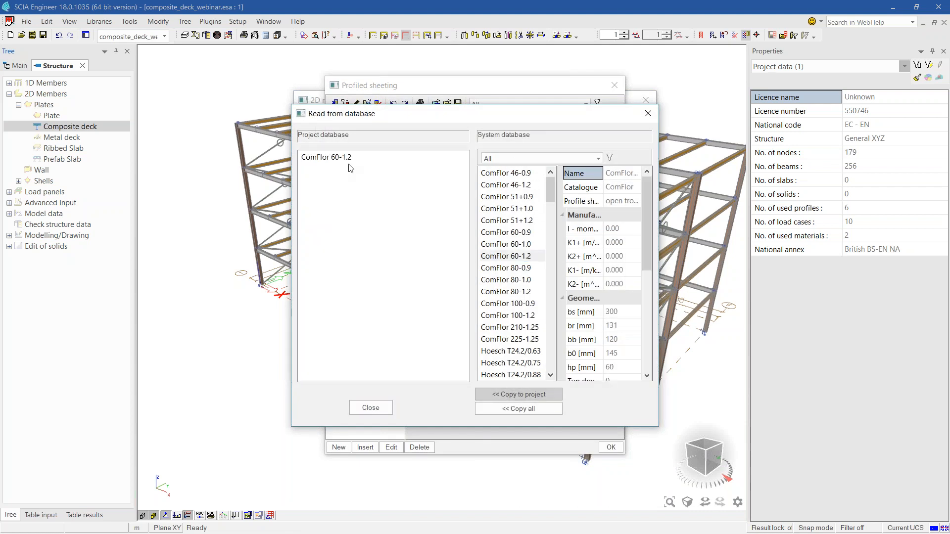
left_click(364, 410)
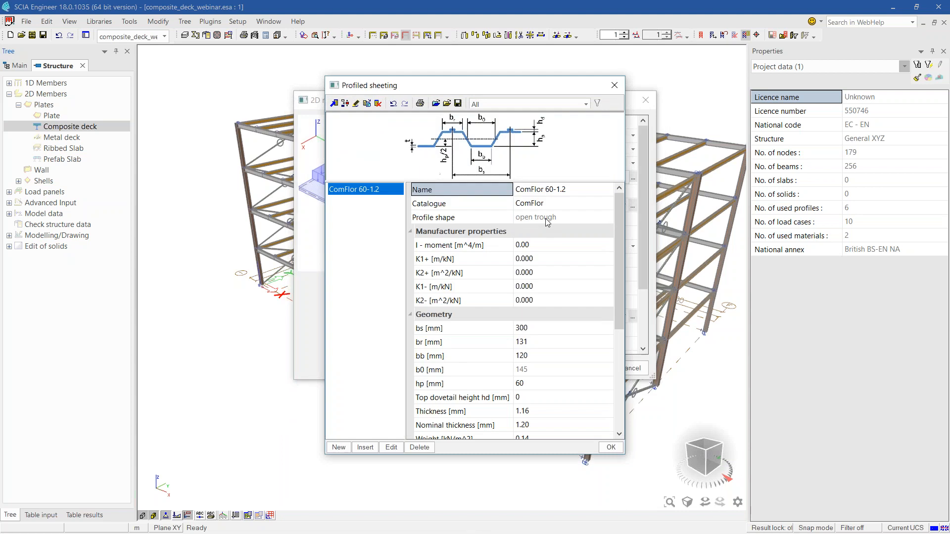
left_click(611, 447)
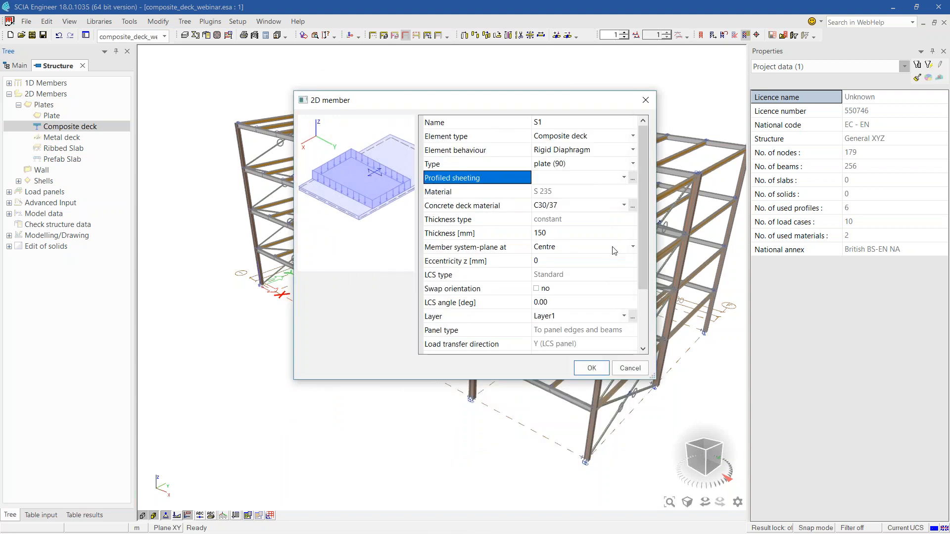
left_click(585, 182)
left_click(607, 187)
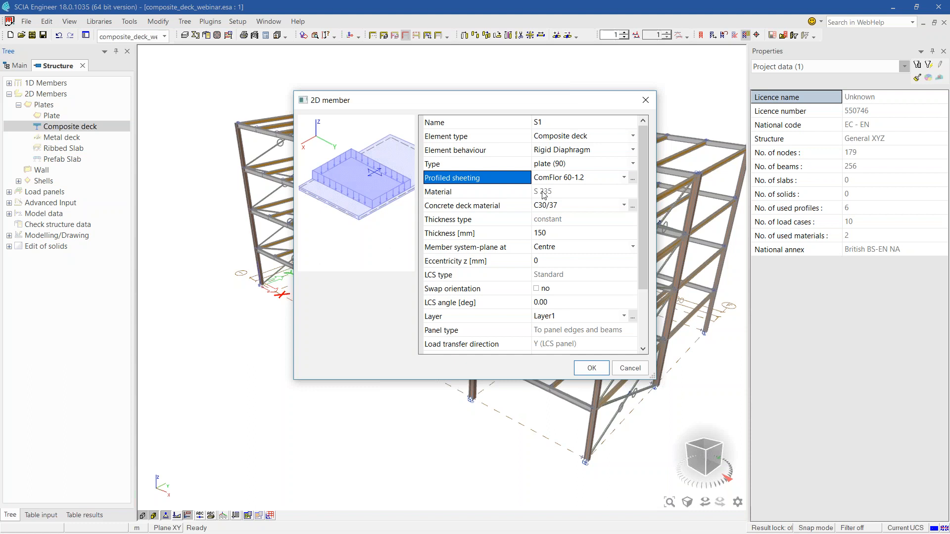
Choose a steel grade from the material list for the ComFlor 60-1.2 sheeting and confirm its properties.
left_click(634, 178)
scroll(554, 279, "down", 5)
left_click(562, 273)
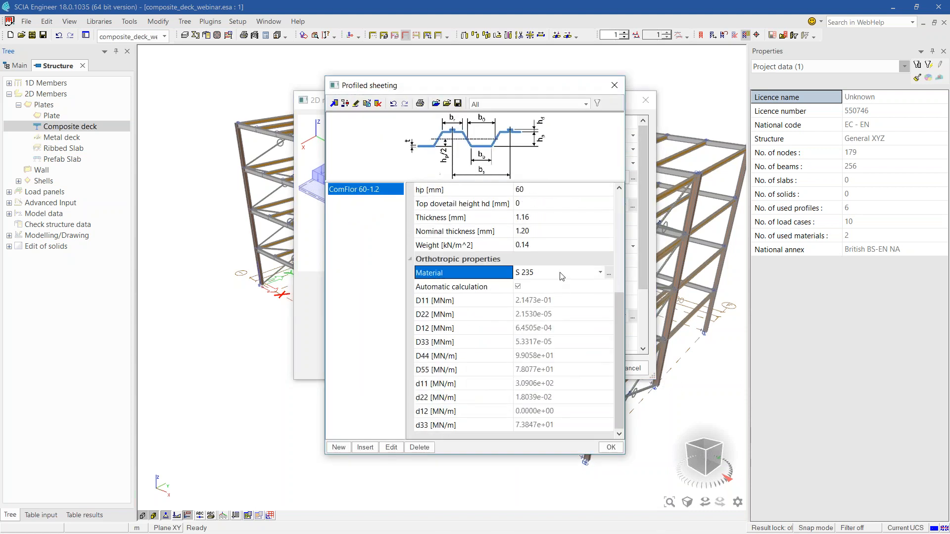
left_click(562, 274)
scroll(569, 212, "down", 5)
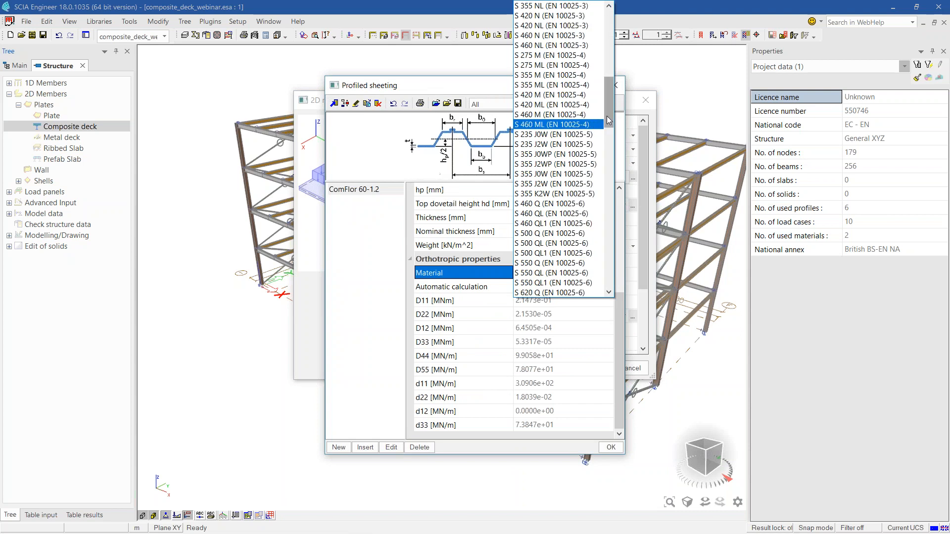
left_click_drag(609, 116, 611, 277)
left_click(537, 194)
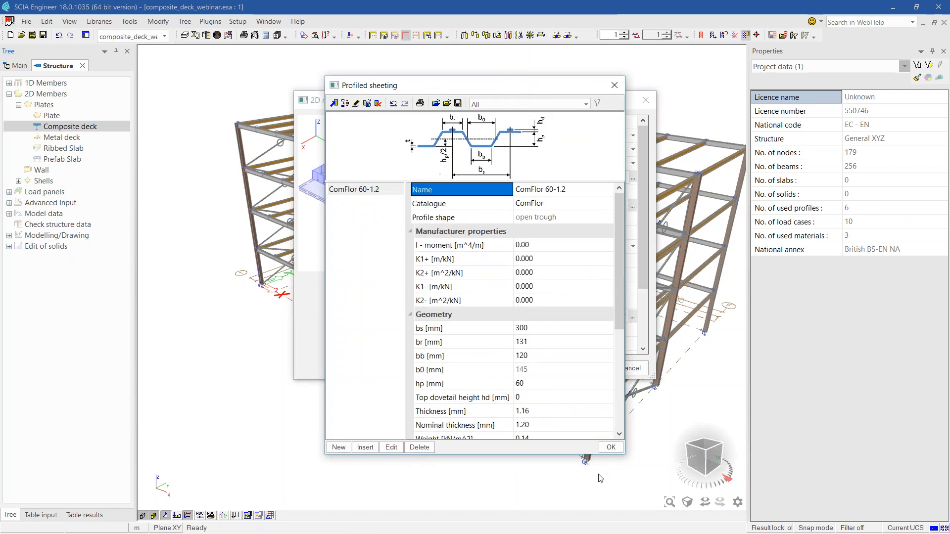
left_click(609, 447)
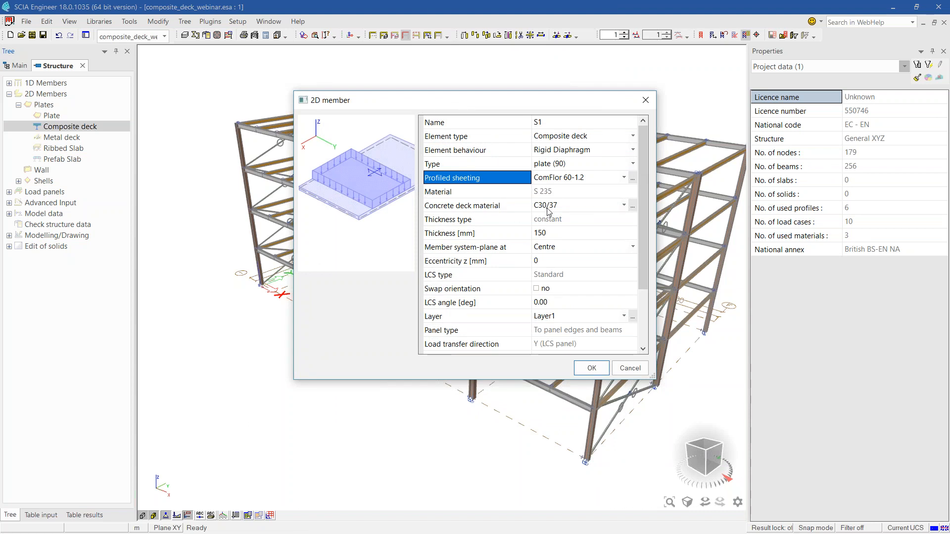
Set the composite deck's thickness to 155 mm and accept its properties.
left_click(558, 233)
type("155")
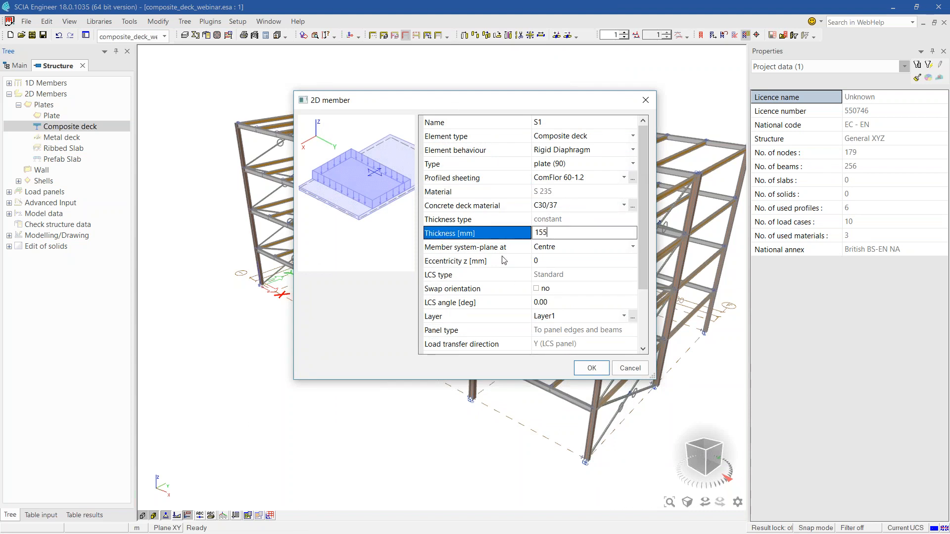
key("Return")
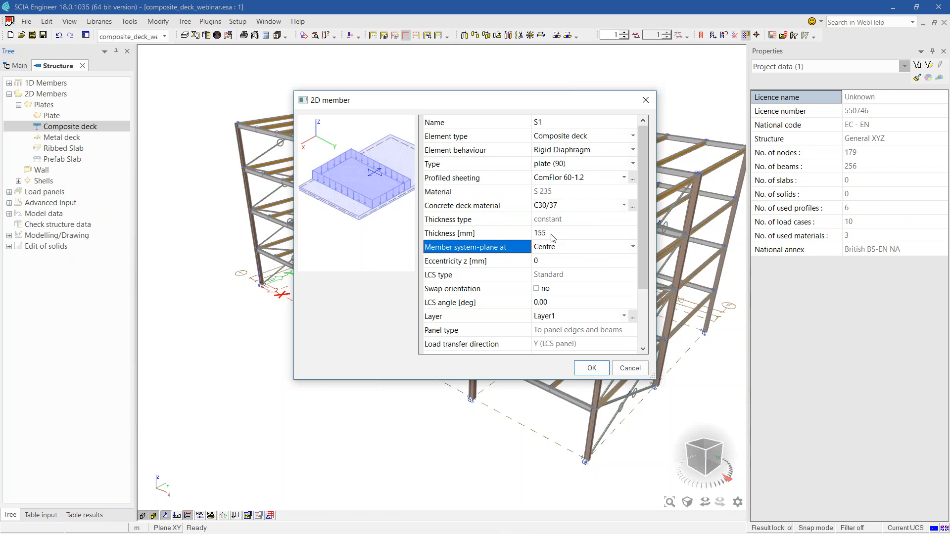
scroll(568, 241, "down", 2)
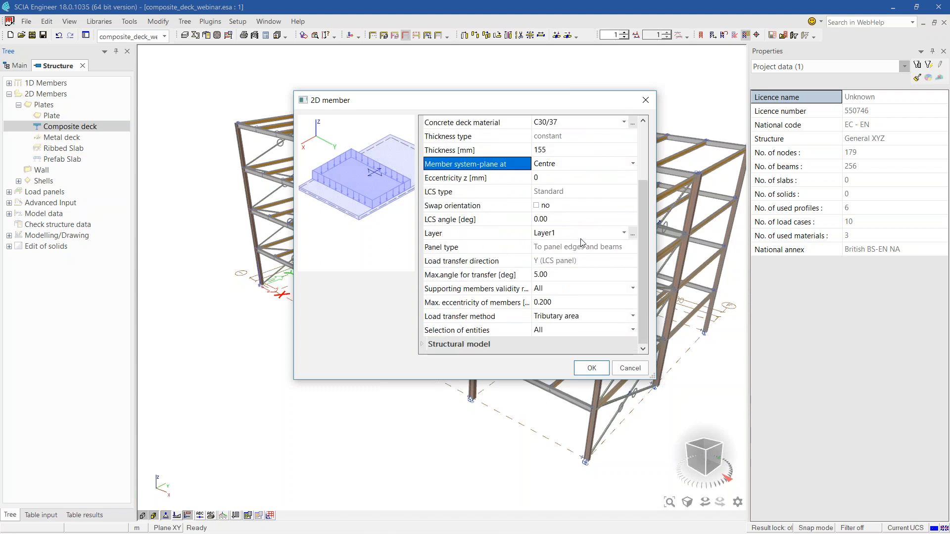
left_click(592, 370)
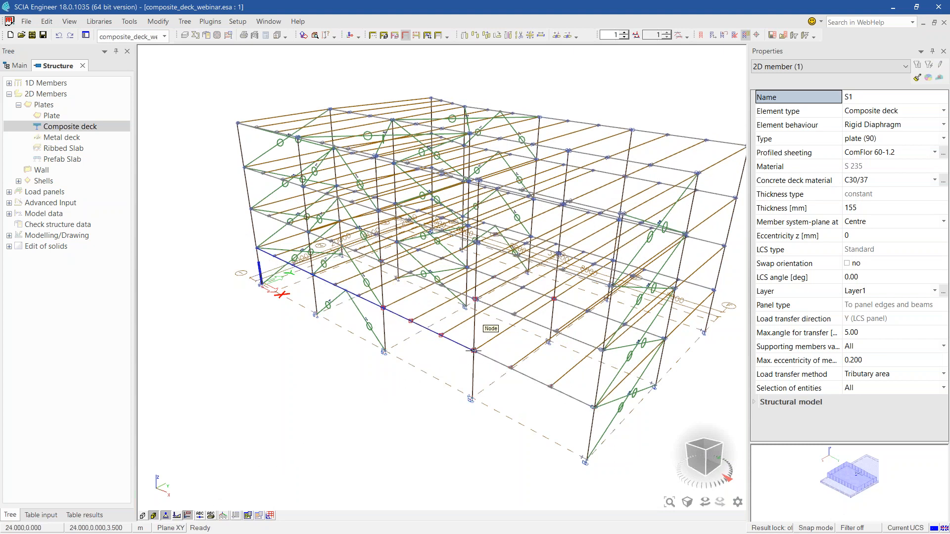
Outline the composite deck through the perimeter nodes of the first floor at the 3.5 m level and finish it.
left_click(593, 408)
left_click(664, 339)
left_click(715, 290)
left_click_drag(711, 458, 647, 462)
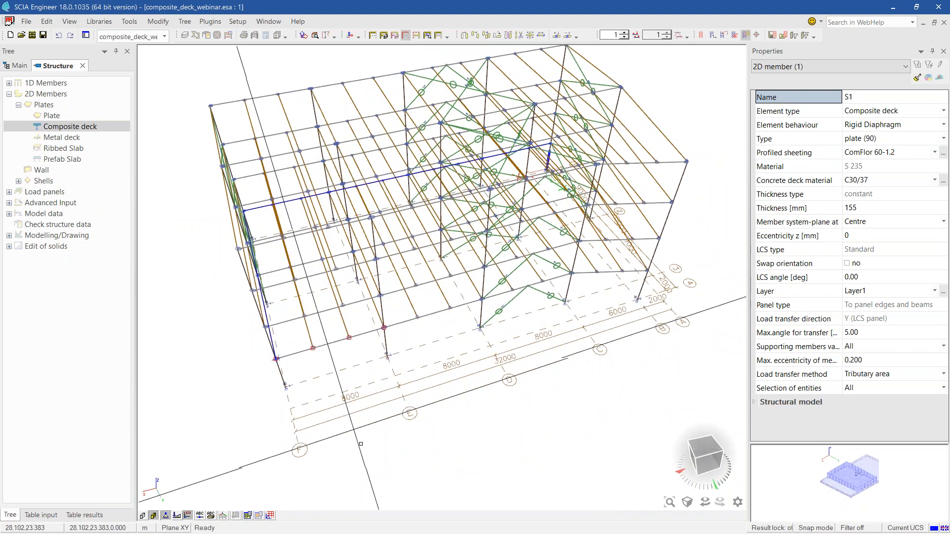
left_click_drag(709, 468, 739, 469)
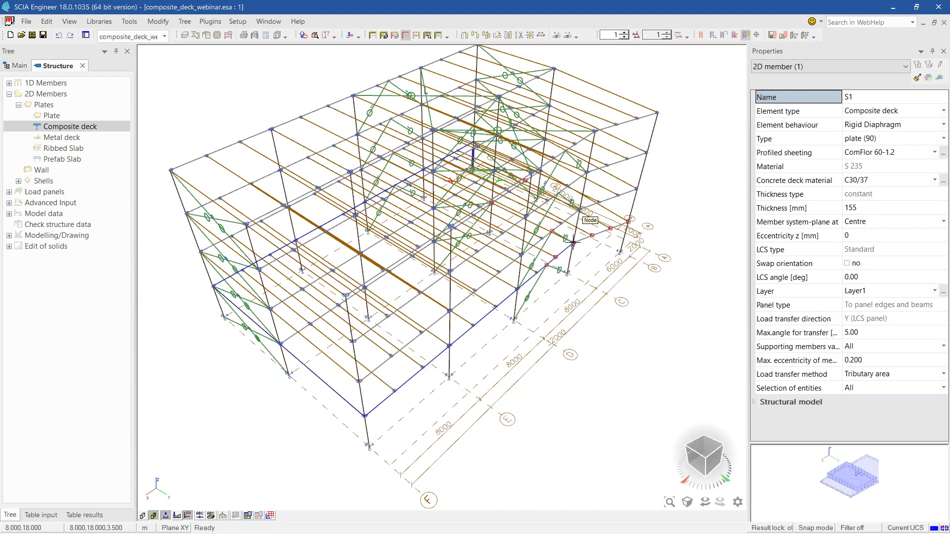
left_click_drag(715, 461, 687, 475)
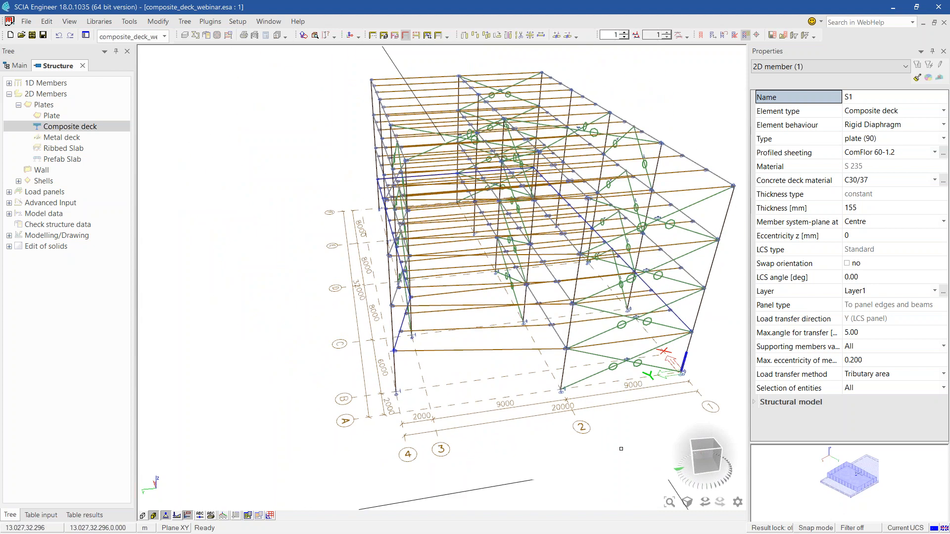
left_click(566, 348)
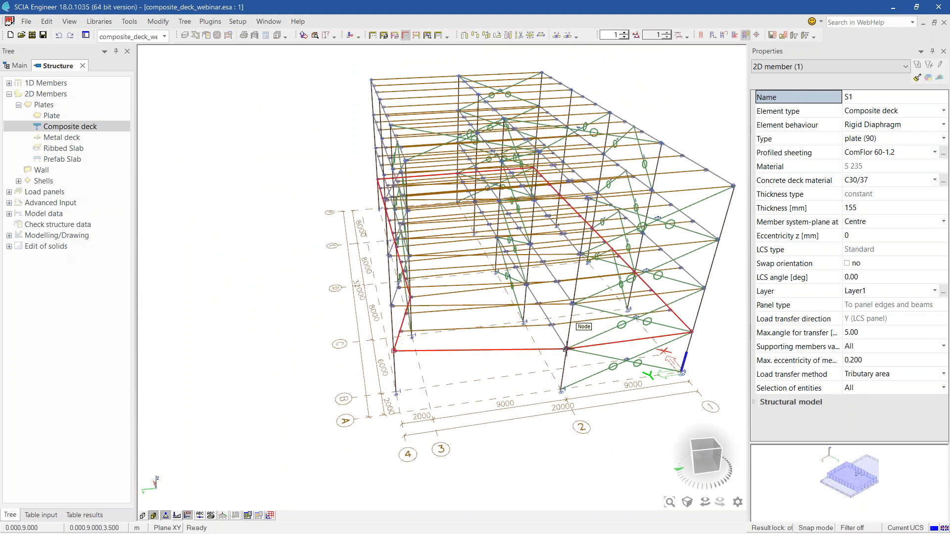
key("Escape")
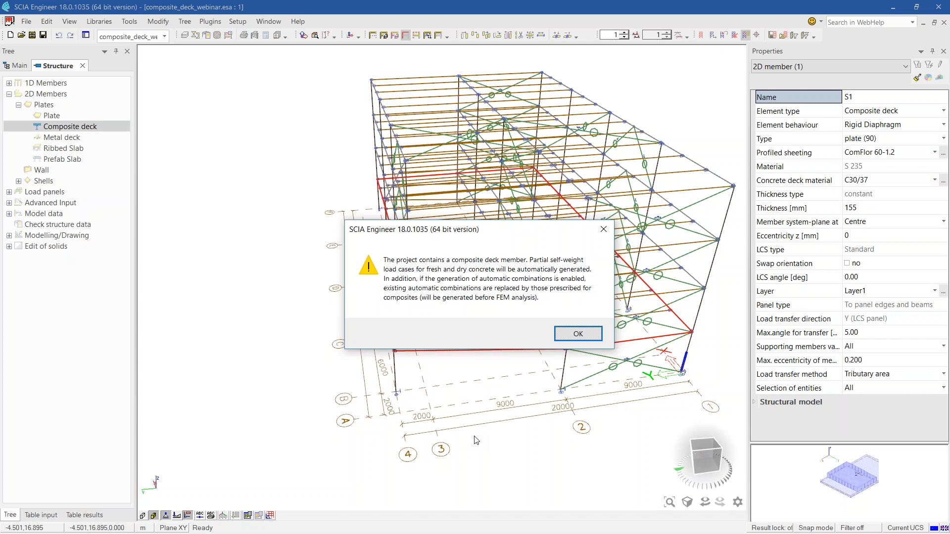
left_click(578, 334)
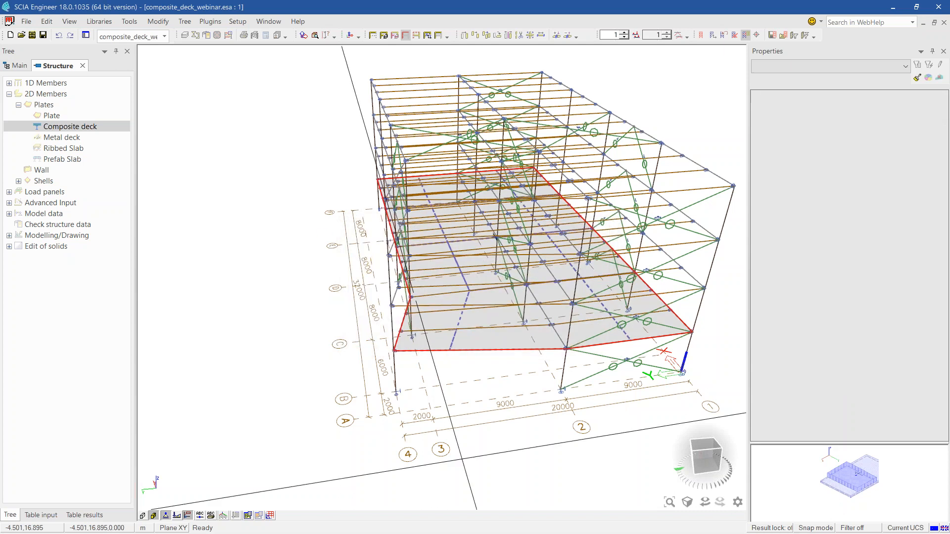
Move the fresh concrete and dry concrete load cases directly below LC1 - Self weight and check the dry concrete case's properties.
left_click(18, 65)
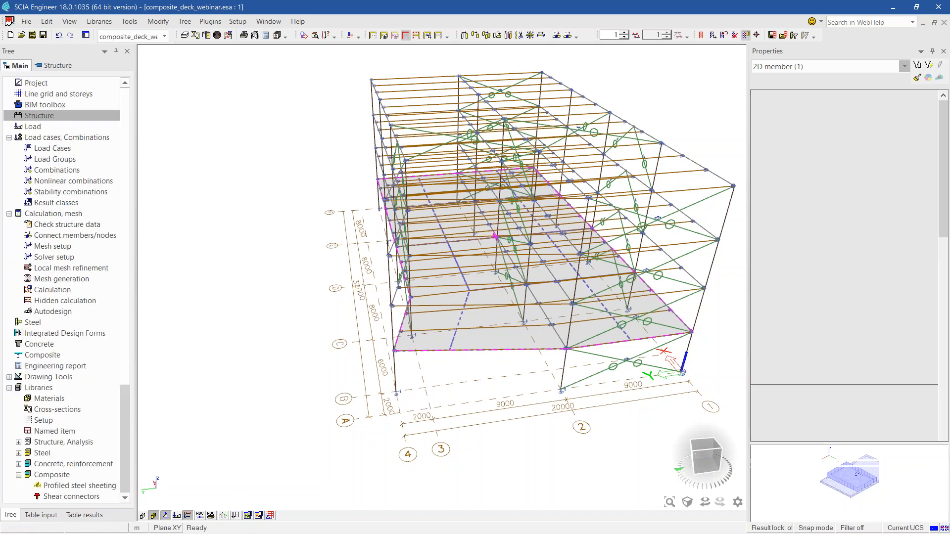
left_click(52, 149)
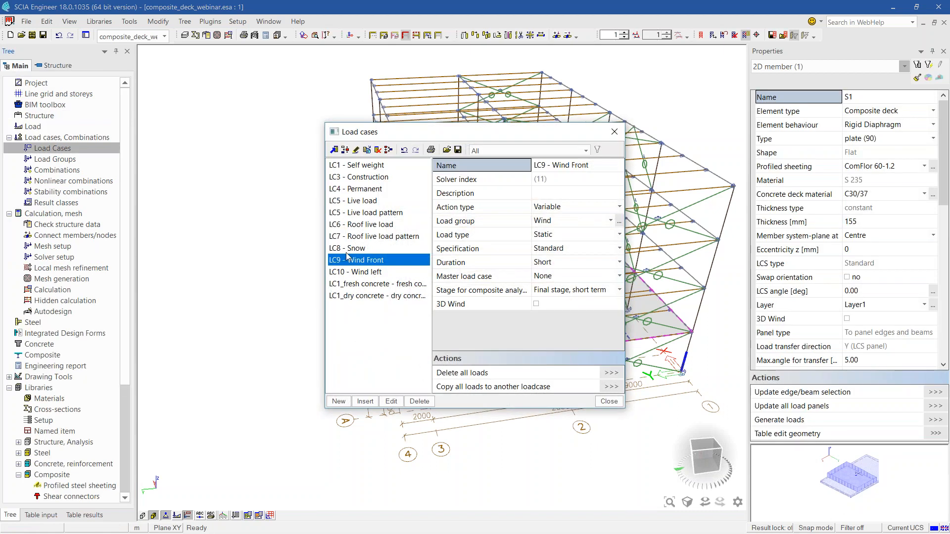
left_click(356, 284)
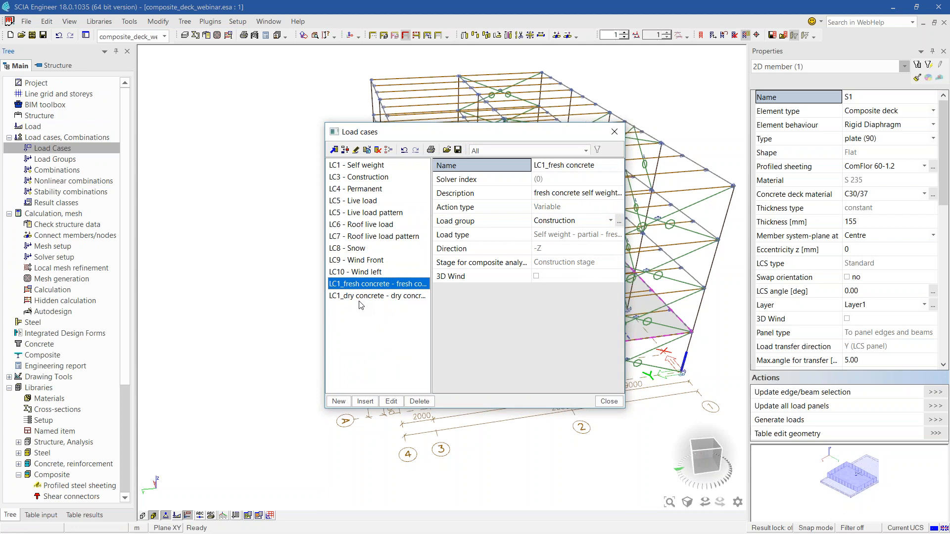
left_click(359, 296, "shift")
left_click_drag(357, 285, 372, 179)
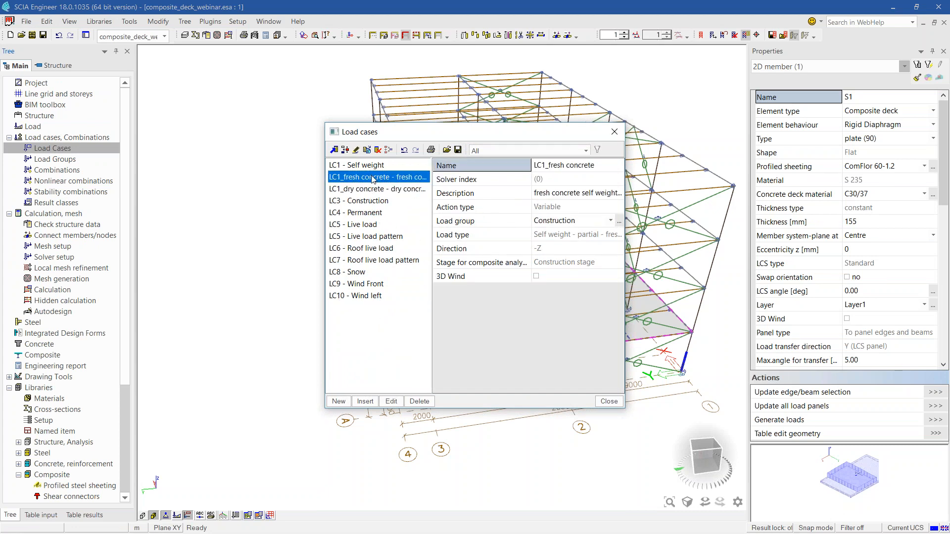
left_click(368, 192)
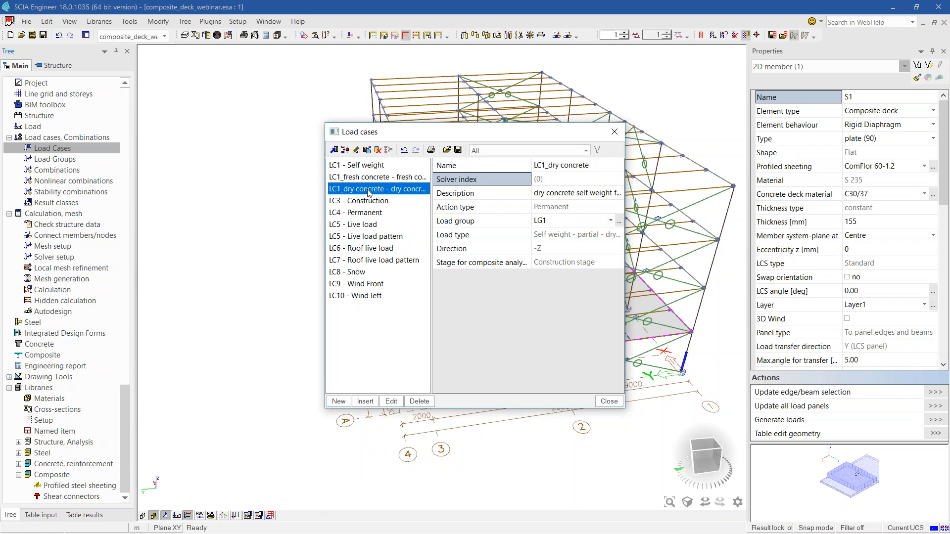
left_click(216, 126)
Copy the first-floor composite deck together with its additional data to the three levels above.
left_click(57, 65)
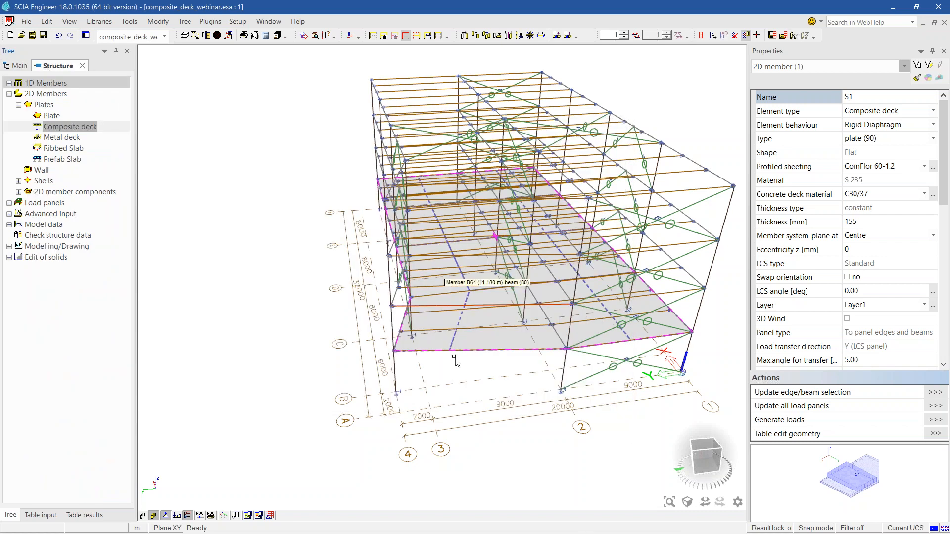
right_click_drag(486, 432, 356, 431, "ctrl")
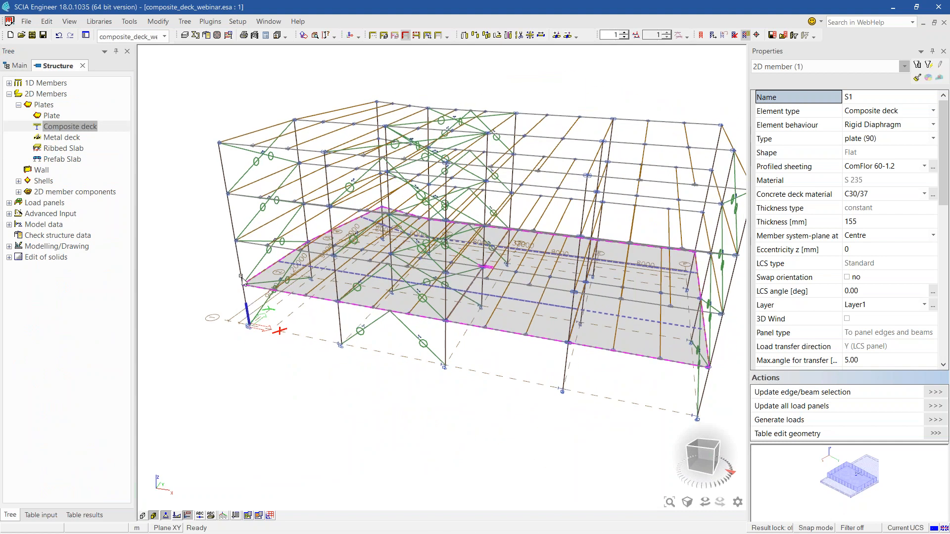
scroll(441, 278, "up", 3)
left_click_drag(286, 380, 282, 329)
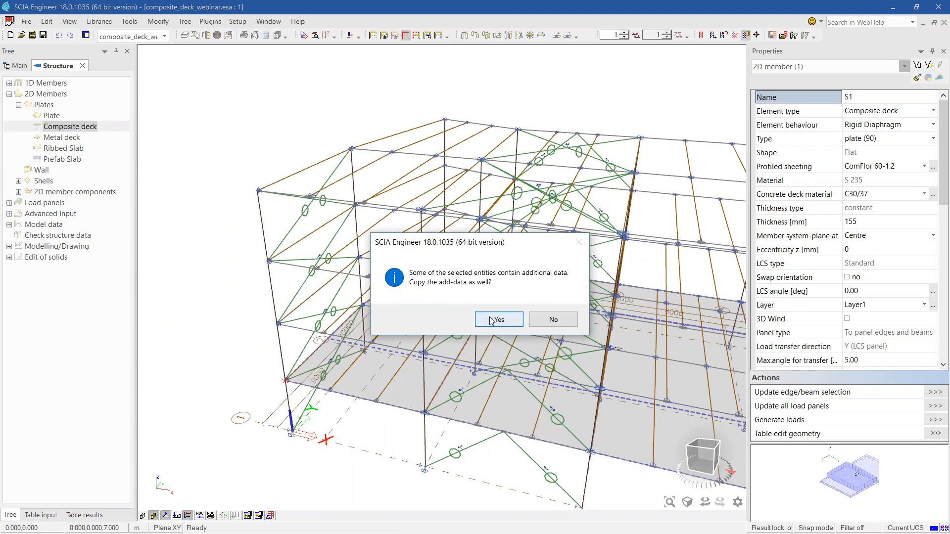
left_click(497, 320)
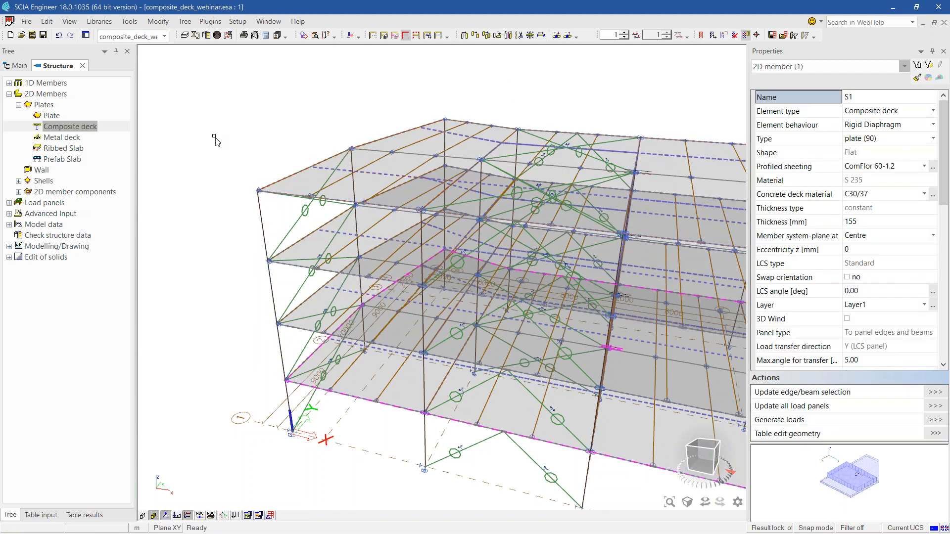
key("Escape")
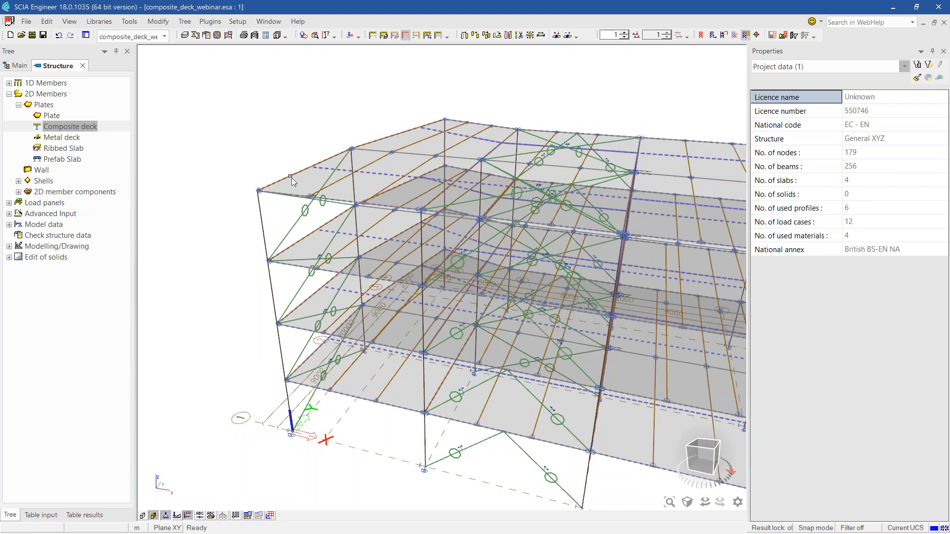
Change the top-level deck's element type to Metal deck and review its element behaviour and remaining properties.
left_click(292, 173)
left_click(314, 203)
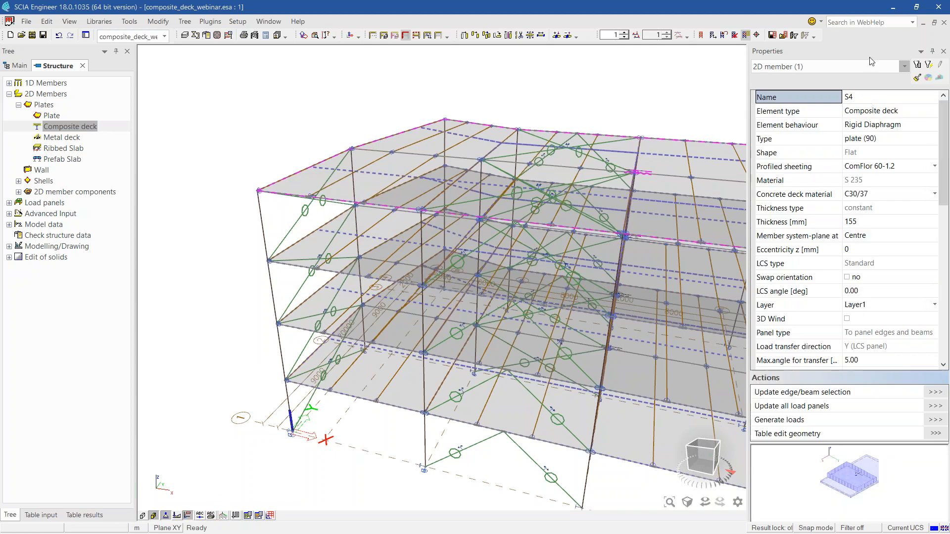
left_click(872, 113)
left_click(872, 114)
left_click(872, 133)
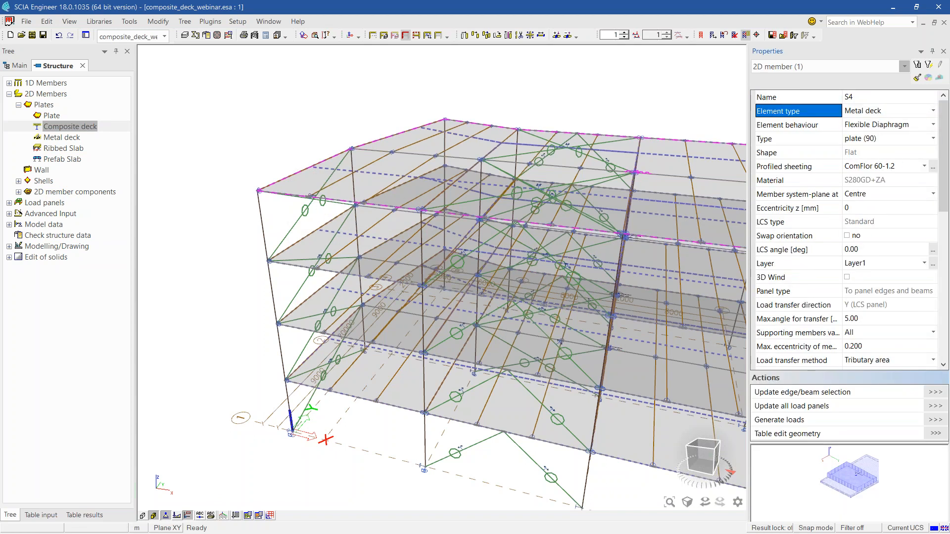
left_click(883, 128)
left_click(884, 130)
left_click(884, 130)
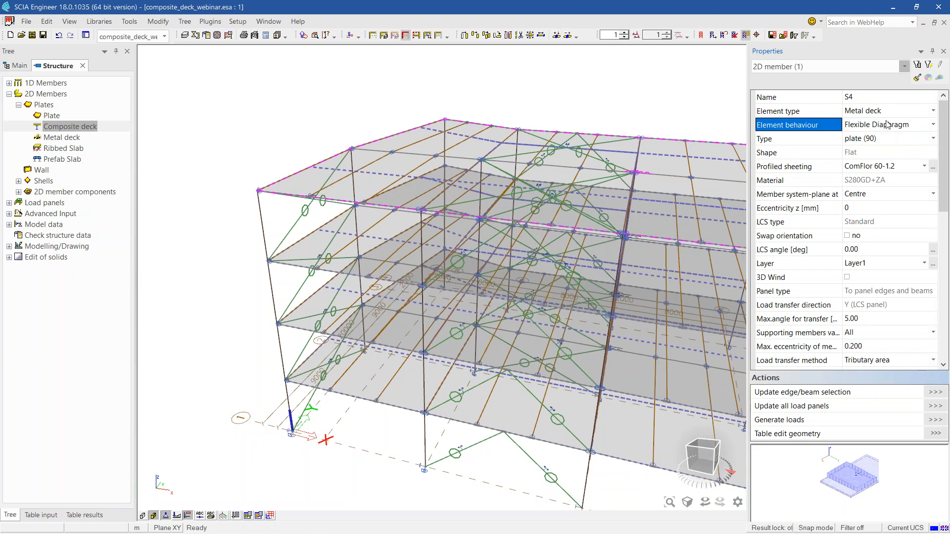
scroll(882, 228, "down", 1)
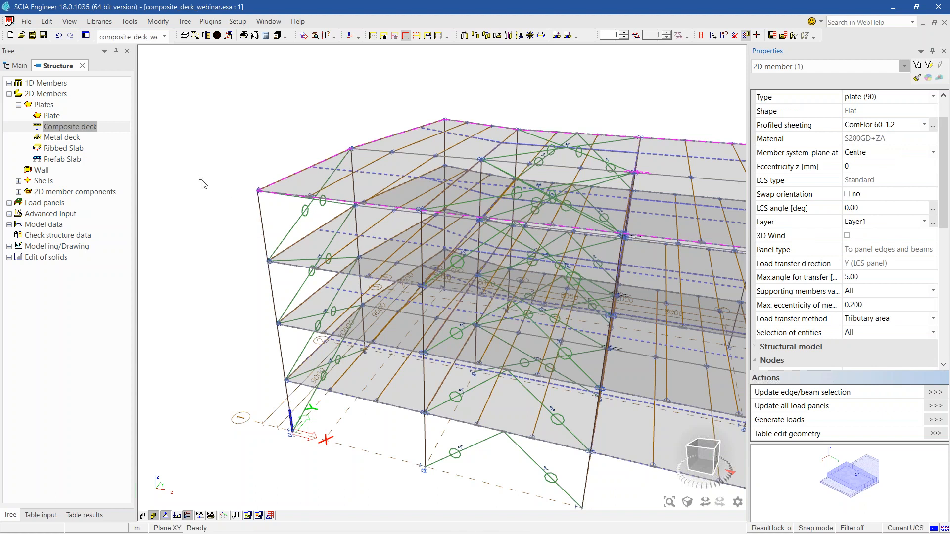
middle_click_drag(195, 179, 199, 145)
key("Escape")
Select the first-floor deck with the lowest-storey members in a front view and limit the displayed activity to that selection.
scroll(200, 145, "down", 1)
middle_click_drag(514, 375, 391, 369)
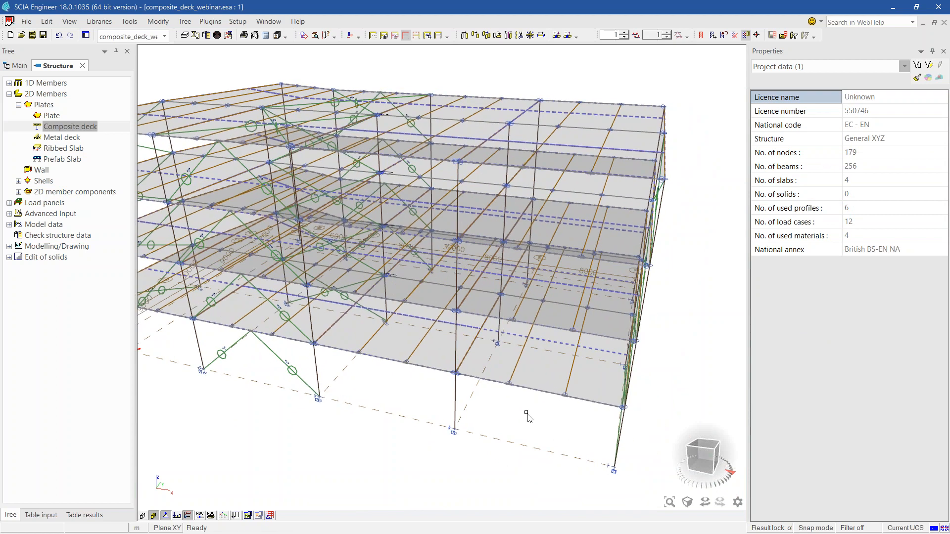
left_click(564, 345)
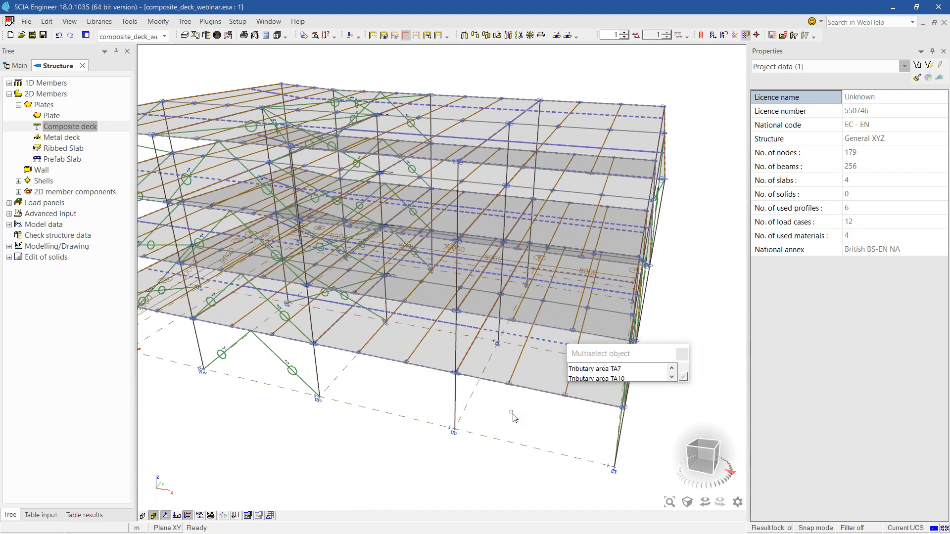
middle_click_drag(512, 415, 557, 403)
left_click(705, 458)
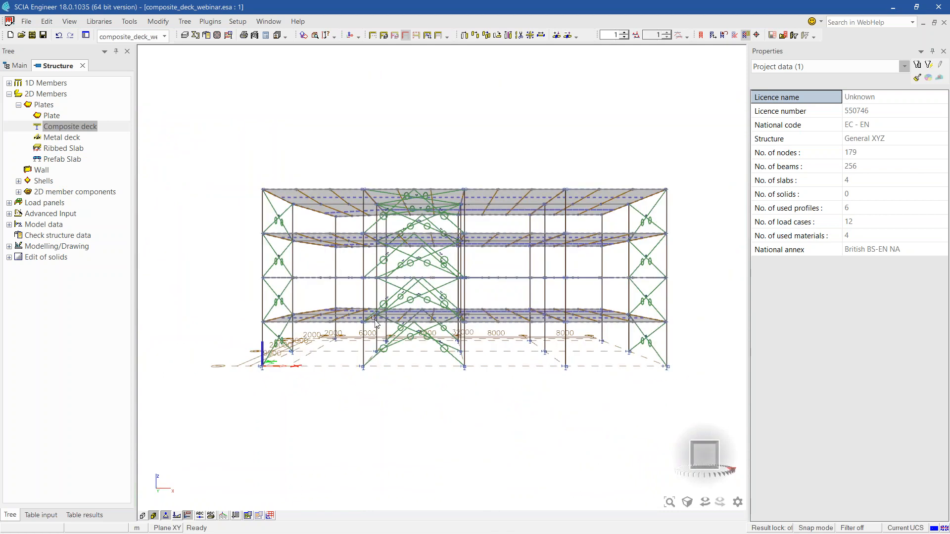
left_click_drag(202, 295, 703, 385)
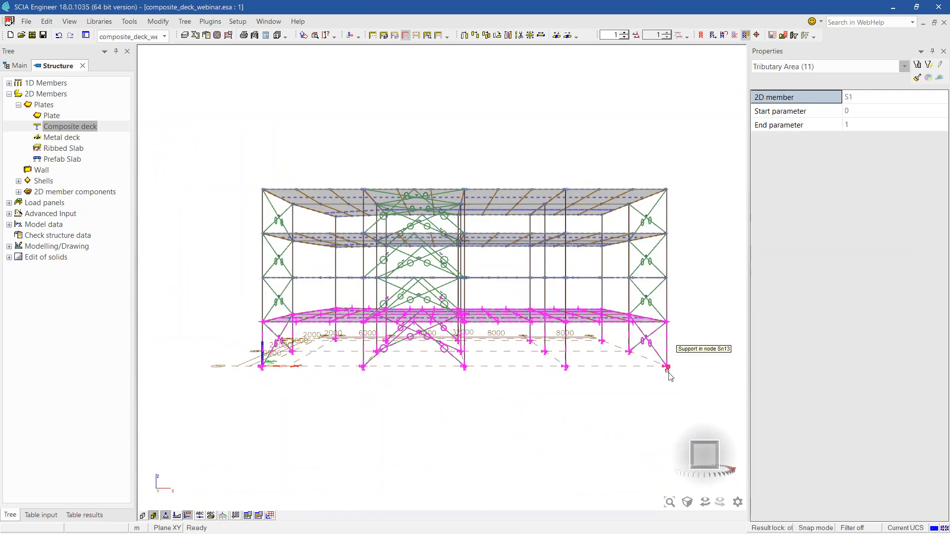
left_click(416, 37)
key("Escape")
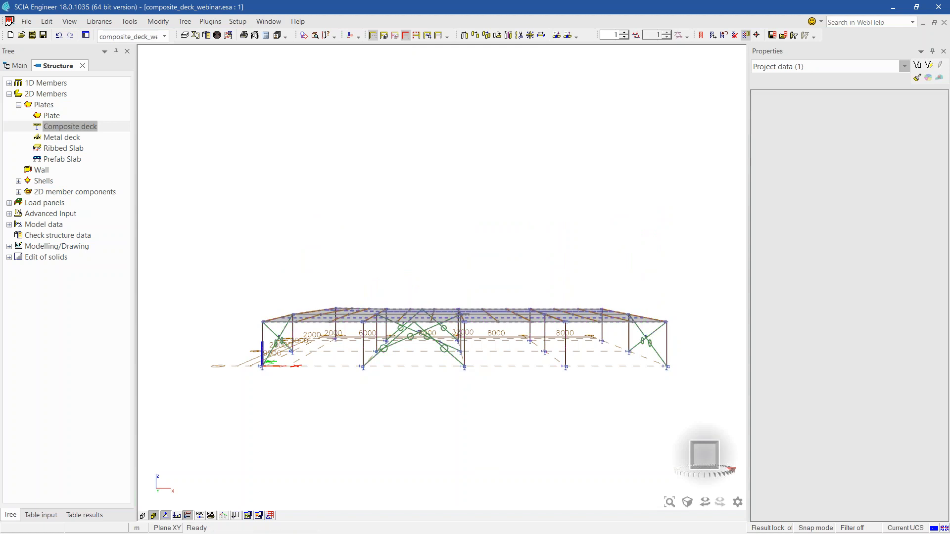
Select a tributary area near the first-floor deck's far end to examine its supporting member and area.
right_click_drag(542, 400, 560, 375, "ctrl")
scroll(559, 378, "up", 3)
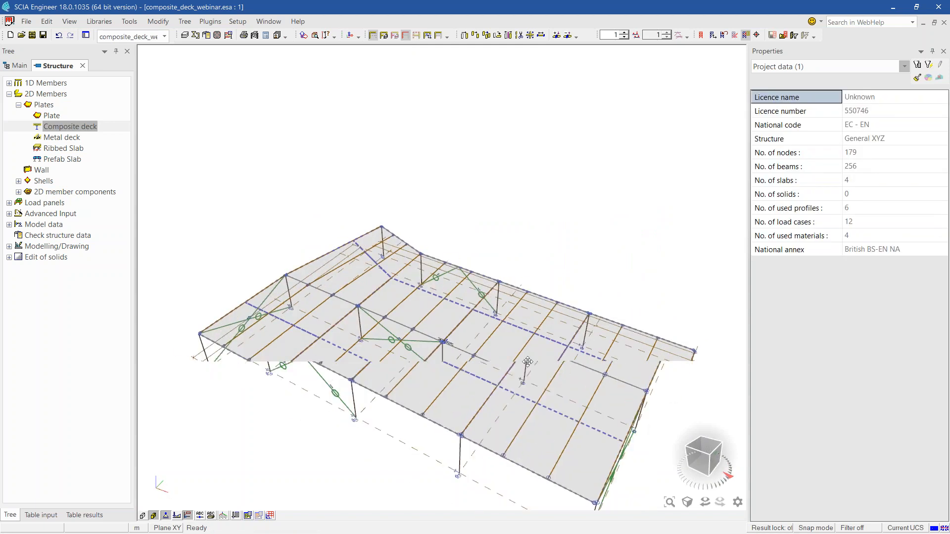
middle_click_drag(554, 425, 513, 348)
left_click(535, 360)
left_click(544, 374)
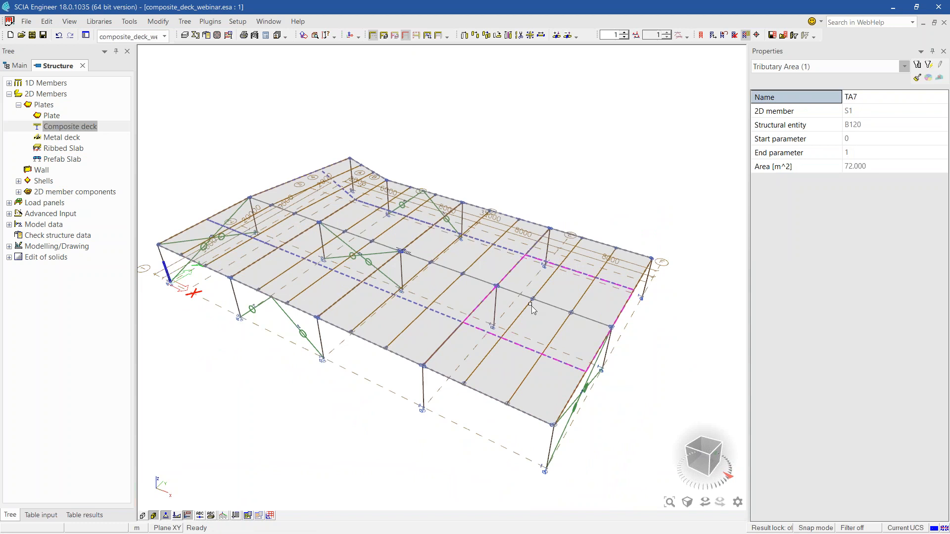
Set the LCS angle of the first-floor composite deck to 90 degrees.
middle_click_drag(534, 313, 533, 345)
scroll(347, 287, "up", 1)
scroll(477, 343, "up", 1)
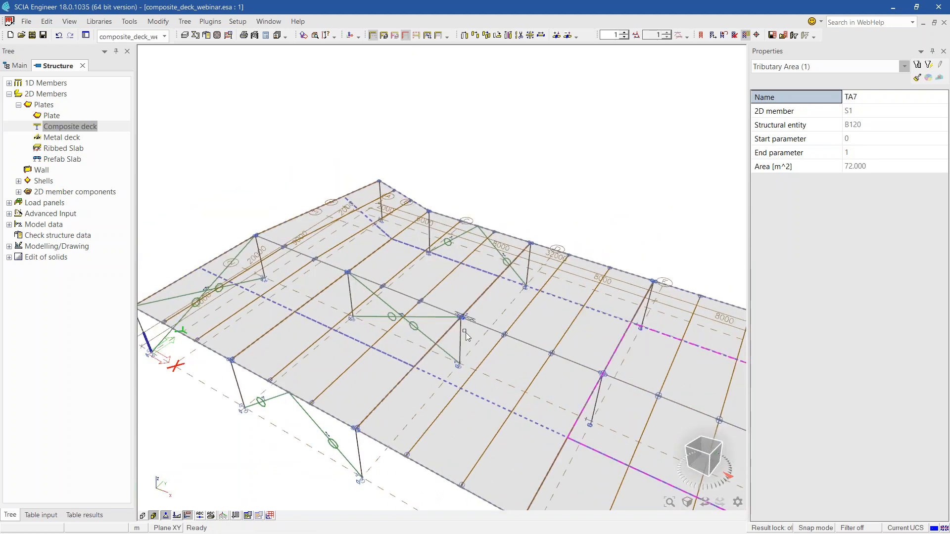
scroll(502, 348, "up", 3)
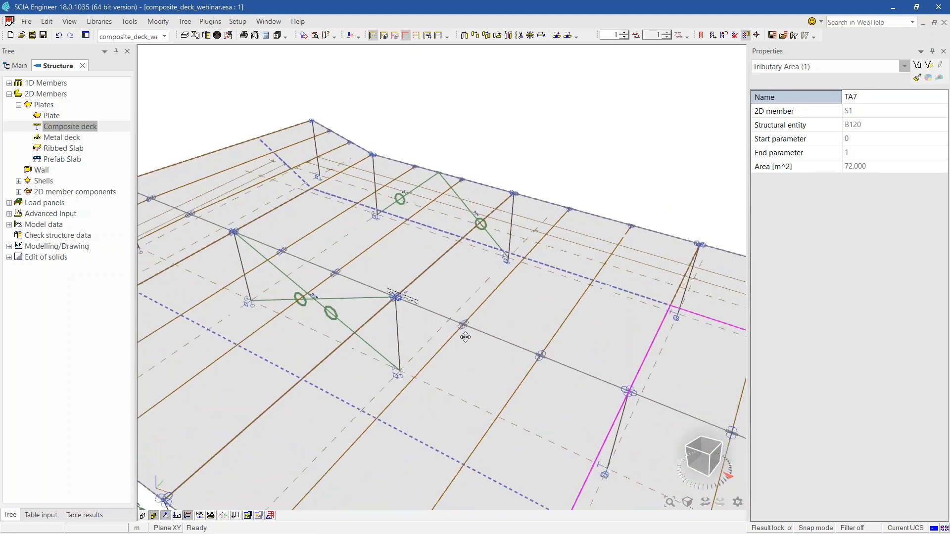
scroll(370, 310, "up", 1)
left_click(379, 303)
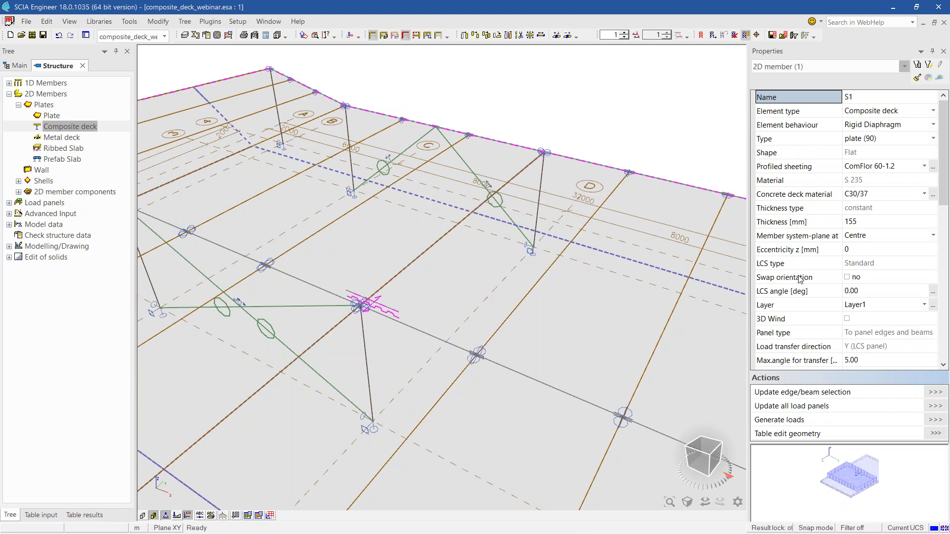
left_click(816, 294)
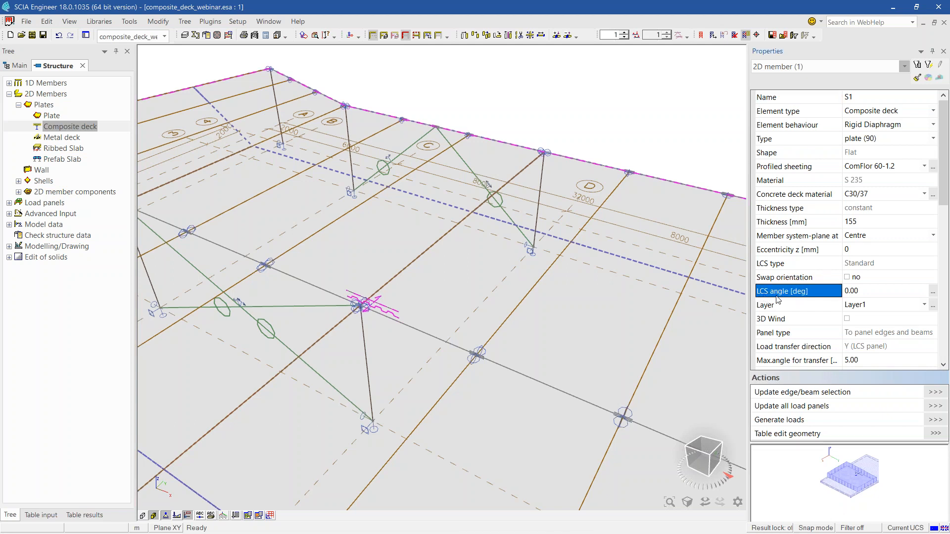
left_click(858, 292)
type("90")
key("Return")
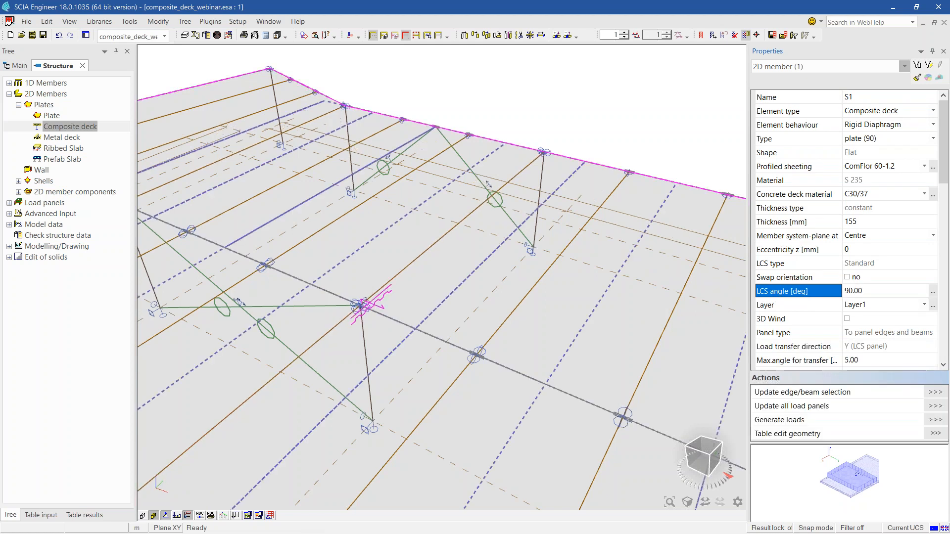
Examine the redistributed tributary areas of the first-floor deck in plan and in perspective.
right_click_drag(643, 282, 679, 431, "ctrl+shift")
left_click(695, 443)
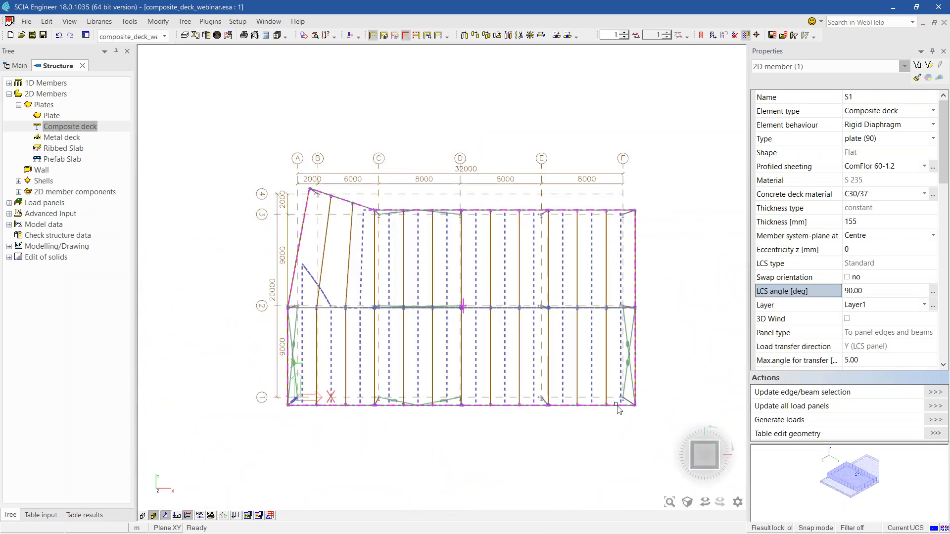
middle_click_drag(484, 456, 468, 432)
right_click_drag(556, 469, 544, 433, "ctrl")
Restore the display of the full structure and set the LCS angle of all four decks to 90 degrees.
left_click(373, 35)
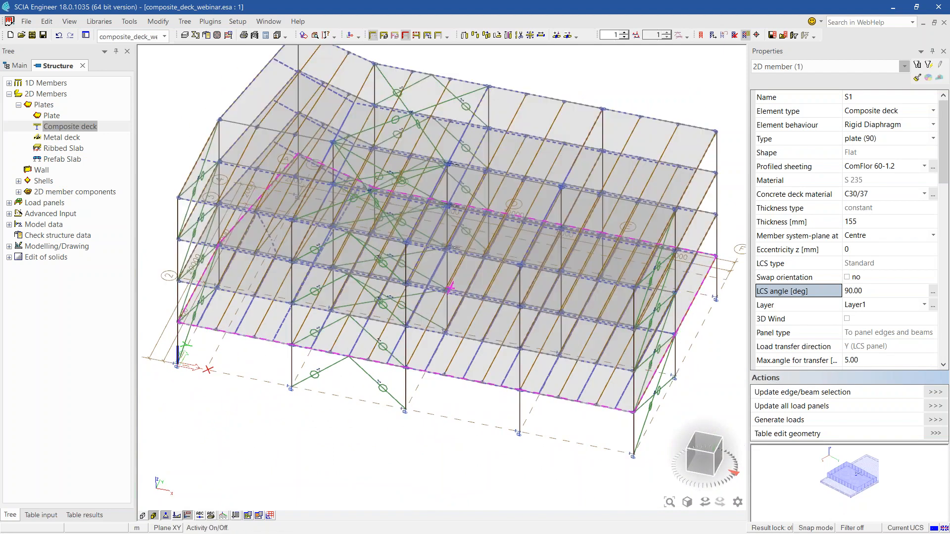
left_click(827, 153)
left_click(928, 66)
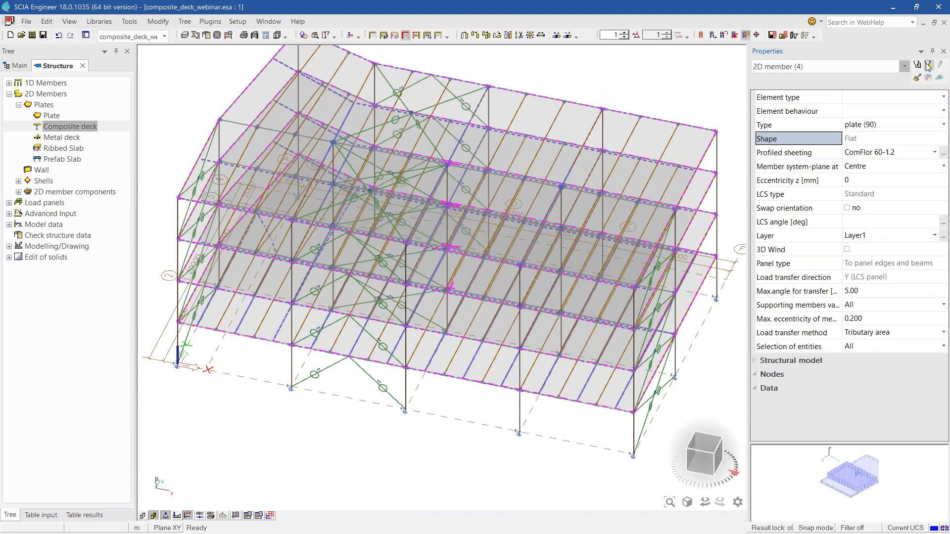
left_click(885, 224)
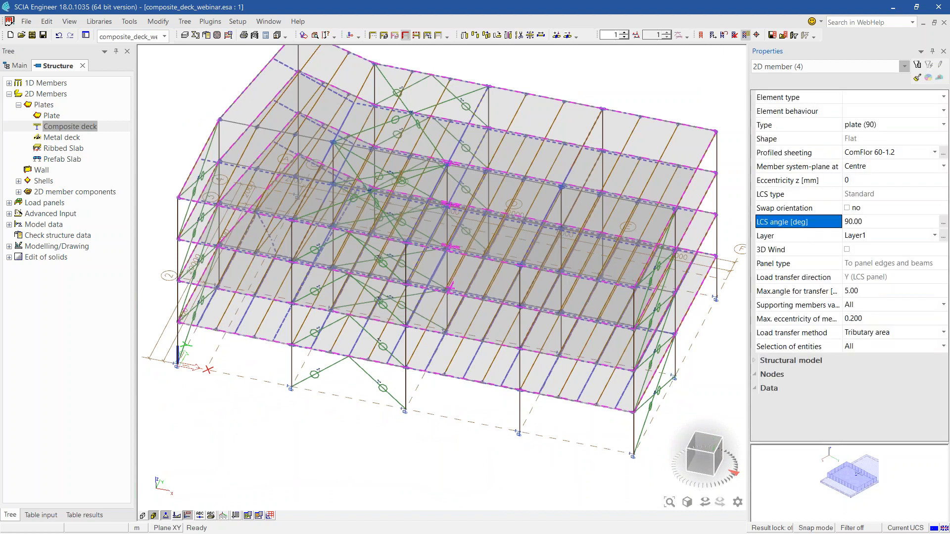
left_click(379, 451)
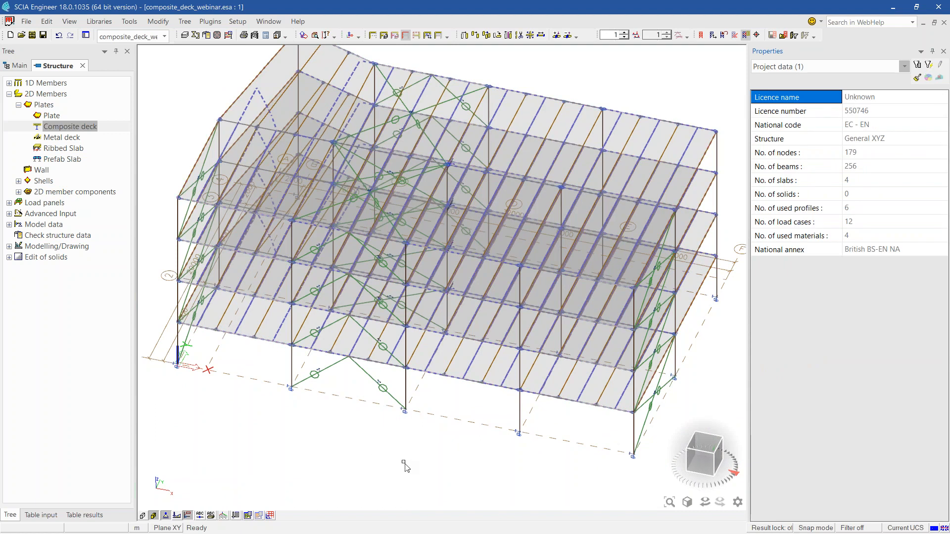
Isolate the first floor in plan view and examine tributary area TA51 beside the skewed corner.
left_click(373, 35)
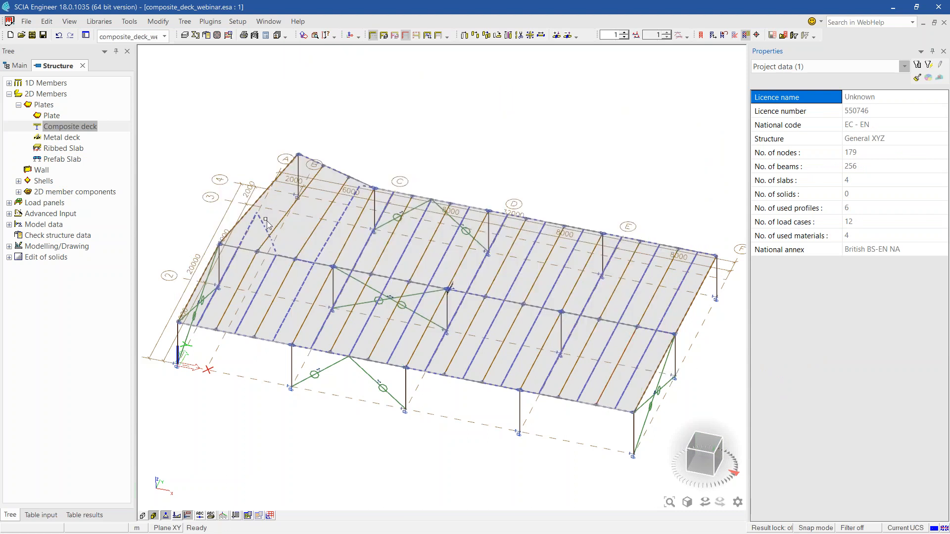
left_click(608, 414)
left_click(628, 429)
left_click(709, 465)
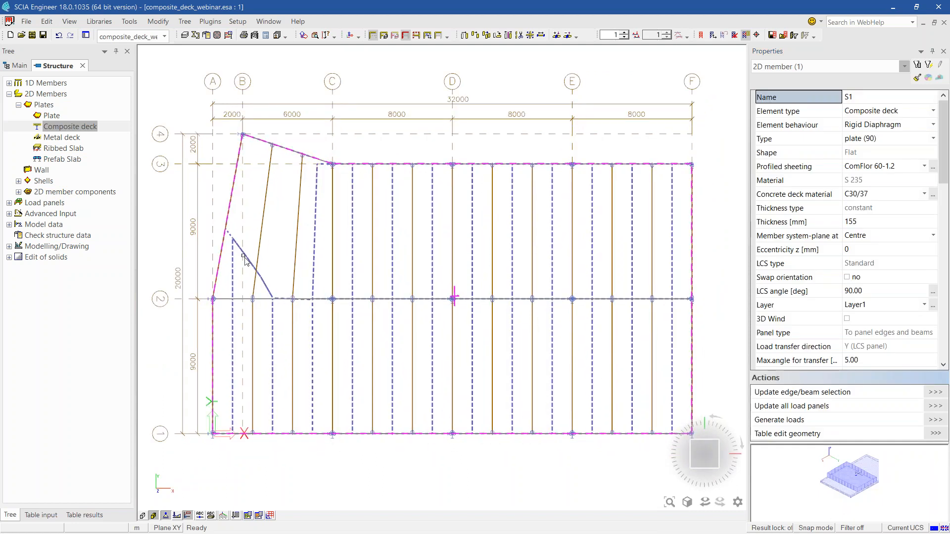
left_click(234, 241)
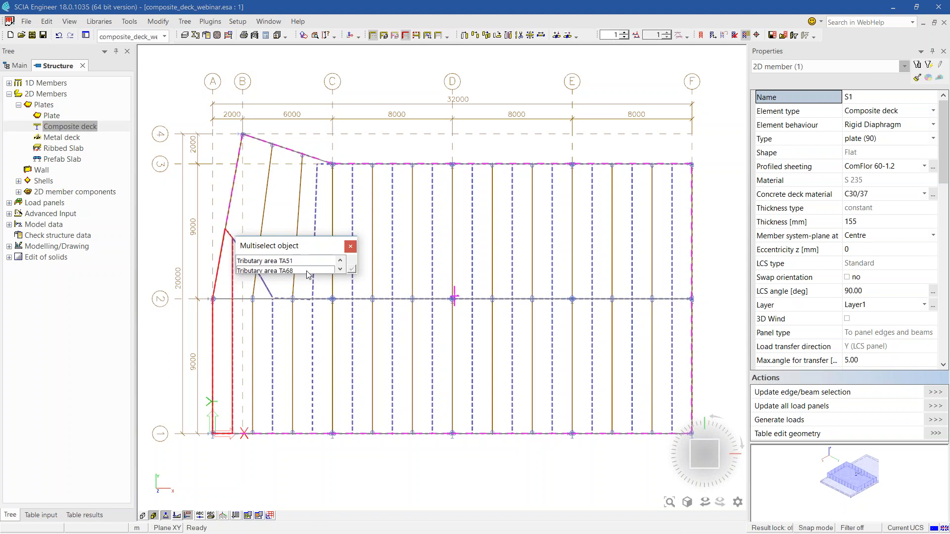
left_click(277, 261)
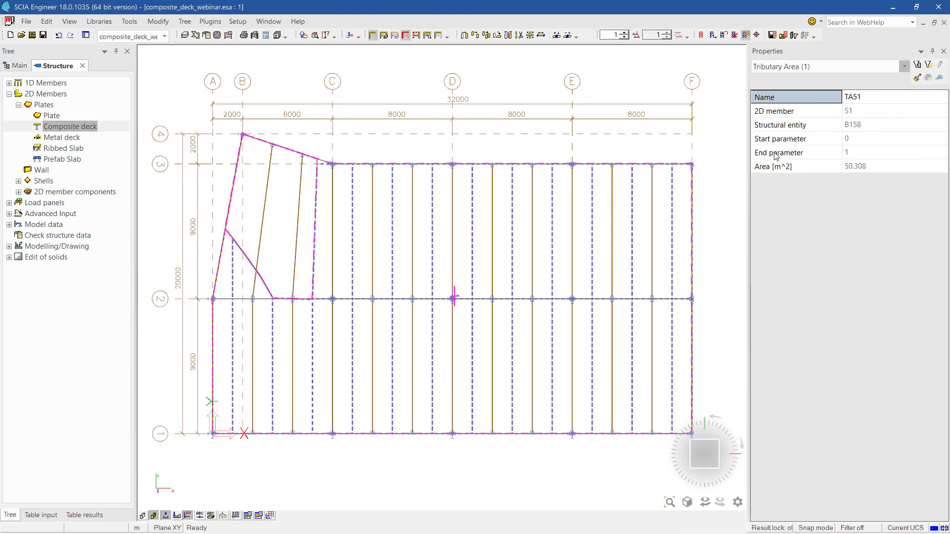
Show the member labels and set the first-floor composite deck's maximum angle for load transfer to 10 degrees.
left_click(210, 515)
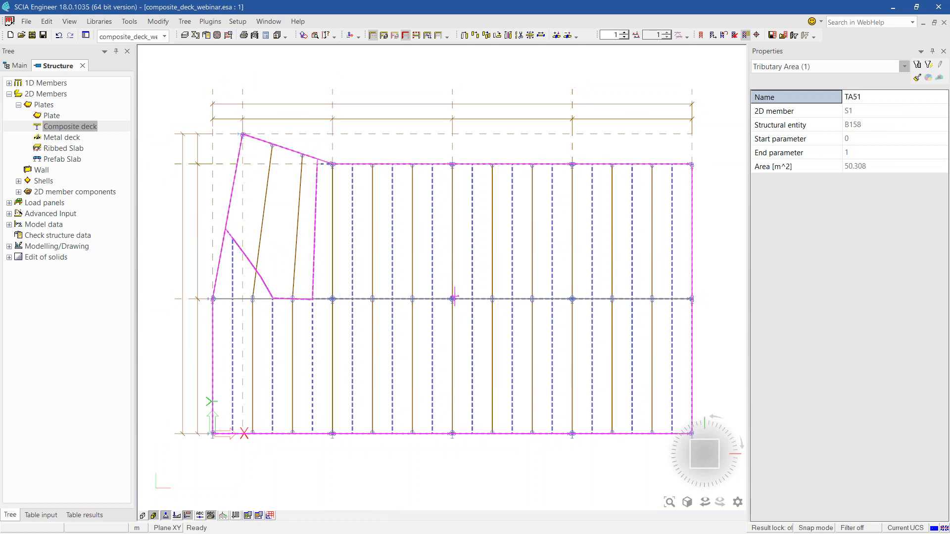
right_click_drag(403, 392, 484, 361, "ctrl")
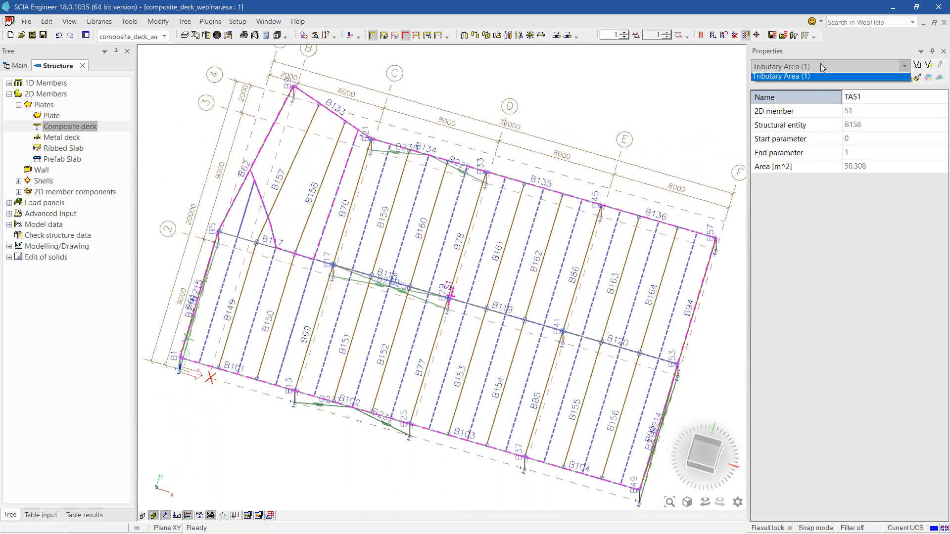
scroll(882, 294, "down", 2)
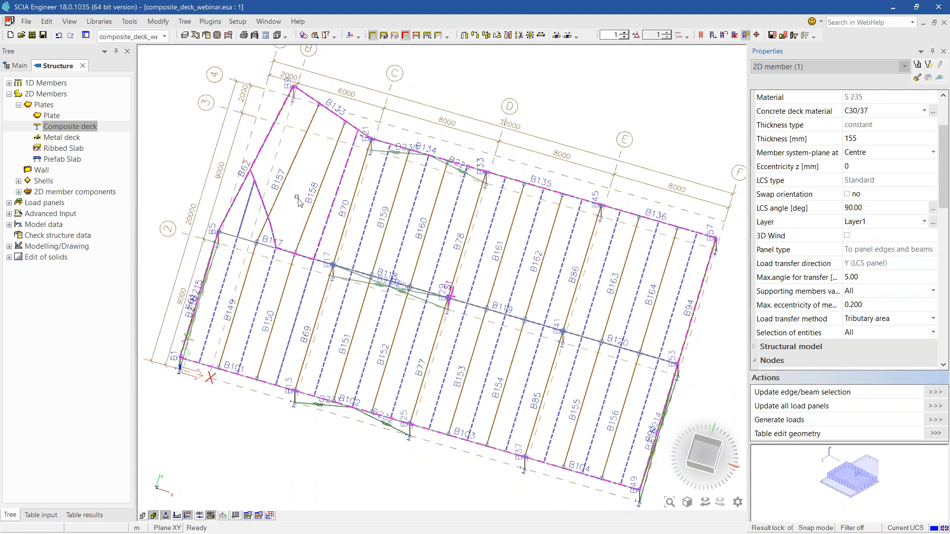
left_click(863, 277)
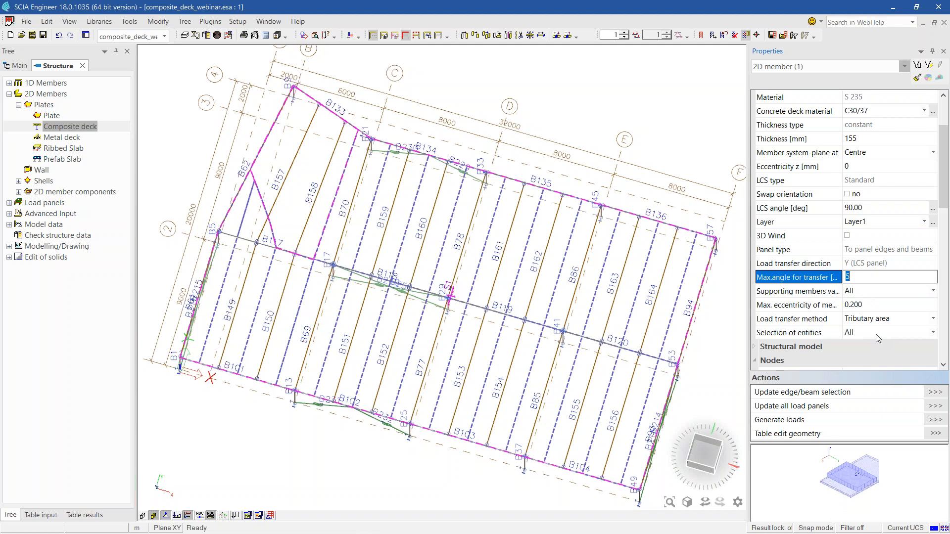
type("15")
key("Return")
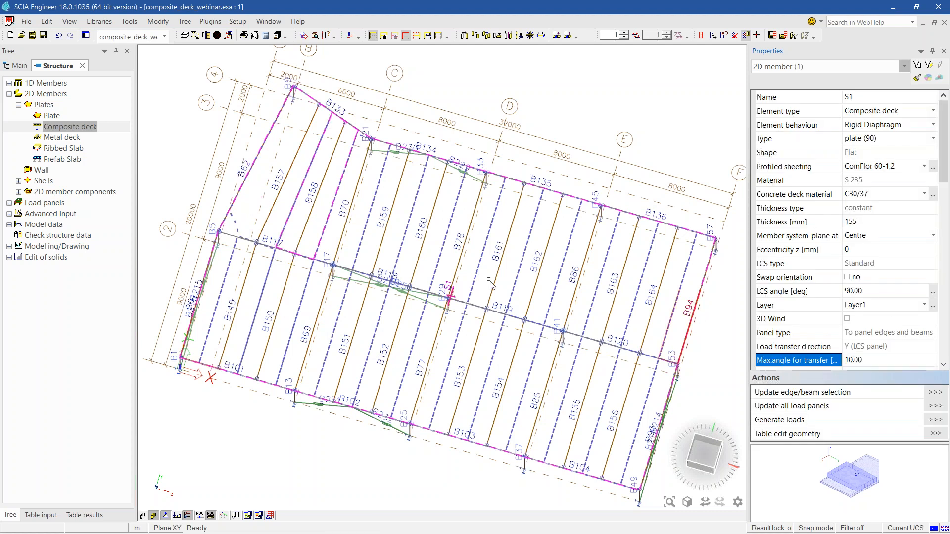
Set the first-floor deck's maximum angle for transfer to 12 degrees and check its tributary areas in plan and perspective.
left_click(871, 360)
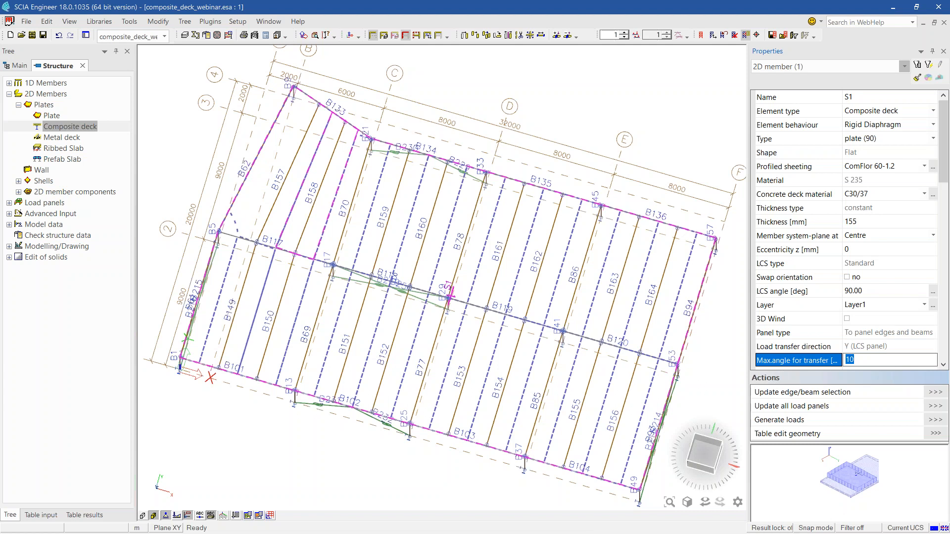
type("12")
key("Return")
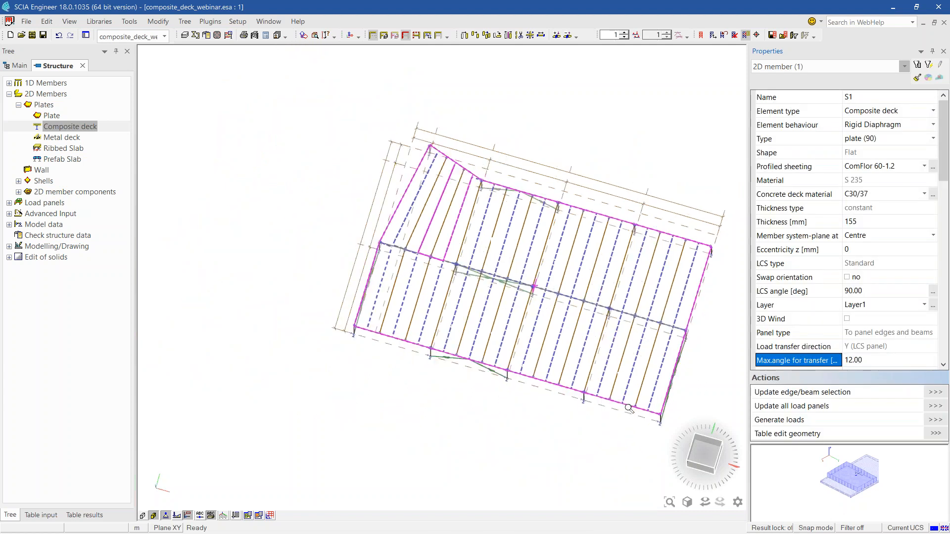
left_click(692, 446)
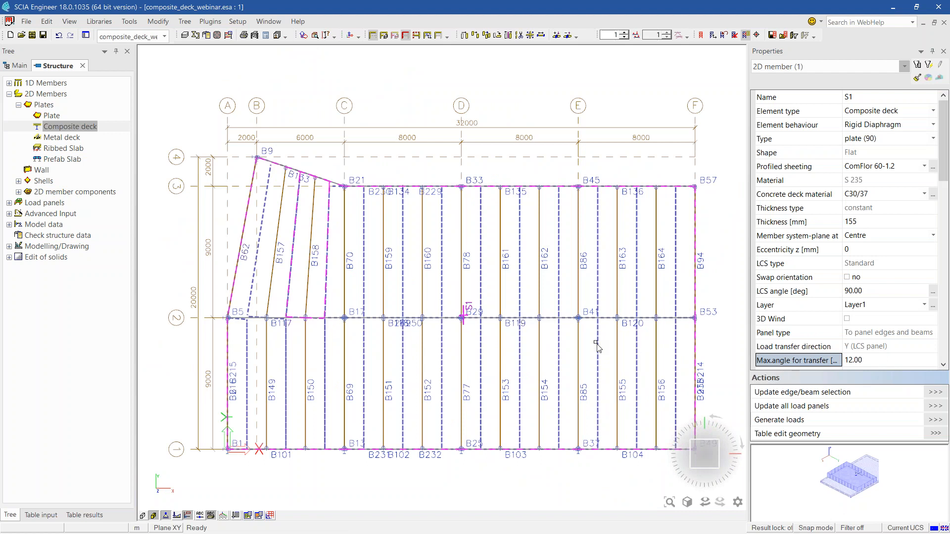
key("Escape")
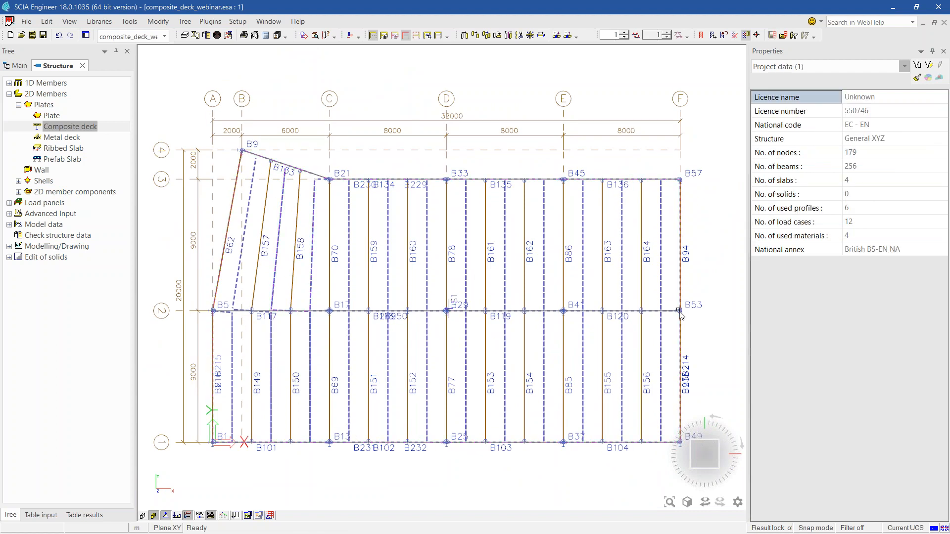
right_click_drag(598, 467, 580, 435, "ctrl")
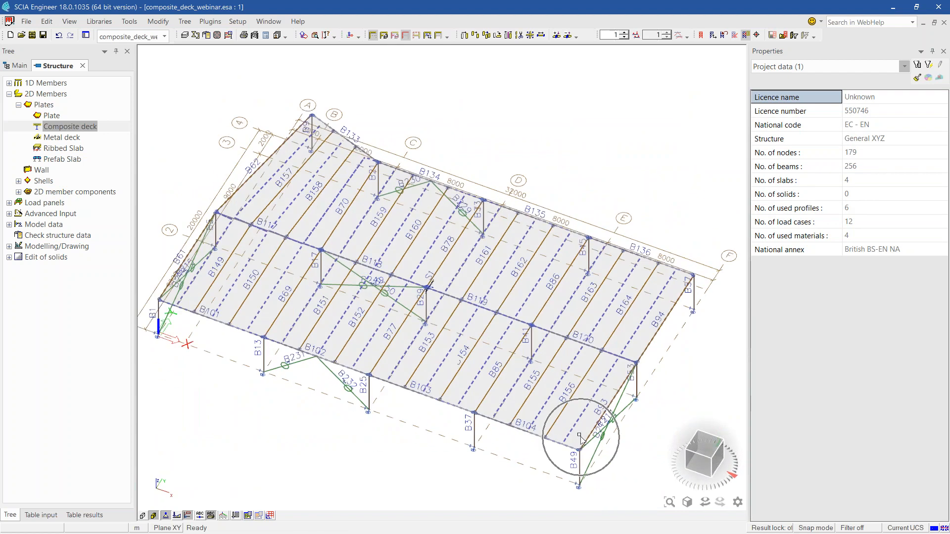
Restore the display of the full structure and set the maximum angle for transfer of all four decks to 12 degrees.
left_click(373, 36)
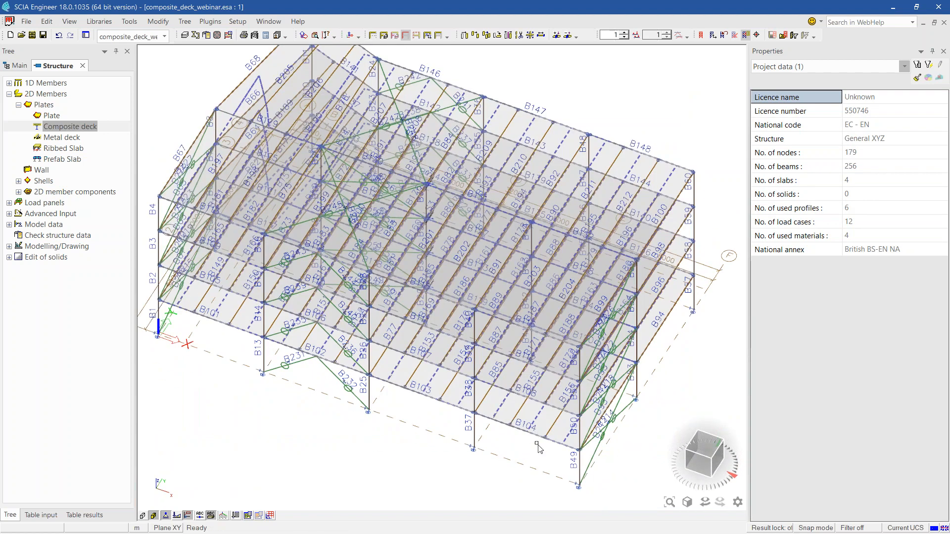
left_click(538, 444)
left_click(564, 452)
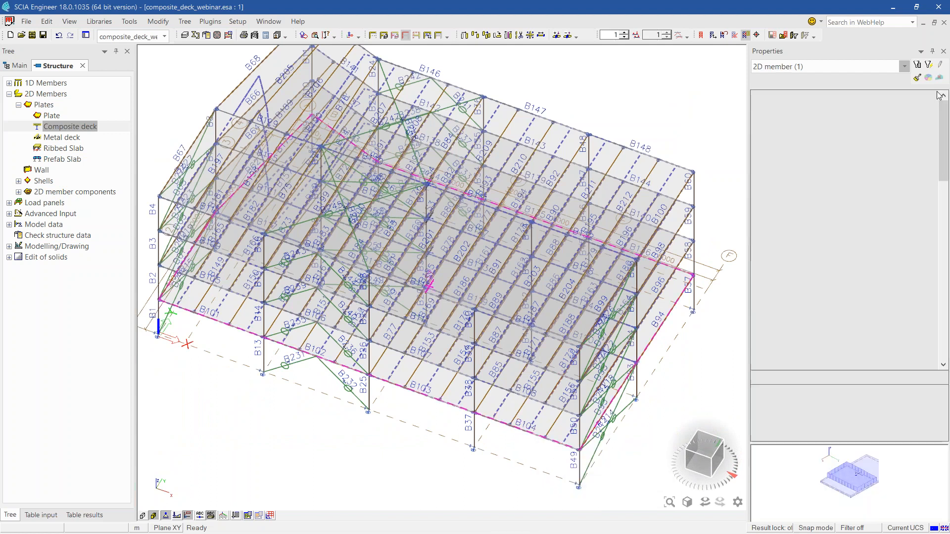
left_click(802, 157)
left_click(928, 64)
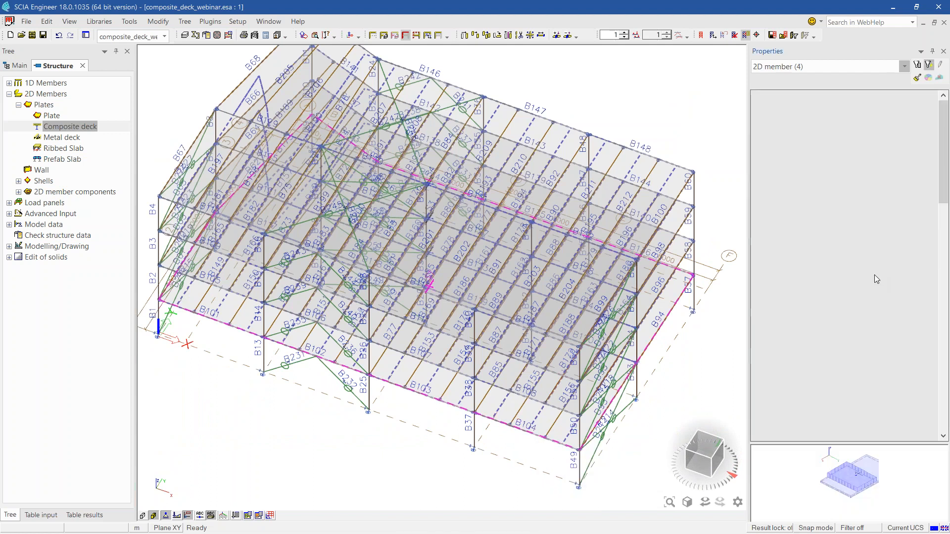
left_click(867, 292)
type("12")
key("Return")
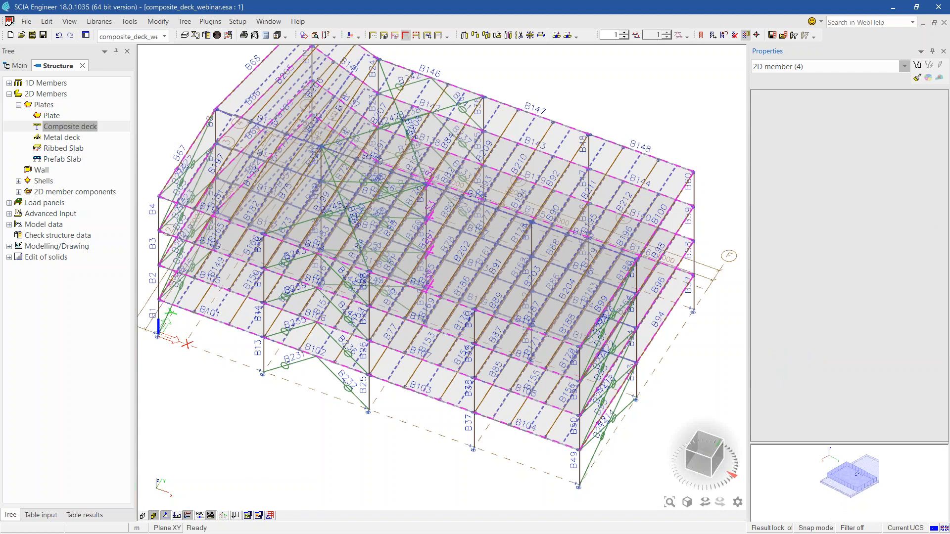
left_click(704, 443)
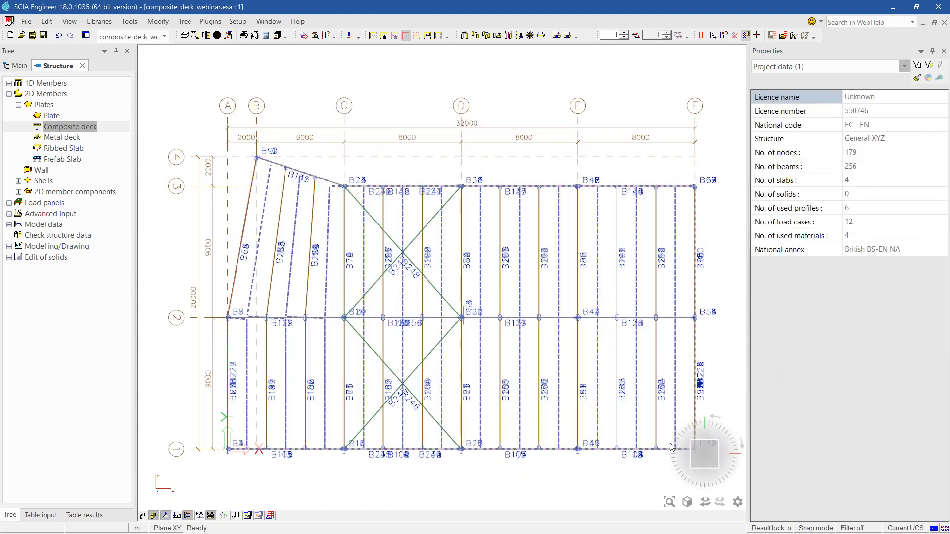
right_click_drag(611, 487, 598, 448, "ctrl")
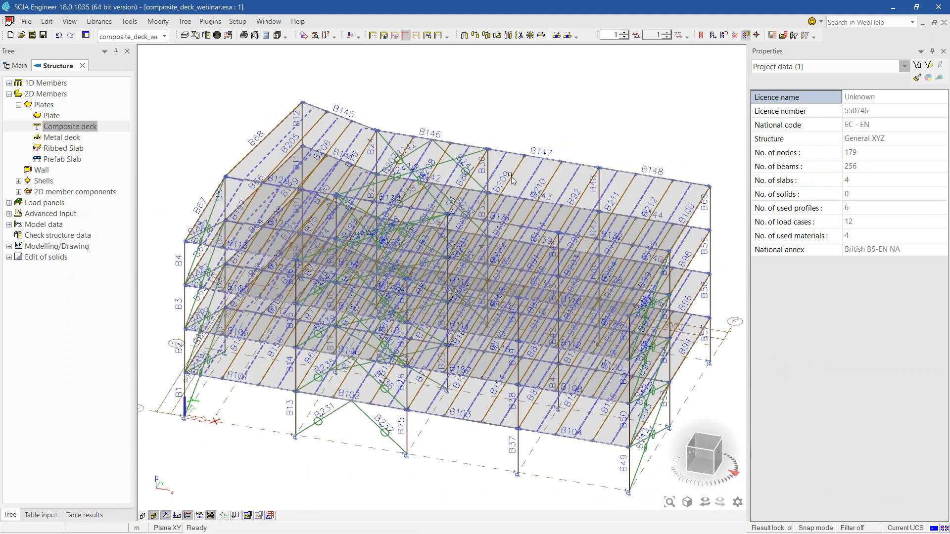
Hide the member labels and tributary areas, and turn on drawing of the effective width of plate ribs.
left_click(213, 515)
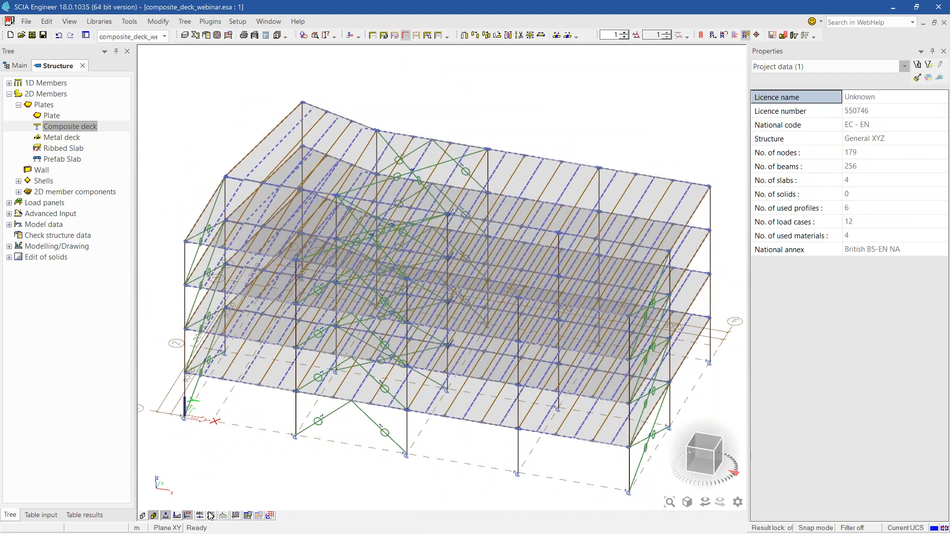
right_click(250, 478)
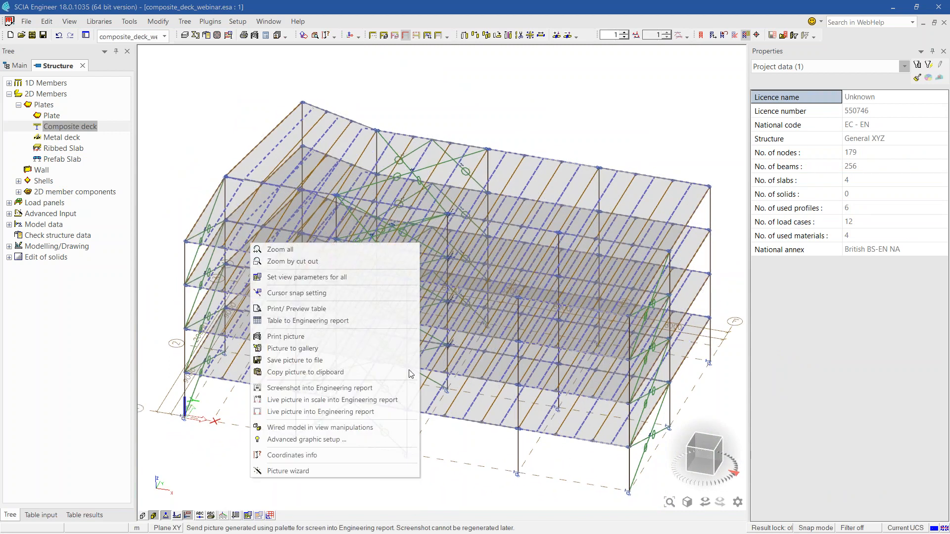
left_click(348, 277)
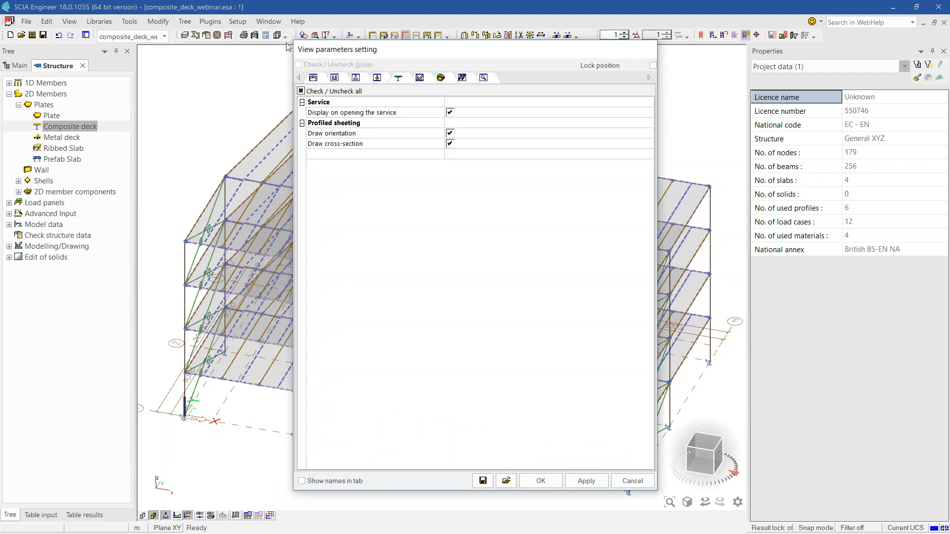
left_click(313, 78)
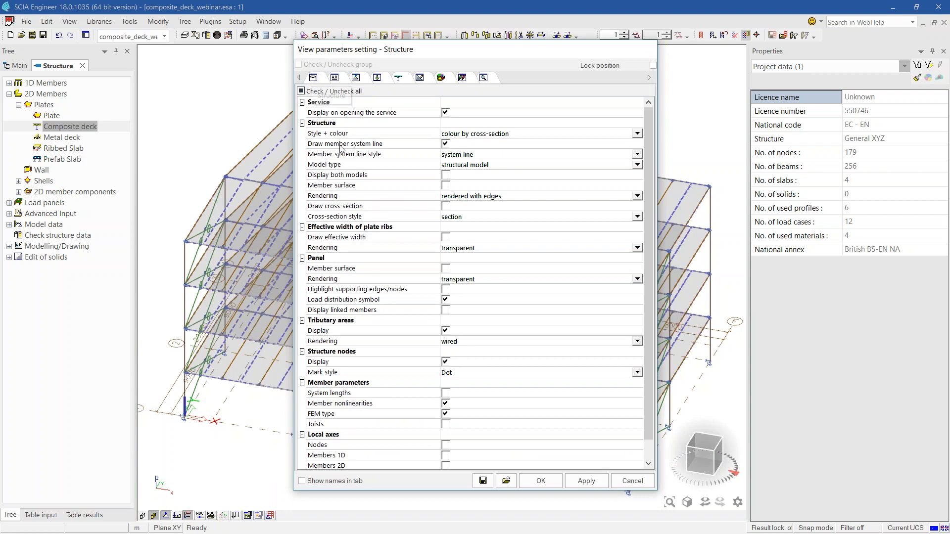
left_click(452, 329)
left_click(452, 329)
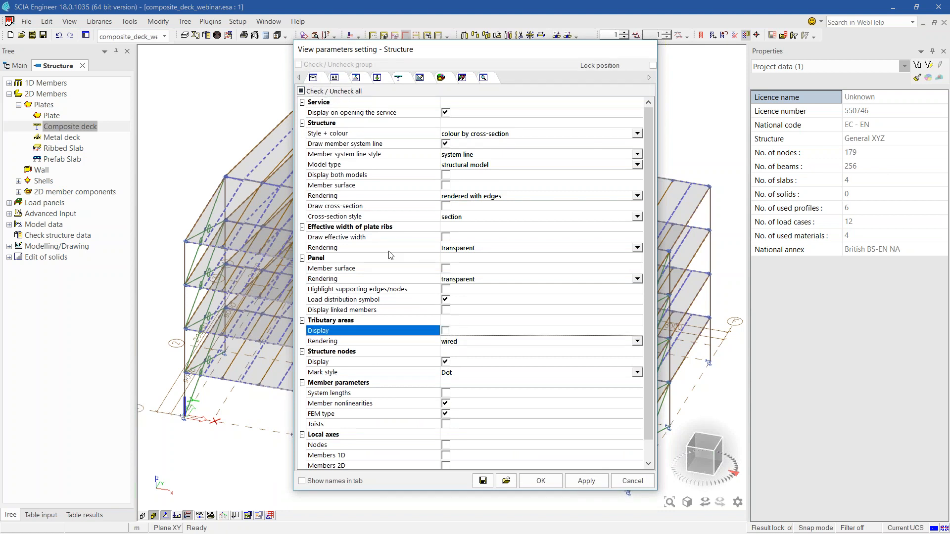
left_click(446, 238)
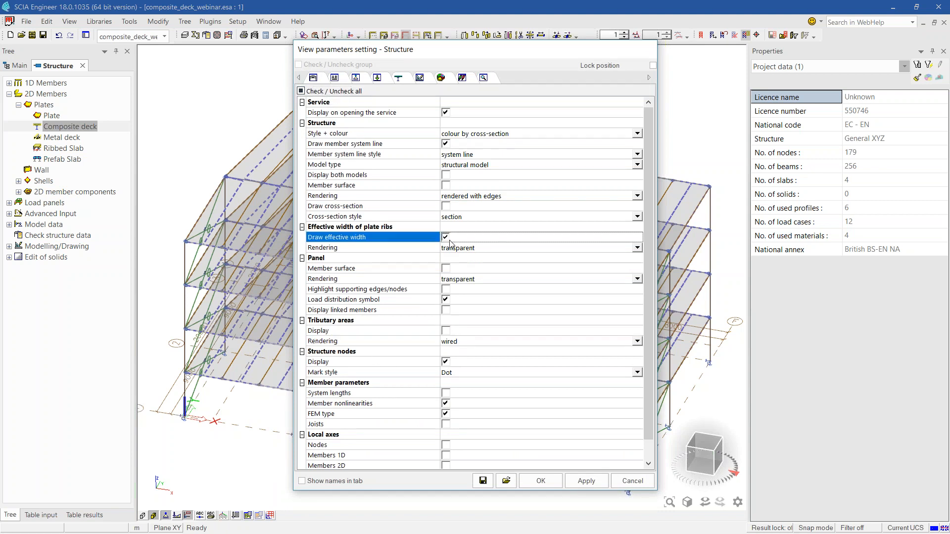
left_click(528, 482)
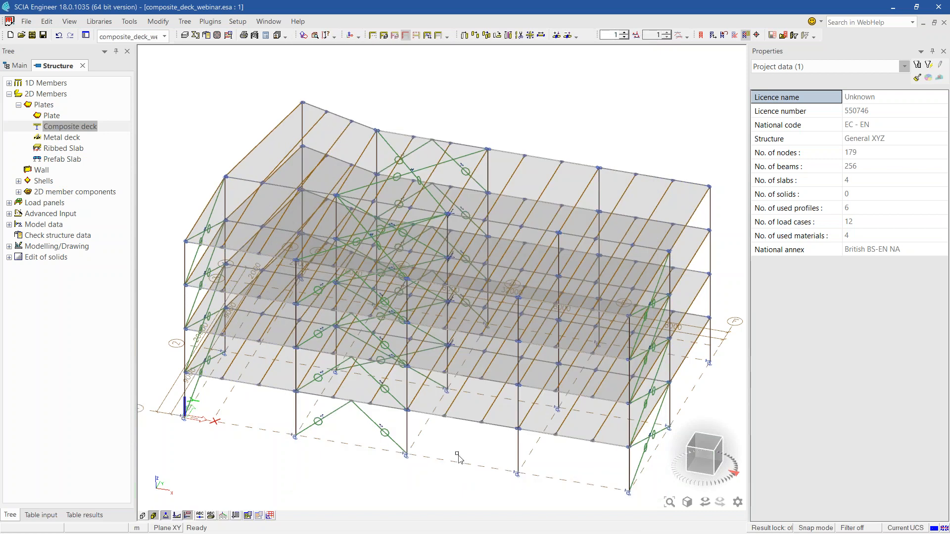
middle_click_drag(460, 474, 461, 430)
right_click_drag(486, 469, 482, 466, "ctrl")
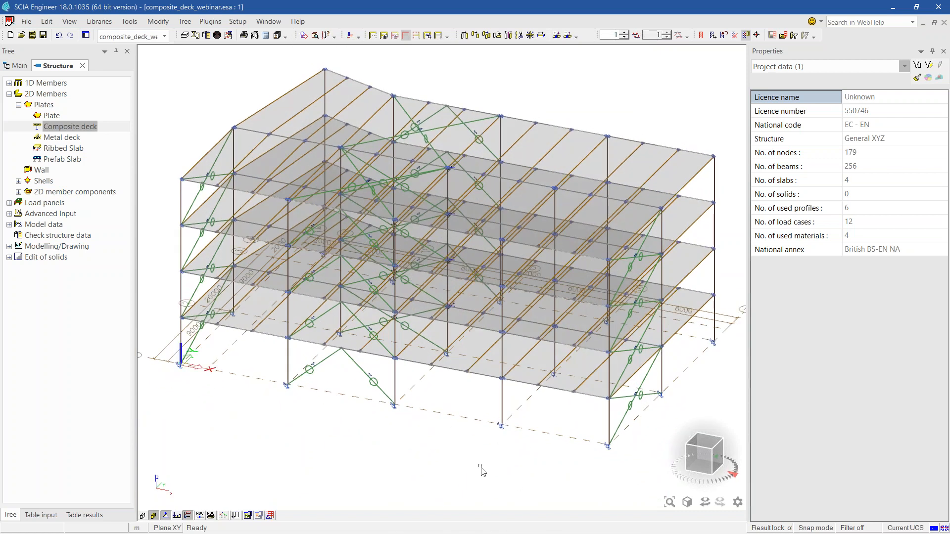
Select all bracing members with cross-section Brace - RSEA90/90/8 and hide them from the display.
left_click(490, 347)
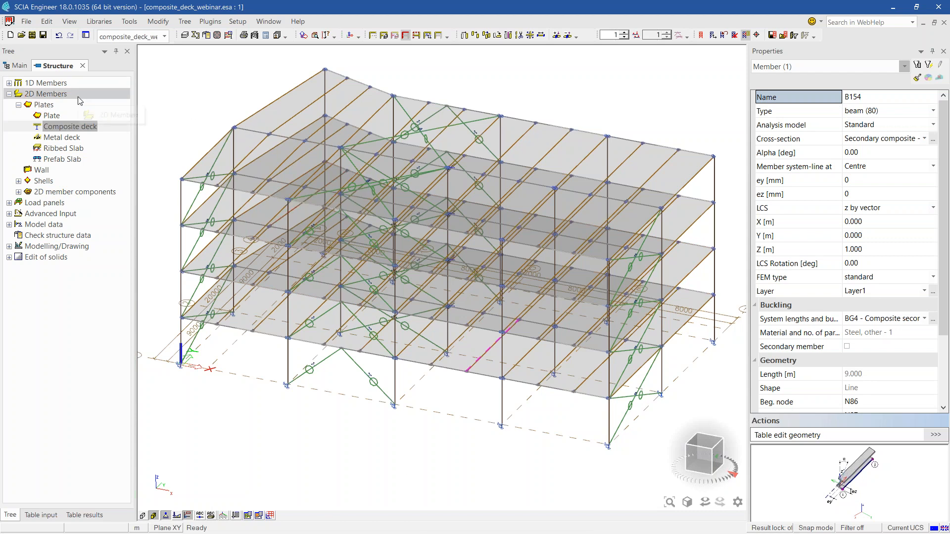
left_click(82, 67)
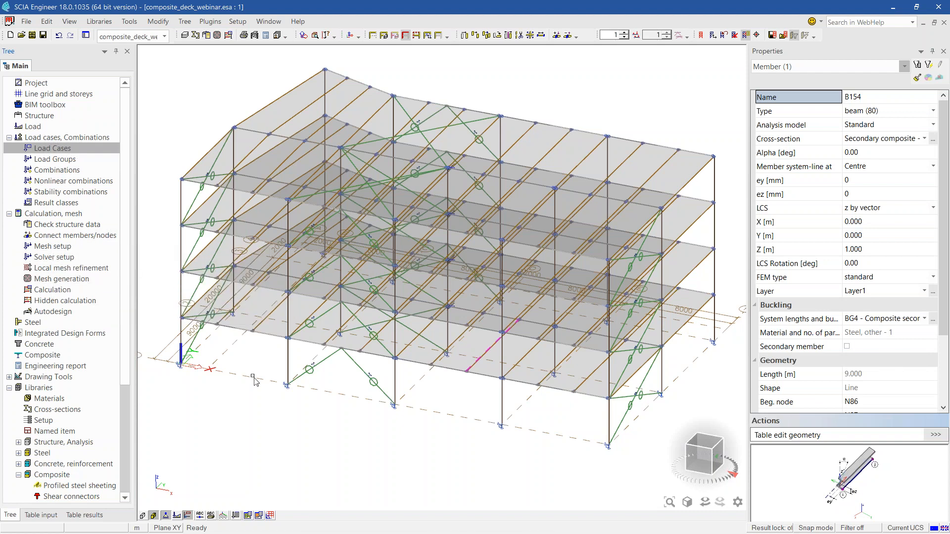
left_click(363, 369)
key("Escape")
left_click(363, 371)
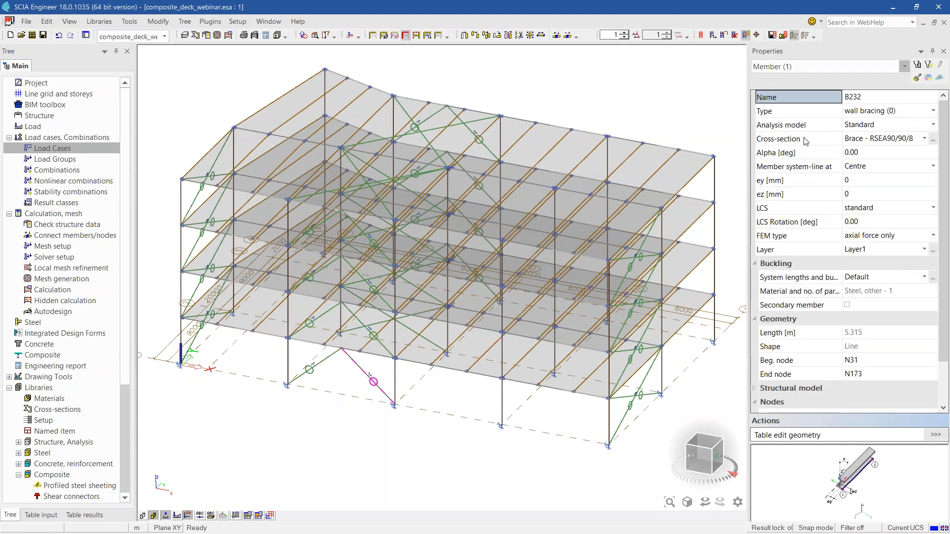
left_click(928, 65)
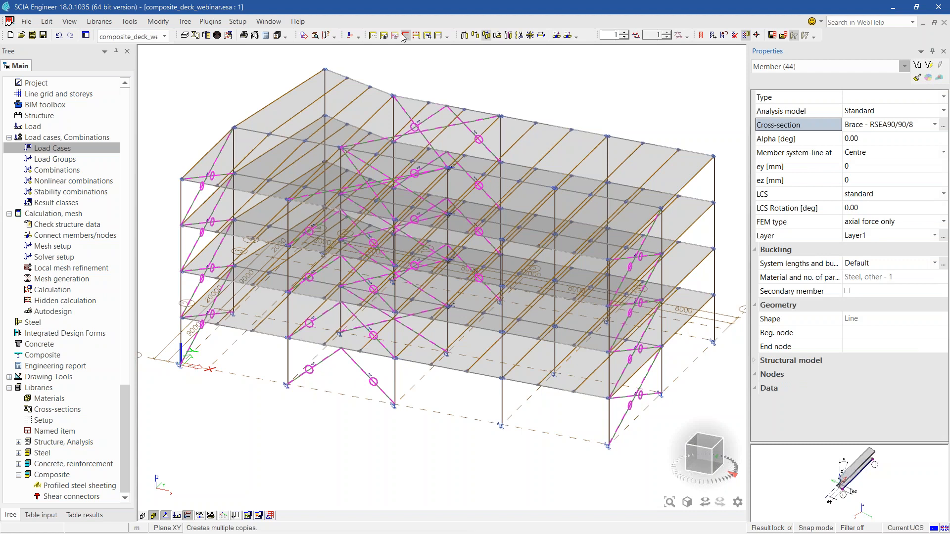
left_click(417, 35)
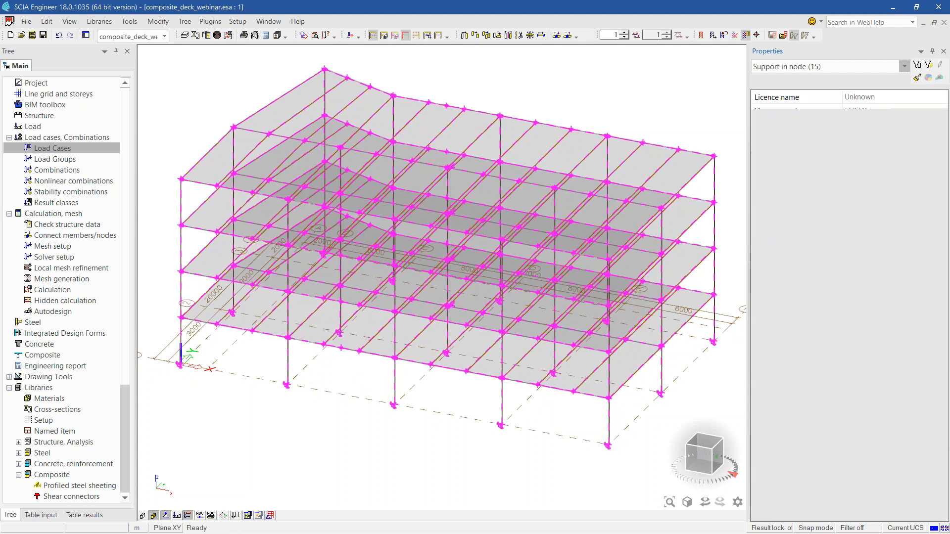
Select all visible entities and connect the members and nodes with the option Connect 1D members as ribs enabled.
left_click(64, 239)
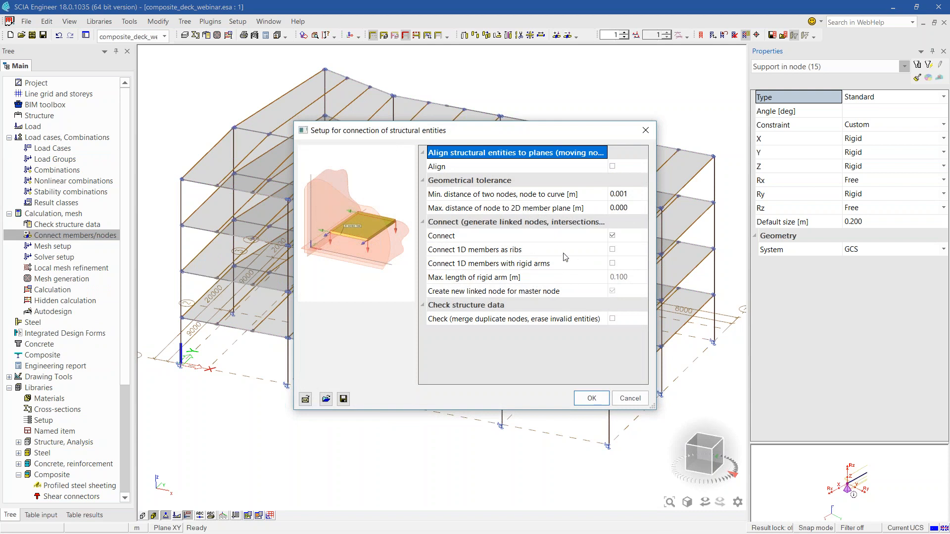
left_click(613, 249)
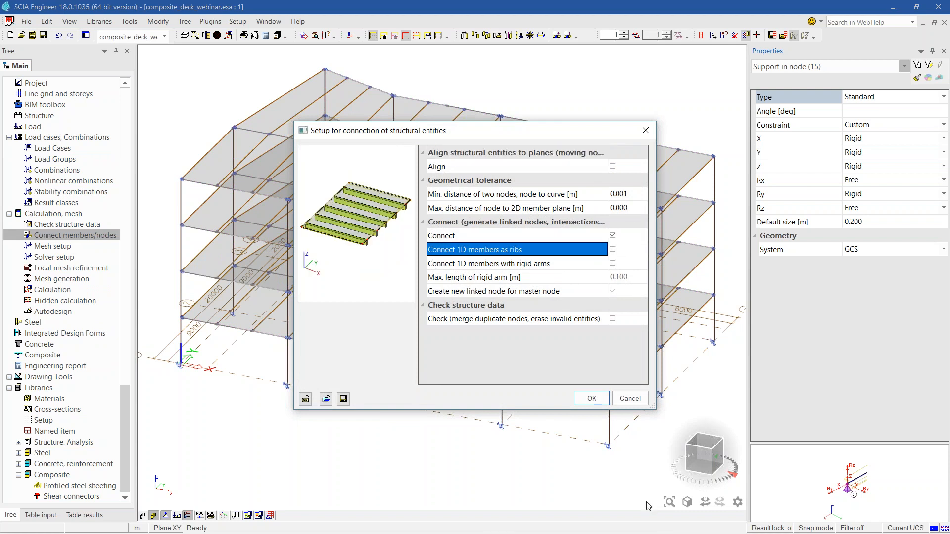
left_click(591, 398)
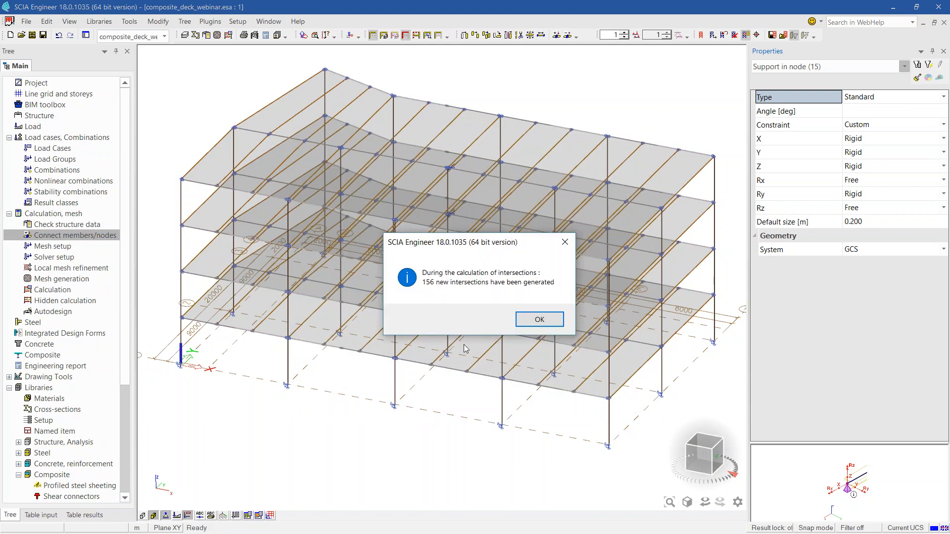
left_click(540, 320)
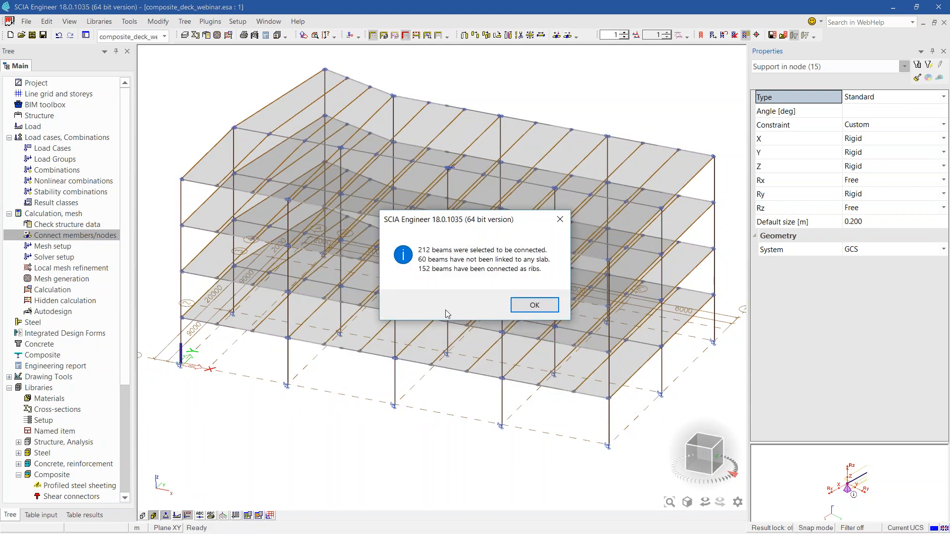
left_click(534, 304)
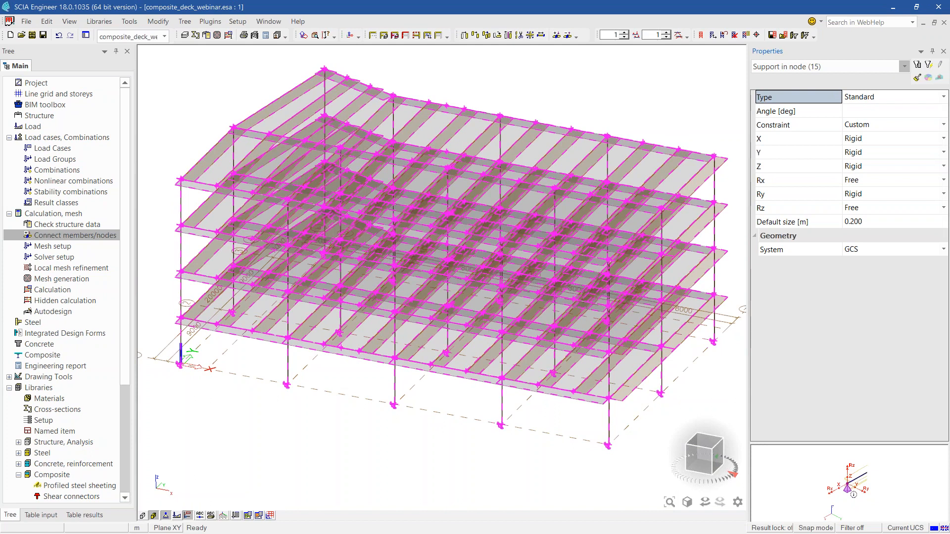
key("Escape")
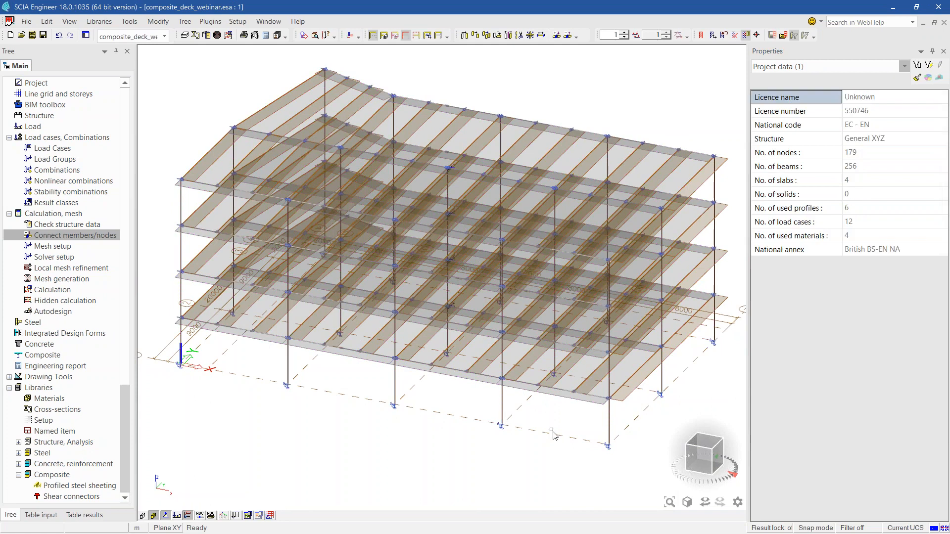
Calculate the effective width of edge rib B104 on the first floor and generate the mesh for the structure.
left_click(537, 388)
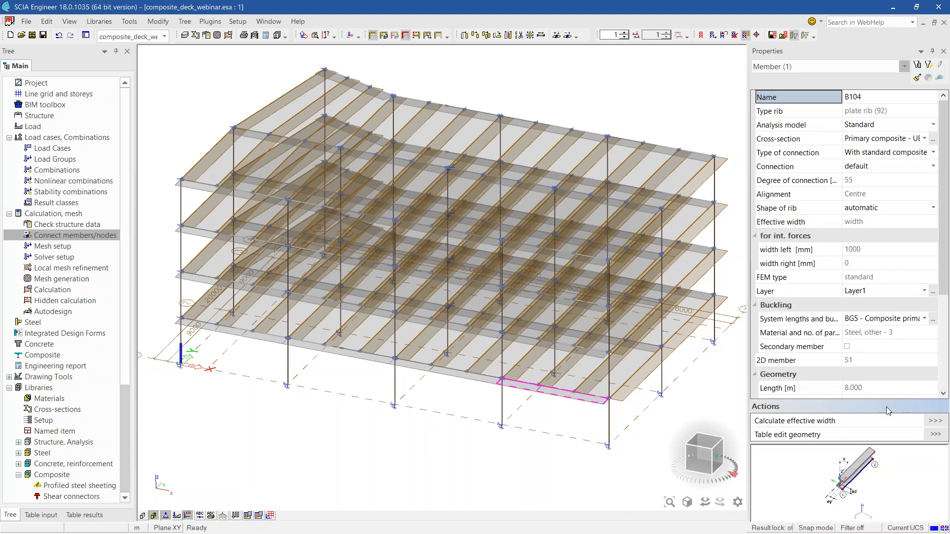
left_click(936, 421)
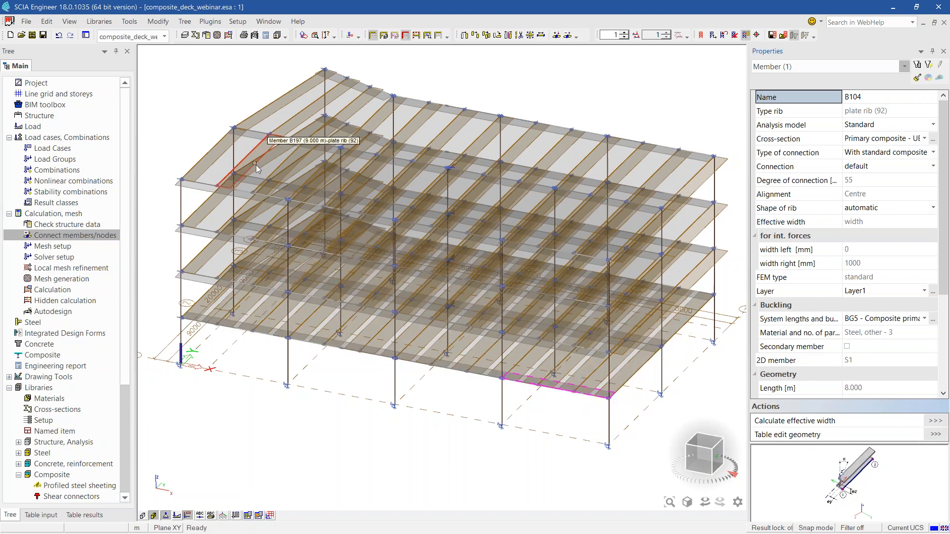
left_click(217, 37)
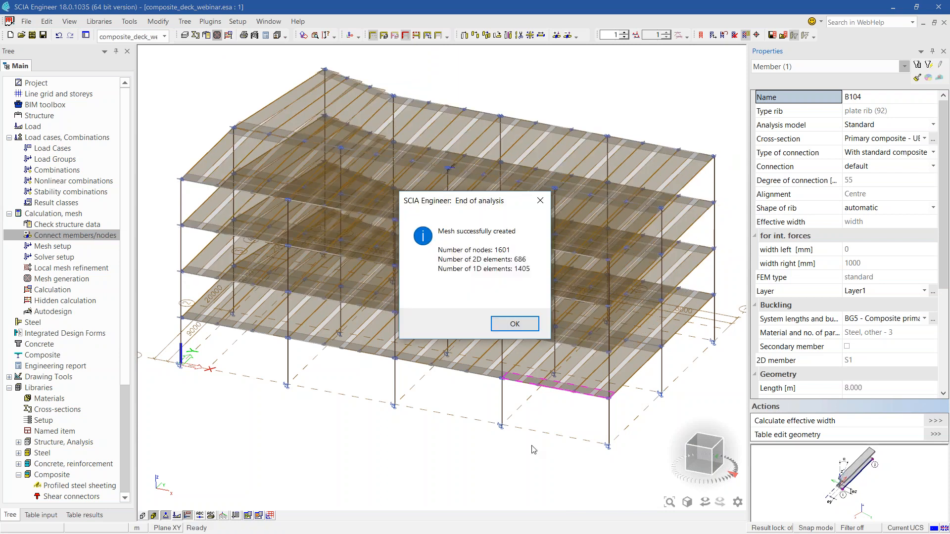
left_click(513, 324)
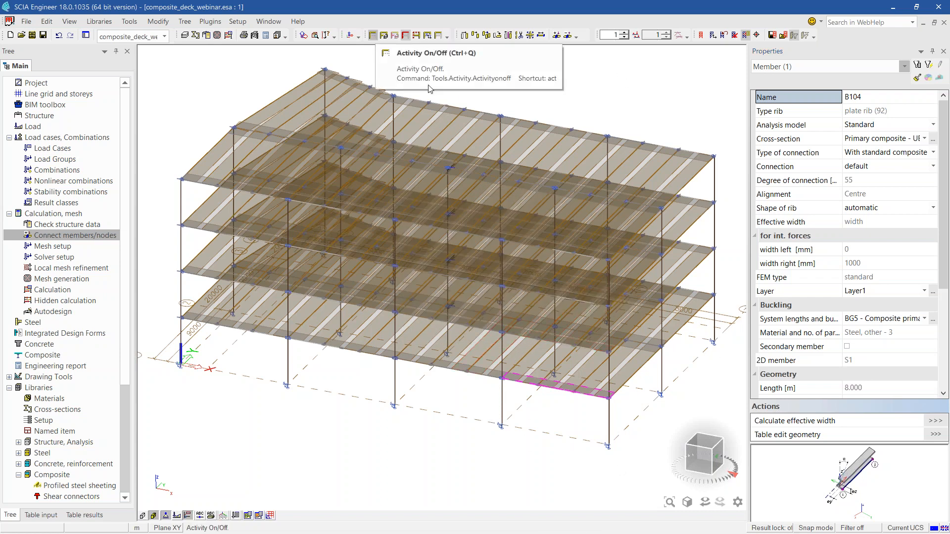
Show only the lowest storey with its supports, columns and first-floor deck, view it in plan and clear the selection.
left_click(698, 458)
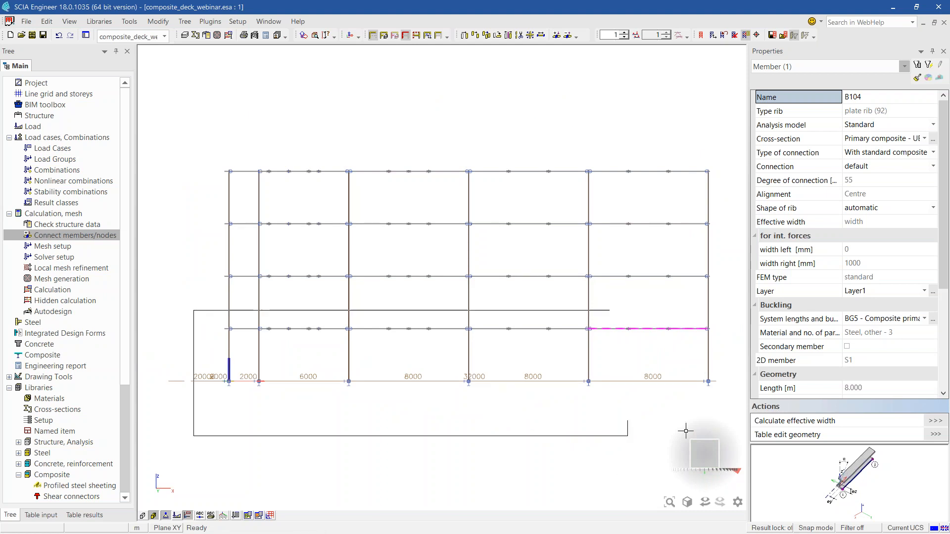
left_click_drag(547, 432, 724, 430)
left_click(416, 37)
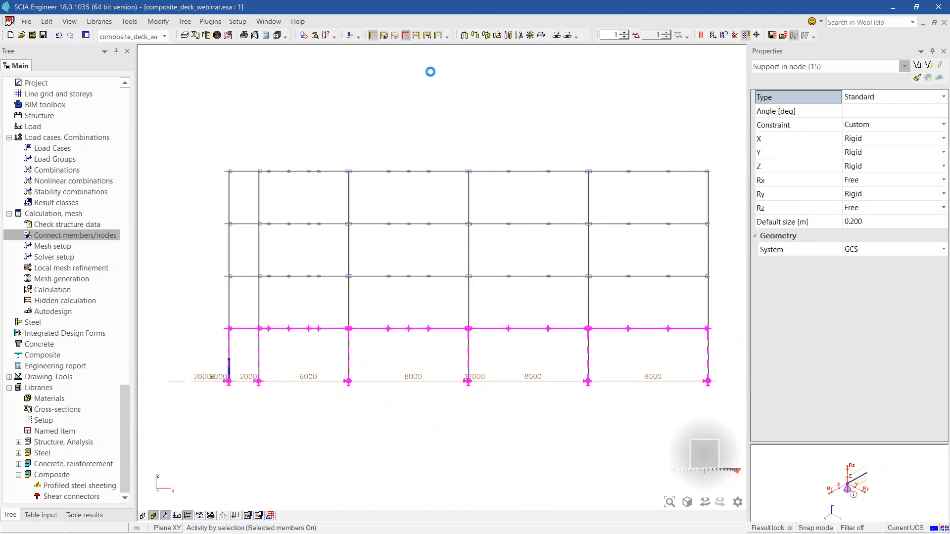
left_click(722, 452)
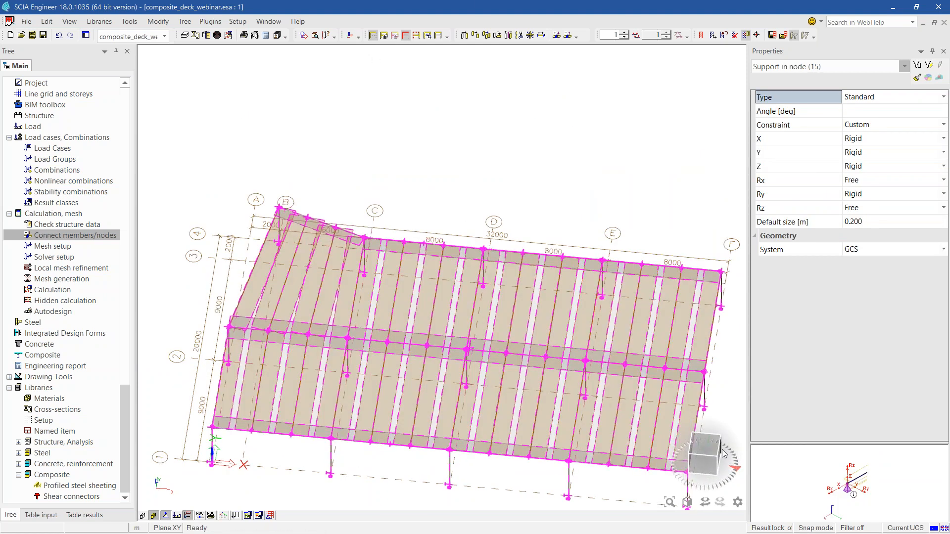
left_click(705, 445)
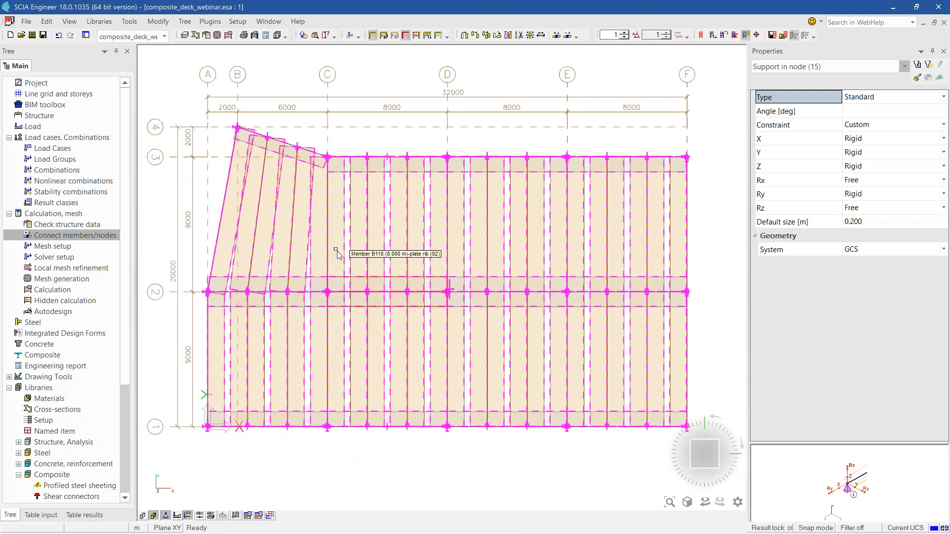
key("Escape")
Set the shape of rib of skewed secondary beam B158 between axes B and C to T symmetric.
left_click(282, 247)
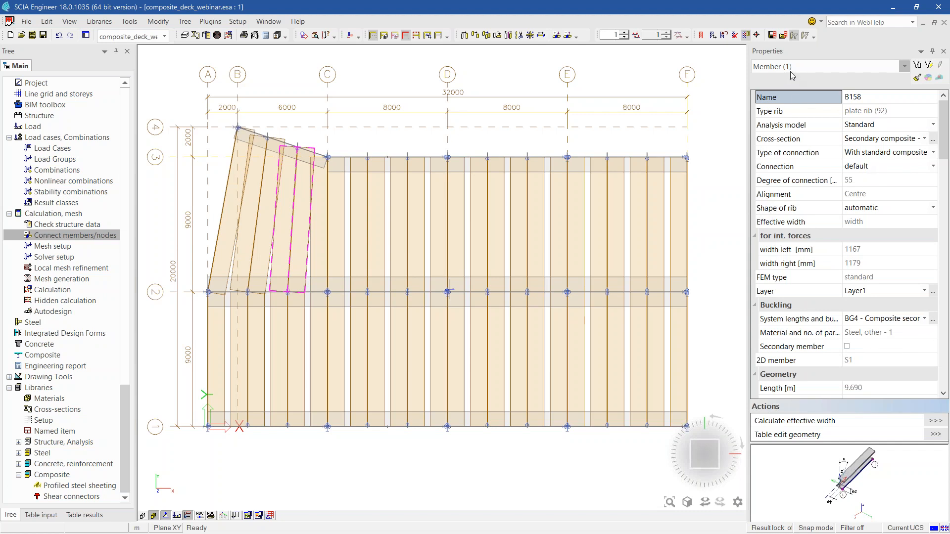
left_click(803, 212)
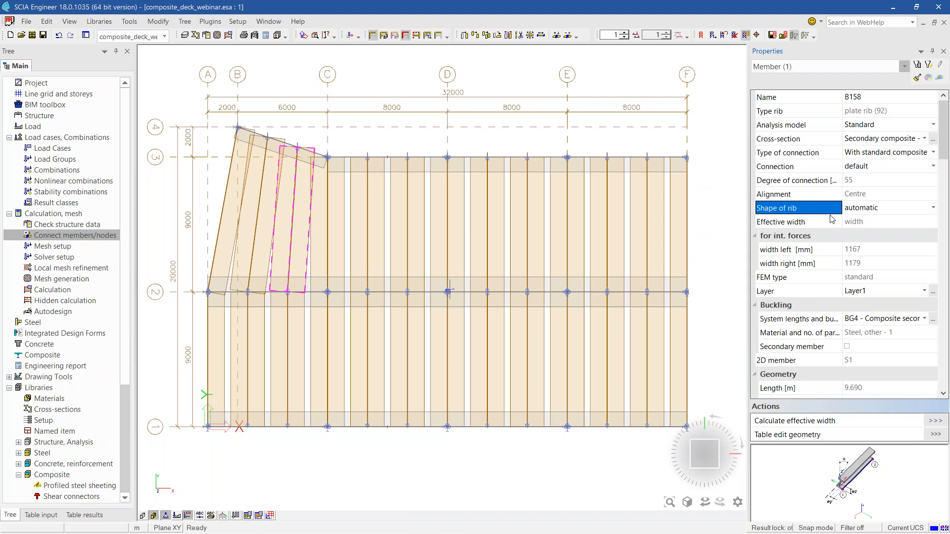
left_click(900, 209)
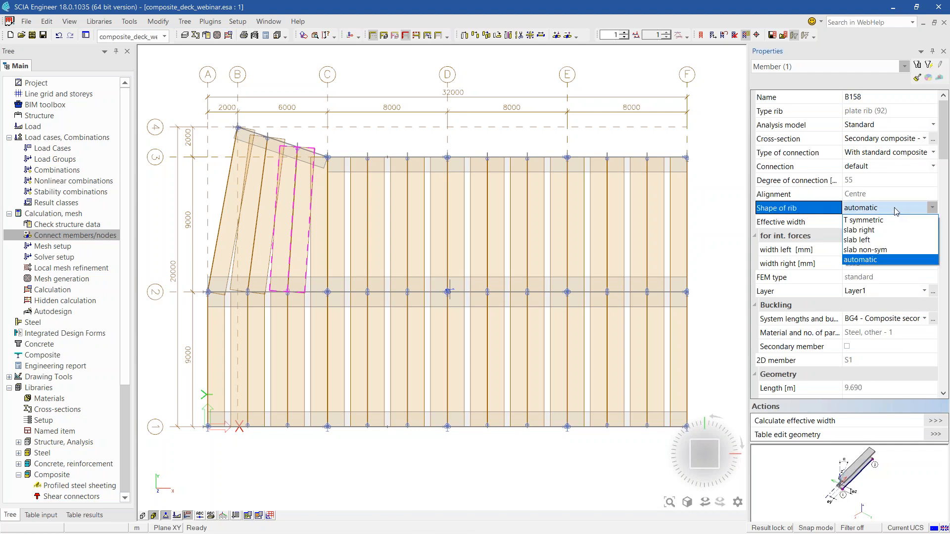
left_click(851, 220)
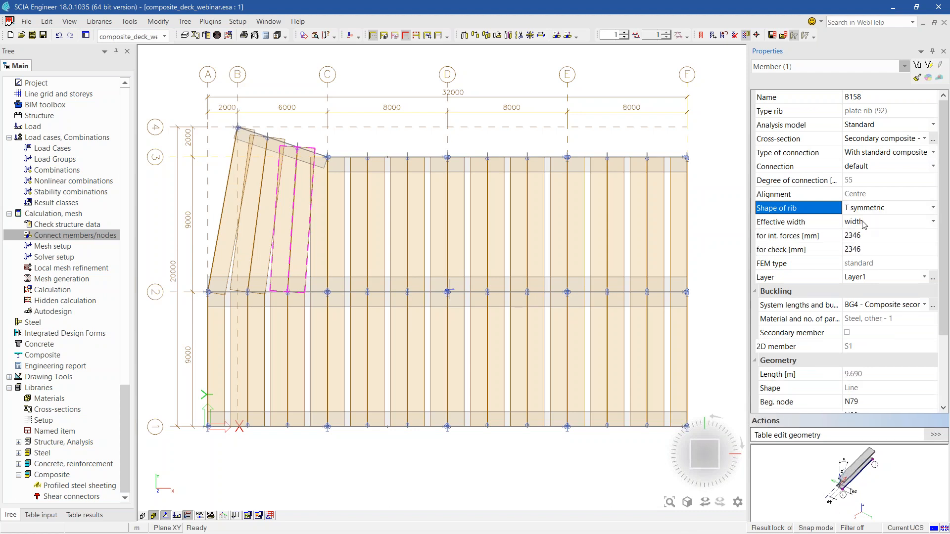
Set the effective width of rib B158 to 2000 mm both for internal forces and for check.
left_click(884, 237)
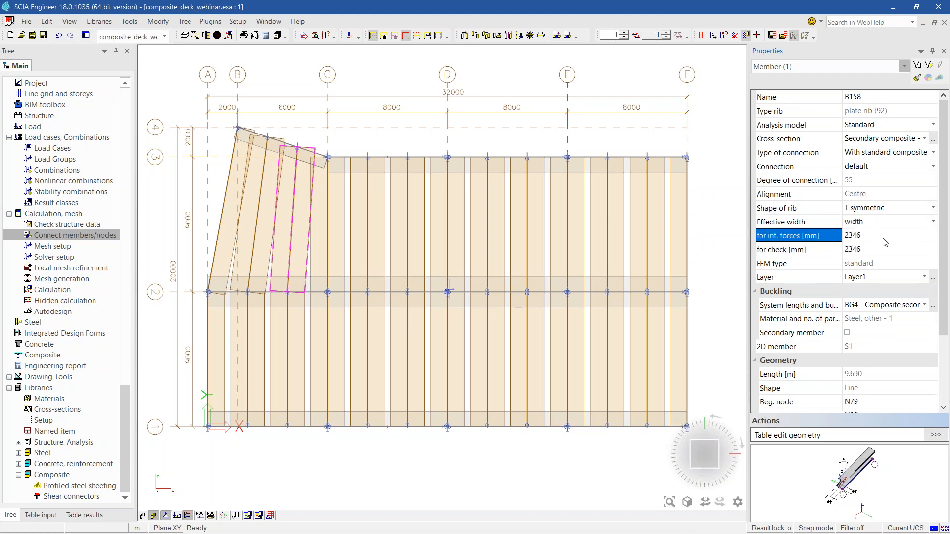
type("2000")
left_click(882, 252)
type("0")
key("Return")
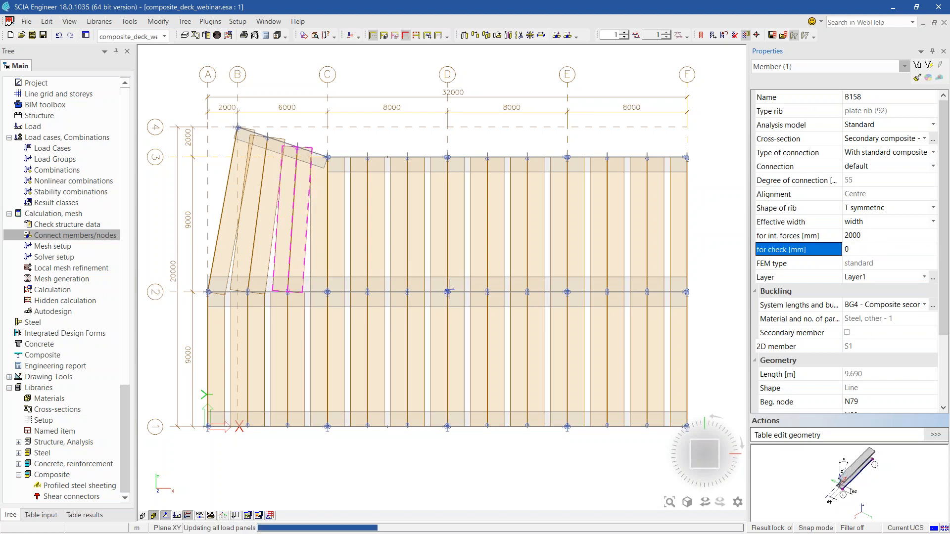
left_click(867, 250)
type("2")
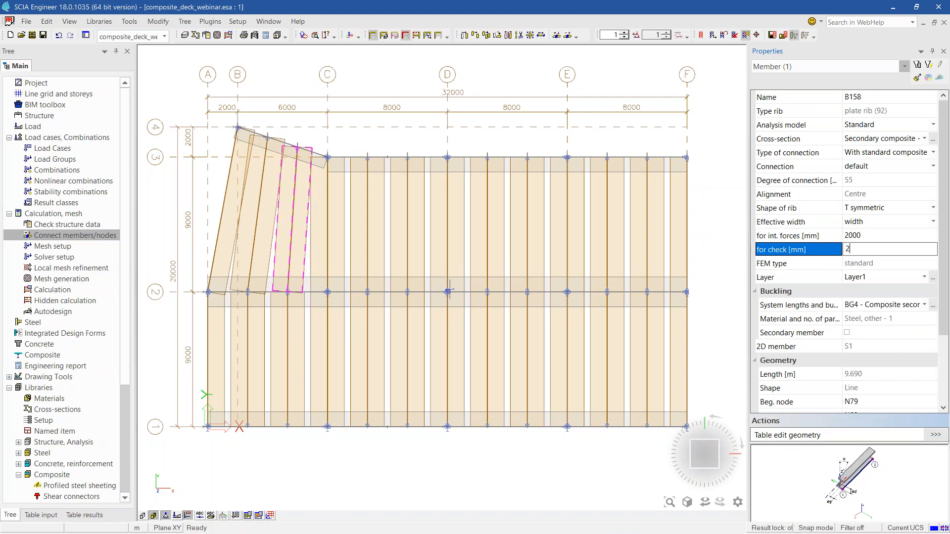
type("000")
key("Return")
Set the shape of rib B158 back to automatic and recalculate its effective width.
left_click(875, 212)
left_click(875, 211)
left_click(872, 260)
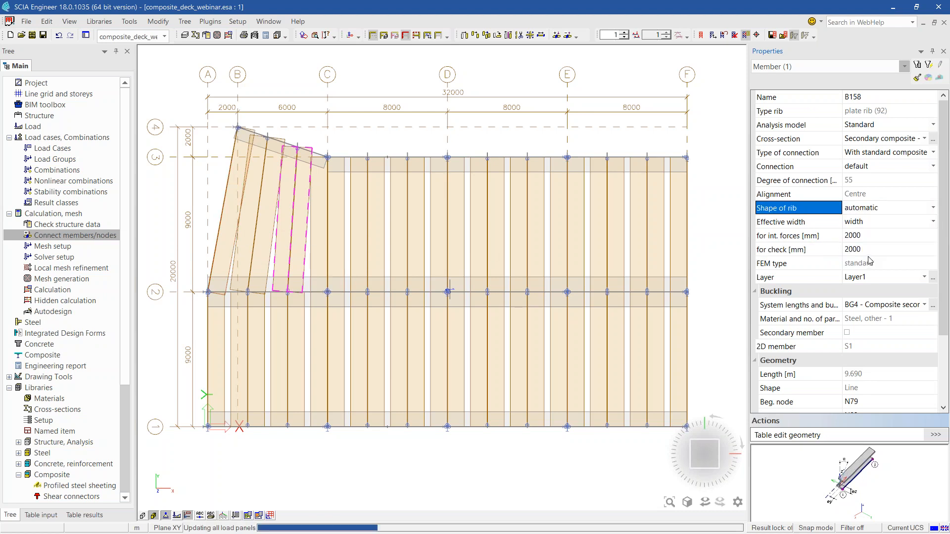
left_click(935, 421)
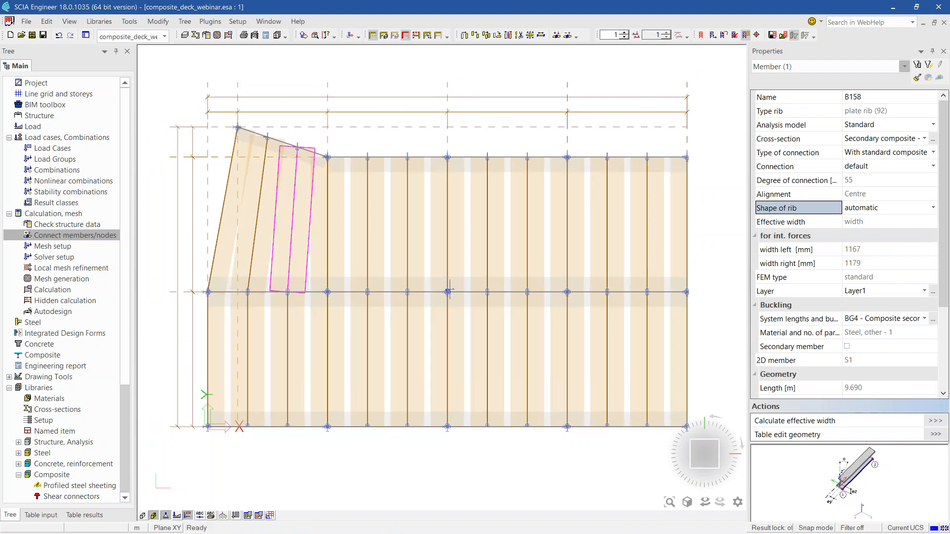
Review the available analysis models and types of connection for rib B158 in a 3D view, keeping the Standard analysis model.
right_click_drag(491, 478, 493, 429, "ctrl")
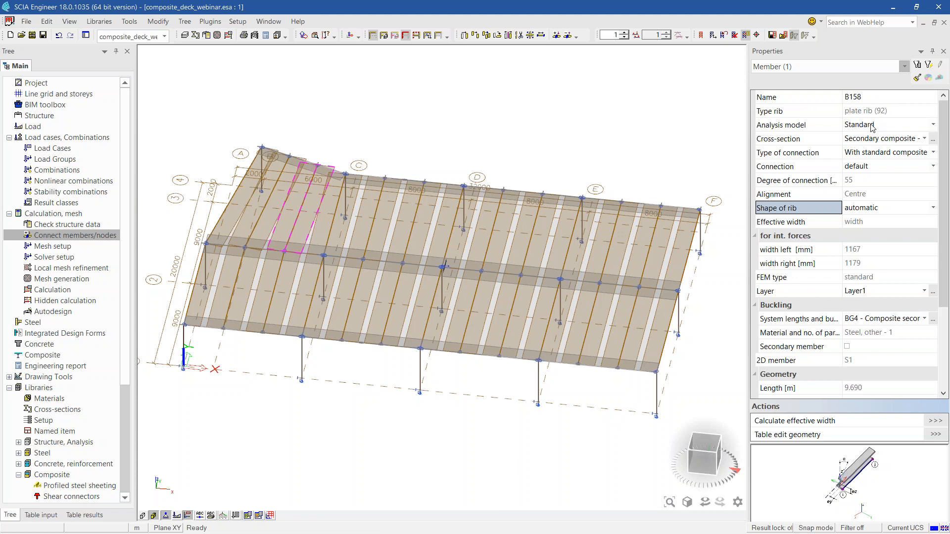
left_click(893, 126)
left_click(893, 127)
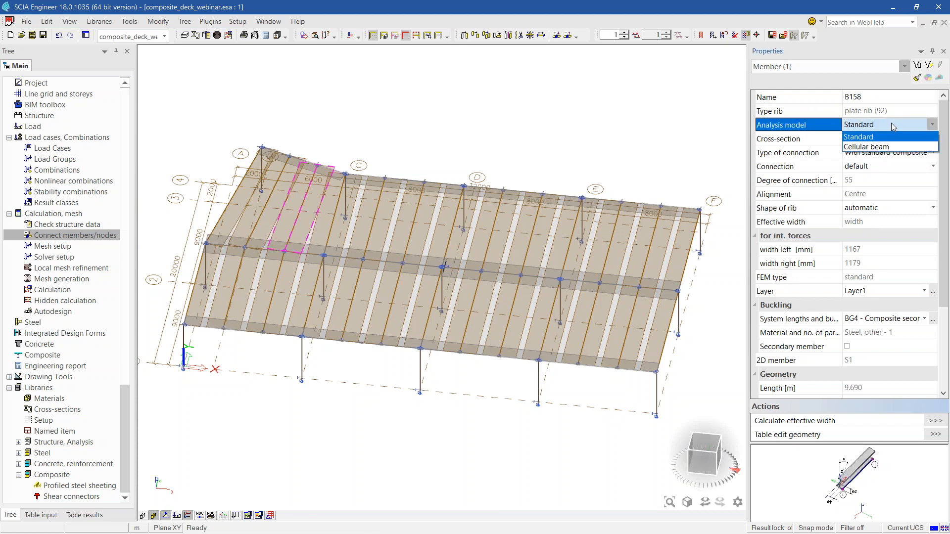
left_click(870, 136)
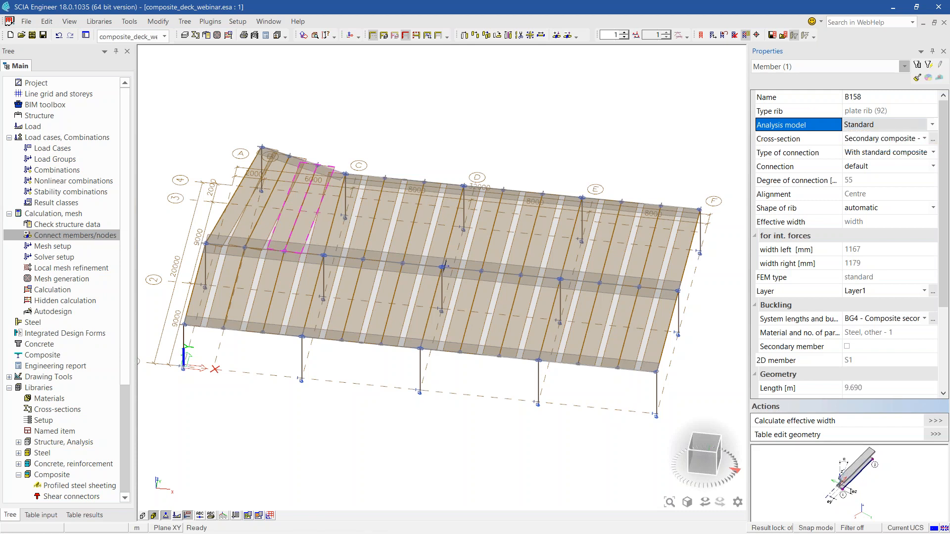
left_click(822, 154)
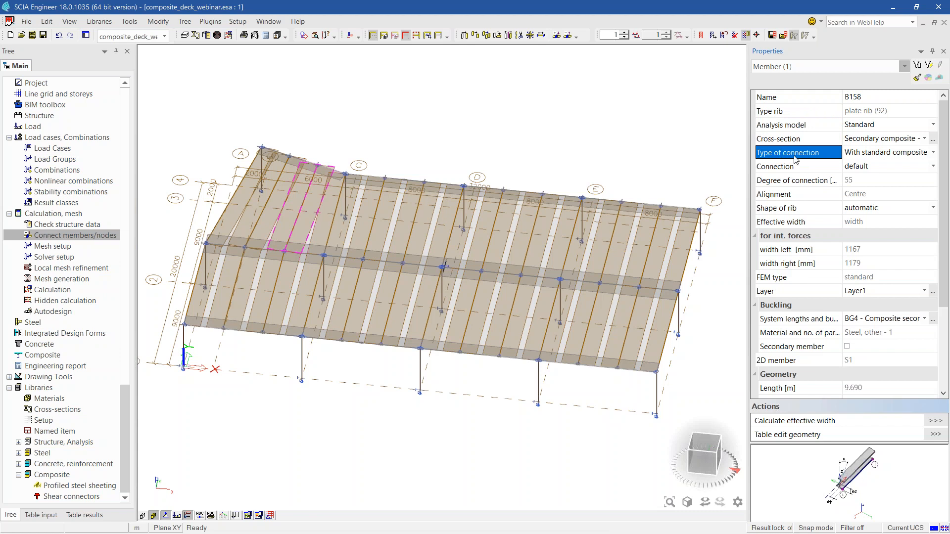
left_click(881, 158)
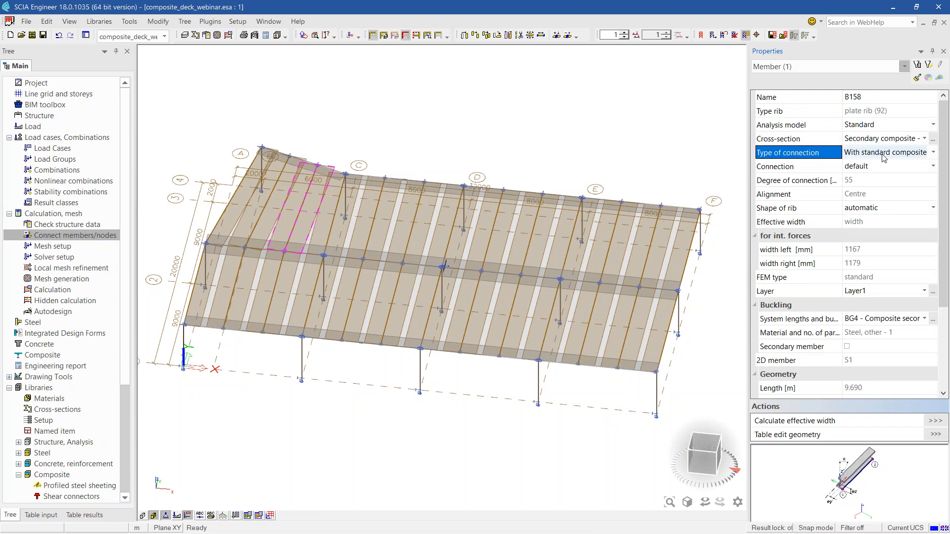
left_click(884, 156)
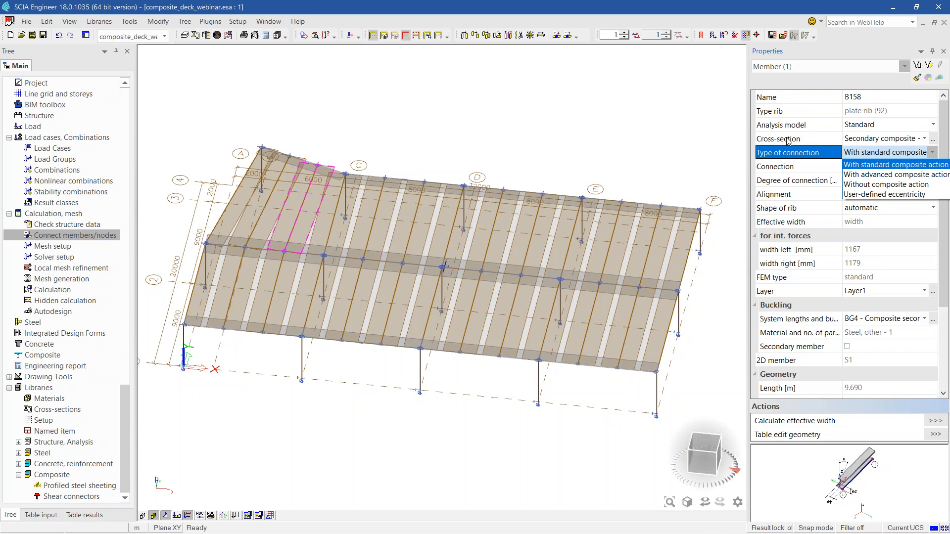
left_click(363, 79)
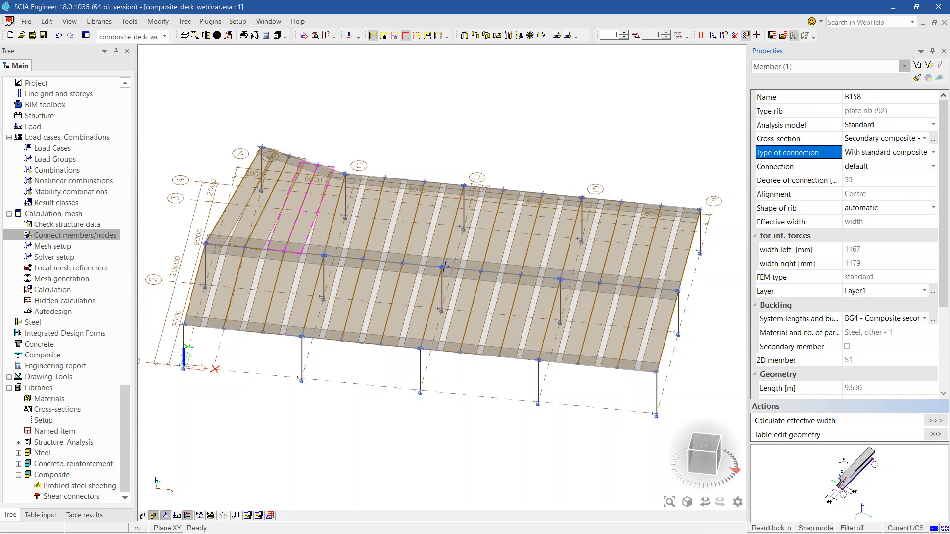
Switch the view parameters to Analysis model - volumes to display the members with their real cross-section shapes.
left_click(69, 22)
mouse_move(77, 34)
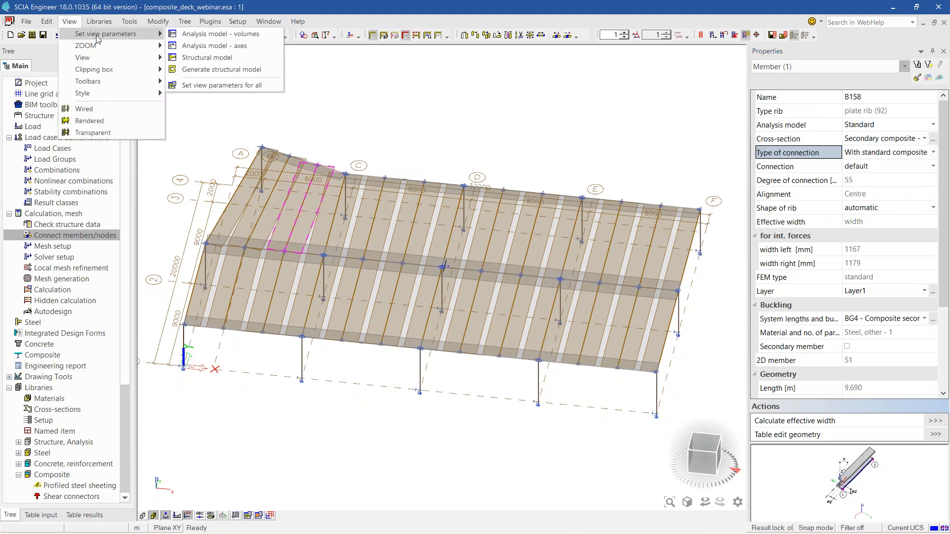
left_click(217, 34)
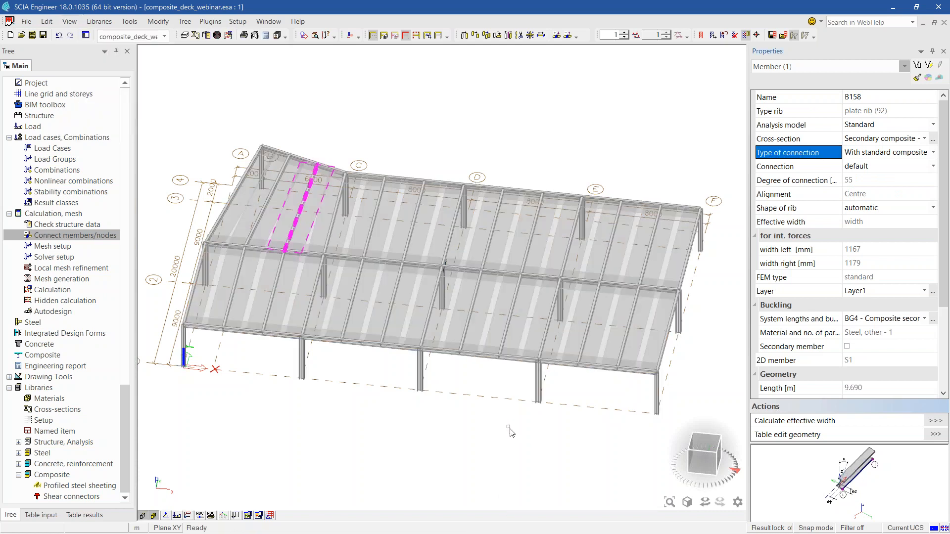
scroll(459, 345, "up", 10)
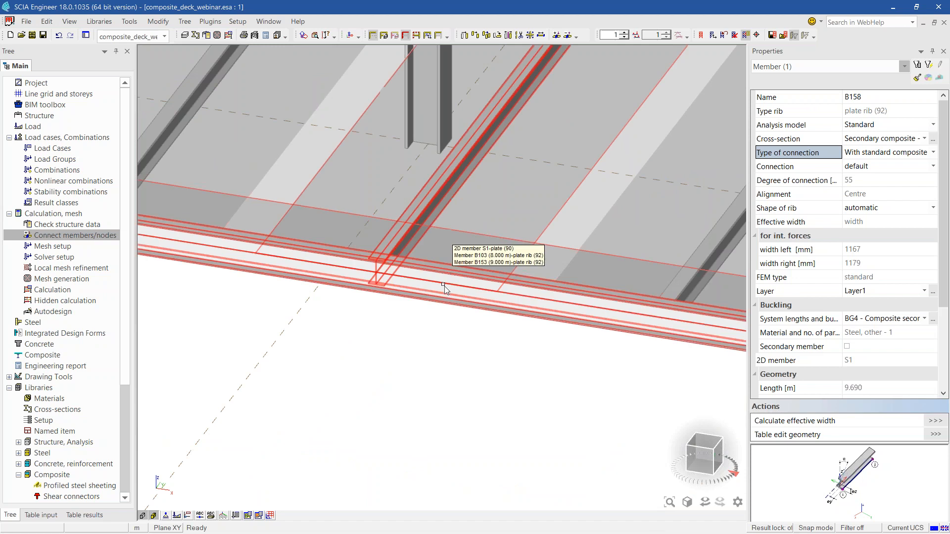
Add secondary beam B153 to the selection and set the type of connection of both selected ribs to With advanced composite action.
left_click(444, 286)
left_click(509, 309)
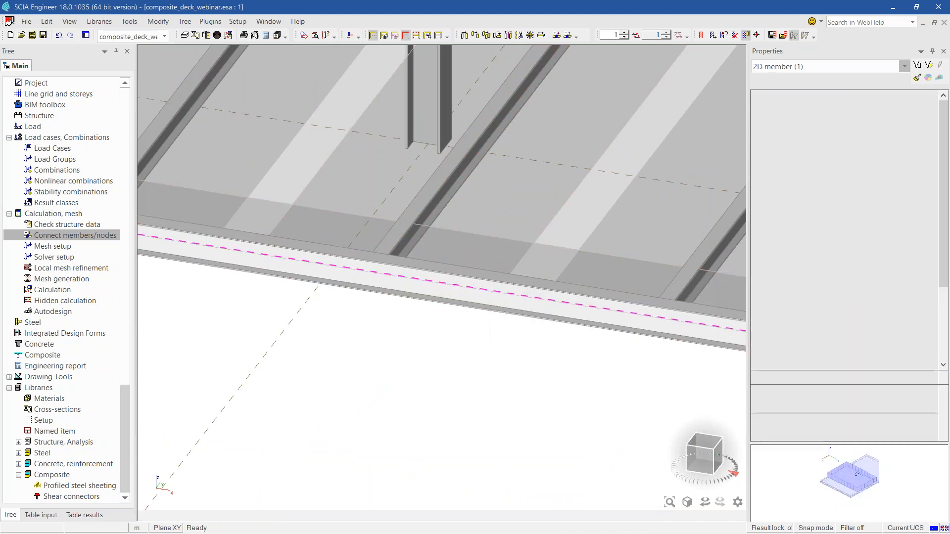
left_click(421, 194)
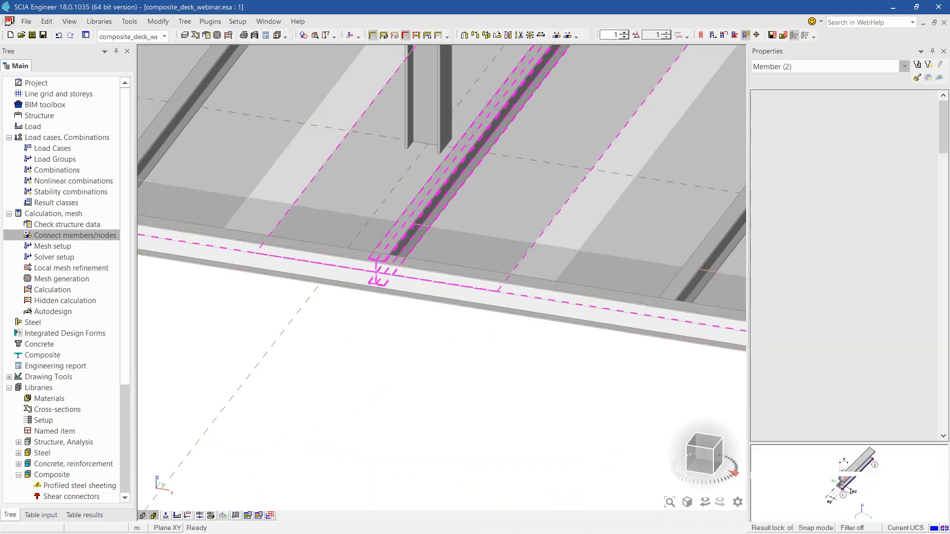
right_click_drag(450, 348, 449, 342, "ctrl")
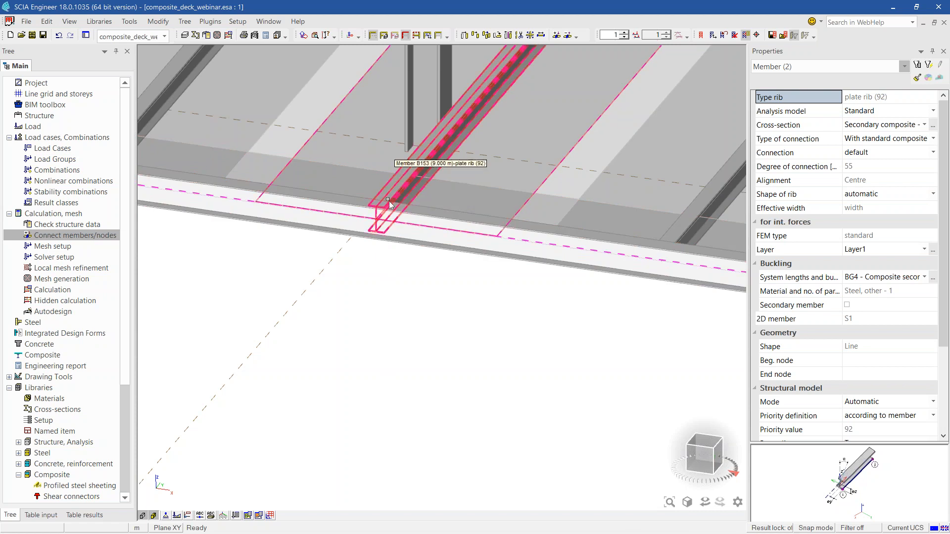
scroll(433, 296, "down", 4)
middle_click_drag(436, 309, 431, 329)
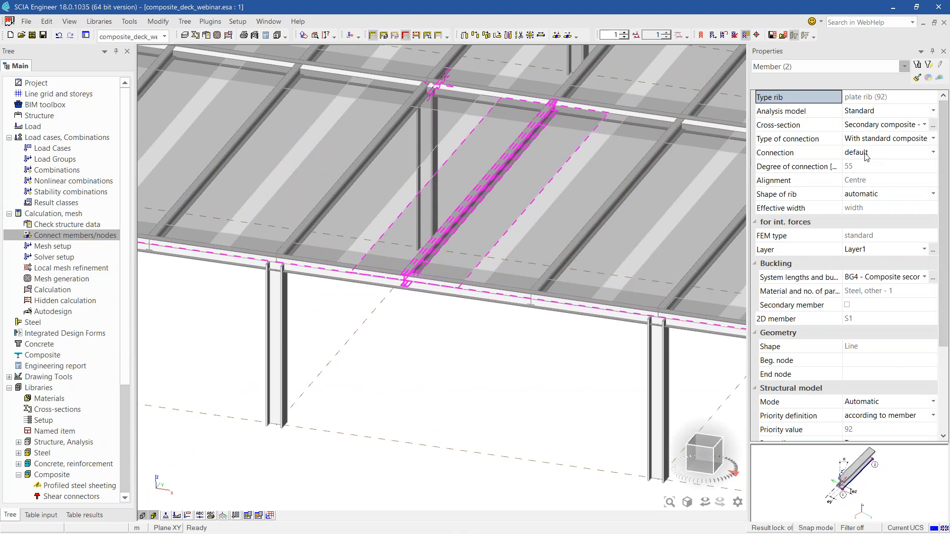
left_click(810, 167)
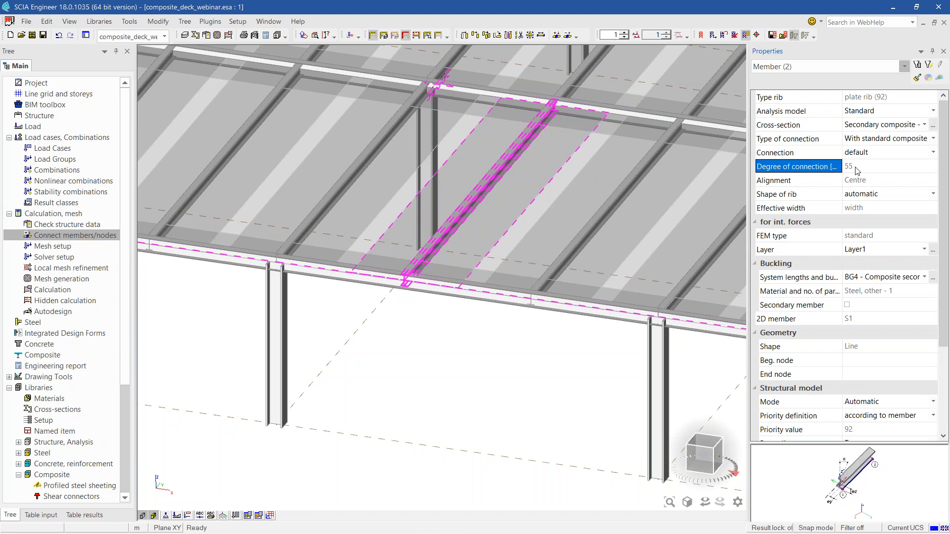
left_click(880, 138)
left_click(880, 139)
left_click(879, 159)
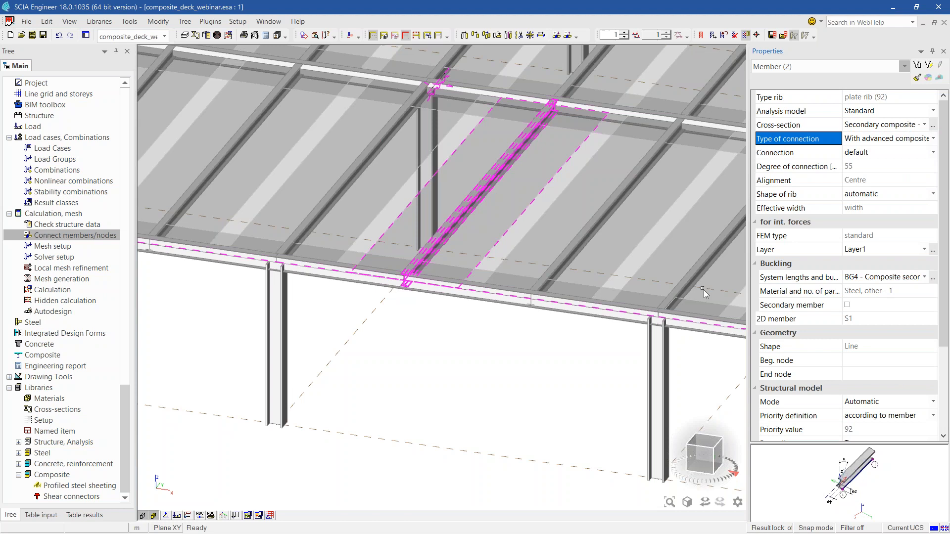
right_click_drag(430, 356, 429, 265, "ctrl")
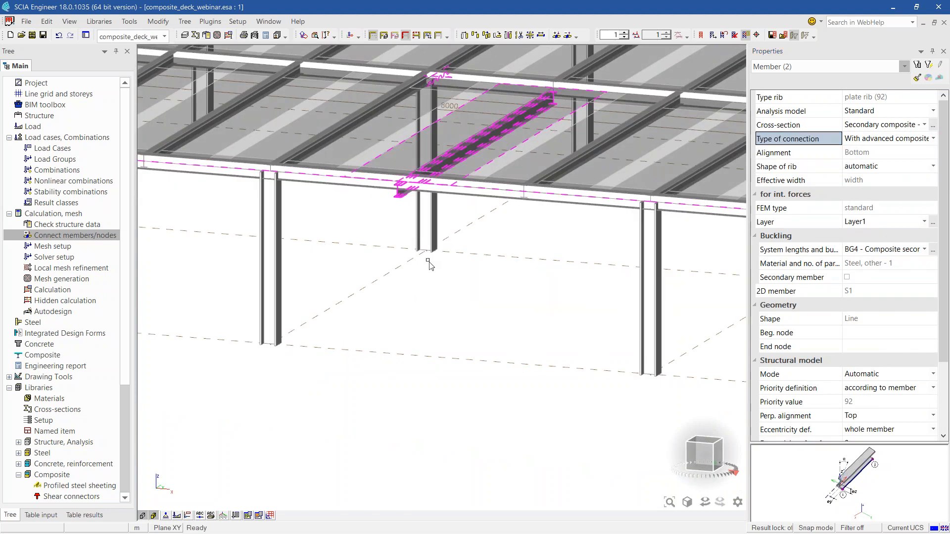
scroll(414, 218, "up", 2)
scroll(647, 332, "up", 2)
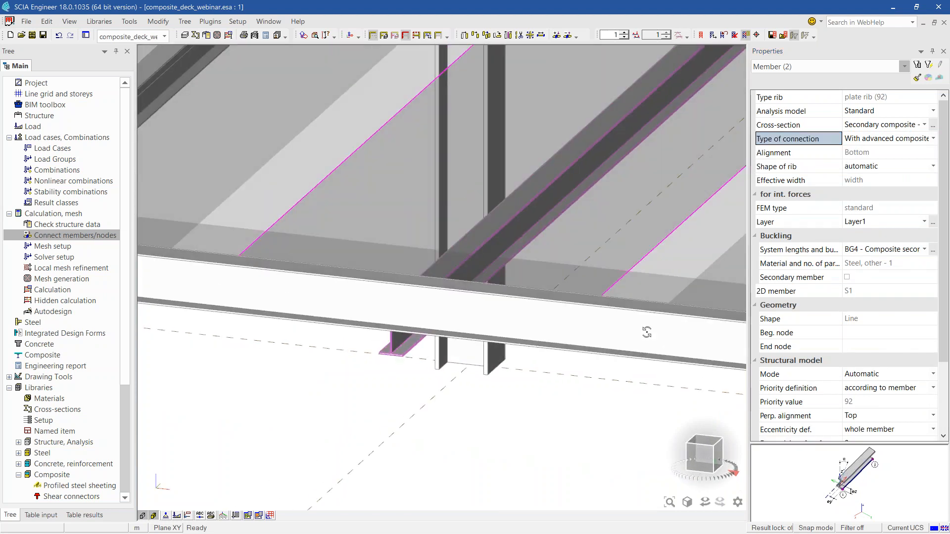
Set the type of connection of the two selected ribs to With standard composite action.
right_click_drag(647, 332, 647, 331, "ctrl")
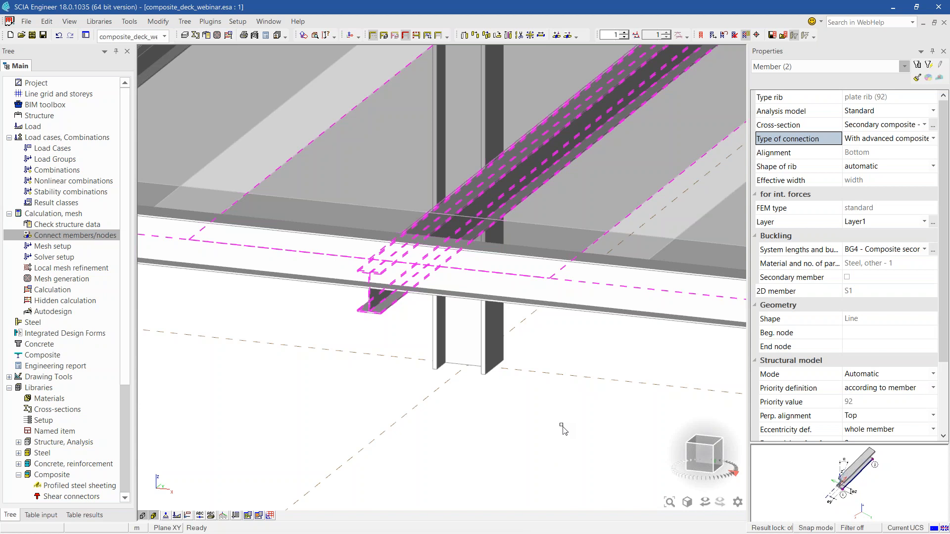
left_click(887, 140)
left_click(887, 150)
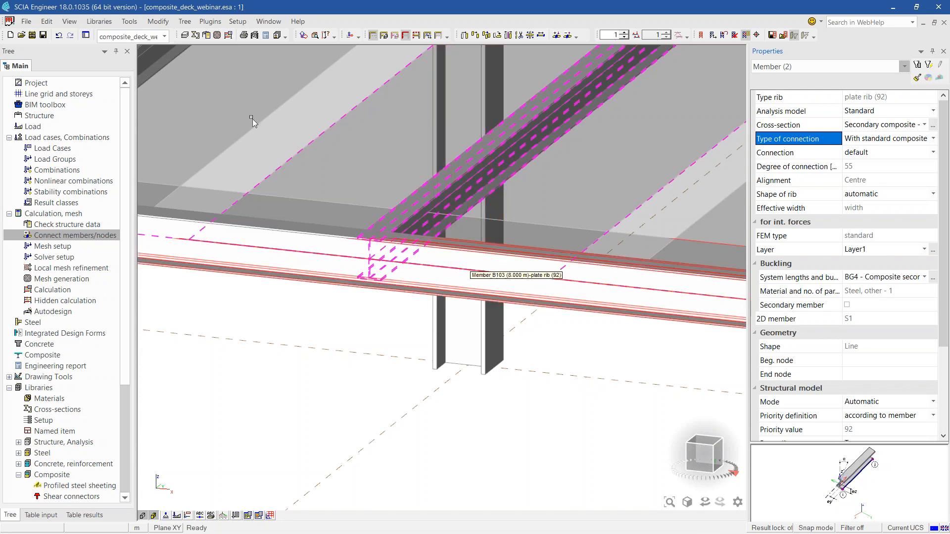
Generate the structural model and review the structural alignment and eccentricity settings of the two selected ribs.
left_click(68, 22)
mouse_move(73, 33)
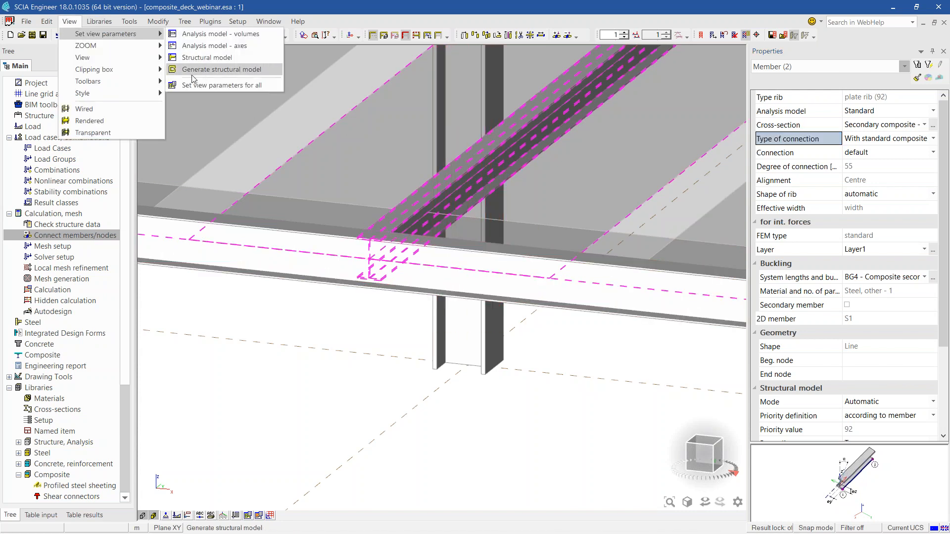
left_click(181, 71)
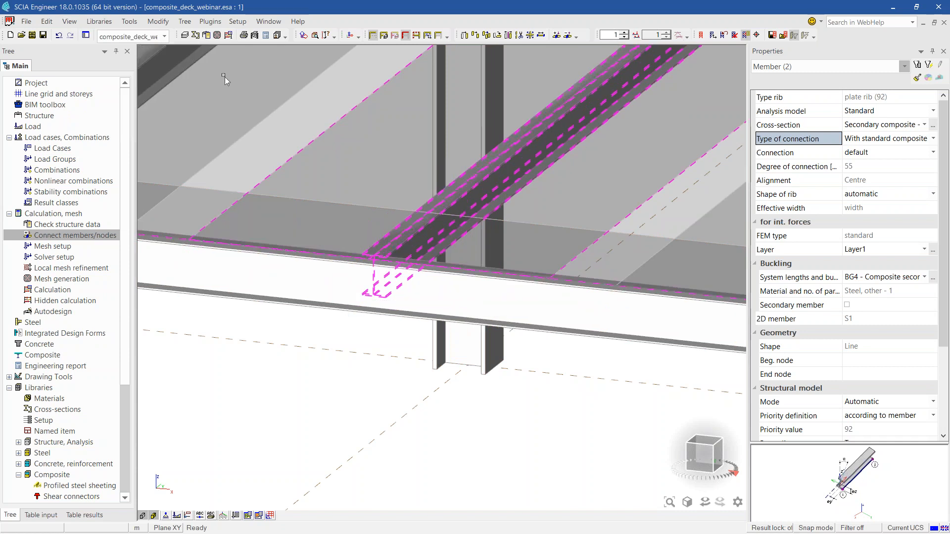
right_click_drag(533, 371, 513, 403, "ctrl+shift")
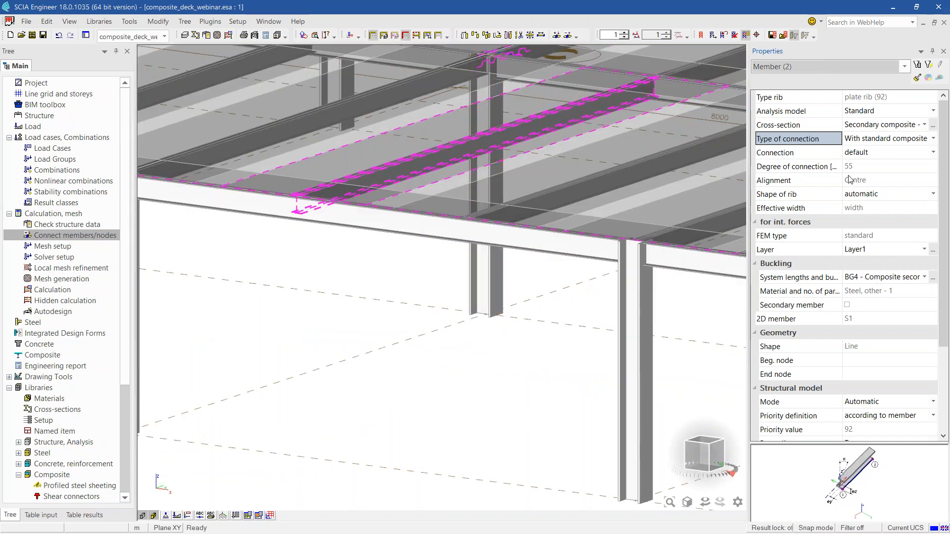
scroll(829, 317, "down", 3)
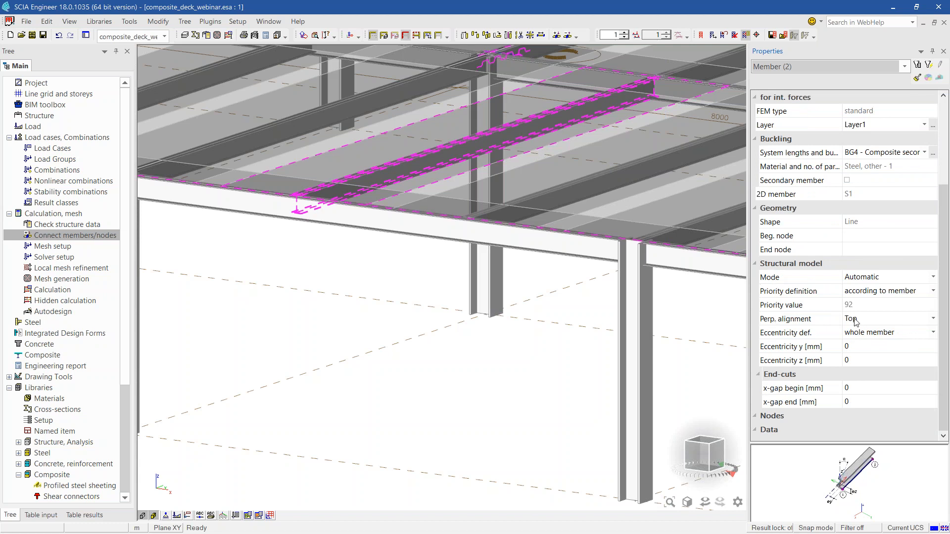
middle_click_drag(356, 275, 375, 337)
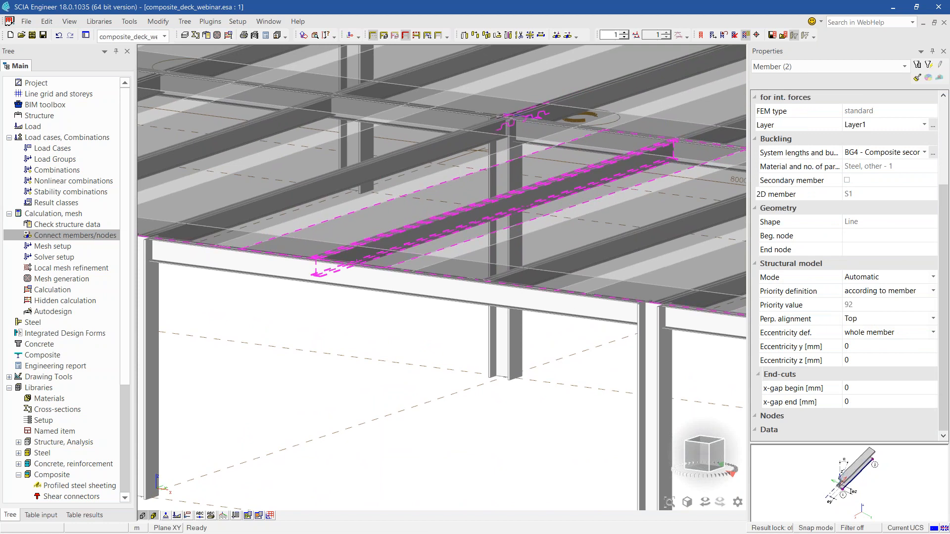
Clear the rib selection and turn off the activity filter to display all storeys and bracing of the building.
key("Escape")
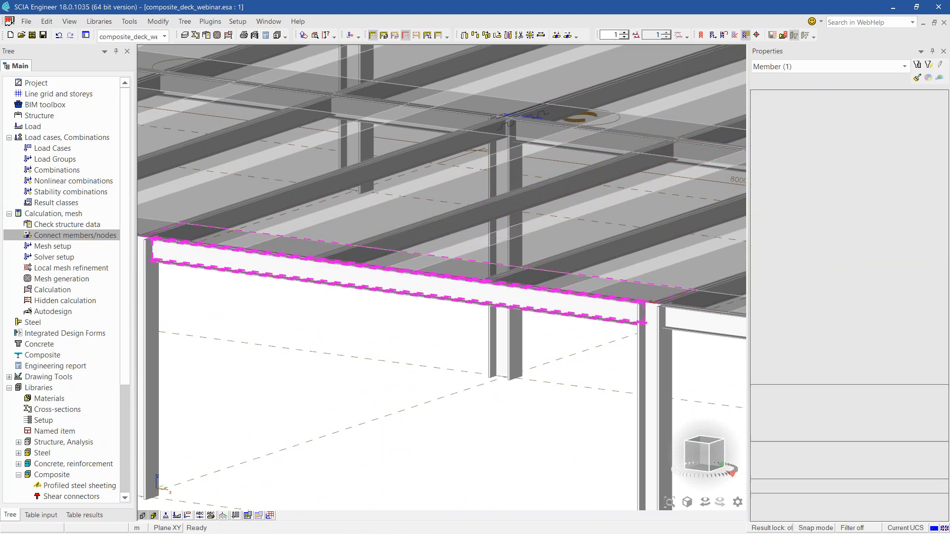
left_click(438, 260)
key("Escape")
left_click(445, 286)
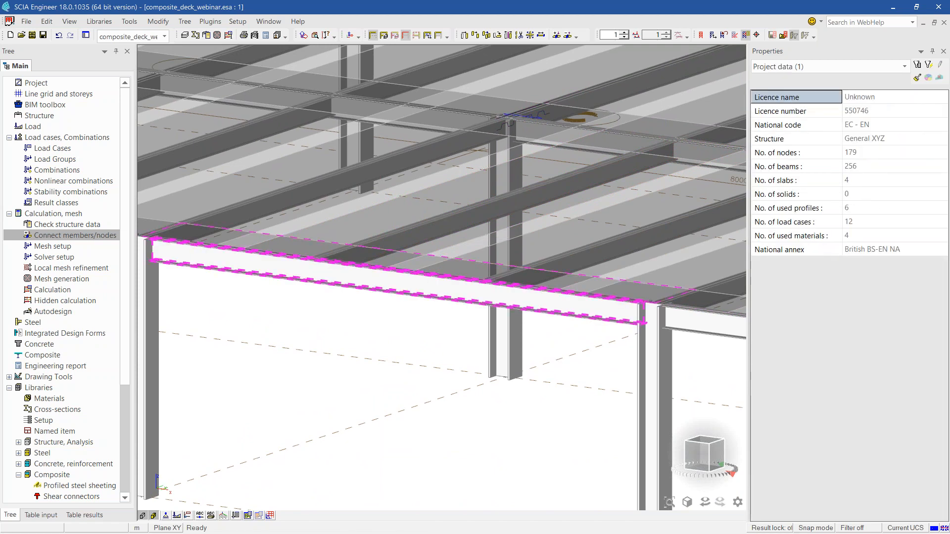
key("Escape")
scroll(435, 359, "down", 4)
middle_click_drag(425, 360, 654, 360)
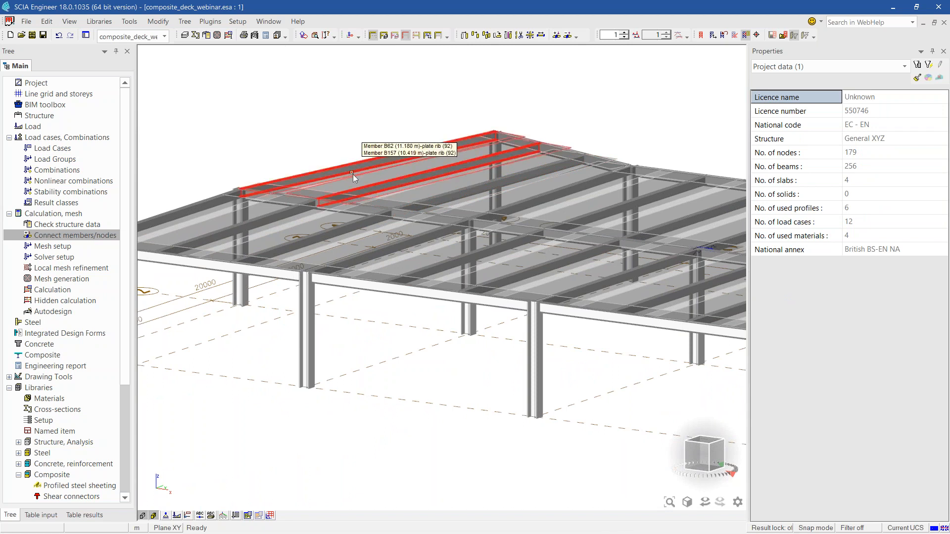
scroll(349, 168, "down", 3)
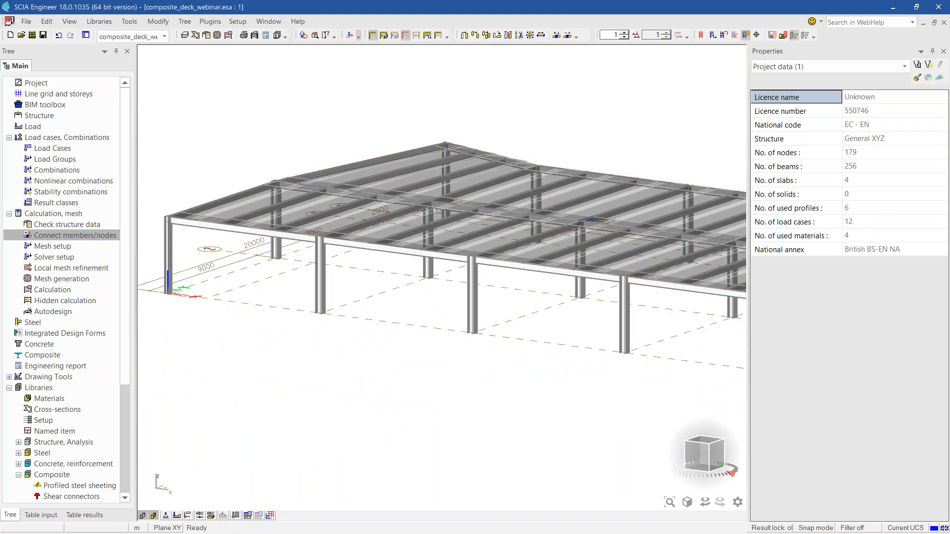
left_click(383, 36)
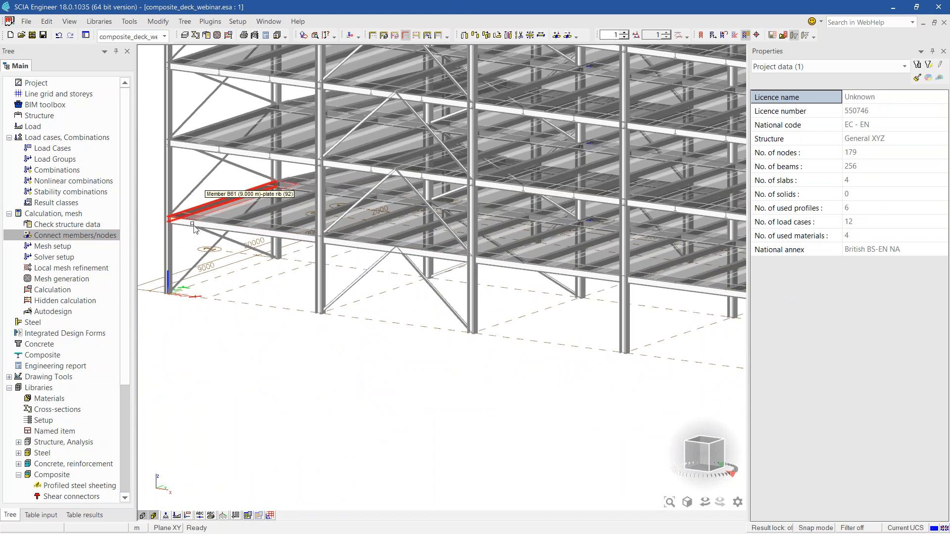
left_click(218, 227)
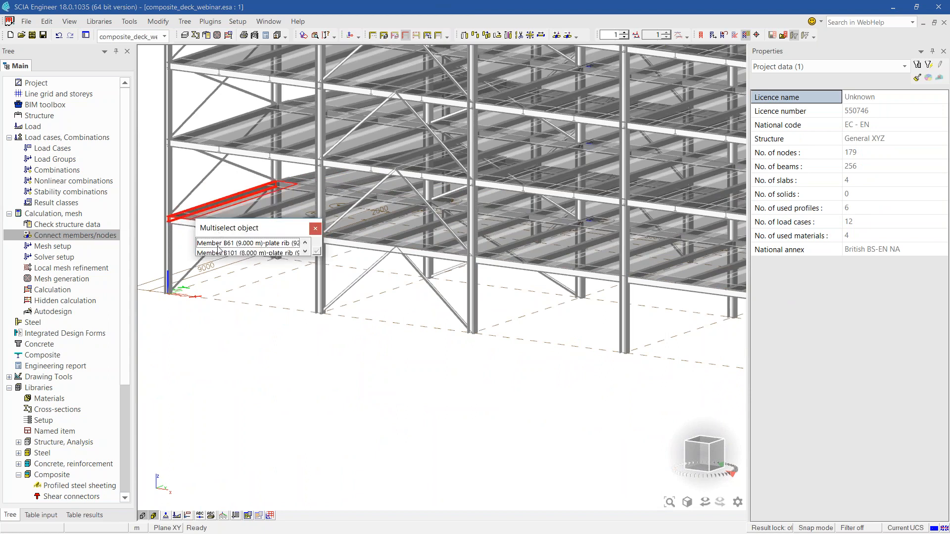
scroll(218, 249, "up", 1)
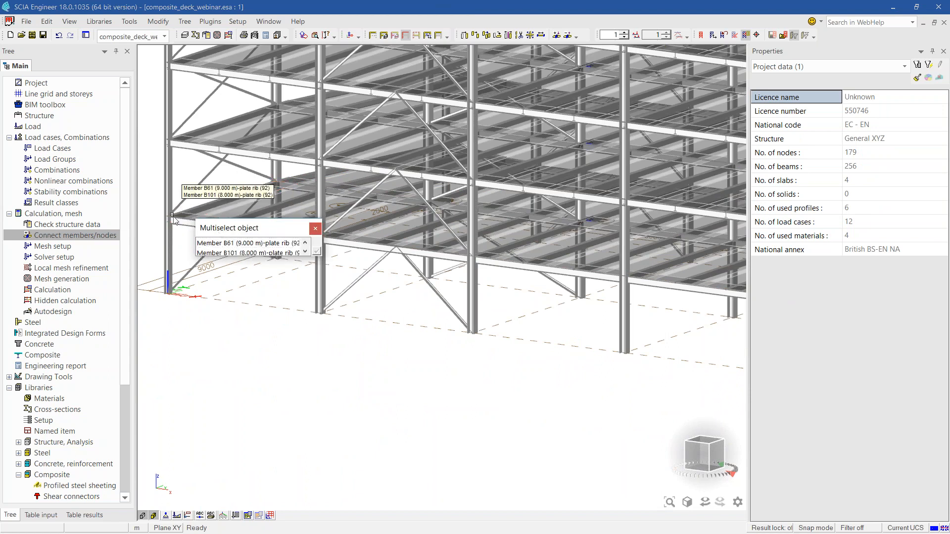
Open the Structure service and set the structure's style and colour in the view parameters to colour by cross-section.
left_click(39, 115)
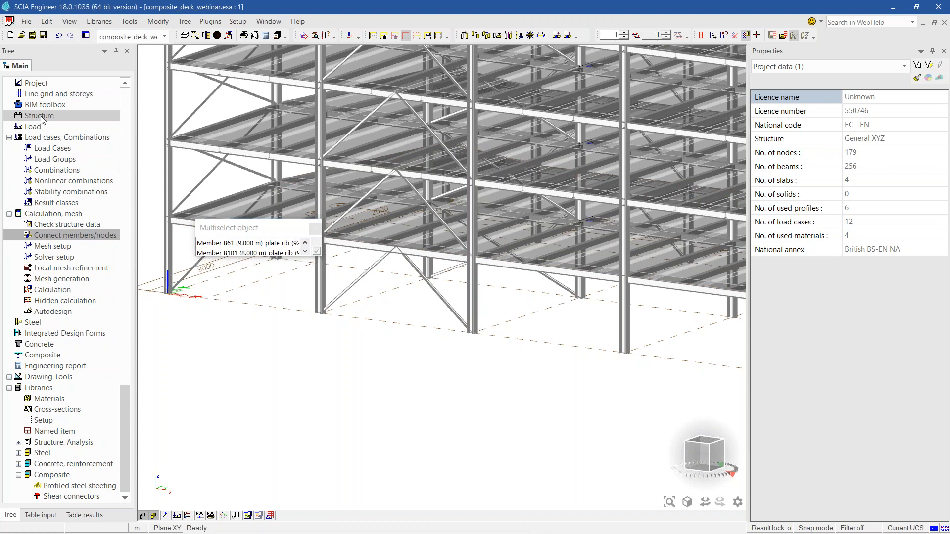
left_click(69, 22)
right_click(270, 458)
left_click(364, 247)
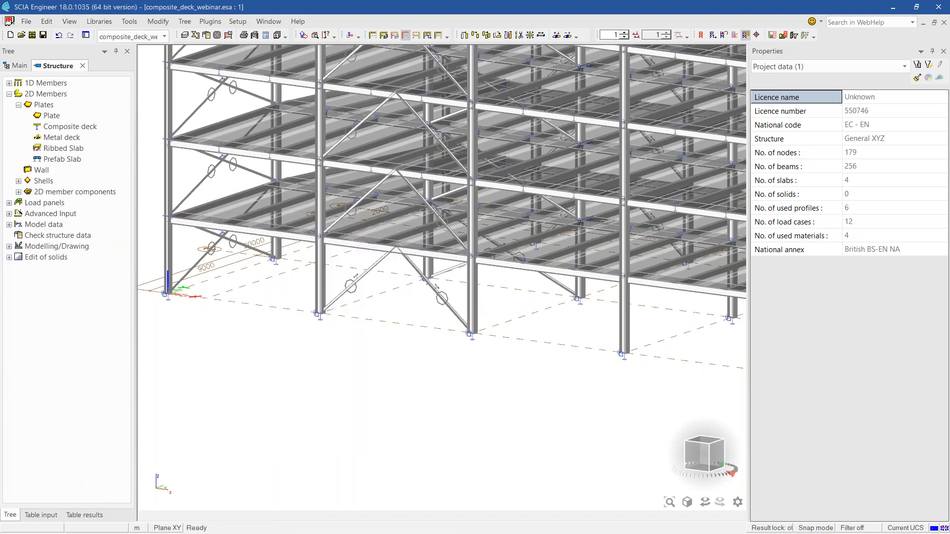
left_click(468, 134)
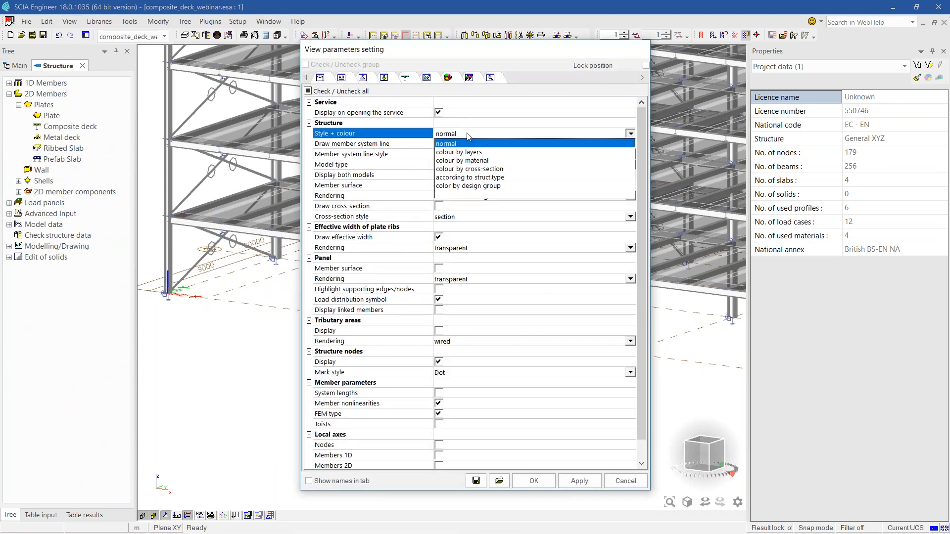
left_click(483, 169)
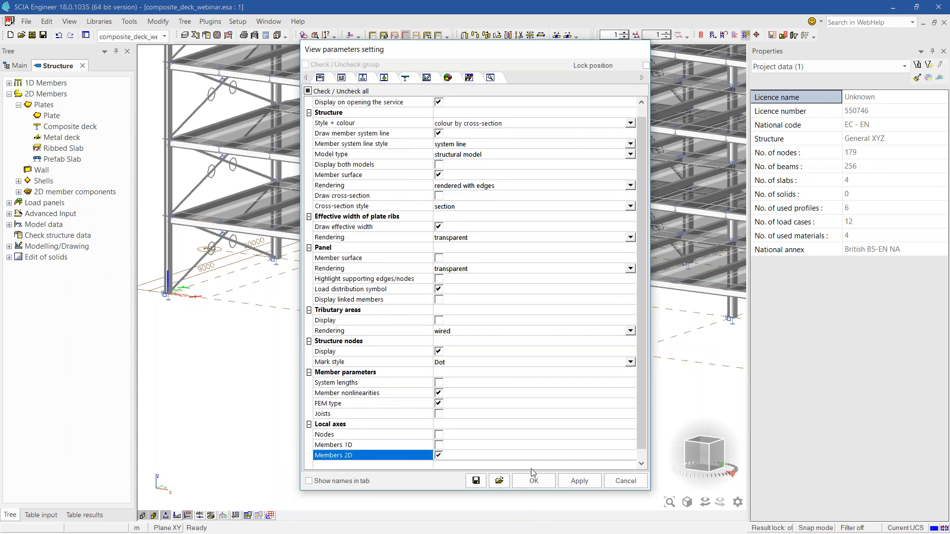
left_click(533, 481)
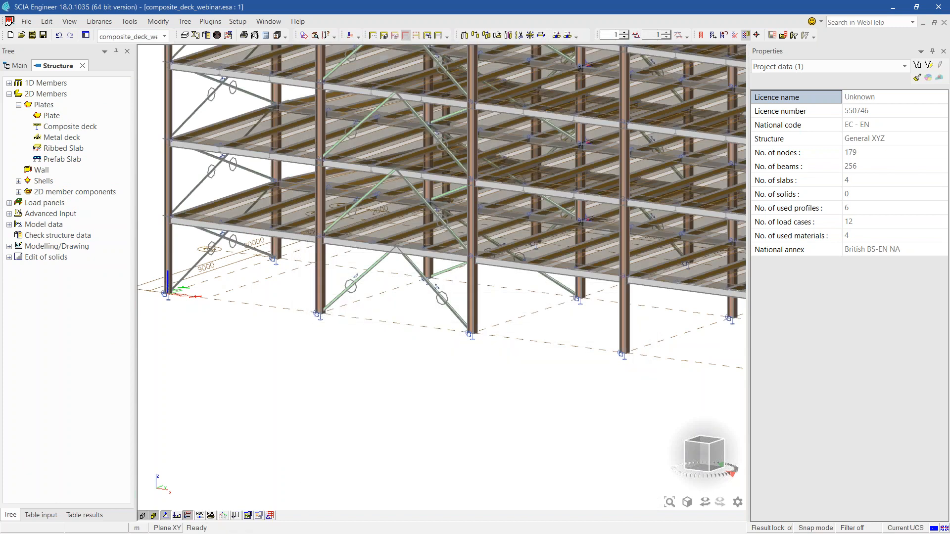
Select composite deck S1 and extend the selection to all 2D members that share its Flat shape.
left_click(196, 226)
left_click(223, 267)
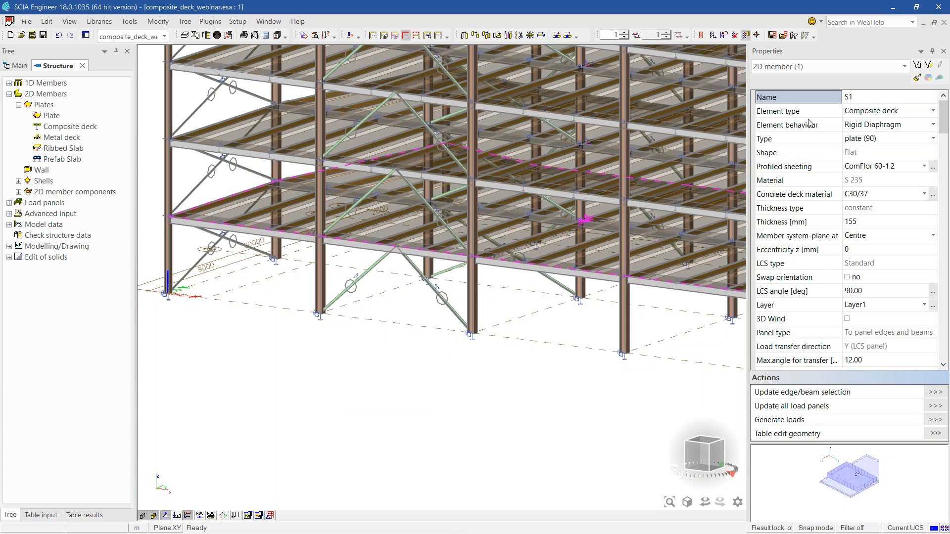
left_click(811, 116)
left_click(807, 157)
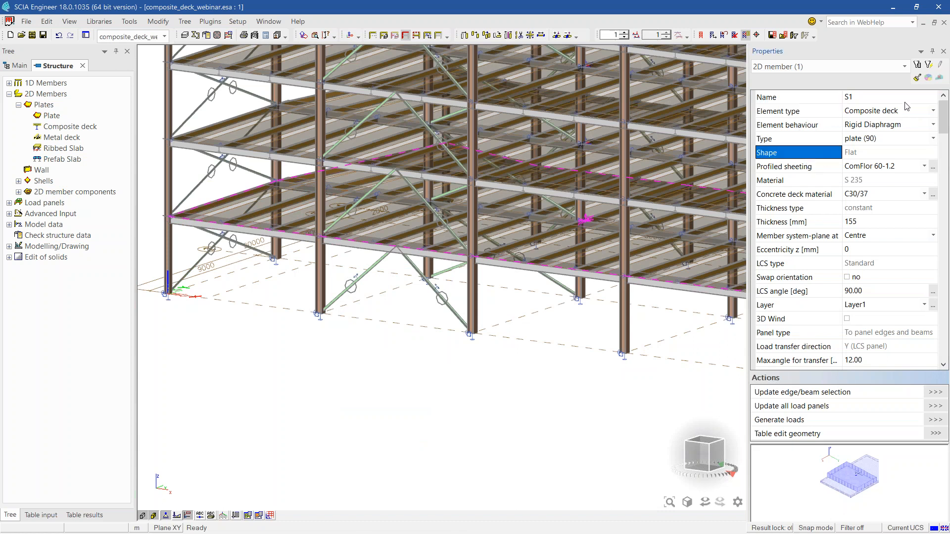
left_click(928, 65)
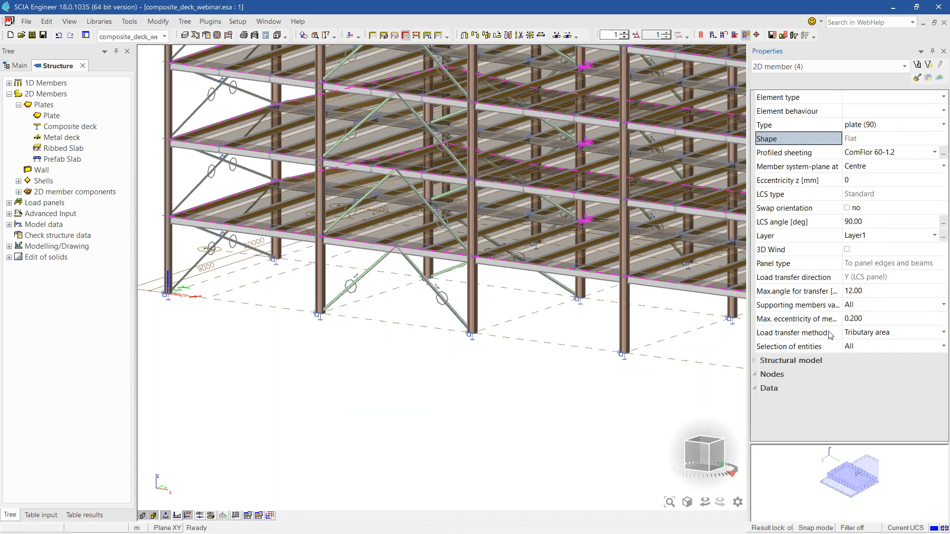
Set the perpendicular alignment of the selected floor decks to Bottom in their structural model settings.
double_click(761, 361)
scroll(857, 374, "down", 2)
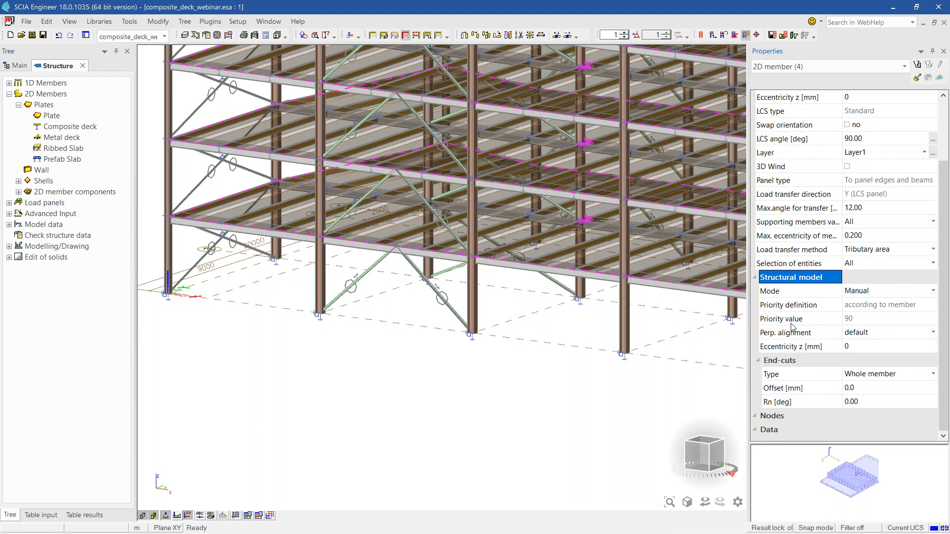
left_click(898, 333)
left_click(898, 333)
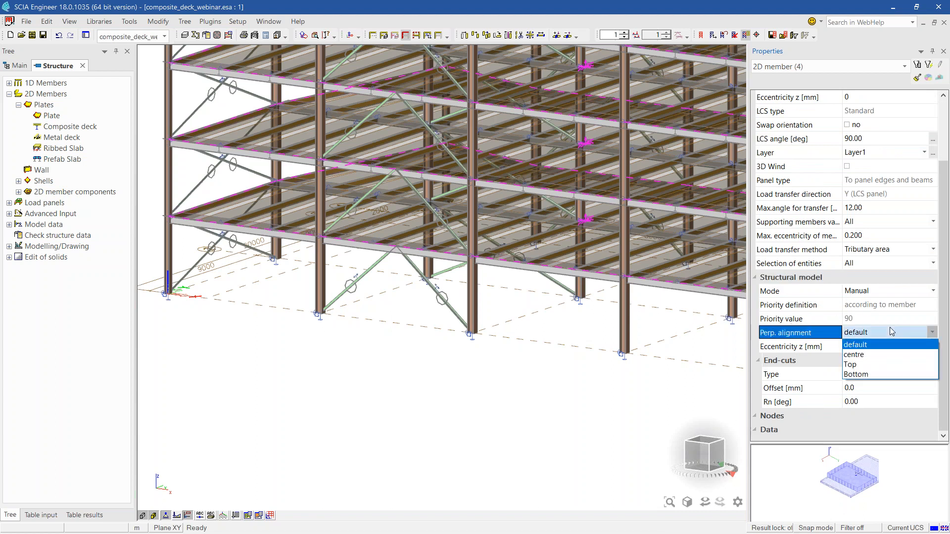
left_click(885, 374)
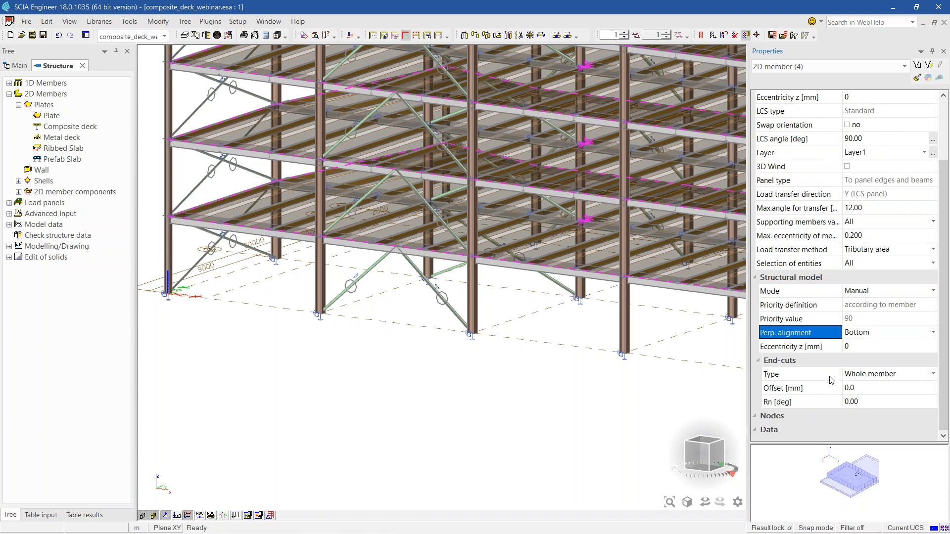
Regenerate the structural model and check the slab position above the beams at the building corner, toggling the surface display.
left_click(69, 23)
mouse_move(123, 31)
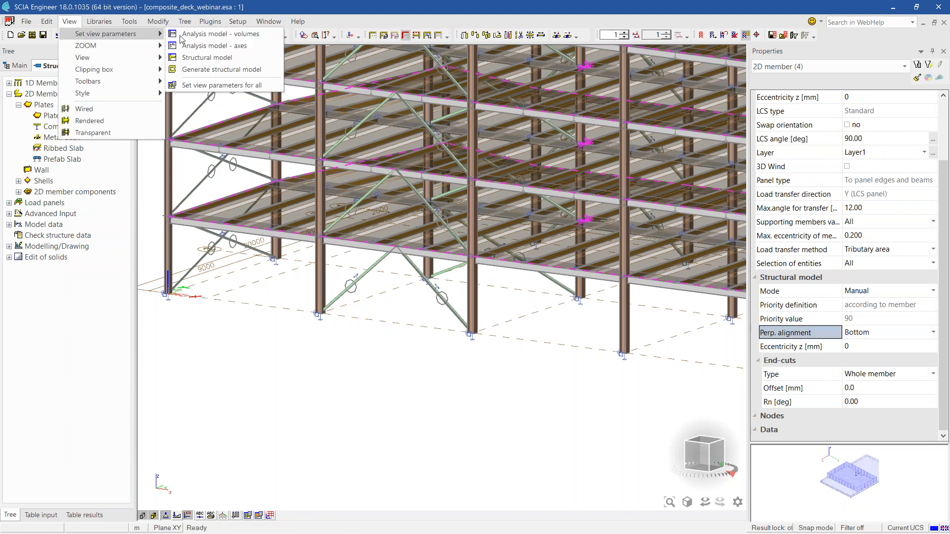
left_click(215, 73)
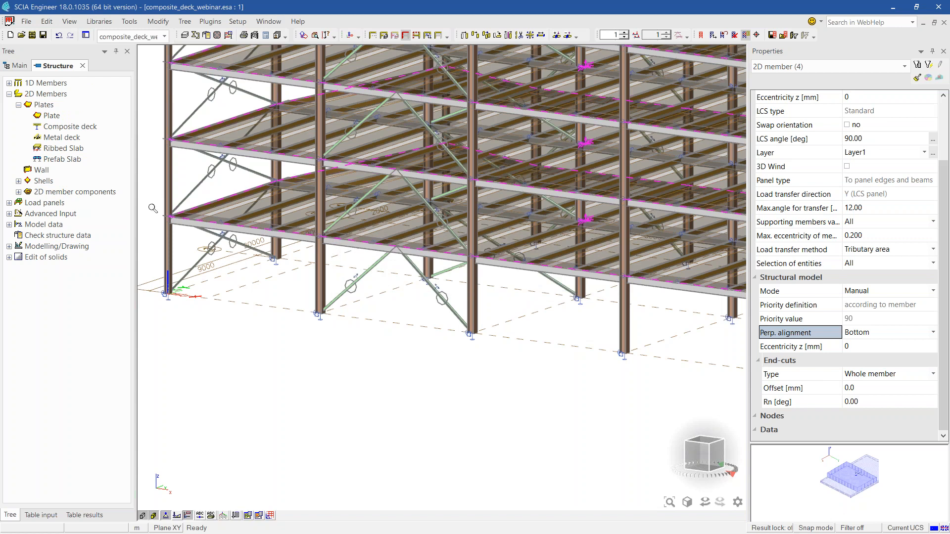
scroll(153, 208, "up", 3)
scroll(253, 271, "up", 6)
scroll(441, 277, "down", 6)
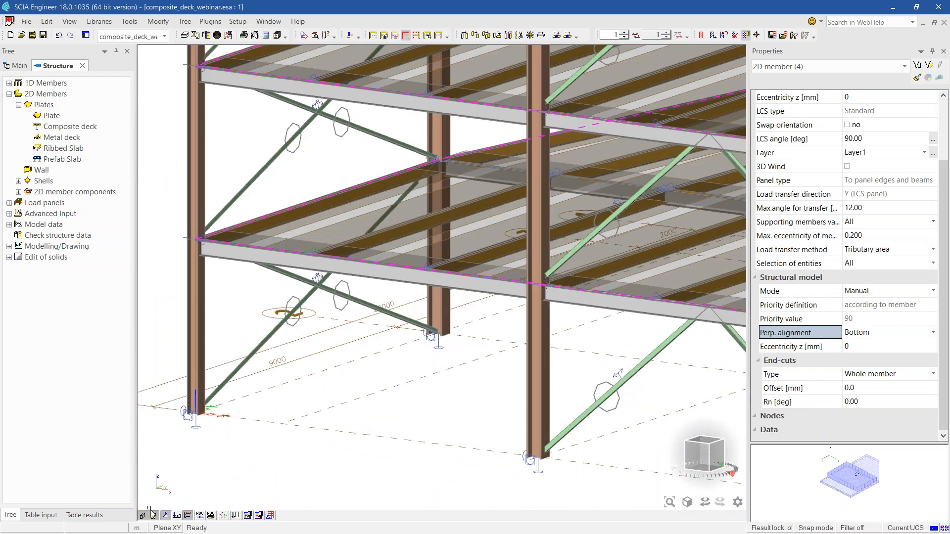
left_click(153, 515)
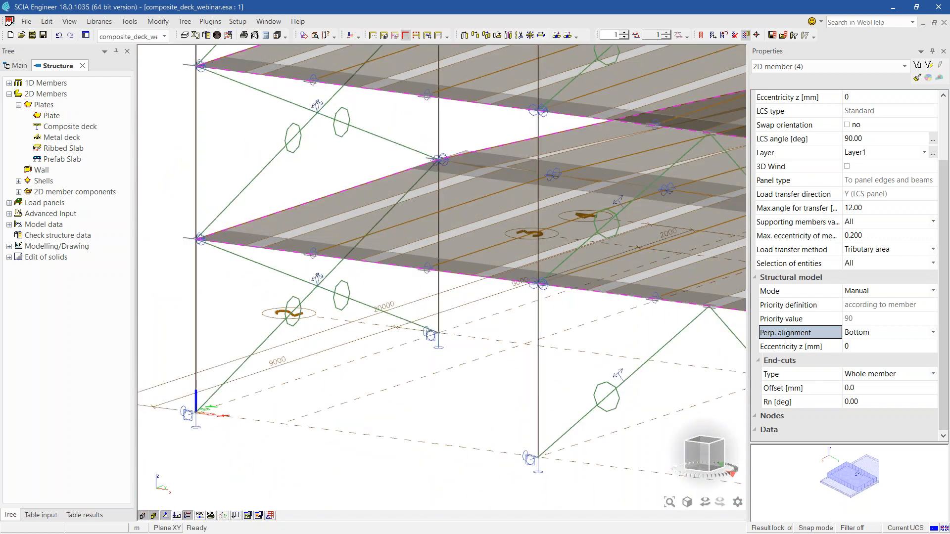
scroll(251, 263, "up", 3)
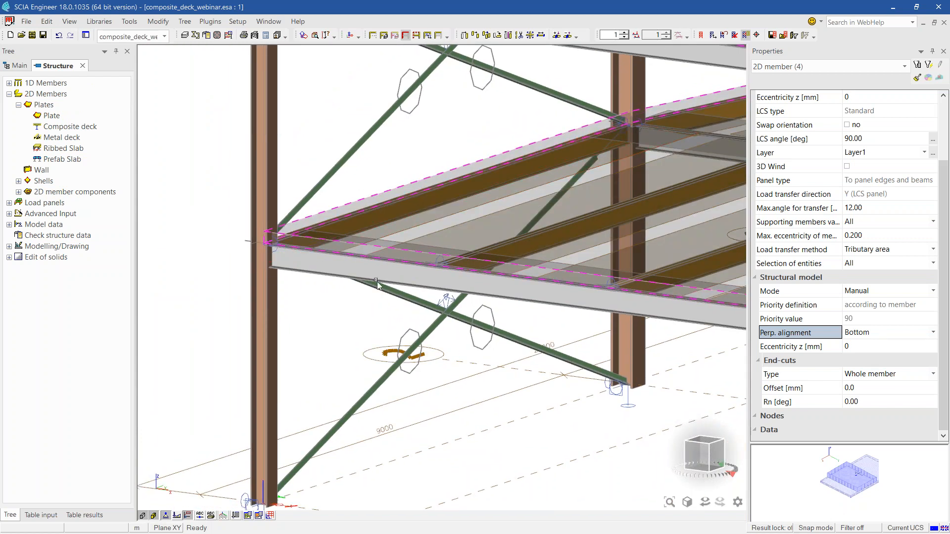
Examine the aligned floor decks across all storeys of the building and clear the deck selection.
scroll(378, 202, "down", 3)
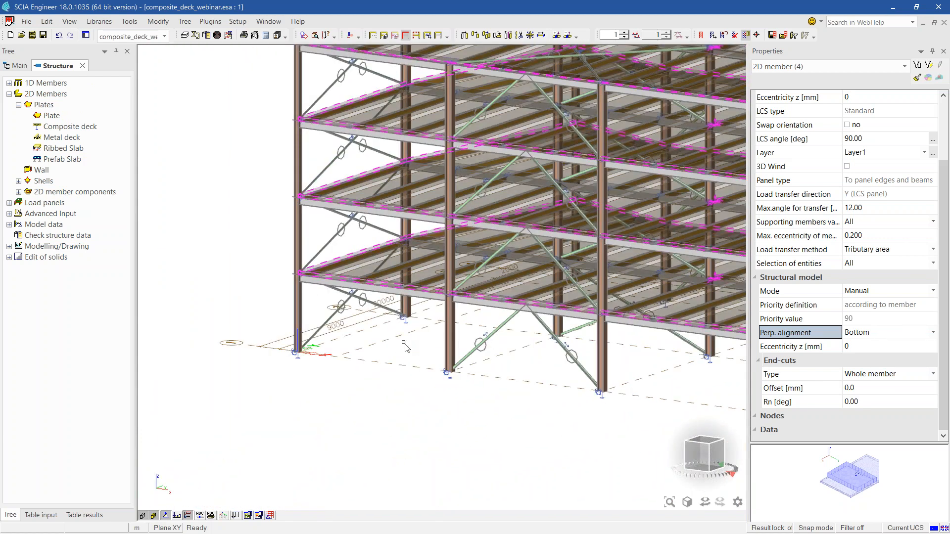
scroll(384, 345, "down", 5)
scroll(406, 341, "up", 4)
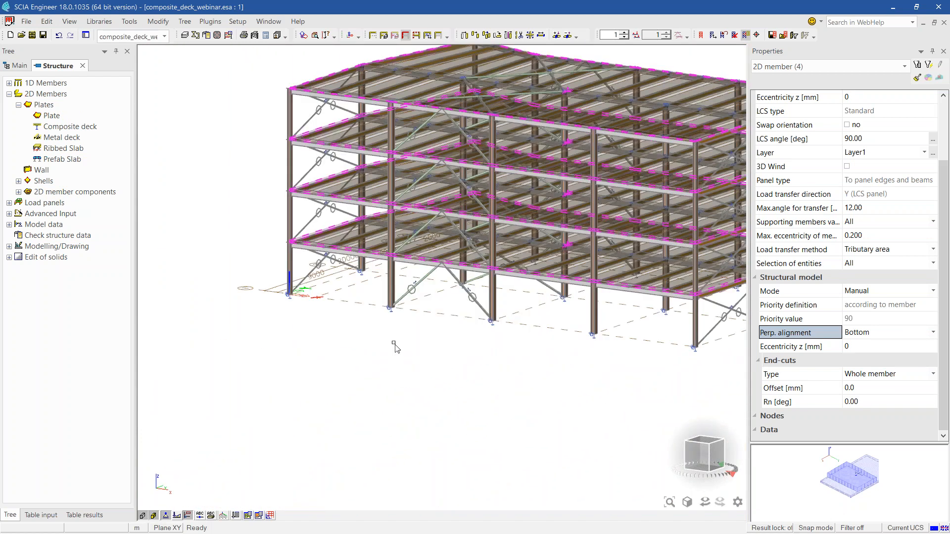
scroll(393, 343, "down", 3)
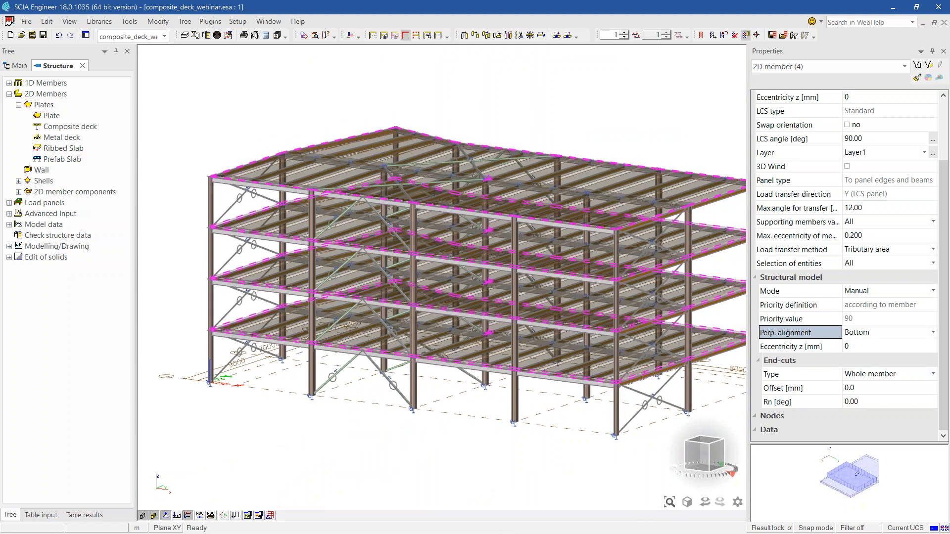
scroll(287, 385, "up", 5)
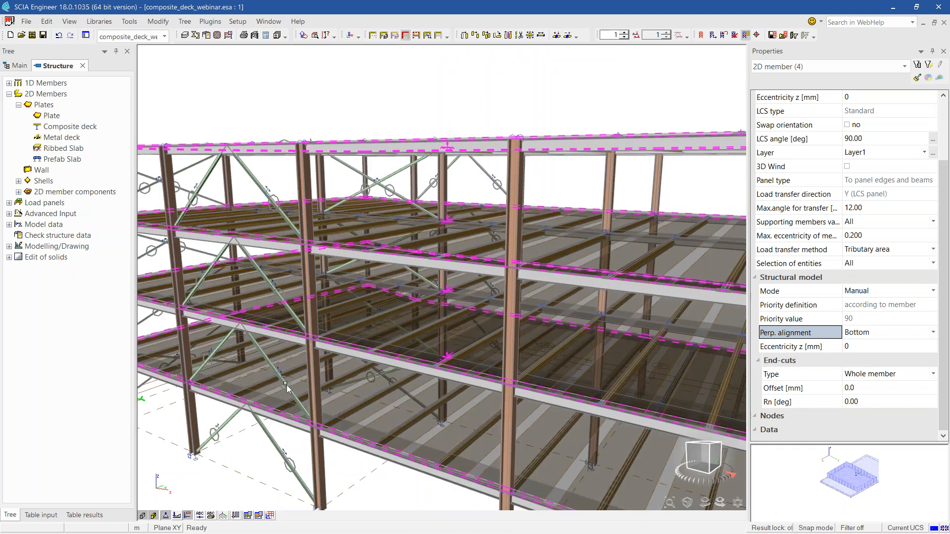
key("Escape")
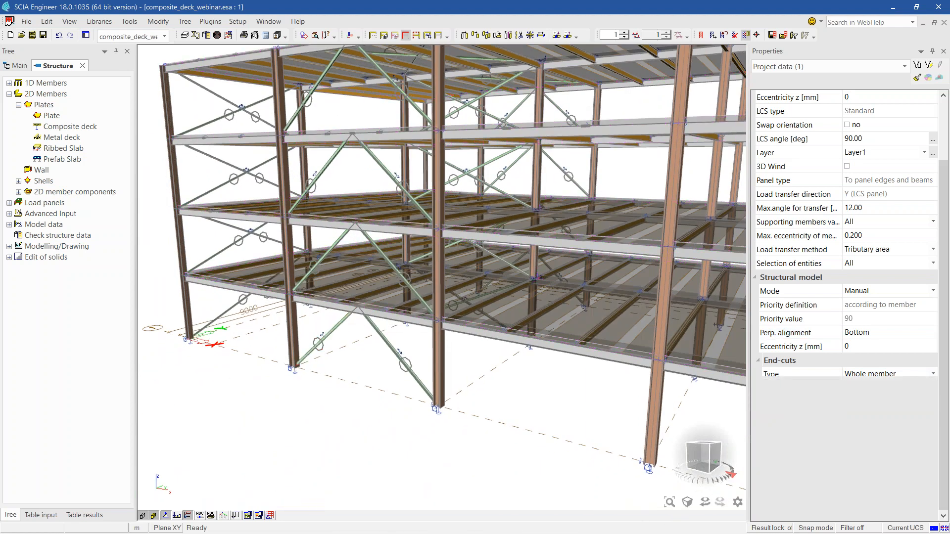
Leave the structure service for the load service and generate the finite element mesh of the building.
middle_click_drag(233, 363, 228, 388)
left_click(82, 66)
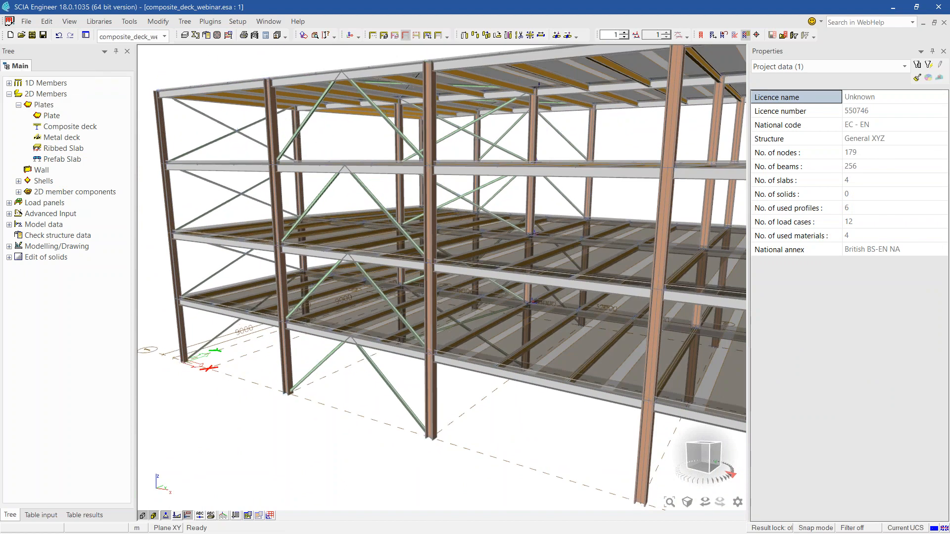
left_click(44, 126)
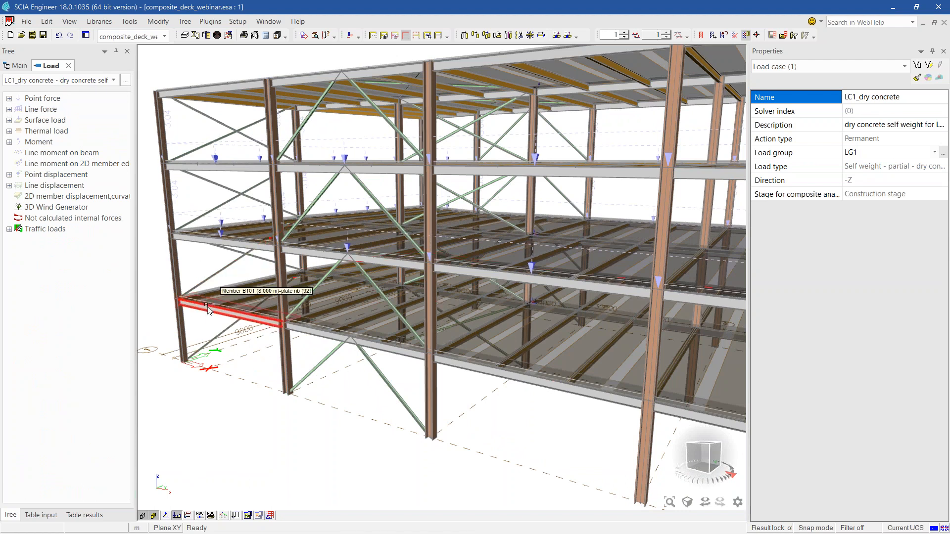
left_click(217, 36)
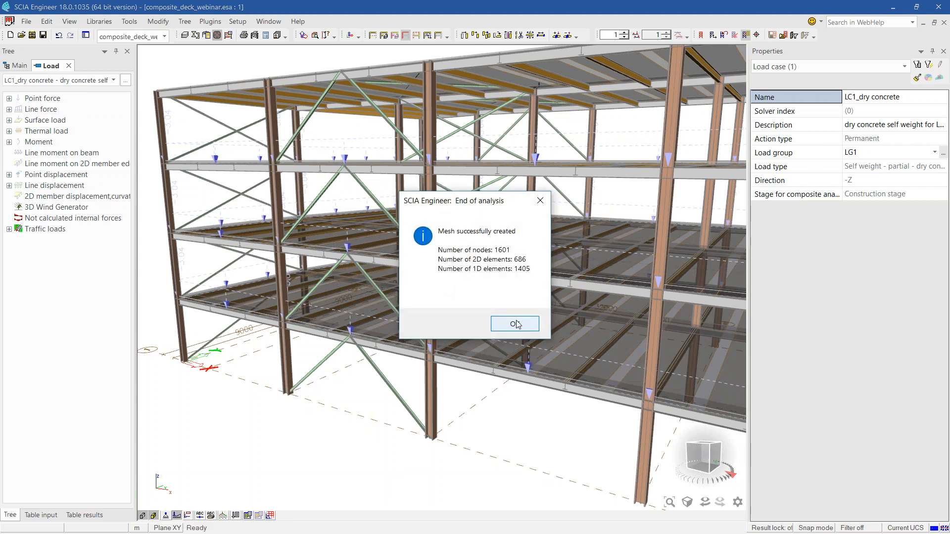
left_click(495, 321)
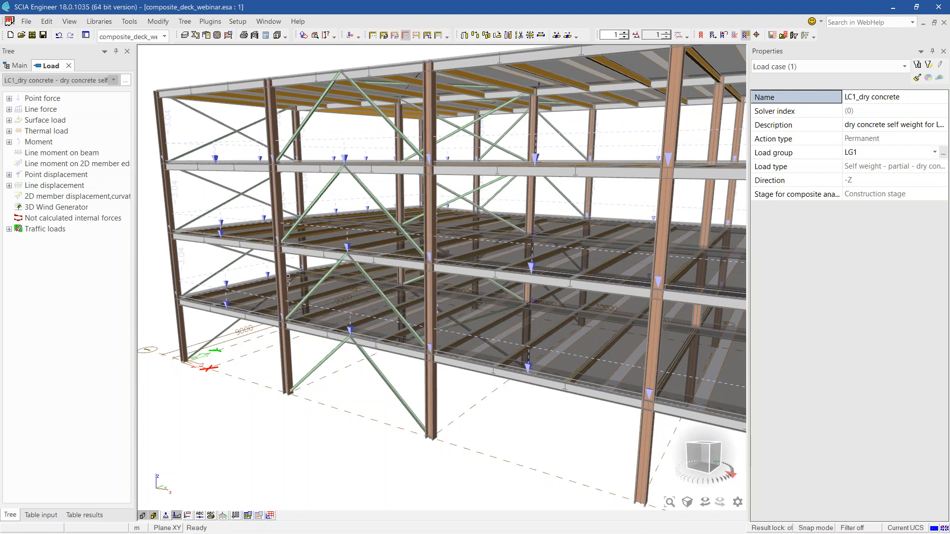
Display load case LC1 - Self weight and inspect the surface load on the lowest floor deck S1.
left_click(113, 81)
left_click(75, 88)
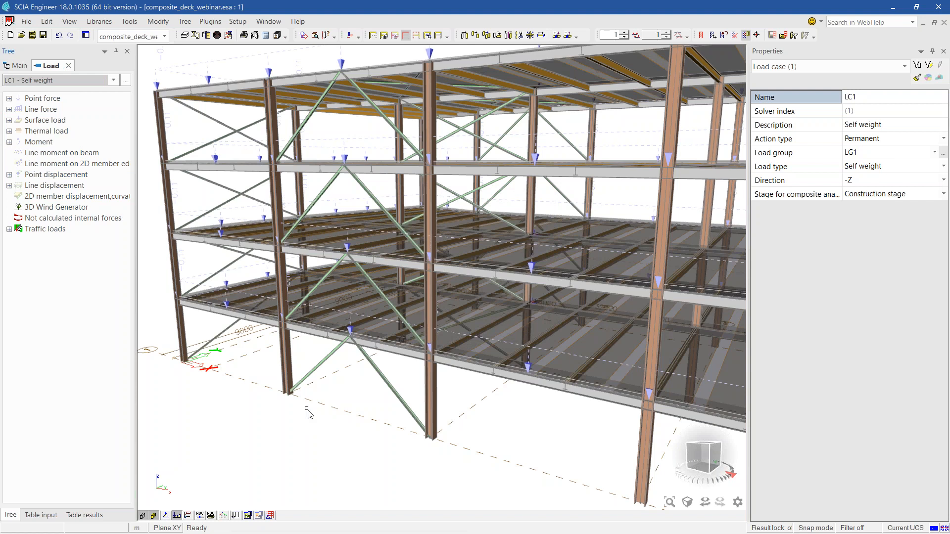
middle_click_drag(370, 439, 386, 454)
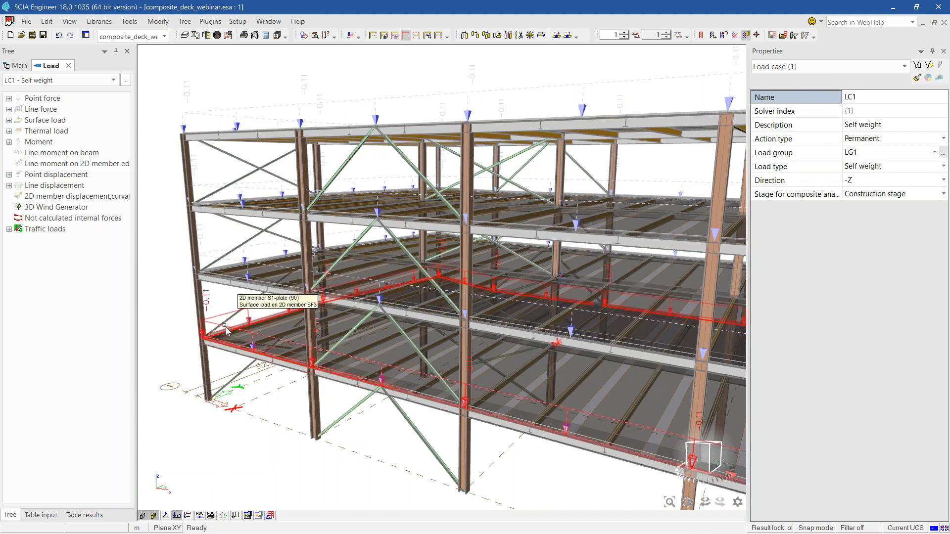
left_click(216, 316)
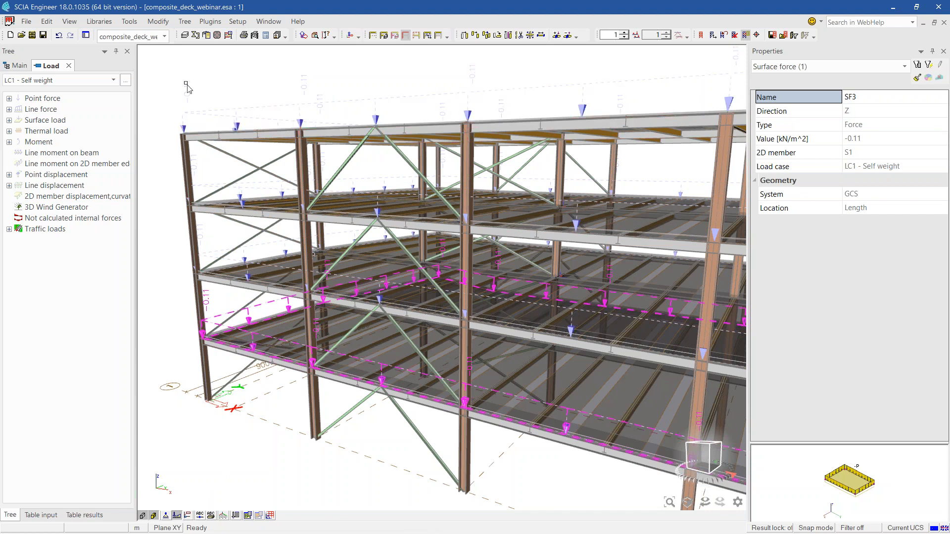
key("Escape")
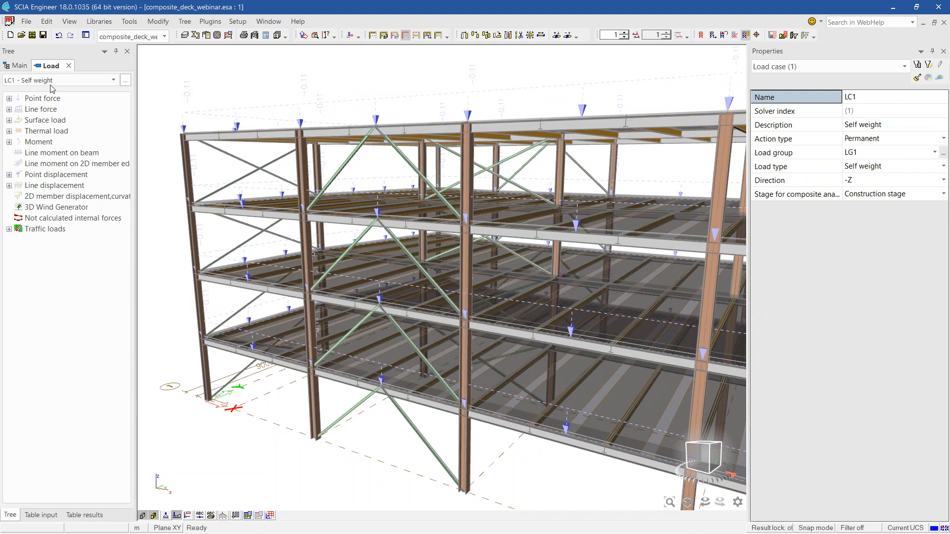
Review the automatically generated LC1_fresh concrete and LC1_dry concrete self-weight load cases.
left_click(54, 81)
left_click(57, 107)
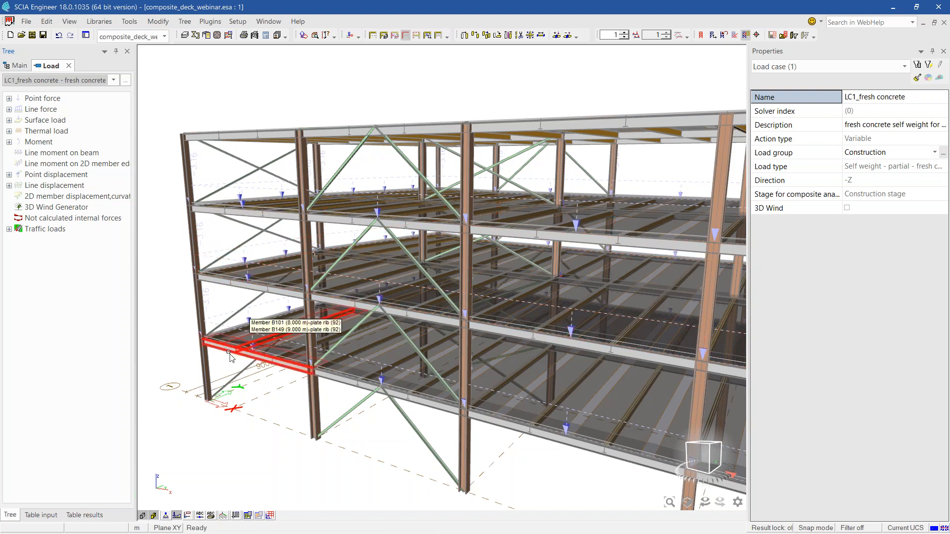
left_click(43, 79)
left_click(44, 104)
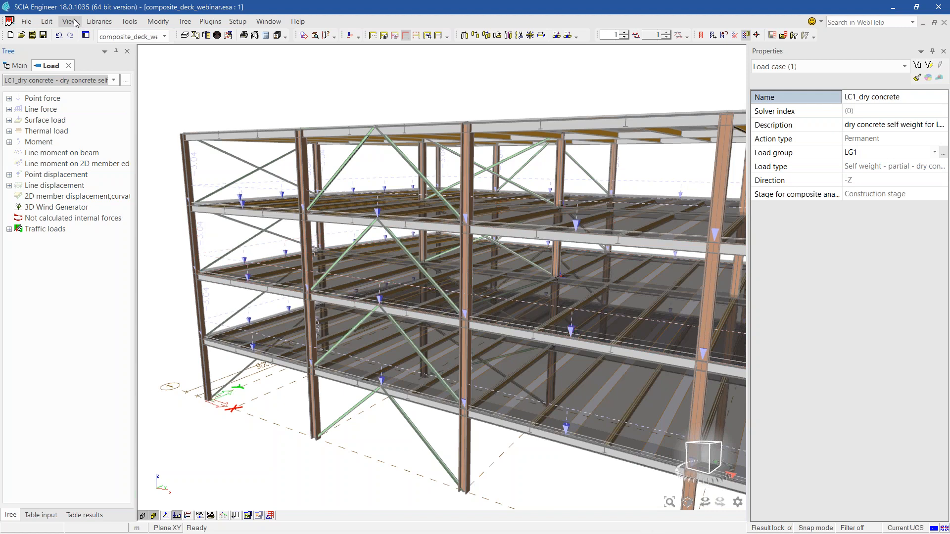
Look up the unit mass and fresh-state density of concrete C30/37 in the materials library.
left_click(91, 24)
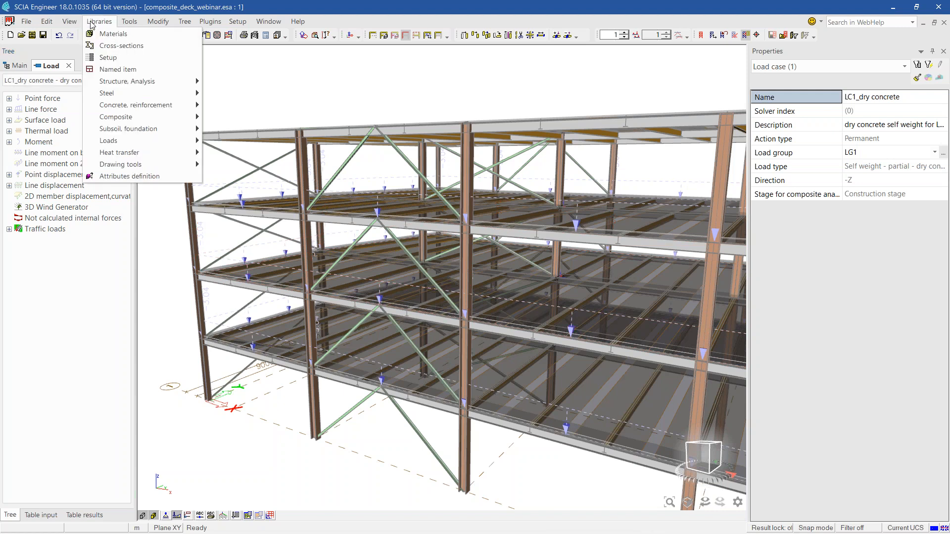
left_click(115, 34)
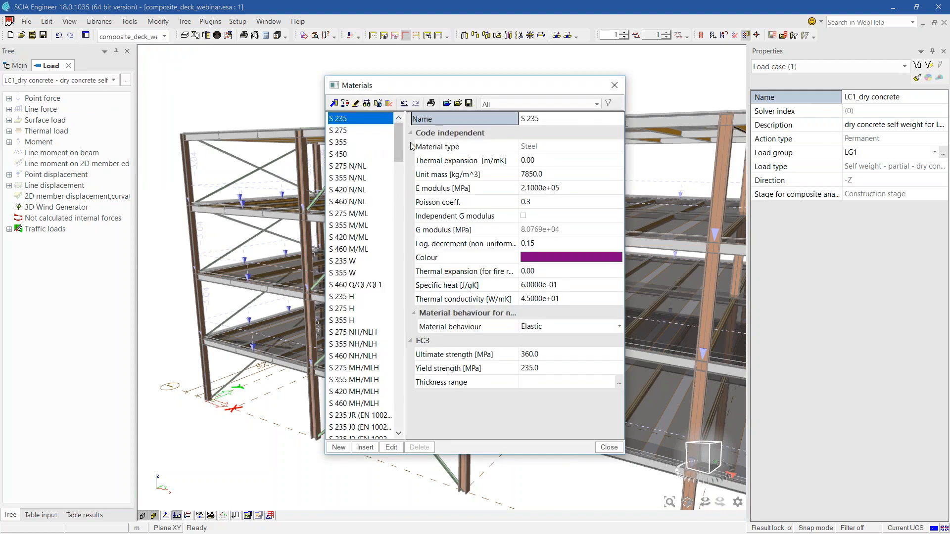
left_click_drag(400, 144, 398, 370)
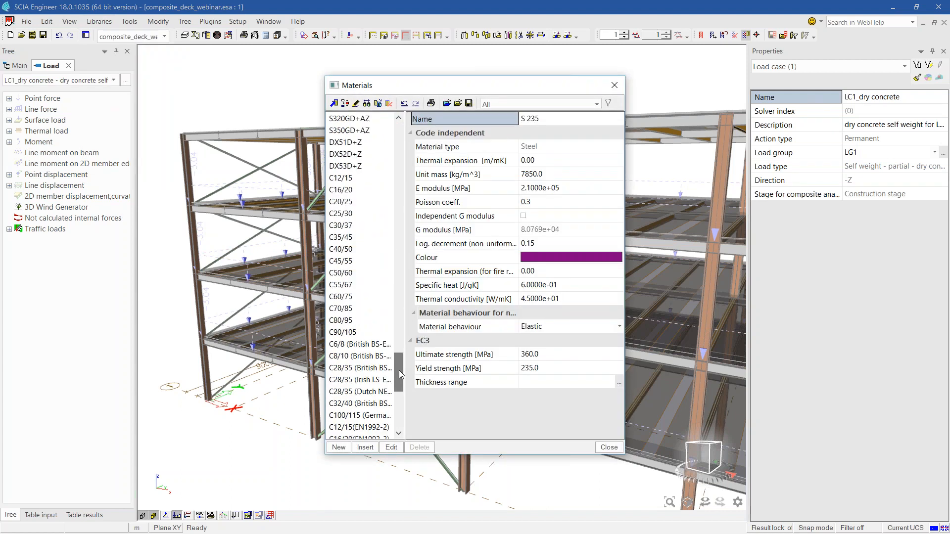
left_click(383, 227)
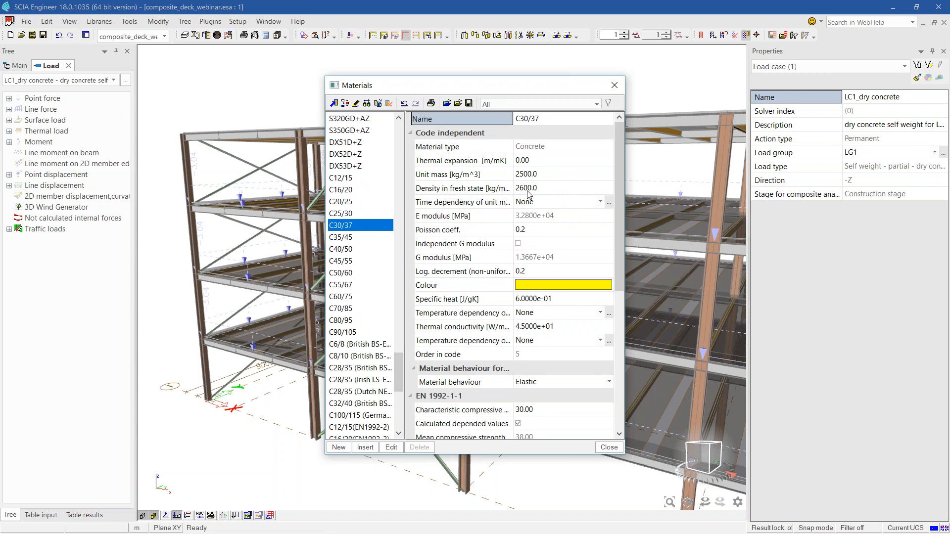
left_click(611, 448)
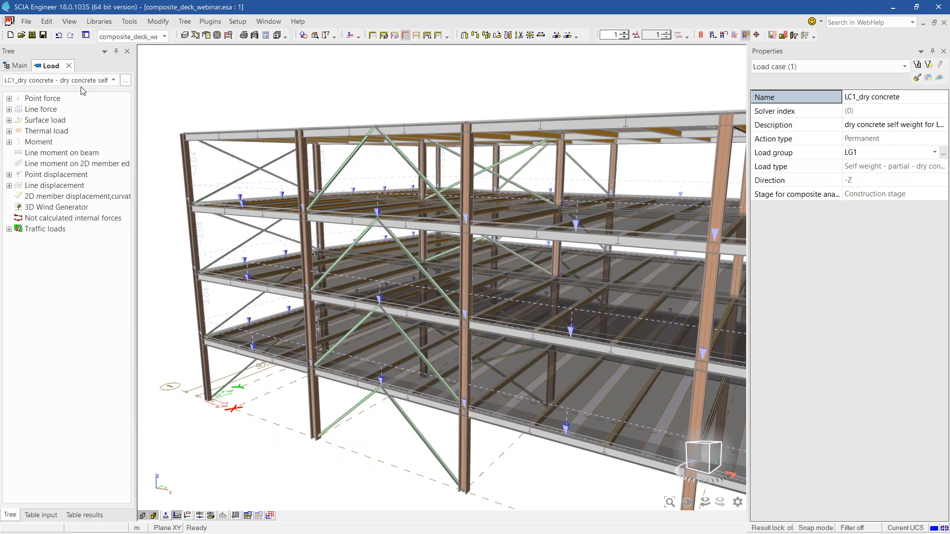
Activate load case LC3 - Construction and set the load generators display to Original + Generated.
left_click(82, 81)
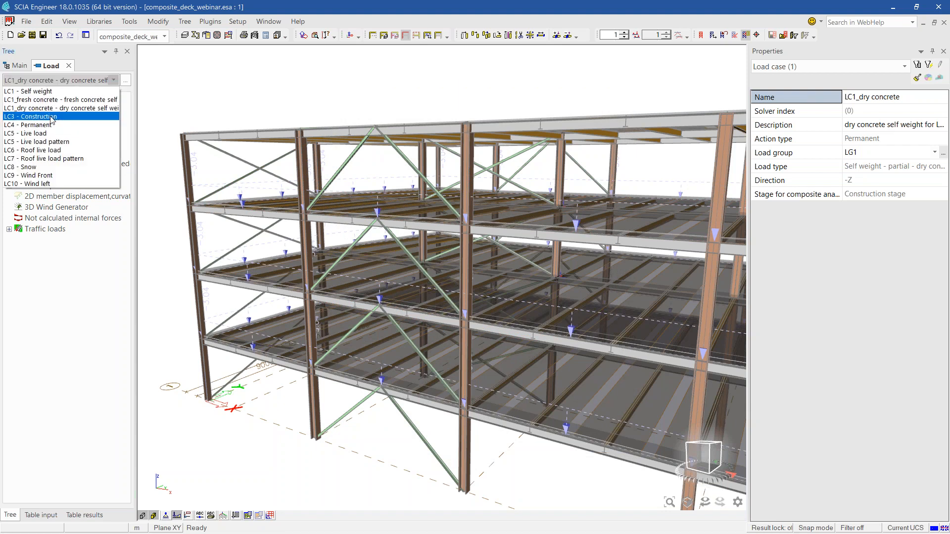
left_click(82, 118)
scroll(367, 346, "down", 1)
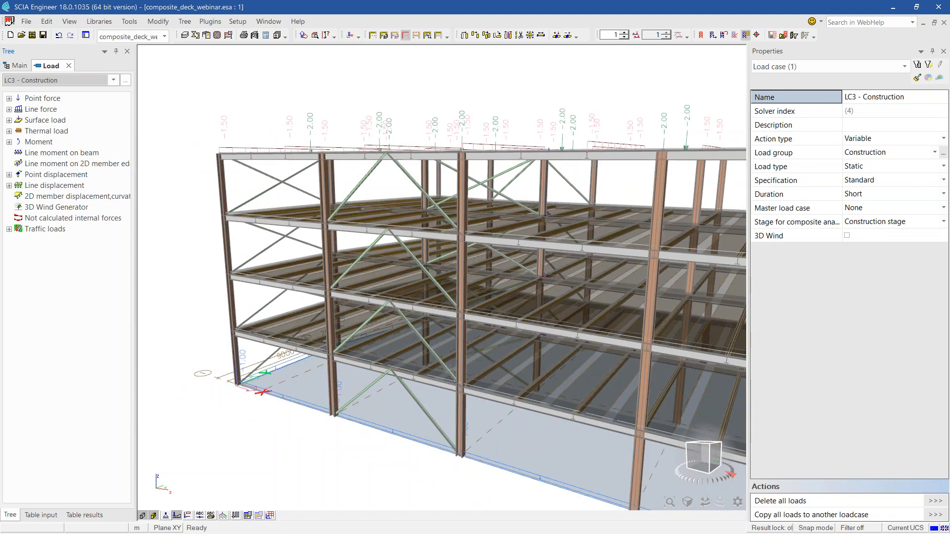
right_click(171, 127)
left_click(318, 163)
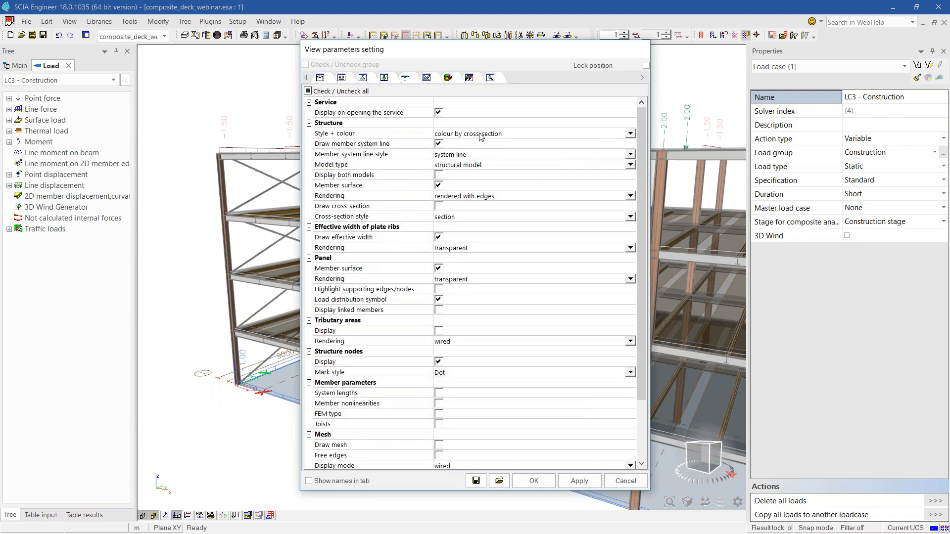
left_click(392, 79)
left_click(482, 176)
left_click(482, 177)
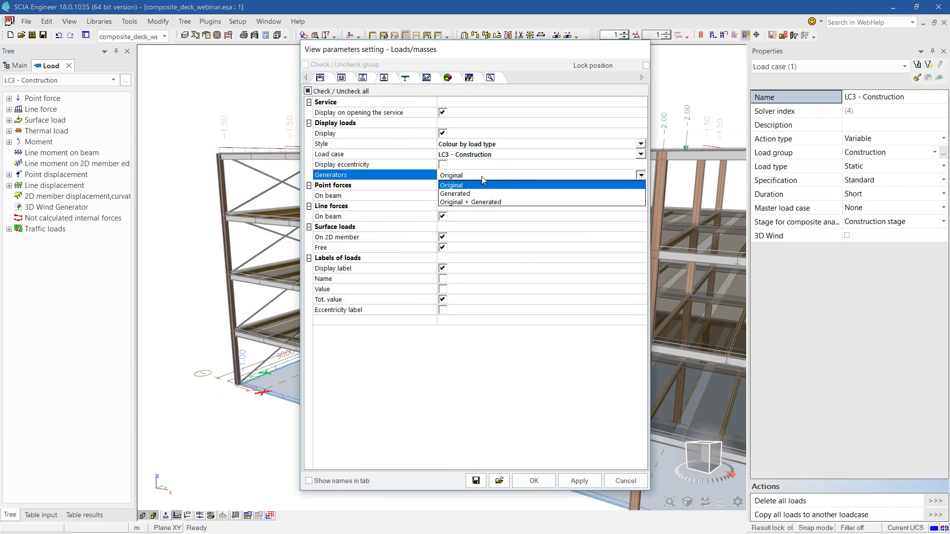
left_click(482, 202)
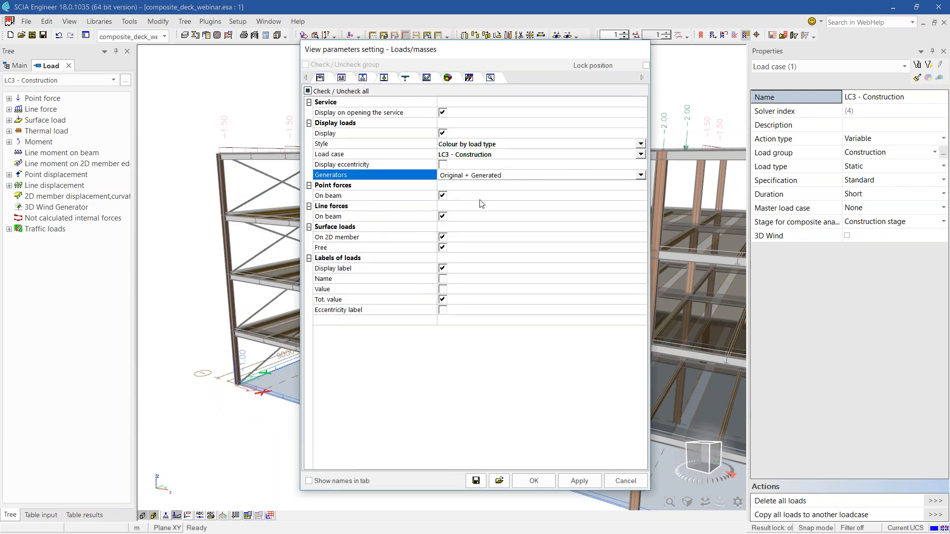
left_click(525, 483)
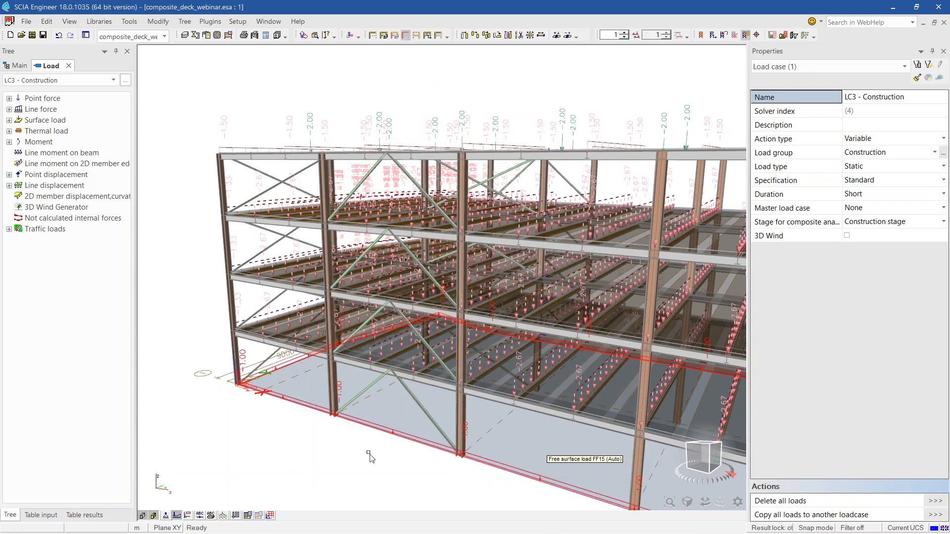
Examine the generated construction line loads on the floor beams and the properties of free surface load FF15.
right_click_drag(245, 418, 313, 452, "ctrl+shift")
scroll(278, 349, "up", 3)
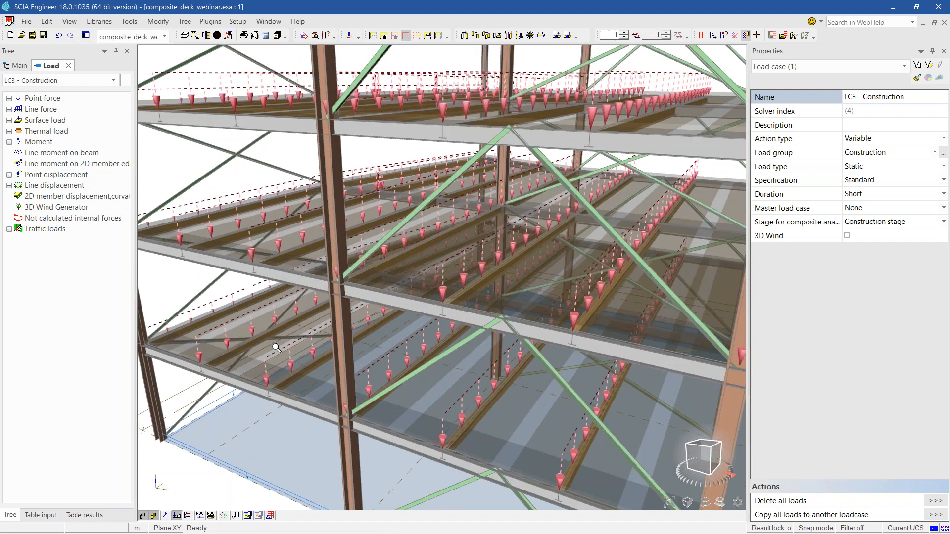
middle_click_drag(325, 345, 374, 322)
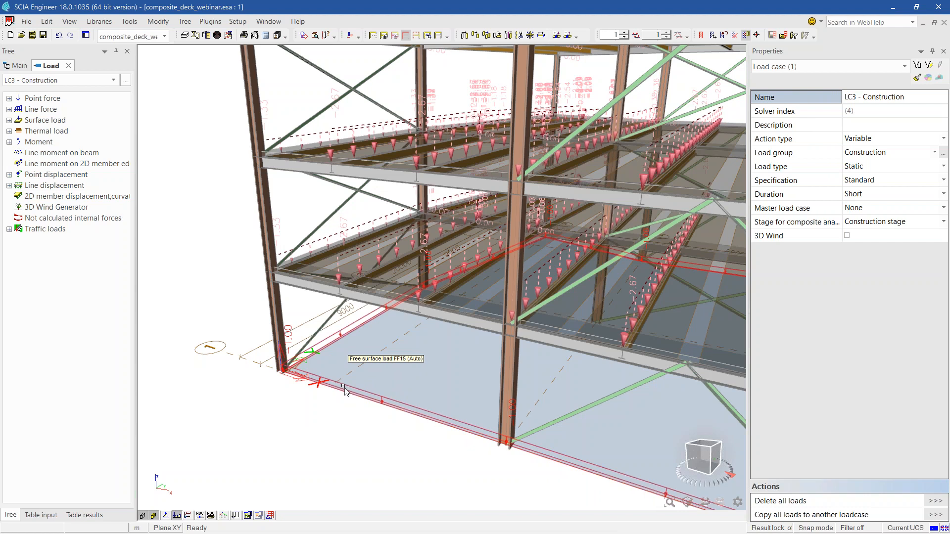
left_click(347, 357)
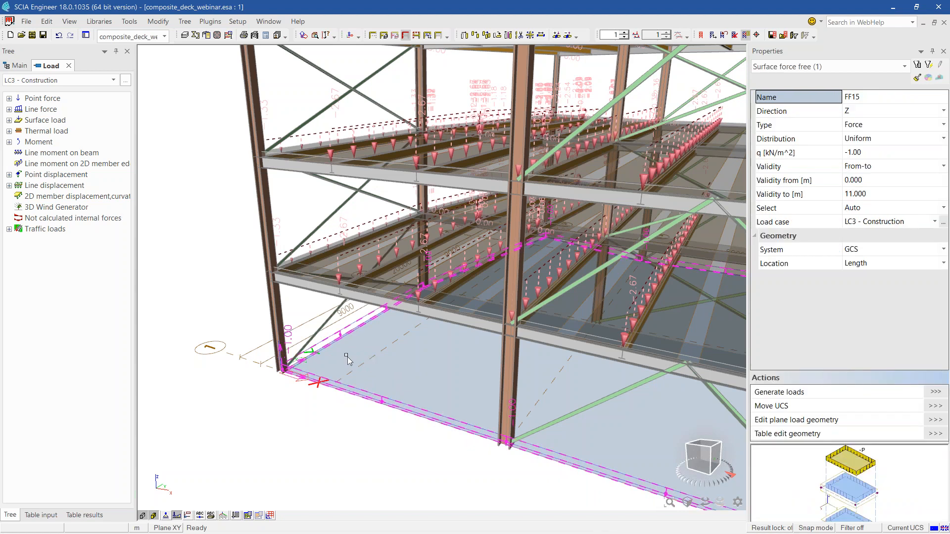
key("Escape")
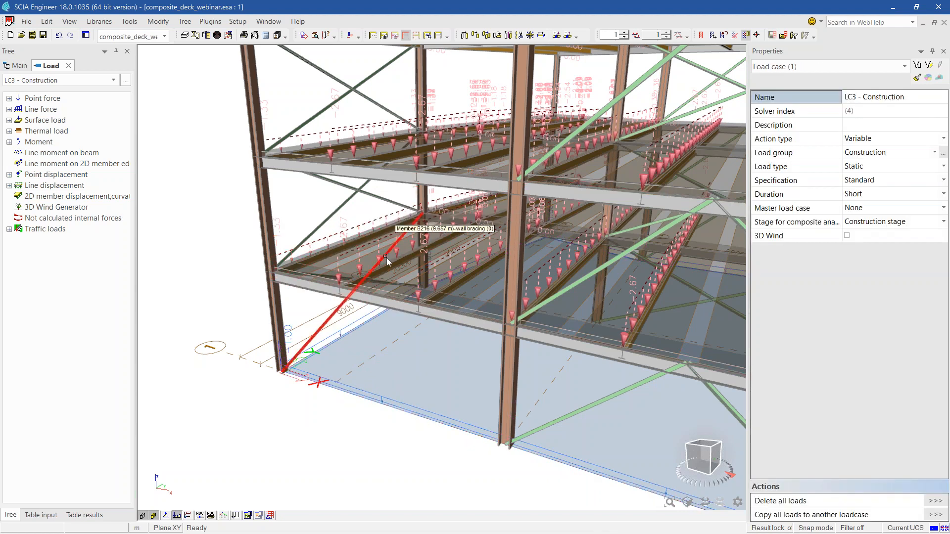
scroll(276, 375, "down", 3)
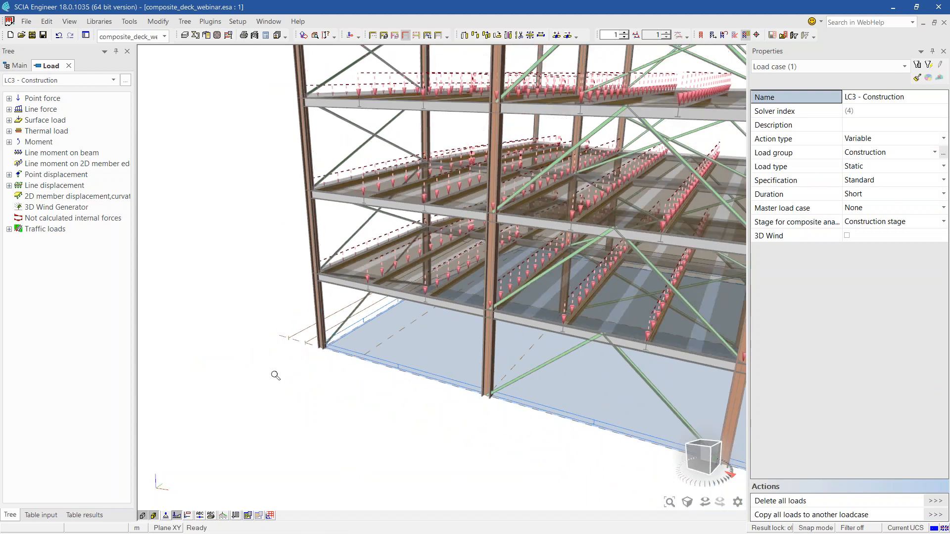
scroll(275, 376, "up", 4)
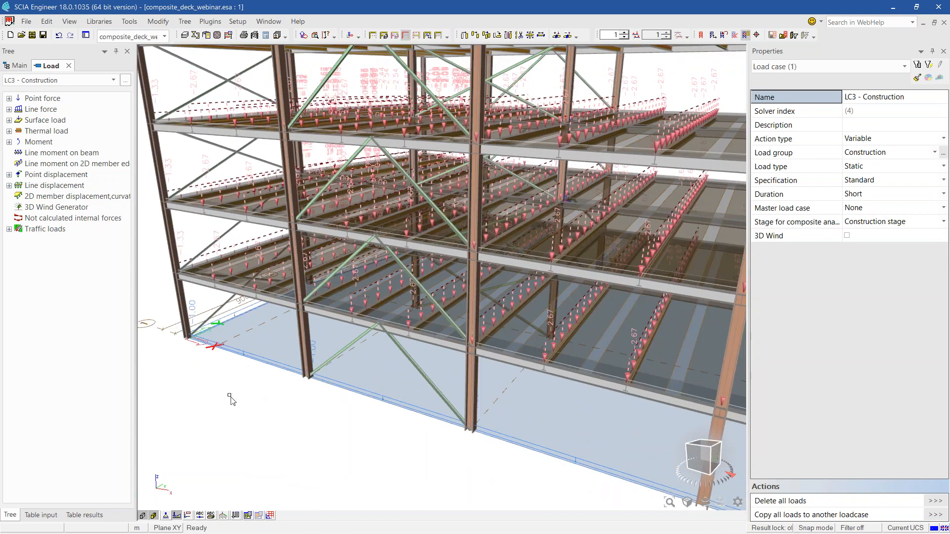
scroll(230, 396, "down", 4)
right_click_drag(303, 402, 294, 413, "ctrl")
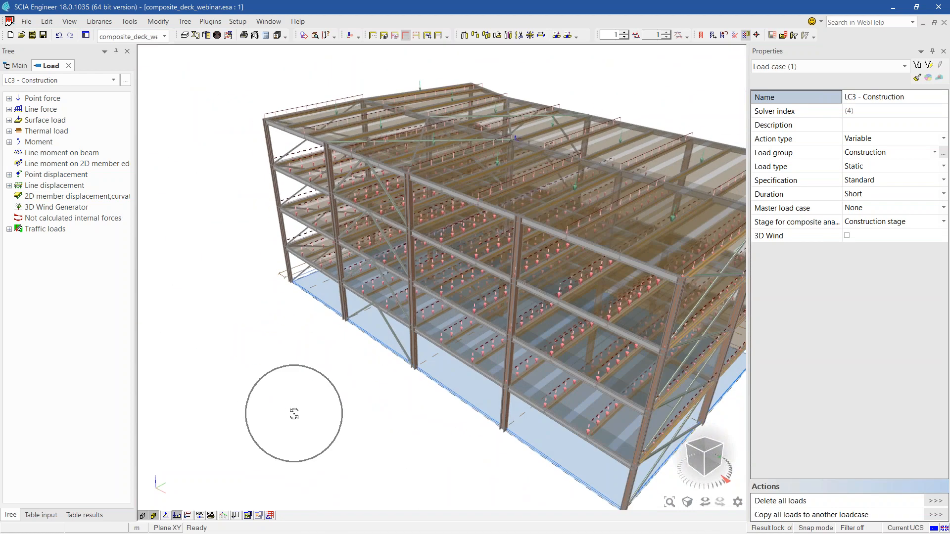
Display load case LC4 - Permanent and examine its generated loads on the floors and roof.
left_click(74, 80)
left_click(55, 125)
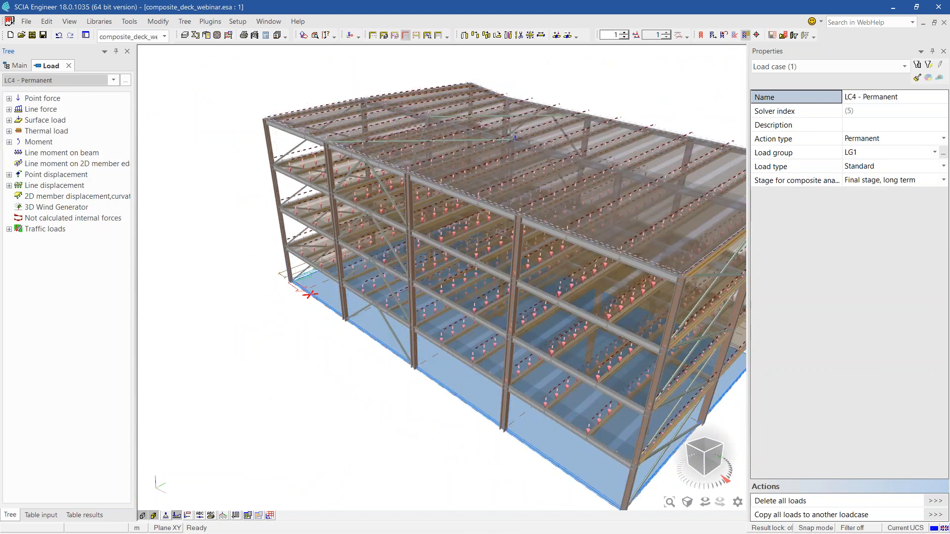
scroll(346, 277, "up", 2)
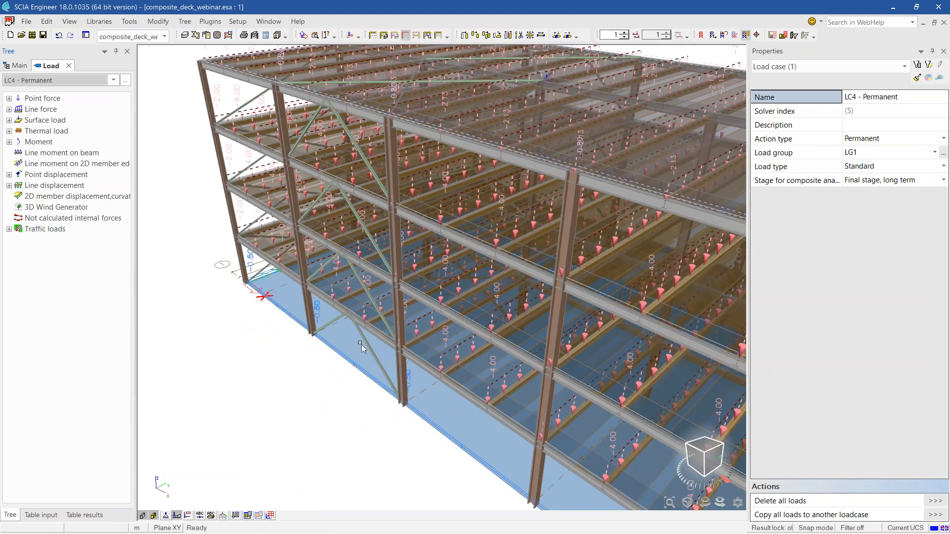
middle_click_drag(203, 339, 217, 360)
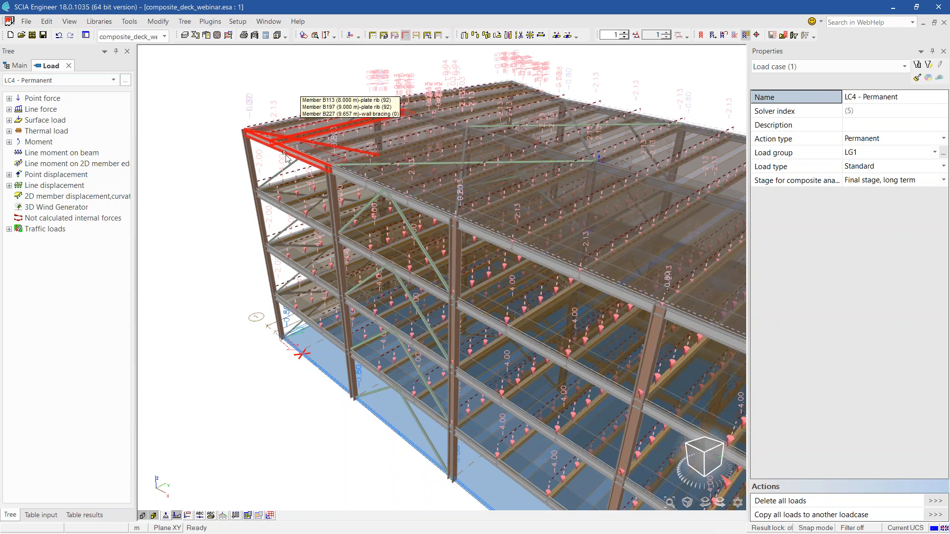
Compare load cases LC5 - Live load and LC5 - Live load pattern, inspecting the patterned floor loads up close.
left_click(39, 82)
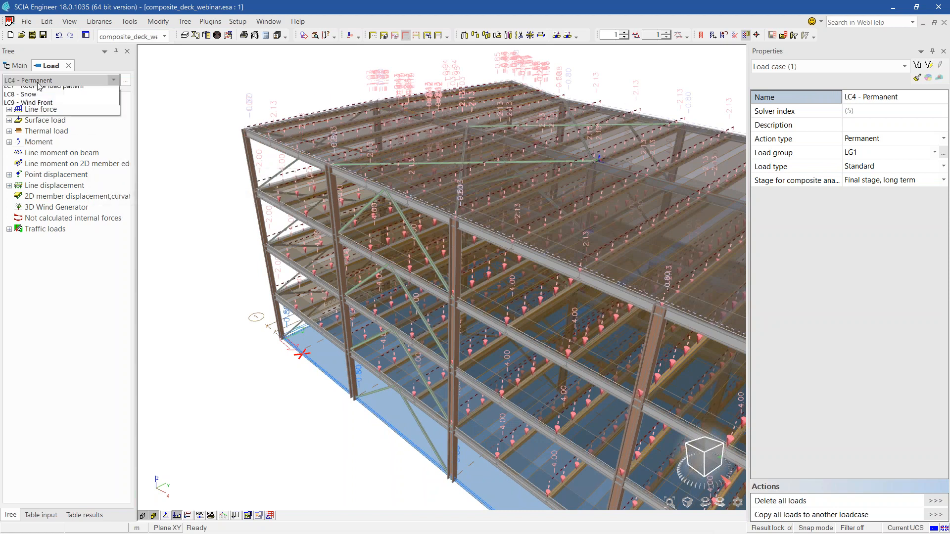
left_click(29, 129)
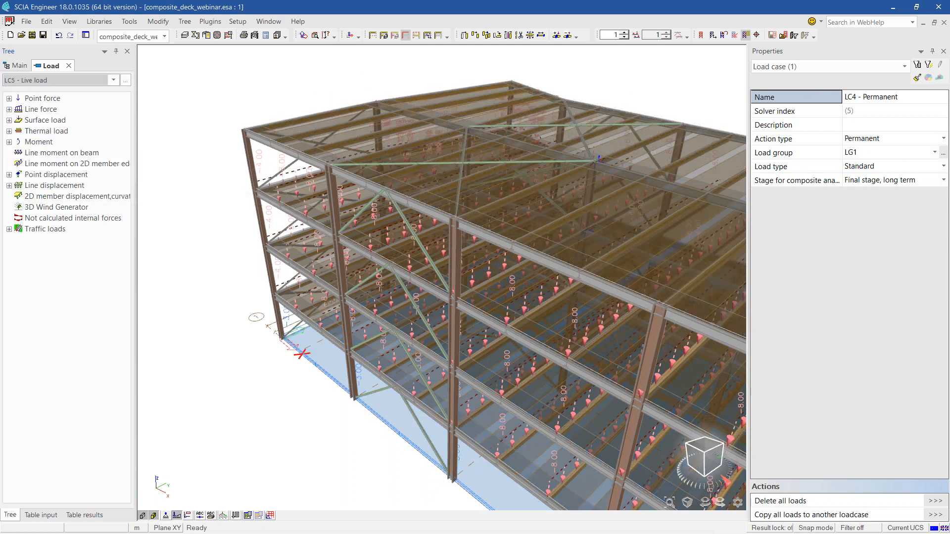
left_click(49, 81)
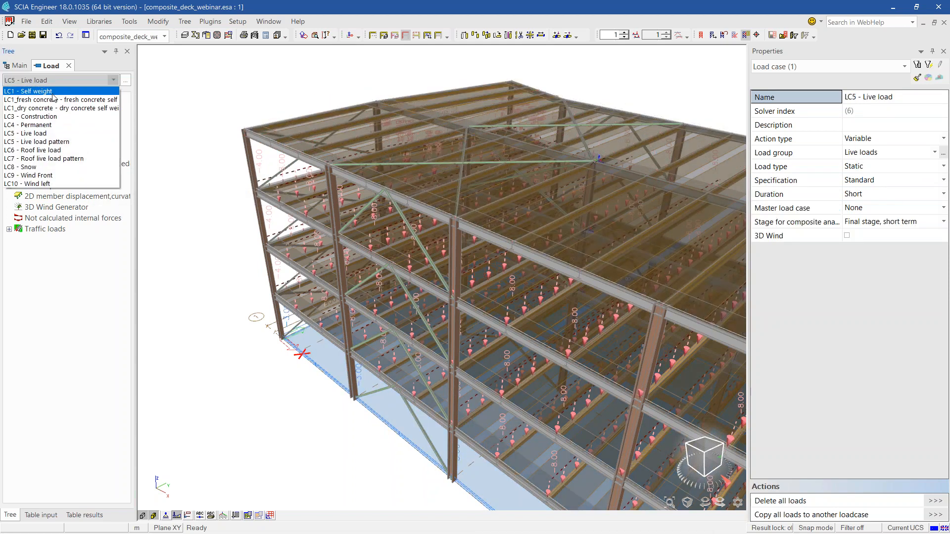
left_click(55, 142)
scroll(396, 446, "up", 5)
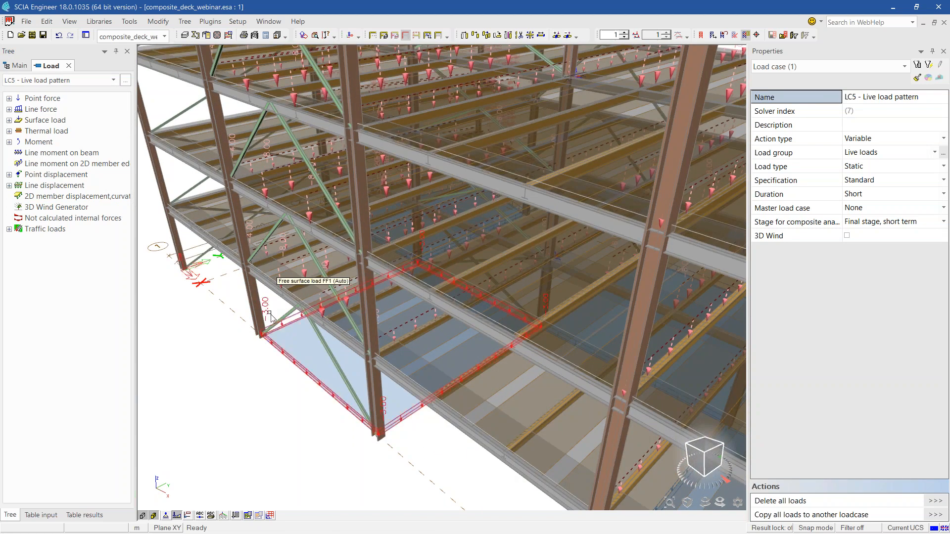
Examine the generated line loads of LC5 - Live load pattern on the floor beams from several sides of the building.
right_click_drag(279, 437, 292, 417, "ctrl")
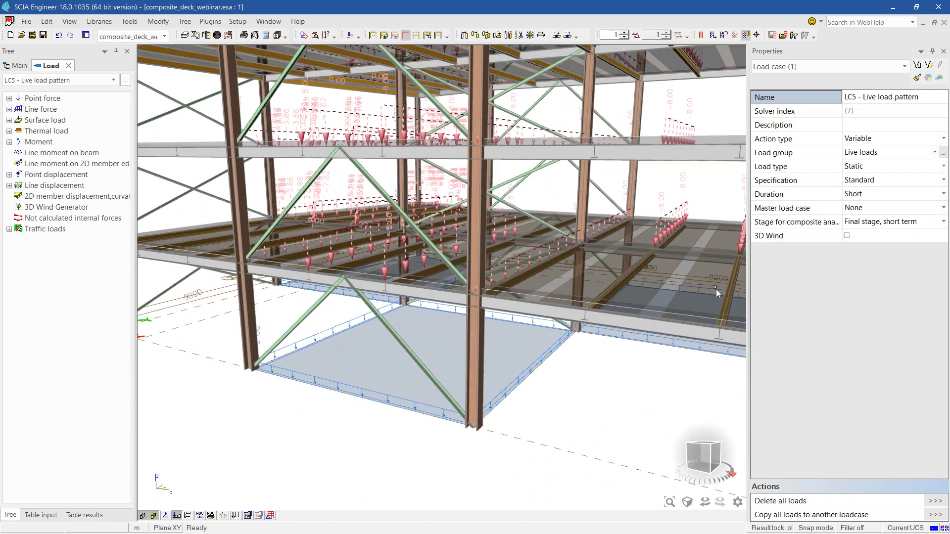
right_click_drag(335, 399, 334, 404, "ctrl")
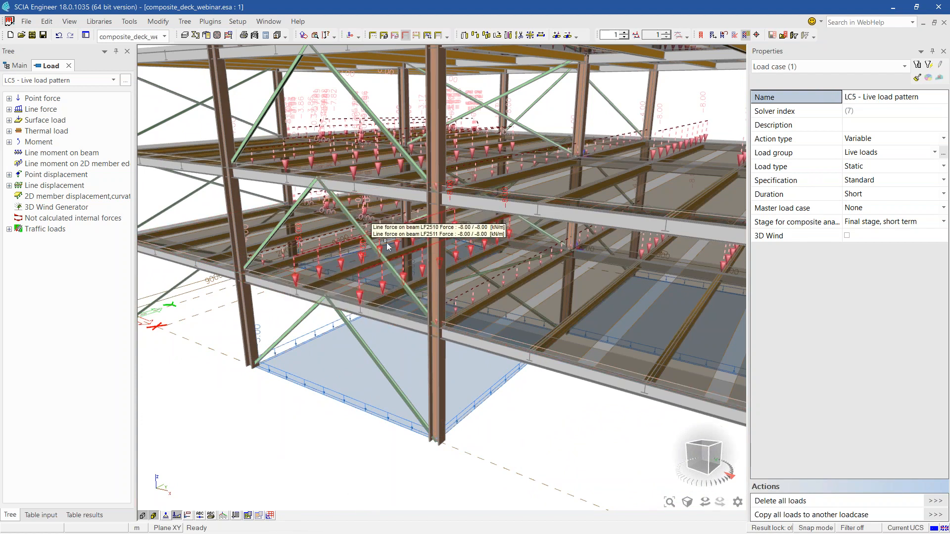
scroll(296, 398, "down", 3)
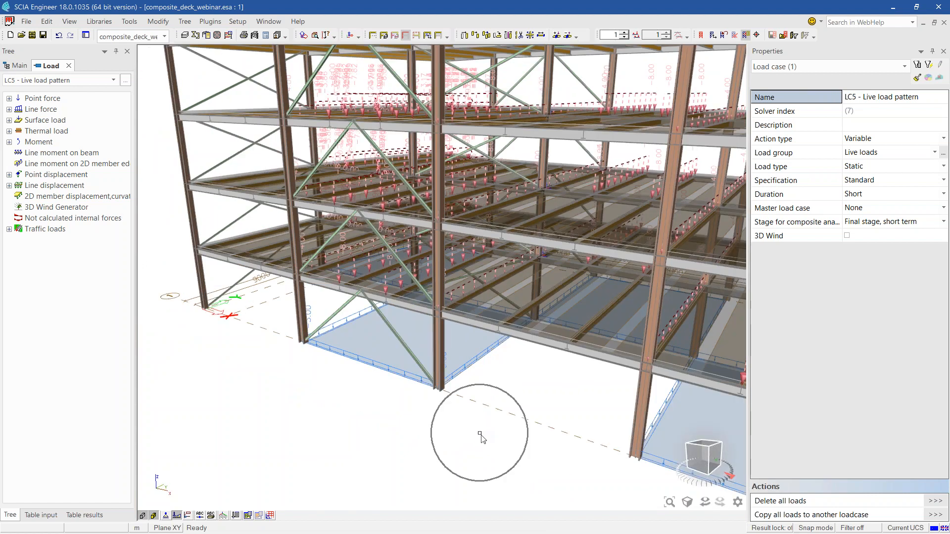
scroll(480, 438, "down", 4)
middle_click_drag(484, 438, 288, 437)
middle_click_drag(498, 414, 393, 396)
right_click_drag(349, 322, 384, 381, "ctrl+shift")
mouse_move(488, 394)
right_mouse_down("ctrl")
mouse_move(484, 369)
mouse_move(488, 376)
right_mouse_up("ctrl")
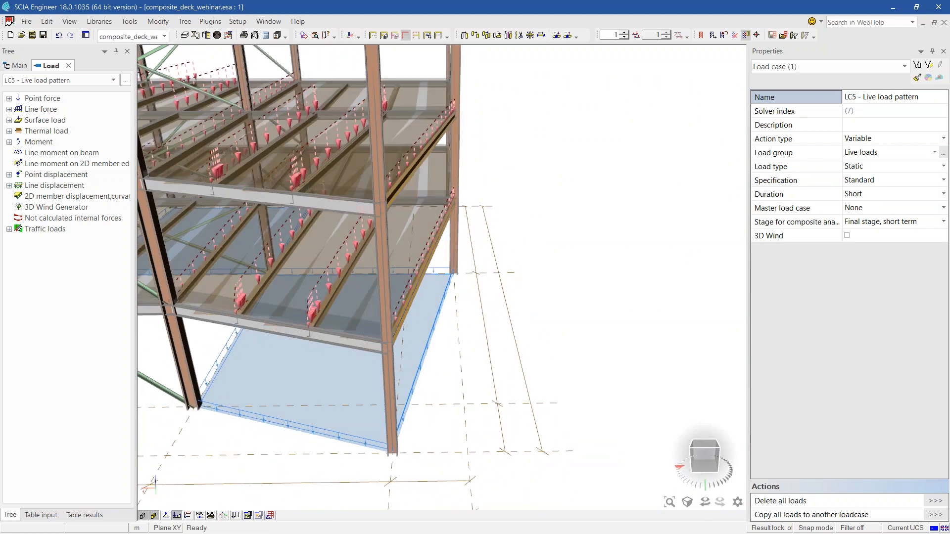
scroll(319, 318, "up", 3)
middle_click_drag(238, 341, 252, 338)
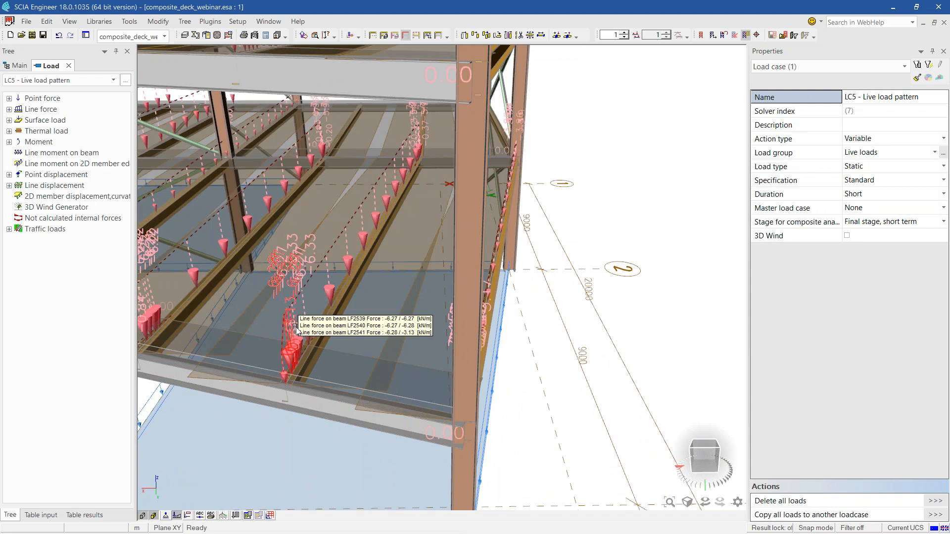
scroll(643, 365, "down", 2)
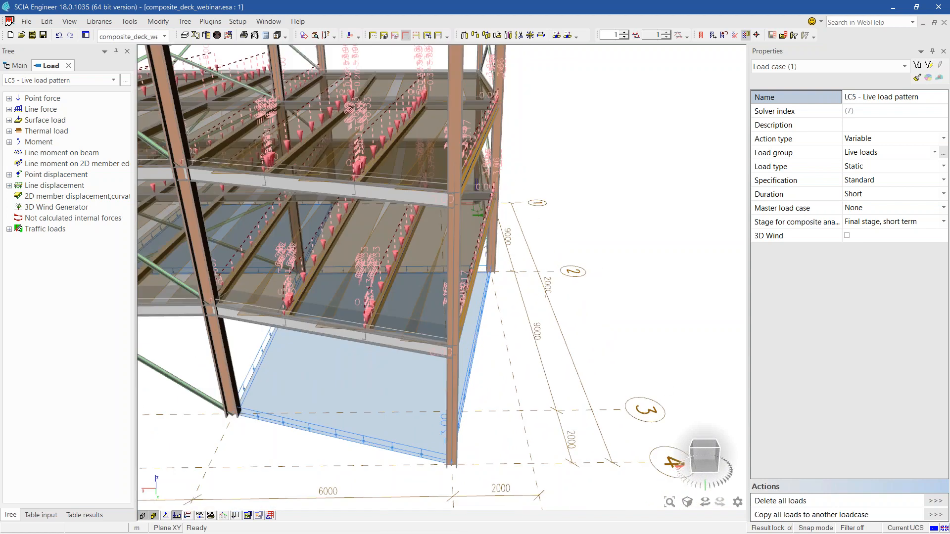
right_click_drag(312, 457, 463, 420, "ctrl")
middle_click_drag(458, 419, 564, 414)
scroll(333, 451, "up", 2)
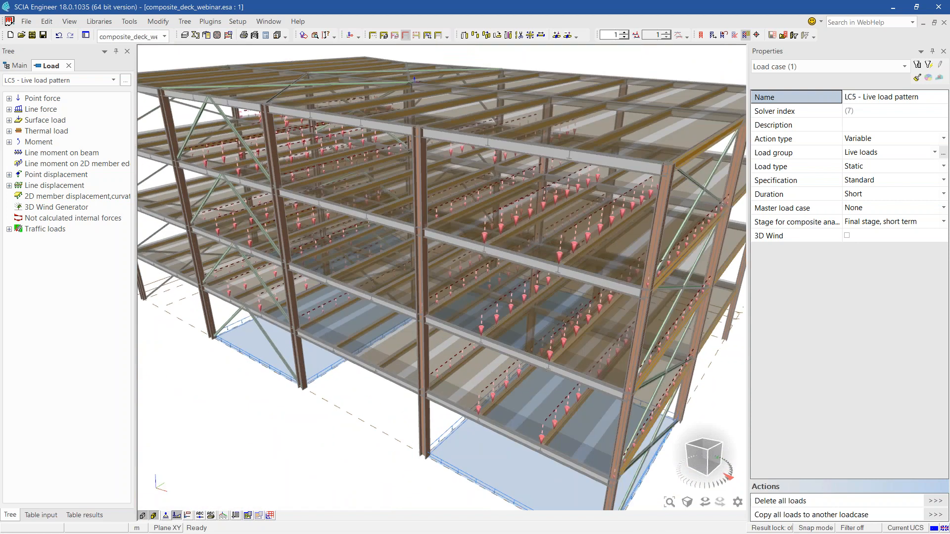
middle_click_drag(333, 451, 319, 423)
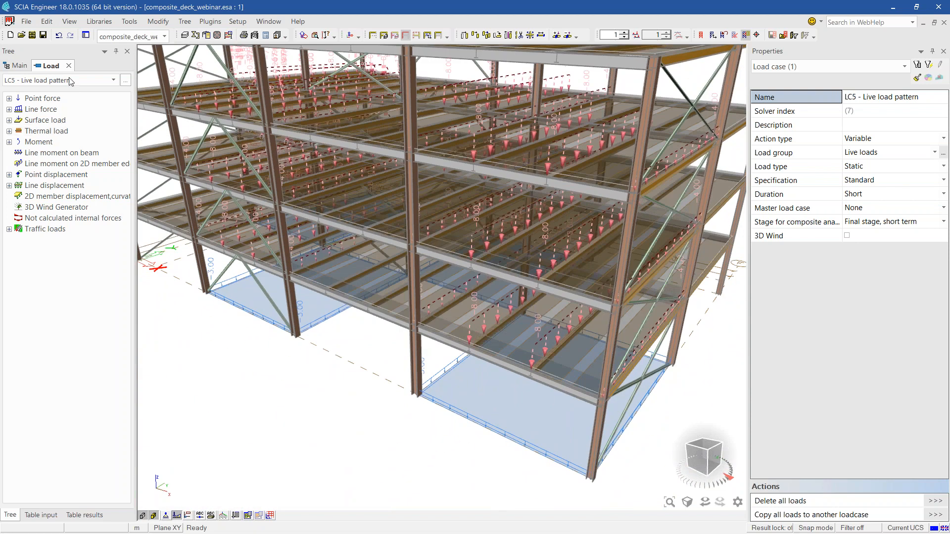
Display load cases LC6 - Roof live load, LC7 - Roof live load pattern and LC8 - Snow in turn to view the roof loads.
left_click(72, 80)
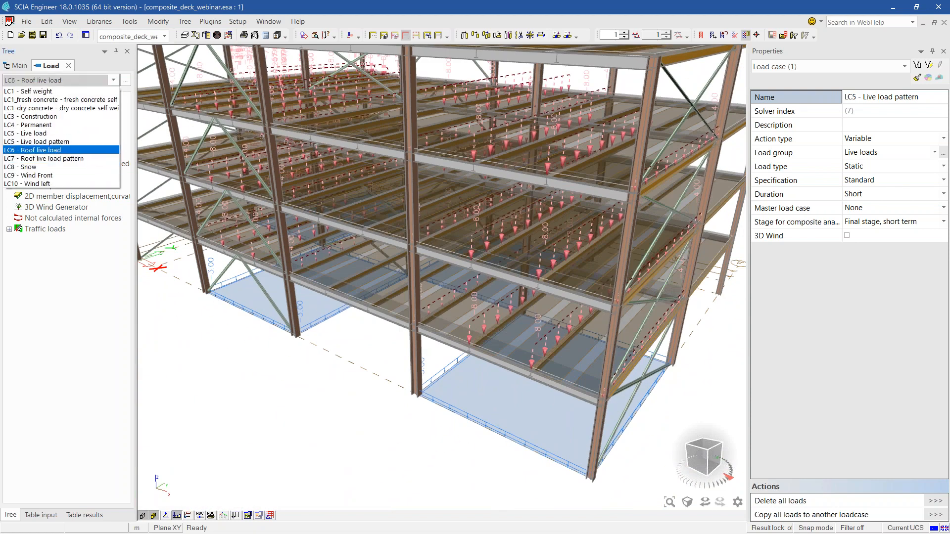
left_click(41, 150)
scroll(430, 417, "up", 2)
left_click(49, 82)
left_click(49, 156)
left_click(56, 82)
left_click(49, 167)
left_click(30, 167)
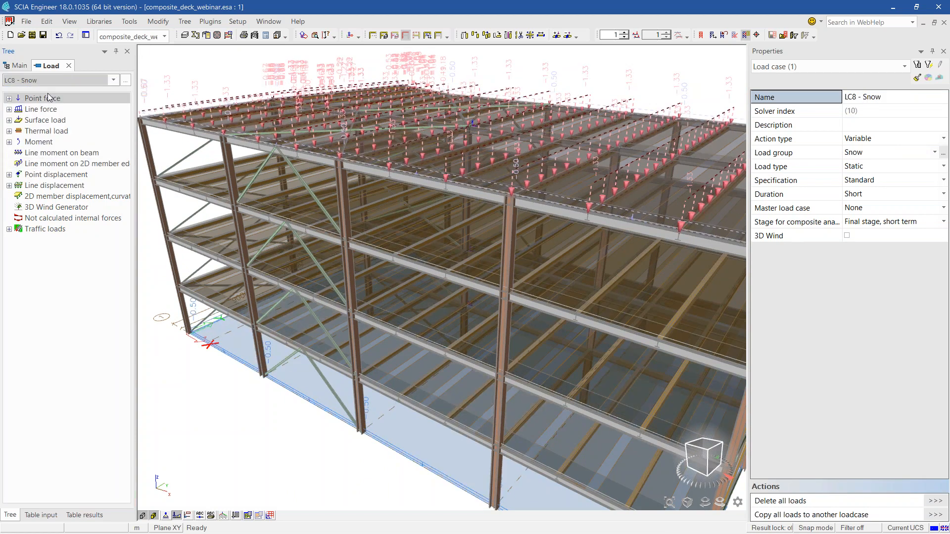
Display load cases LC9 - Wind Front and LC10 - Wind left and examine their wind loads on the frame.
left_click(59, 81)
left_click(41, 175)
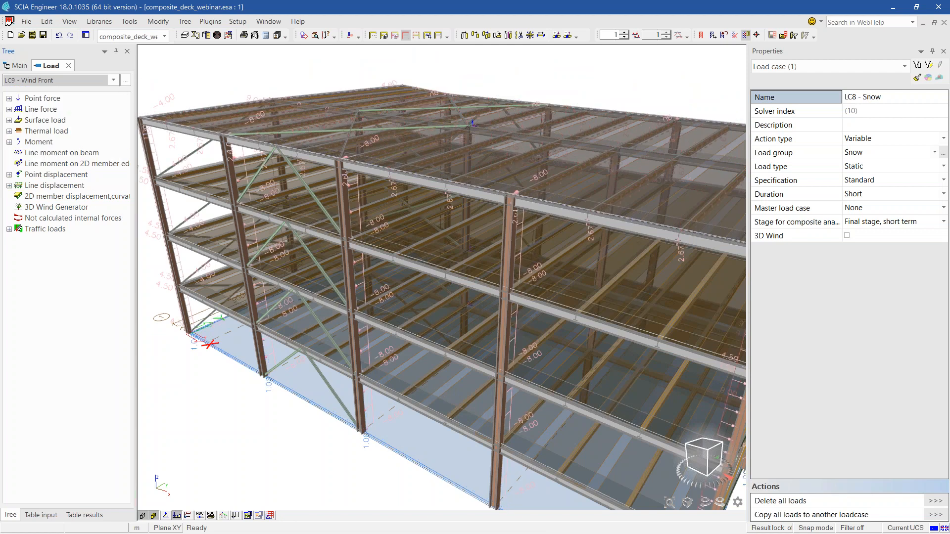
right_click_drag(203, 408, 198, 395, "ctrl")
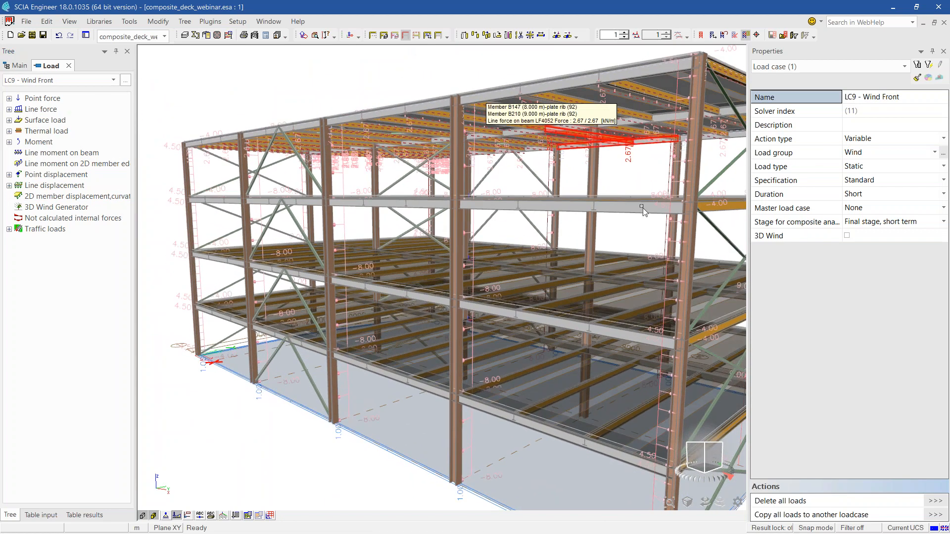
left_click(33, 80)
left_click(34, 184)
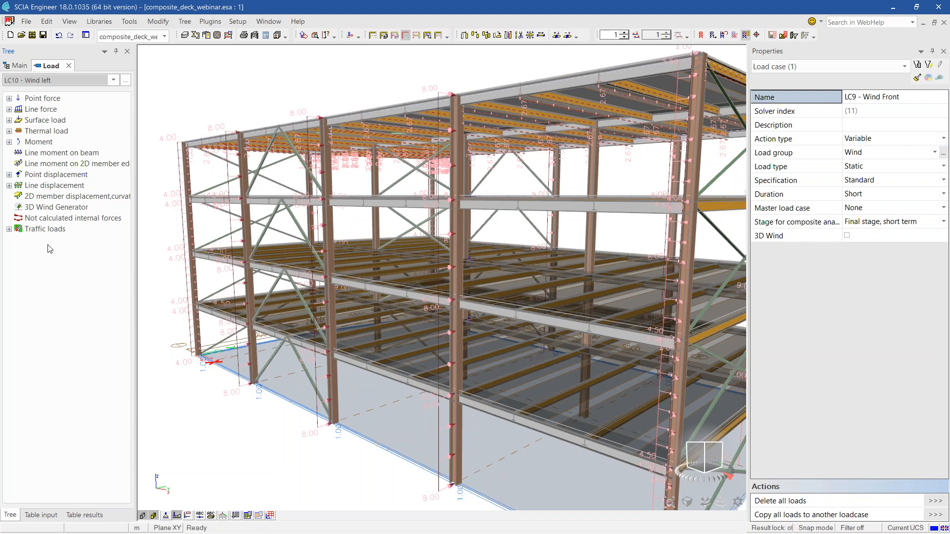
Leave load input and check the composite analysis stage of LC1, its fresh and dry concrete cases, and LC3 - Construction in the load case manager.
left_click(70, 66)
left_click(53, 148)
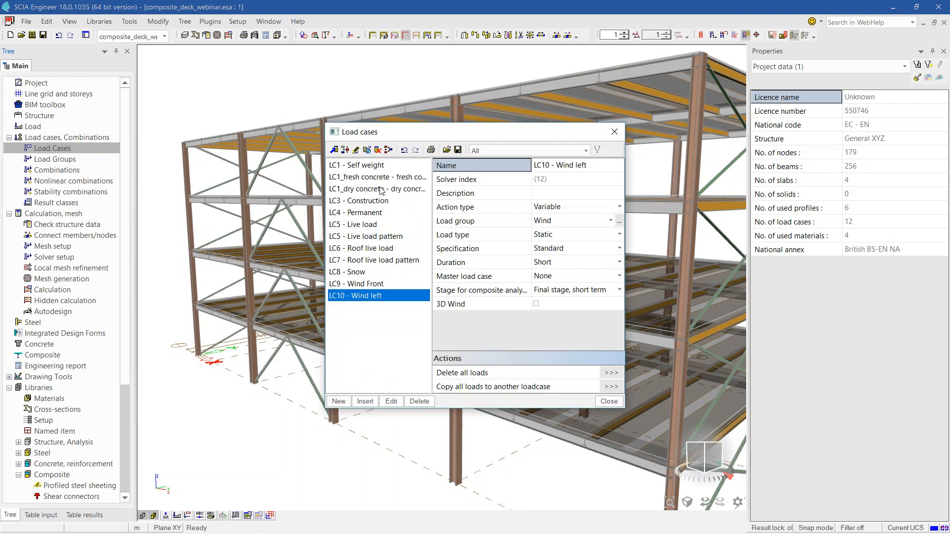
left_click(379, 166)
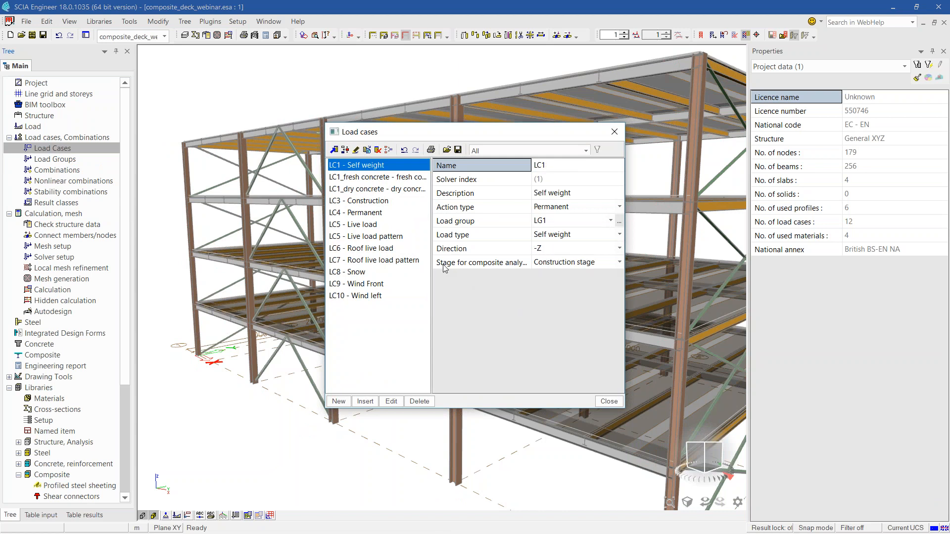
left_click(512, 268)
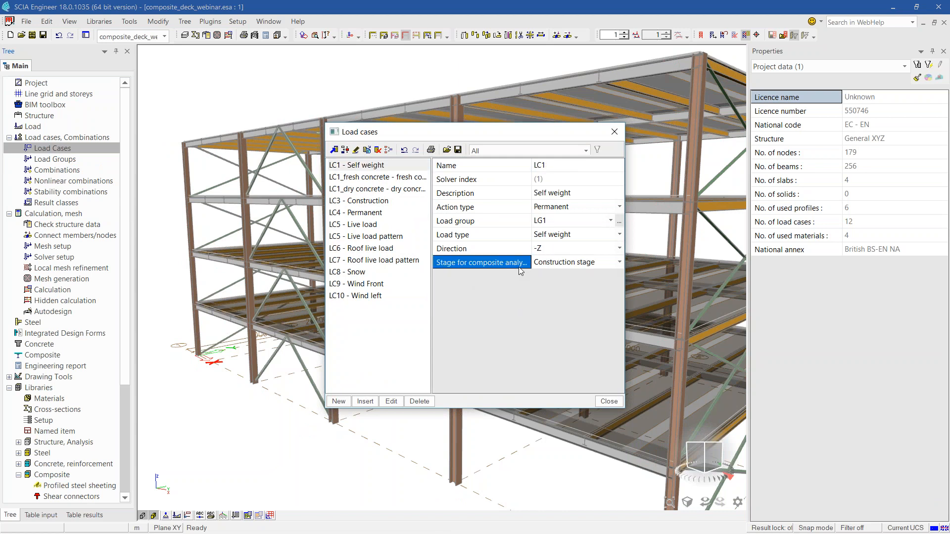
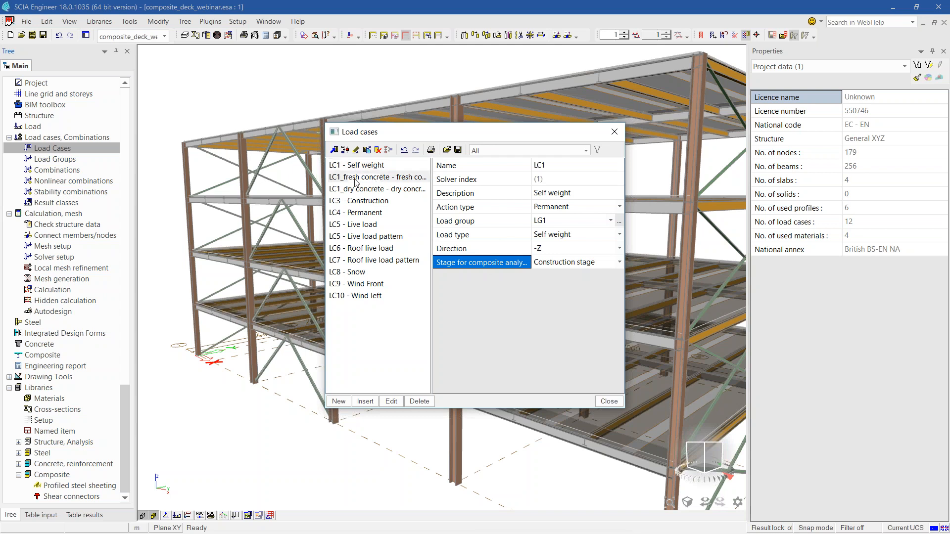
left_click(364, 178)
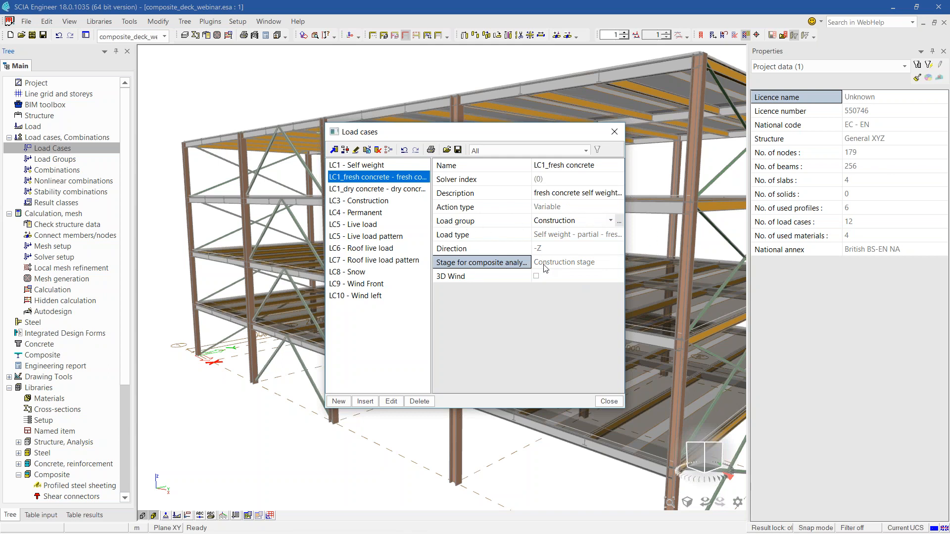
left_click(372, 190)
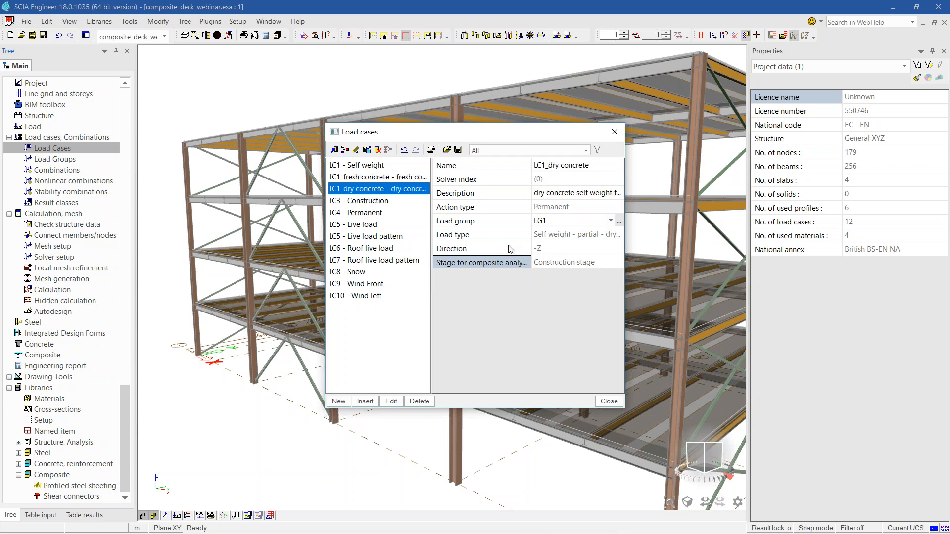
left_click(380, 202)
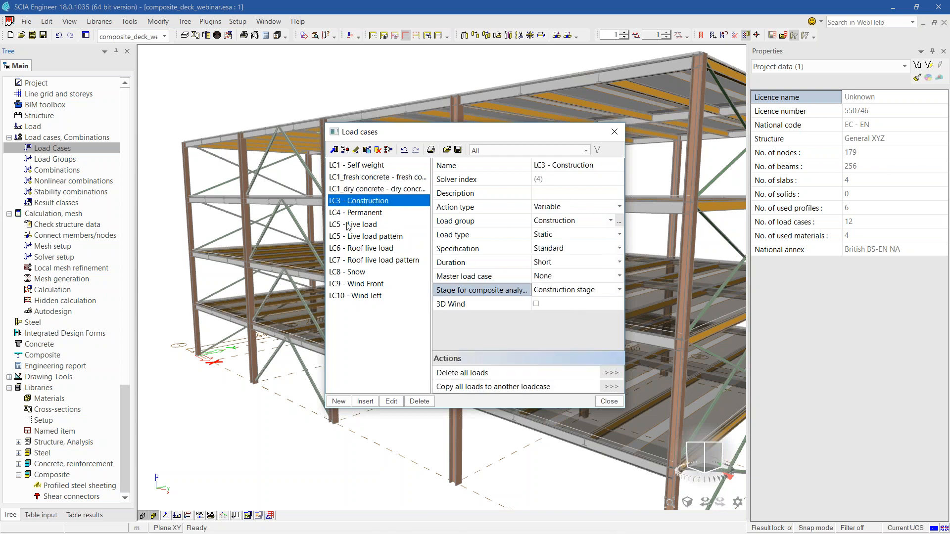
Check the composite analysis stage of load cases LC4 - Permanent through LC10 - Wind left, and close the load case manager.
left_click(357, 215)
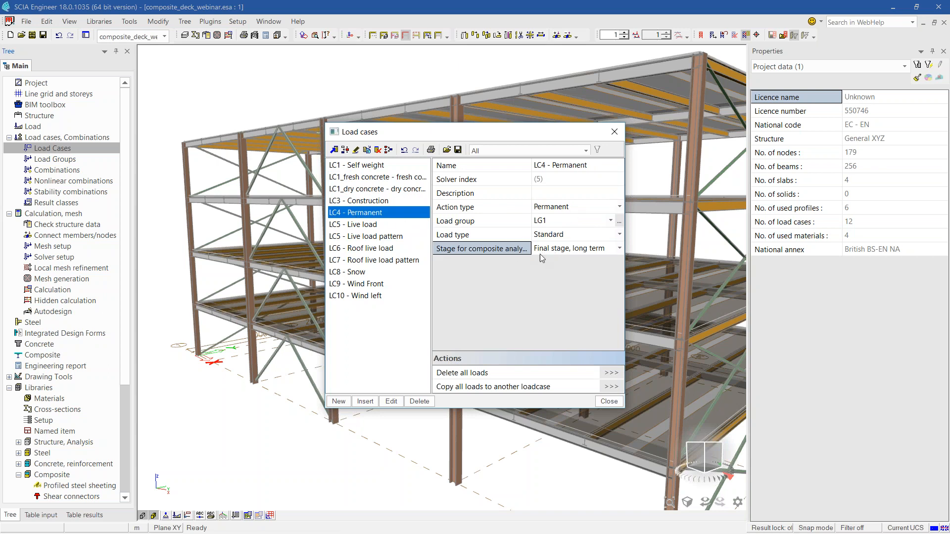
left_click(382, 227)
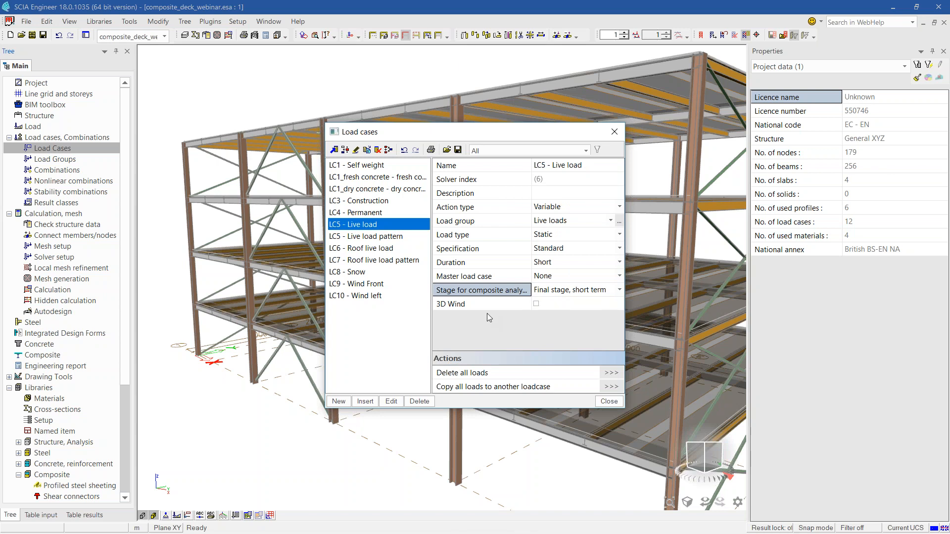
left_click(382, 214)
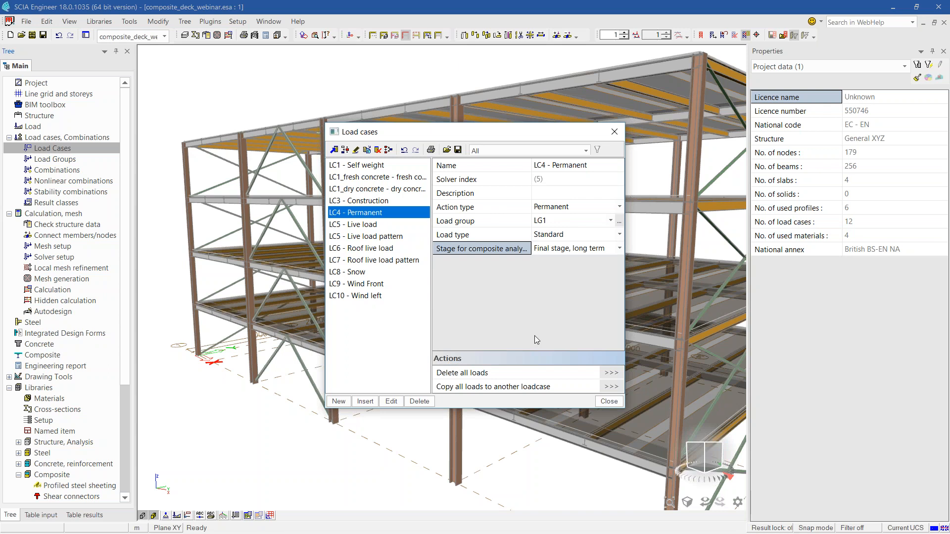
left_click(377, 226)
left_click(377, 237)
left_click(378, 249)
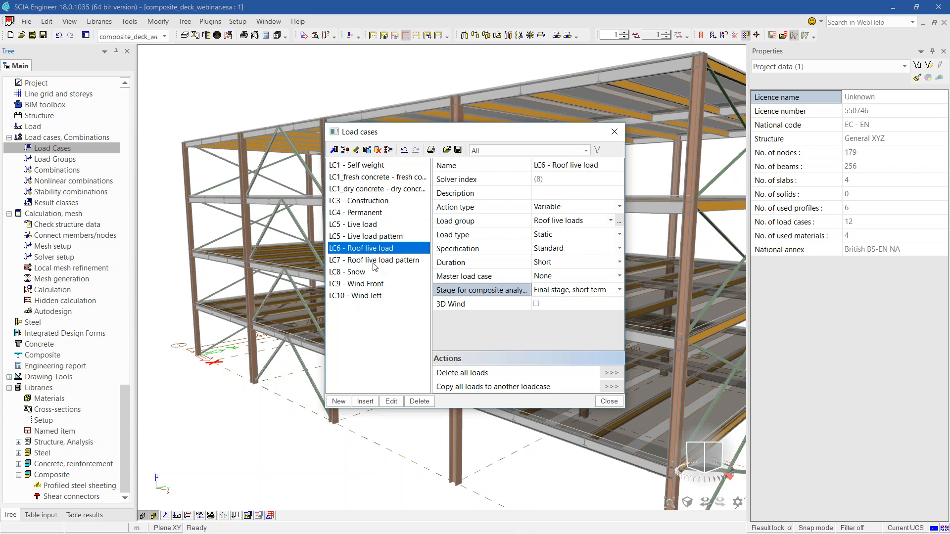
left_click(376, 262)
left_click(361, 283)
left_click(359, 272)
left_click(366, 295)
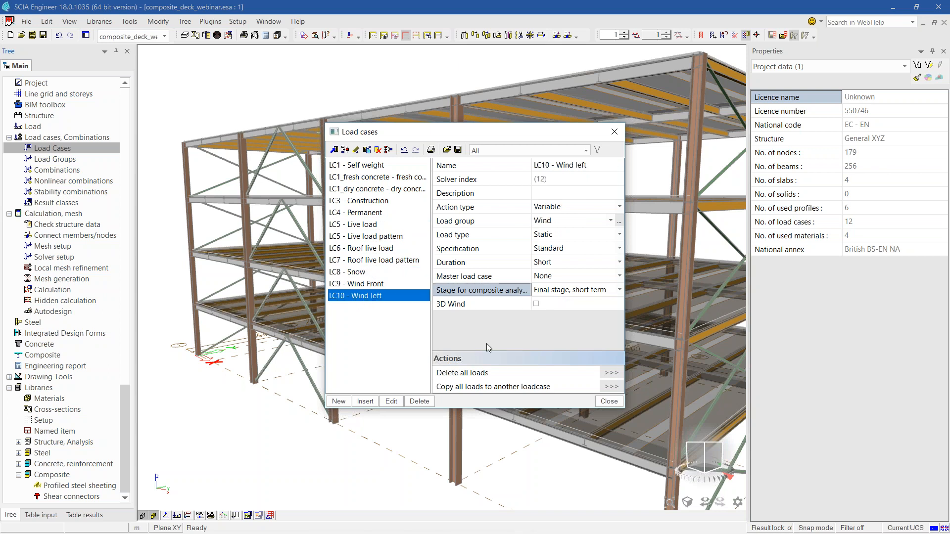
left_click(611, 402)
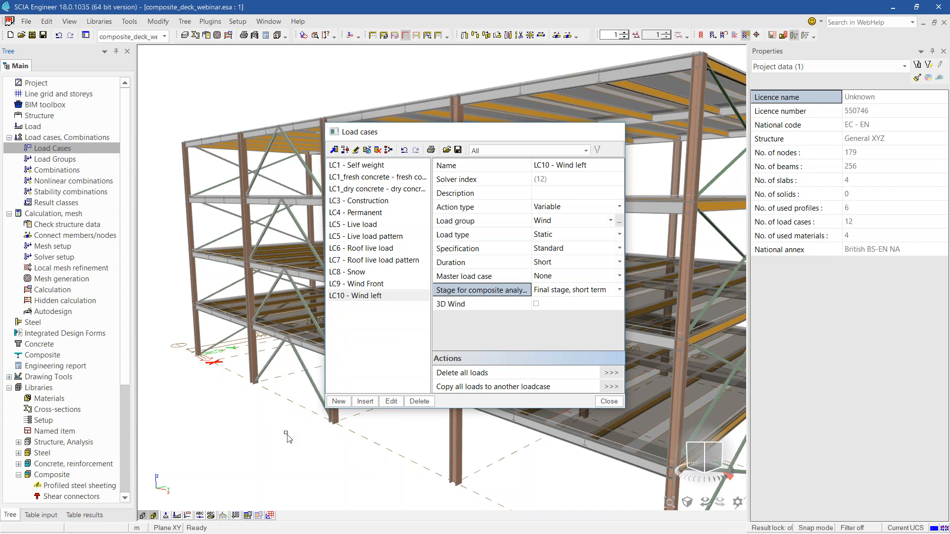
Review the load groups and the contents of combinations ULS-Set B-CS, ULS-Acc-FS and SLS-Char-FS.
left_click(55, 159)
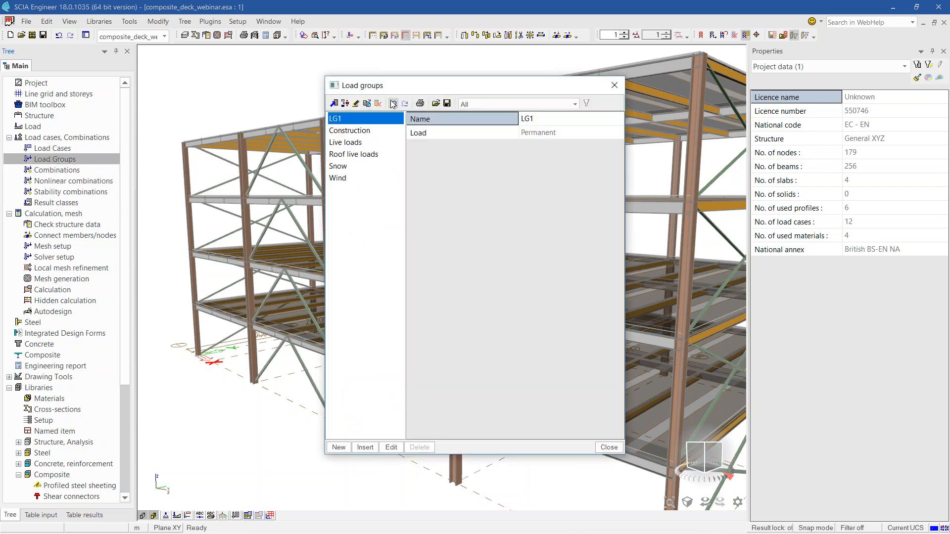
left_click(615, 85)
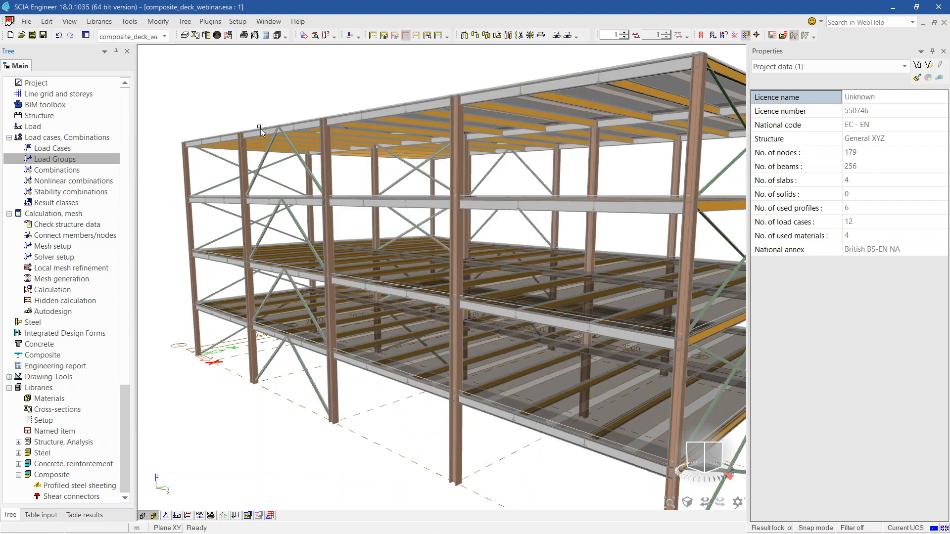
left_click(63, 171)
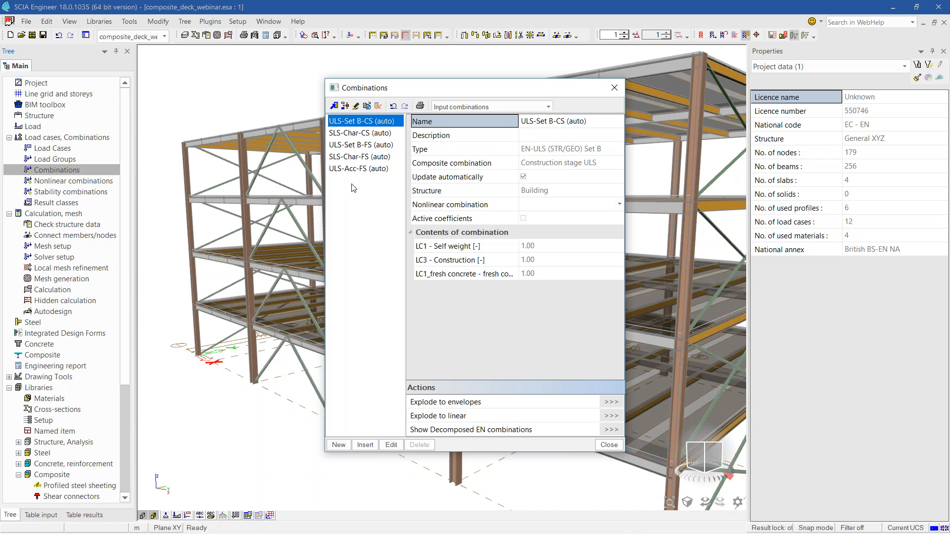
left_click(348, 170)
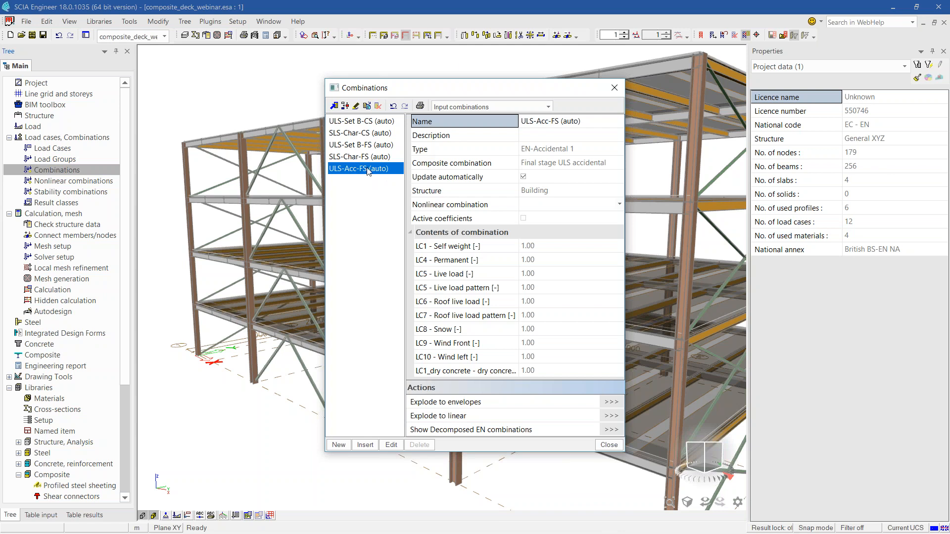
left_click(365, 158)
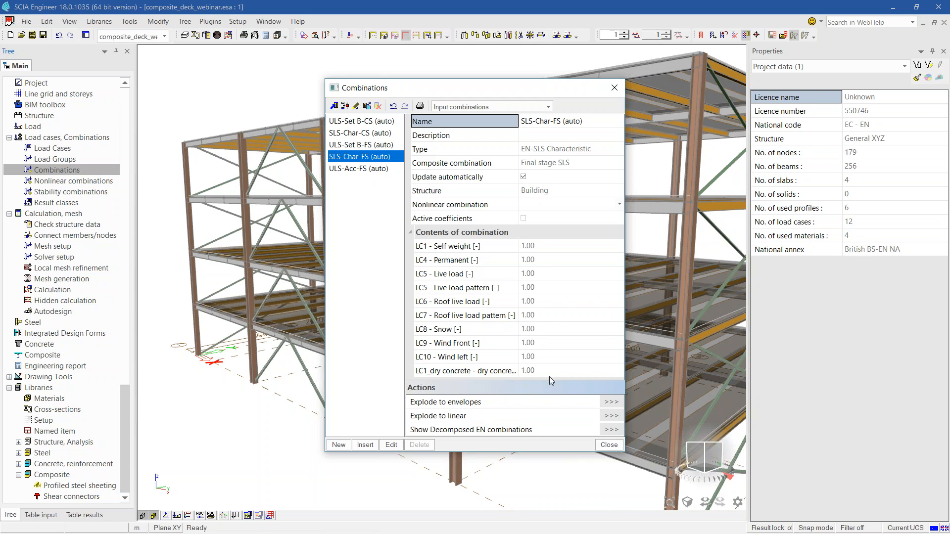
left_click(608, 446)
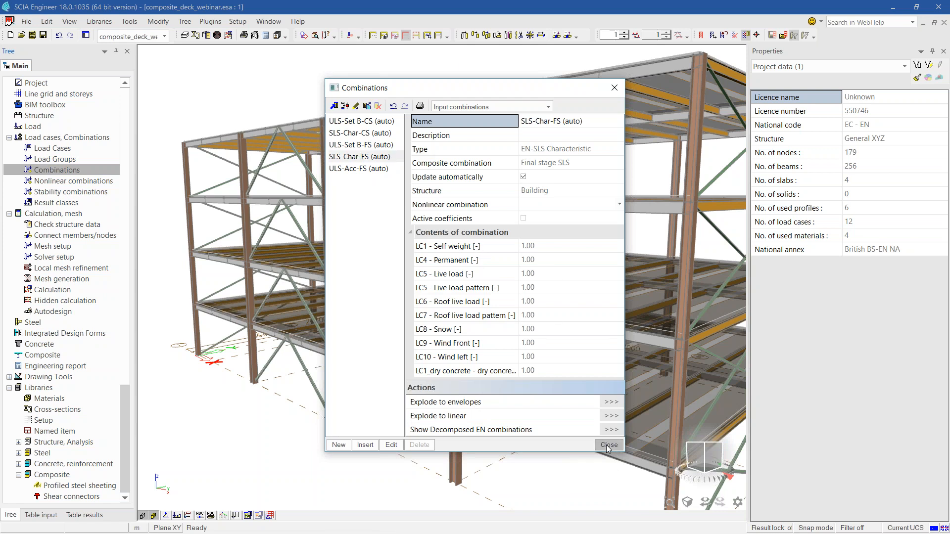
Review the combinations listed in the Composite design result class and close the result classes manager.
left_click(52, 202)
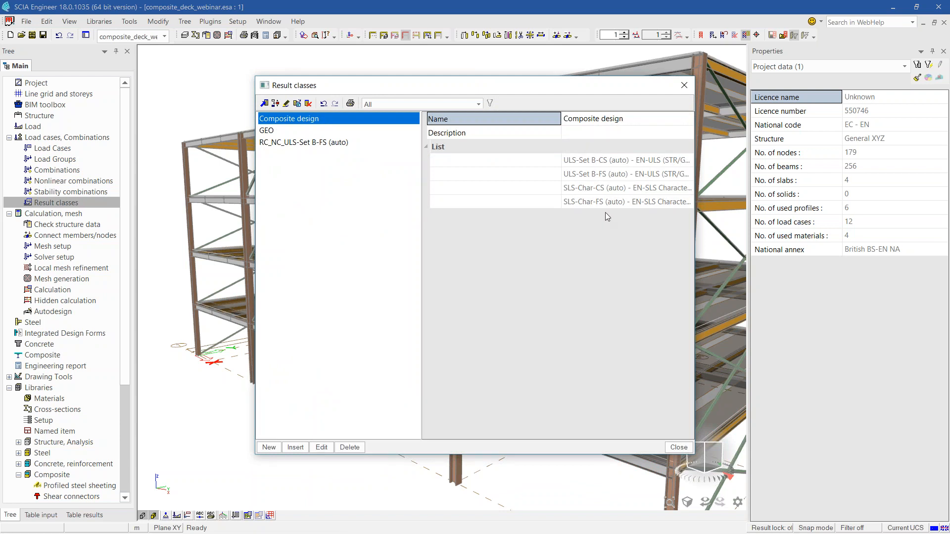
left_click(685, 449)
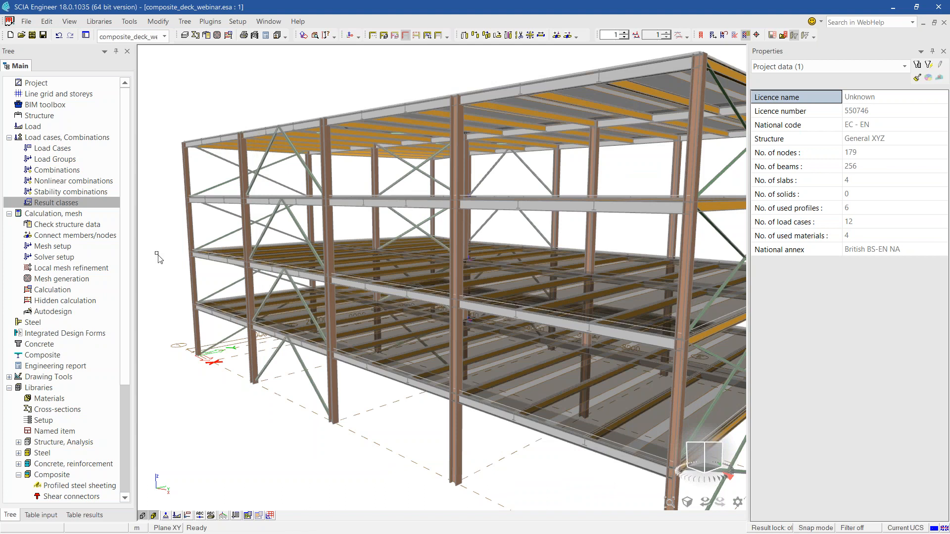
Run the linear analysis for the 12 load cases and close the end-of-analysis report.
left_click(228, 35)
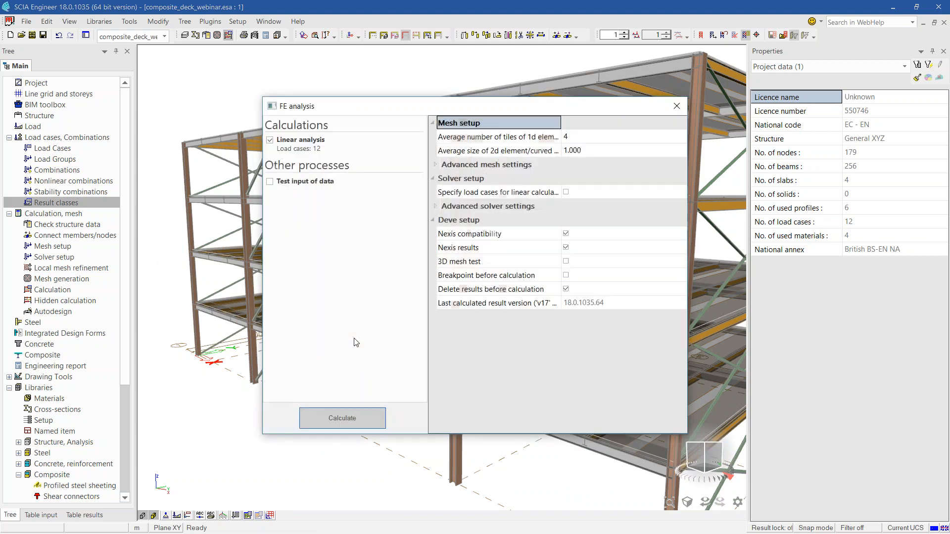
left_click(344, 418)
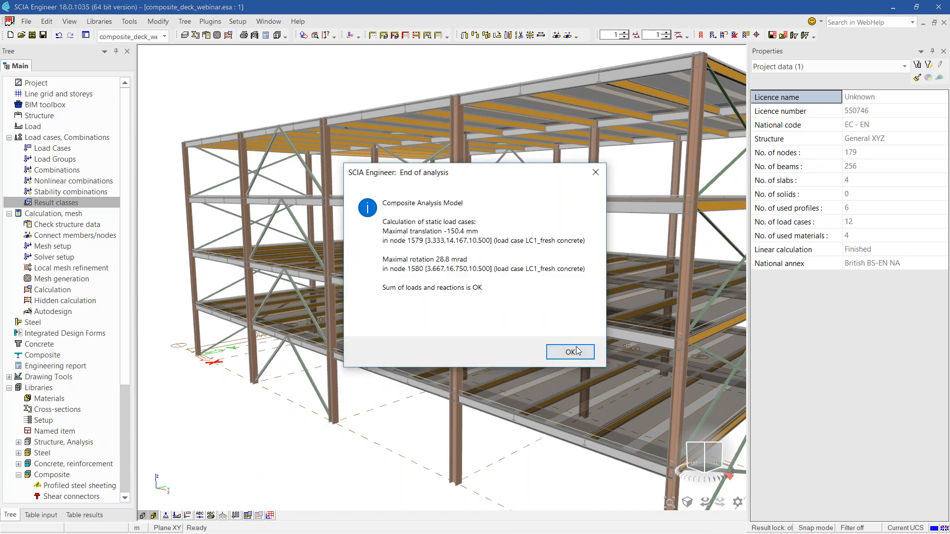
left_click(569, 352)
Select a secondary composite beam on the lowest floor and extend the selection to all members with the same cross-section.
scroll(370, 379, "down", 3)
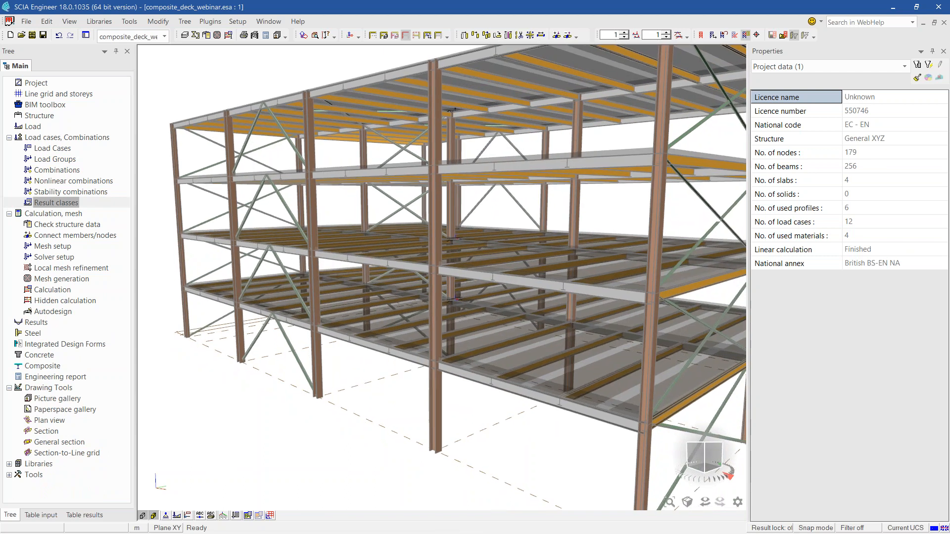
scroll(371, 379, "up", 2)
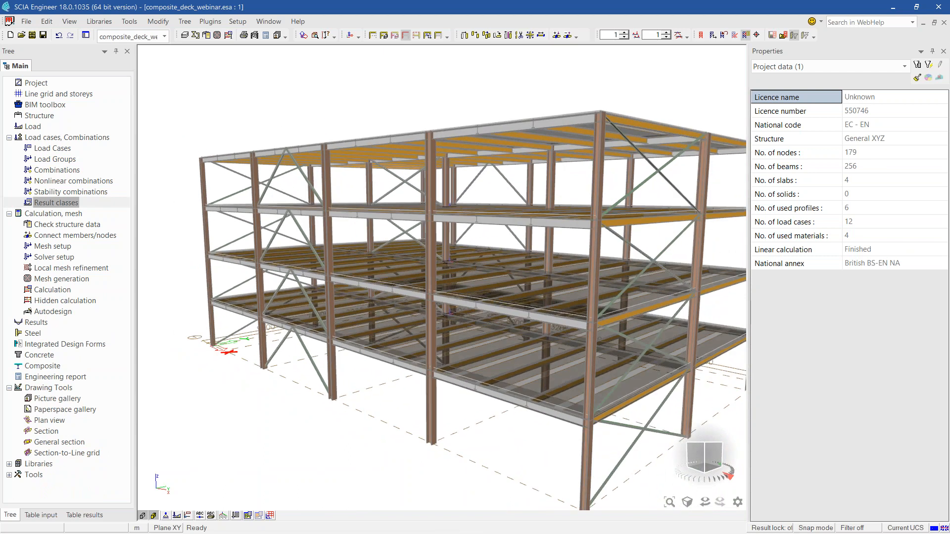
left_click(512, 373)
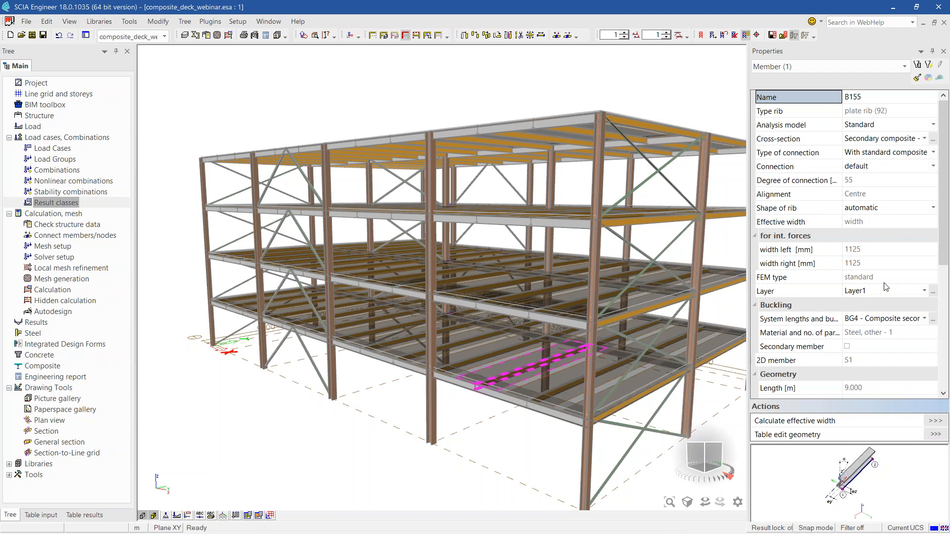
left_click(799, 320)
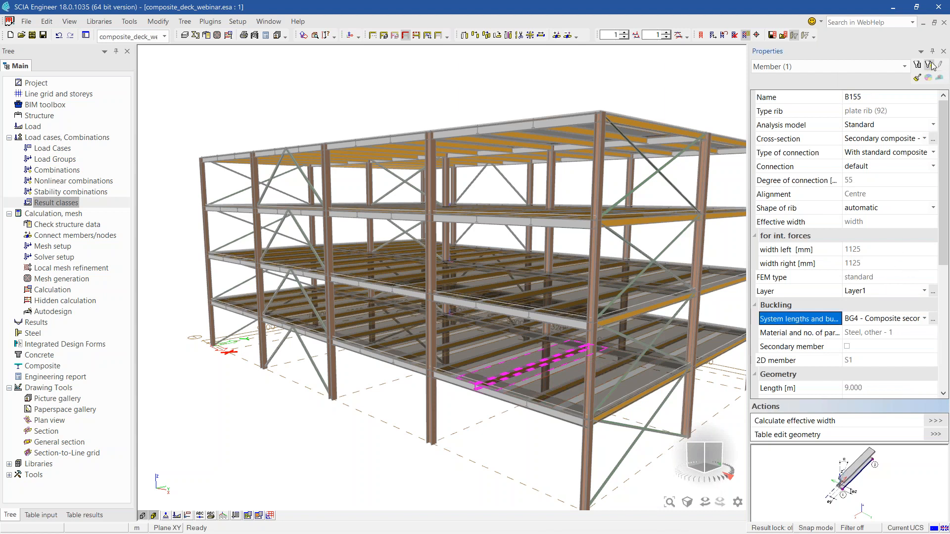
left_click(806, 129)
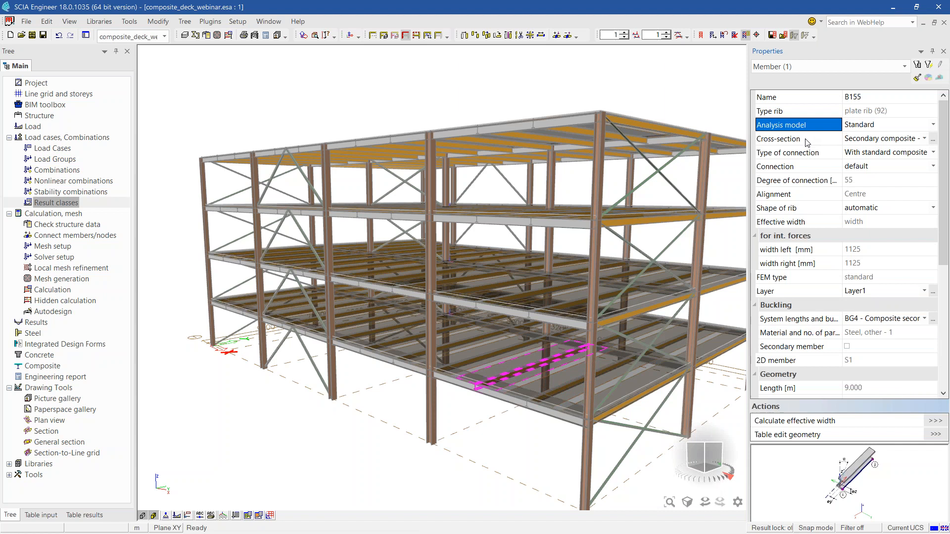
left_click(805, 138)
left_click(934, 69)
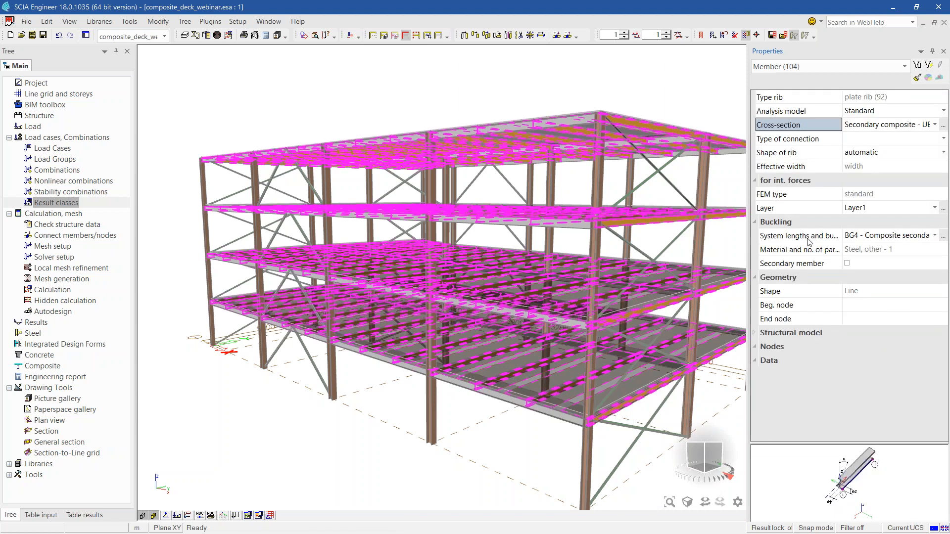
Review the system lengths and buckling settings of BG4 - Composite secondary and leave them without saving.
left_click(944, 236)
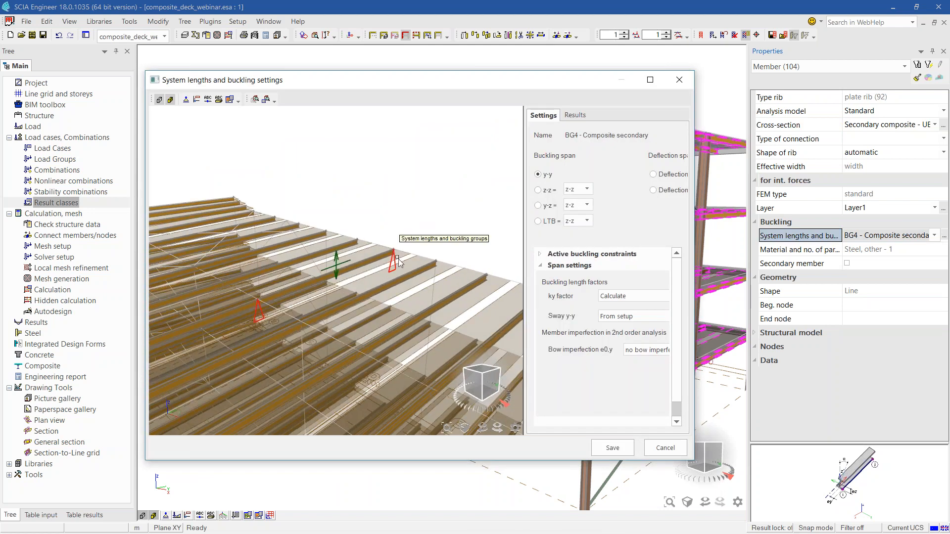
scroll(406, 213, "down", 4)
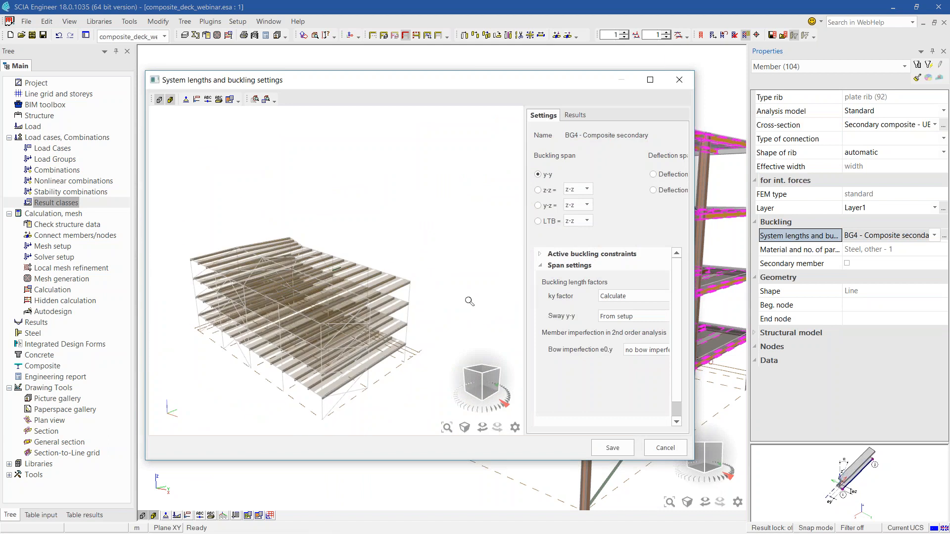
right_click_drag(467, 300, 460, 309, "ctrl")
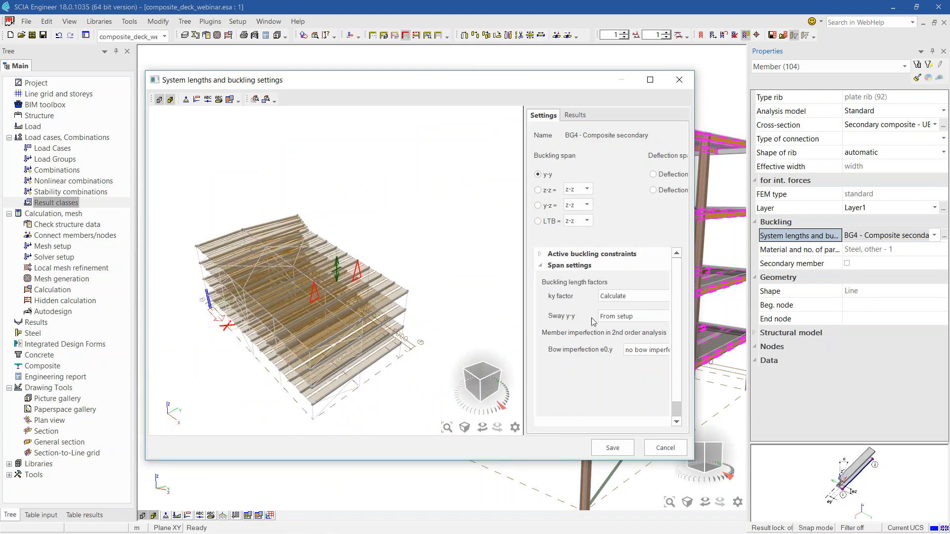
left_click(666, 448)
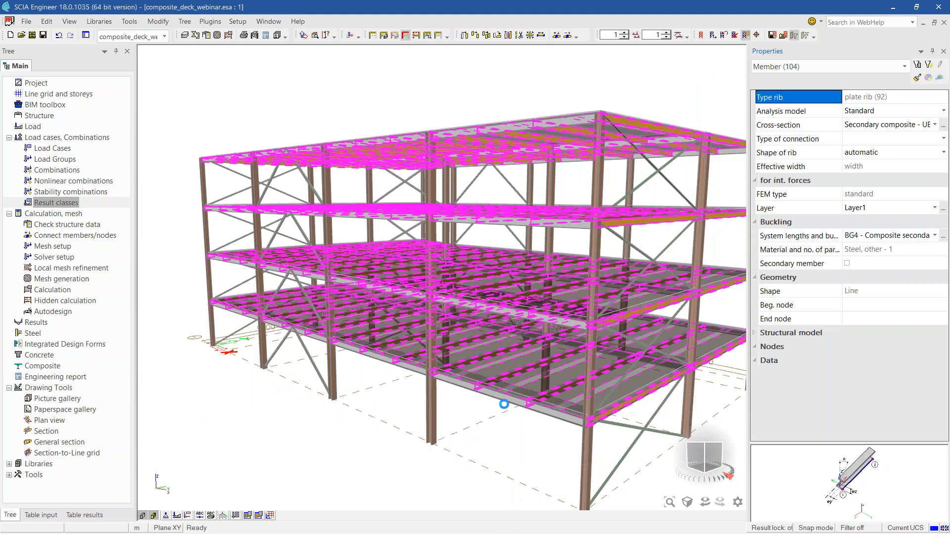
Select only the primary edge beam B104, review its BG5 - Composite primary buckling settings and restraints, and leave without saving.
key("Escape")
left_click(504, 403)
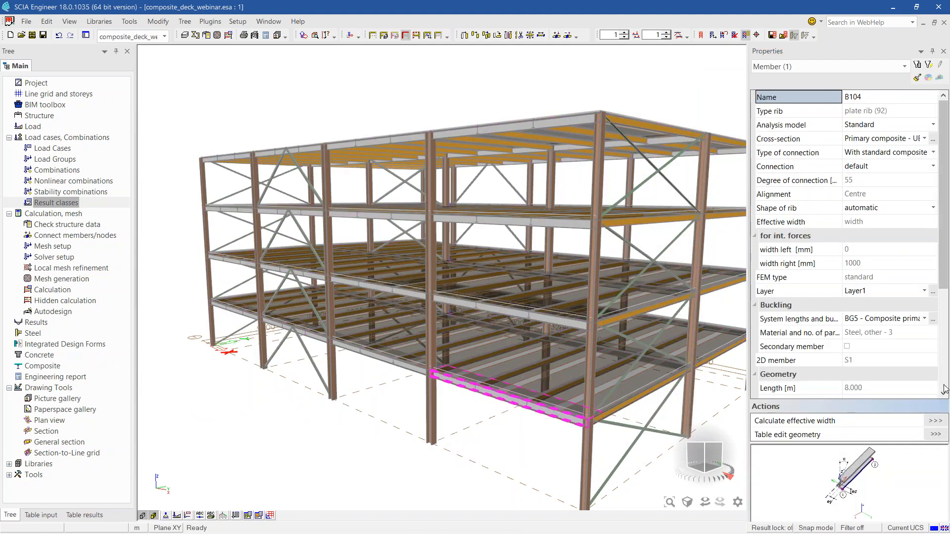
left_click(934, 320)
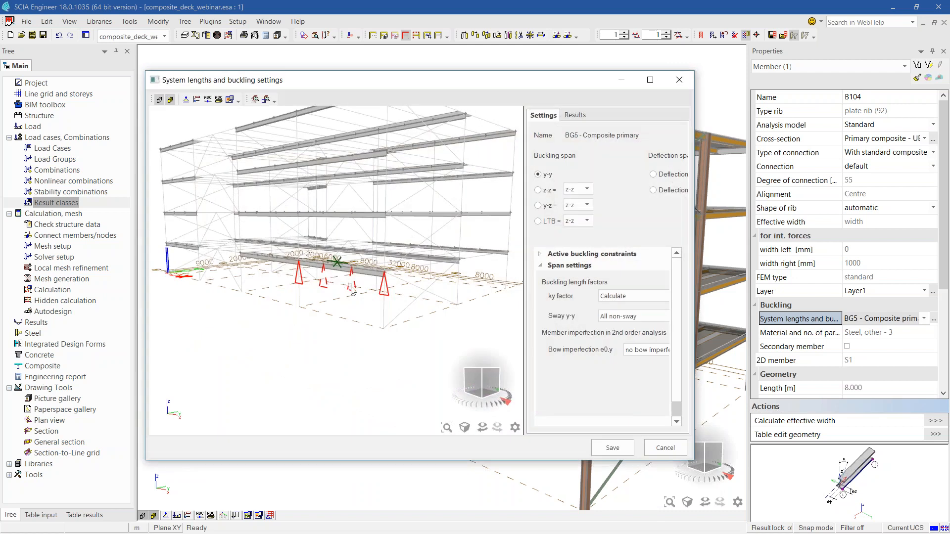
scroll(317, 310, "up", 2)
right_click_drag(357, 337, 358, 349, "ctrl")
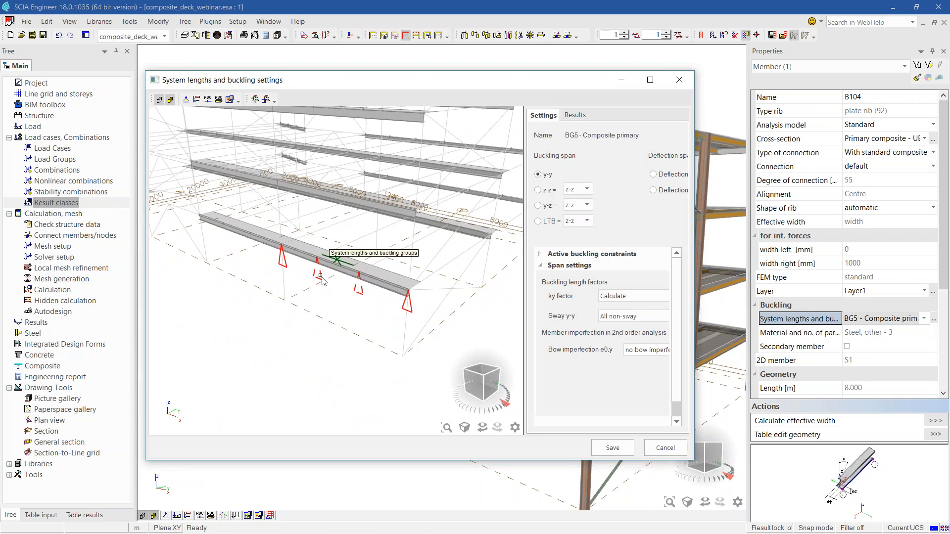
scroll(375, 335, "down", 3)
middle_click_drag(375, 335, 378, 358)
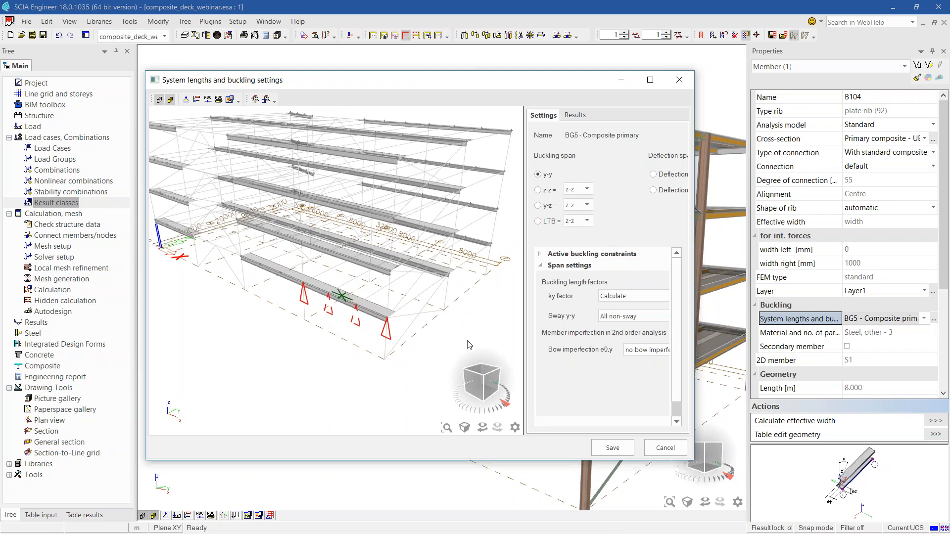
left_click(673, 452)
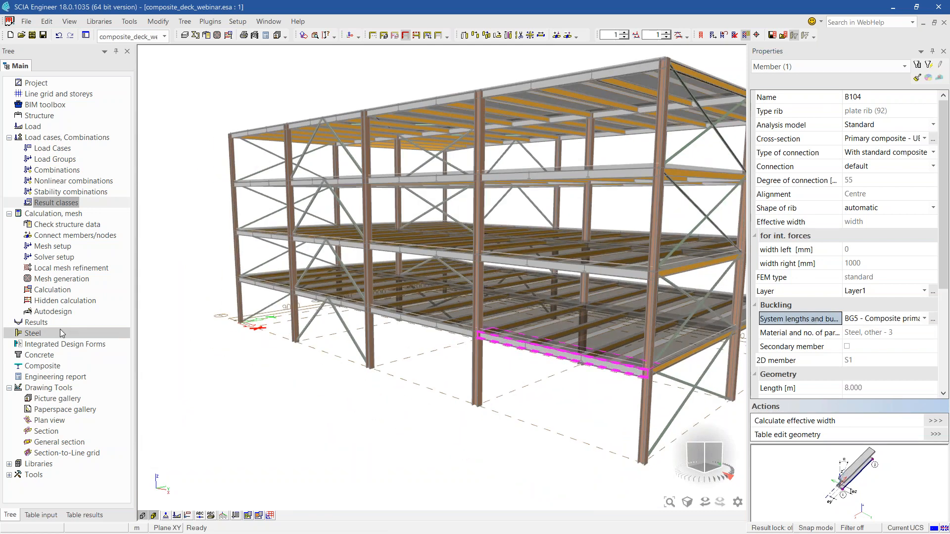
Open the results and show only the lowest storey, with its floor, columns and bracing, then clear the selection.
left_click(55, 322)
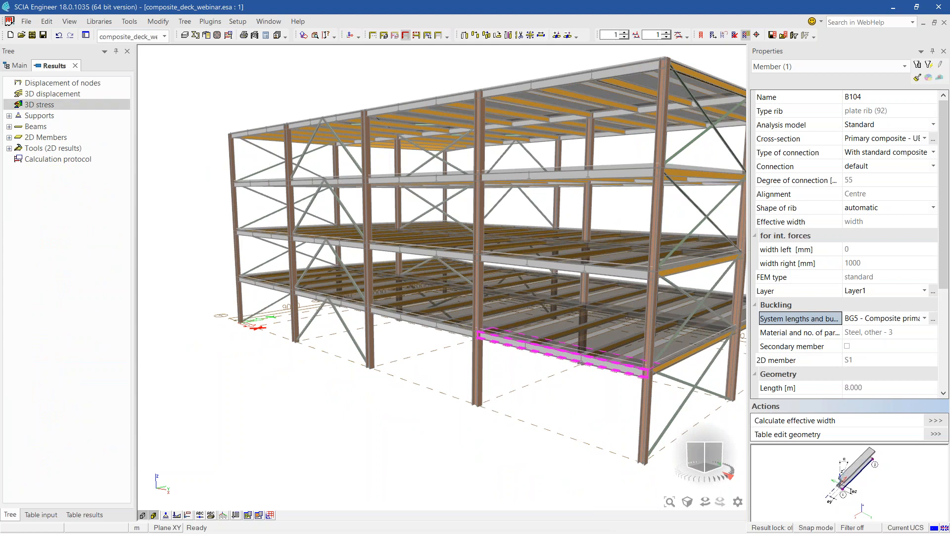
left_click(700, 463)
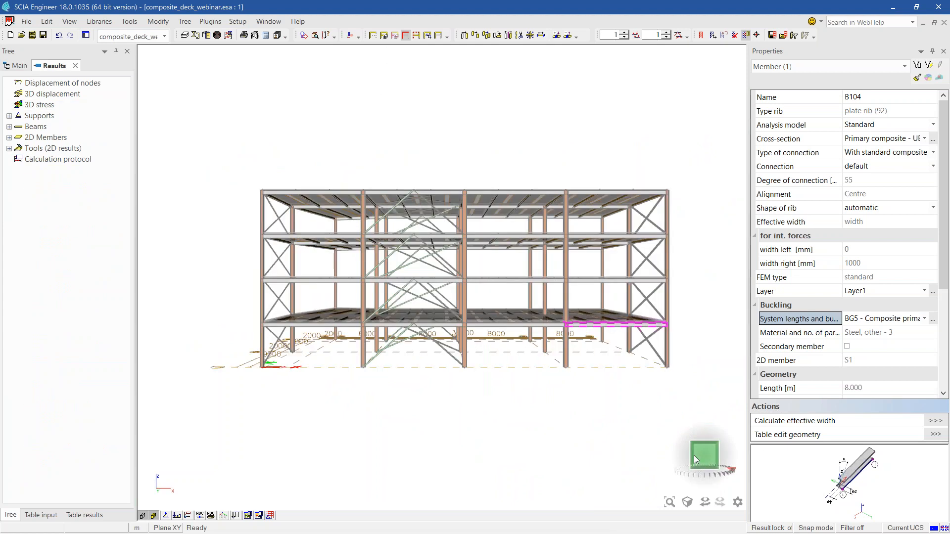
left_click_drag(448, 405, 693, 411)
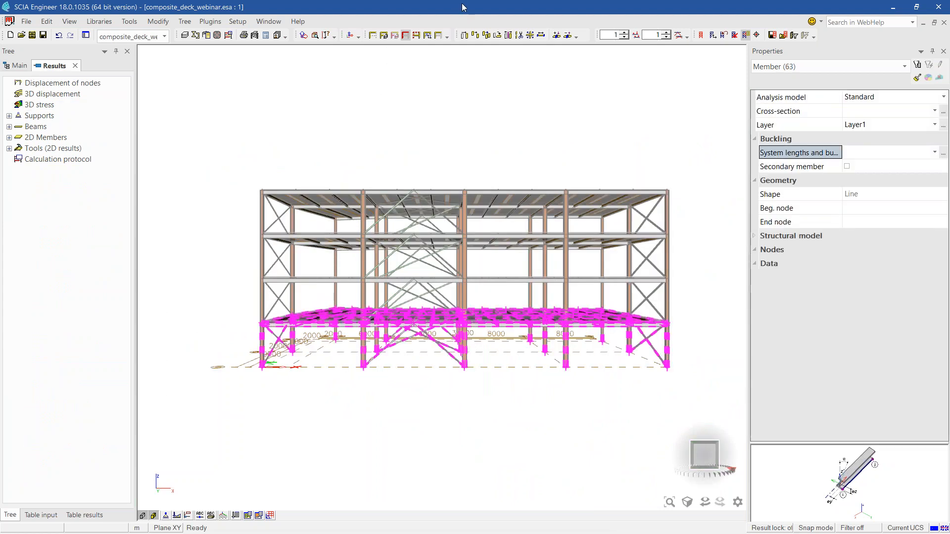
left_click(406, 35)
right_click_drag(550, 450, 537, 497, "ctrl")
key("Escape")
Open the 1D internal forces results for beams and hide the columns and bracing beneath the floor.
left_click(33, 126)
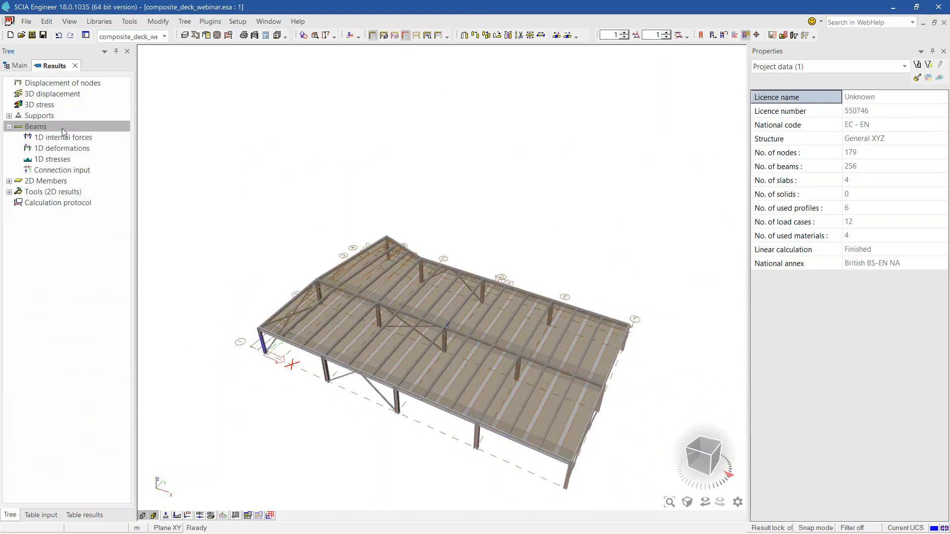
left_click(57, 138)
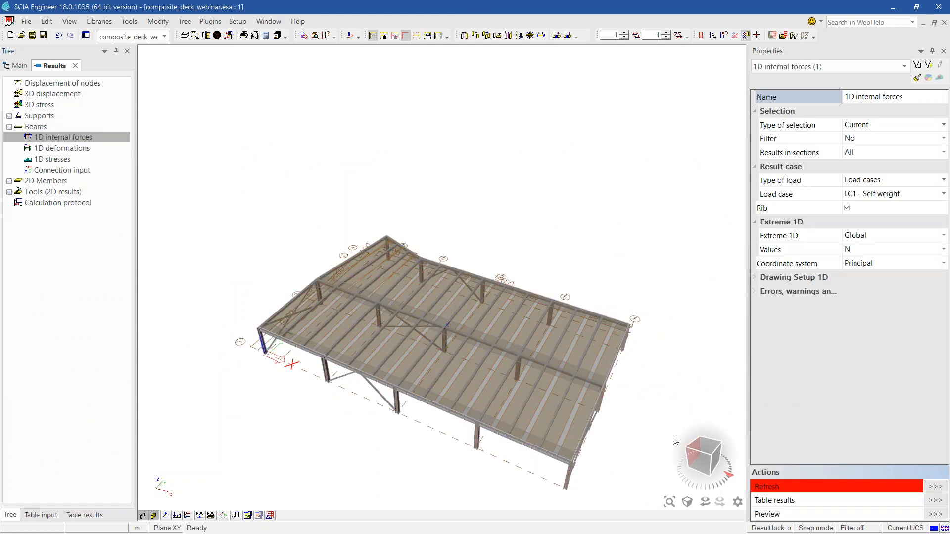
left_click(694, 459)
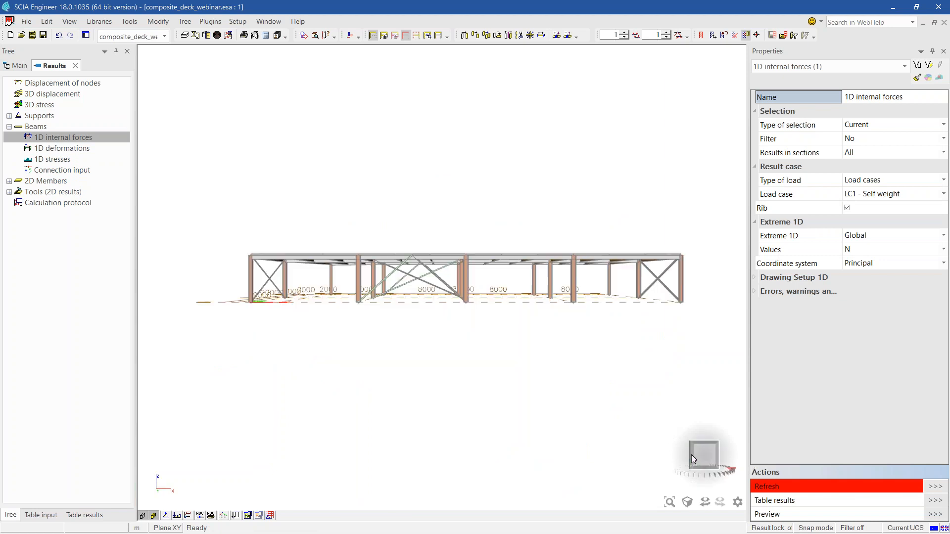
left_click_drag(735, 357, 226, 274)
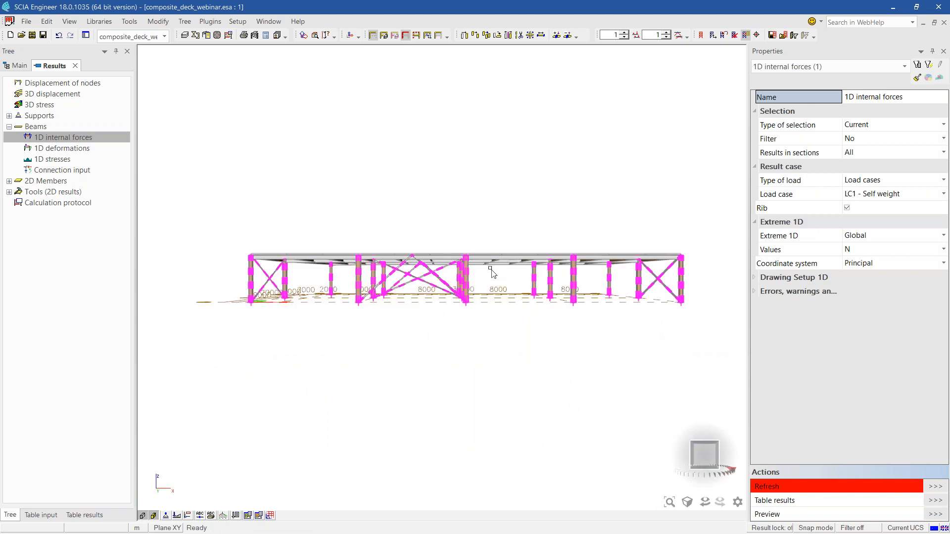
left_click(416, 35)
right_click_drag(548, 375, 528, 399, "ctrl")
Set the 1D internal forces to all members and the Composite design result class, and refresh the results.
left_click(893, 131)
left_click(886, 132)
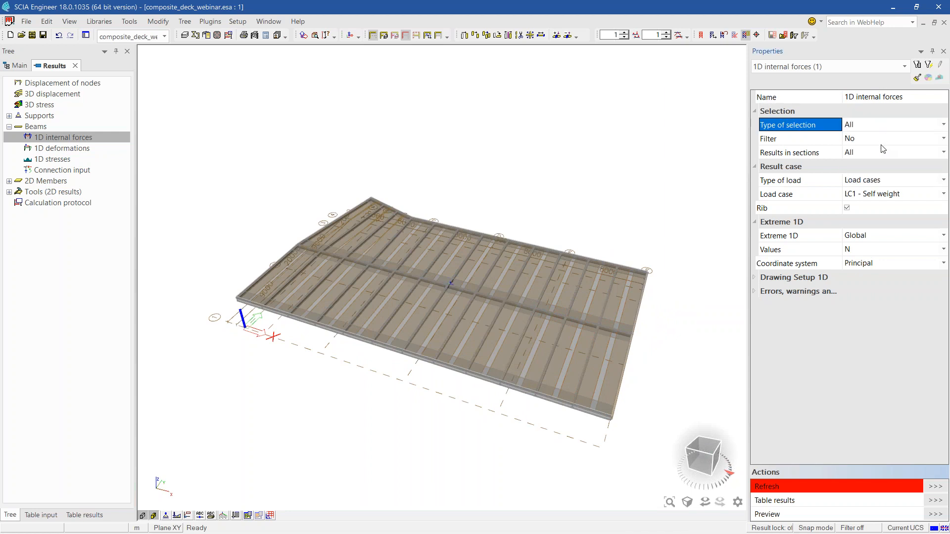
left_click(881, 180)
left_click(874, 212)
left_click(873, 195)
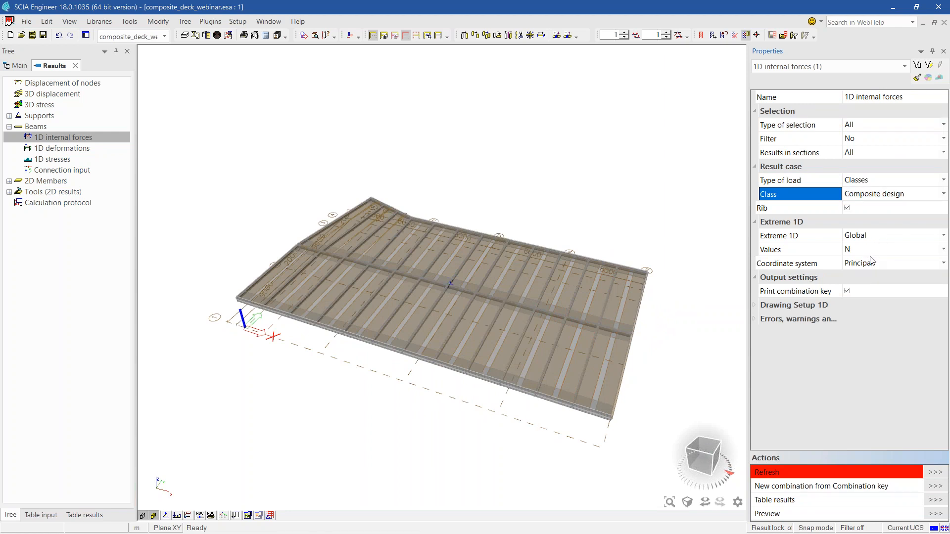
left_click(933, 472)
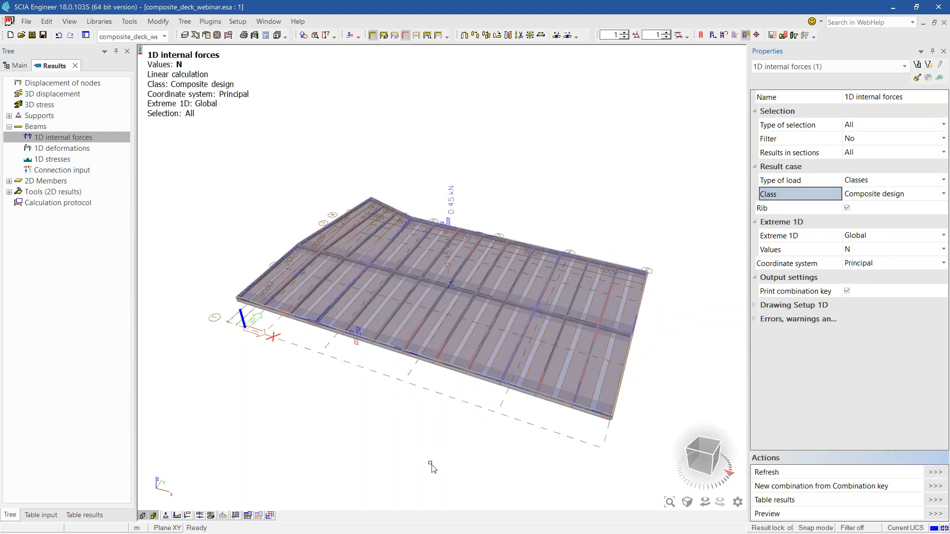
Display the M_y bending moments on the floor beams and inspect the diagrams along the secondary and primary beams.
right_click_drag(429, 466, 418, 465, "ctrl")
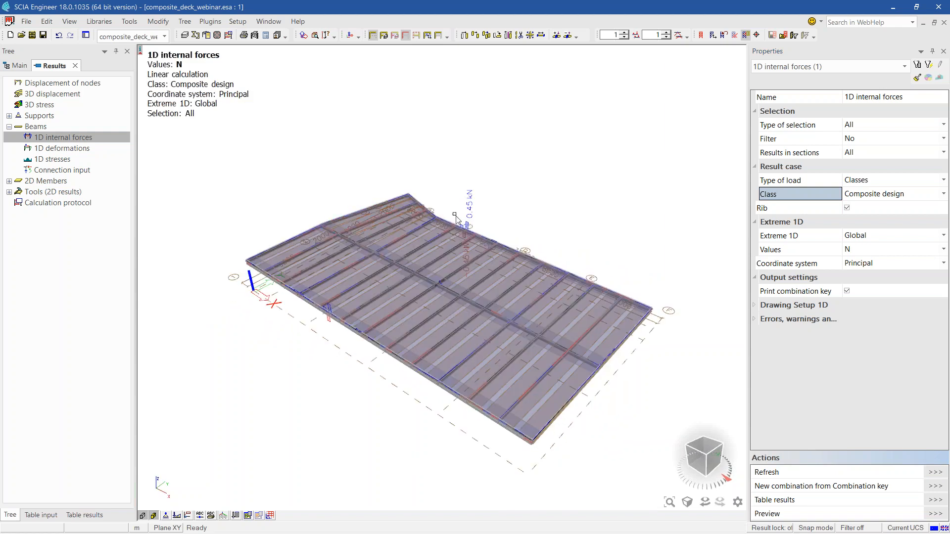
scroll(635, 221, "up", 3)
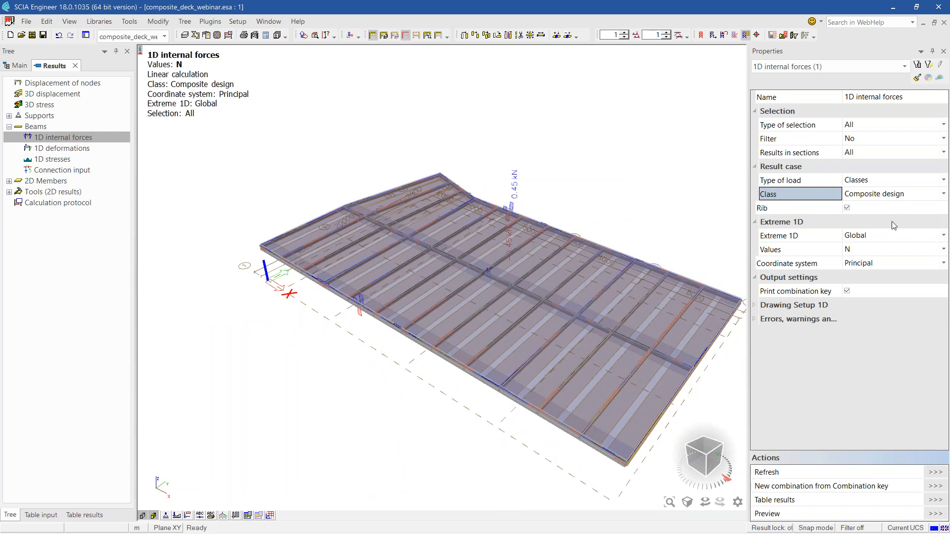
left_click(878, 249)
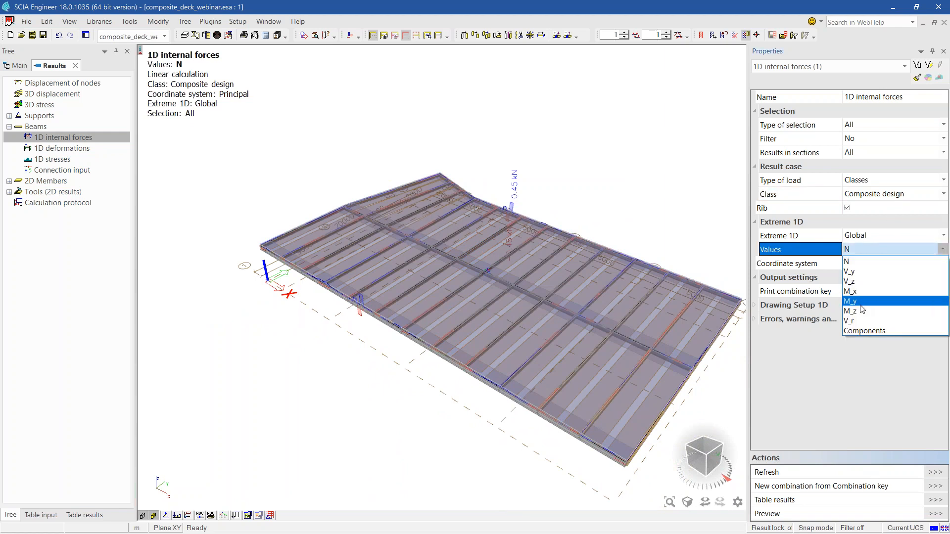
left_click(861, 302)
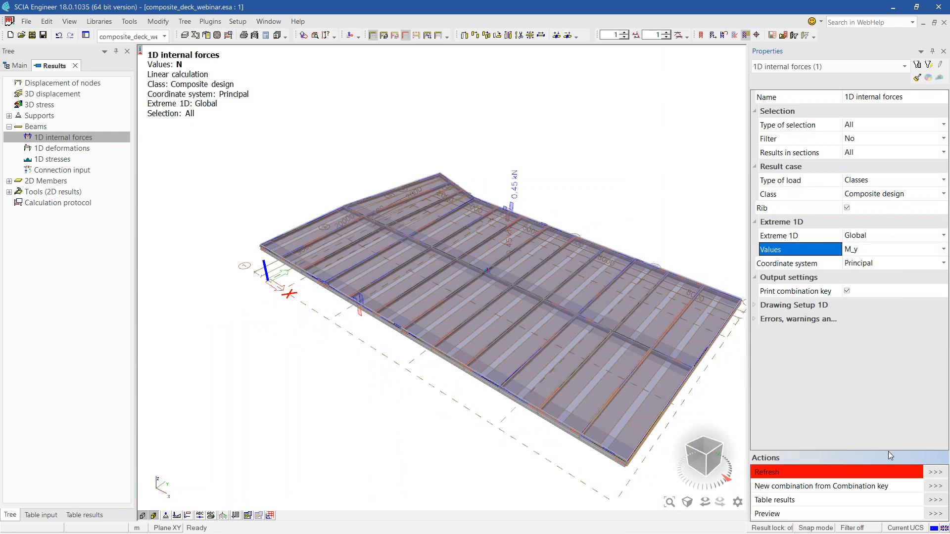
left_click(938, 473)
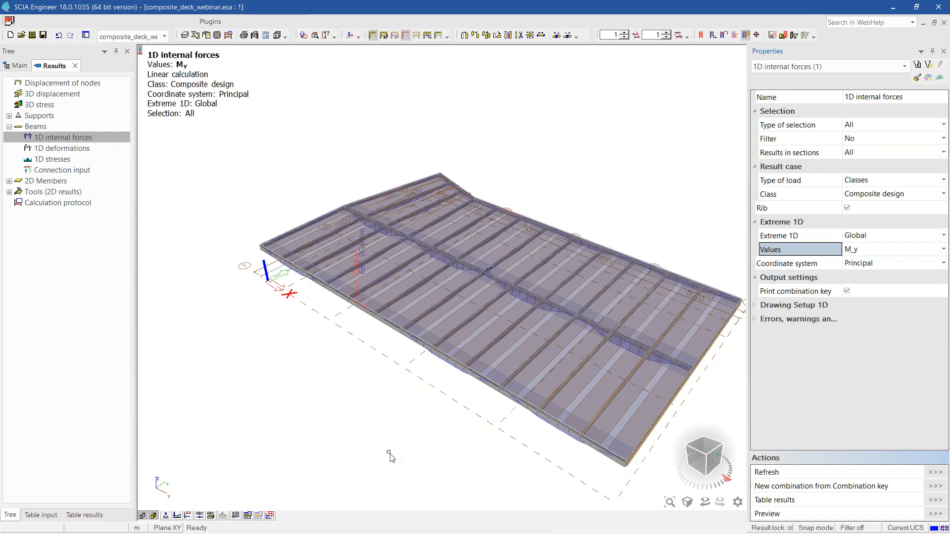
right_click_drag(539, 285, 564, 367, "ctrl+shift")
scroll(429, 292, "up", 4)
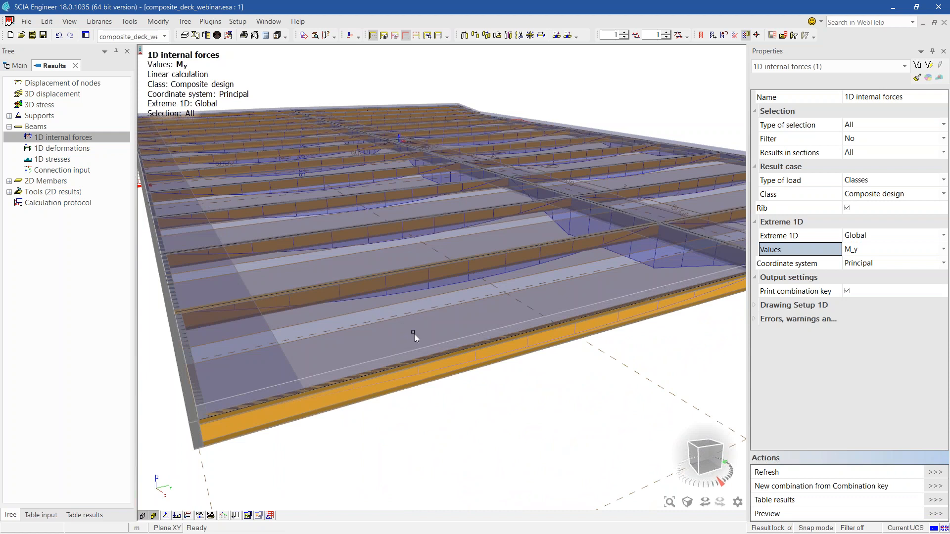
scroll(429, 331, "down", 3)
right_click_drag(509, 402, 516, 382, "ctrl")
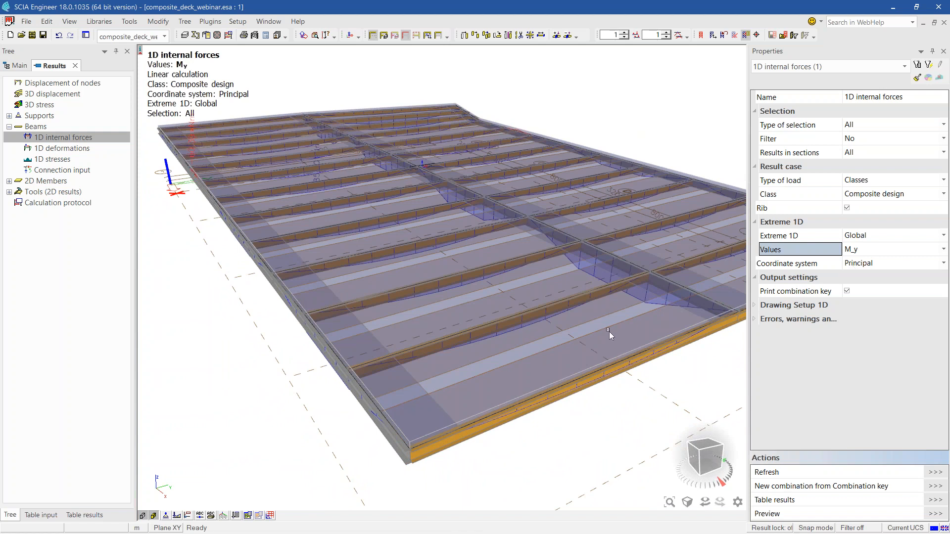
right_click_drag(609, 332, 605, 331, "shift")
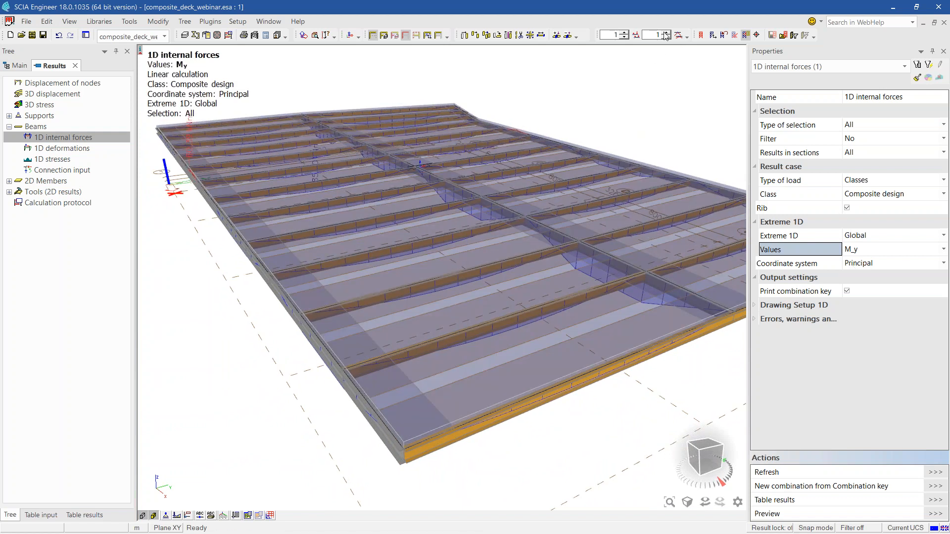
Set Extreme 1D to Member for the M_y beam bending moments and refresh the results.
right_click_drag(651, 322, 593, 372, "ctrl")
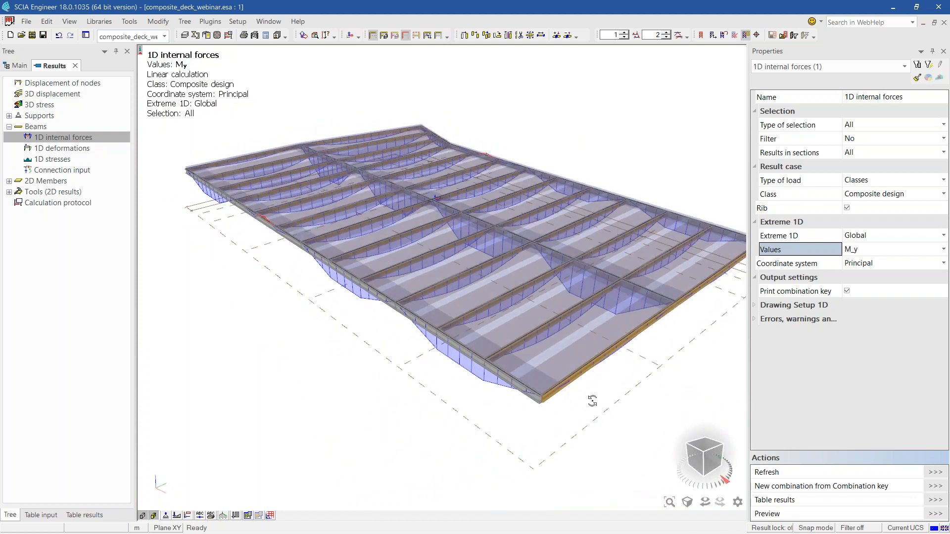
left_click(872, 240)
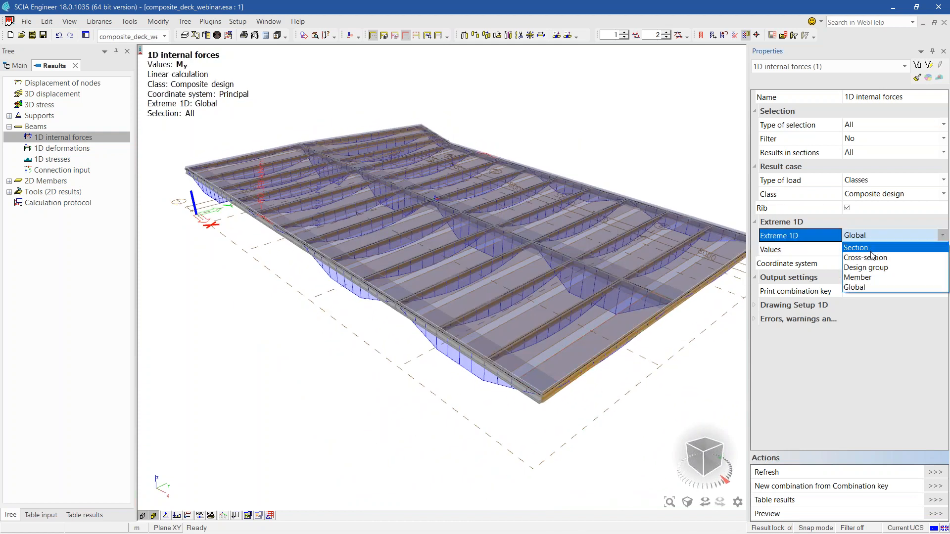
left_click(863, 284)
left_click(928, 474)
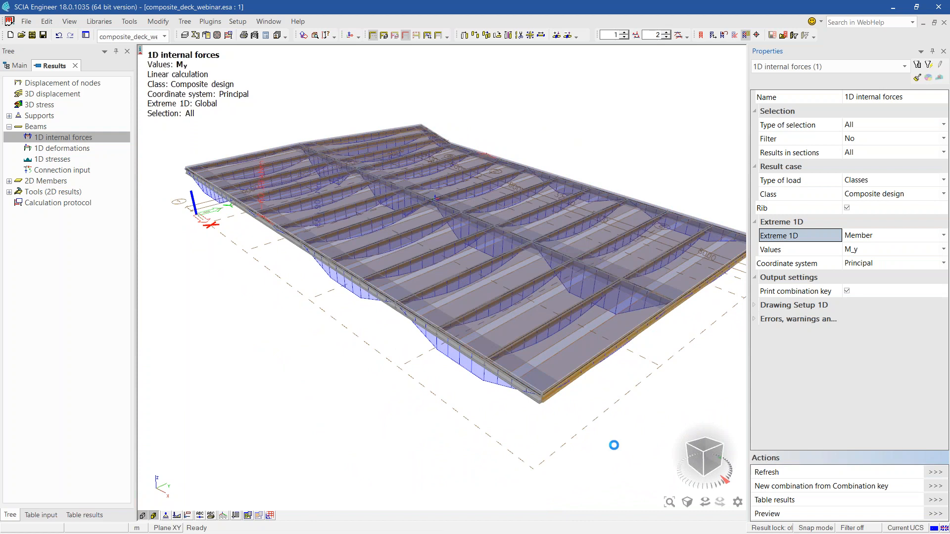
mouse_move(580, 465)
right_mouse_down("ctrl")
mouse_move(562, 463)
mouse_move(576, 455)
right_mouse_up("ctrl")
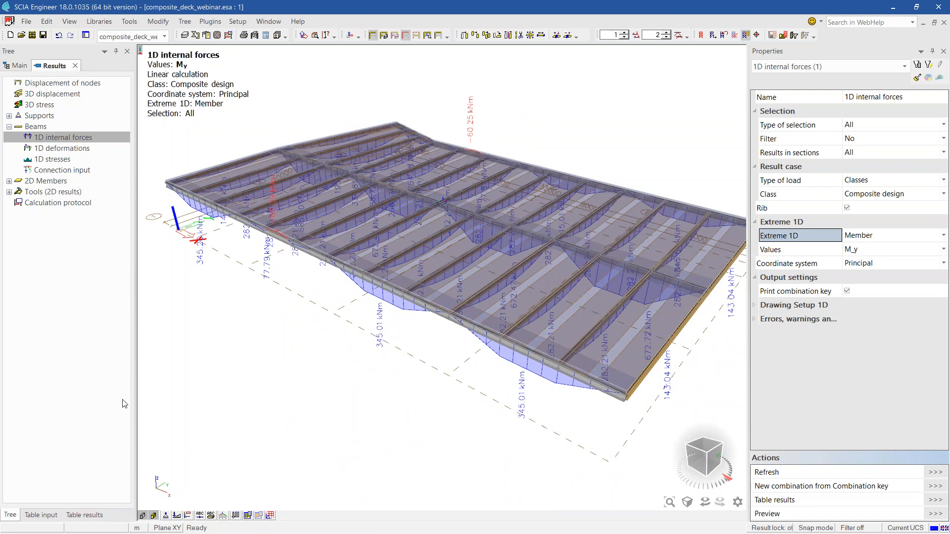
Close the results, switch to the Composite design tools and show the whole structure again.
left_click(75, 65)
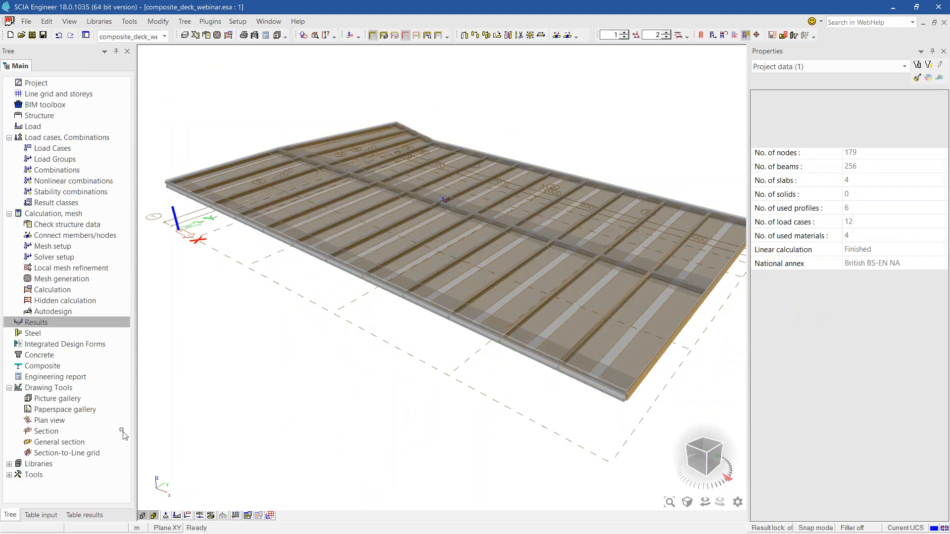
left_click(61, 366)
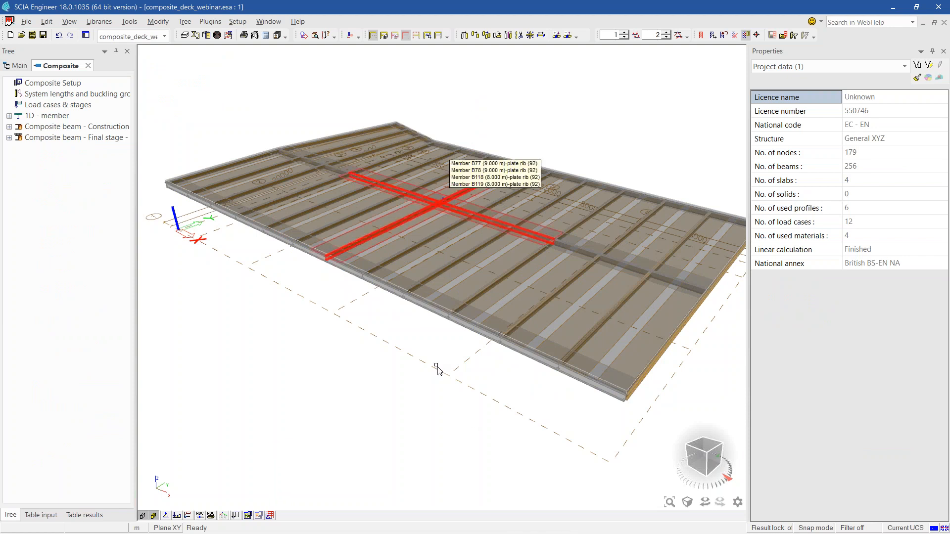
right_click_drag(425, 394, 425, 404, "ctrl")
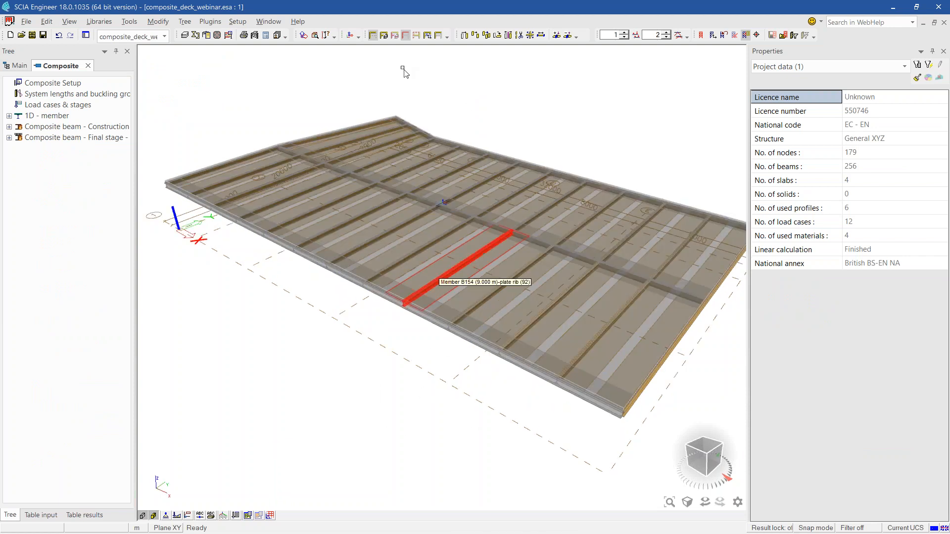
left_click(373, 36)
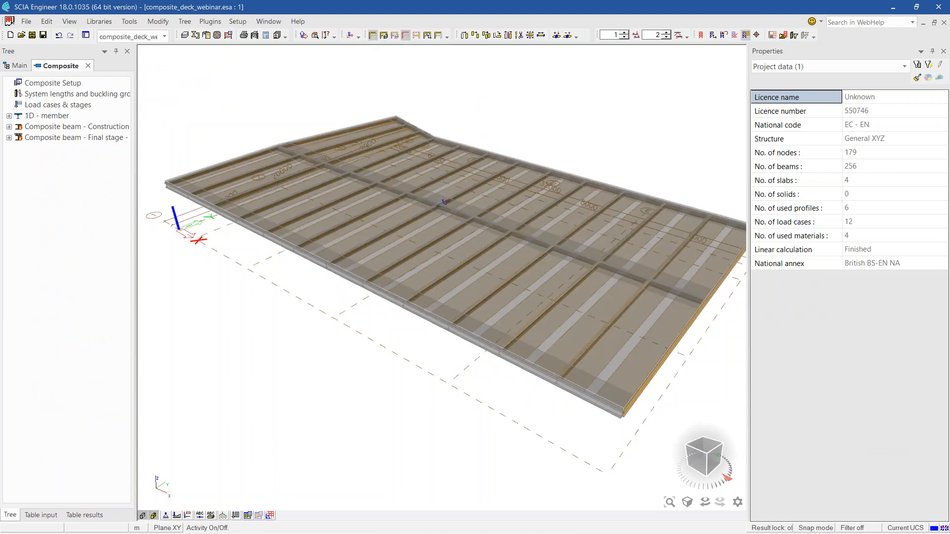
right_click_drag(424, 470, 431, 468, "ctrl")
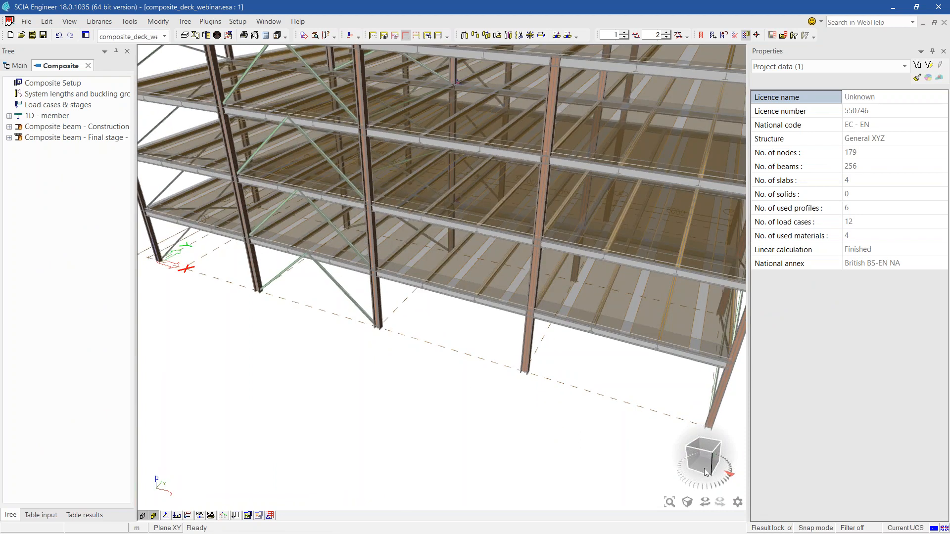
Show only the lowest storey with its floor, columns and bracing, then clear the selection.
left_click(699, 462)
left_click_drag(459, 386, 795, 403)
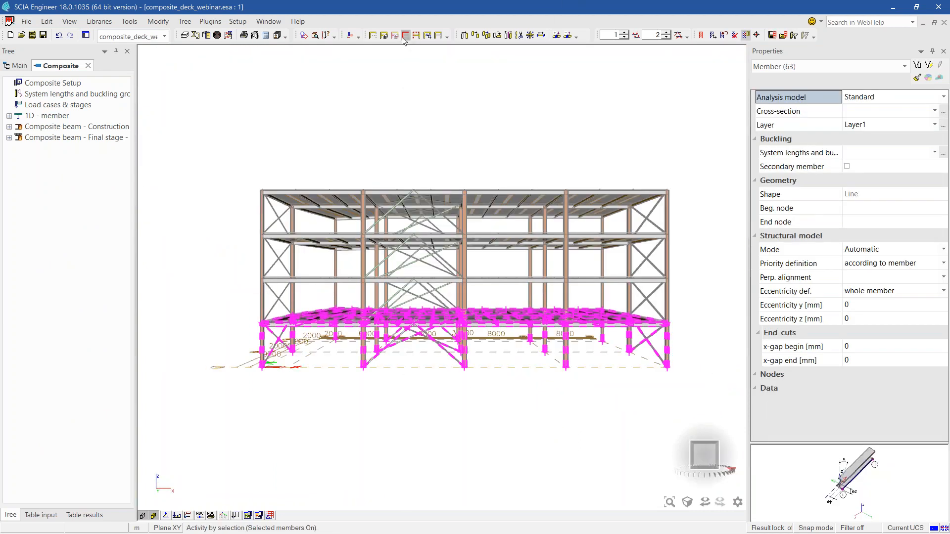
left_click(405, 35)
right_click_drag(539, 395, 537, 400, "ctrl")
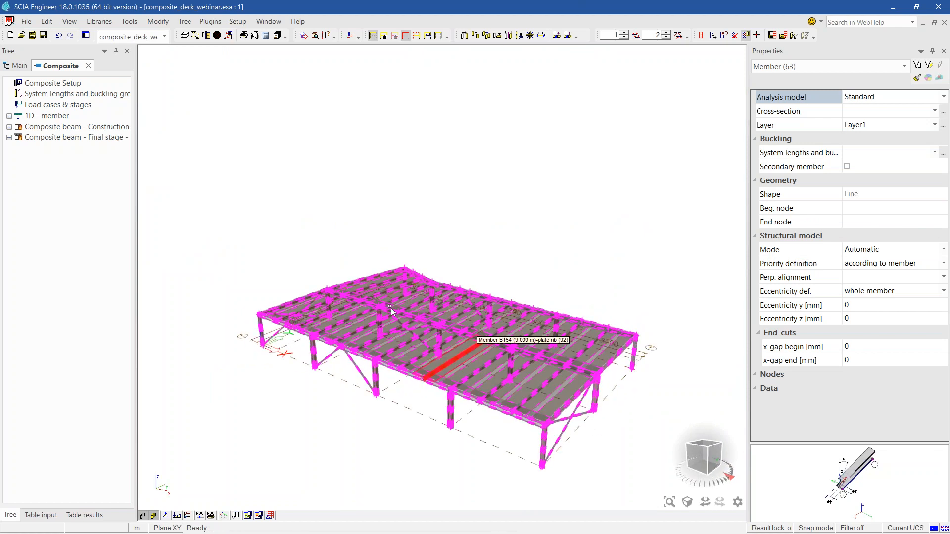
key("Escape")
right_click_drag(539, 220, 541, 226, "ctrl")
middle_click_drag(546, 221, 557, 175)
scroll(551, 201, "up", 1)
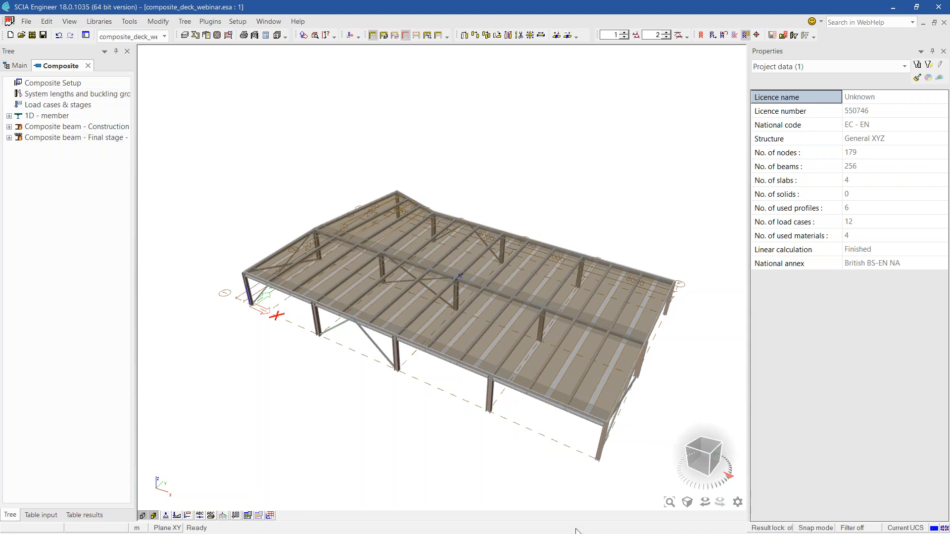
Turn on the result lock for the calculated model.
left_click(767, 528)
scroll(257, 398, "up", 2)
middle_click_drag(326, 437, 325, 380)
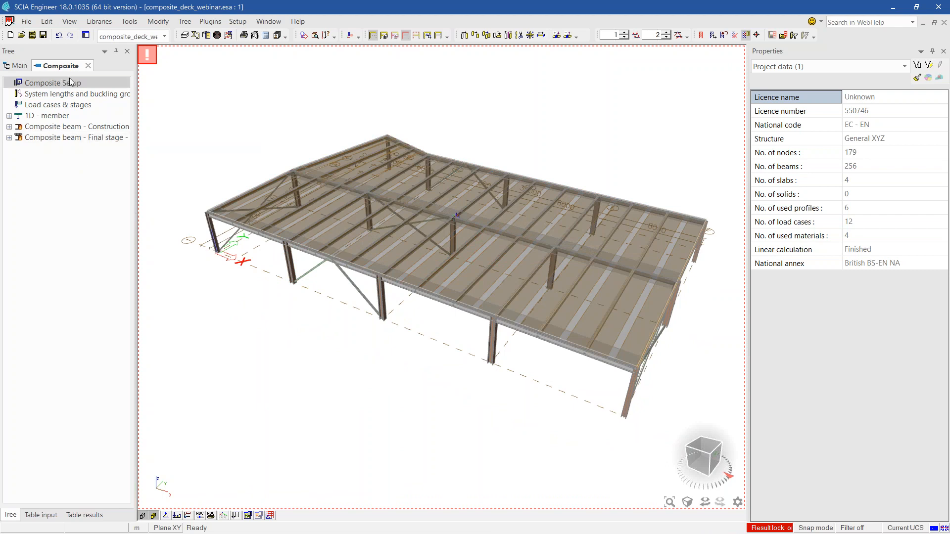
Widen the side pane by way of the table results view, then return to the Composite tree.
left_click(84, 514)
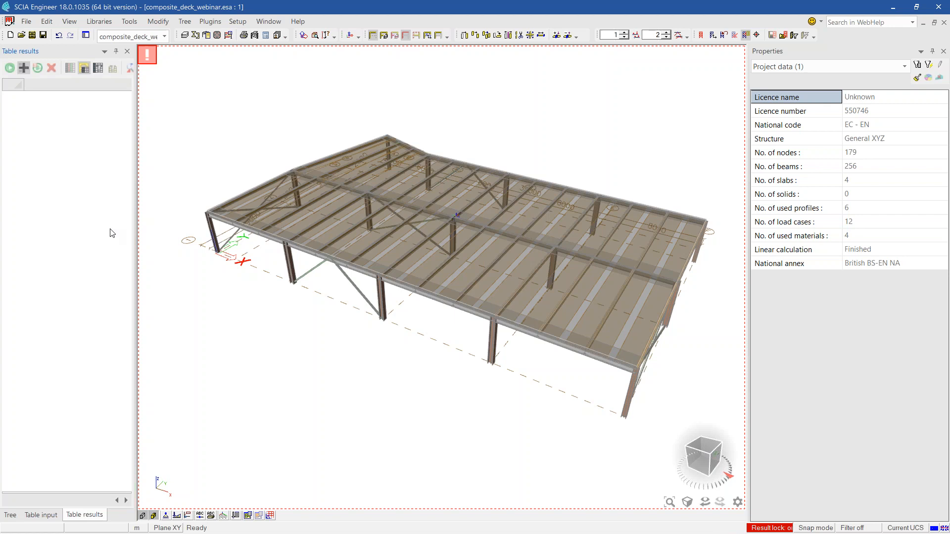
left_click_drag(134, 377, 153, 343)
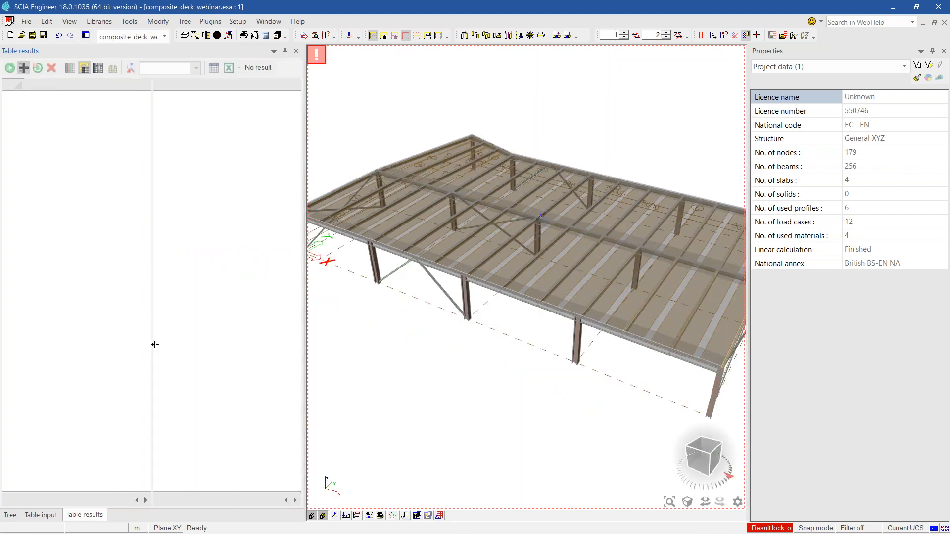
left_click(9, 516)
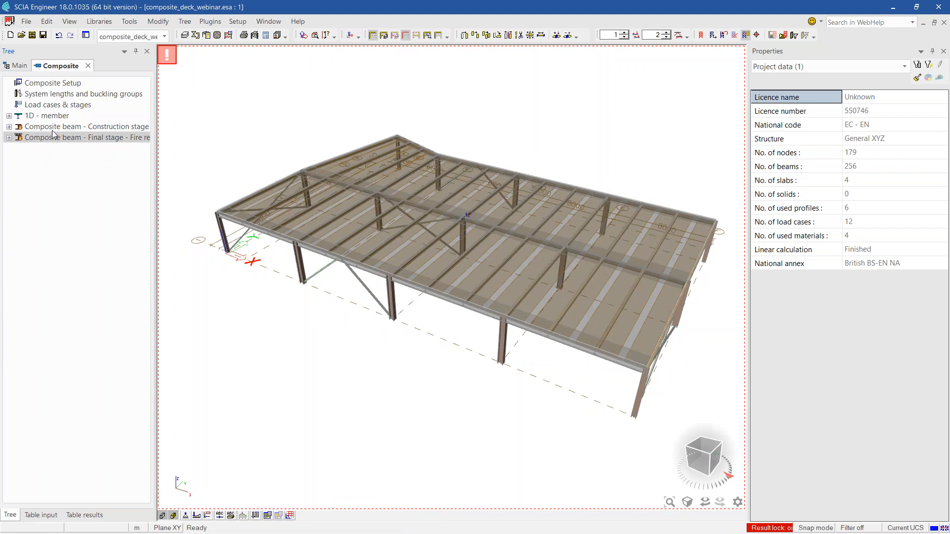
Open the Composite setup and expand the advanced analysis model settings, including the fresh concrete weight option.
double_click(36, 86)
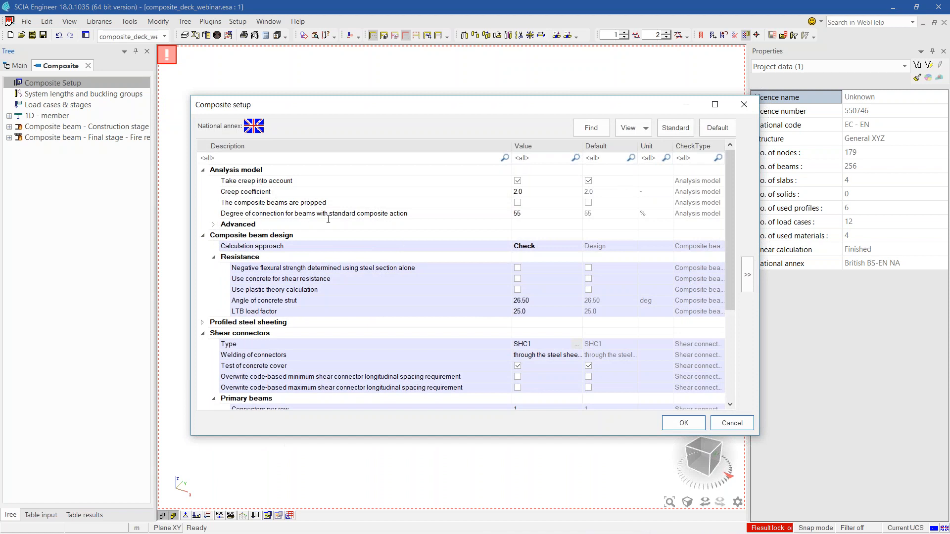
left_click(286, 184)
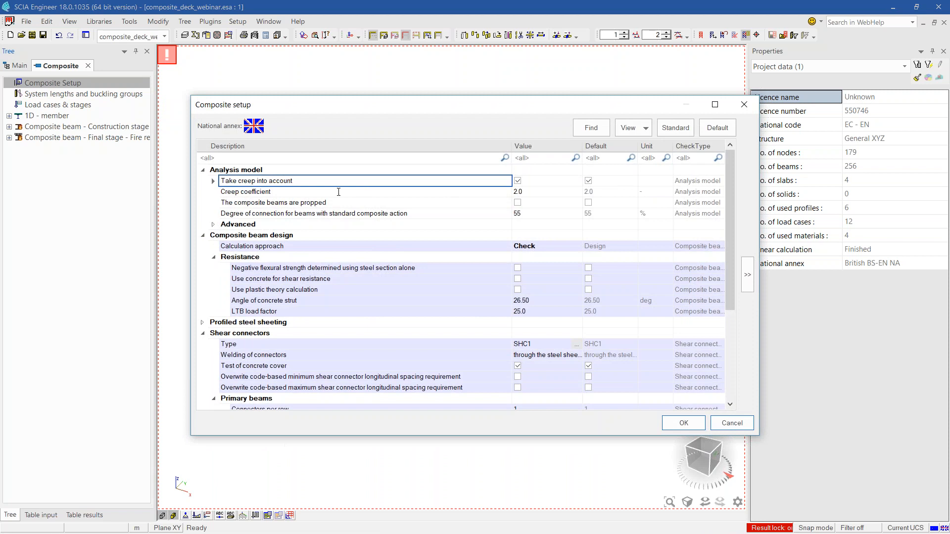
double_click(221, 225)
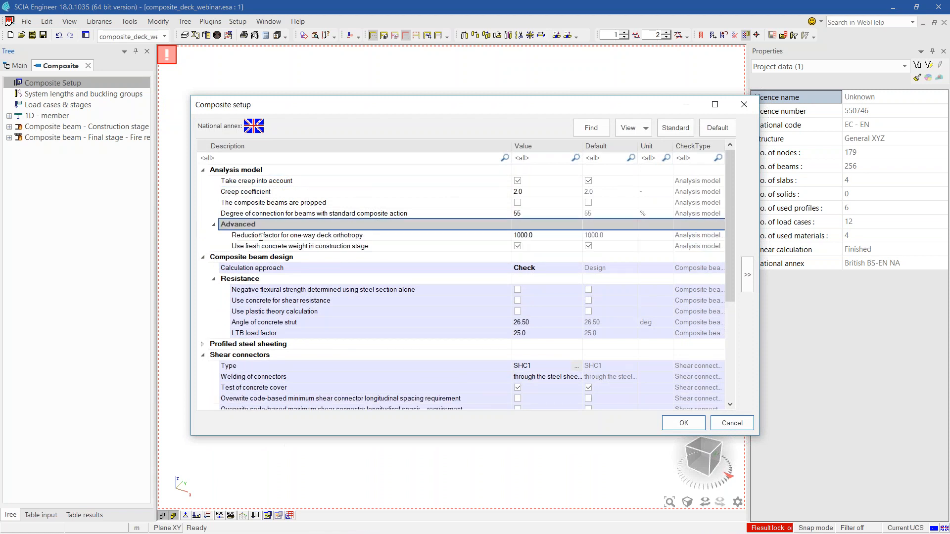
left_click(265, 245)
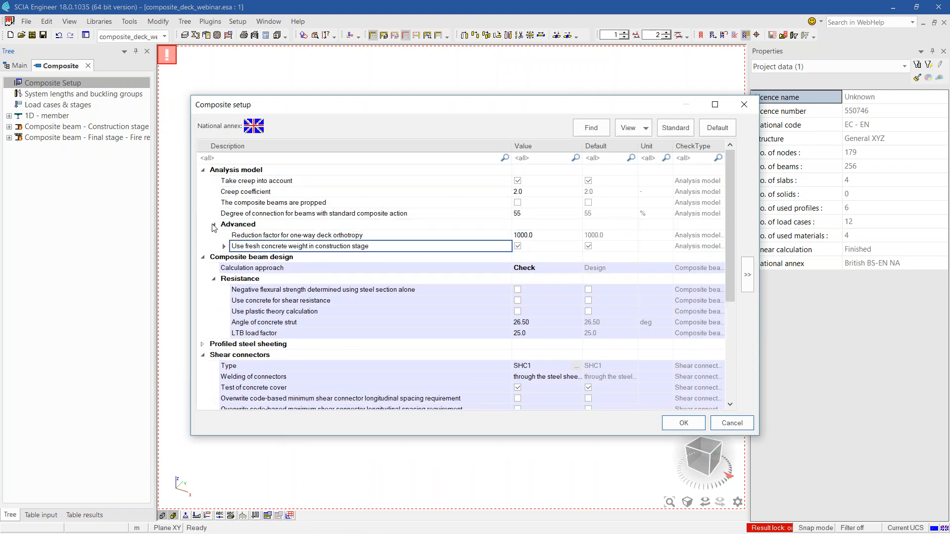
Set the calculation approach for composite beam design to Design.
double_click(218, 173)
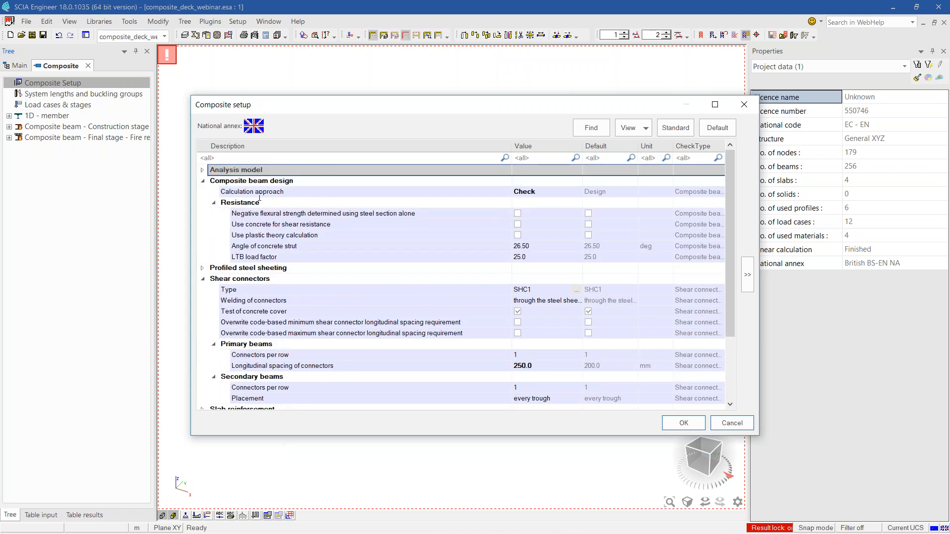
left_click(541, 191)
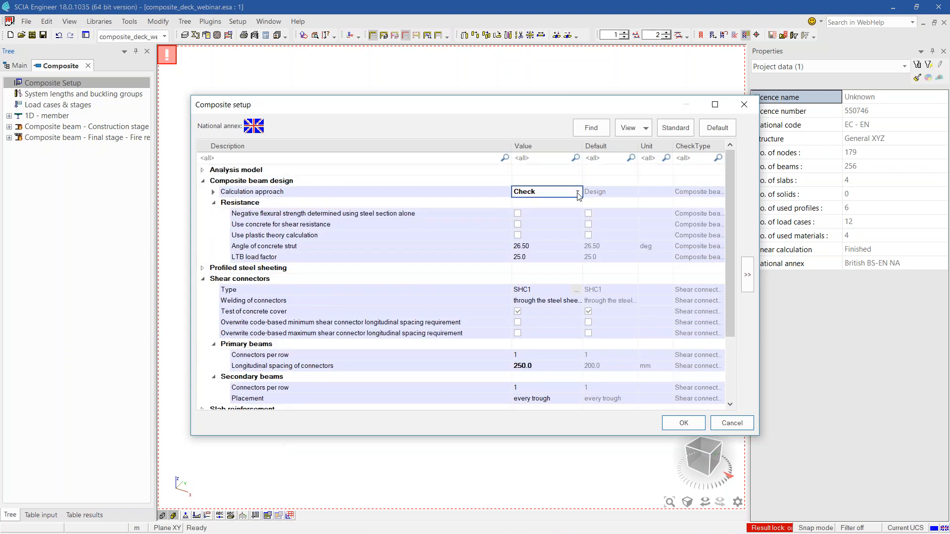
left_click(577, 191)
left_click(547, 203)
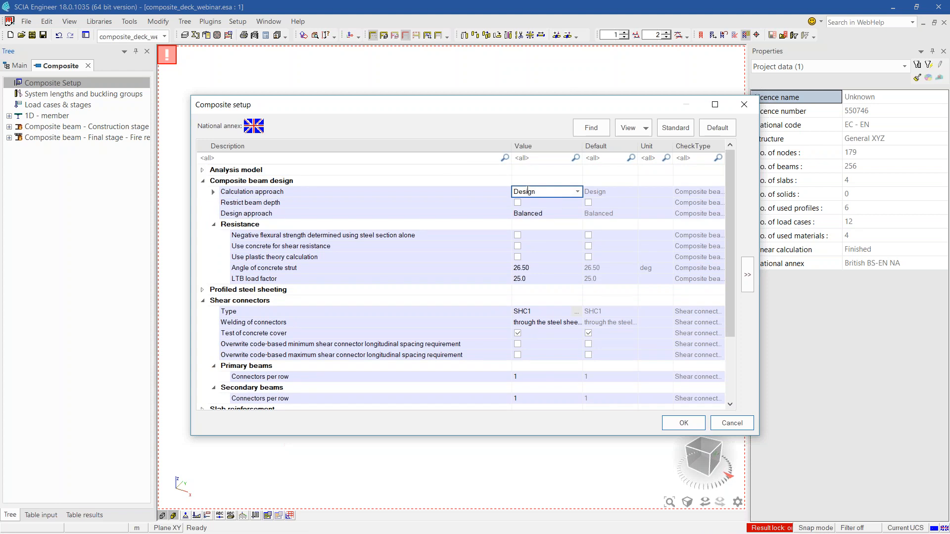
Review the beam depth restriction and the available design approaches, keeping Balanced.
left_click(503, 205)
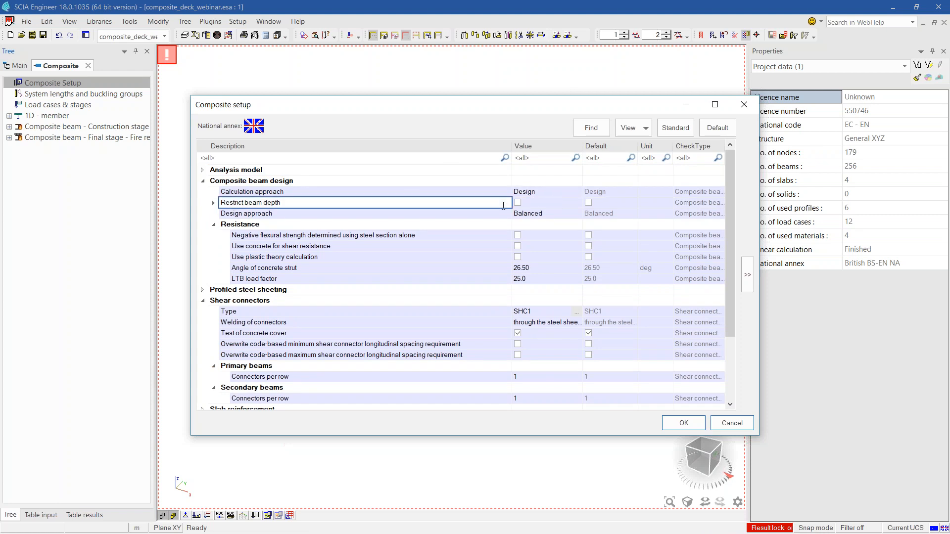
left_click(323, 212)
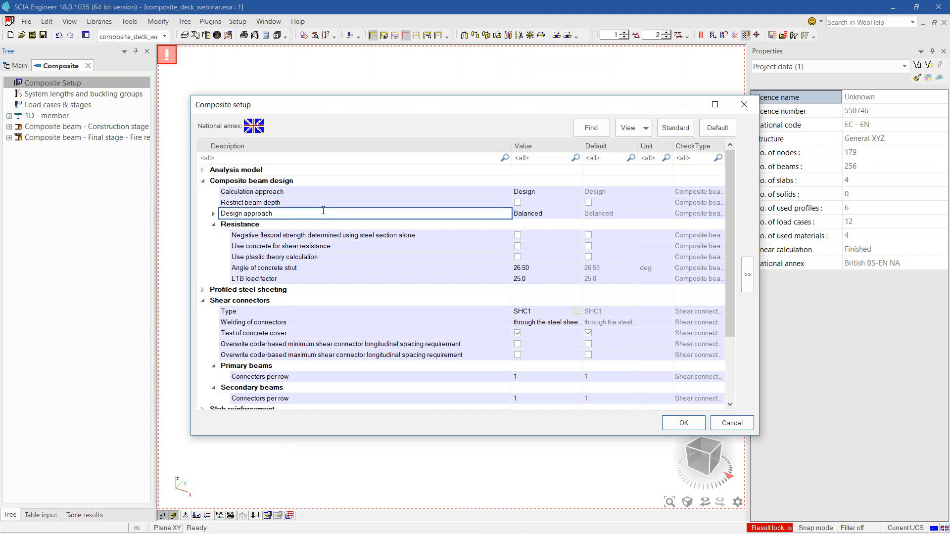
left_click(538, 214)
left_click(578, 213)
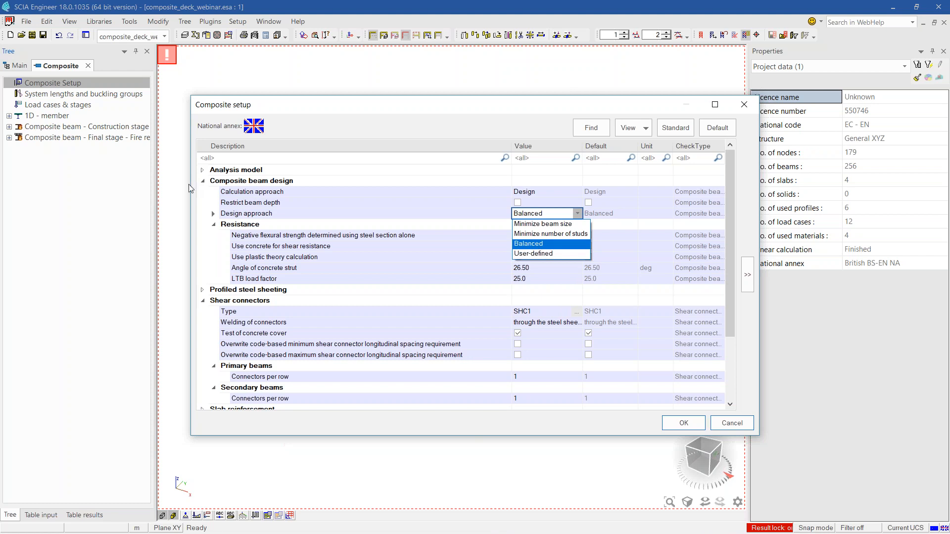
left_click(432, 188)
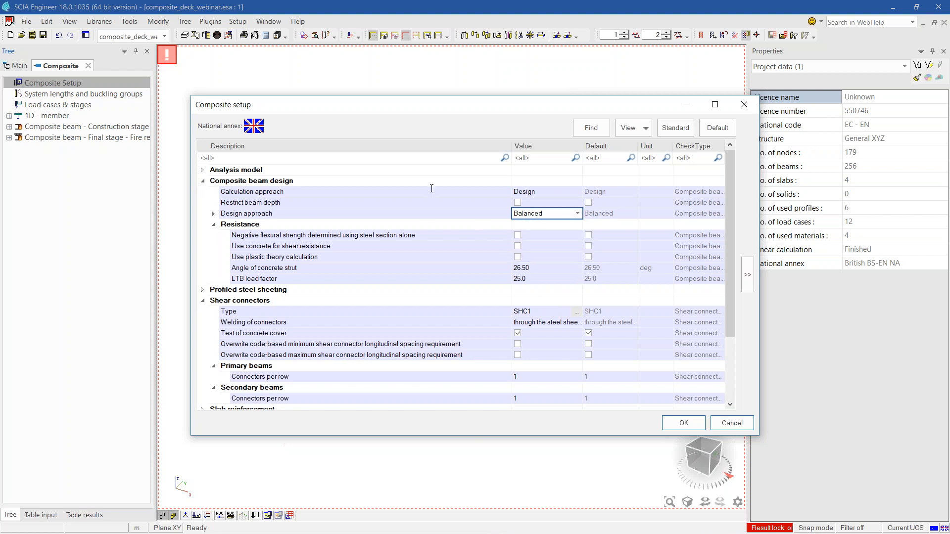
Set the design approach to Minimize beam size and check the degree of connection in the analysis model settings.
left_click(203, 170)
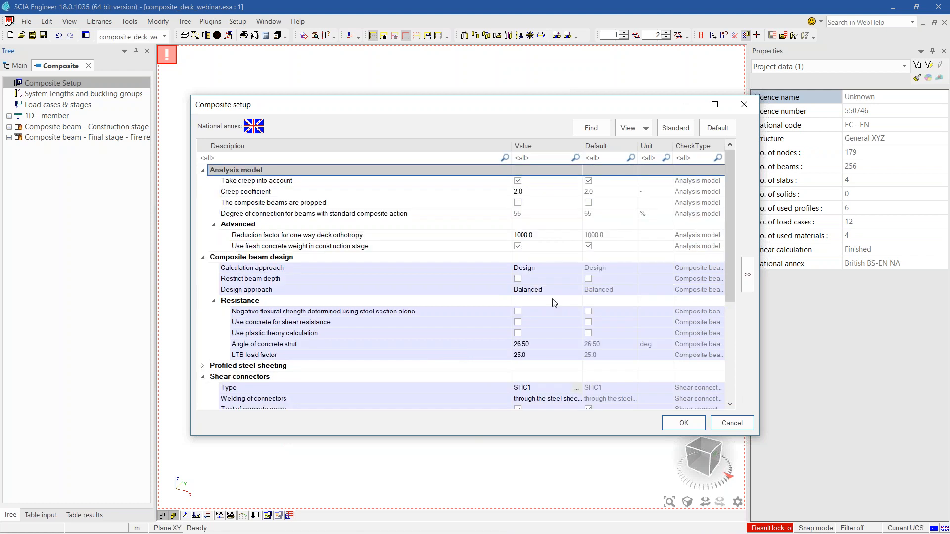
left_click(569, 291)
left_click(577, 290)
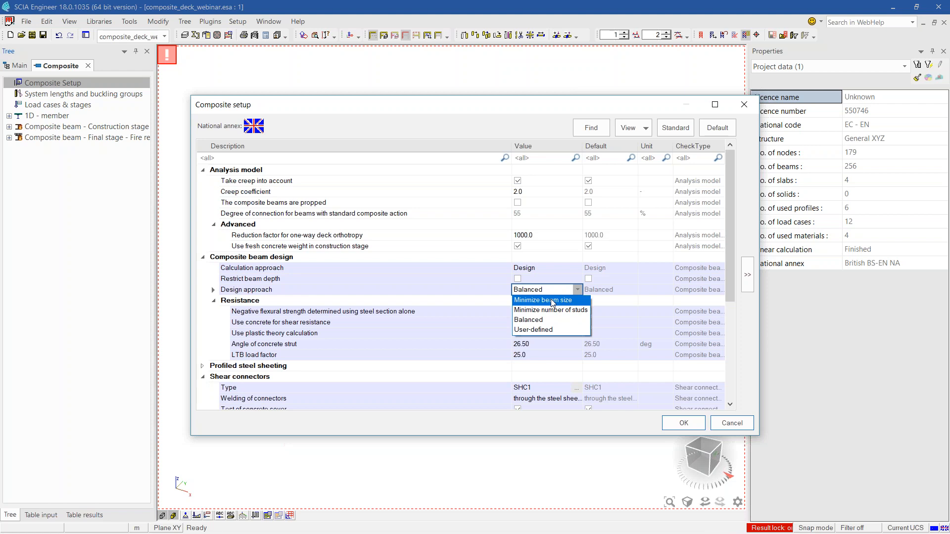
left_click(560, 300)
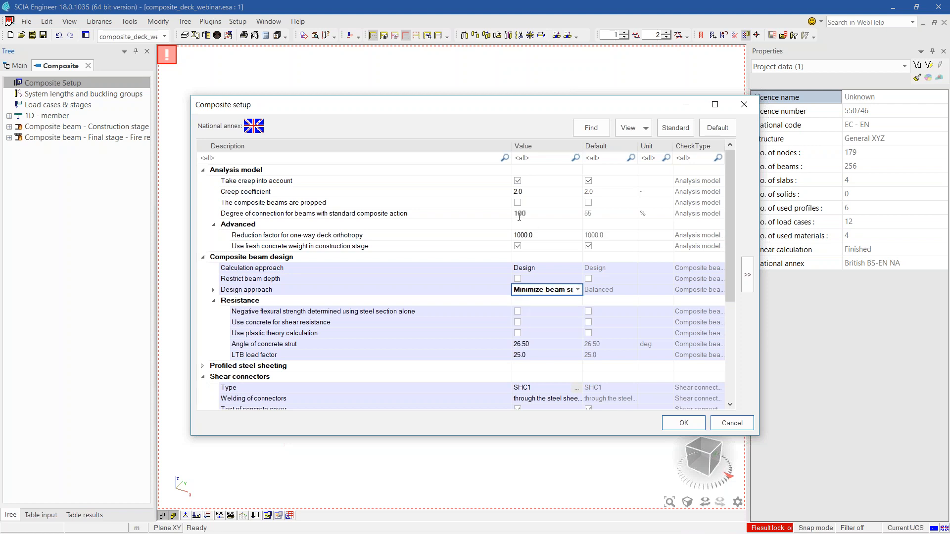
left_click(537, 213)
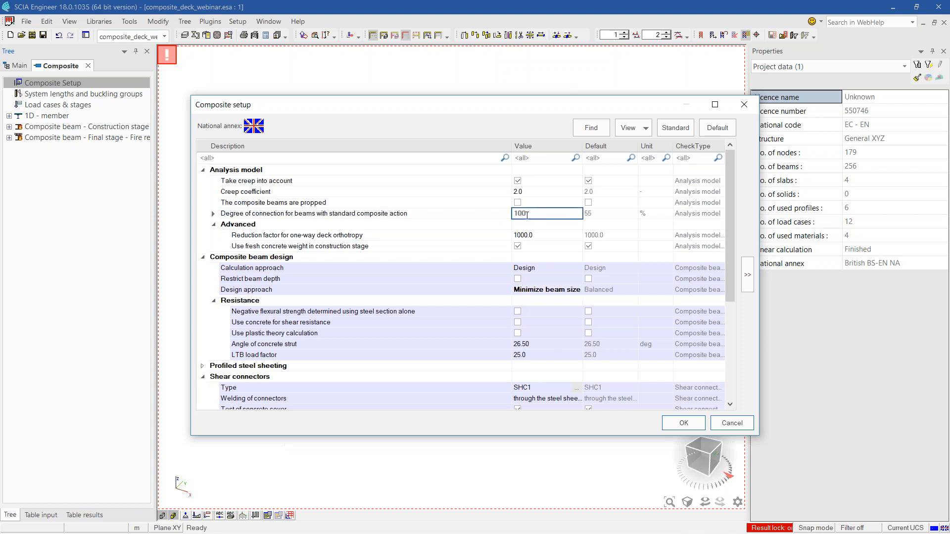
Set the design approach to Minimize number of studs and check the degree of connection for standard composite action.
left_click(585, 290)
left_click(577, 289)
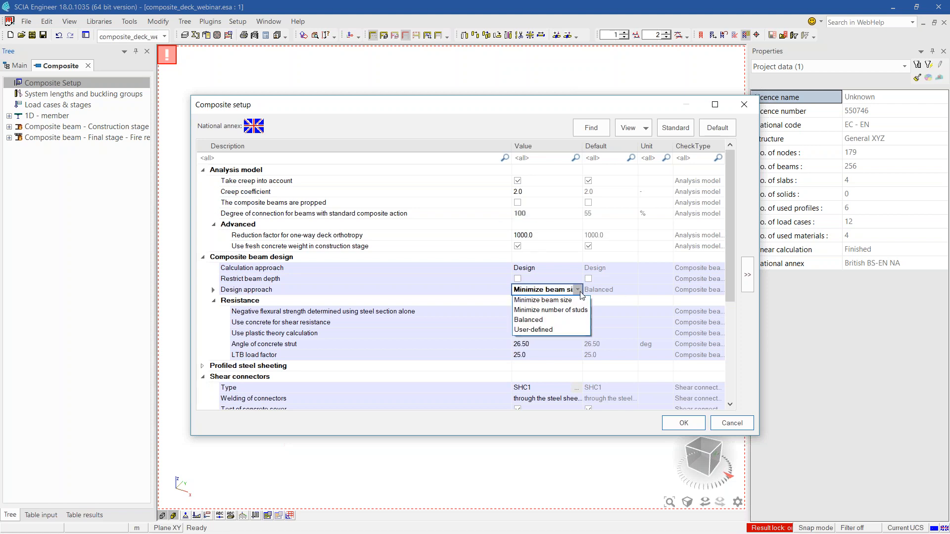
left_click(547, 311)
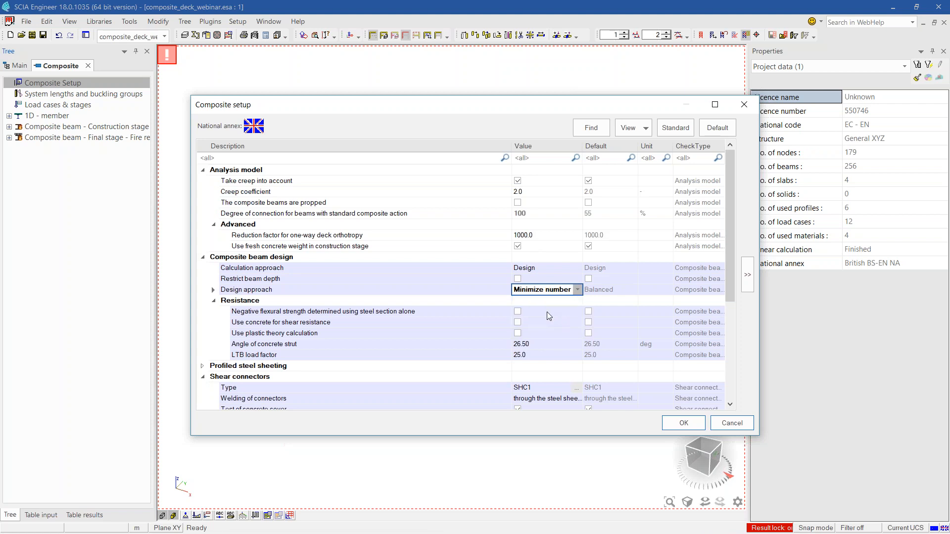
left_click(524, 213)
type("40")
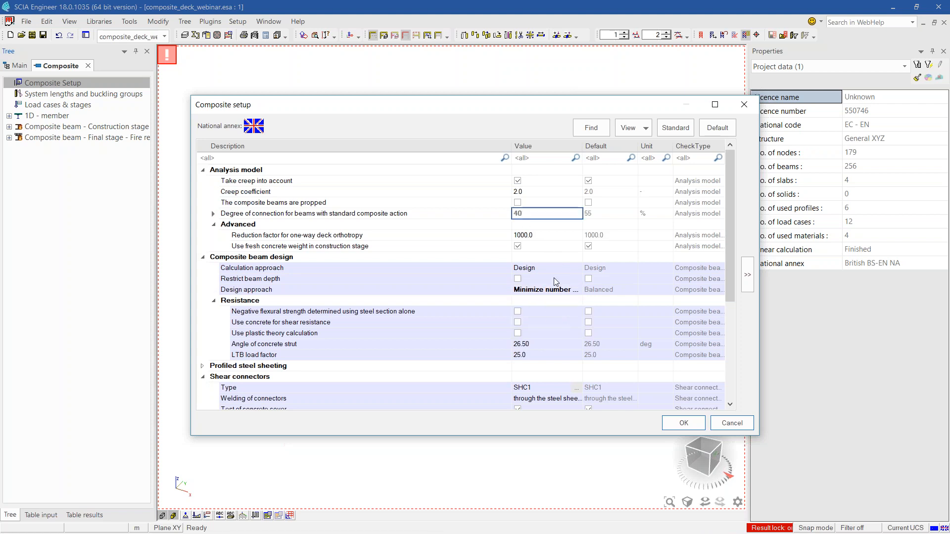
Set the design approach to Balanced and check the degree of connection for standard composite action.
left_click(544, 289)
left_click(577, 290)
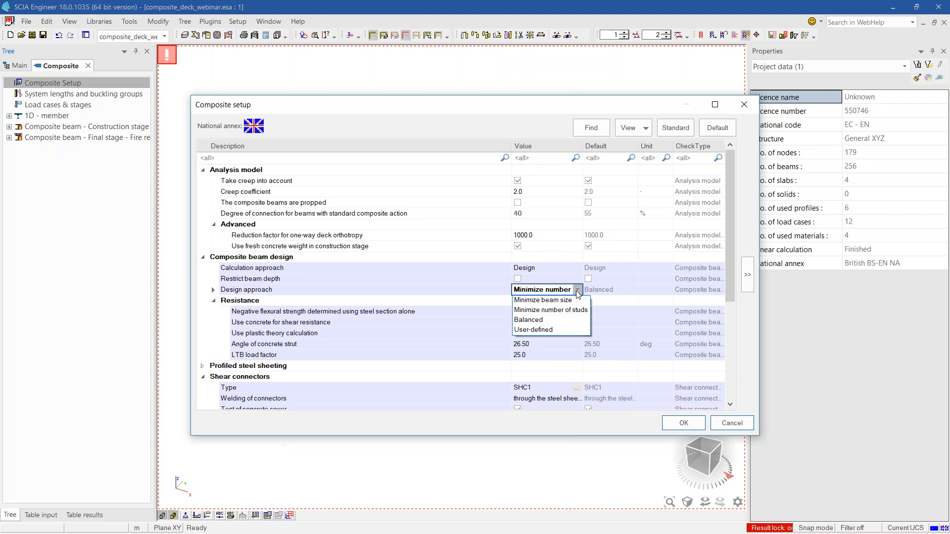
left_click(553, 321)
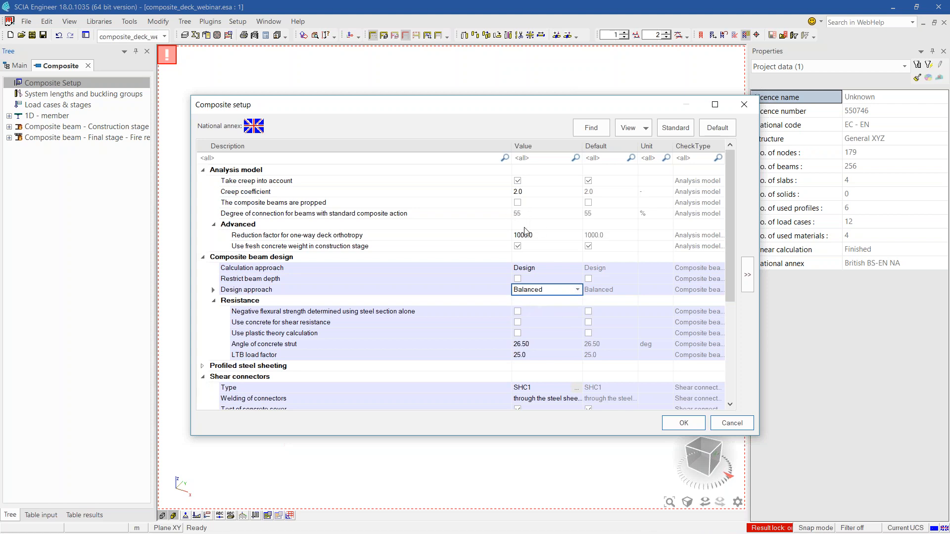
Set the design approach to User-defined and check the target degree of composite action.
left_click(577, 289)
left_click(540, 329)
left_click(528, 301)
left_click(553, 292)
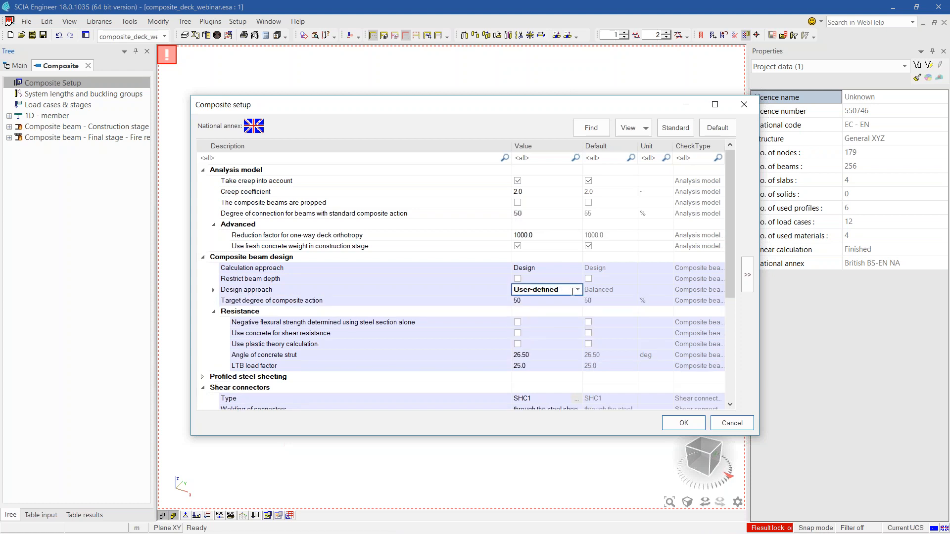
Return the design approach to Balanced and close the composite setup without saving.
left_click(580, 294)
left_click(550, 315)
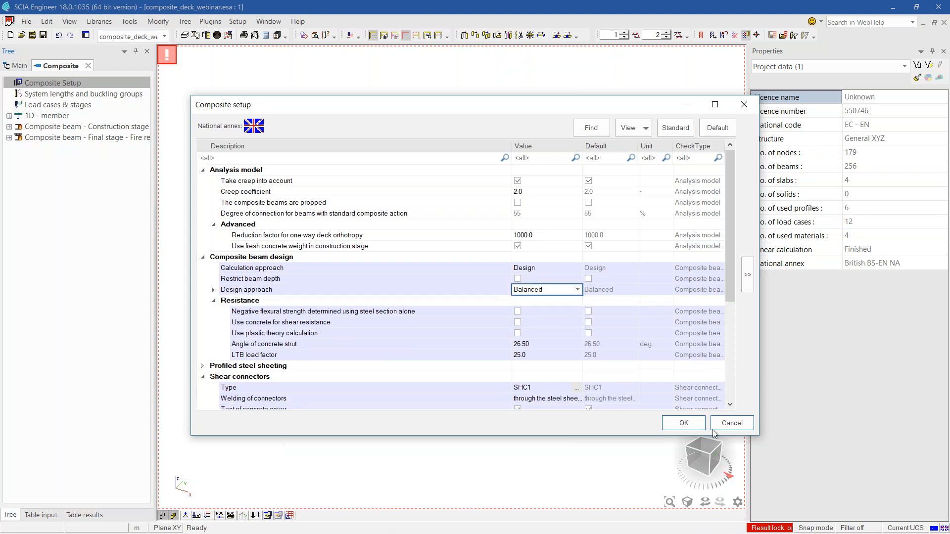
left_click(734, 423)
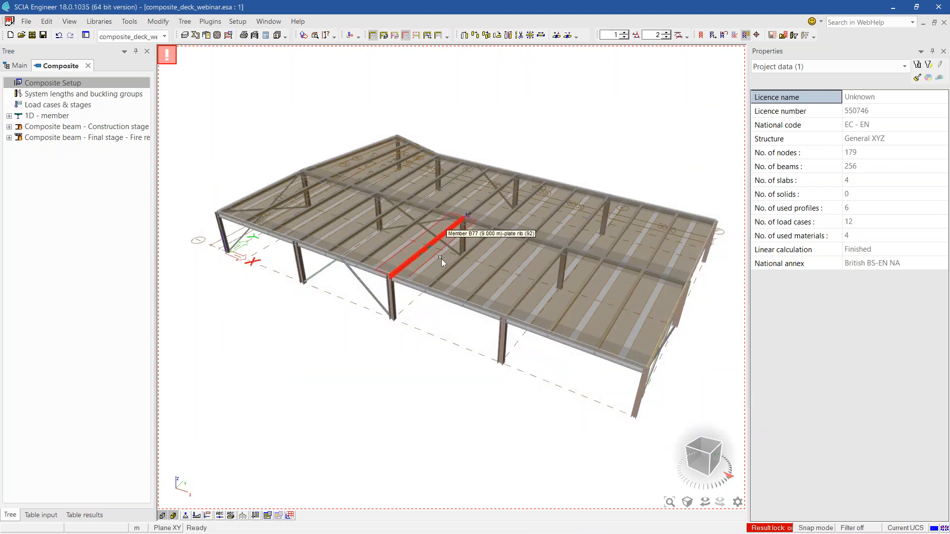
Select secondary composite beam B153 and review its connection setting and degree of connection, keeping the connection at default.
left_click(438, 262)
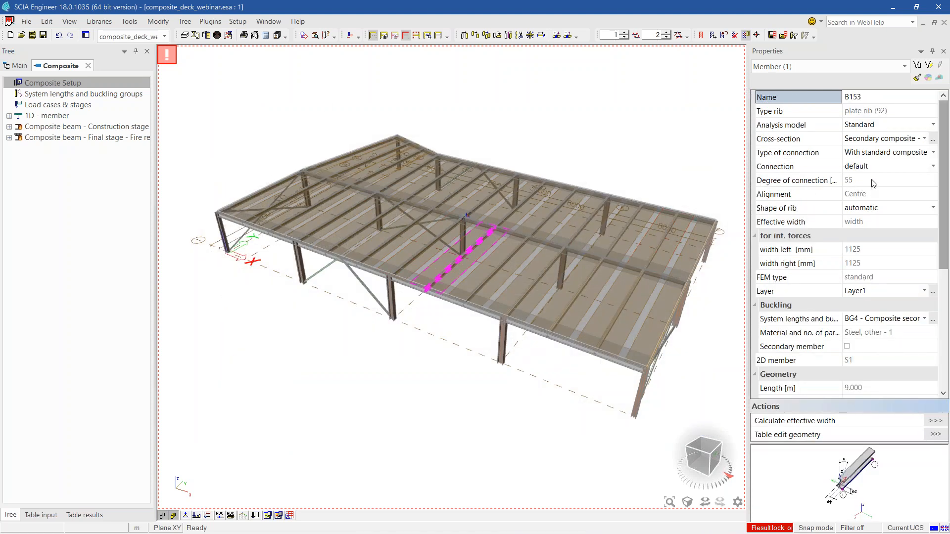
left_click(870, 167)
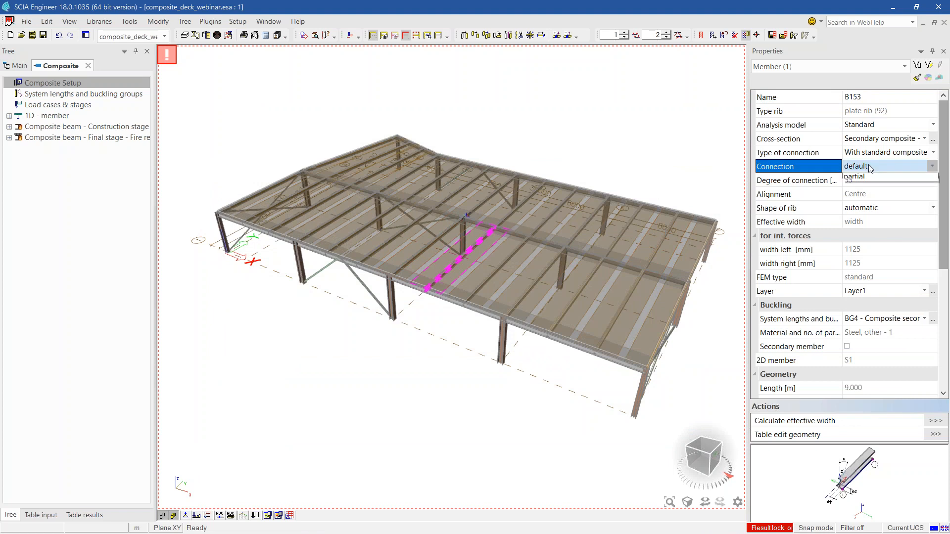
left_click(870, 167)
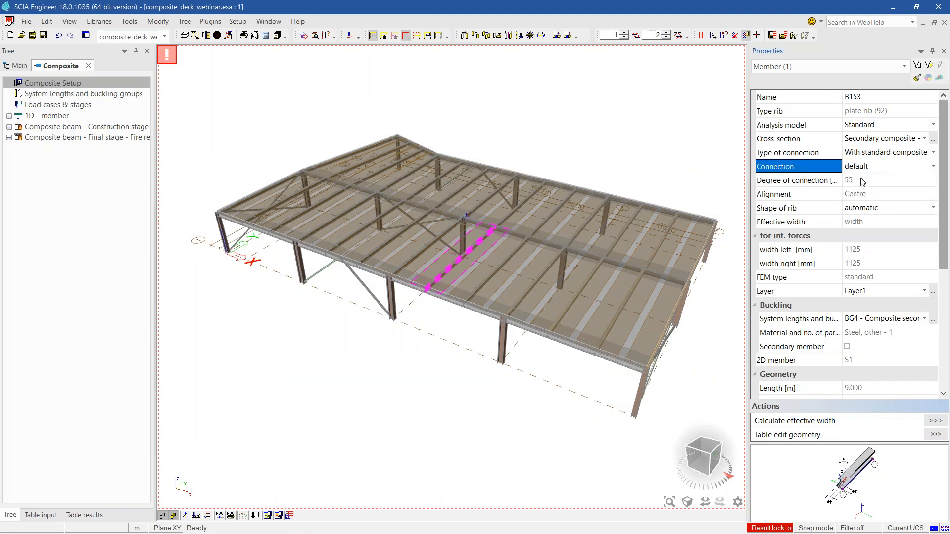
left_click(863, 181)
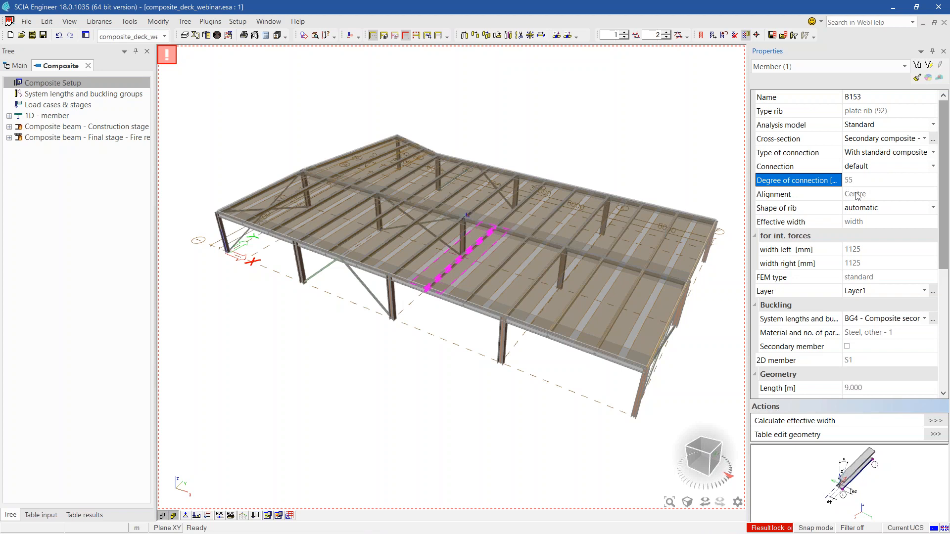
Reopen the composite setup and set the calculation approach for composite beam design to Design.
double_click(44, 119)
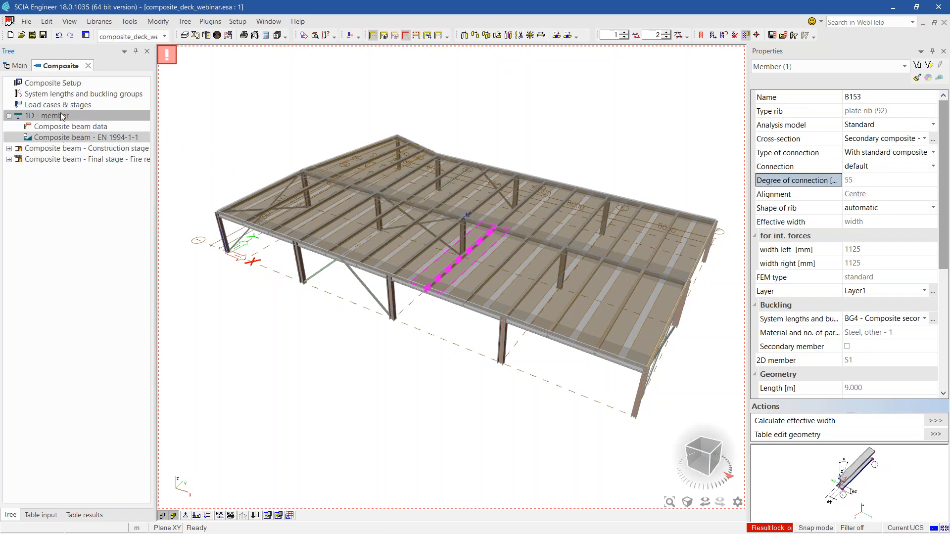
double_click(53, 83)
left_click(540, 267)
left_click(577, 267)
left_click(558, 279)
Review the shear connectors per row for primary and secondary beams, keeping 1 for primary beams, and show the explanatory remark.
scroll(551, 275, "down", 5)
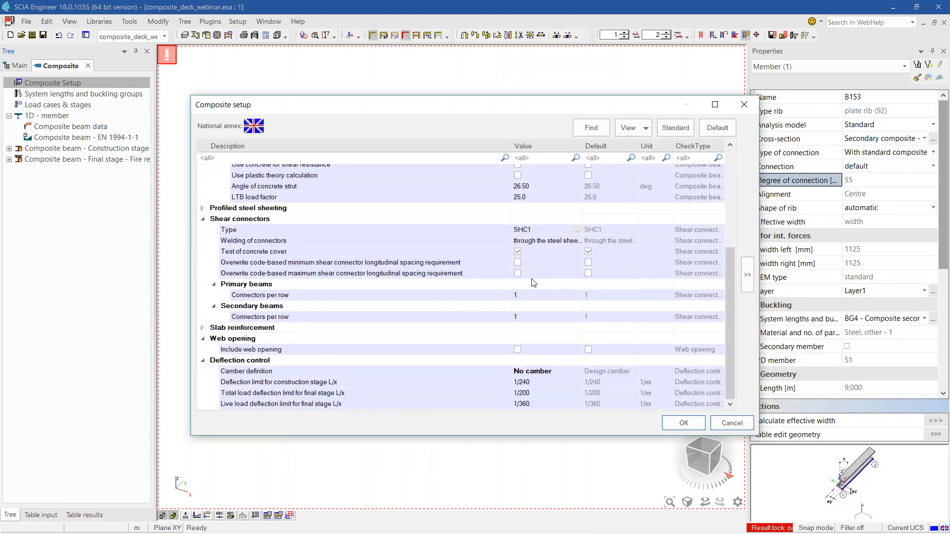
left_click(341, 299)
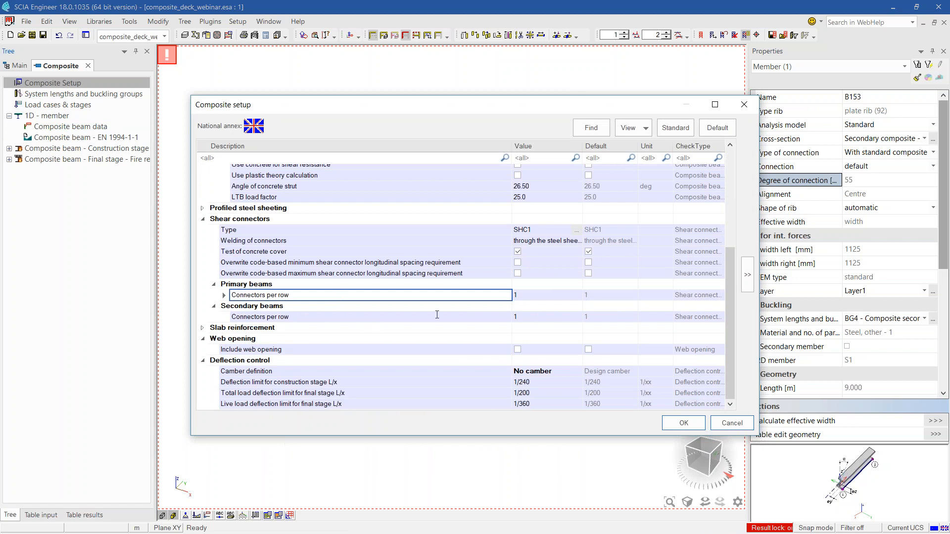
left_click(520, 296)
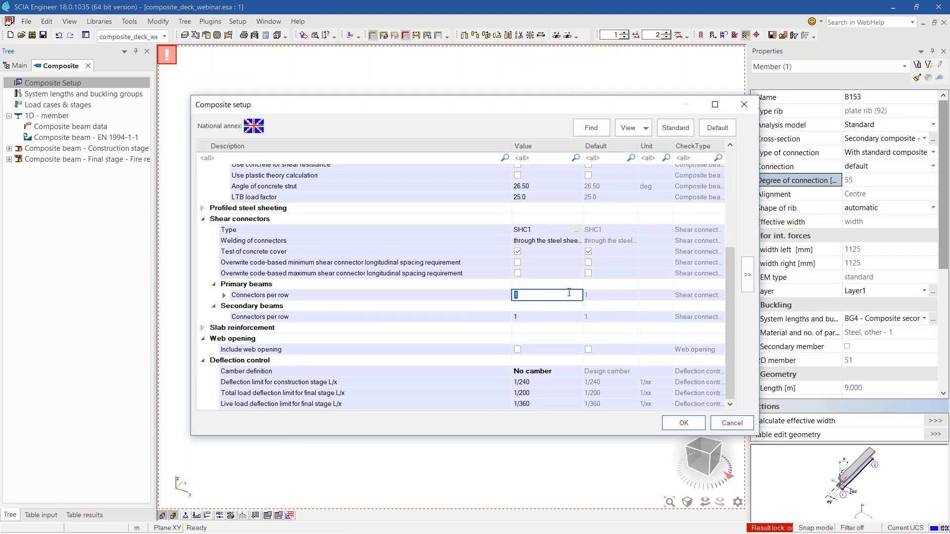
left_click(554, 316)
left_click(559, 295)
type("1")
left_click(541, 305)
double_click(542, 295)
left_click(747, 275)
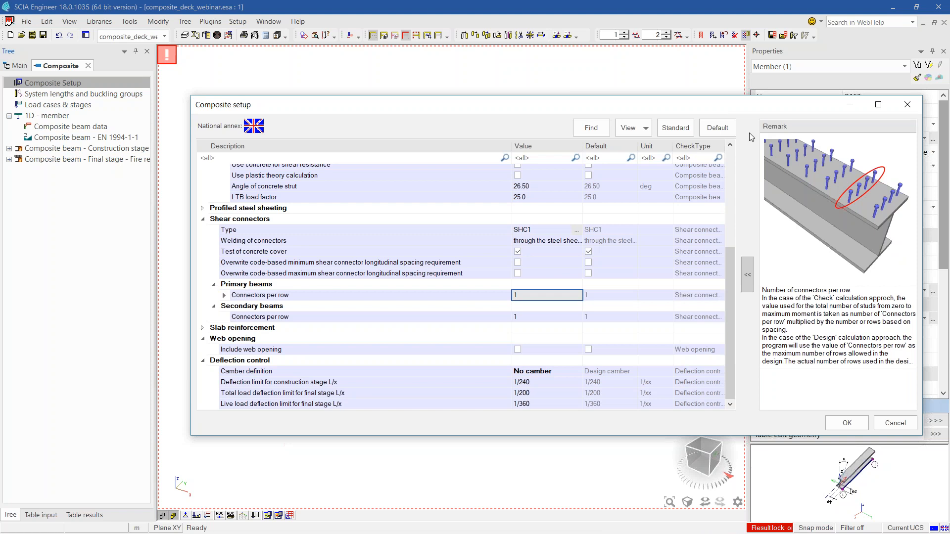
Set the camber definition to Design camber, keep the maximum camber at 100 mm, and apply the composite setup.
left_click(363, 371)
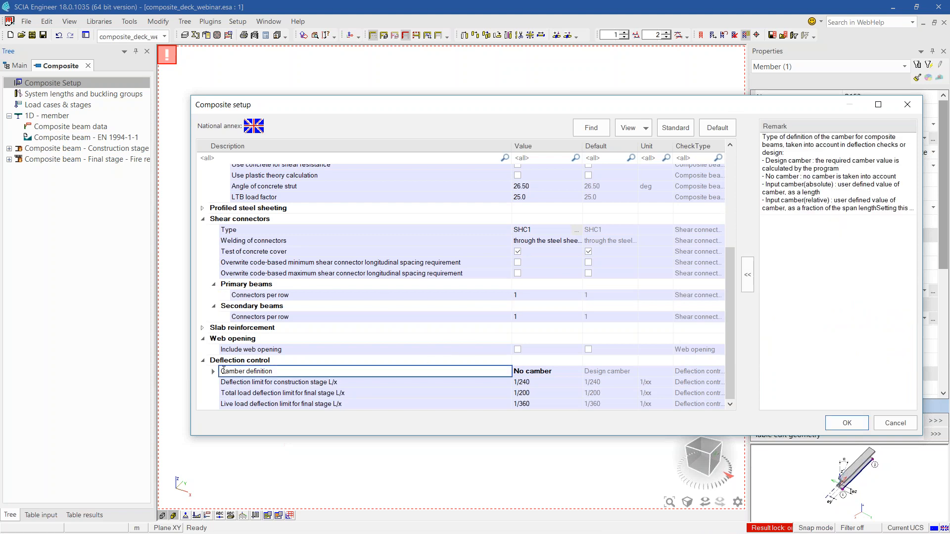
left_click(563, 376)
left_click(578, 371)
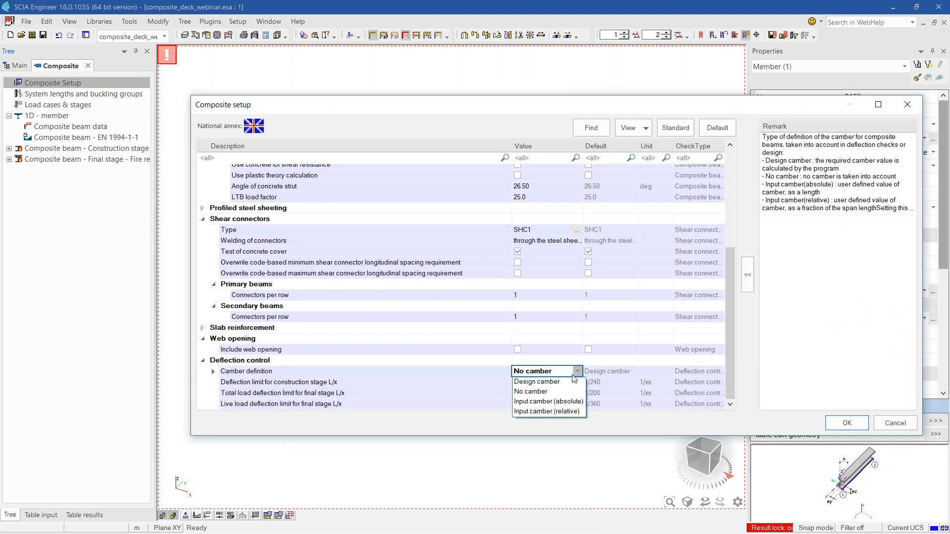
left_click(562, 382)
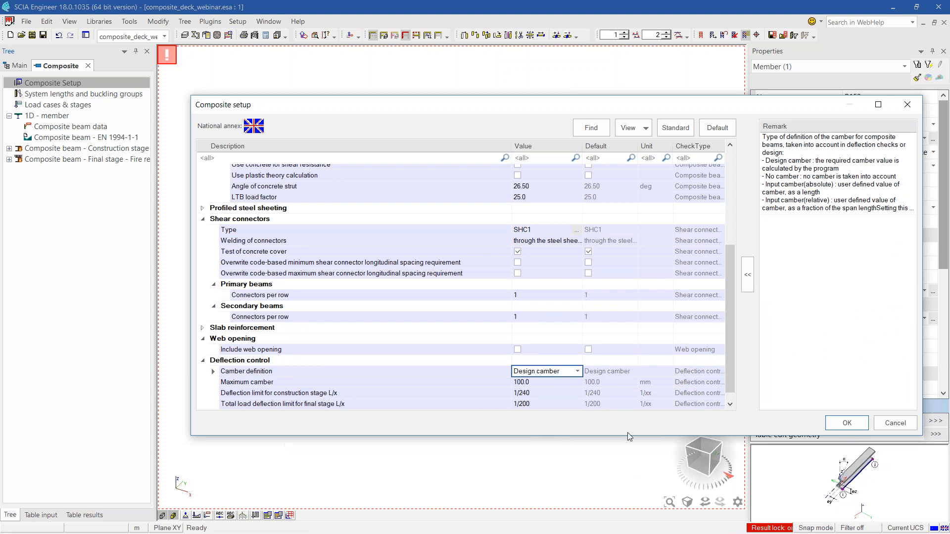
left_click(539, 383)
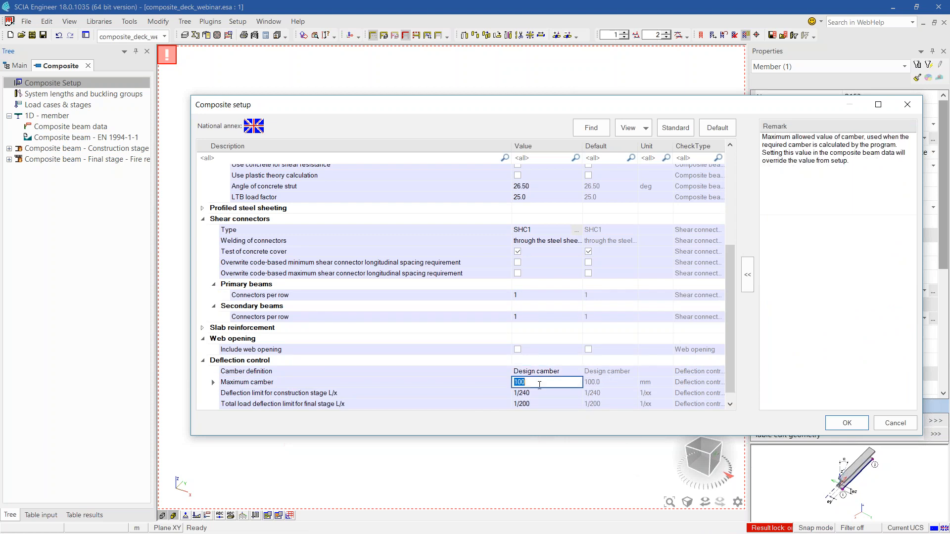
left_click(846, 423)
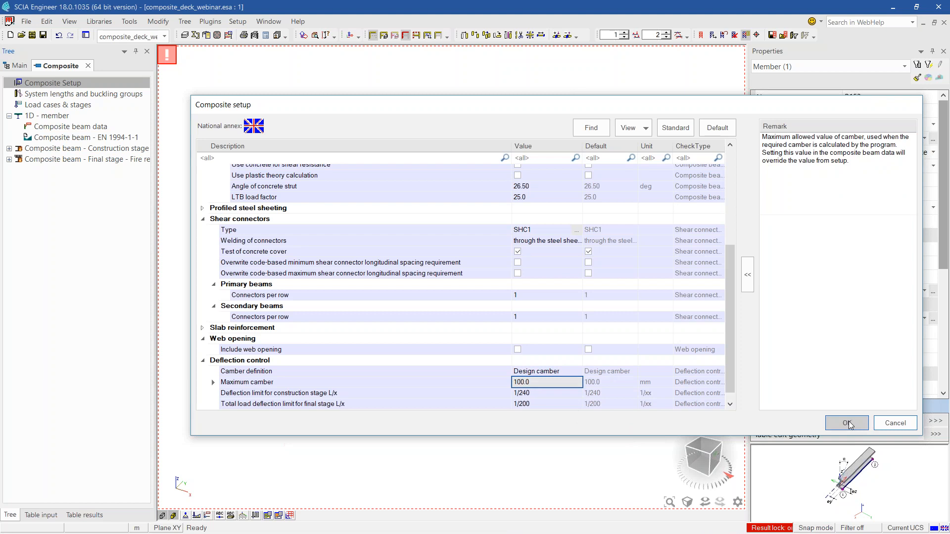
Look into the construction stage checks and open the Composite beam - EN 1994-1-1 check for the selected beam.
left_click(77, 137)
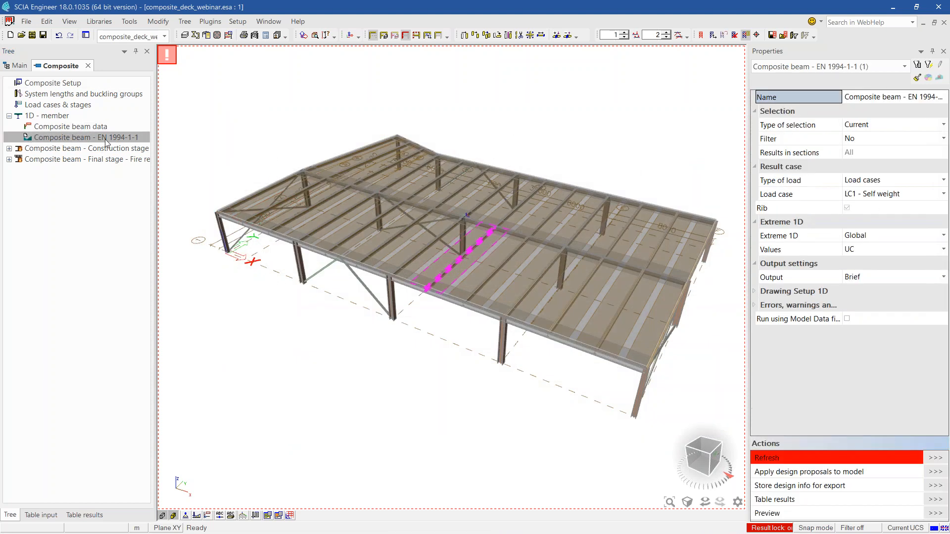
double_click(87, 149)
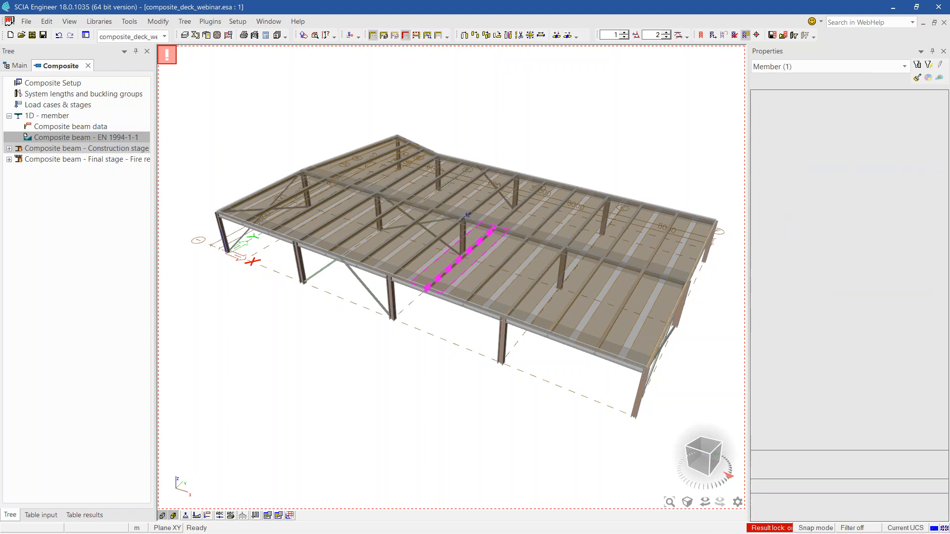
left_click(9, 149)
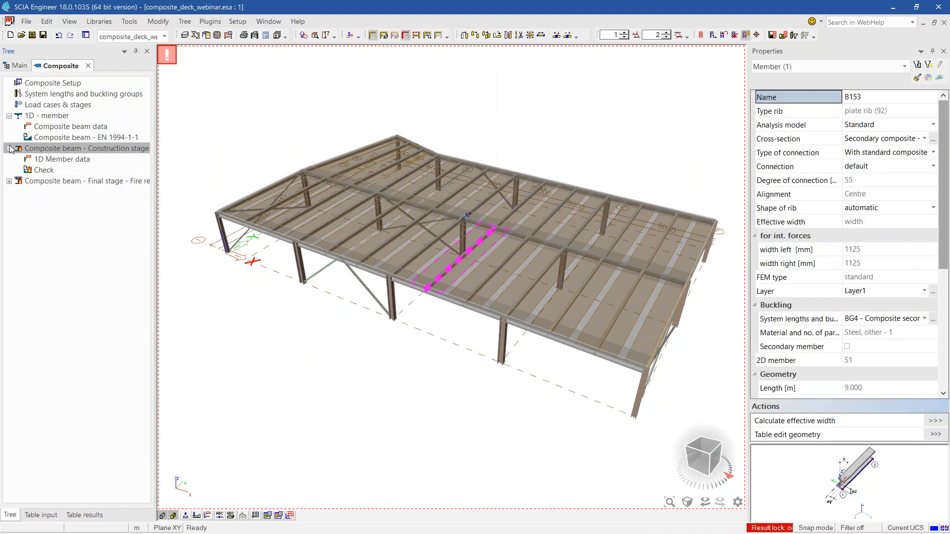
left_click(43, 137)
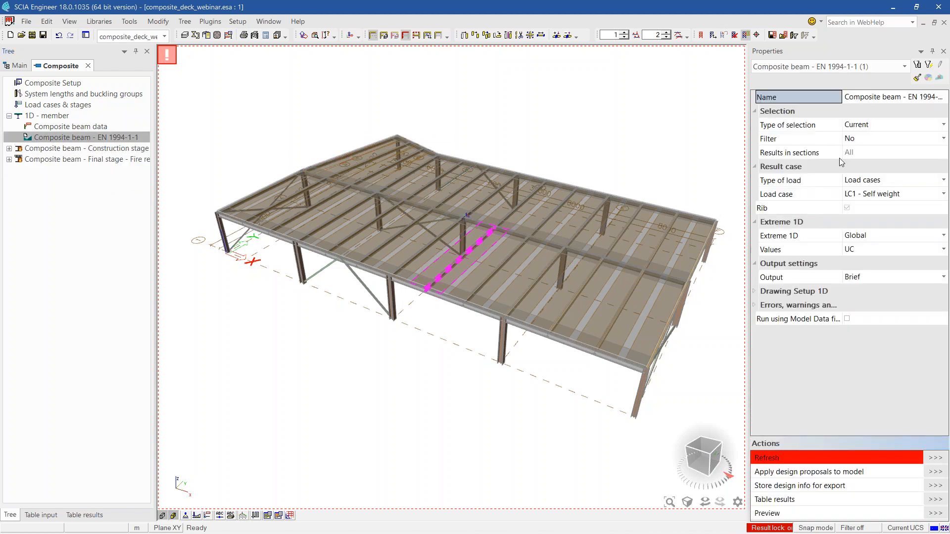
Set the composite beam check to cover all members, using result classes with the Composite design class.
left_click(879, 128)
left_click(879, 129)
left_click(869, 139)
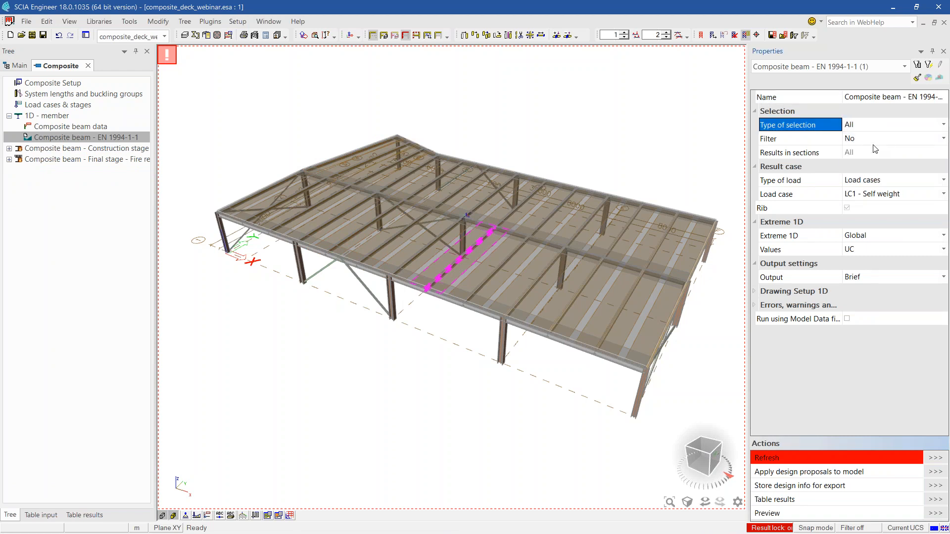
left_click(883, 180)
left_click(883, 180)
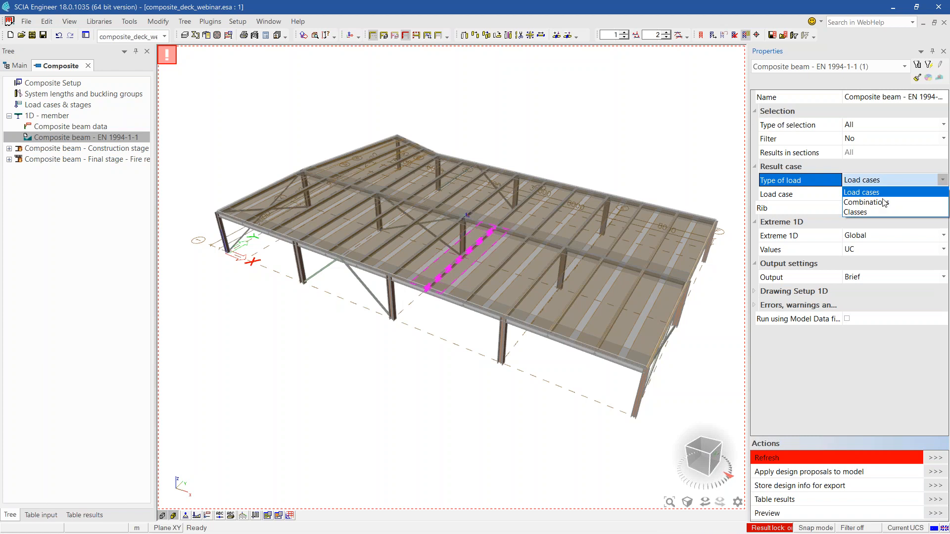
left_click(863, 213)
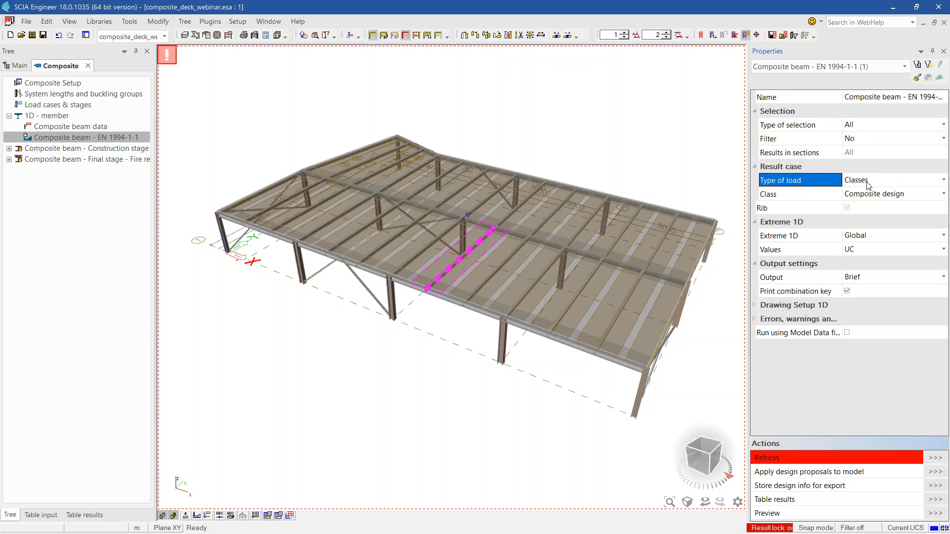
left_click(870, 198)
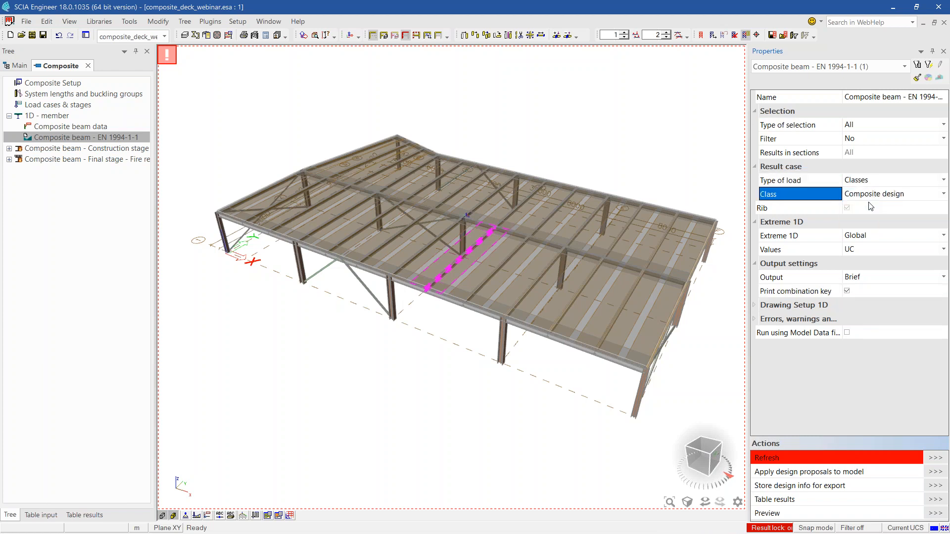
Set the composite beam check's 1D extreme to Member and refresh the unity check results.
left_click(875, 236)
left_click(874, 236)
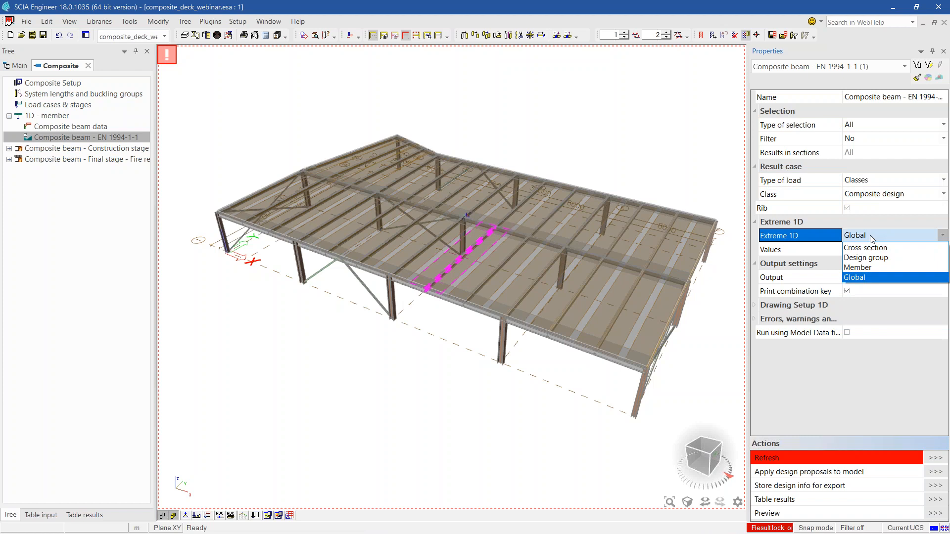
left_click(866, 268)
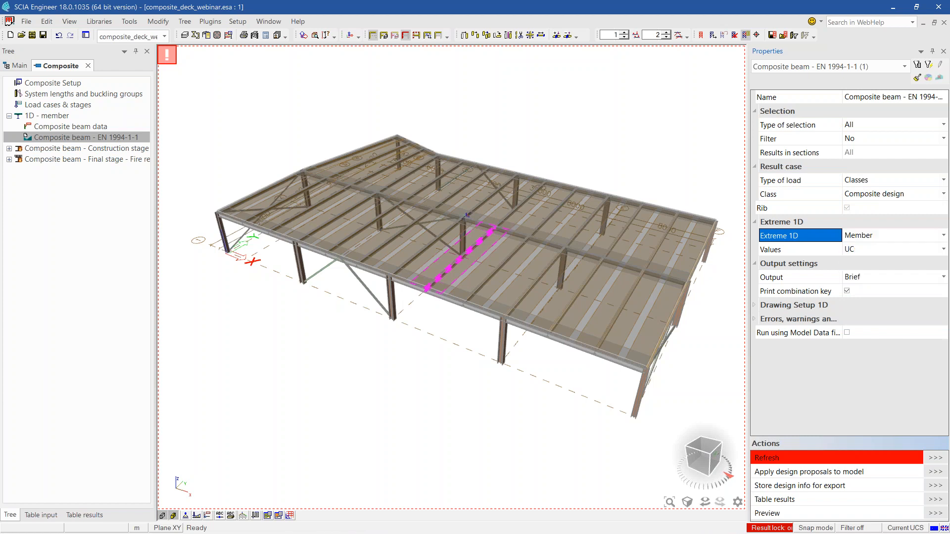
left_click(936, 457)
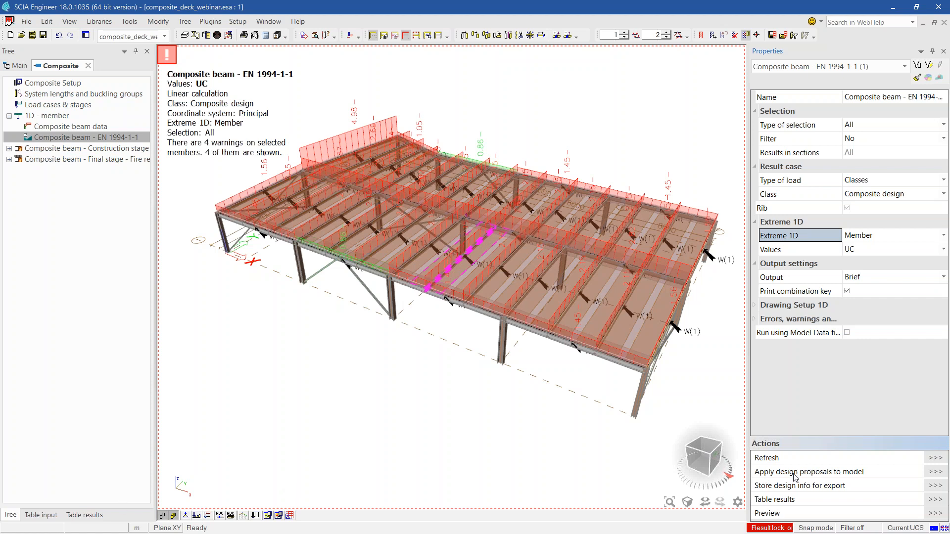
Compare the autodesign cross-section proposals with the primary and secondary composite sections in the cross-section library, without applying the proposals.
left_click(935, 473)
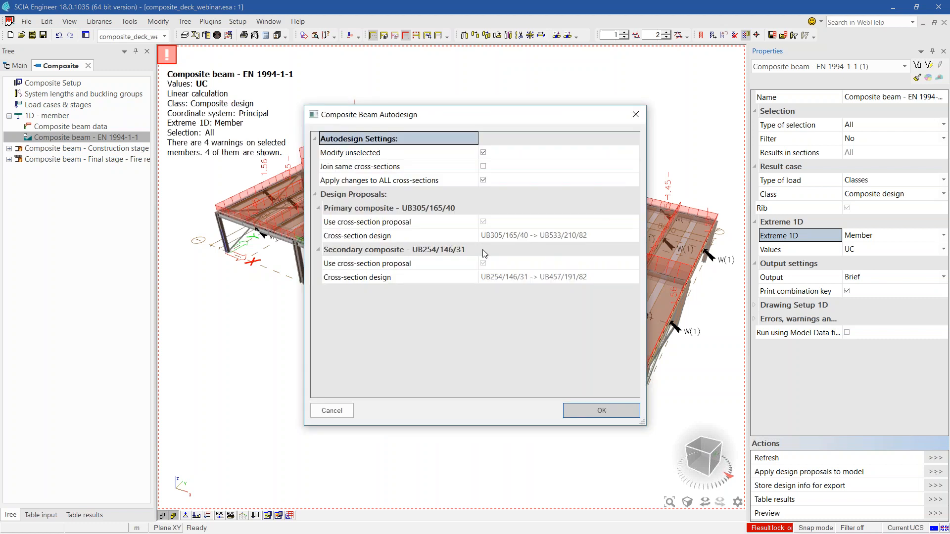
left_click(328, 412)
left_click(99, 22)
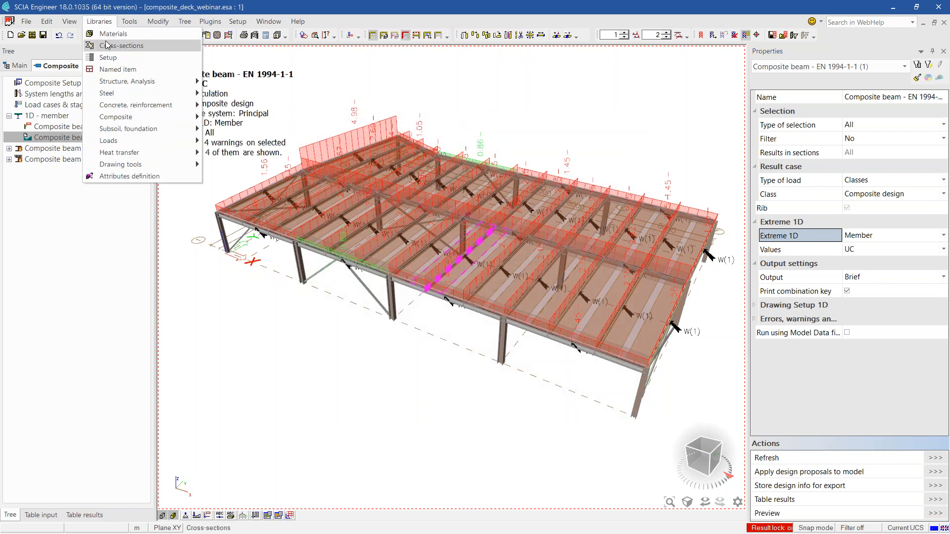
left_click(113, 39)
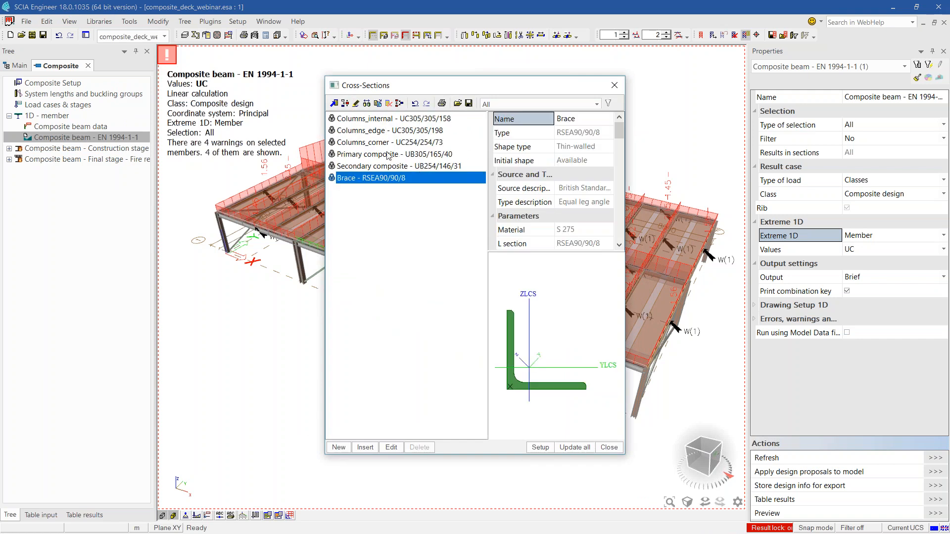
left_click(367, 156)
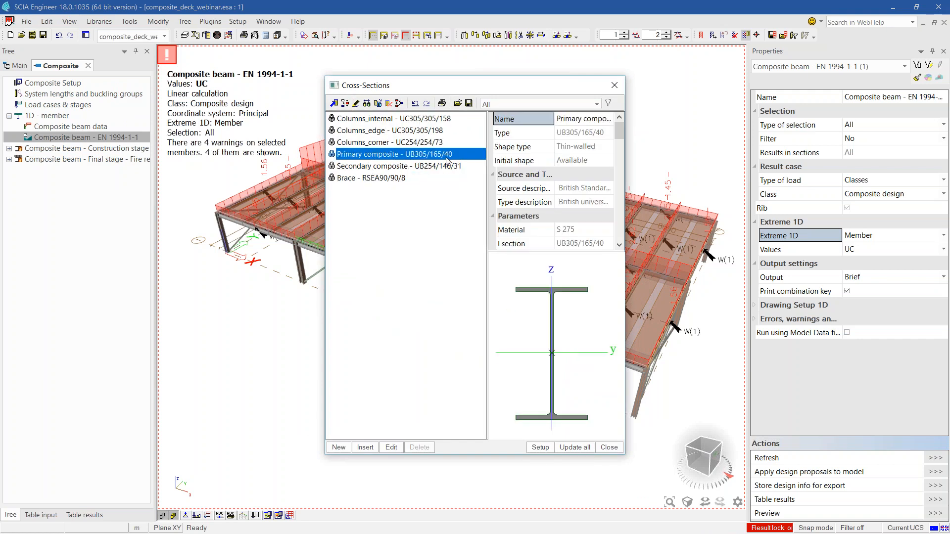
left_click(357, 167)
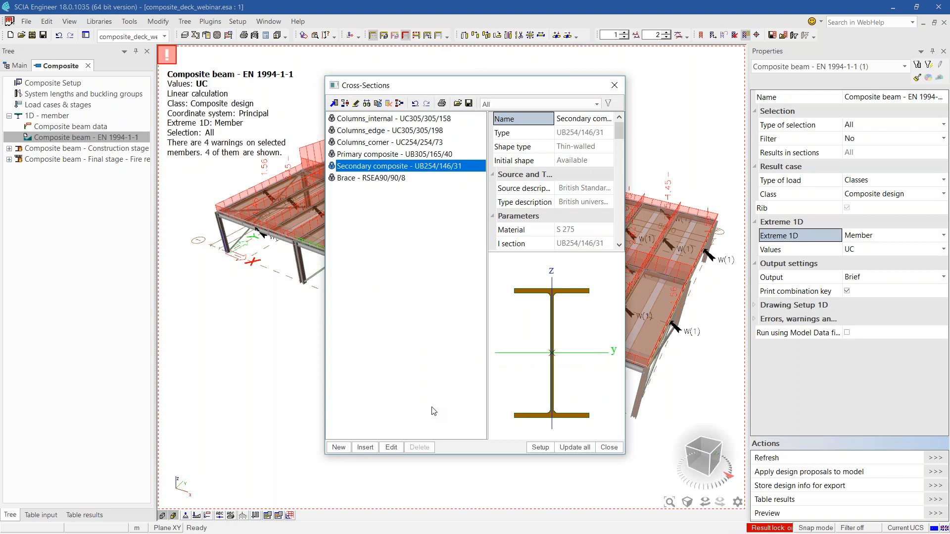
left_click(615, 87)
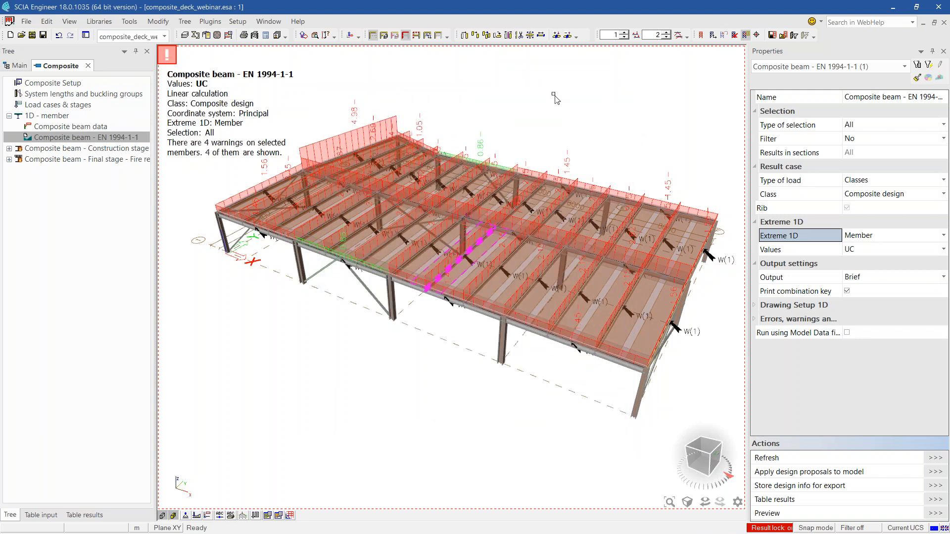
left_click(933, 473)
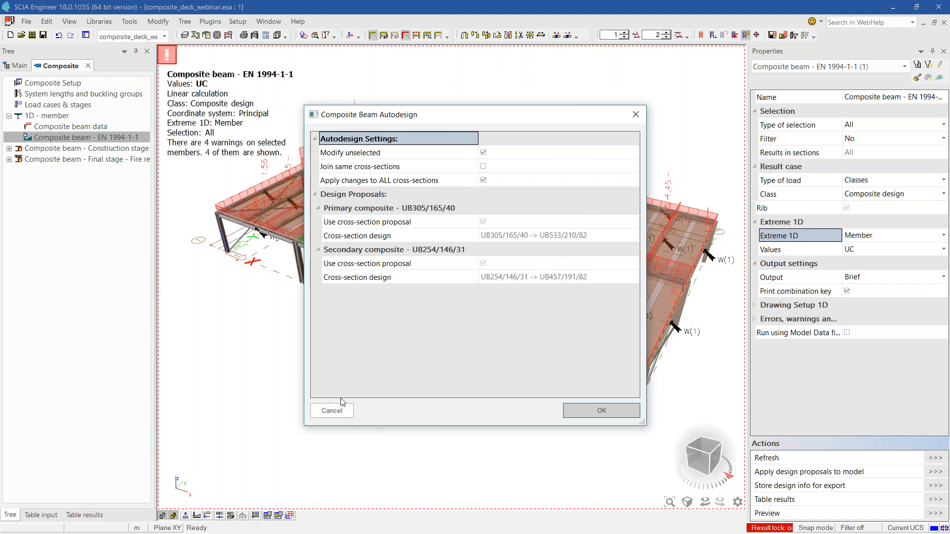
left_click(333, 410)
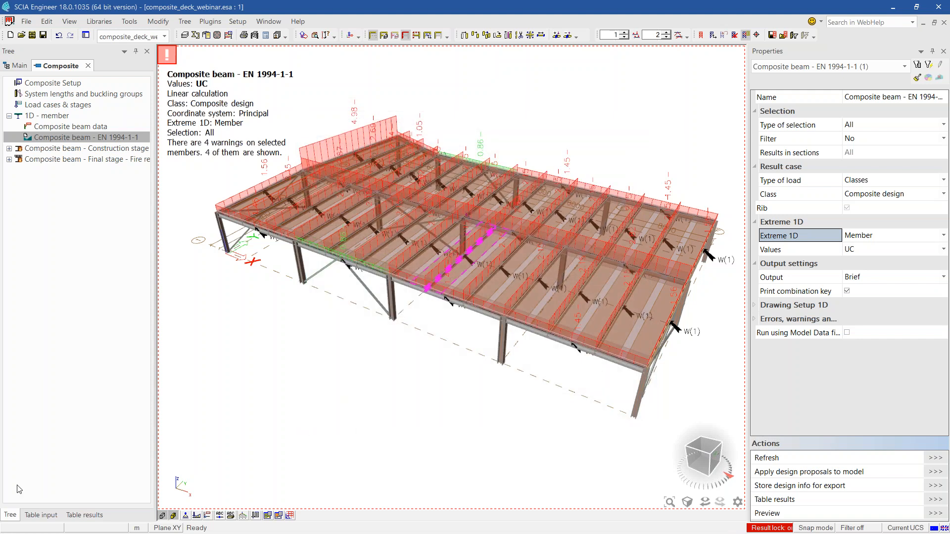
Generate the results table for the composite beam check and sort the beams by ascending unity check.
left_click(79, 515)
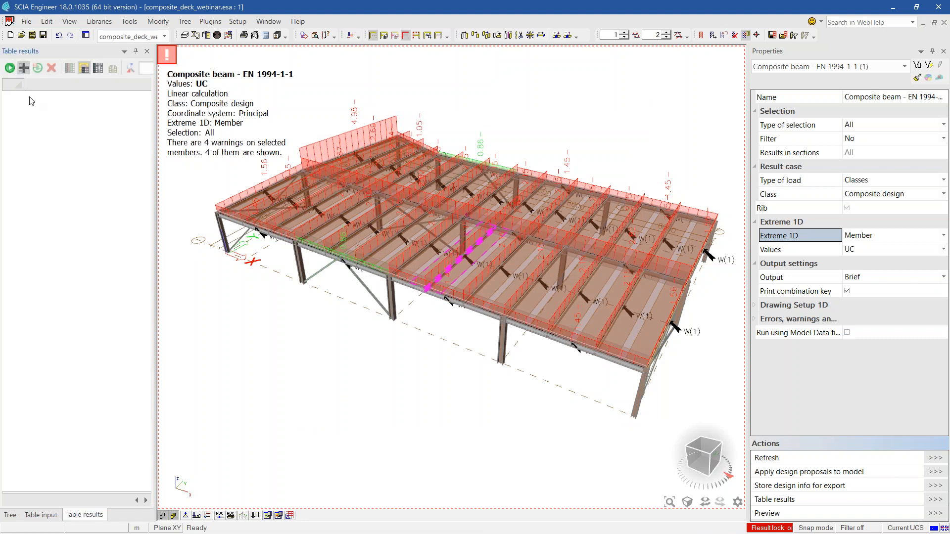
left_click_drag(155, 311, 238, 311)
left_click(8, 70)
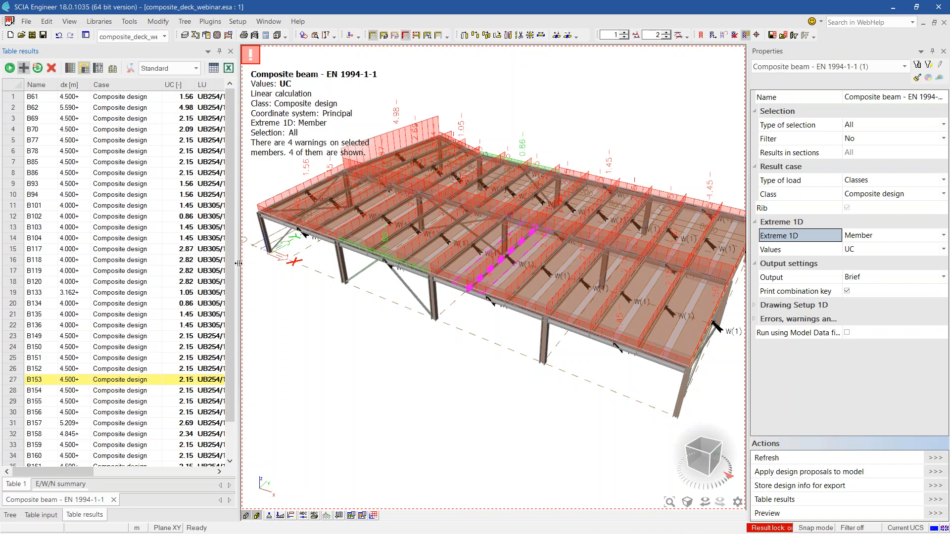
left_click_drag(238, 264, 409, 264)
left_click(173, 84)
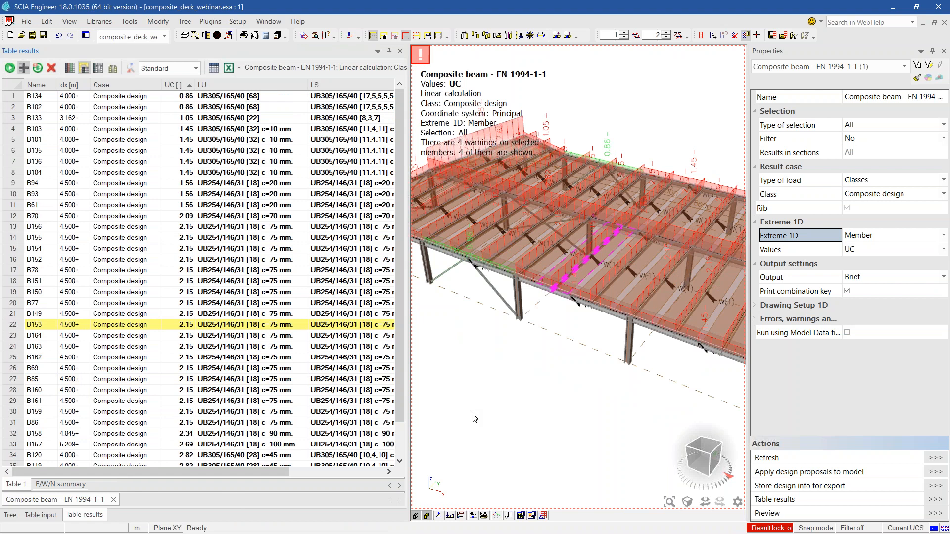
left_click_drag(410, 303, 302, 315)
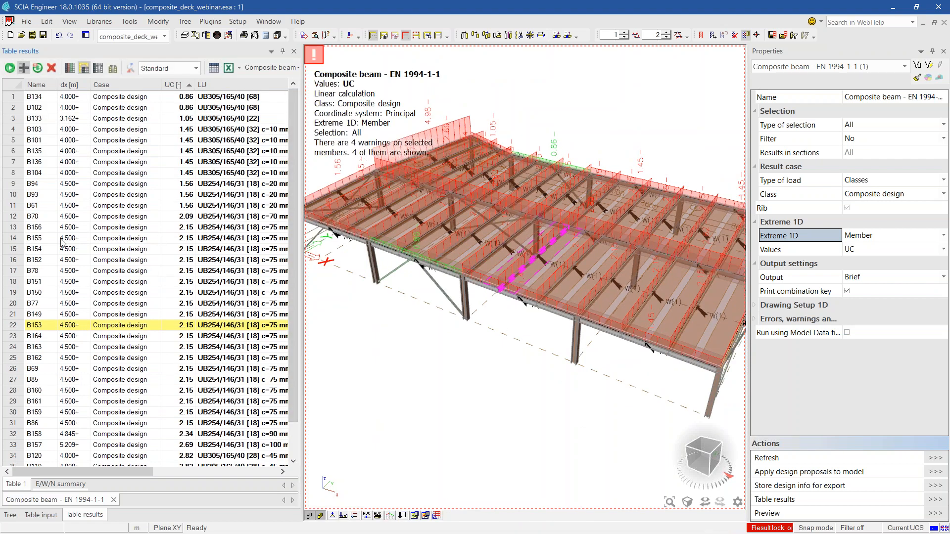
Locate beams B154 and B151 in the model from the results table, and open B151's design report in a widened preview.
left_click(13, 251)
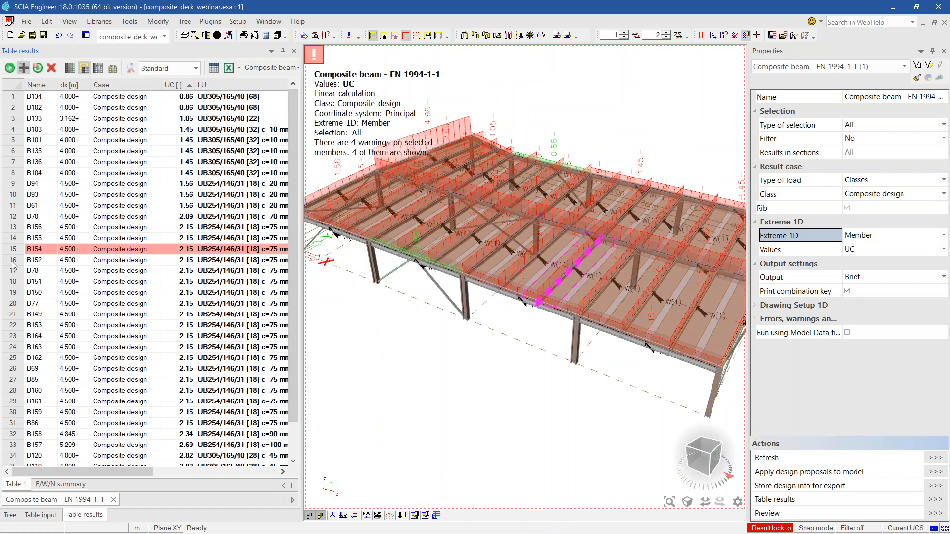
left_click(13, 283)
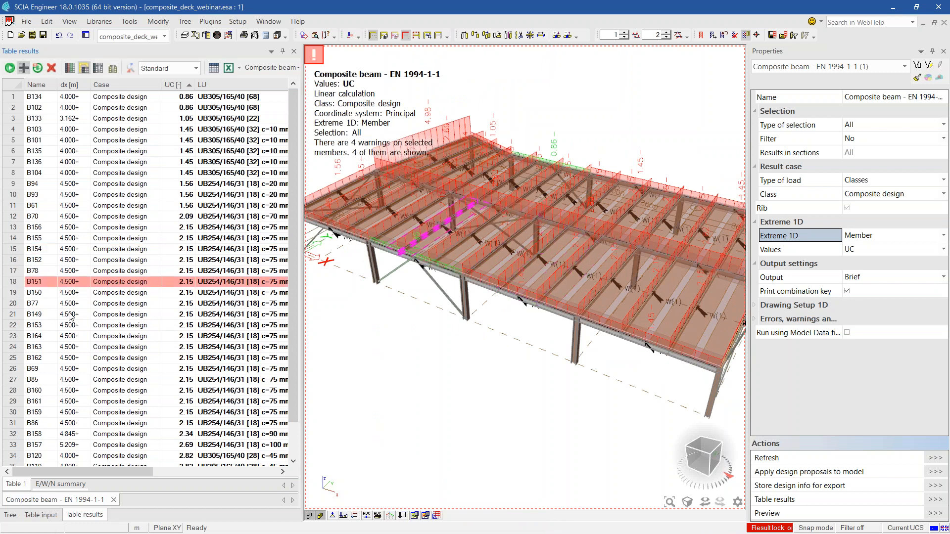
double_click(47, 281)
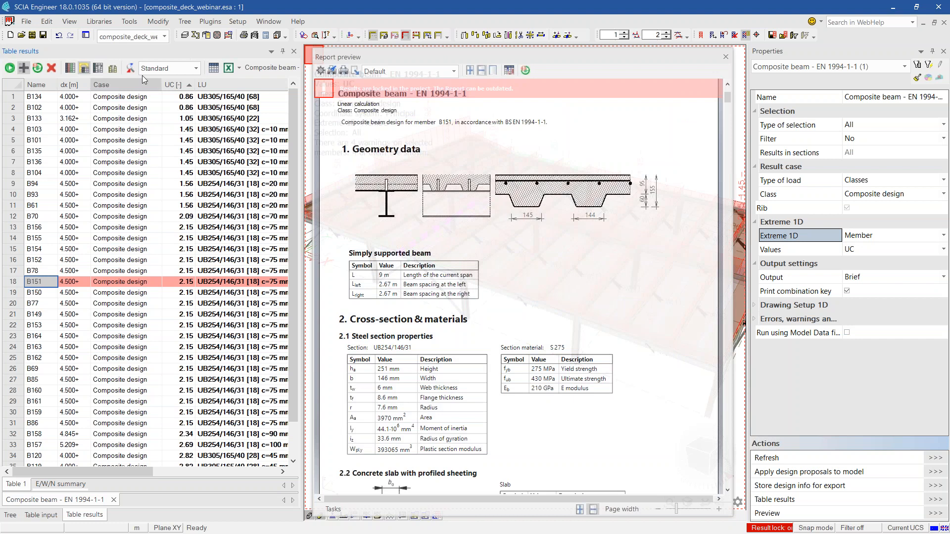
left_click(161, 69)
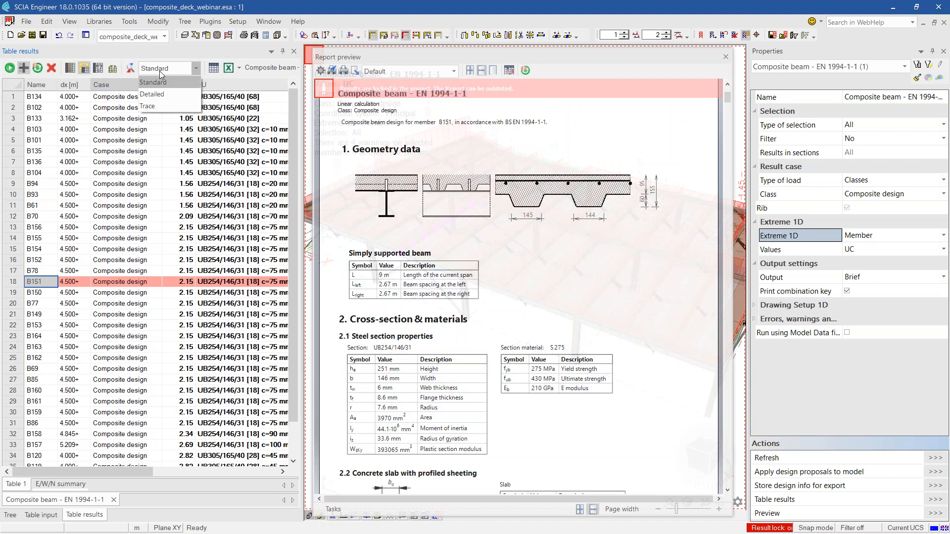
left_click(558, 287)
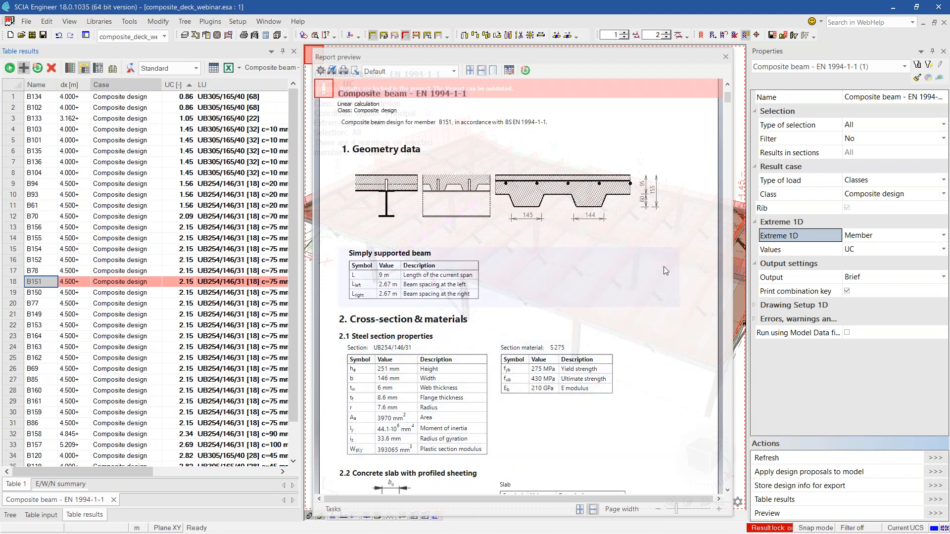
left_click_drag(732, 235, 820, 238)
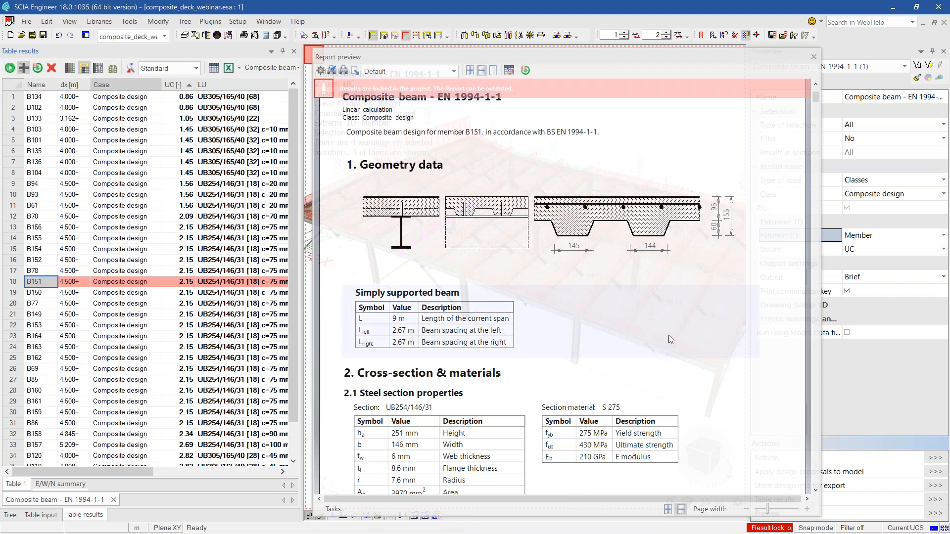
Review the geometry, steel section, concrete slab, profiled sheeting and shear connector data in beam B151's report.
scroll(663, 339, "down", 1)
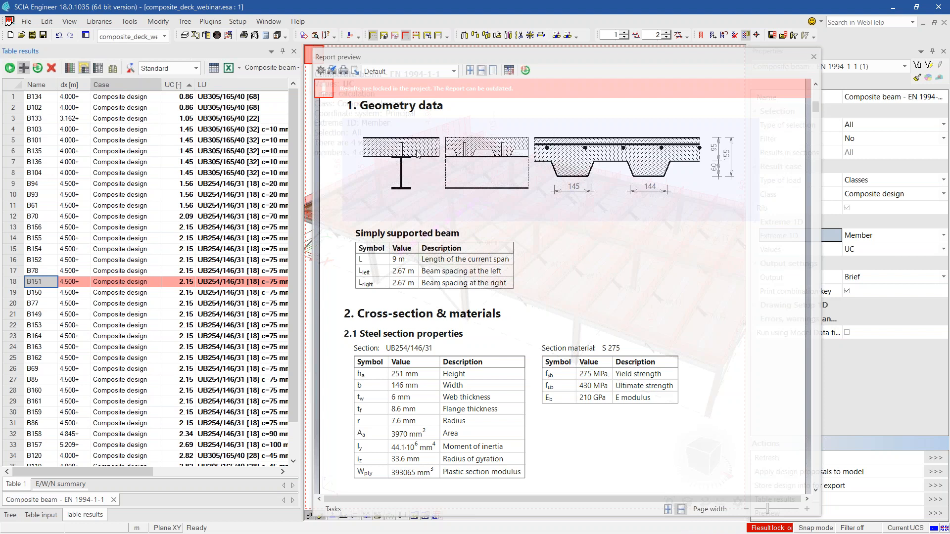
scroll(411, 193, "down", 1)
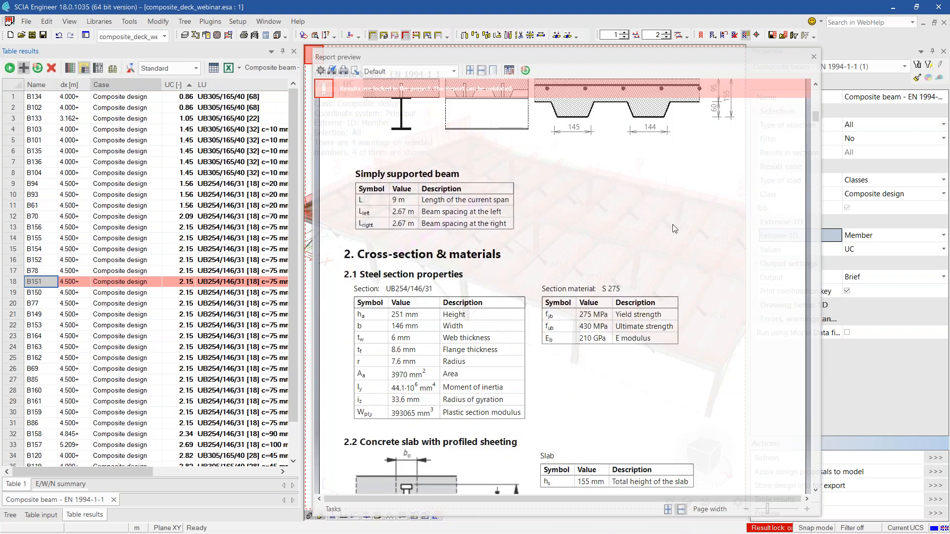
scroll(411, 205, "down", 1)
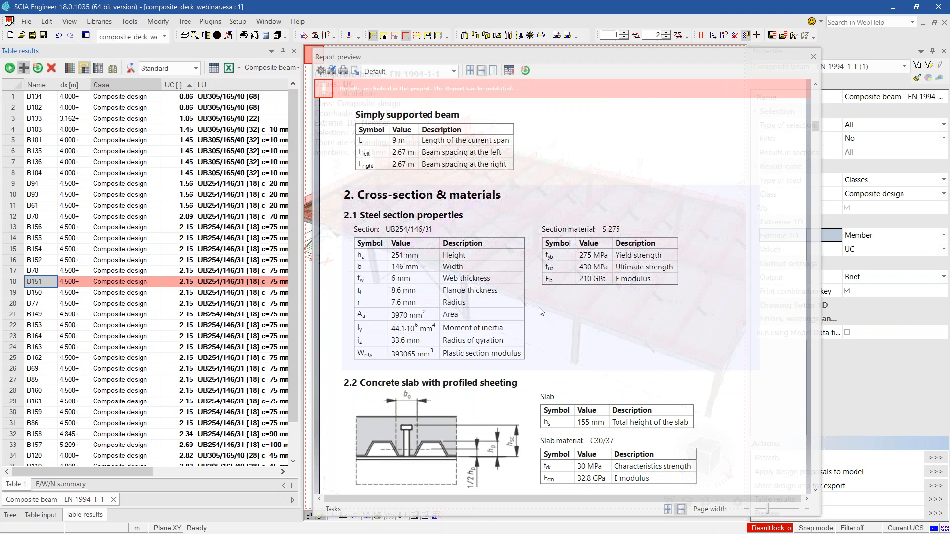
scroll(610, 295, "down", 2)
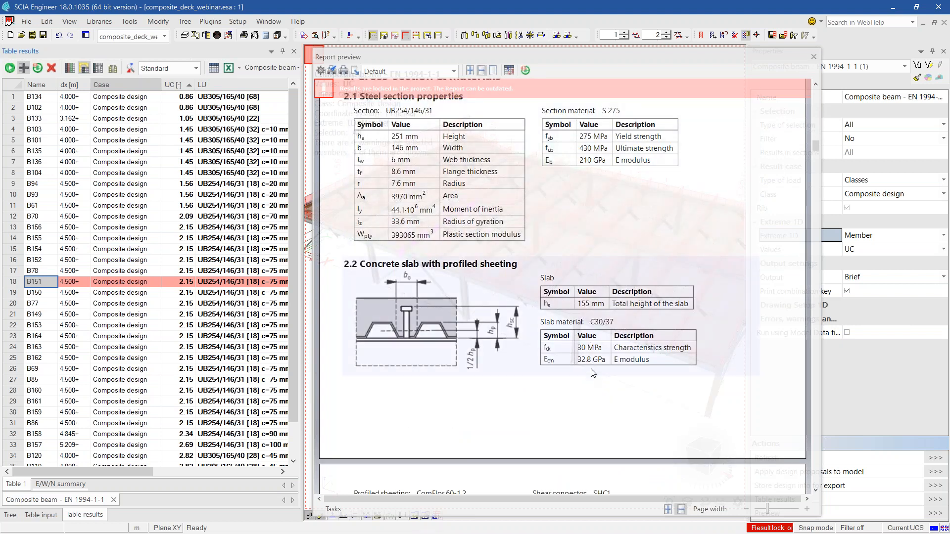
scroll(592, 366, "down", 5)
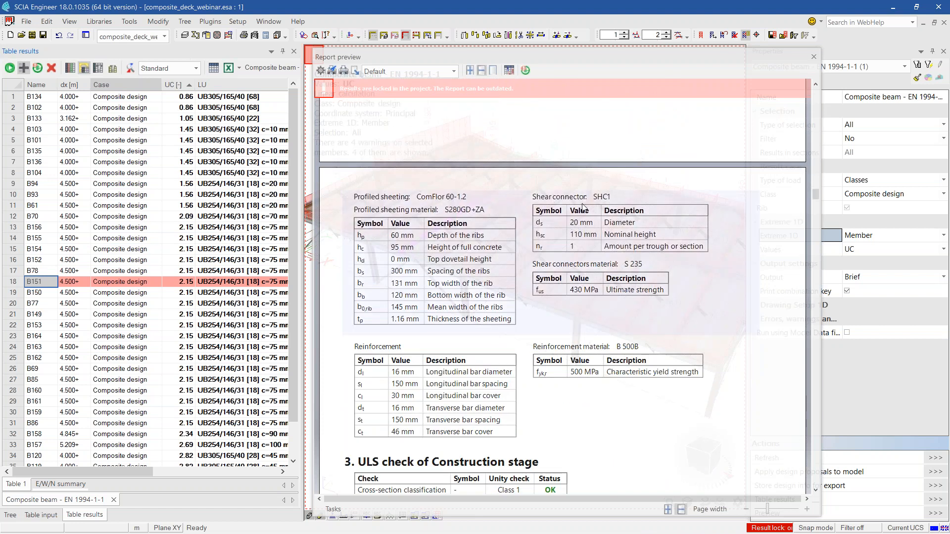
Inspect the definition of shear connector SHC1 in the composite shear connectors library.
left_click(9, 516)
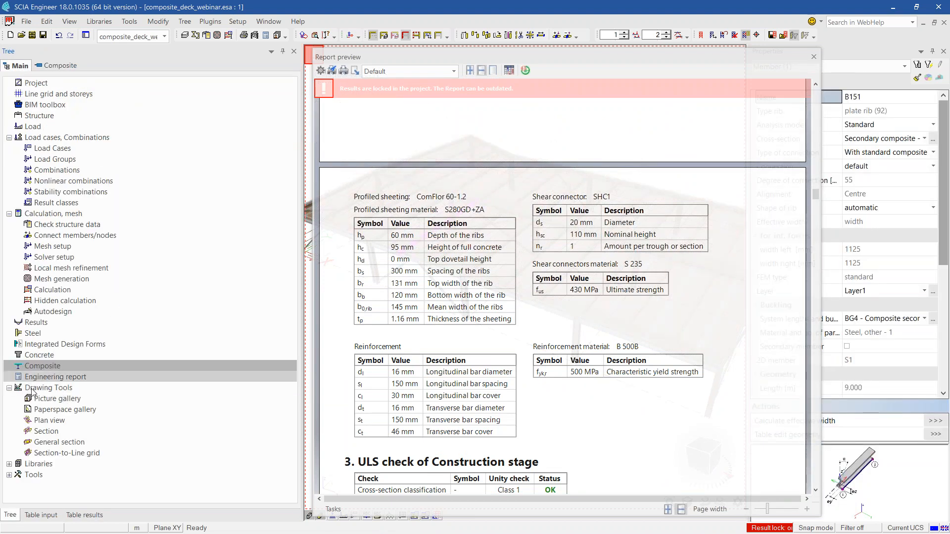
left_click(24, 463)
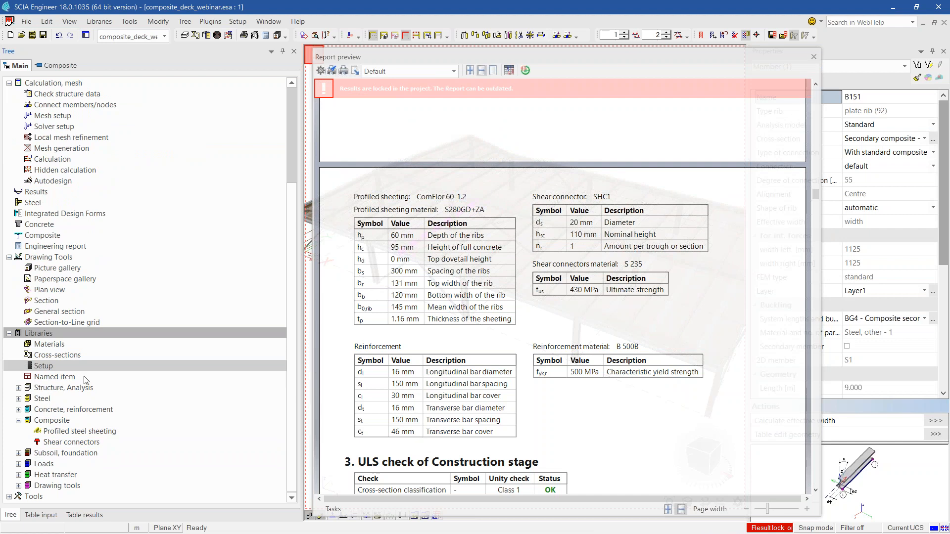
double_click(72, 442)
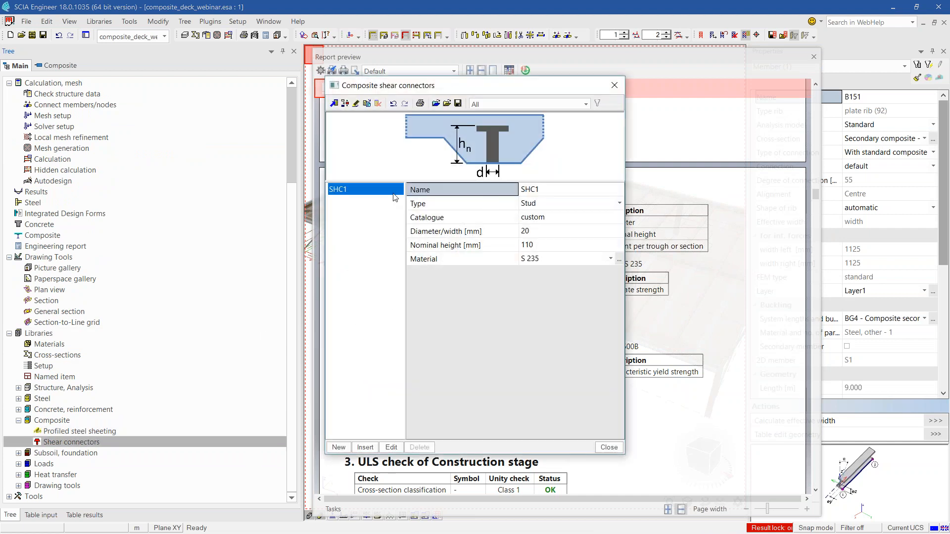
left_click(616, 87)
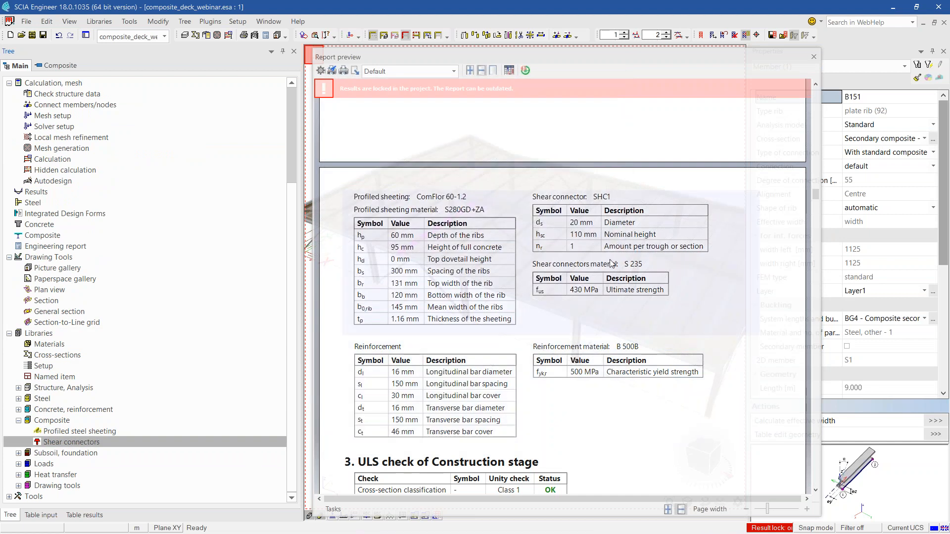
Review the reinforcement data and the summary ULS and SLS checks in beam B151's report.
scroll(570, 292, "down", 1)
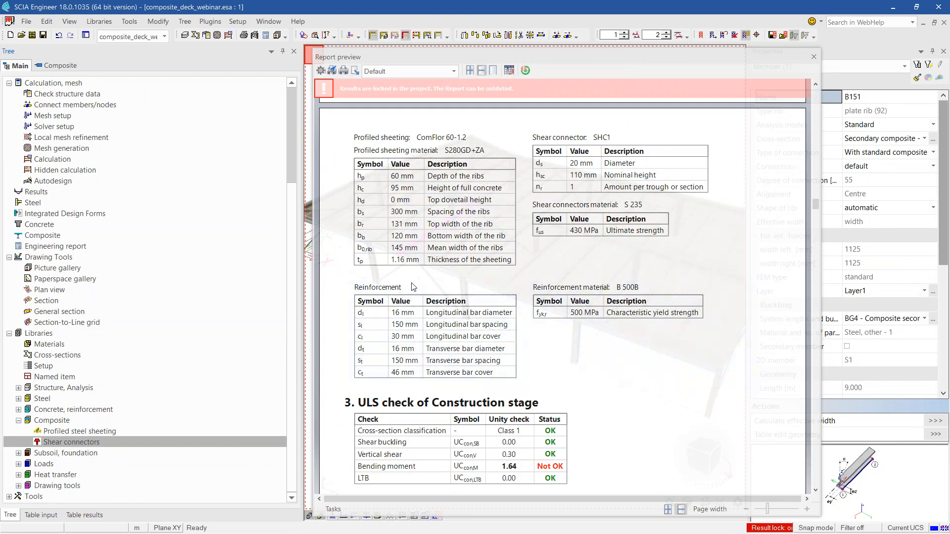
scroll(414, 358, "down", 1)
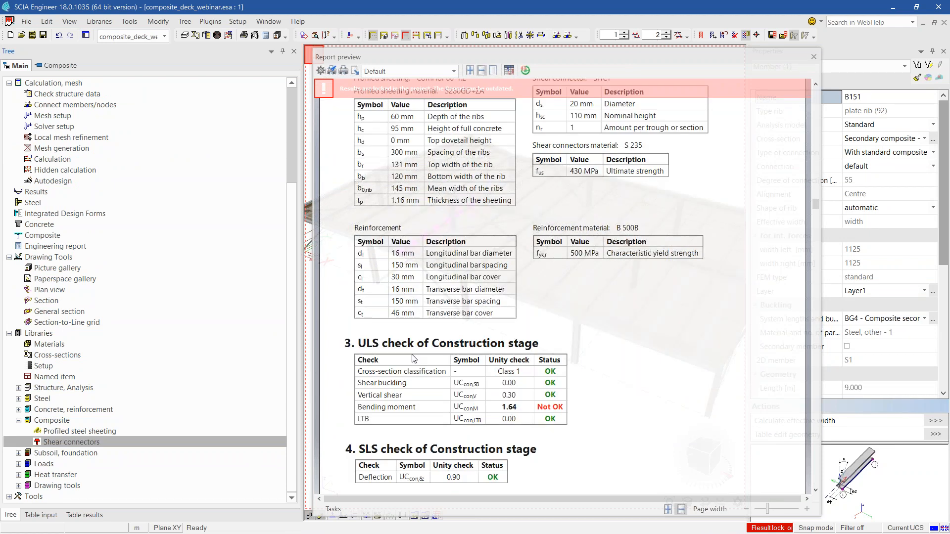
scroll(580, 277, "down", 3)
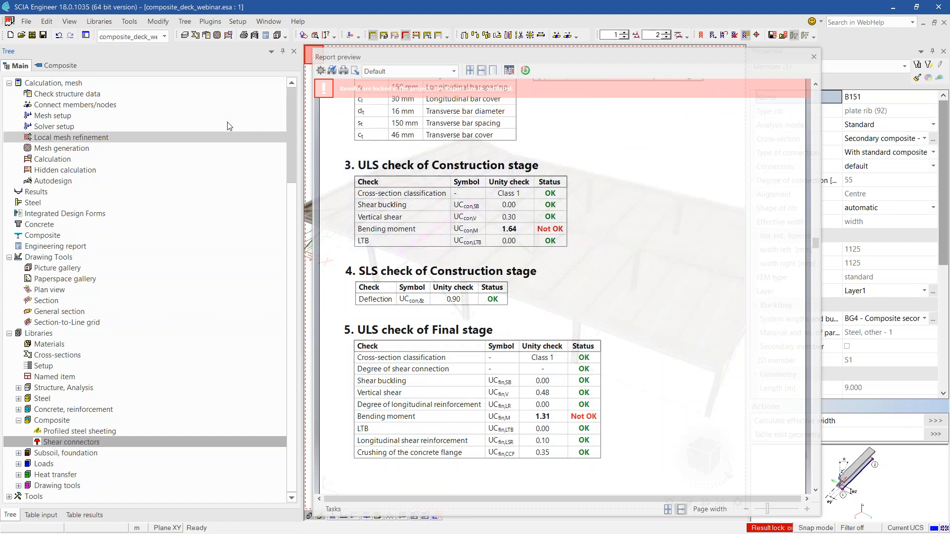
Inspect the welding of connectors options in the composite setup, and close the setup without changes.
left_click(57, 66)
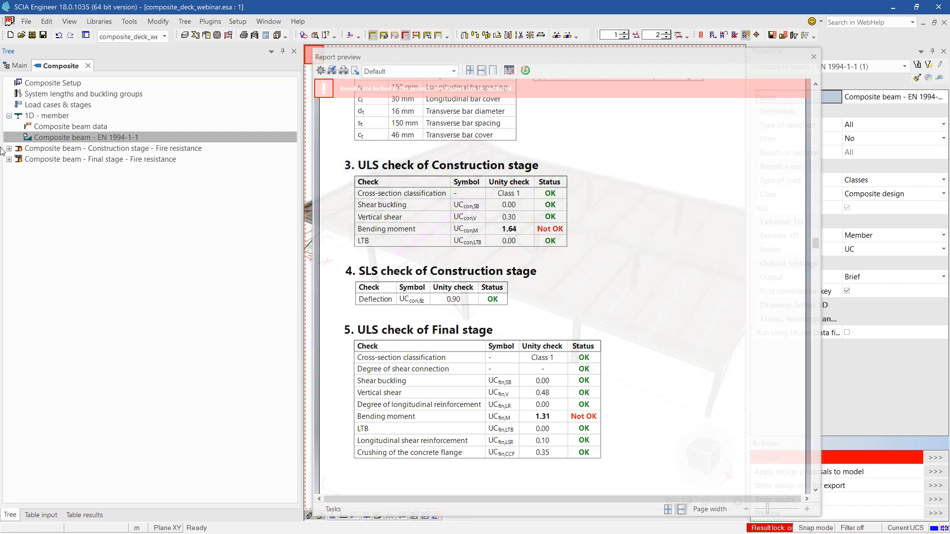
double_click(60, 84)
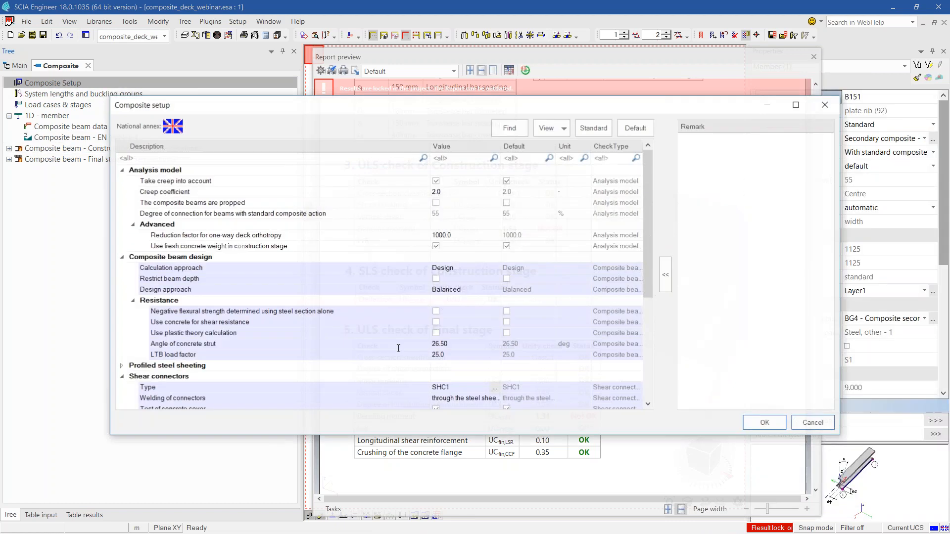
scroll(481, 368, "down", 4)
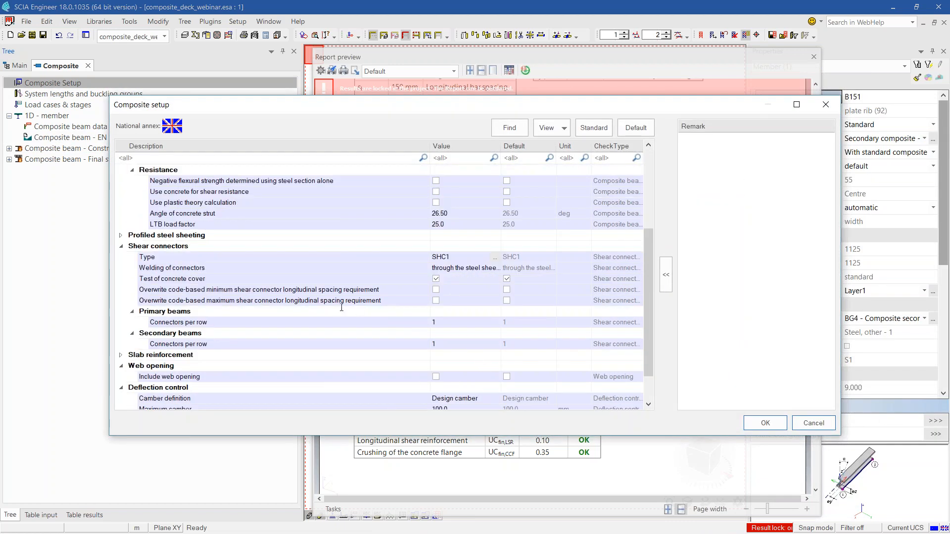
left_click(458, 269)
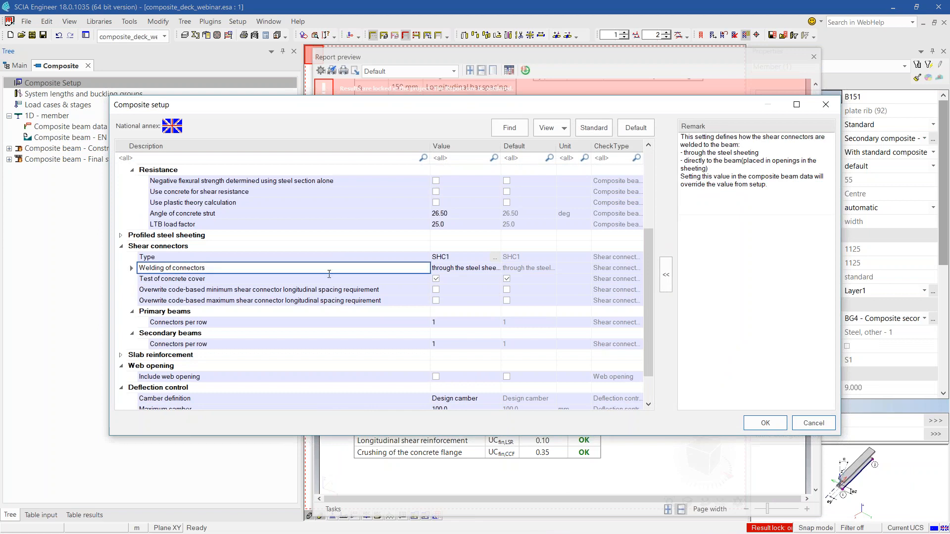
left_click(458, 270)
left_click(494, 268)
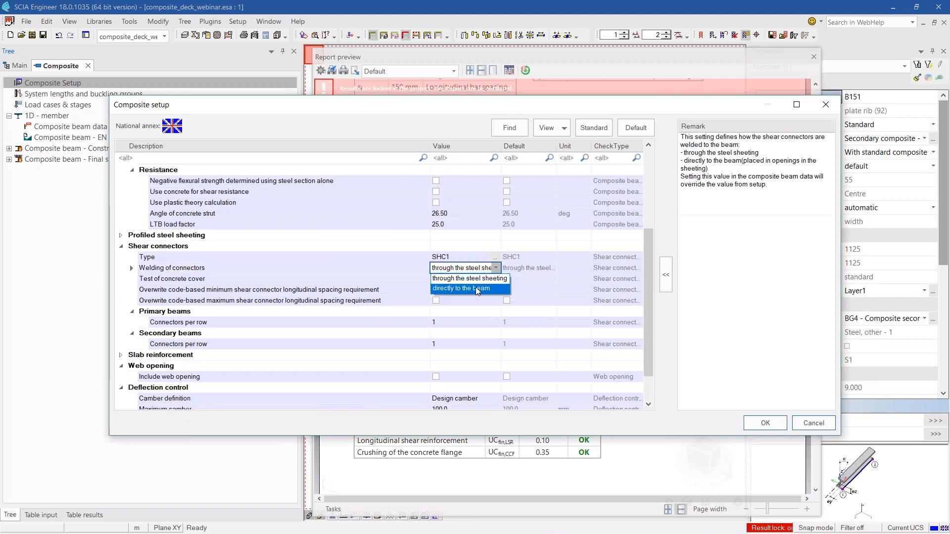
left_click(813, 422)
left_click(814, 422)
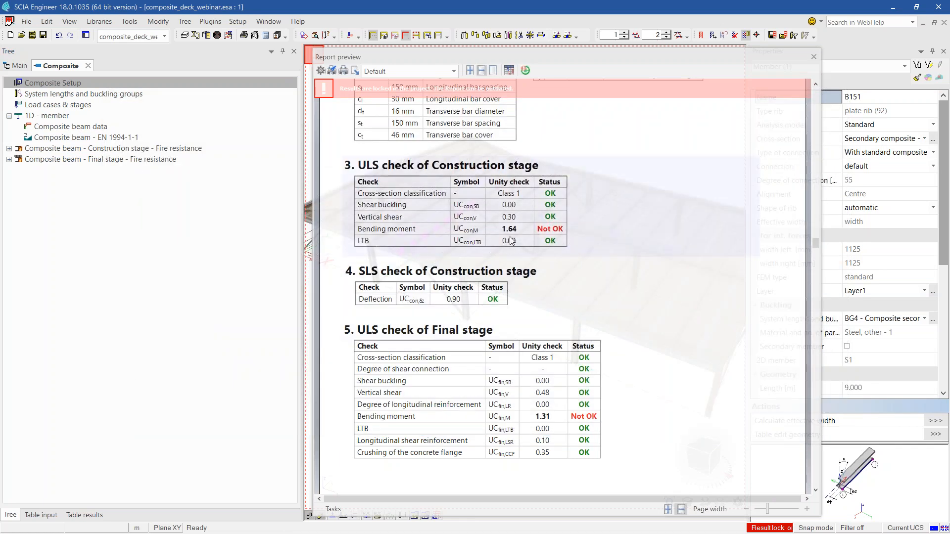
Review the final stage ULS and SLS check summaries and the detailing checks in B151's report.
scroll(580, 289, "down", 3)
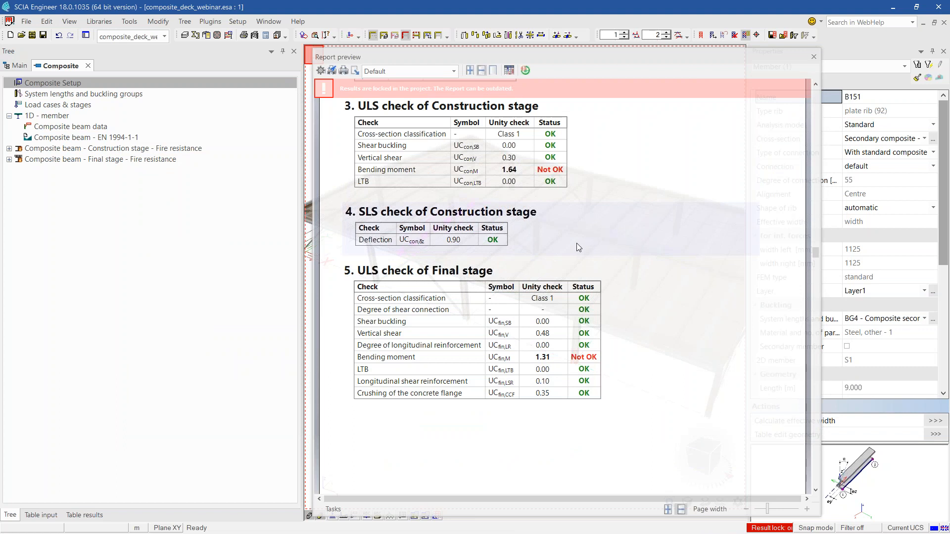
scroll(586, 246, "down", 3)
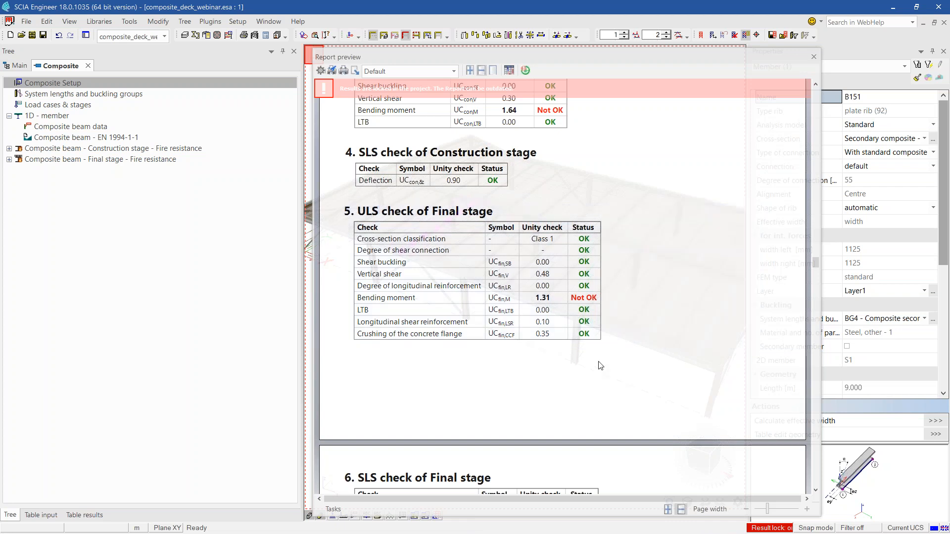
scroll(598, 364, "down", 5)
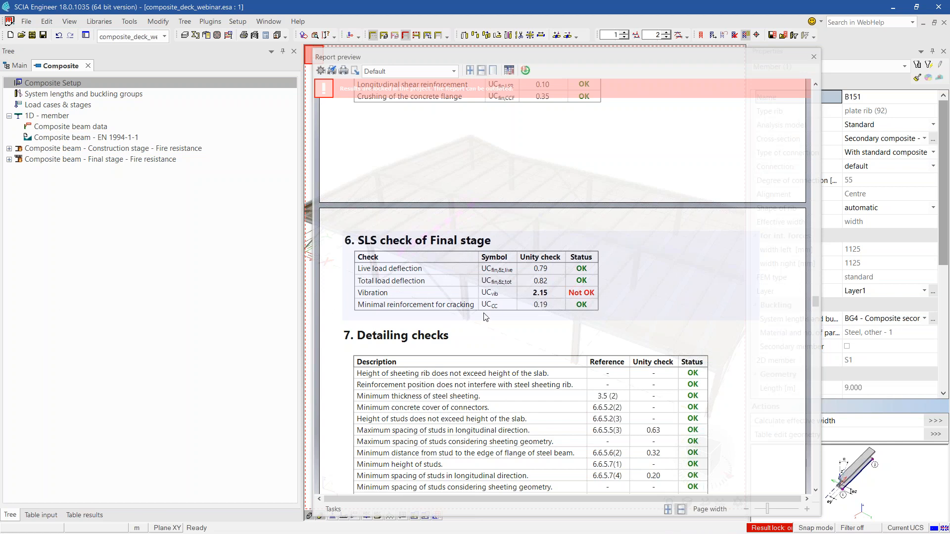
scroll(420, 316, "down", 3)
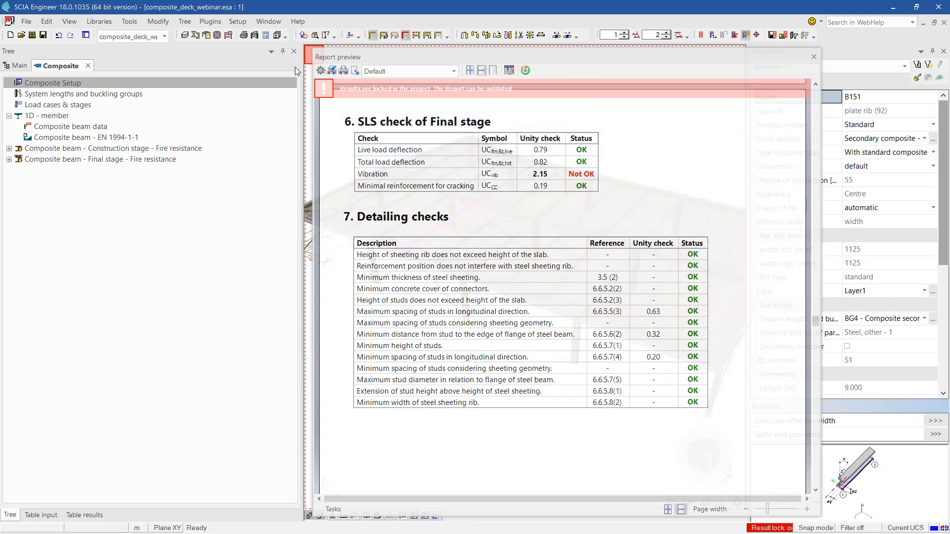
Switch the composite beam results output to Detailed and regenerate the report preview for beam B151.
left_click(85, 515)
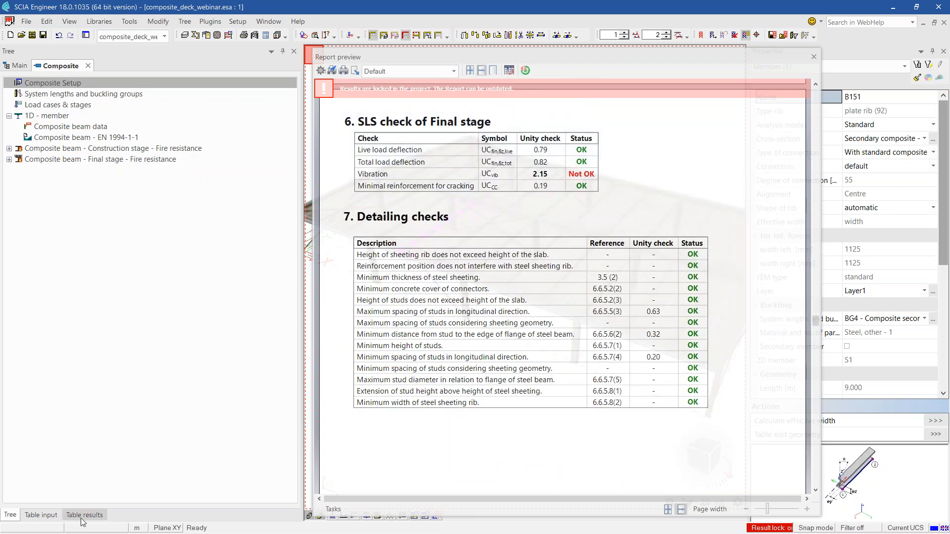
left_click(182, 73)
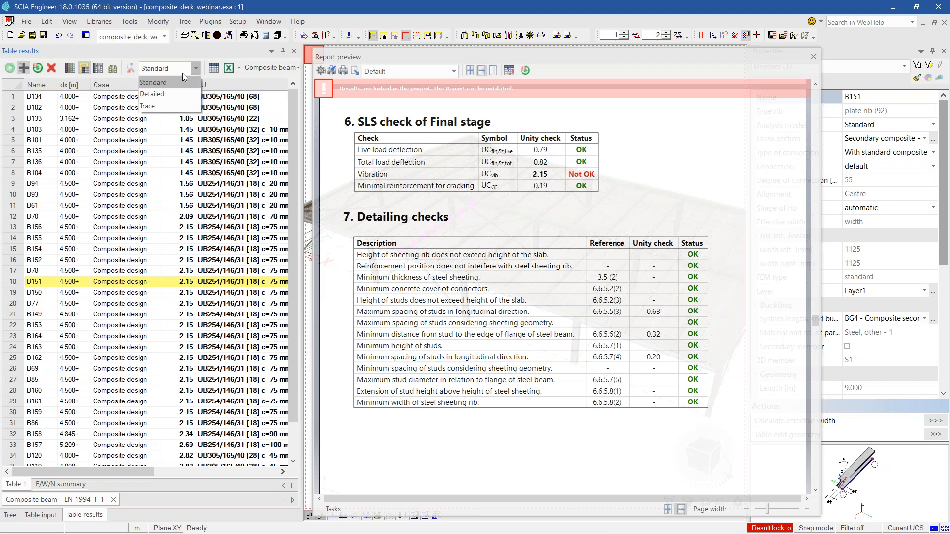
left_click(153, 94)
scroll(489, 369, "down", 1)
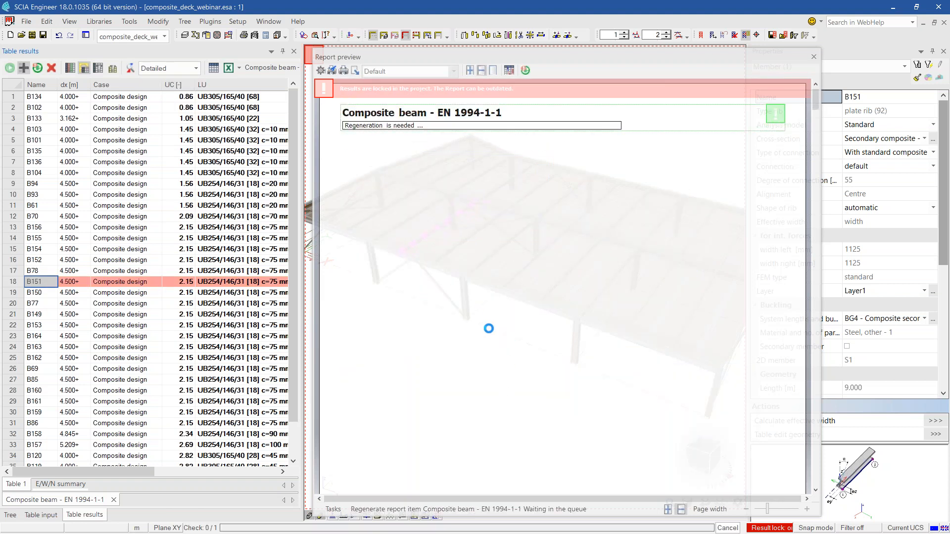
Examine the construction stage shear buckling, vertical shear and bending moment calculations in B151's detailed report.
scroll(488, 329, "down", 3)
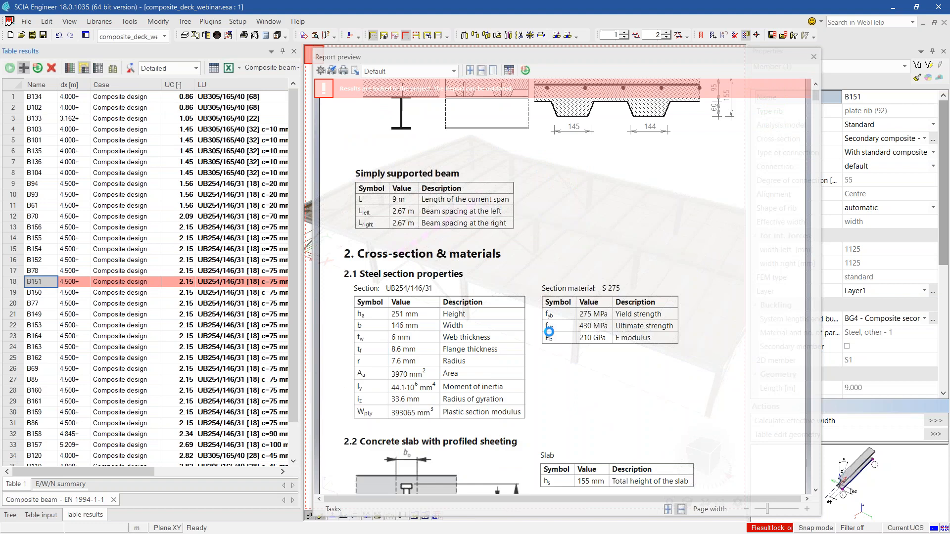
scroll(594, 354, "down", 1)
scroll(593, 354, "down", 8)
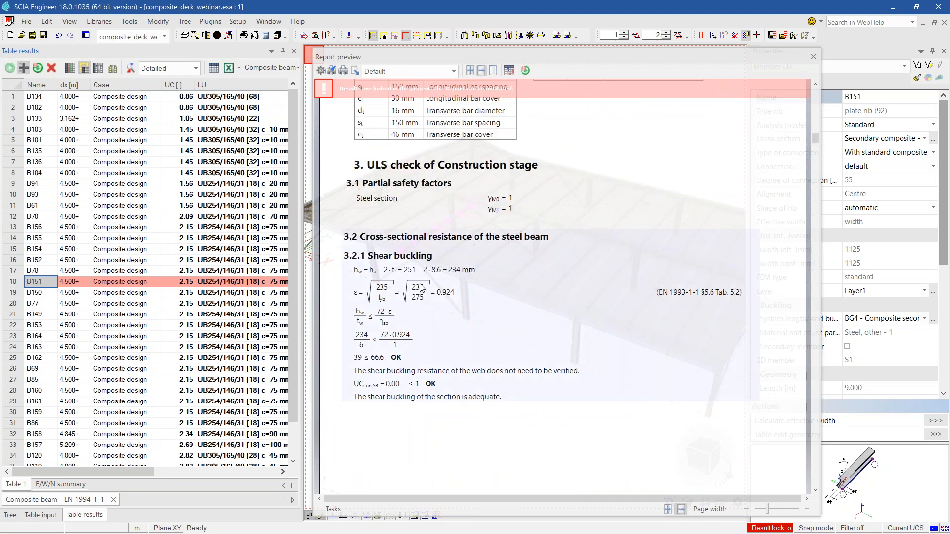
scroll(429, 253, "down", 10)
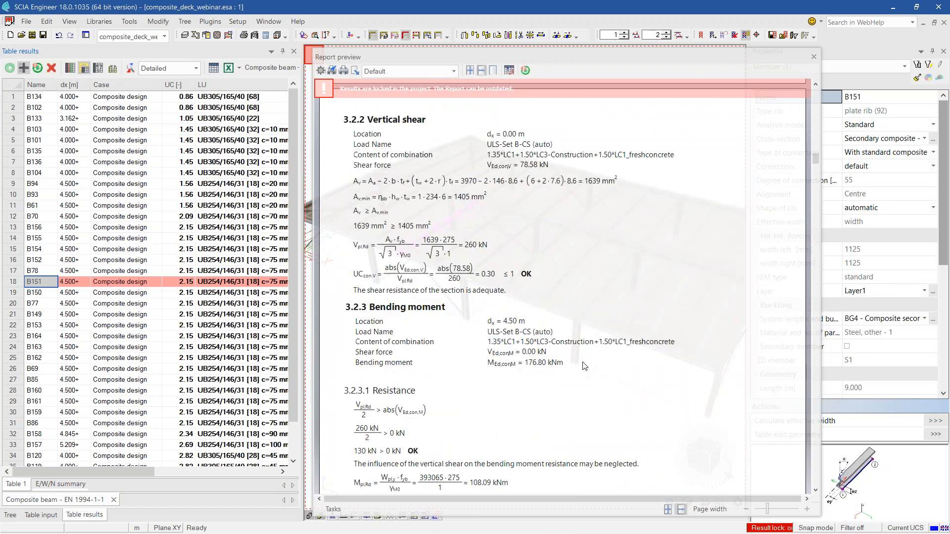
scroll(438, 352, "down", 3)
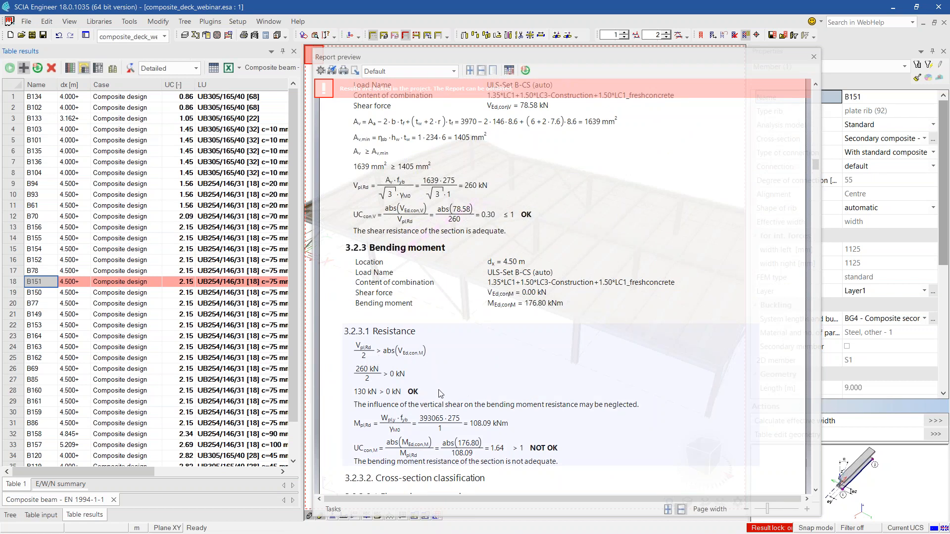
scroll(420, 413, "down", 1)
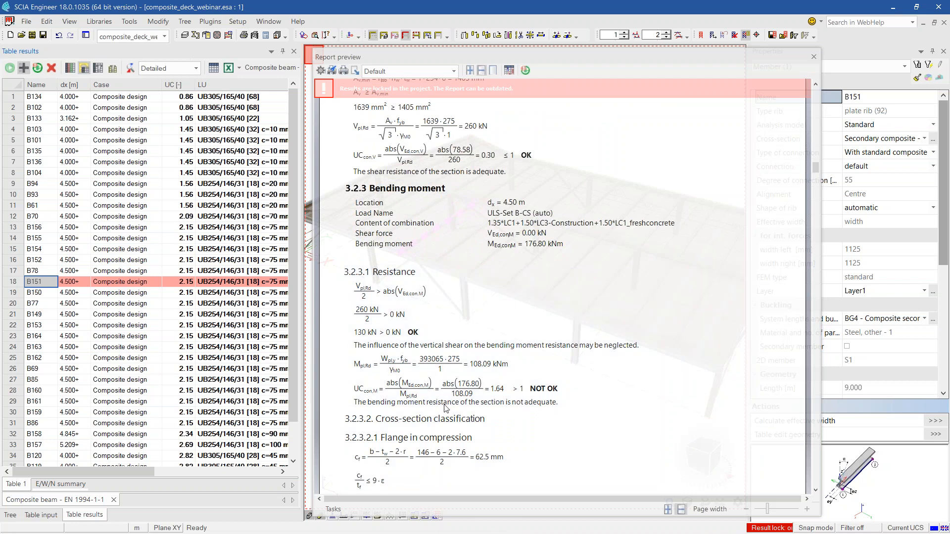
scroll(582, 383, "down", 1)
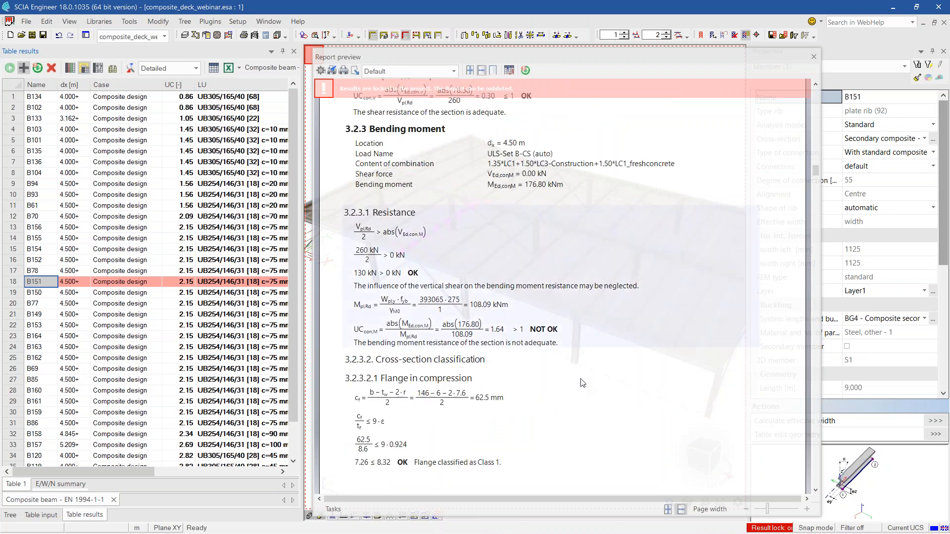
Examine the cross-section classification and lateral torsional buckling check for the construction stage.
scroll(582, 383, "down", 1)
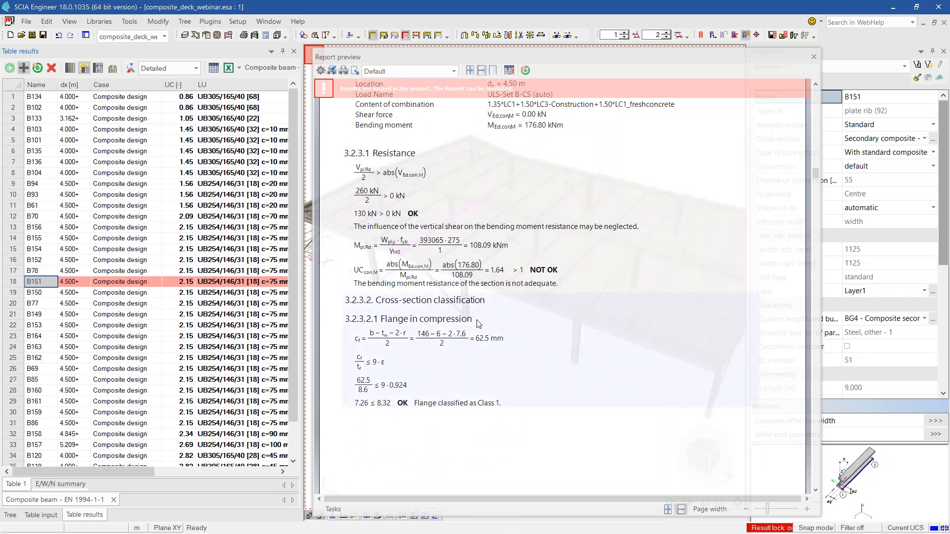
scroll(478, 360, "down", 1)
scroll(478, 360, "down", 6)
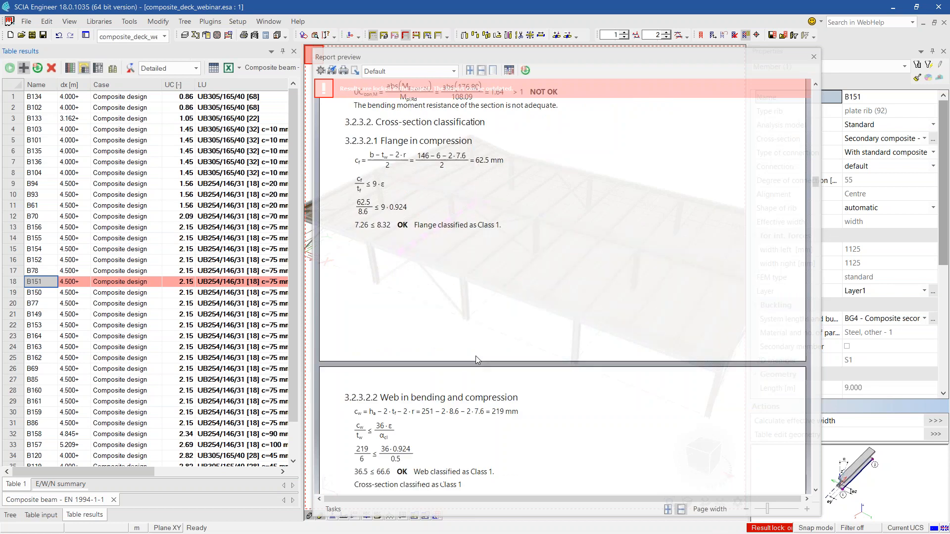
scroll(478, 360, "down", 3)
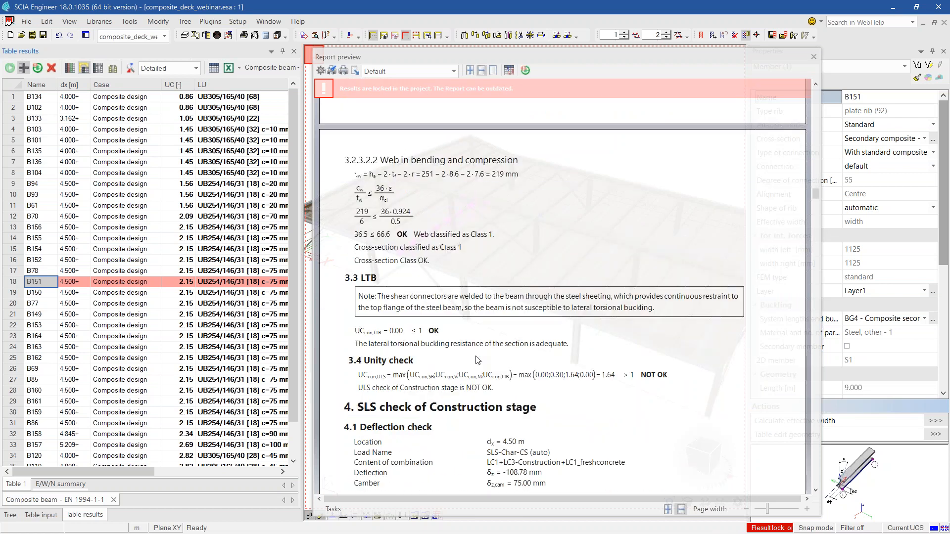
Examine the construction stage deflection check and the partial safety factors of the final stage.
scroll(492, 354, "down", 1)
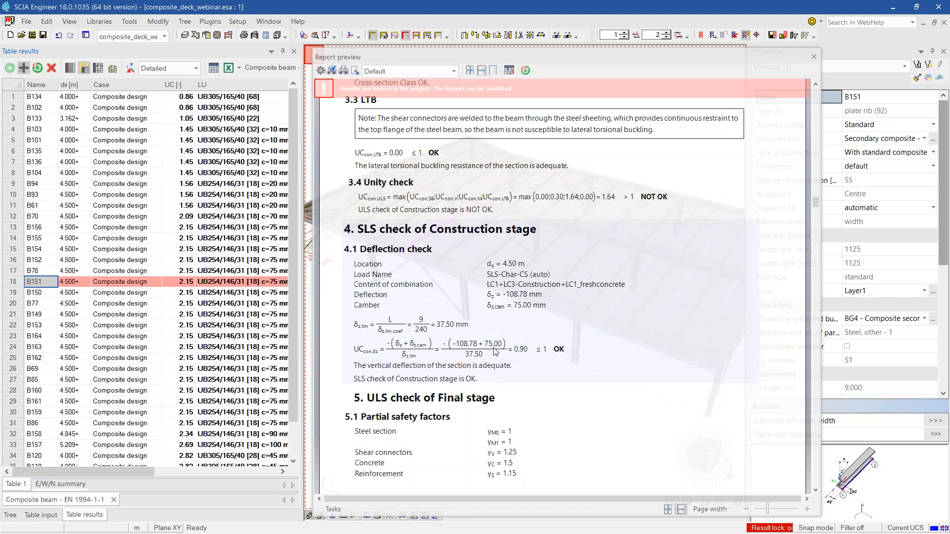
scroll(510, 333, "down", 2)
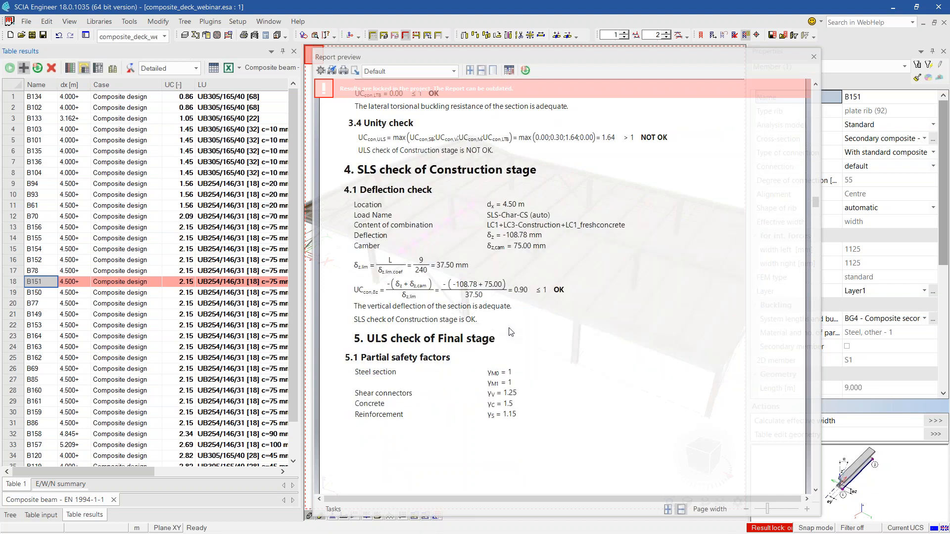
scroll(549, 291, "down", 2)
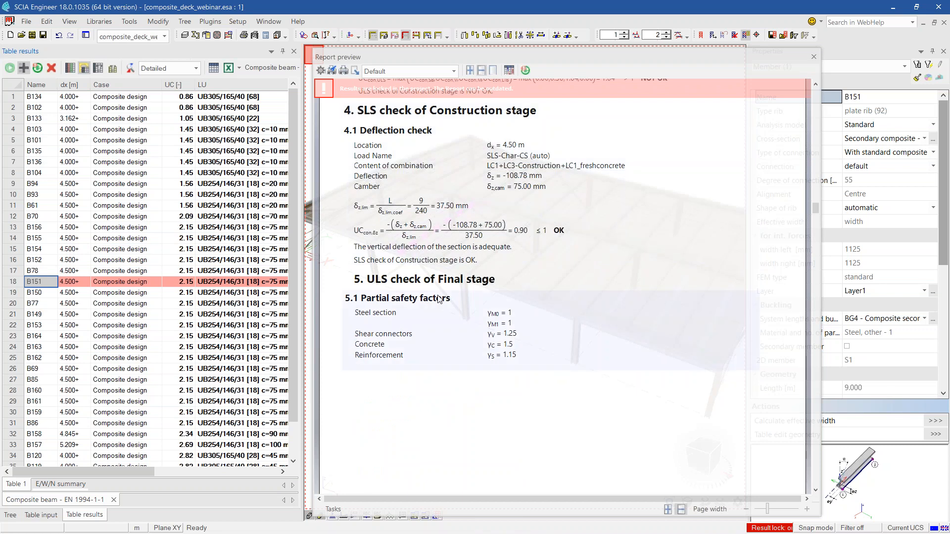
Examine the design resistance of the shear connectors in the solid slab and profiled sheeting, and reposition the report preview.
scroll(658, 336, "down", 8)
scroll(660, 340, "down", 4)
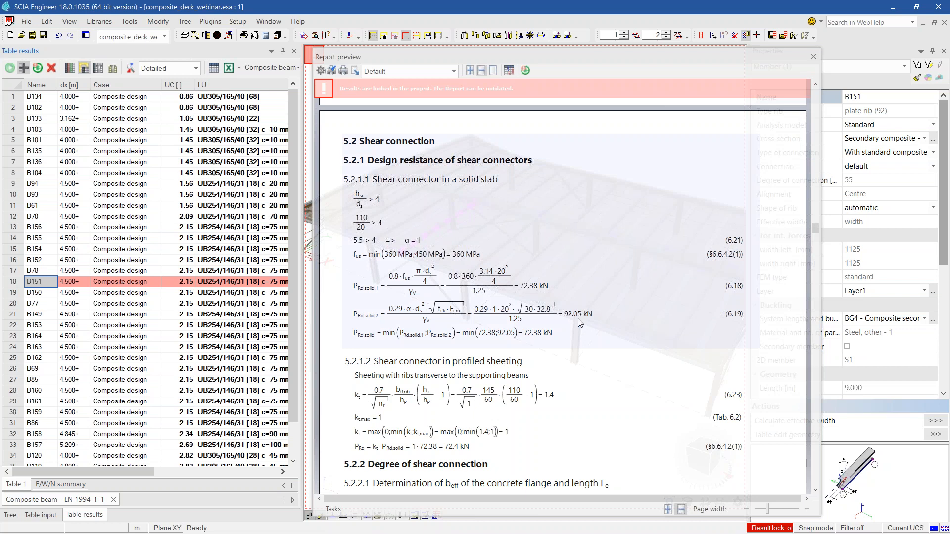
scroll(540, 359, "down", 1)
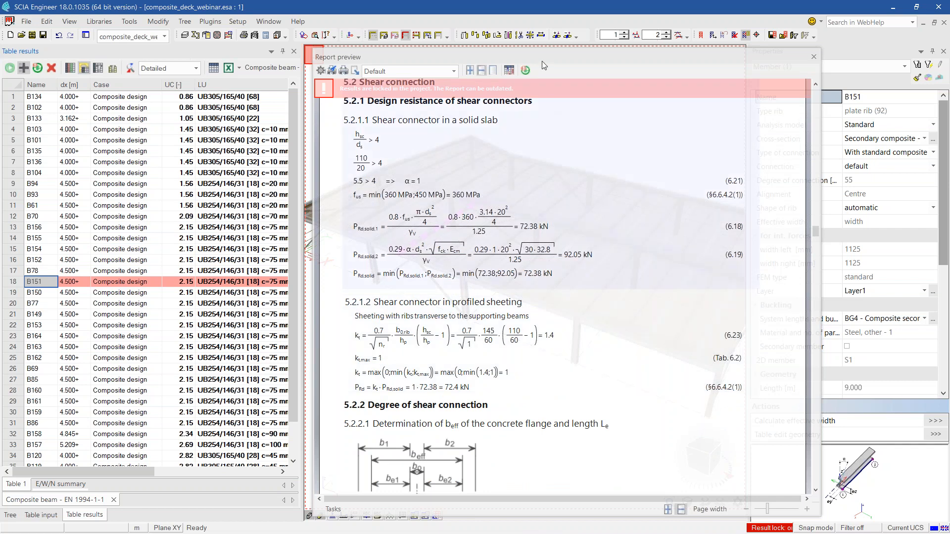
left_click_drag(546, 56, 589, 61)
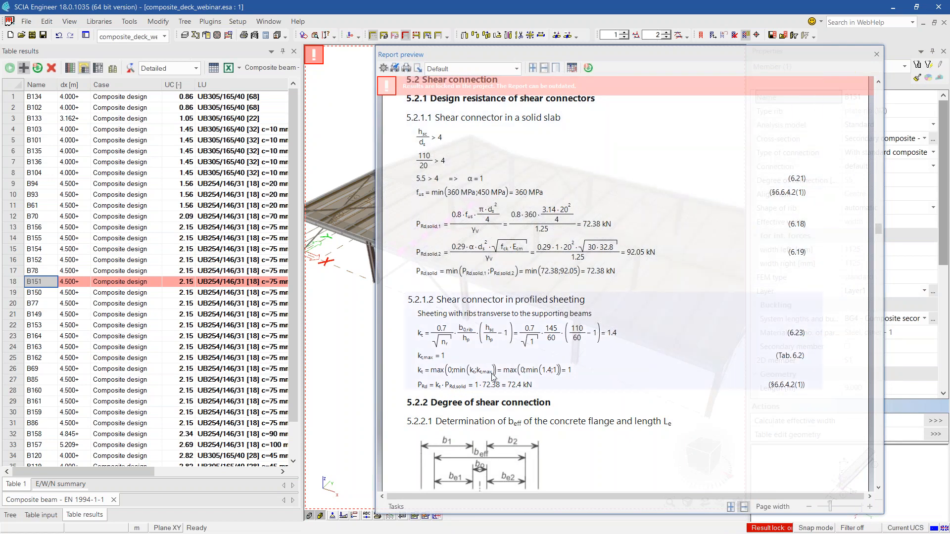
Examine the effective width of the concrete flange and the minimum and present degree of shear connection.
scroll(492, 377, "down", 5)
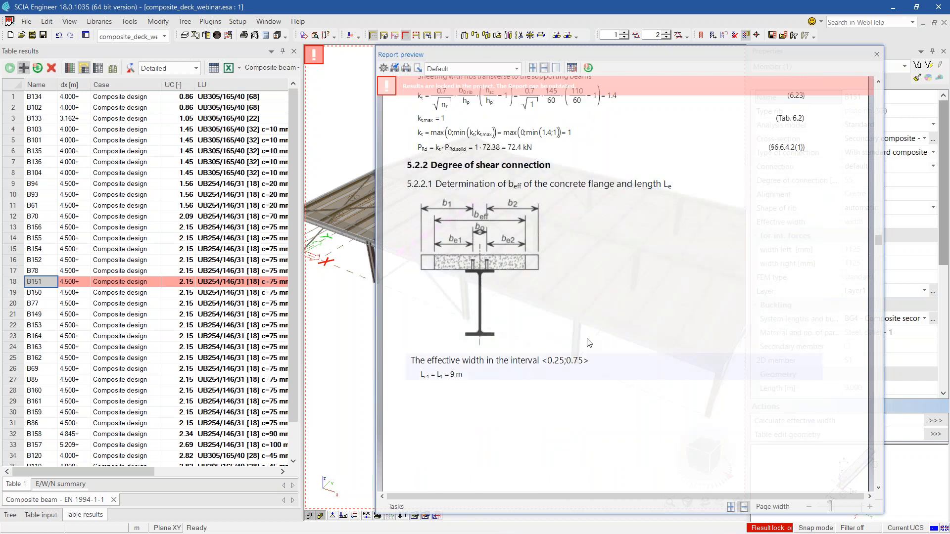
scroll(584, 366, "down", 4)
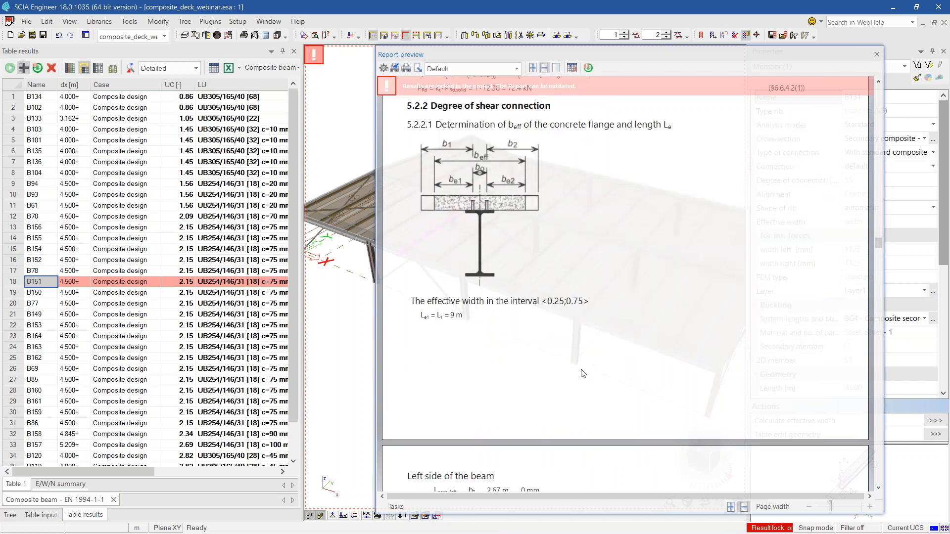
scroll(582, 356, "down", 10)
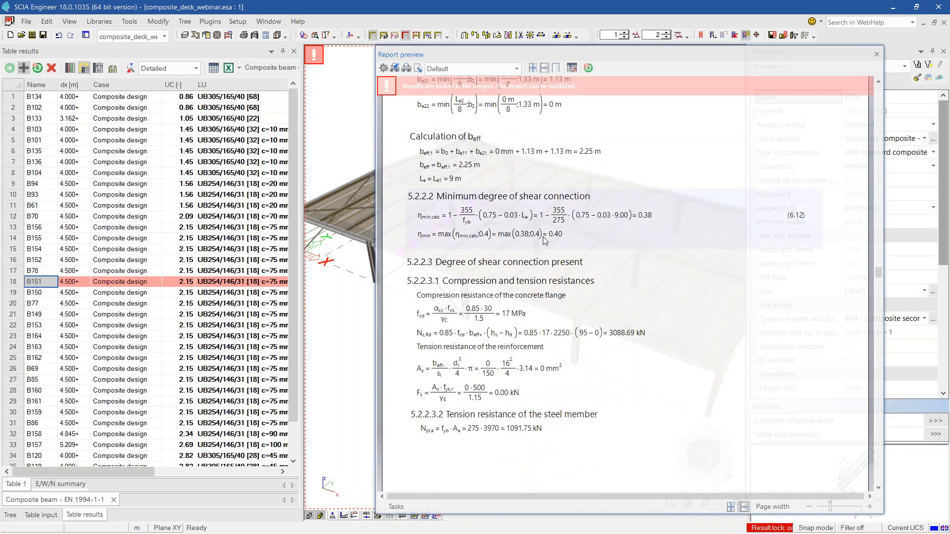
scroll(548, 247, "down", 1)
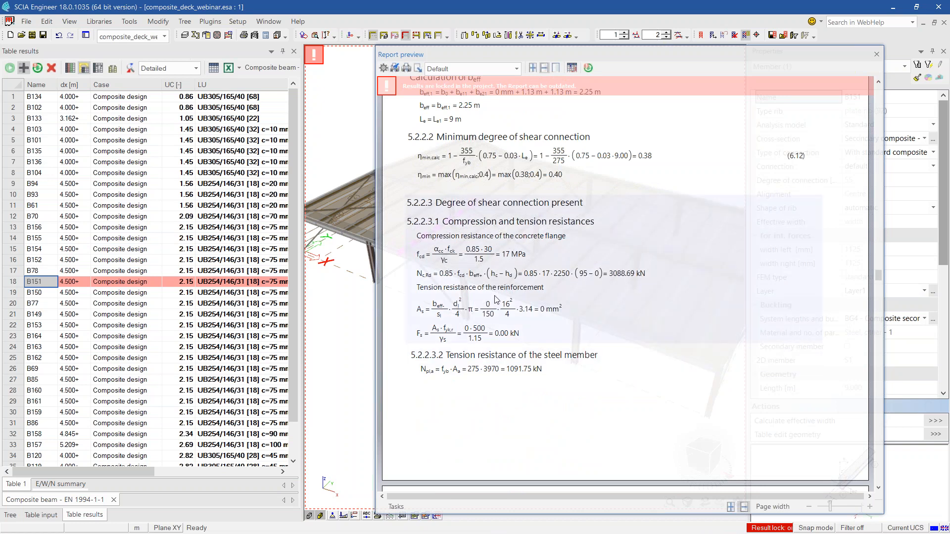
Examine the compression and tension resistances, the resistance of the shear connectors and the shear buckling check of the steel beam.
scroll(515, 332, "down", 2)
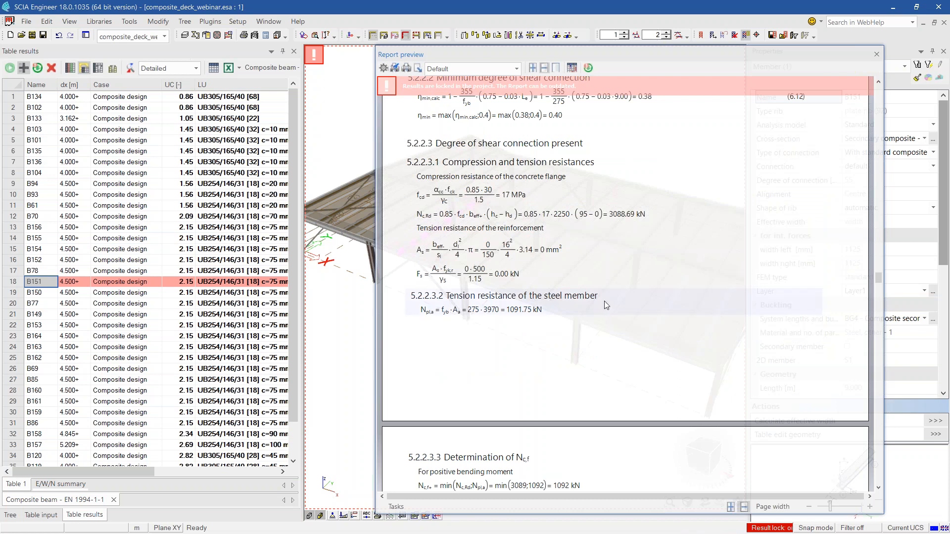
scroll(580, 353, "down", 4)
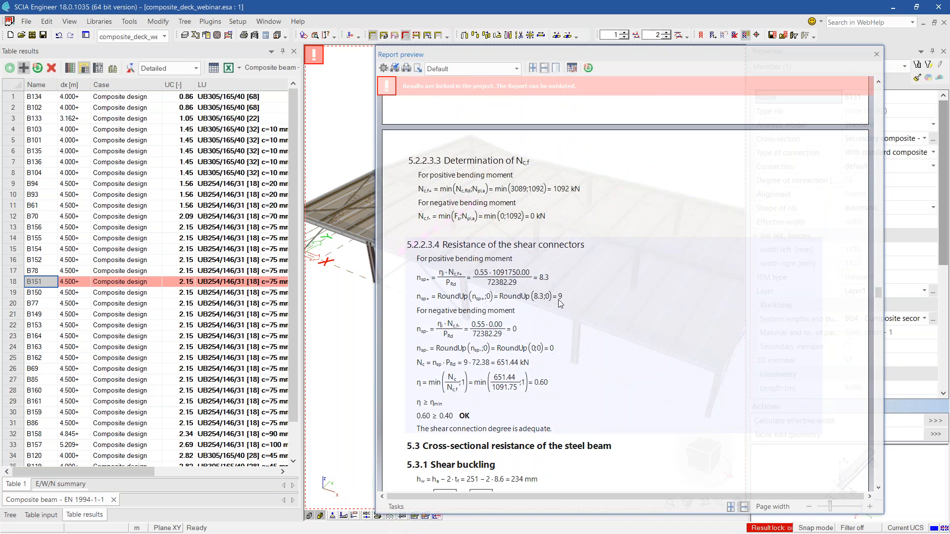
scroll(559, 304, "down", 1)
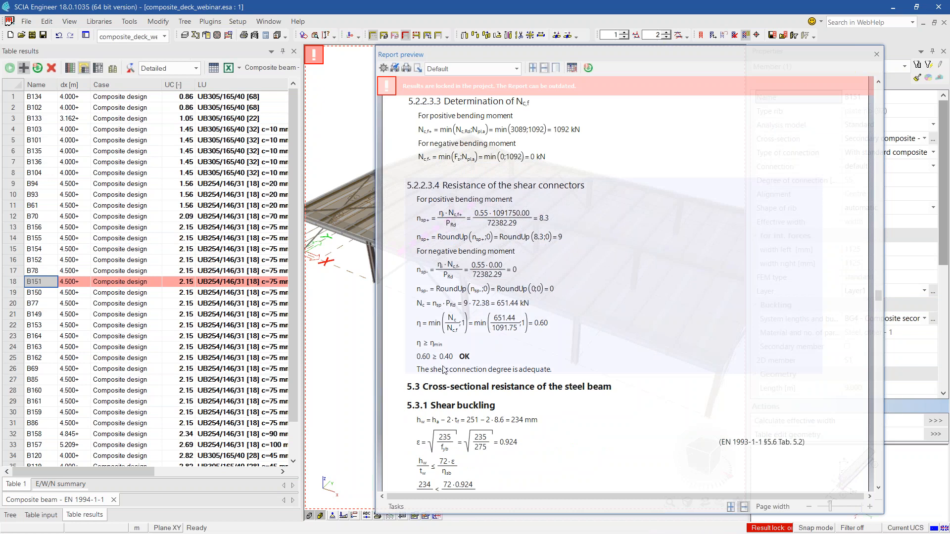
scroll(557, 357, "down", 1)
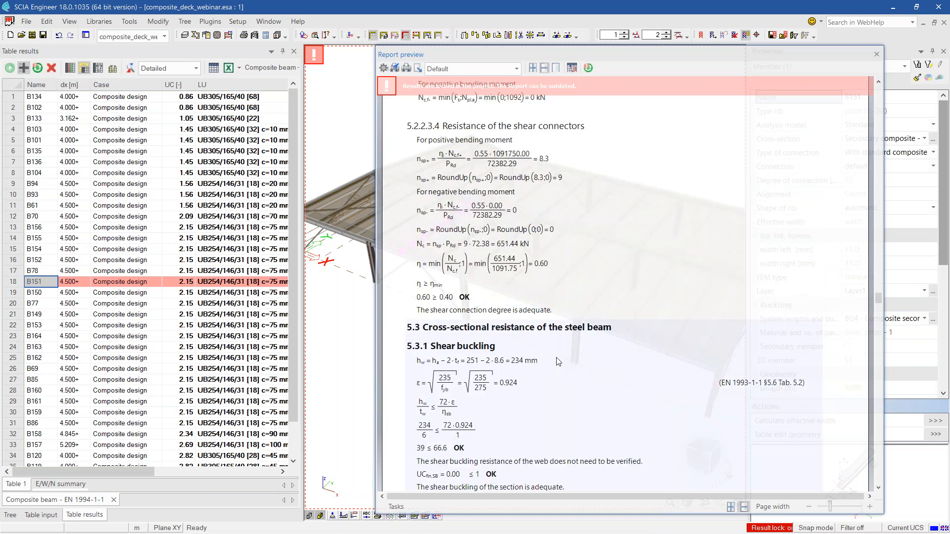
scroll(556, 357, "down", 1)
View the moment diagram and stud layout near the end of the report and return to the vertical shear check.
left_click_drag(878, 298, 857, 477)
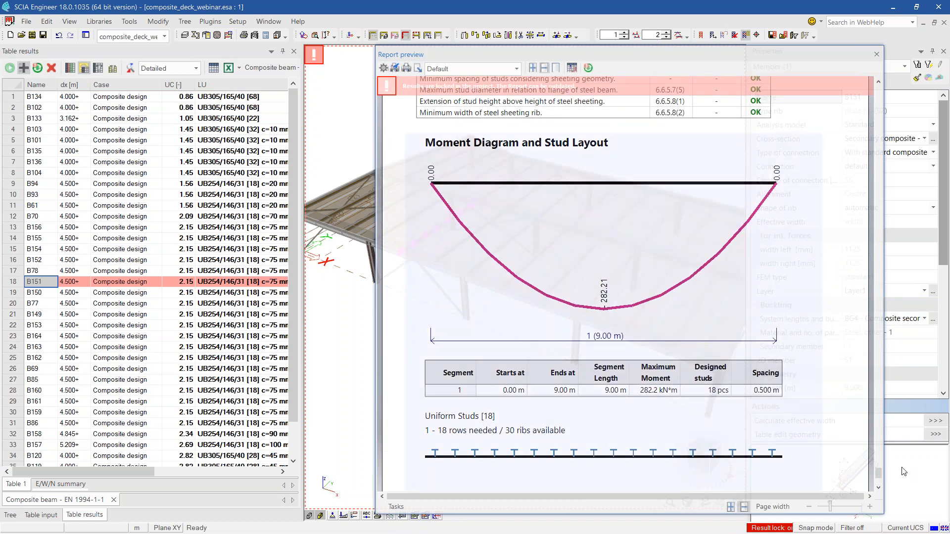
left_click_drag(878, 474, 866, 326)
scroll(589, 280, "up", 5)
scroll(589, 281, "down", 5)
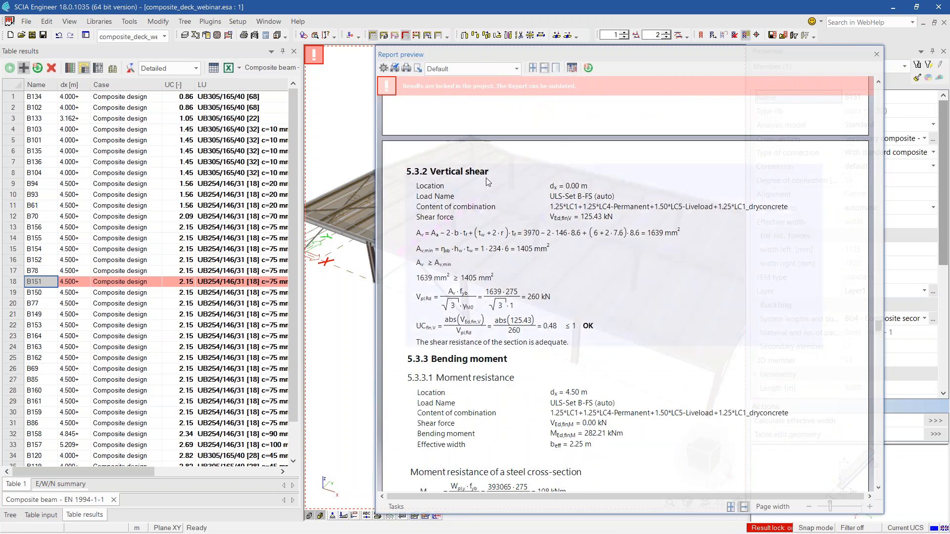
Examine the final stage vertical shear check and the bending moment resistance calculation of the composite section.
scroll(487, 339, "down", 6)
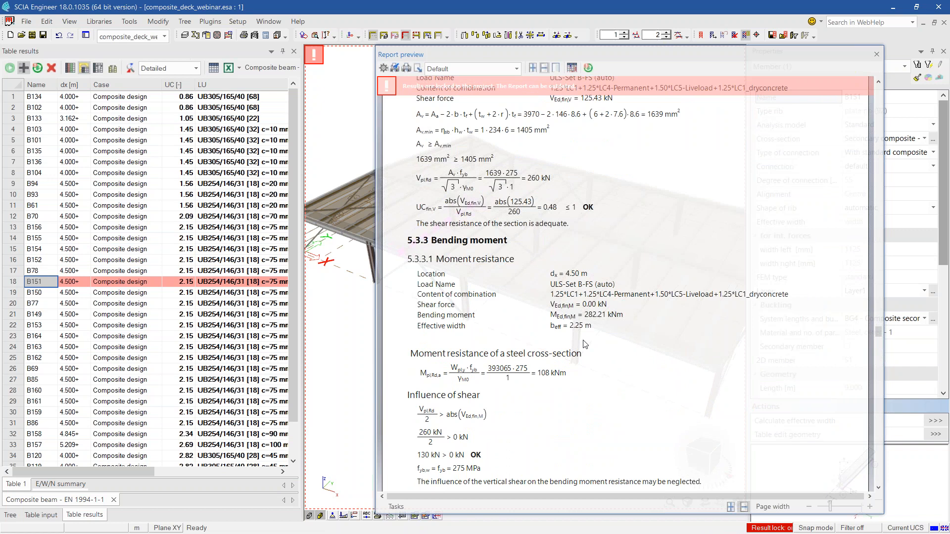
scroll(624, 392, "down", 1)
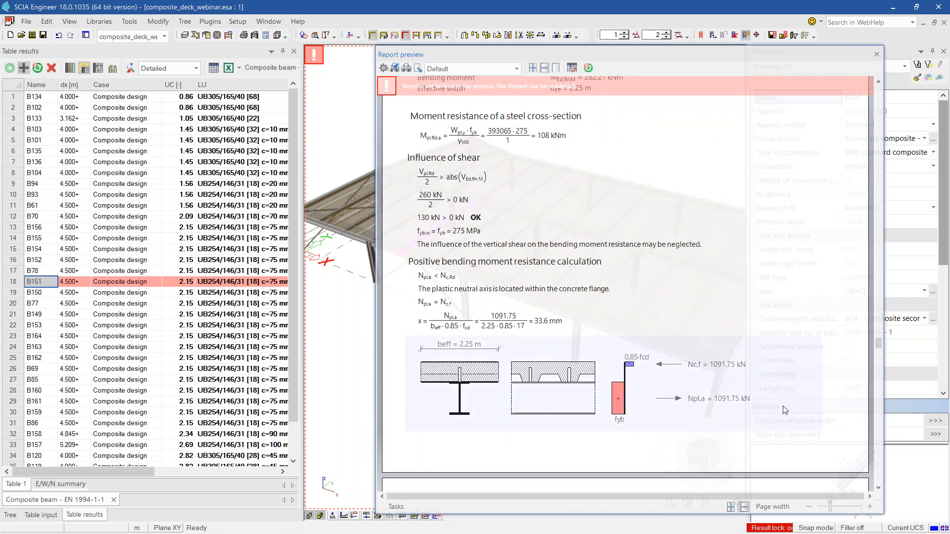
scroll(530, 445, "down", 2)
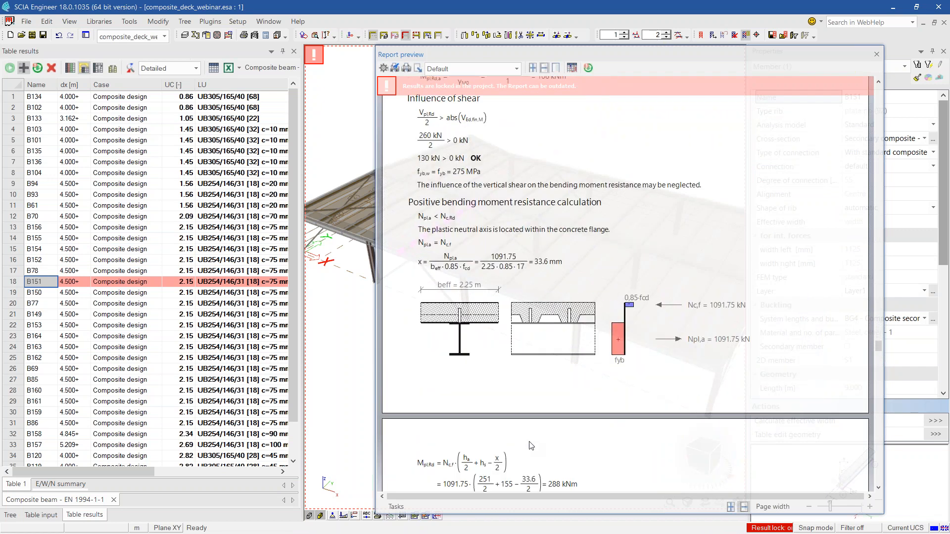
scroll(531, 445, "down", 5)
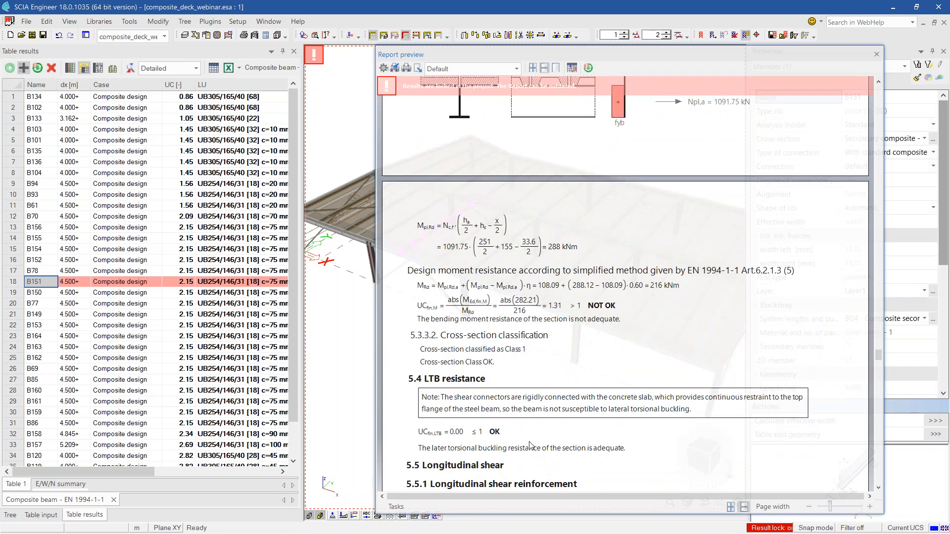
Examine the longitudinal shear reinforcement check and the crushing check of the concrete flange.
scroll(530, 446, "down", 5)
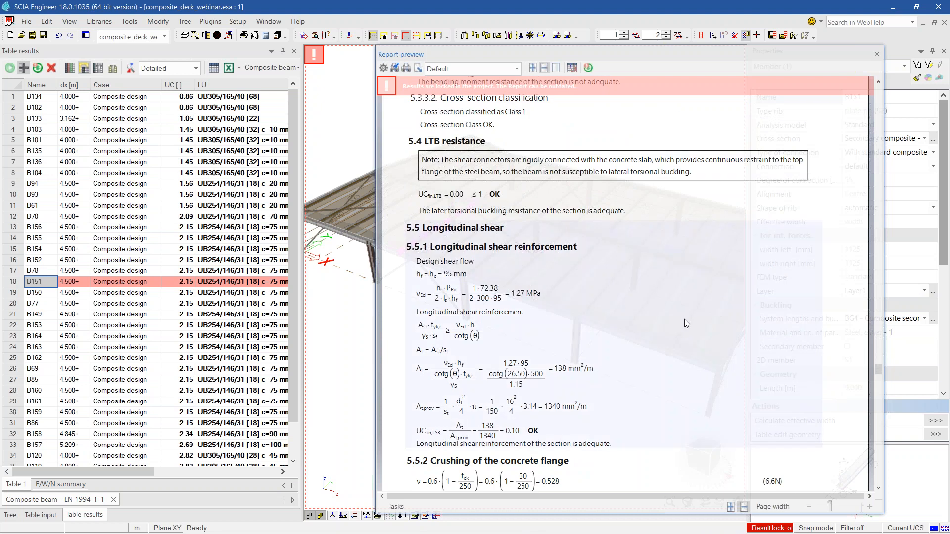
scroll(684, 319, "down", 1)
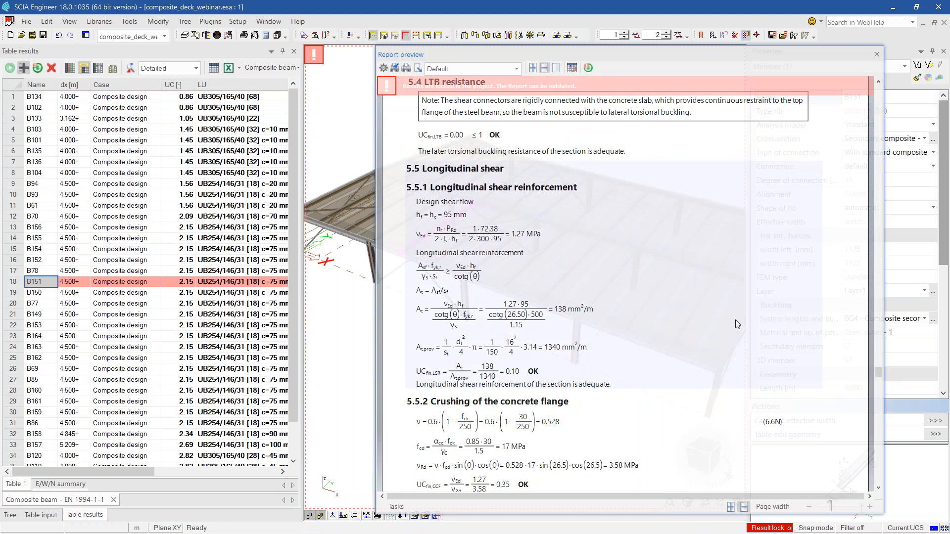
scroll(736, 323, "down", 1)
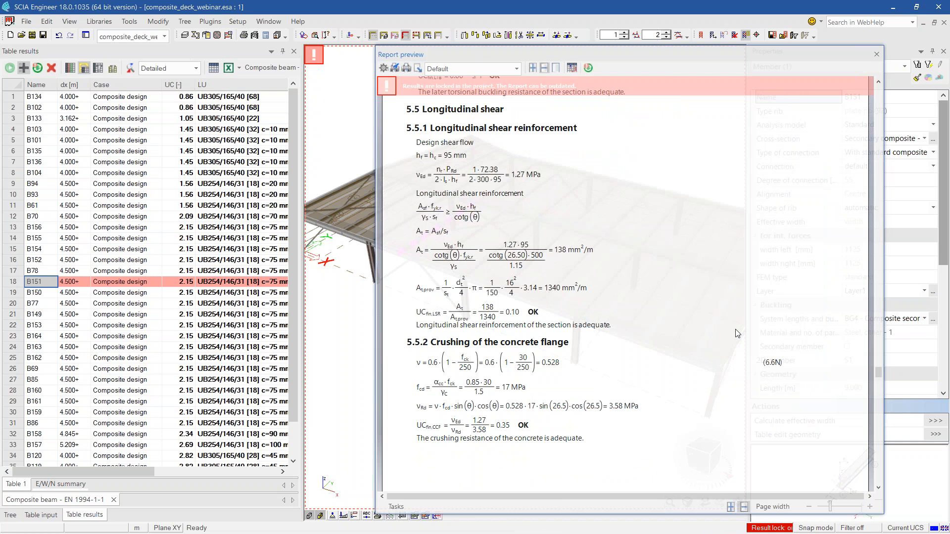
scroll(736, 333, "down", 2)
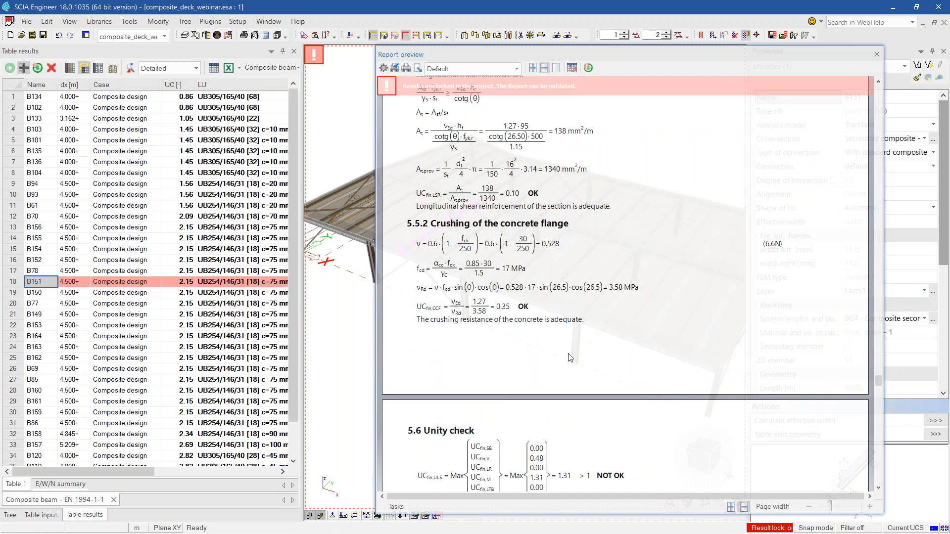
Examine the final stage unity check and the SLS deflection and vibration checks, and close the report preview.
scroll(570, 357, "down", 2)
scroll(563, 266, "down", 4)
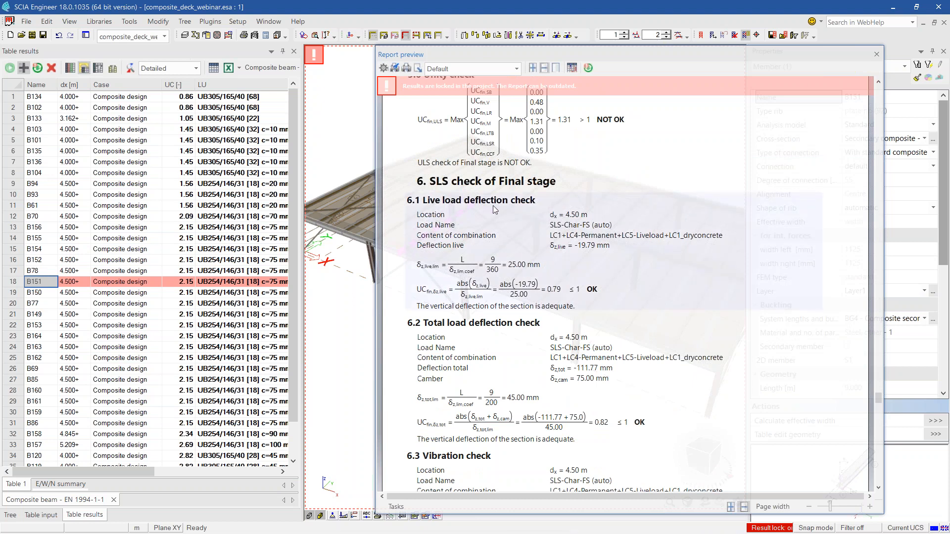
scroll(501, 286, "down", 3)
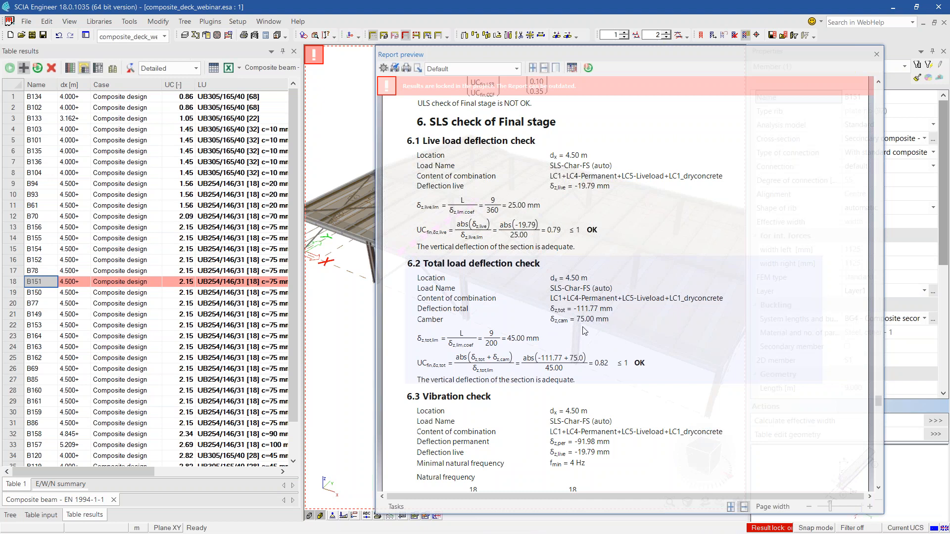
scroll(585, 331, "down", 3)
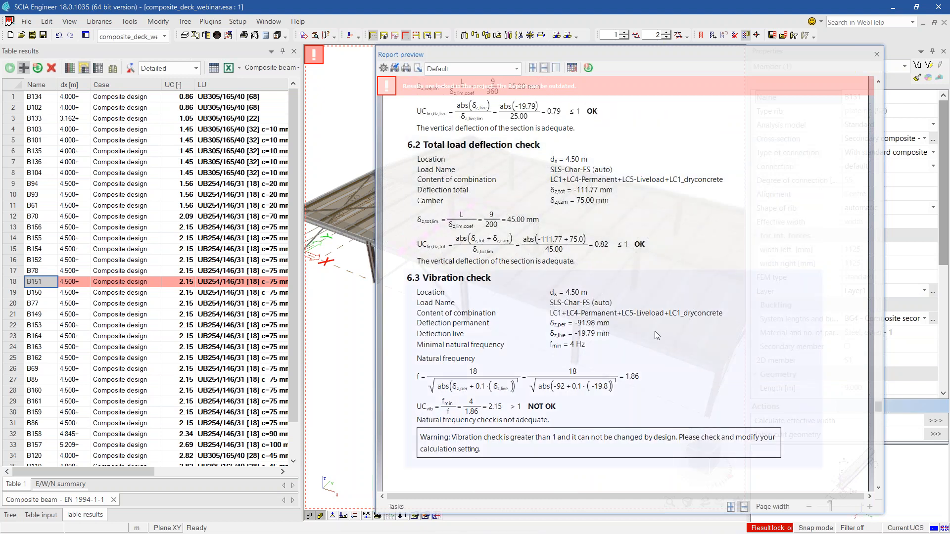
scroll(591, 324, "down", 2)
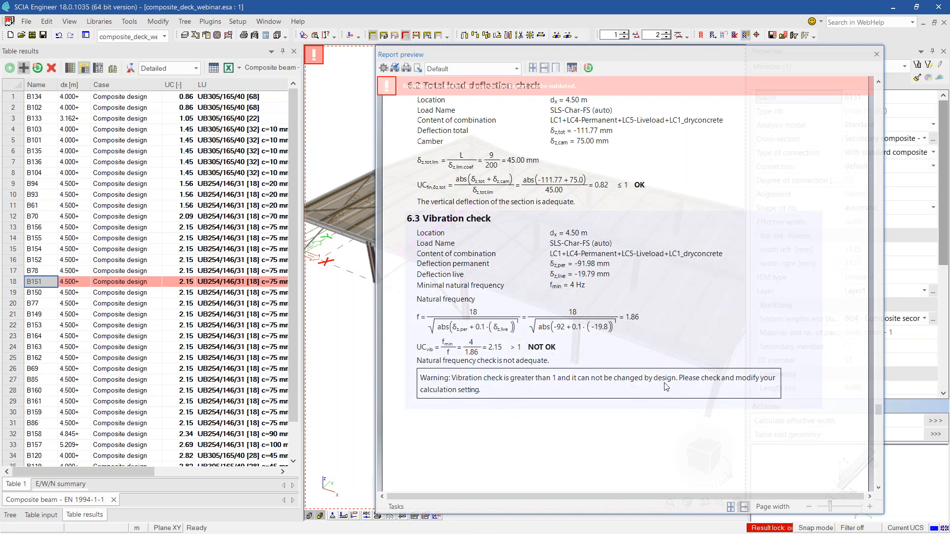
left_click(876, 54)
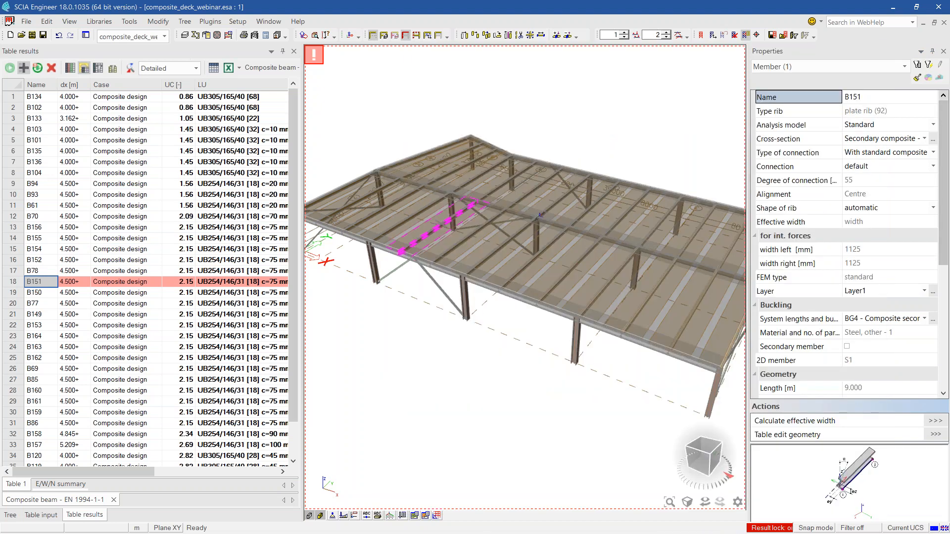
Review the remarks on negative flexural strength and concrete shear resistance in Composite Setup, and leave the setup without changes.
left_click(10, 515)
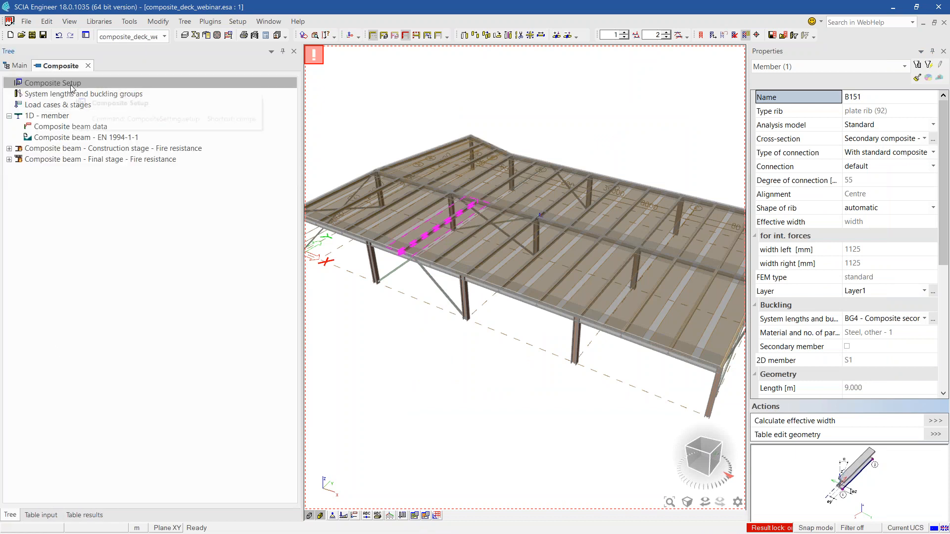
left_click(71, 86)
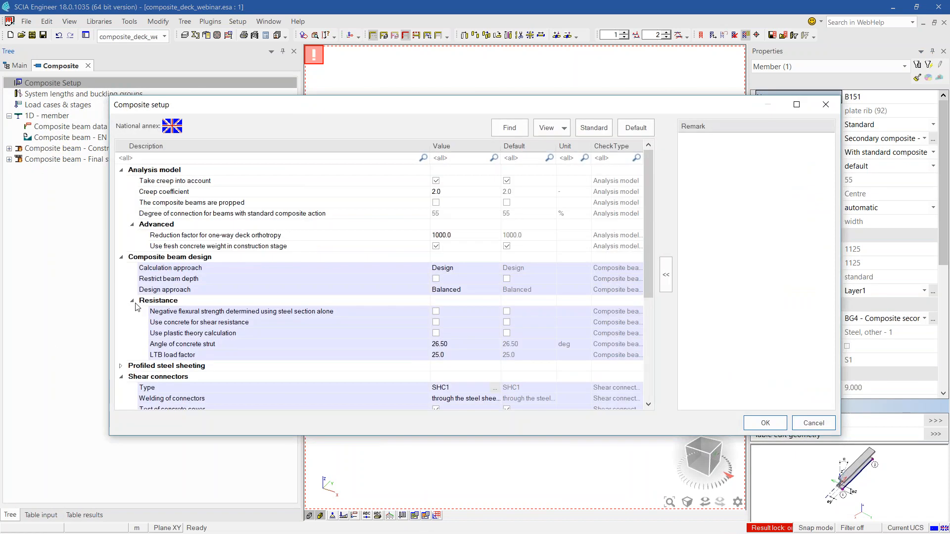
left_click(216, 311)
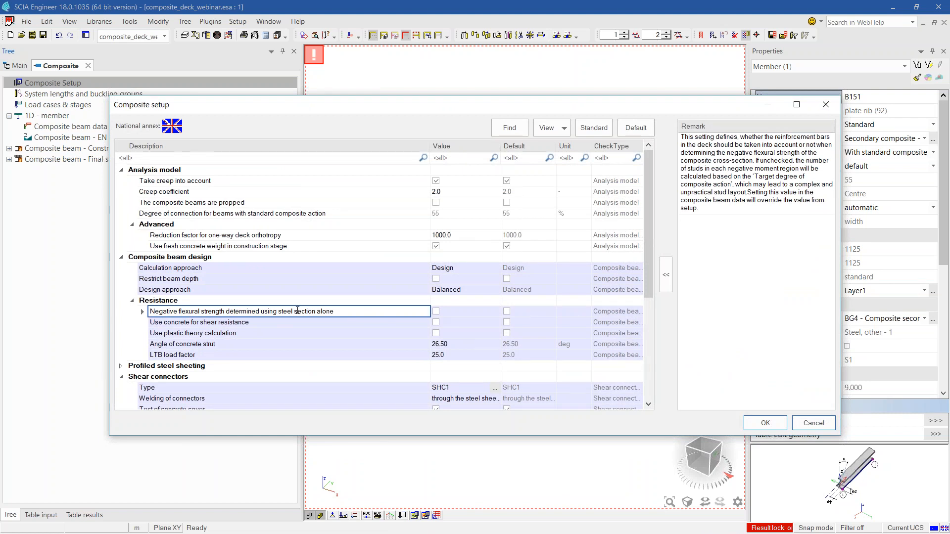
scroll(331, 313, "down", 1)
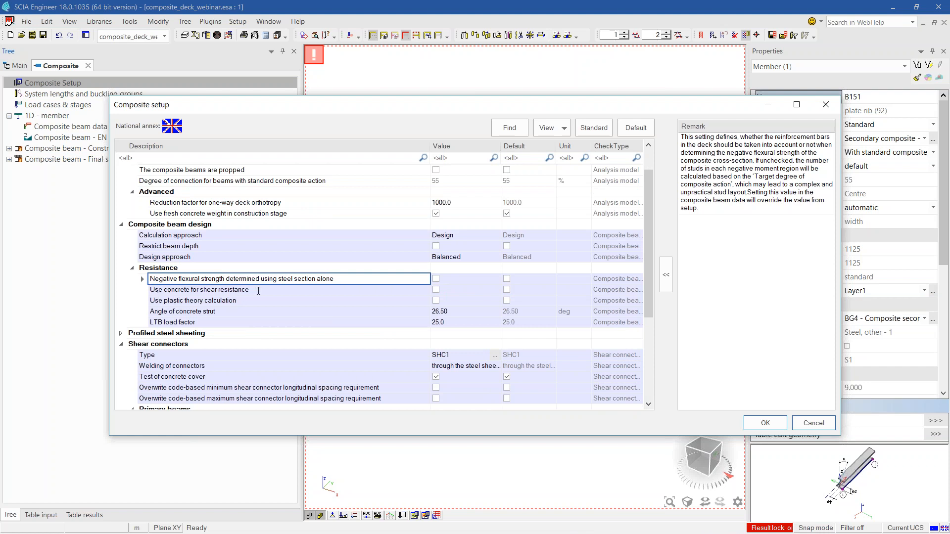
left_click(292, 290)
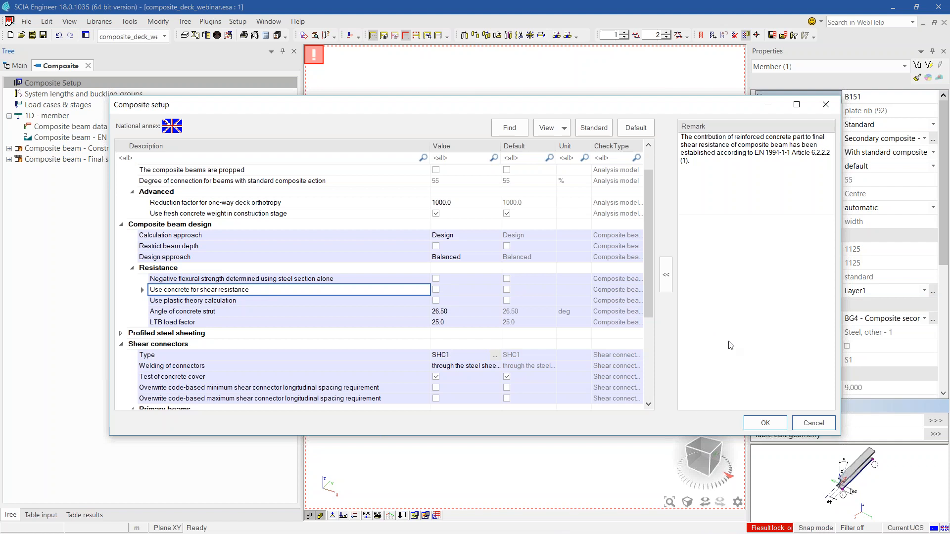
left_click(816, 423)
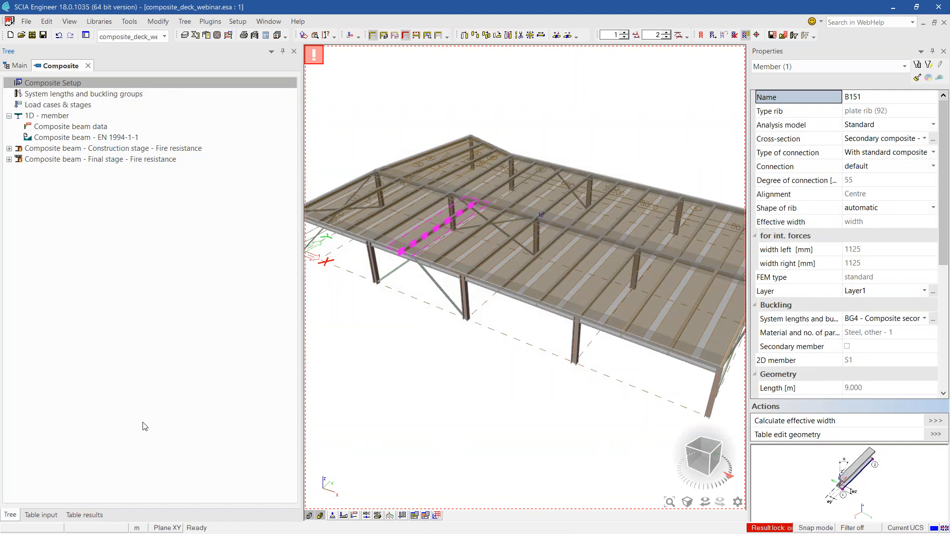
Reopen the Composite beam - EN 1994-1-1 check with its results table and refresh the results for all members.
left_click(82, 515)
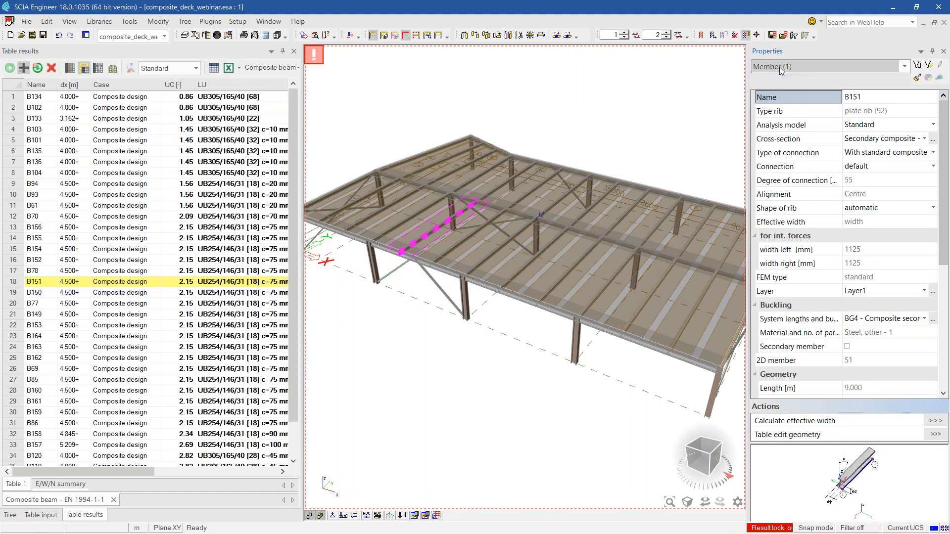
left_click(11, 515)
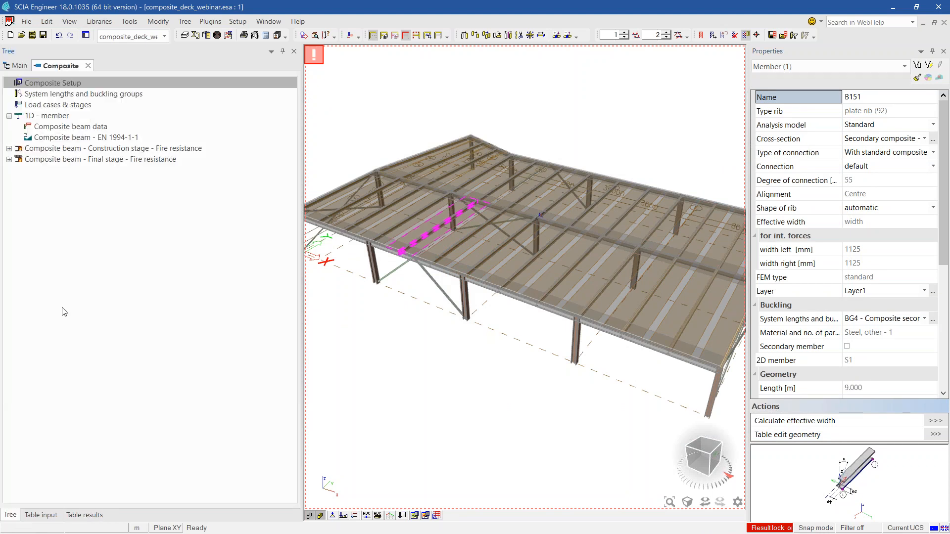
left_click(402, 252)
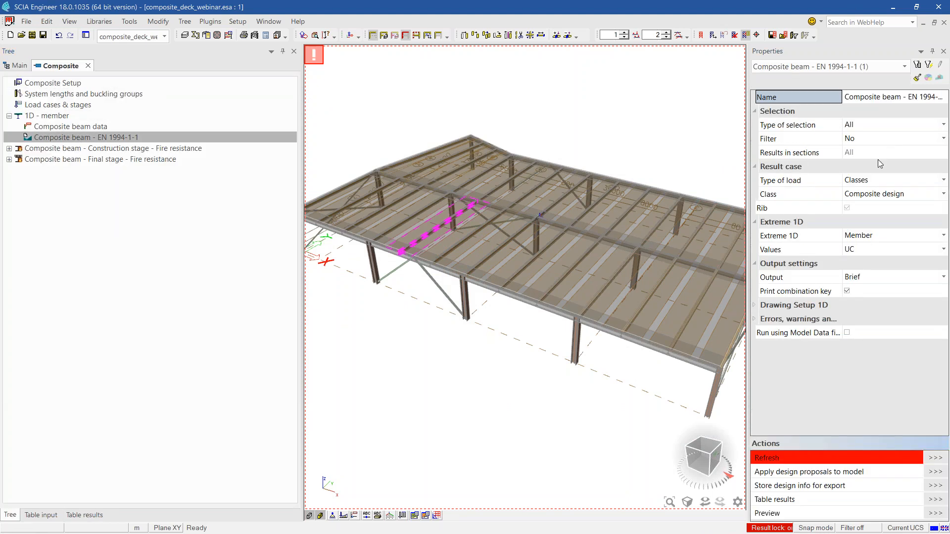
left_click(78, 515)
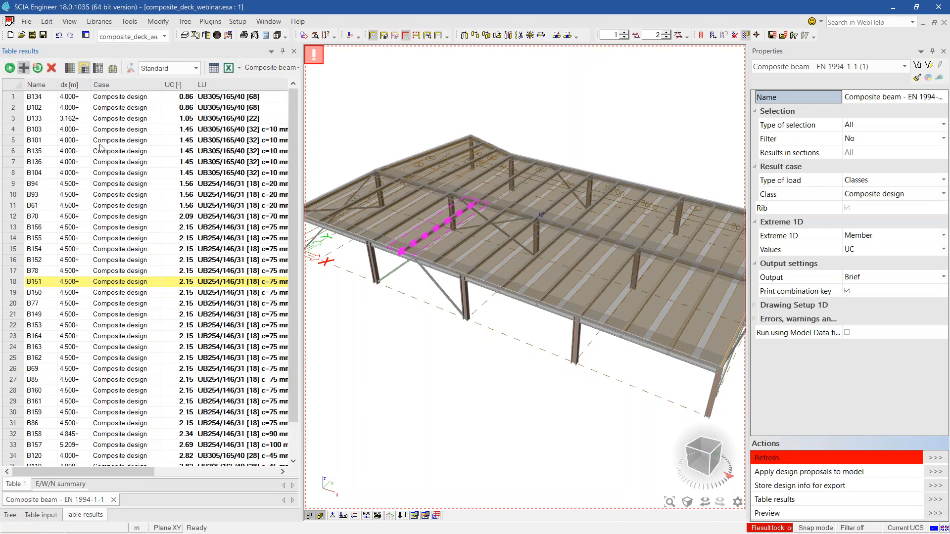
left_click(929, 458)
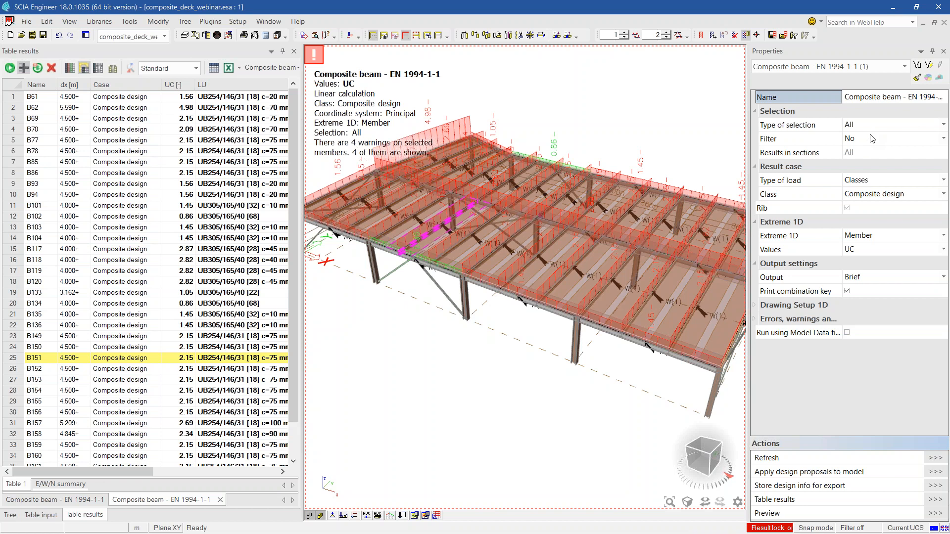
Filter the check by cross-section to Secondary composite - UB254/146/31 and refresh the results.
left_click(891, 141)
left_click(892, 142)
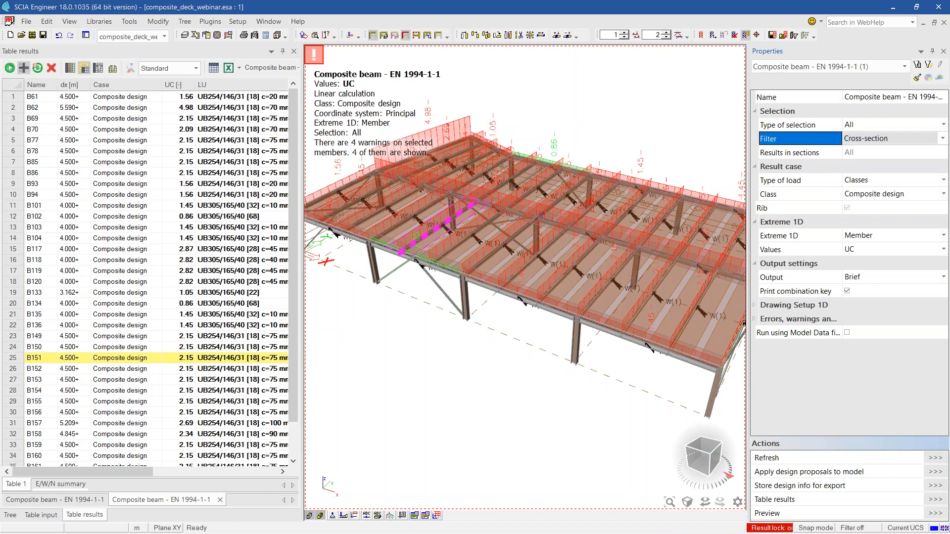
left_click(886, 160)
left_click(885, 156)
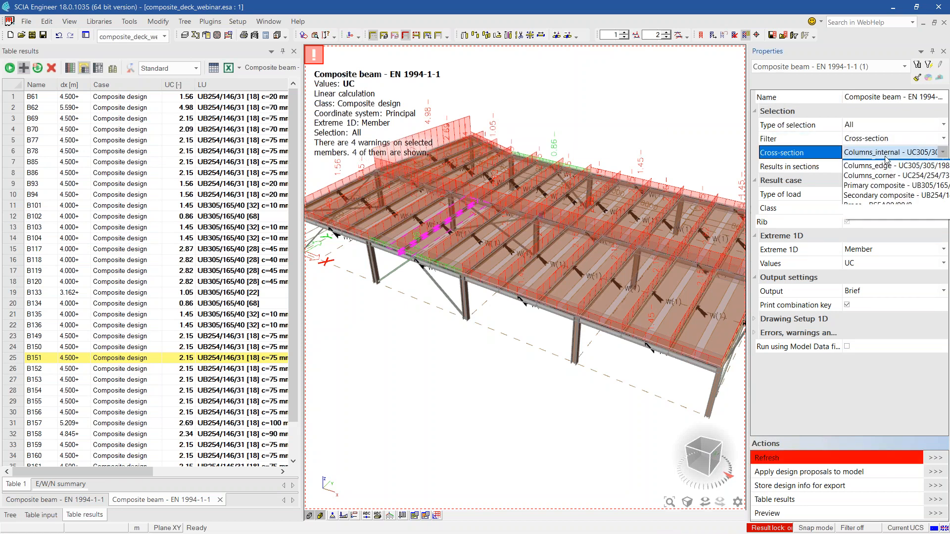
left_click(883, 181)
left_click(936, 458)
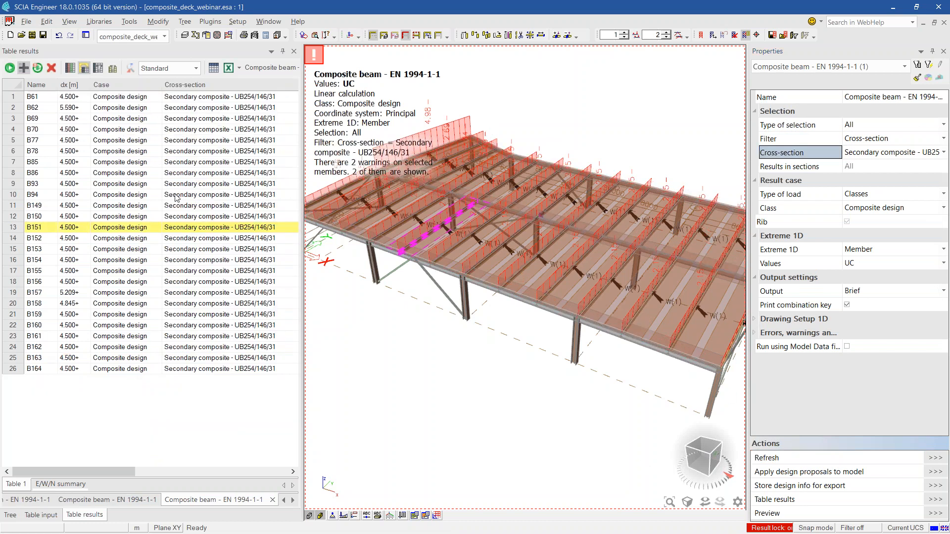
Widen the results table and sort the secondary beams by unity check in ascending order.
left_click_drag(301, 162, 376, 163)
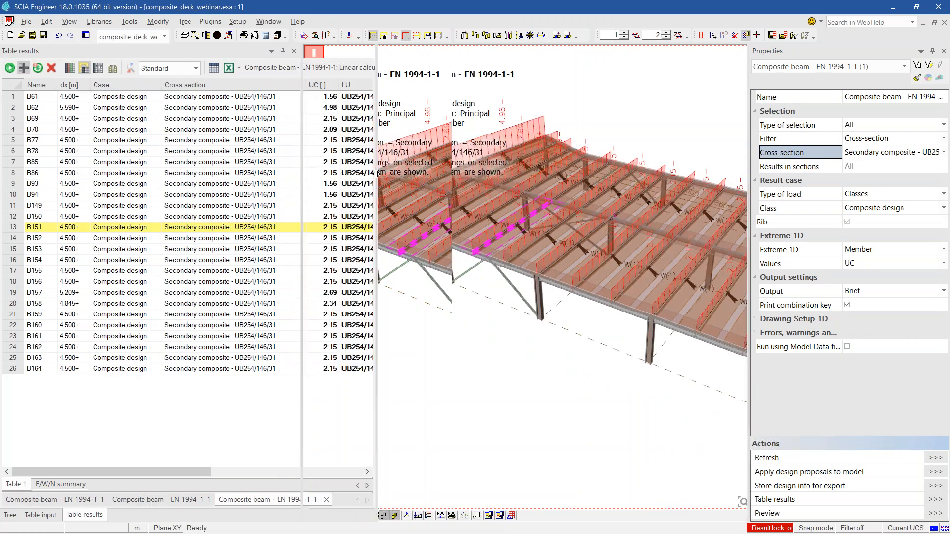
left_click(326, 81)
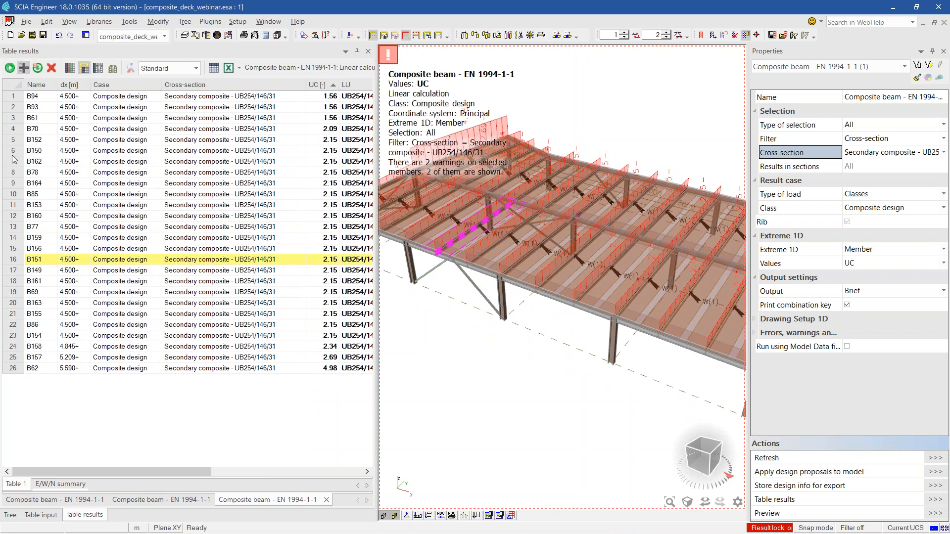
Select the secondary beams from B70 to B158 in the results table, leaving out B61 and the other beams outside that range.
left_click(17, 129)
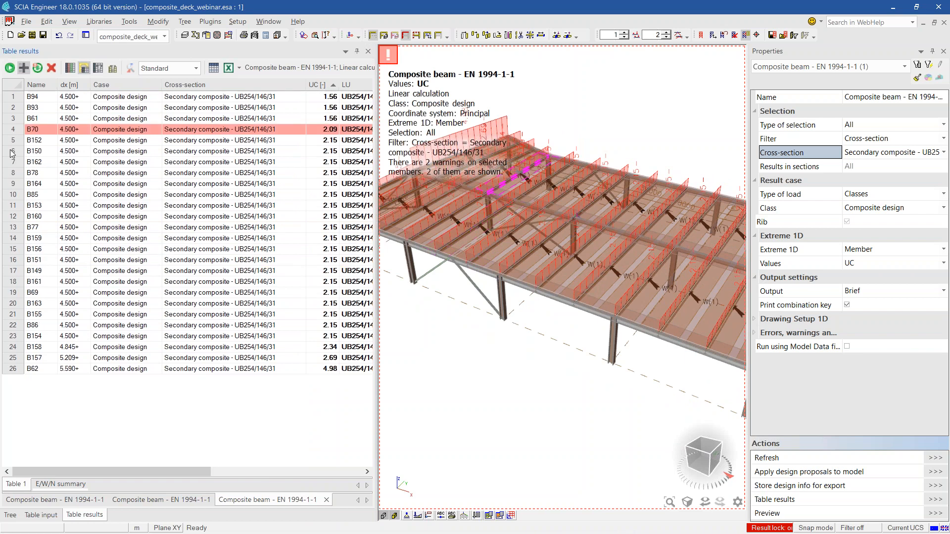
left_click(13, 347)
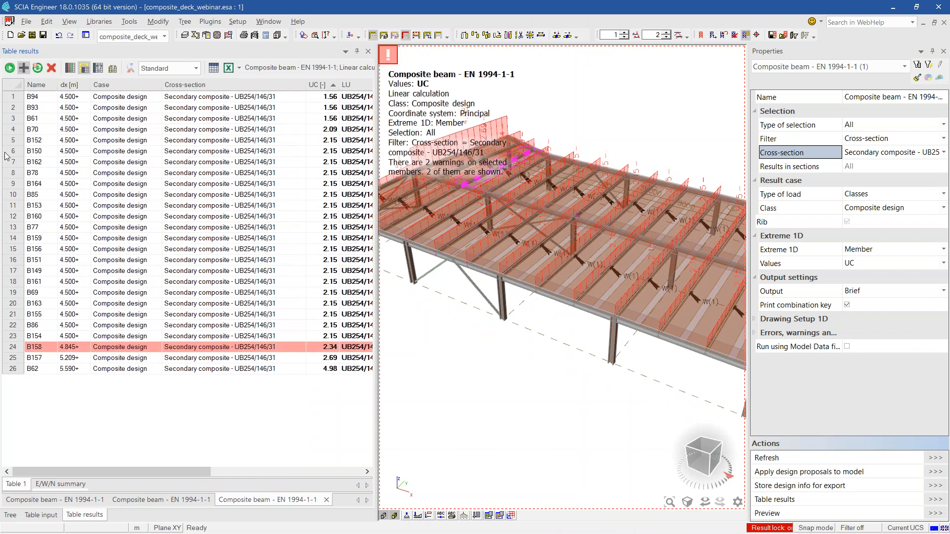
left_click(14, 120, "shift")
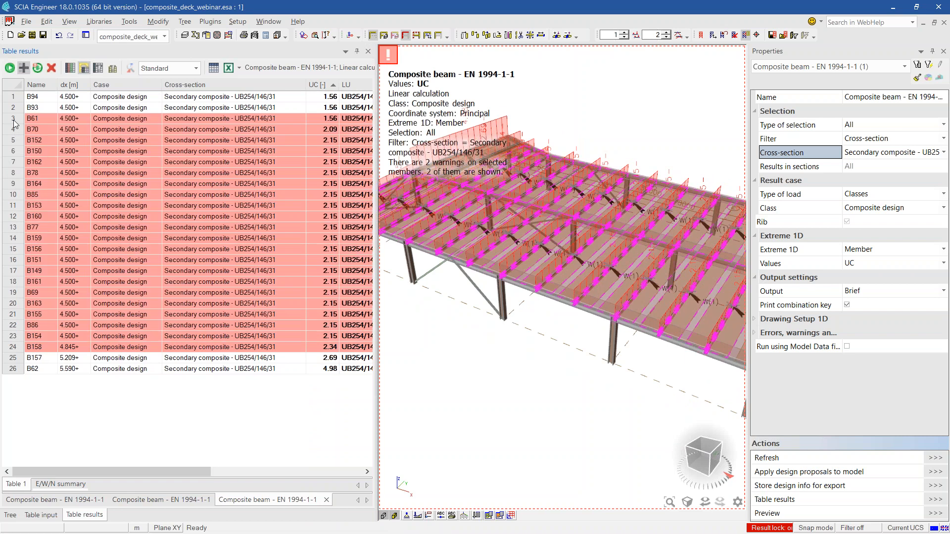
key("ctrl")
left_click(14, 119, "ctrl")
right_click_drag(586, 312, 649, 394, "ctrl")
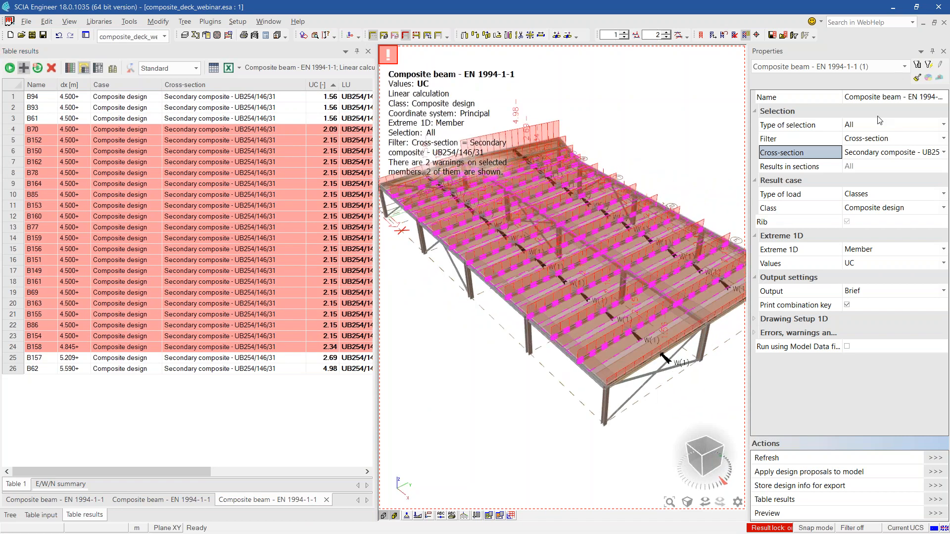
Limit the composite beam check to the current selection and refresh the results.
left_click(879, 124)
left_click(875, 124)
left_click(867, 148)
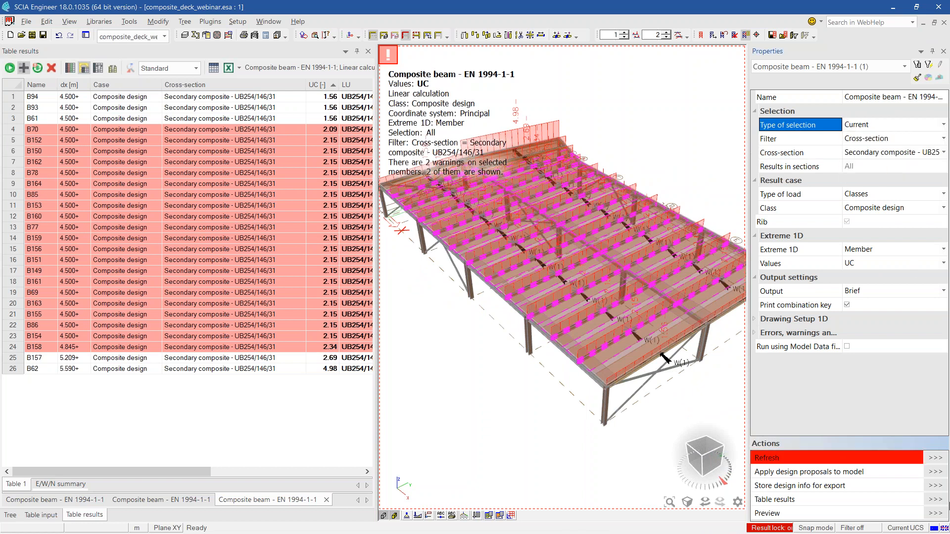
left_click(934, 459)
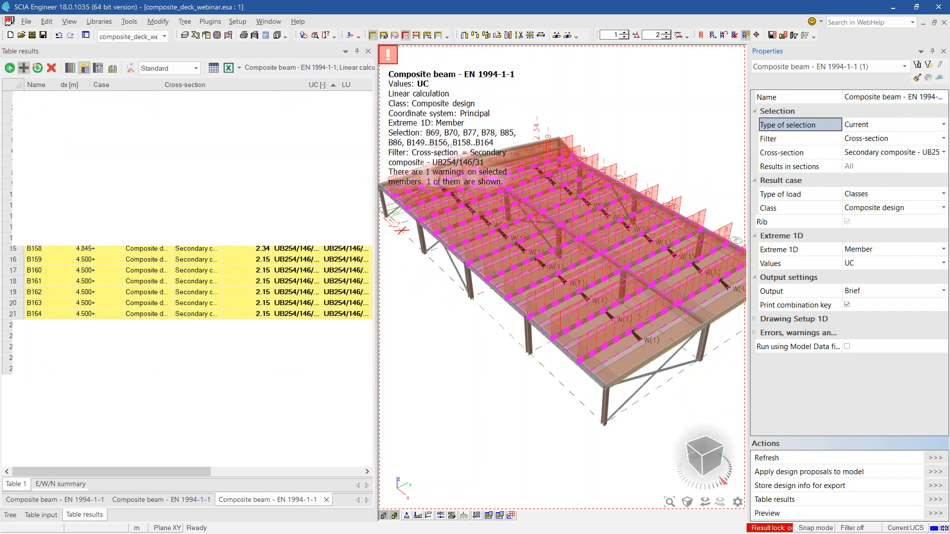
Apply the design proposal UB254/146/31 -> UB406/140/39 to the selected beams only, with Modify unselected turned off.
left_click(934, 472)
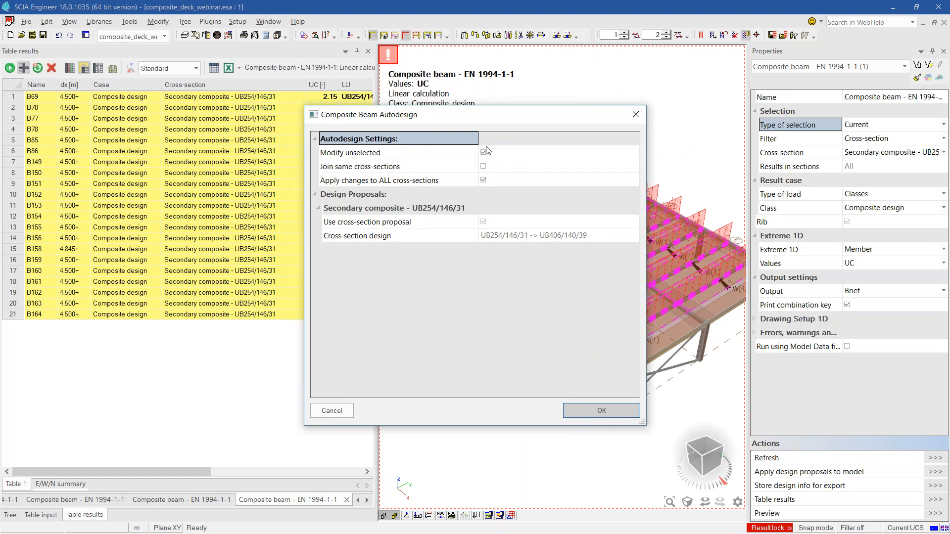
left_click_drag(508, 115, 406, 124)
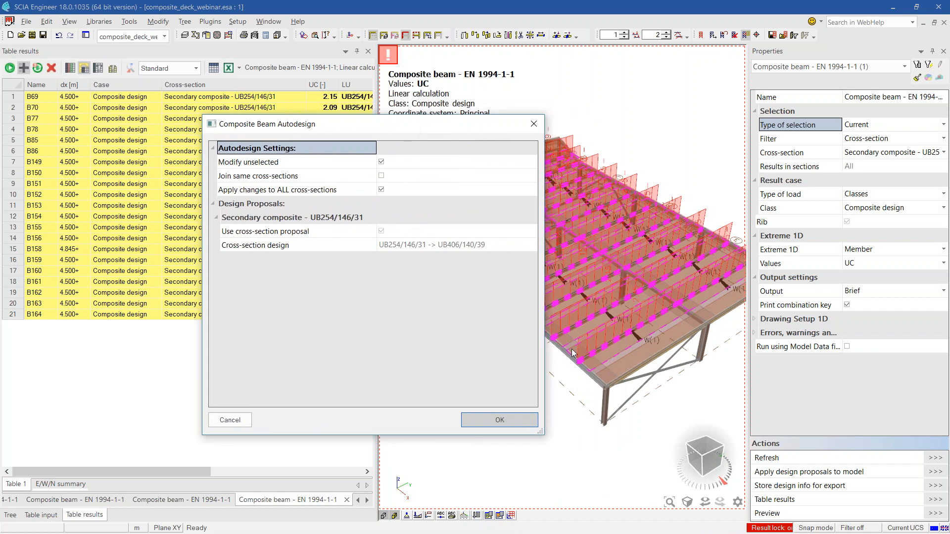
left_click(381, 163)
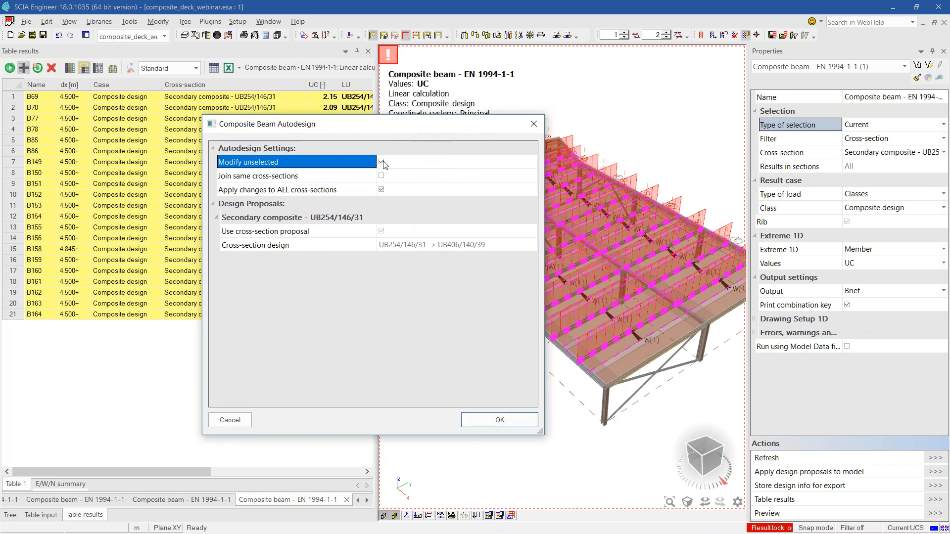
left_click(483, 421)
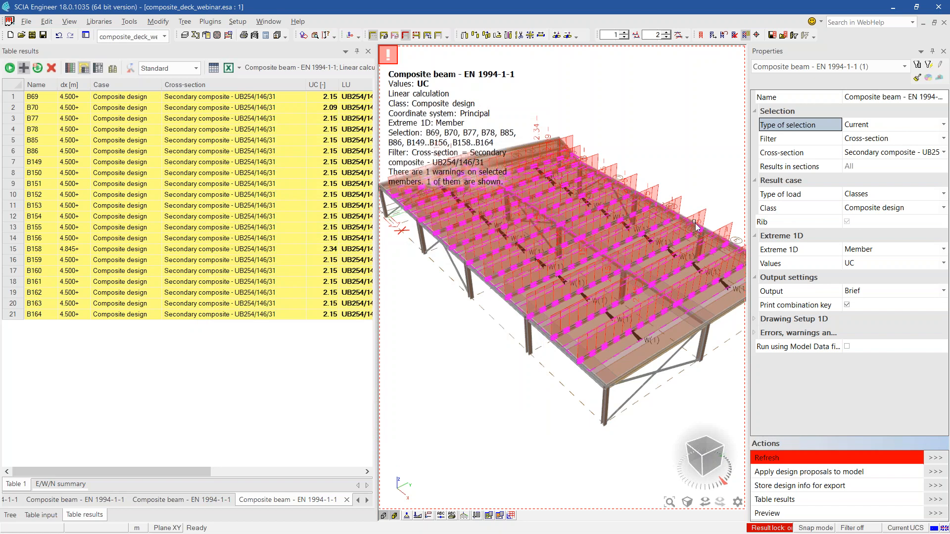
Filter the check to Secondary composite1 - UB406/140/39 and inspect that section in the Cross-Sections library.
left_click(891, 153)
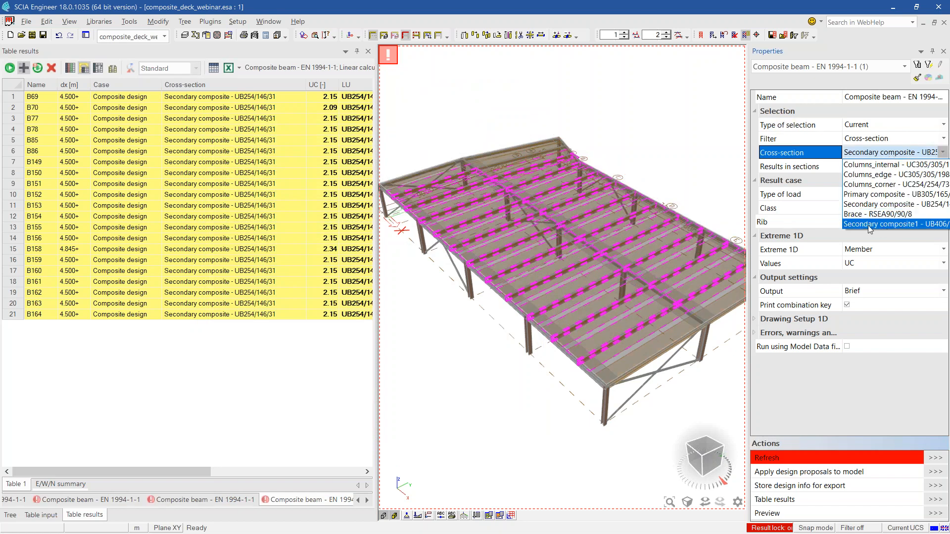
left_click(887, 225)
left_click(99, 21)
left_click(113, 33)
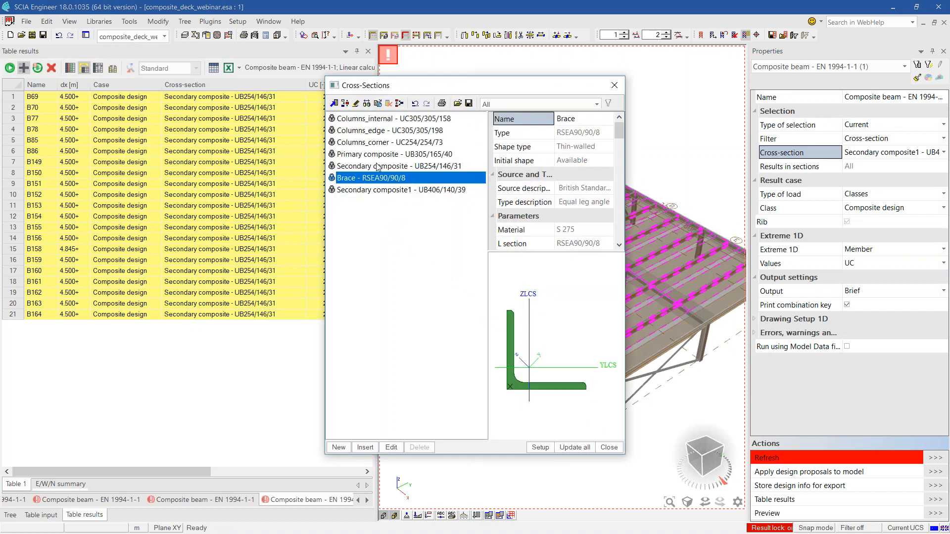
left_click(351, 190)
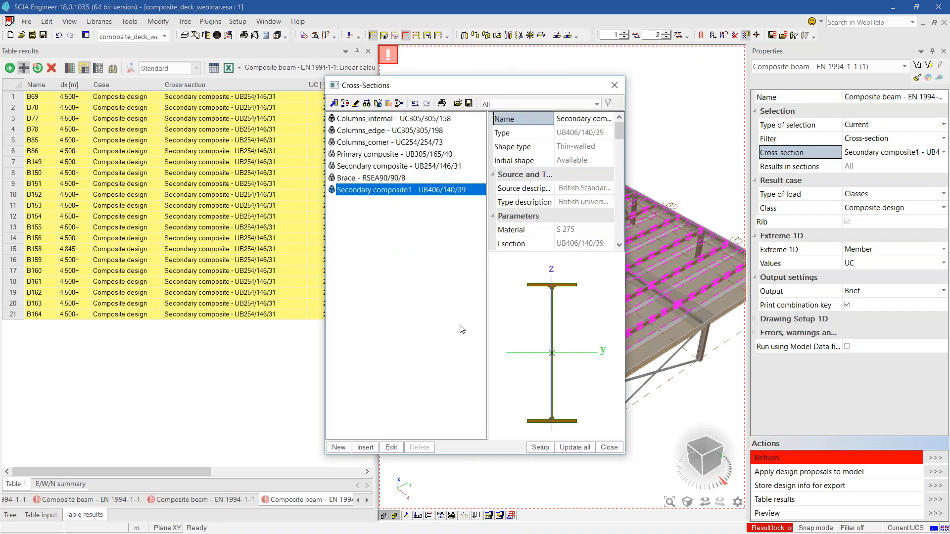
left_click(615, 86)
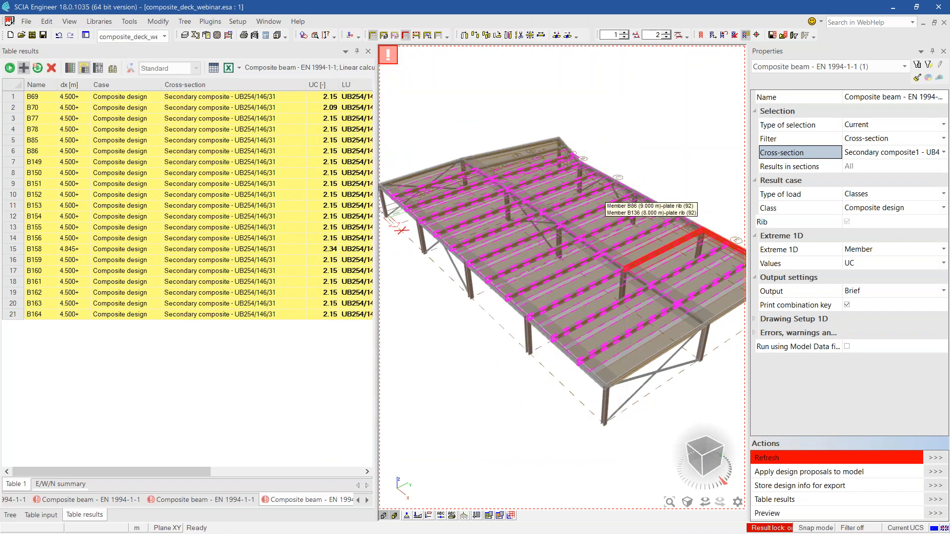
Show the unity checks for the load combination ULS-Set B-CS (auto) by changing the result case and refreshing.
left_click(884, 195)
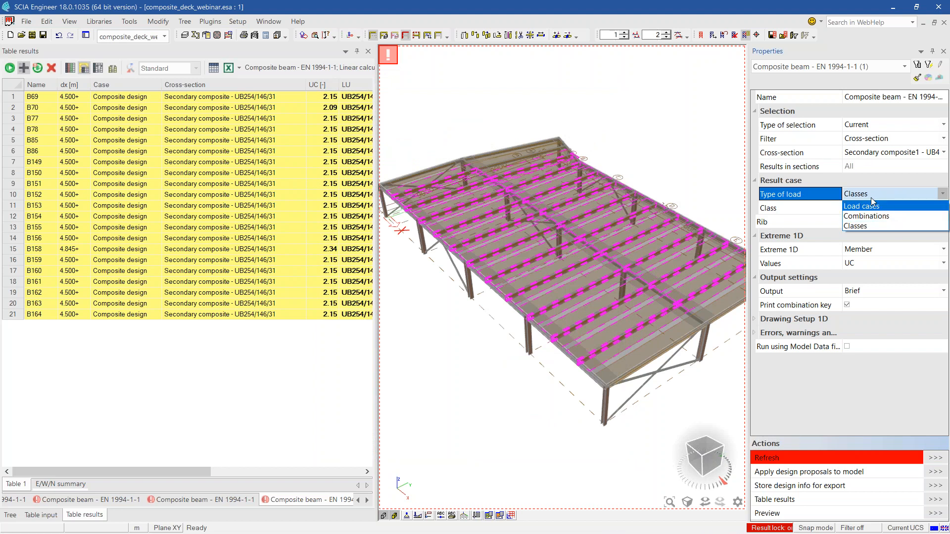
left_click(871, 215)
left_click(874, 210)
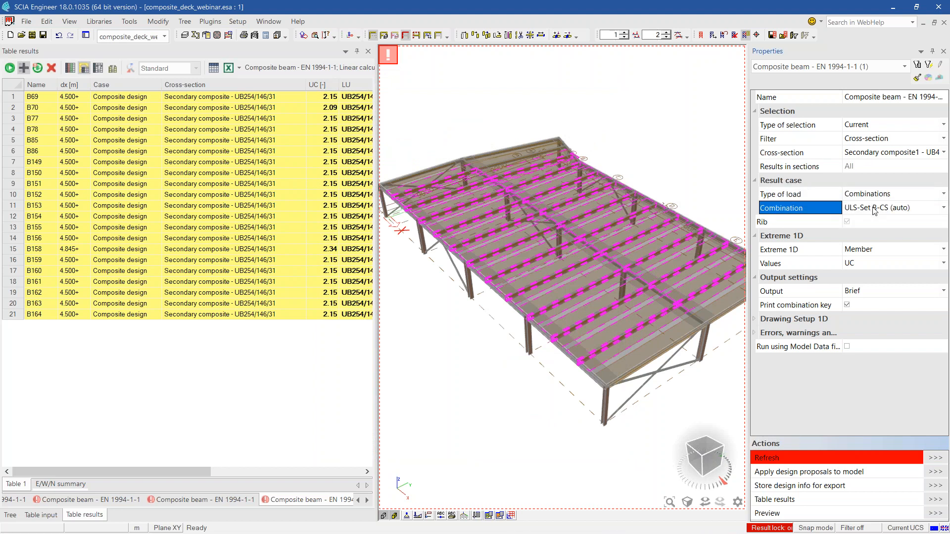
left_click(928, 461)
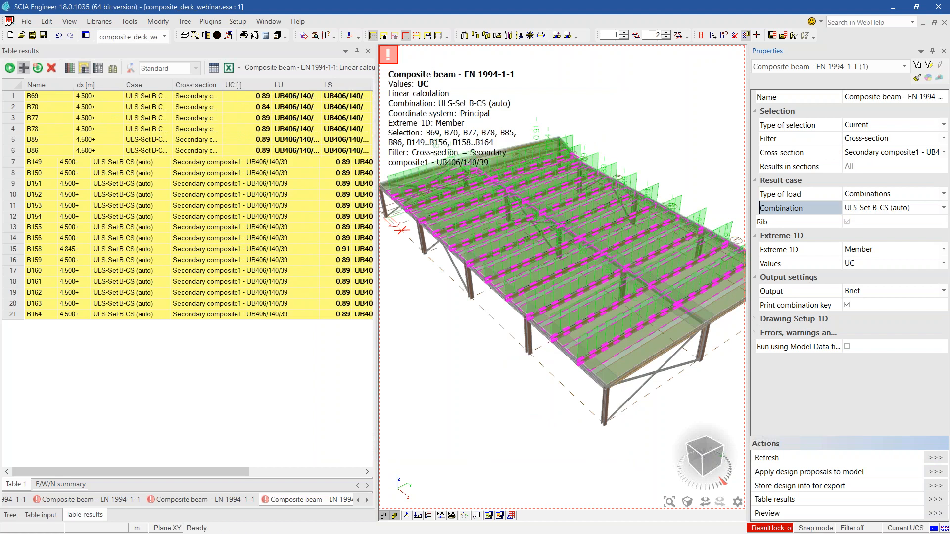
Switch the result combination to ULS-Set B-FS (auto) and refresh the unity checks.
right_click_drag(532, 492, 535, 467, "ctrl")
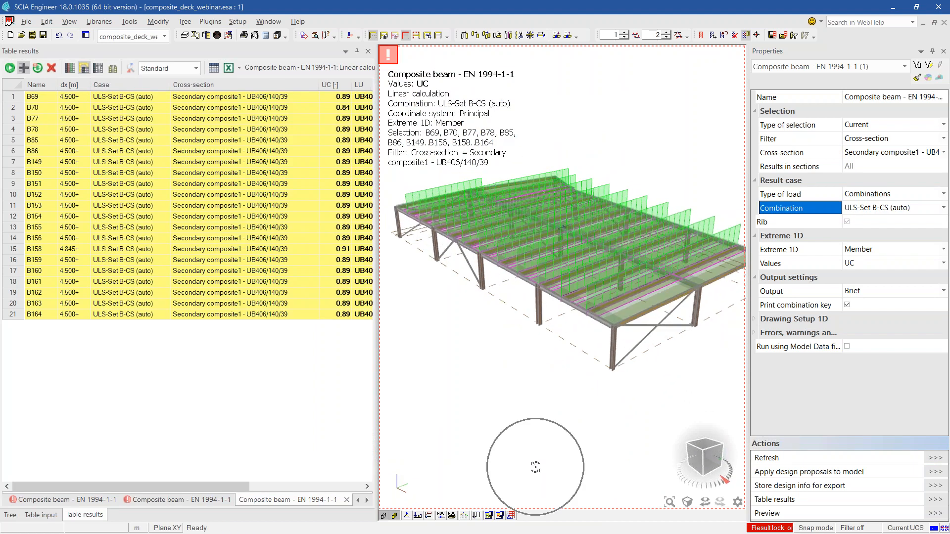
left_click(891, 209)
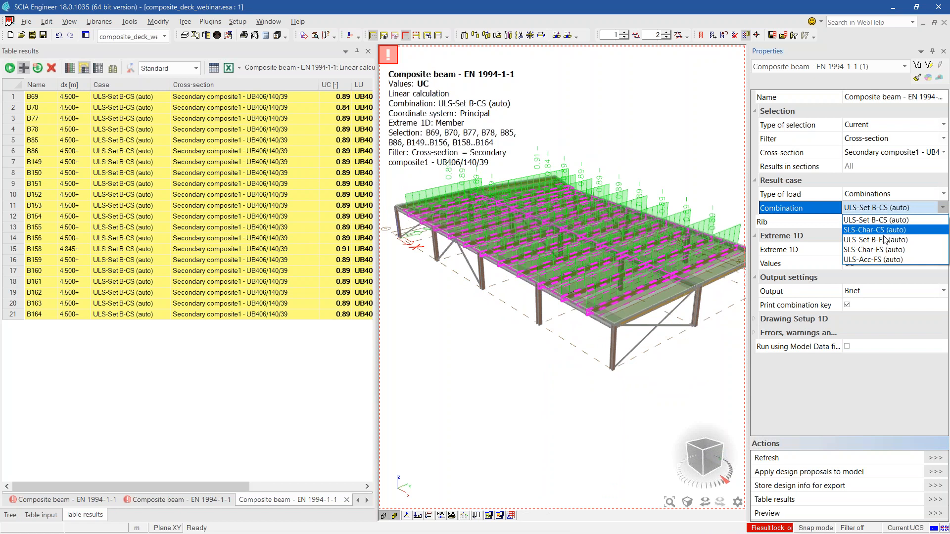
left_click(889, 229)
left_click(936, 458)
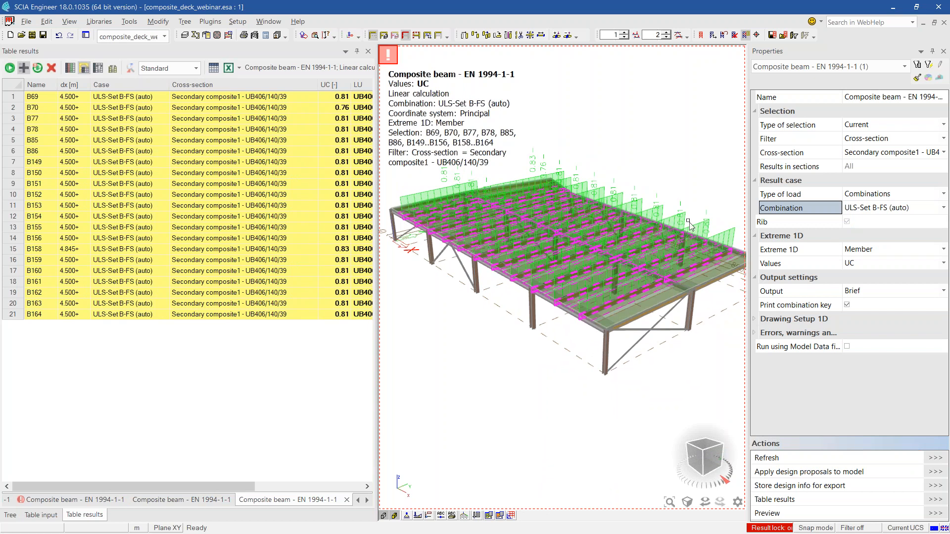
Set the type of load back to Classes with the Composite design class and refresh the results.
left_click(878, 194)
left_click(878, 197)
left_click(874, 220)
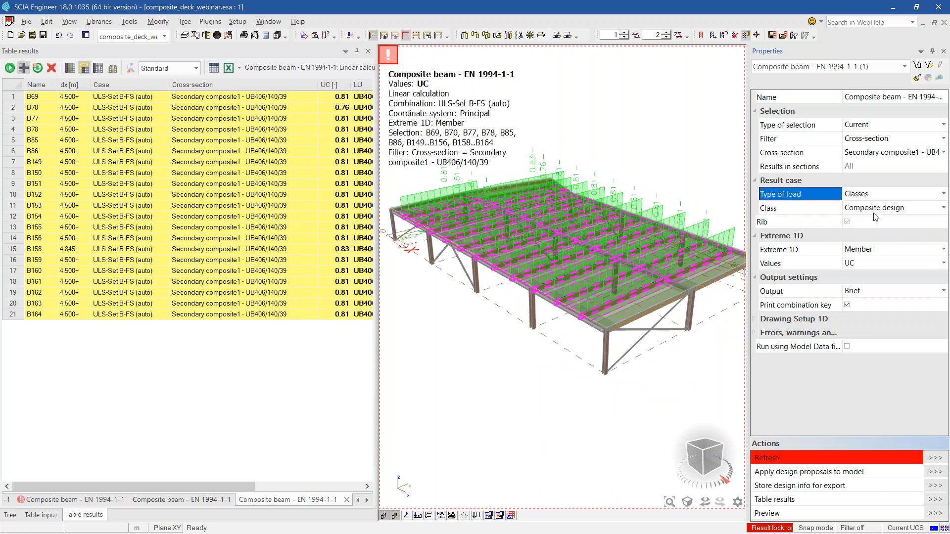
left_click(913, 458)
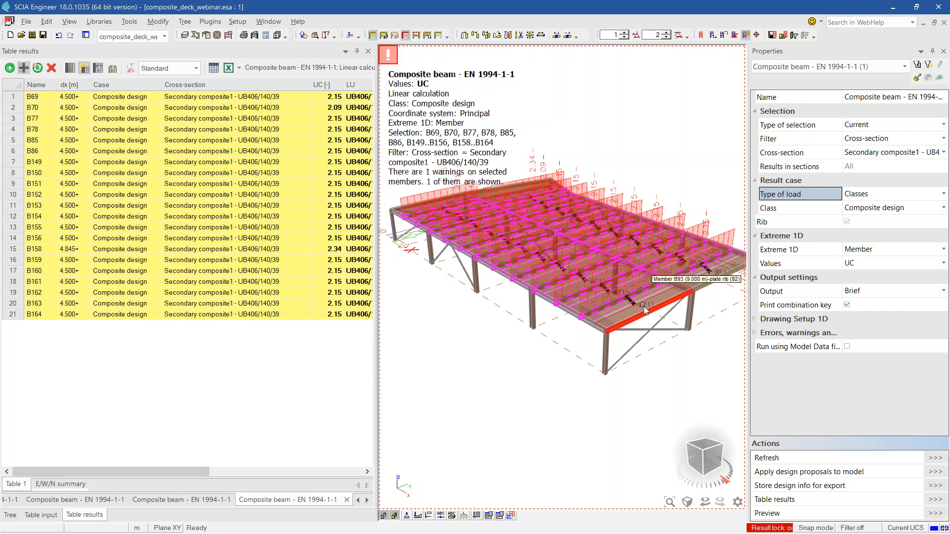
Read the warnings on the secondary beams and review B156's report, covering the ULS, SLS and detailing checks and the moment diagram.
mouse_move(648, 310)
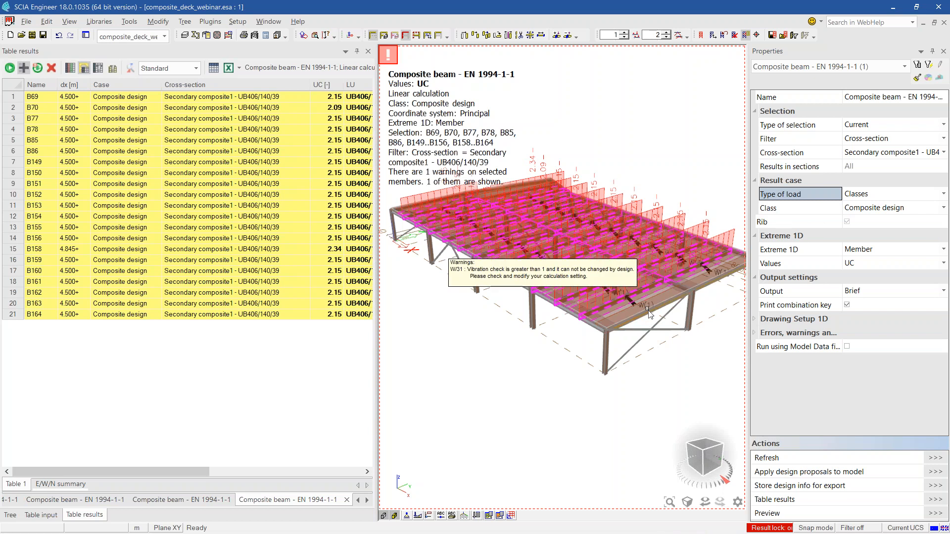
scroll(649, 312, "up", 3)
scroll(586, 344, "up", 3)
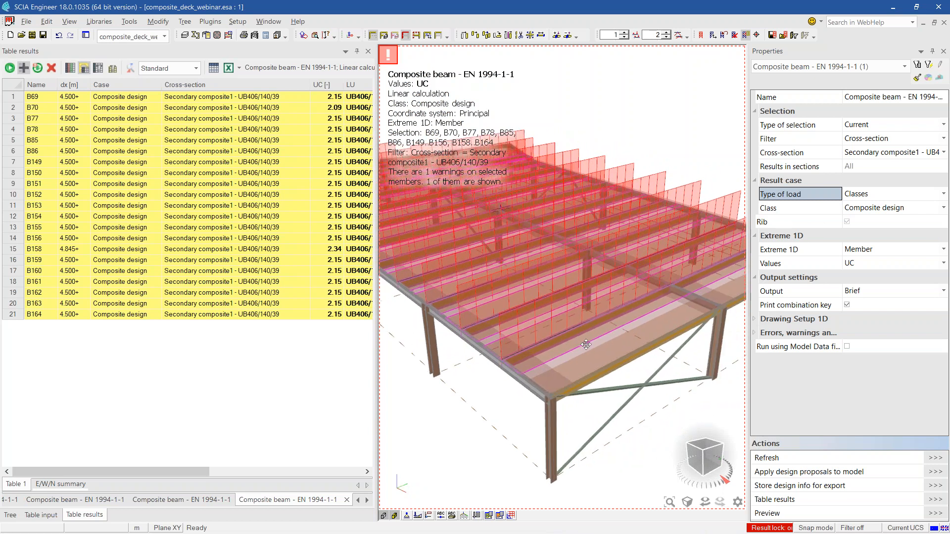
mouse_move(592, 331)
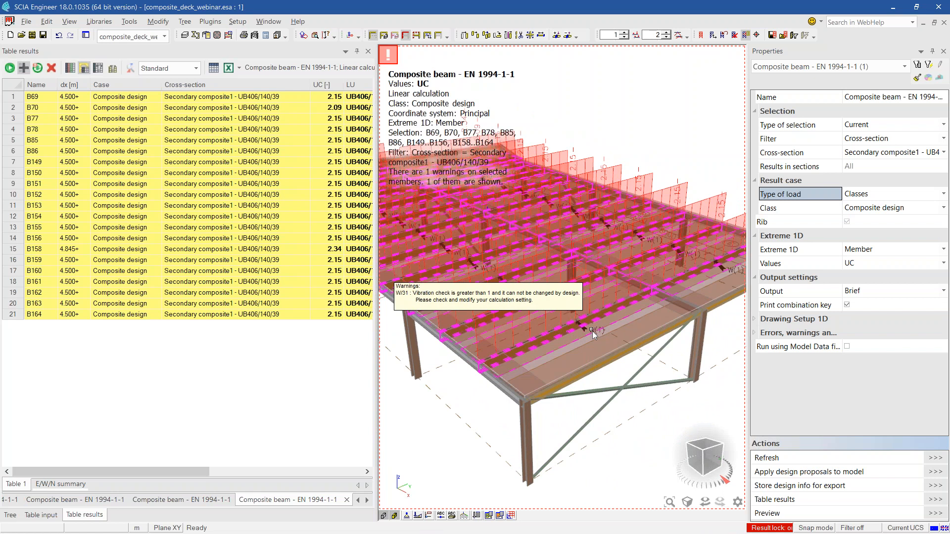
left_click(32, 240)
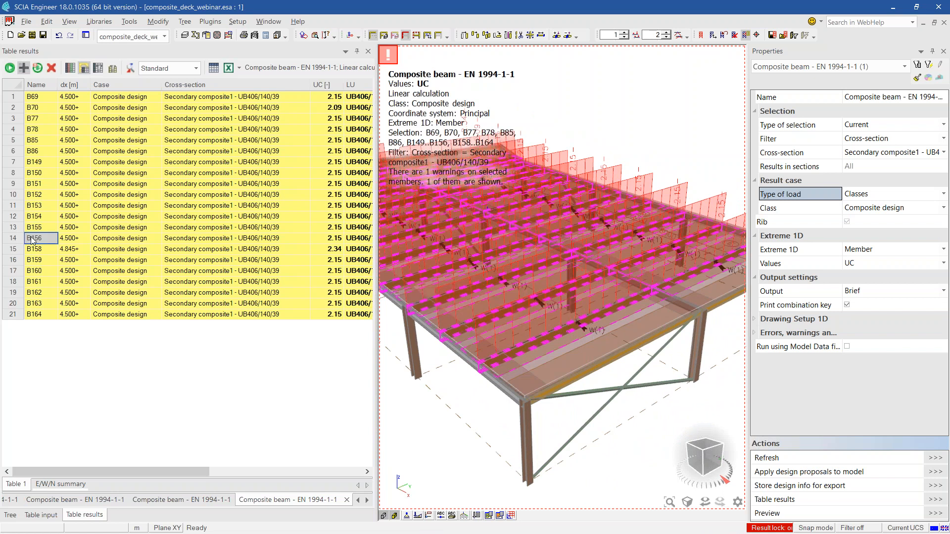
double_click(35, 239)
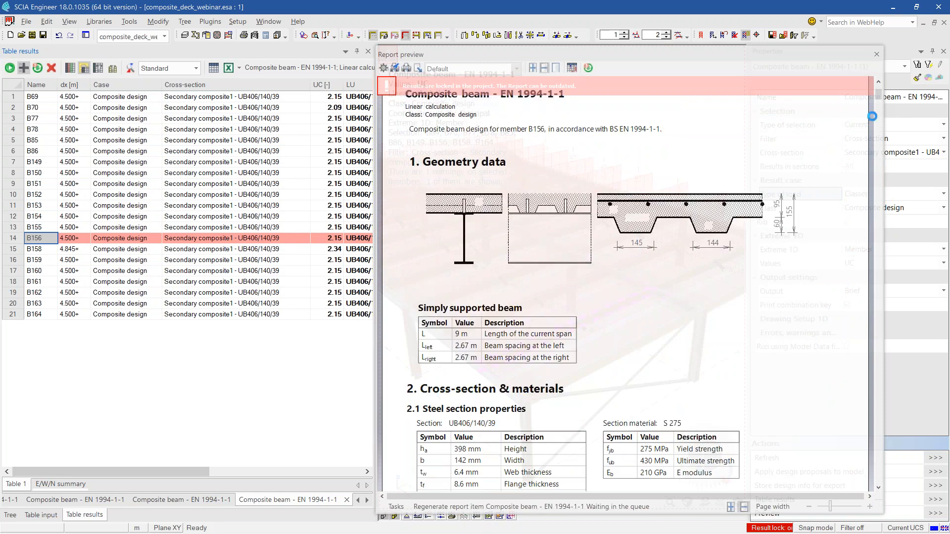
scroll(796, 270, "down", 15)
scroll(796, 274, "up", 5)
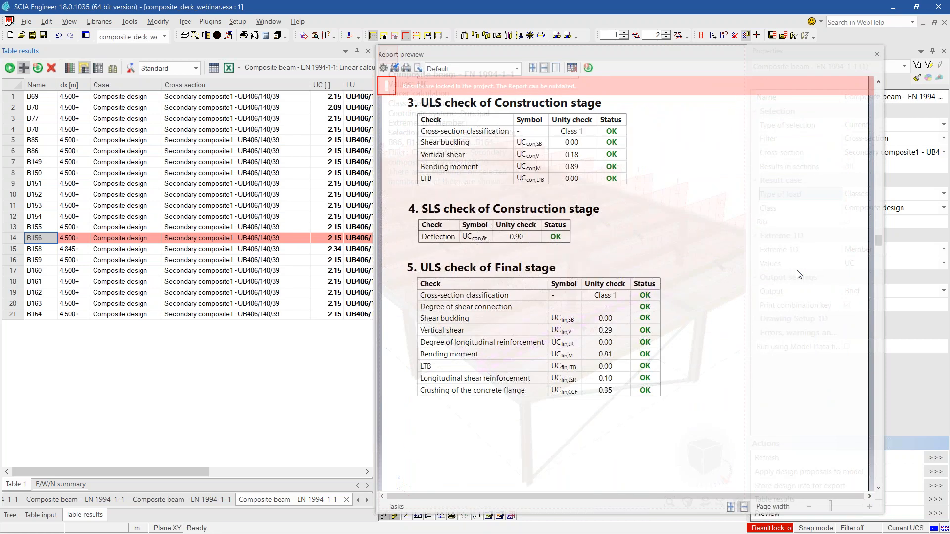
scroll(796, 273, "down", 5)
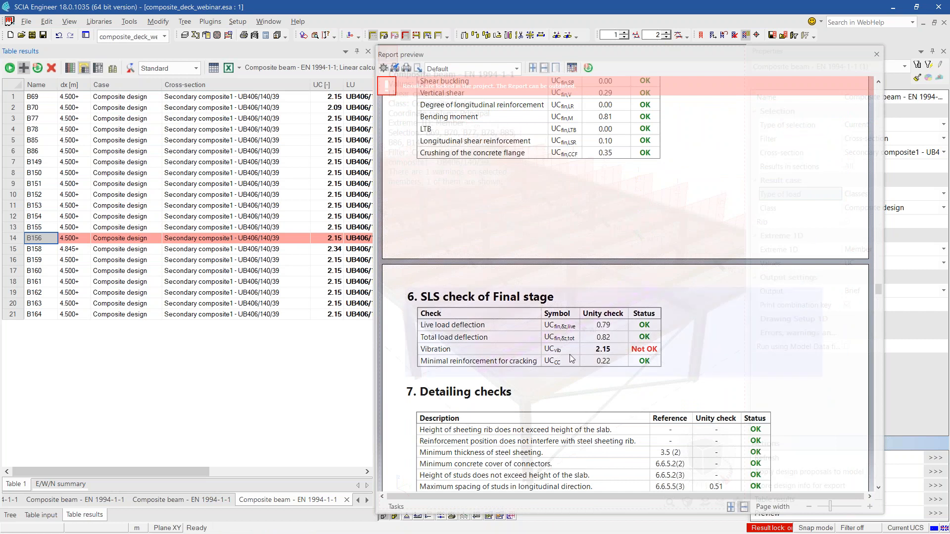
scroll(439, 360, "down", 3)
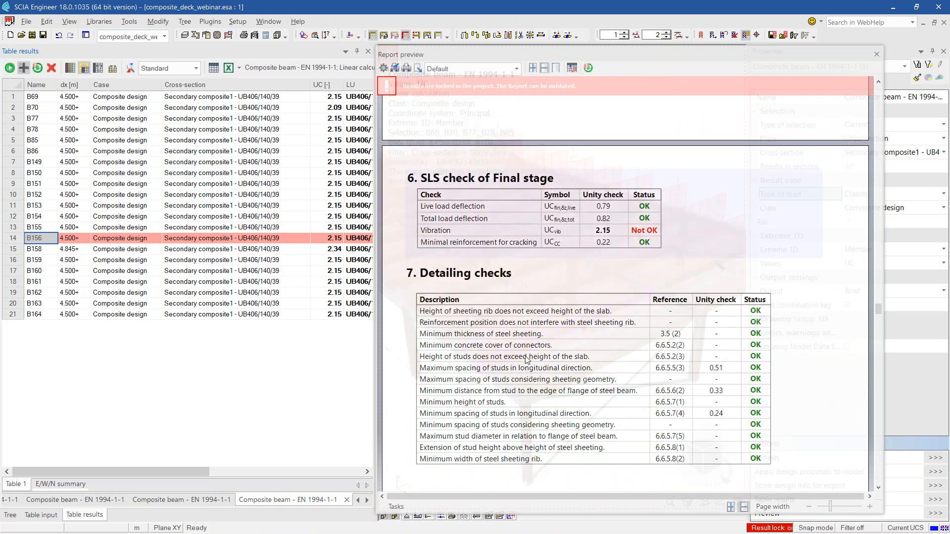
scroll(526, 358, "down", 10)
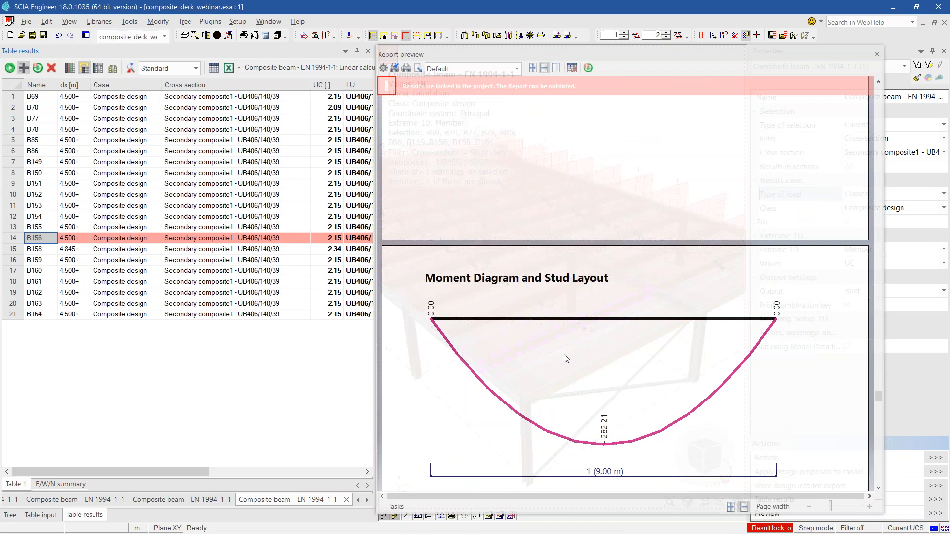
scroll(565, 359, "down", 3)
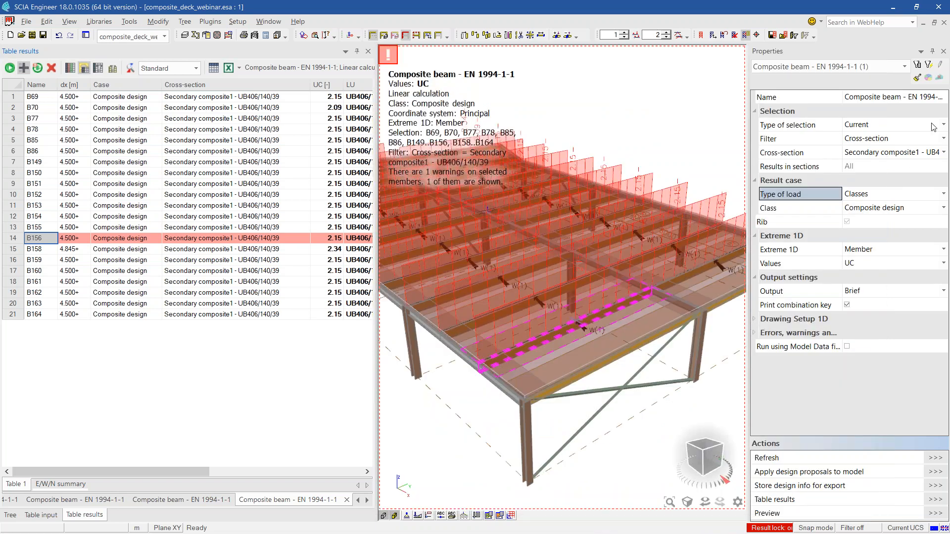
Set the check's cross-section filter to Secondary composite - UB254/146/31.
left_click(900, 152)
left_click(900, 153)
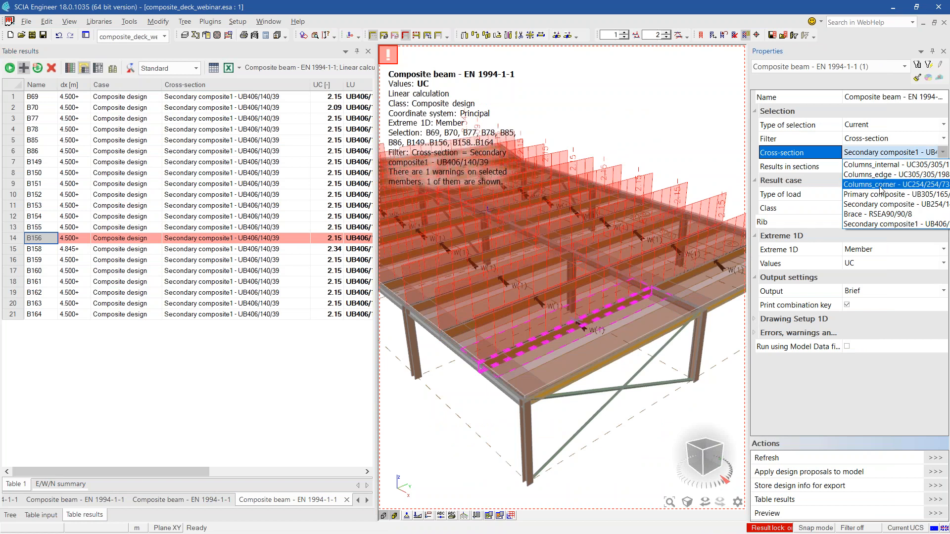
left_click(881, 203)
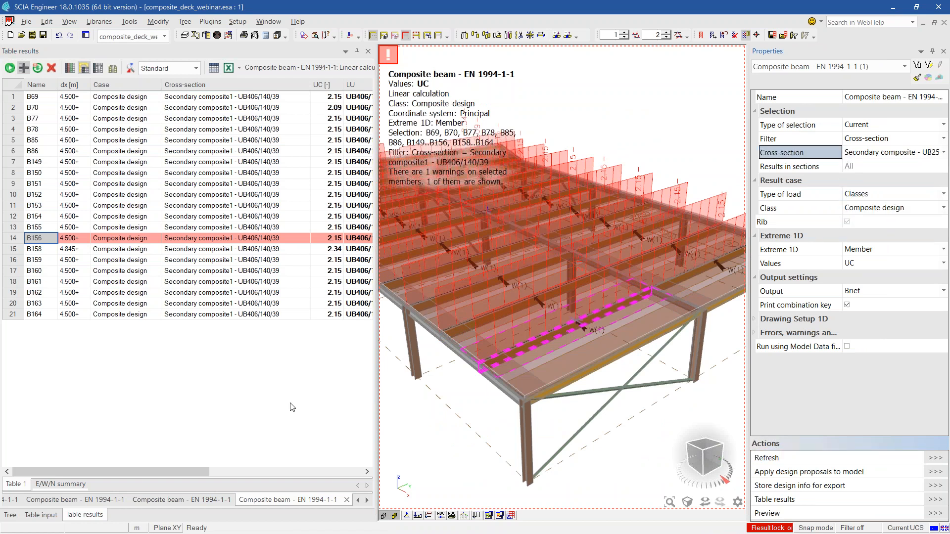
left_click(522, 320)
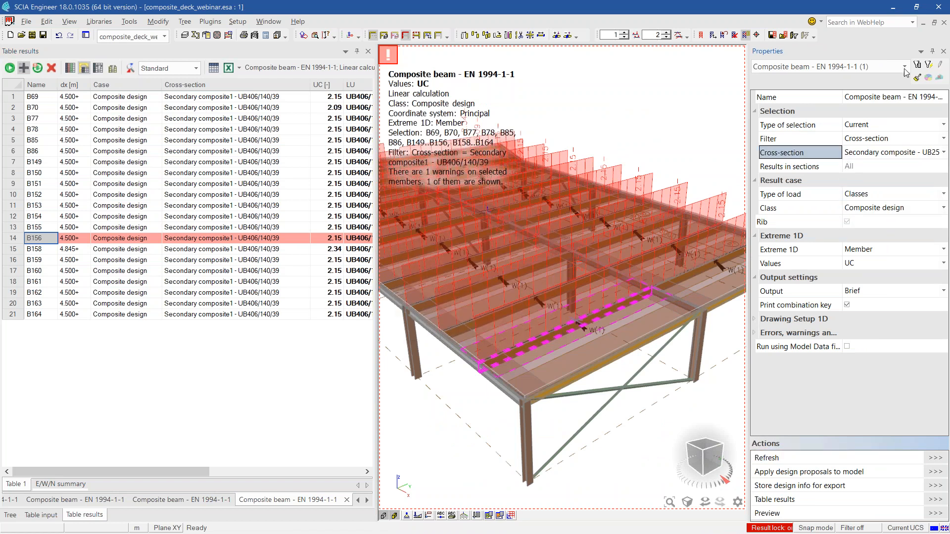
Run the check on all members with the Secondary composite - UB254/146/31 section and sort the results table by unity check.
left_click(881, 123)
left_click(866, 141)
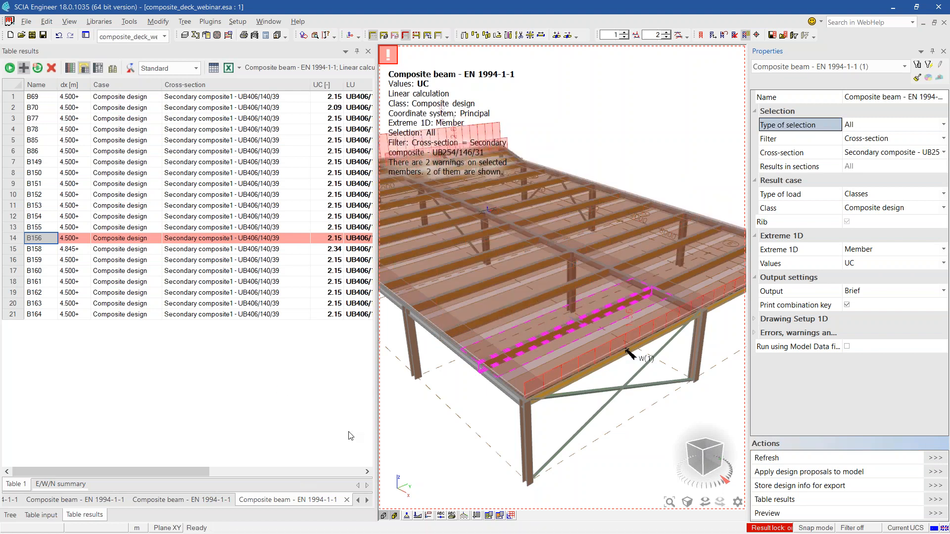
left_click_drag(375, 386, 358, 384)
left_click(319, 84)
Apply the UB305/102/25 design proposal to beams B93, B61 and B94 using the Current selection, with Modify unselected turned off.
left_click(22, 100)
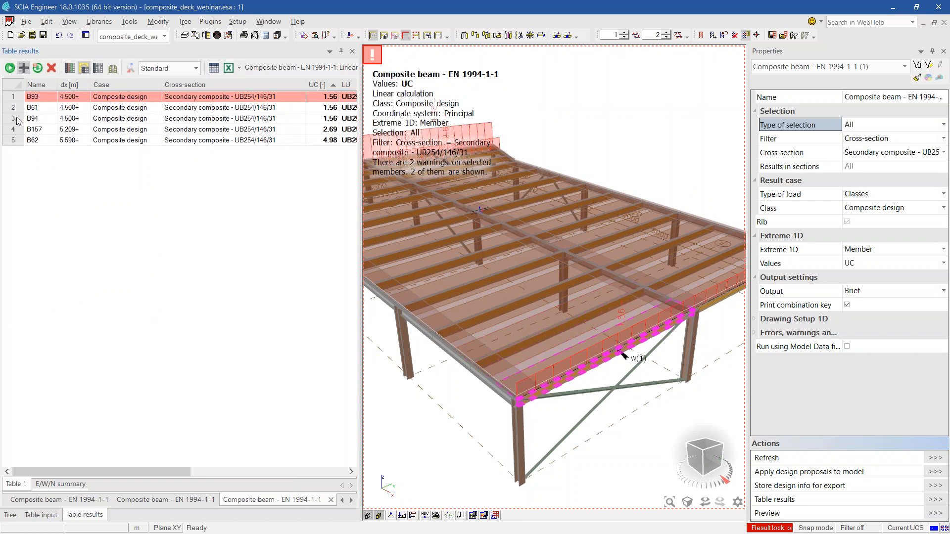
left_click(18, 121, "shift")
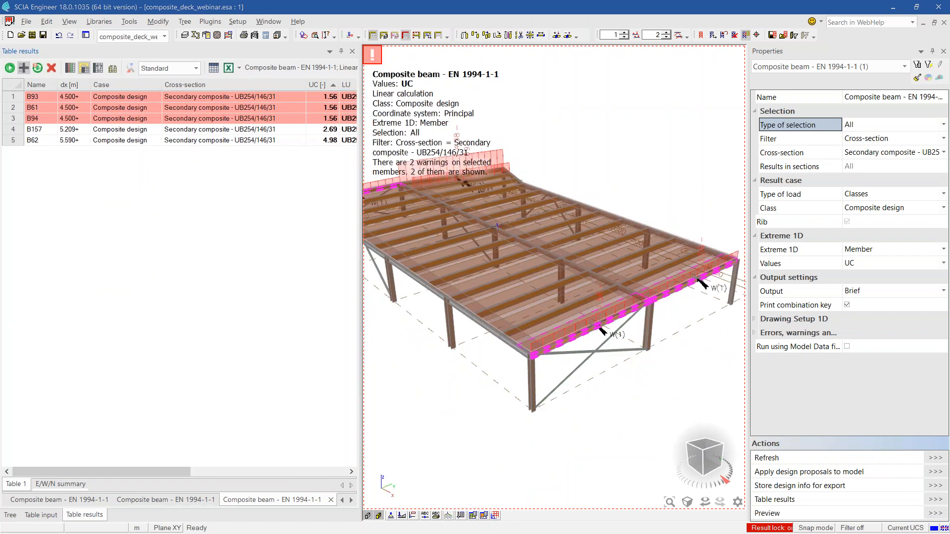
left_click(932, 472)
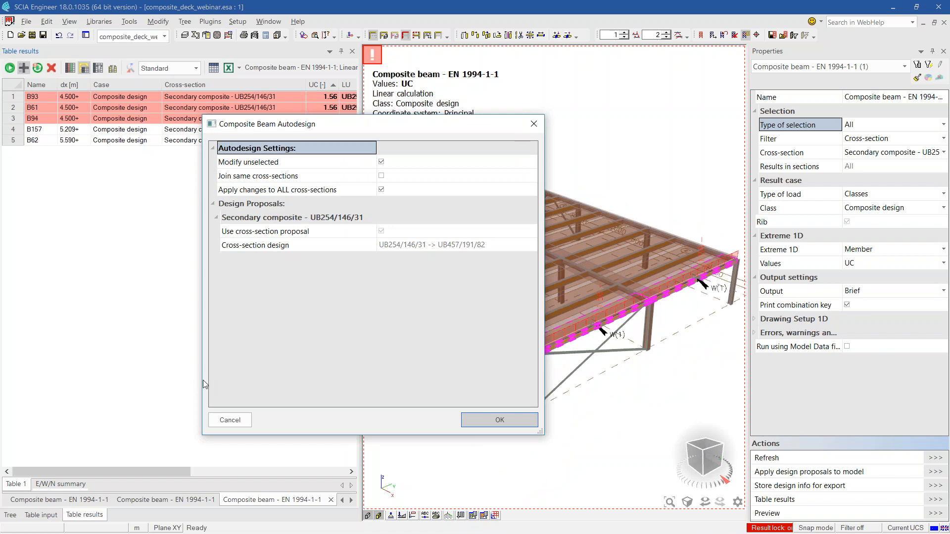
left_click(229, 420)
left_click(906, 123)
left_click(905, 142)
left_click(924, 472)
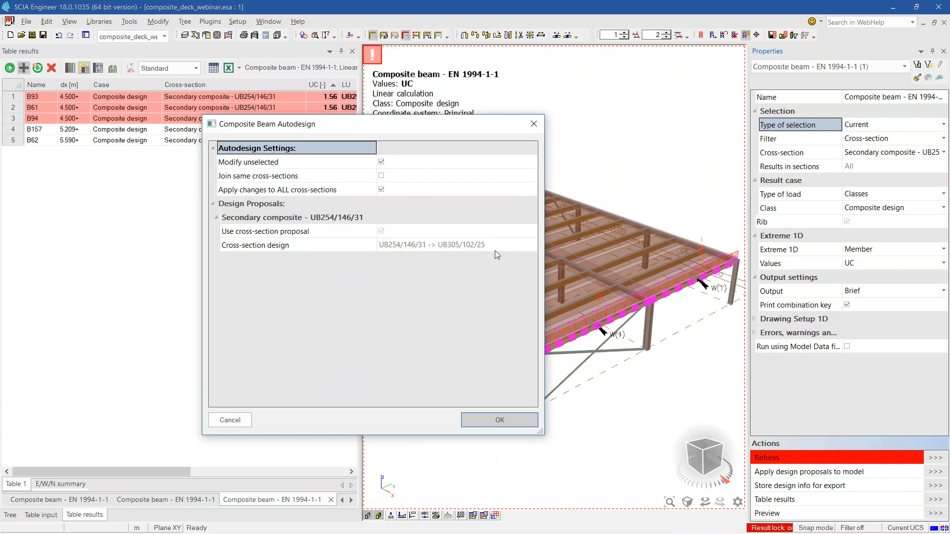
left_click(382, 162)
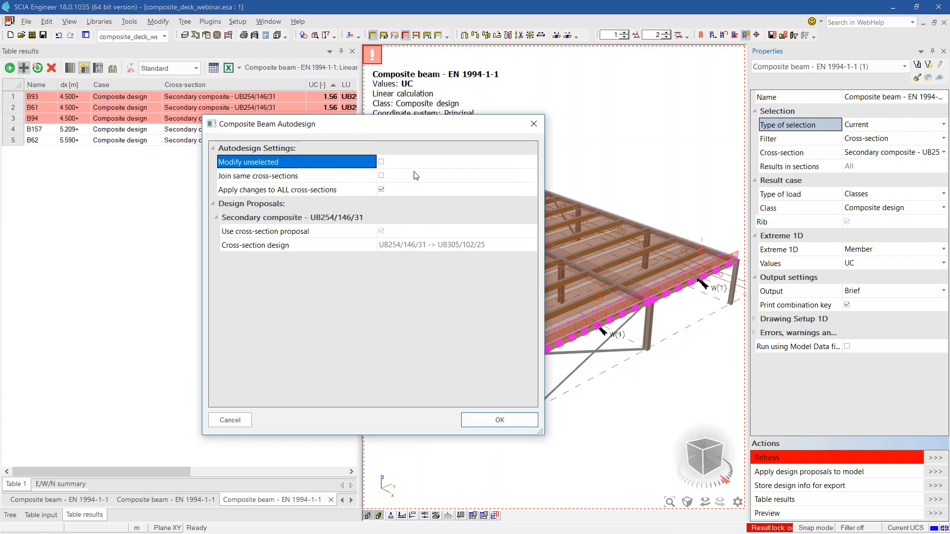
left_click(485, 420)
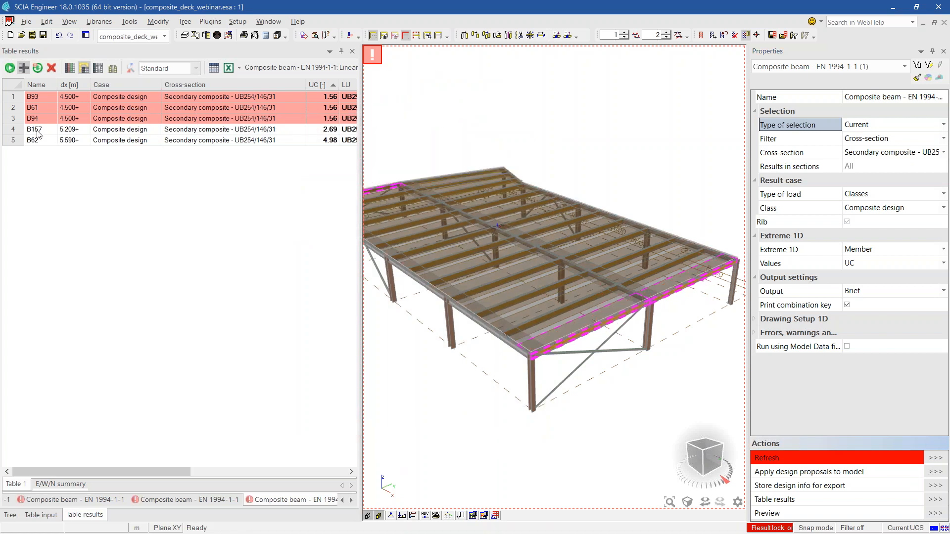
Apply the UB356/171/45 design proposal to beam B157 with Modify unselected turned off.
left_click(21, 133)
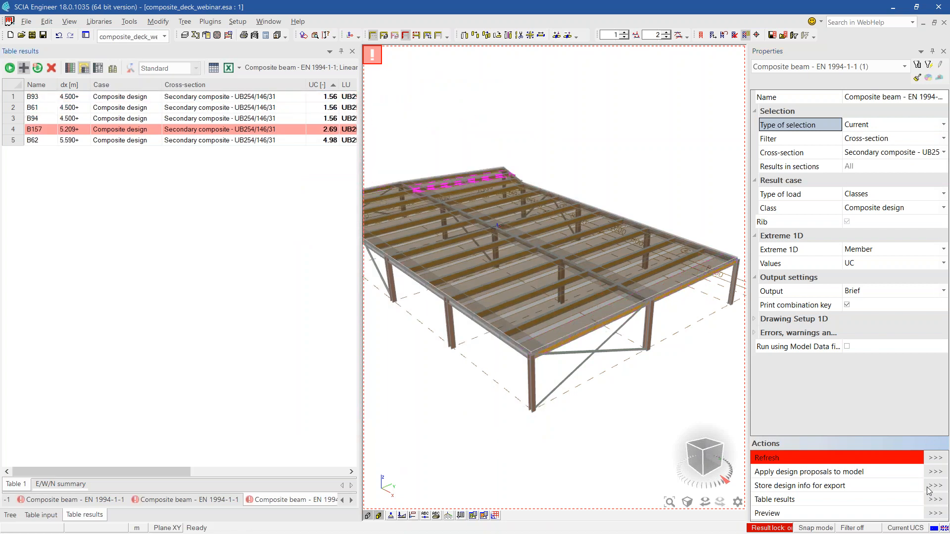
left_click(933, 472)
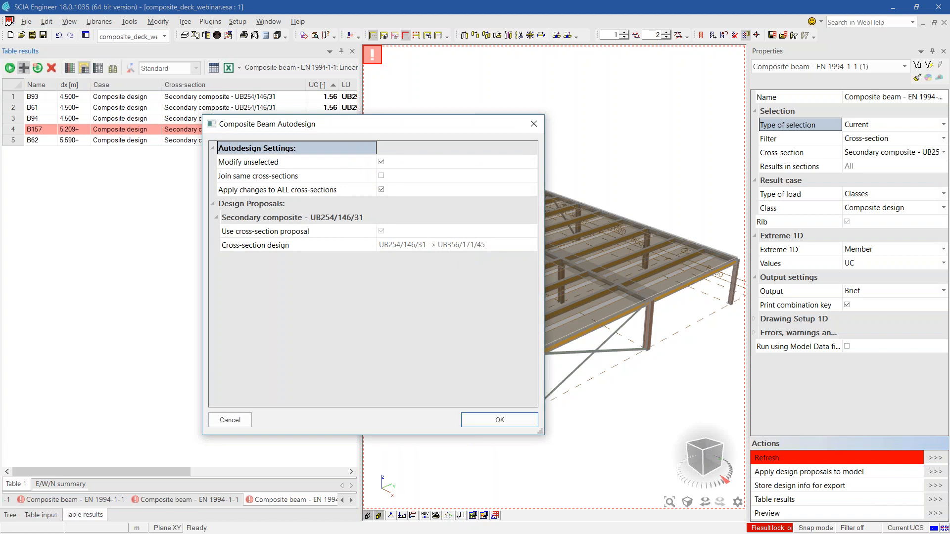
left_click(376, 165)
left_click(499, 420)
Apply the UB457/191/82 design proposal to beam B62 with Modify unselected turned off.
left_click(34, 141)
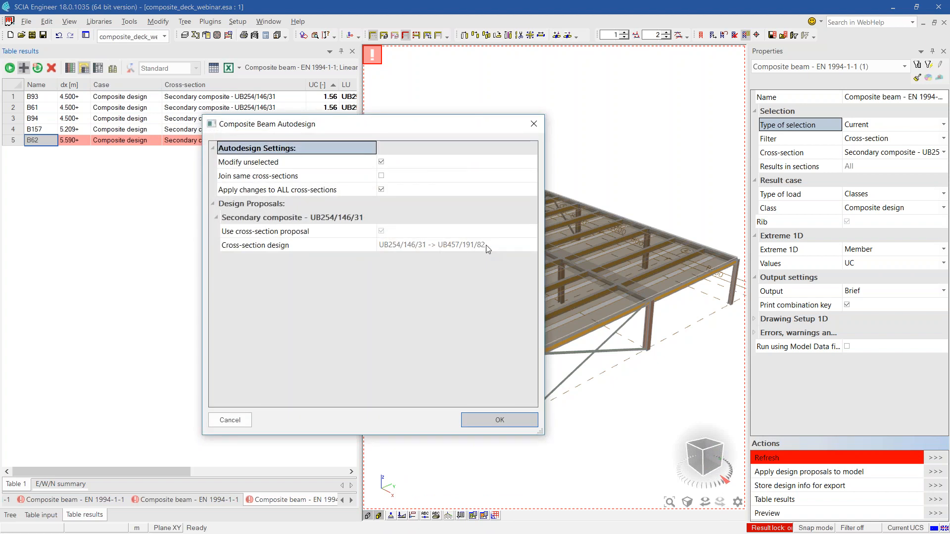
left_click(381, 163)
left_click(500, 420)
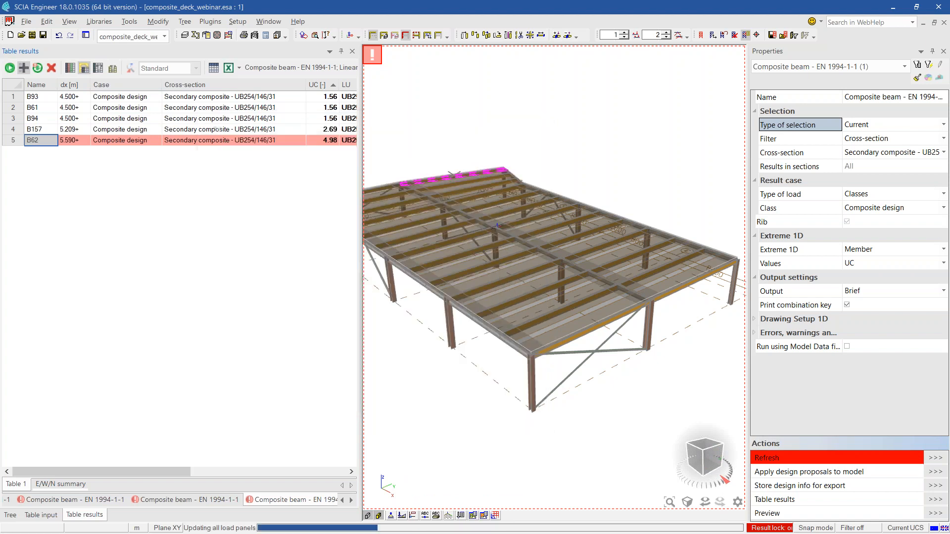
Run the check on all members with the Primary composite - UB305/165/40 section and sort the results by unity check.
left_click(909, 153)
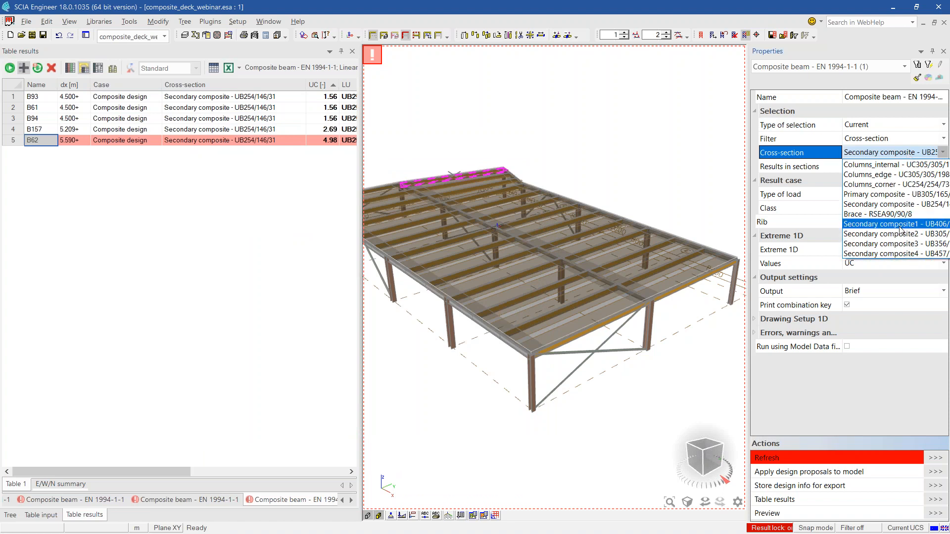
left_click(893, 194)
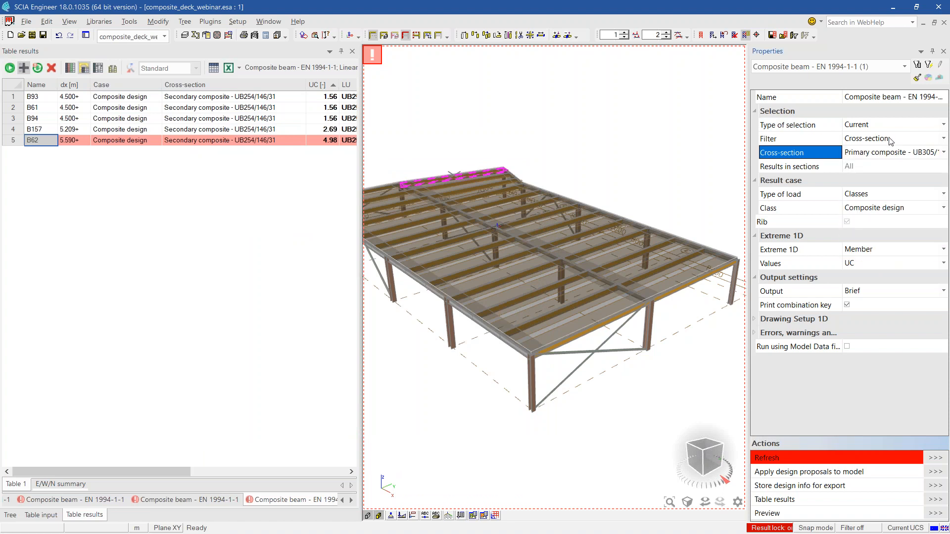
left_click(934, 459)
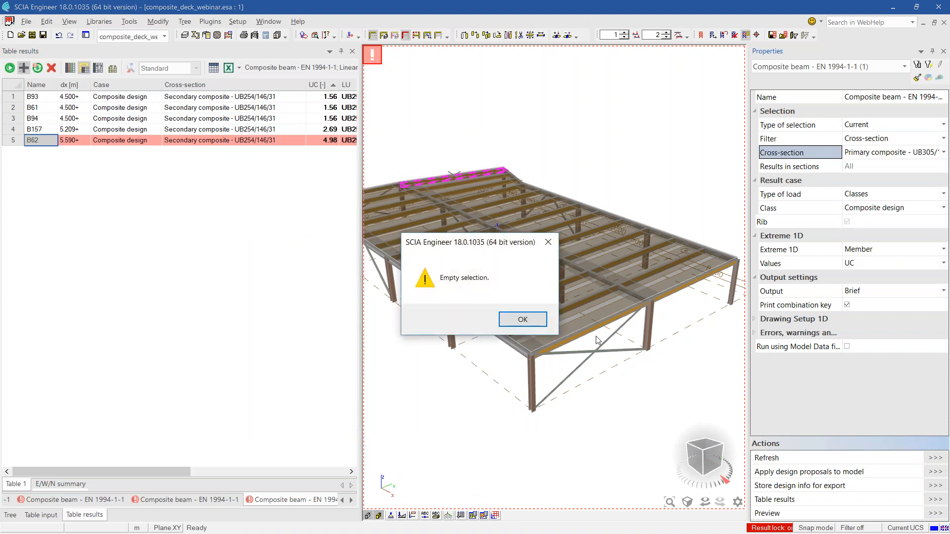
left_click(523, 319)
left_click(881, 127)
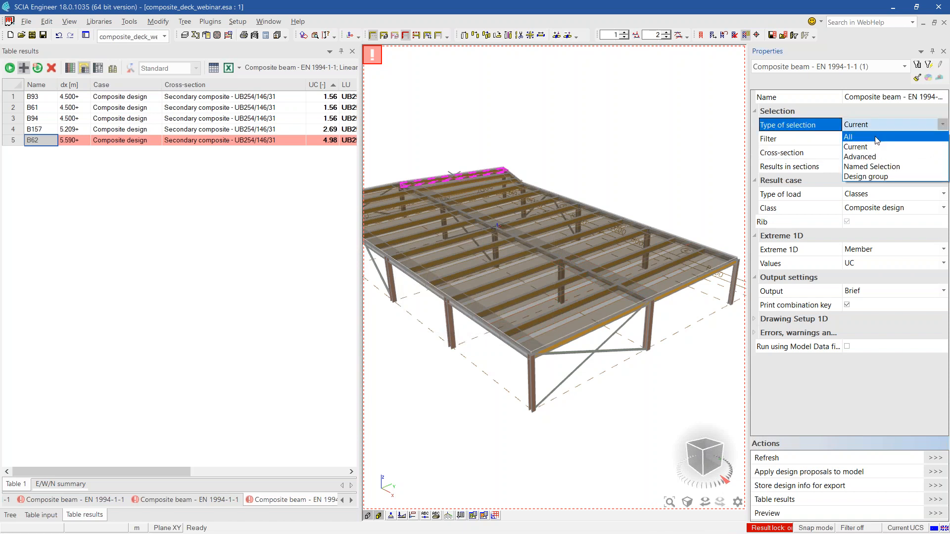
left_click(879, 138)
left_click(935, 459)
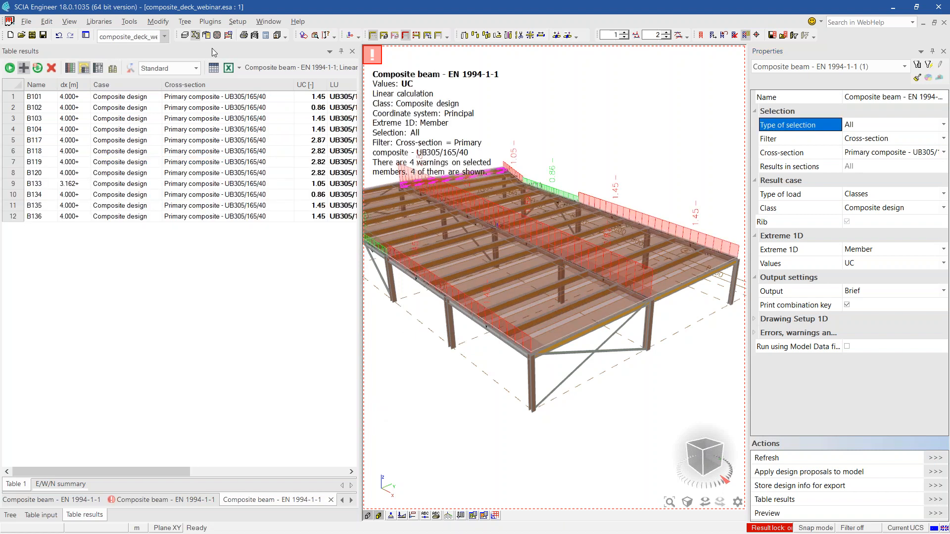
left_click(304, 85)
Apply the UB457/152/52 proposal to beams B133, B136, B135, B103, B101 and B104 using the Current selection, with Modify unselected turned off.
left_click(27, 120)
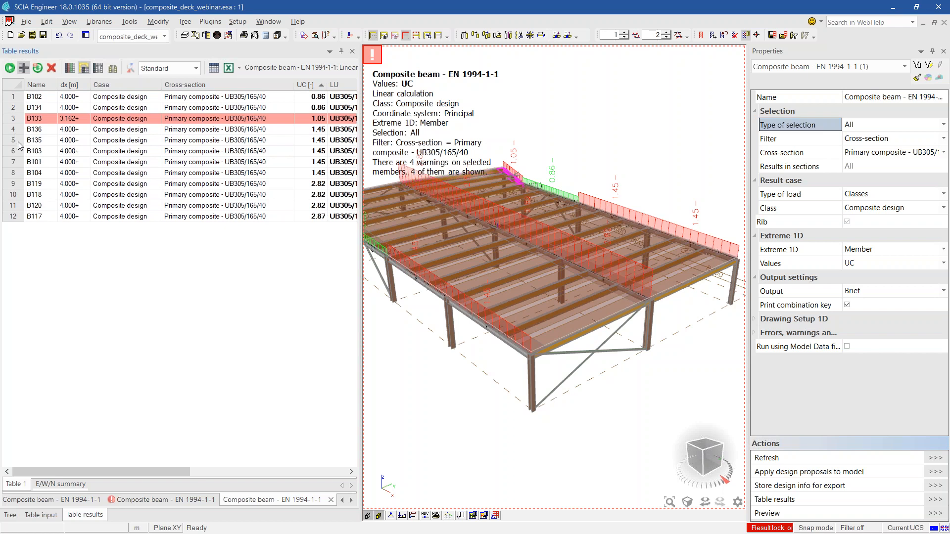
left_click(23, 173, "shift")
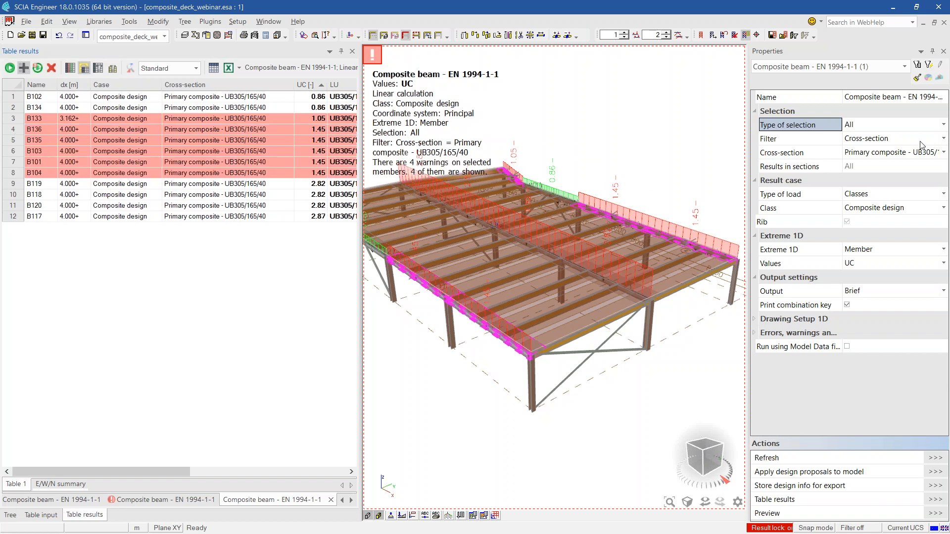
left_click(936, 472)
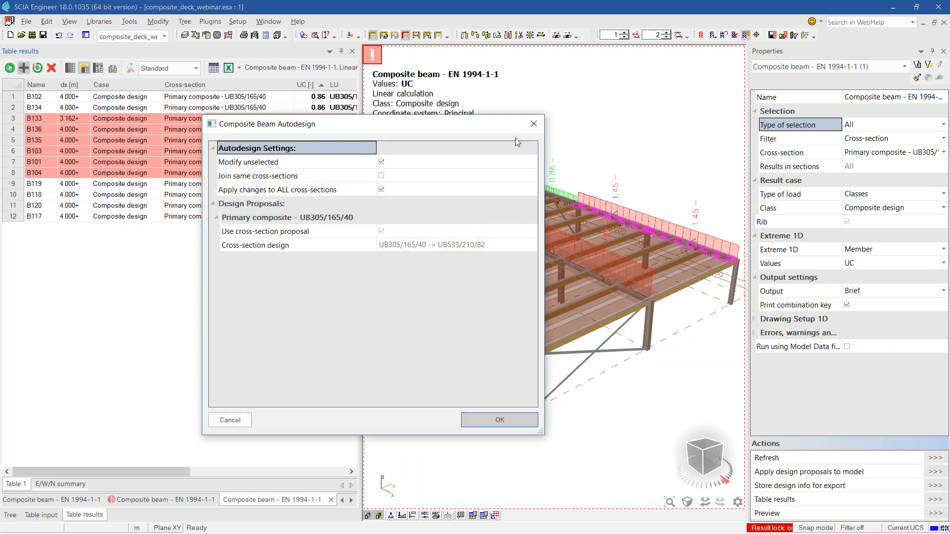
left_click(230, 420)
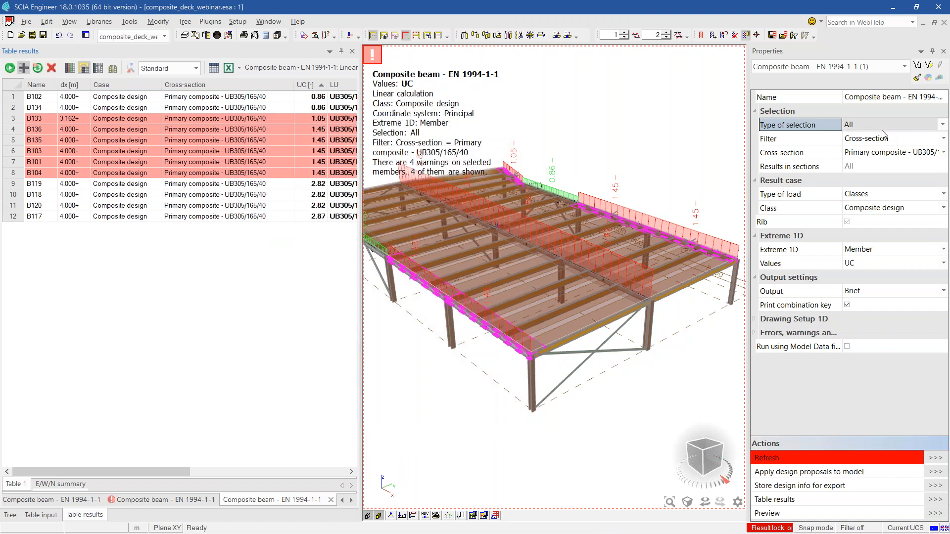
left_click(882, 127)
left_click(882, 138)
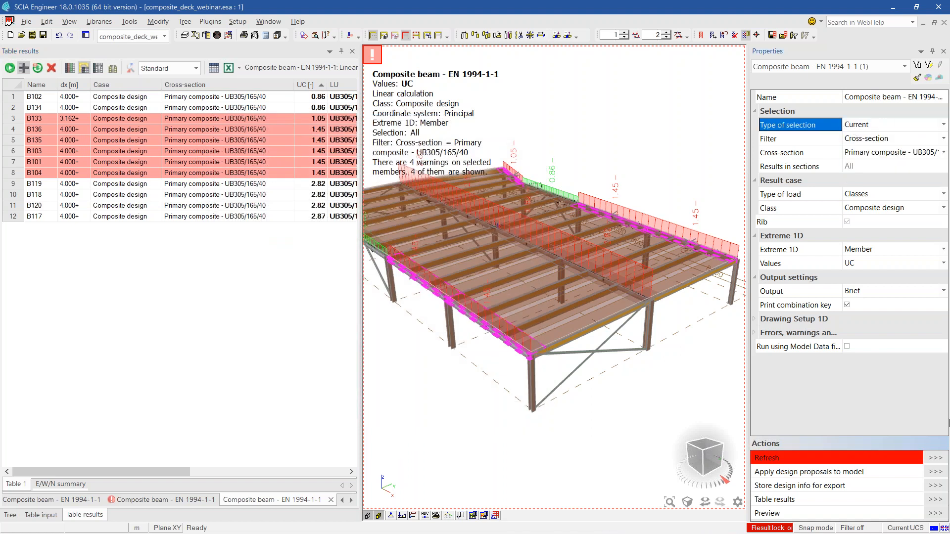
left_click(934, 472)
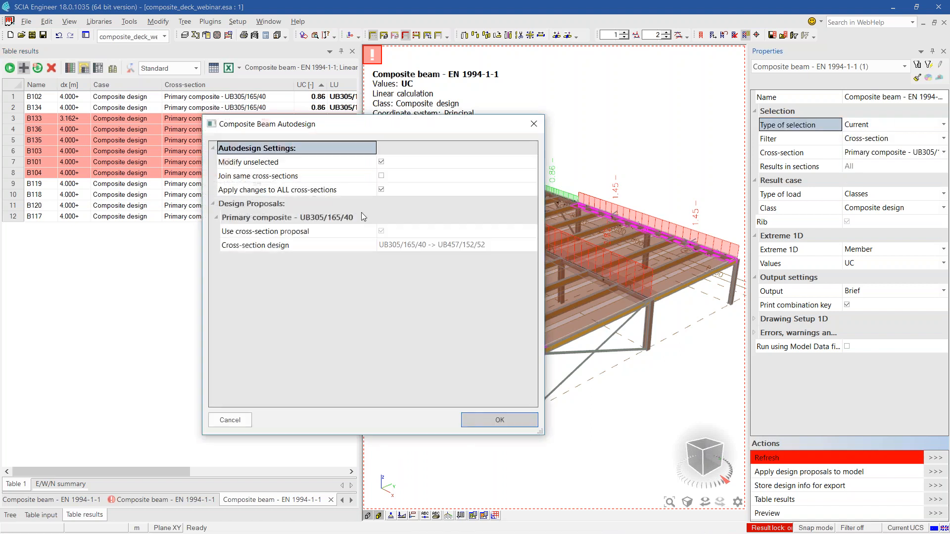
left_click(381, 162)
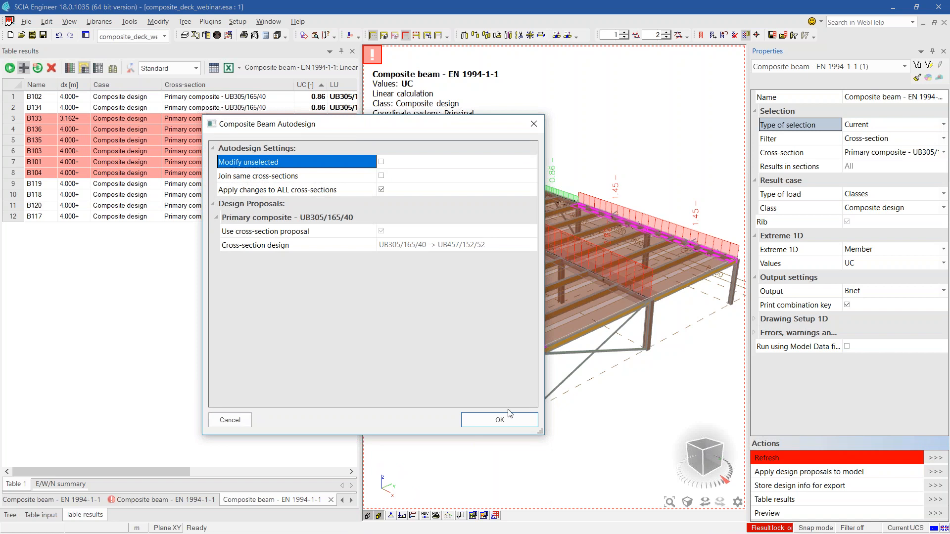
left_click(495, 421)
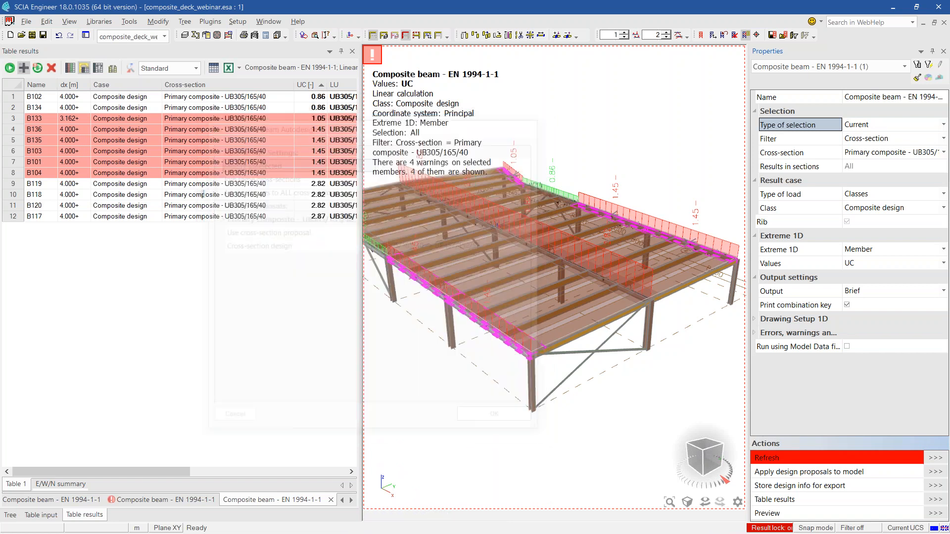
Apply the UB533/210/82 design proposal to primary beams B117 to B120 with Modify unselected turned off.
left_click(16, 186)
left_click(20, 216, "shift")
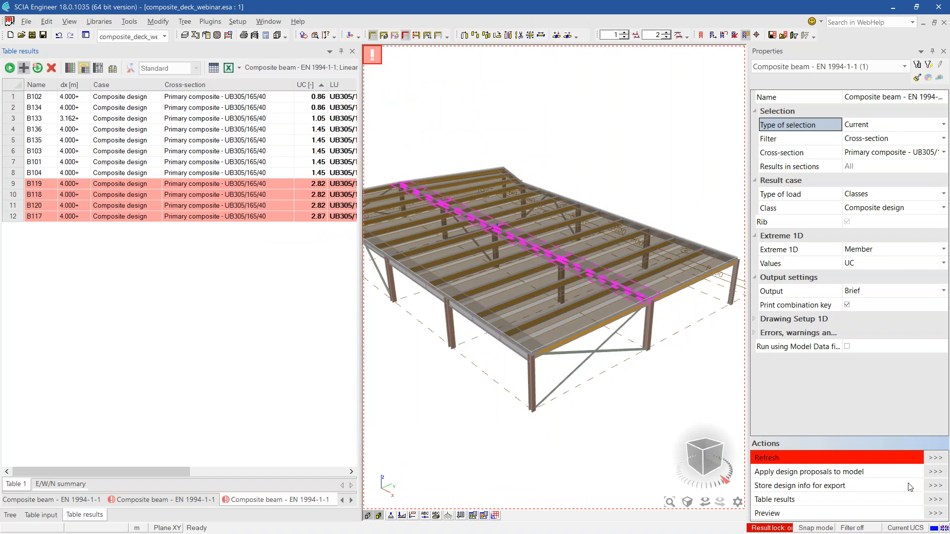
left_click(937, 472)
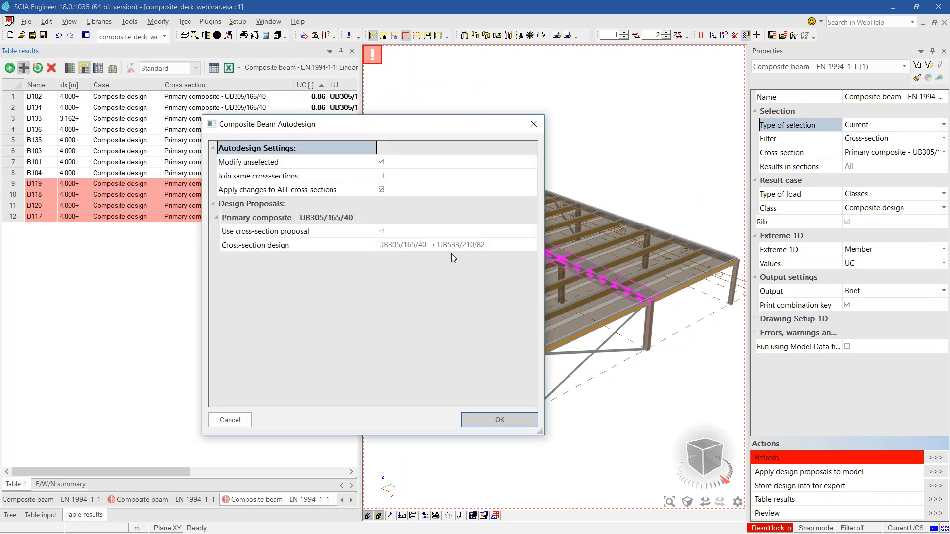
left_click(392, 162)
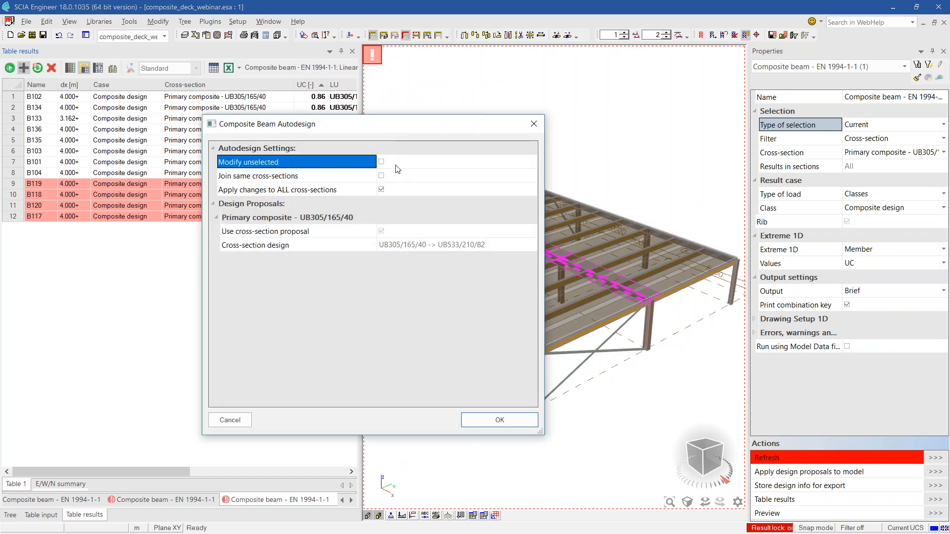
left_click(495, 420)
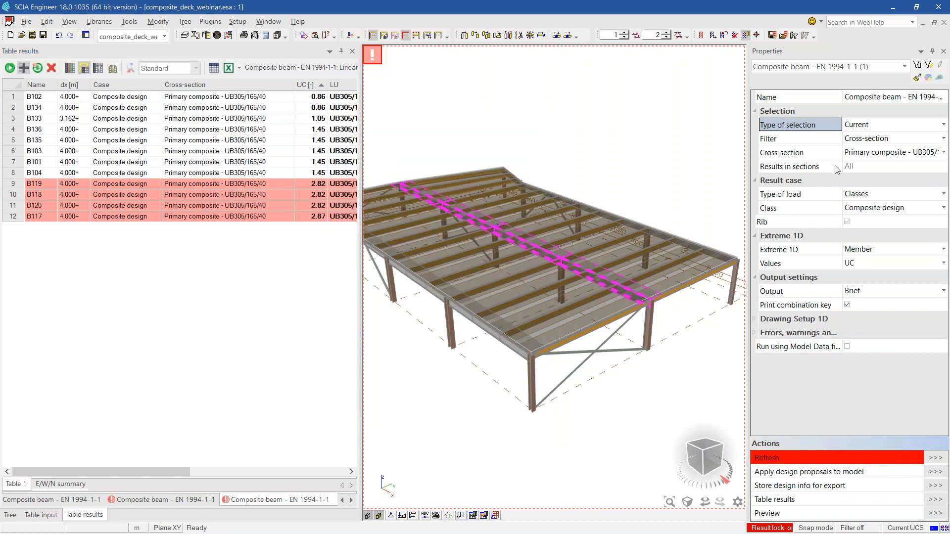
Set the check's type of selection to All and its filter to No.
left_click(886, 153)
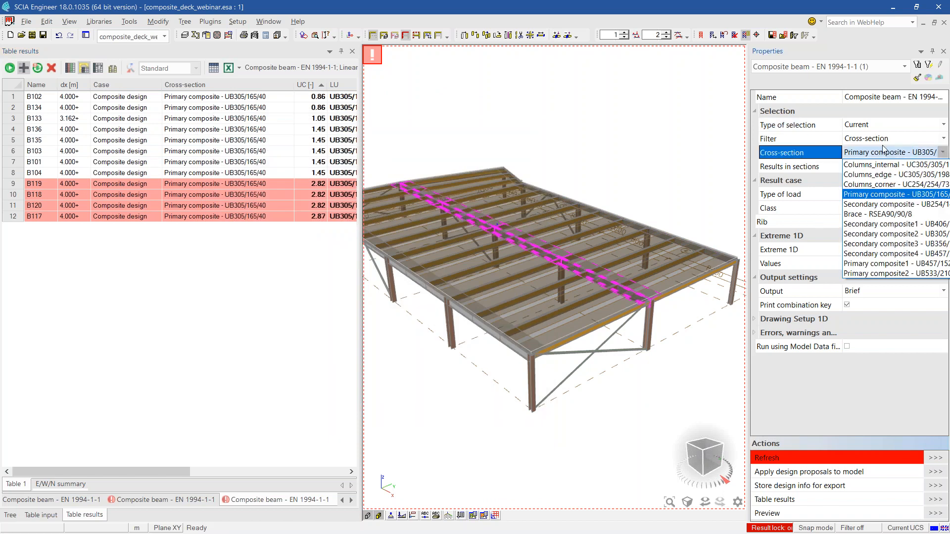
left_click(875, 127)
left_click(875, 128)
left_click(861, 135)
left_click(871, 141)
left_click(870, 140)
left_click(889, 191)
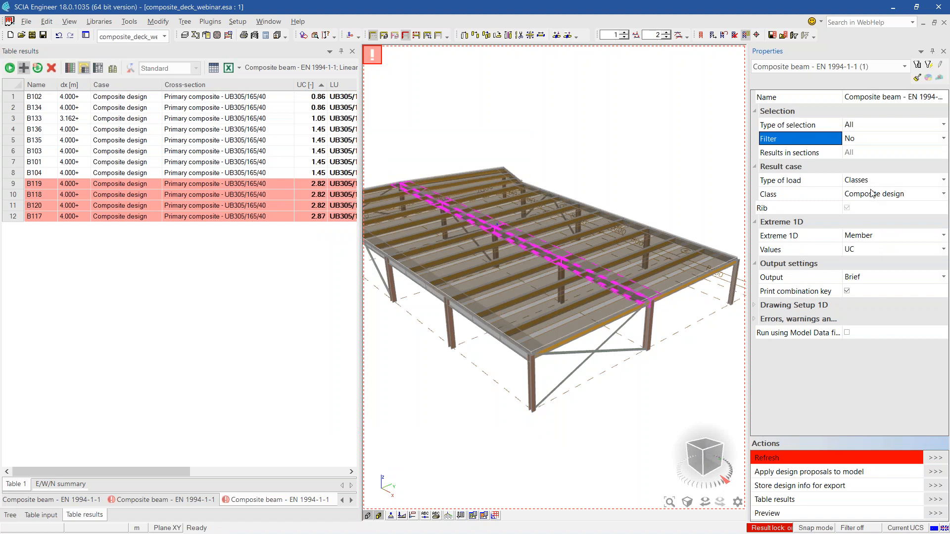
Set the type of load to Combinations with ULS-Set B-FS (auto) and refresh the unity checks for the whole deck.
left_click(869, 184)
left_click(869, 184)
left_click(869, 196)
left_click(870, 195)
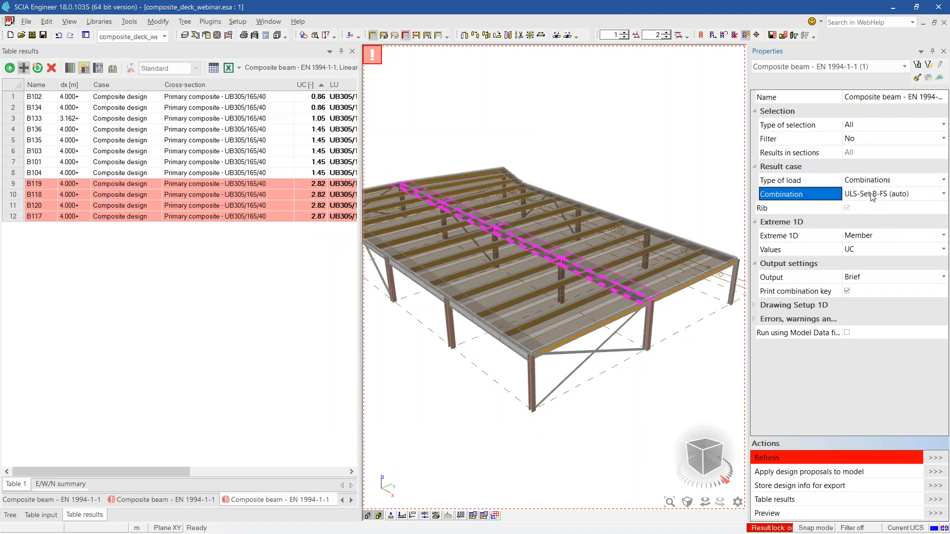
left_click(937, 458)
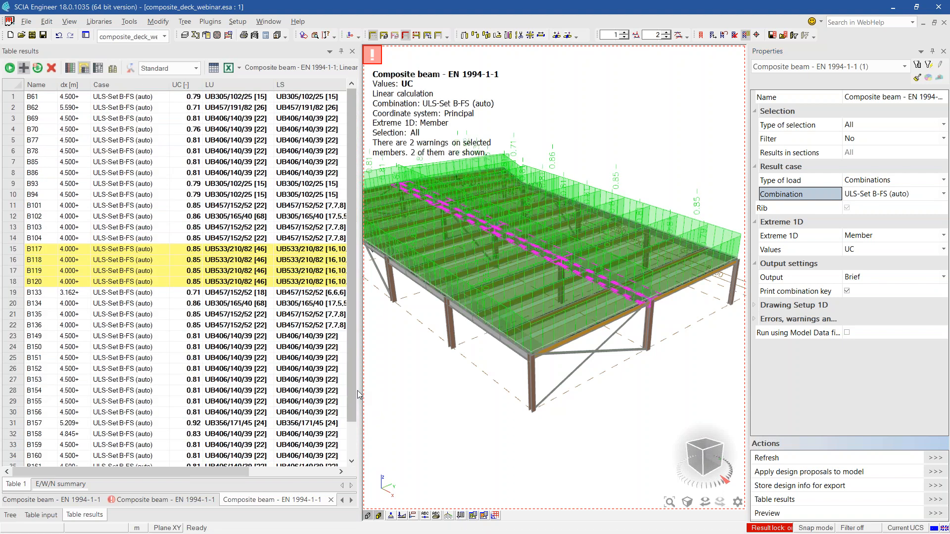
Switch the result combination to ULS-Set B-CS (auto), refresh the check, and review the unity check diagrams across the deck.
left_click(903, 198)
left_click(890, 237)
left_click(885, 194)
left_click(881, 207)
left_click(936, 458)
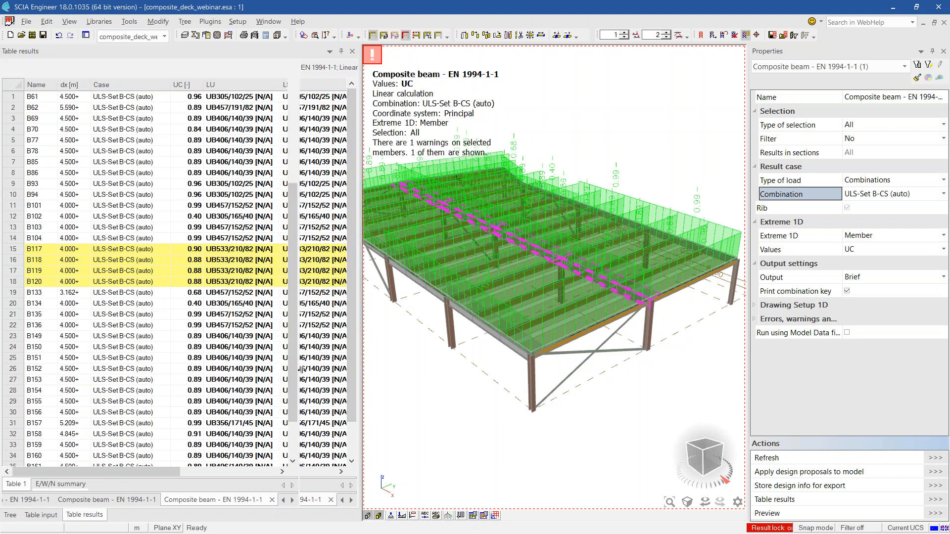
left_click_drag(301, 369, 302, 370)
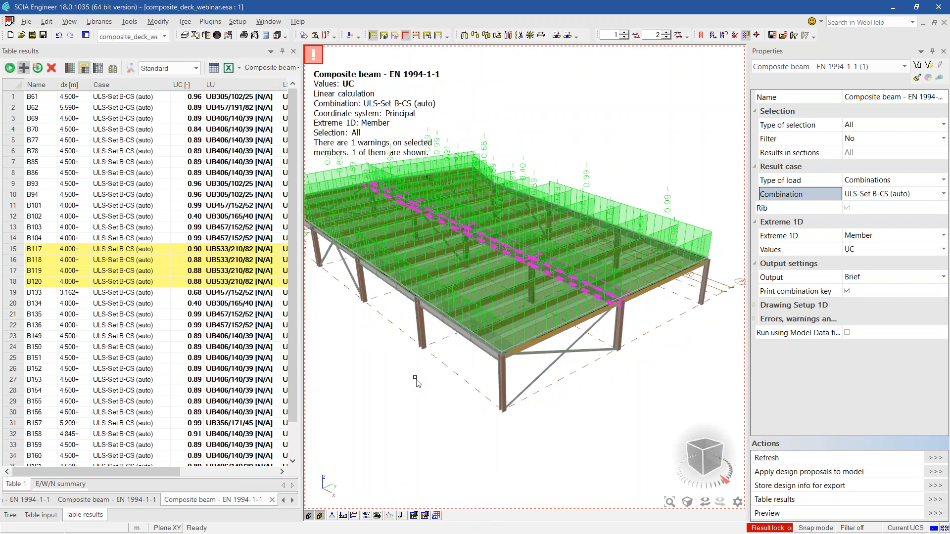
middle_click_drag(508, 412, 541, 423)
right_click_drag(477, 429, 480, 435, "ctrl")
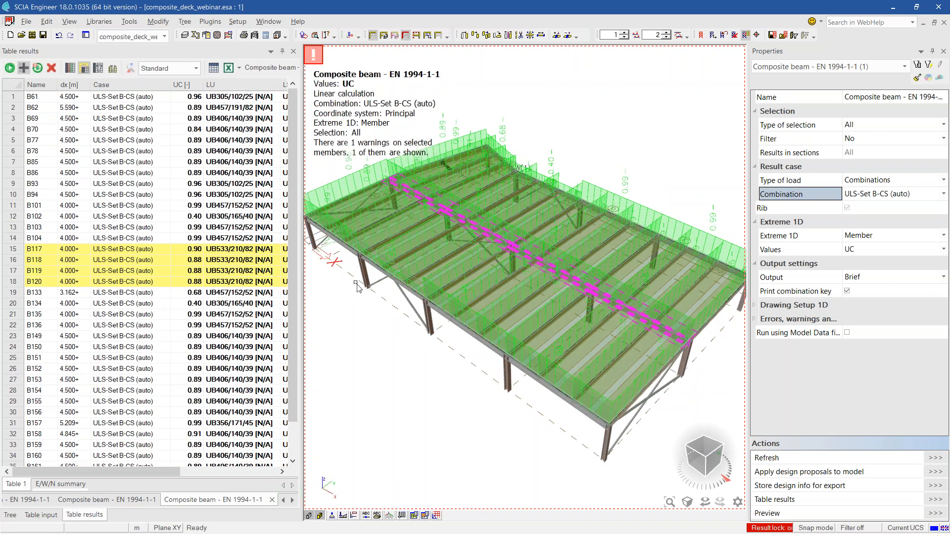
Set the composite beam check's displayed values to b_eff and refresh the results.
left_click(862, 250)
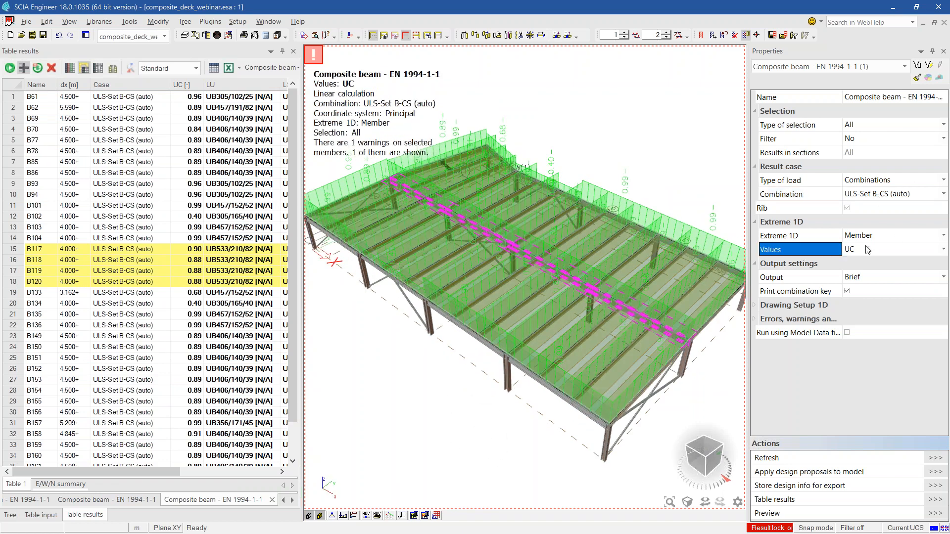
left_click(862, 250)
left_click(860, 273)
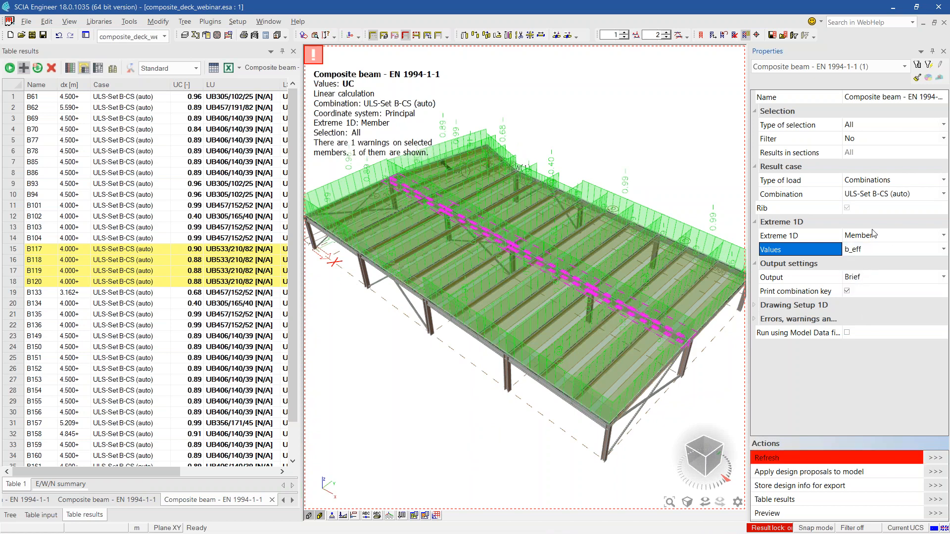
left_click(931, 459)
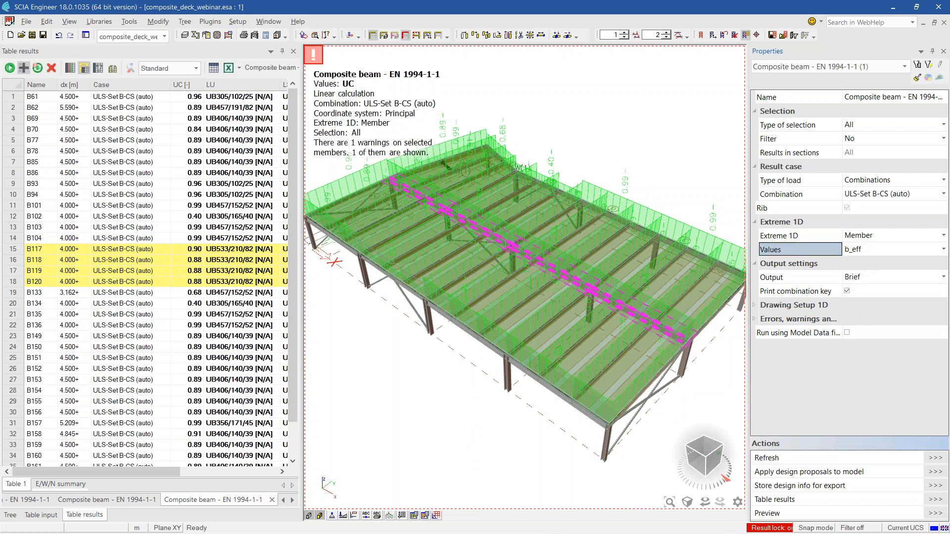
Switch the check's type of load to Classes with the Composite design class and refresh the results.
left_click(865, 182)
left_click(863, 210)
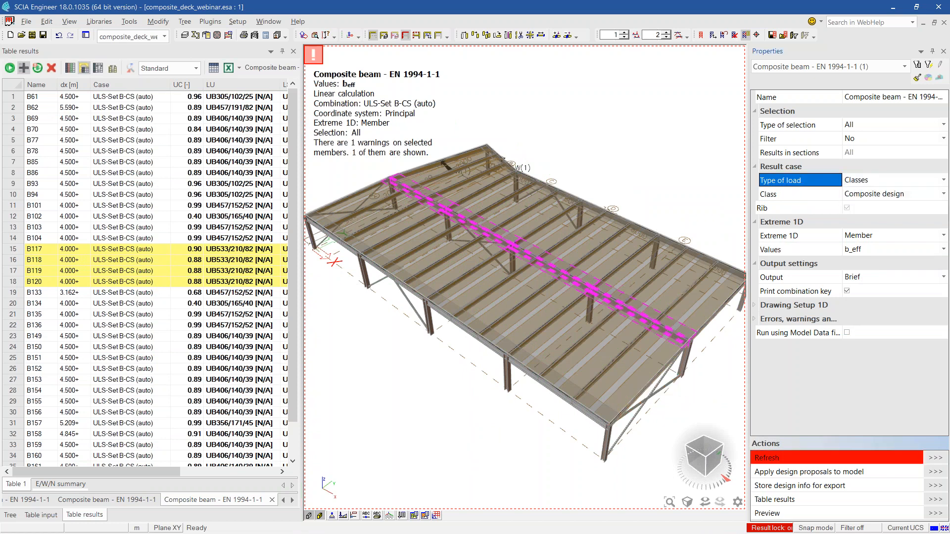
left_click(932, 458)
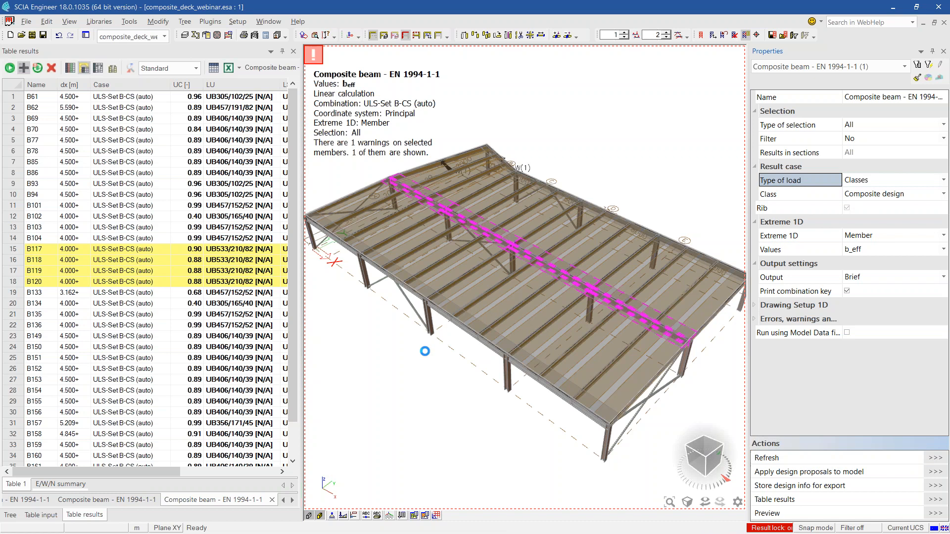
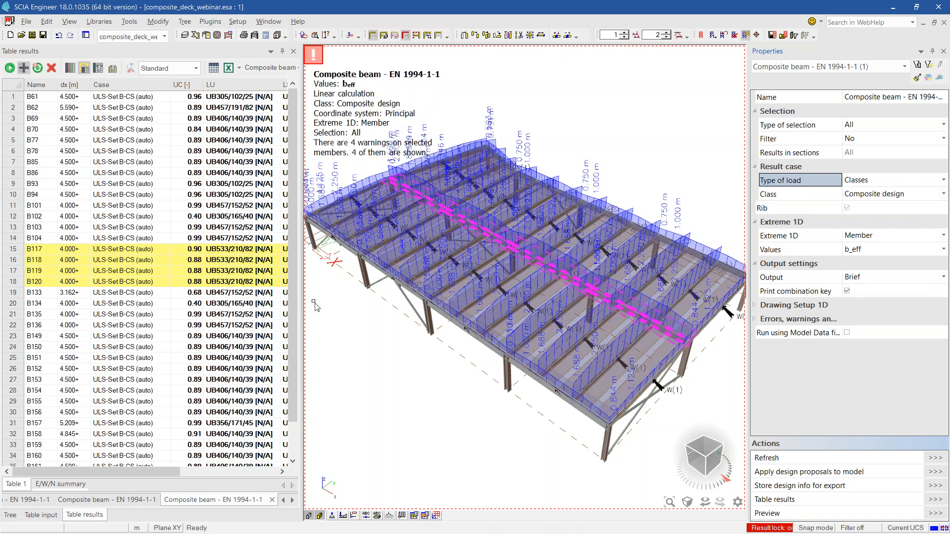
Clear the beam selection and examine the effective width diagrams along the edge, primary and secondary beams.
middle_click_drag(447, 445, 500, 493)
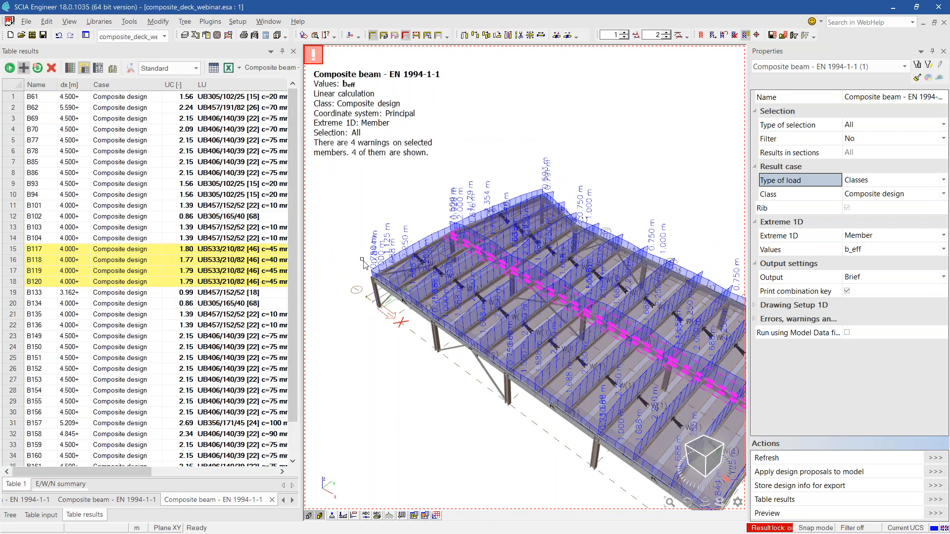
scroll(419, 290, "up", 5)
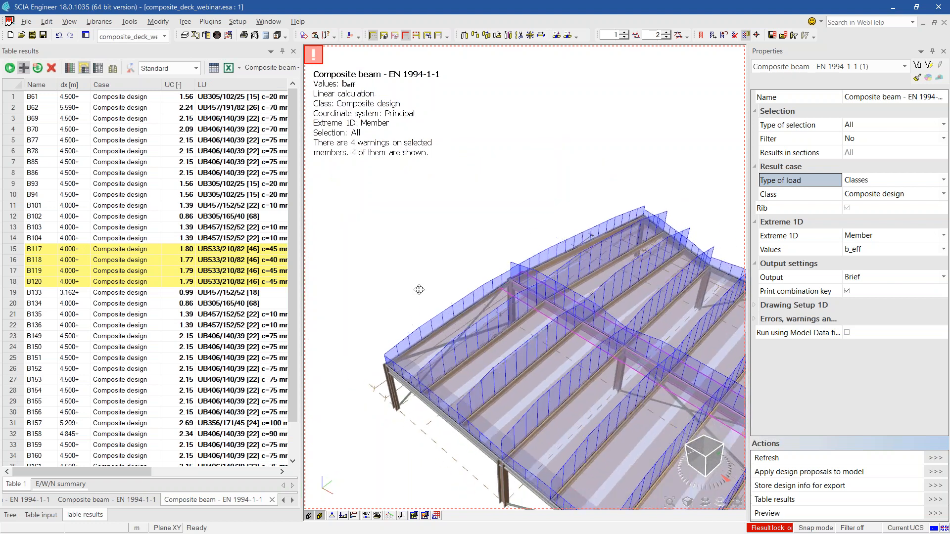
scroll(420, 289, "up", 4)
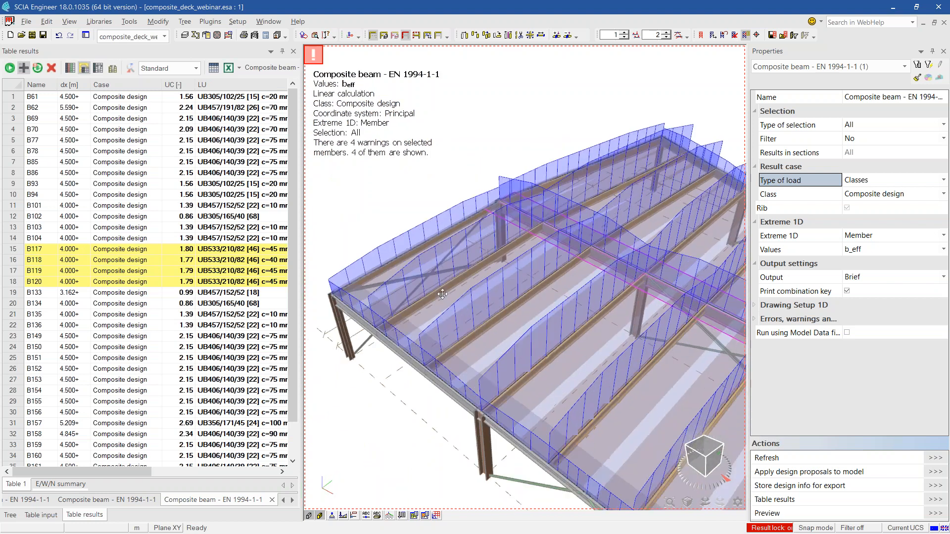
middle_click_drag(442, 294, 442, 288)
mouse_move(382, 475)
right_mouse_down("ctrl")
mouse_move(380, 453)
mouse_move(388, 473)
right_mouse_up("ctrl")
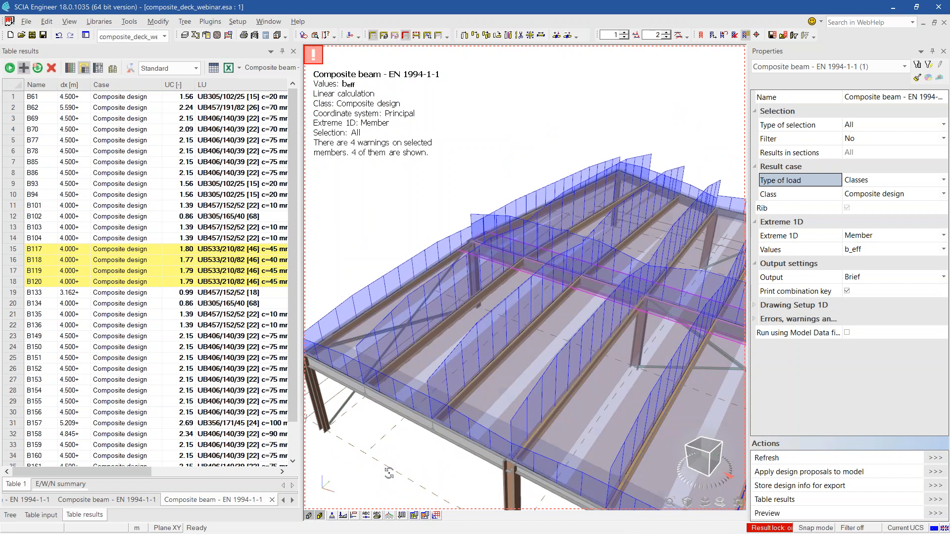
scroll(400, 277, "down", 3)
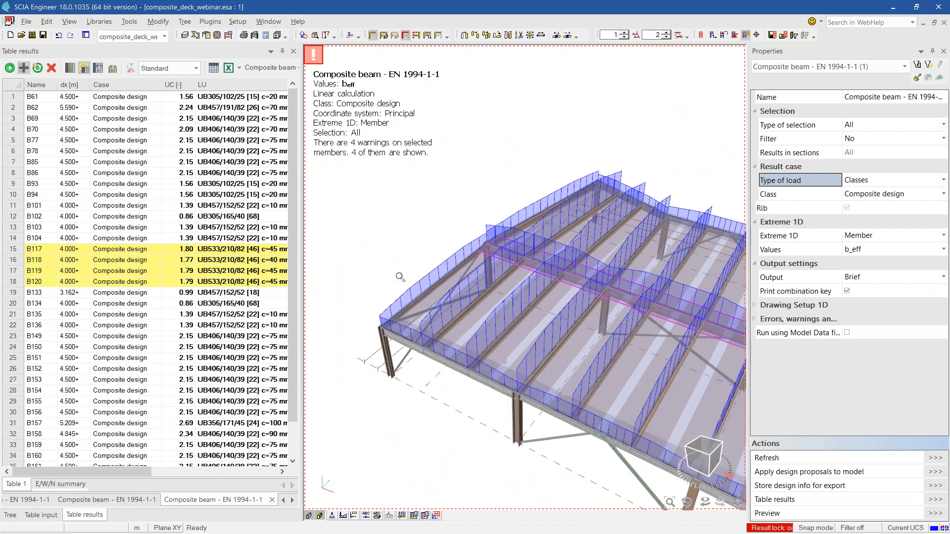
scroll(479, 430, "up", 3)
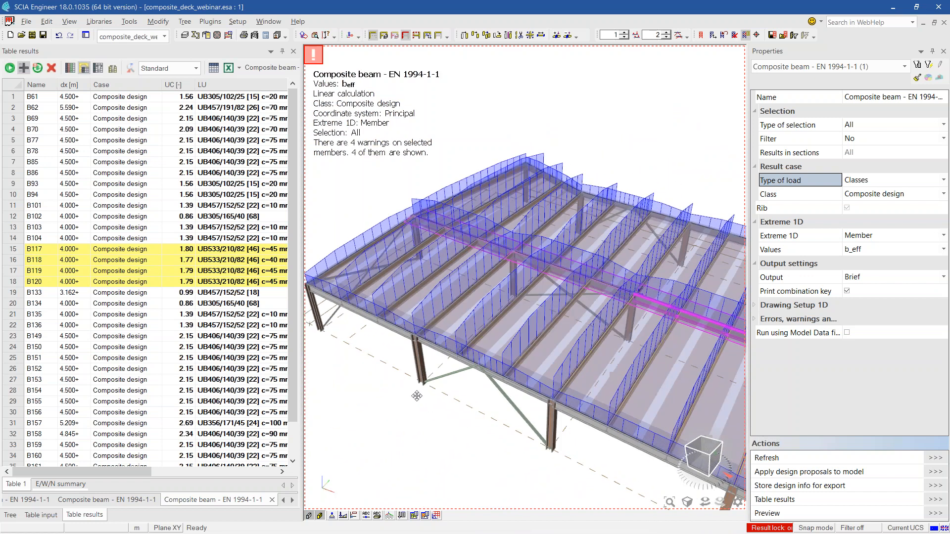
middle_click_drag(487, 441, 508, 437)
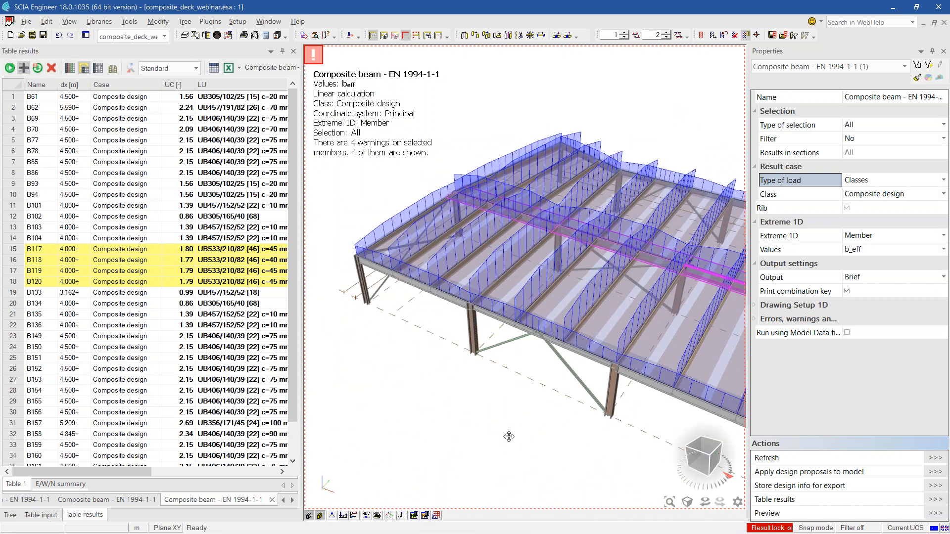
key("Escape")
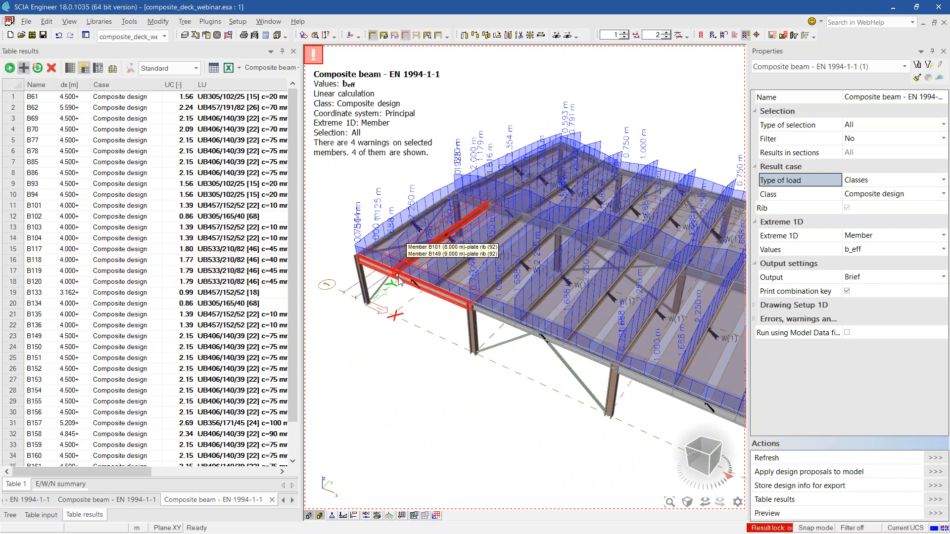
scroll(506, 341, "down", 3)
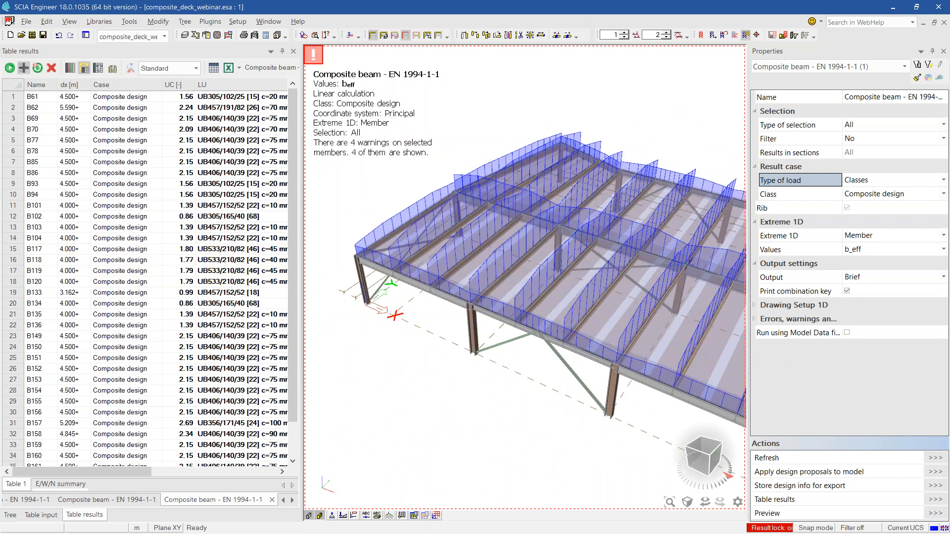
middle_click_drag(536, 379, 464, 372)
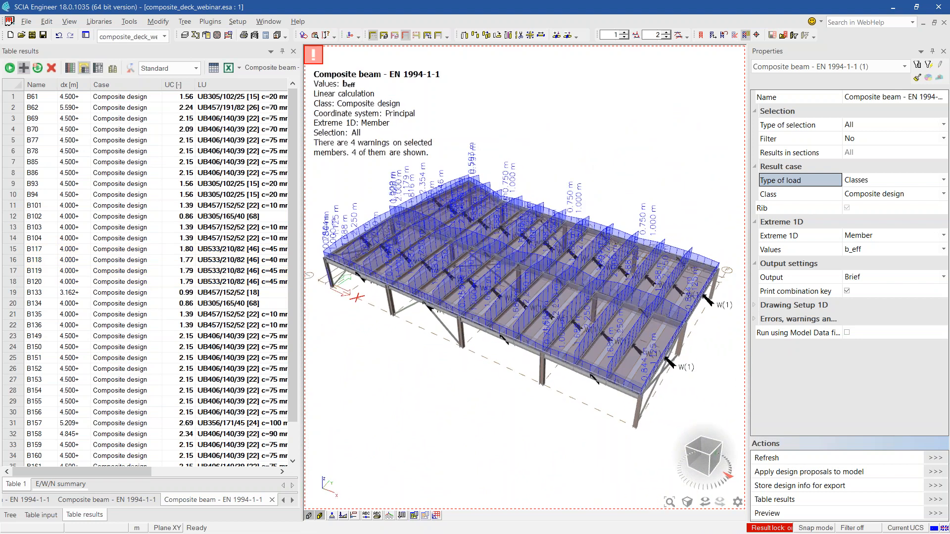
Set the check's displayed values to Label segmented (LS) and refresh the results.
left_click(880, 253)
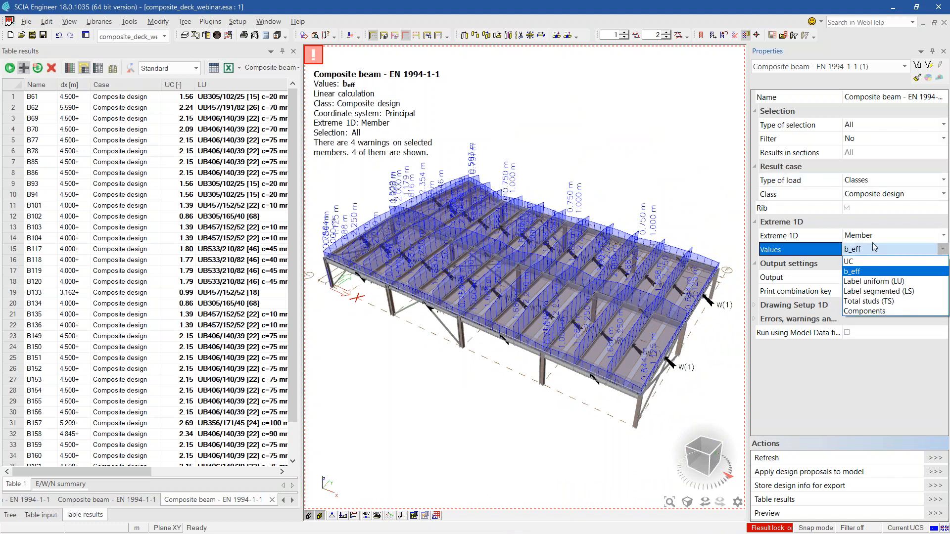
left_click(876, 292)
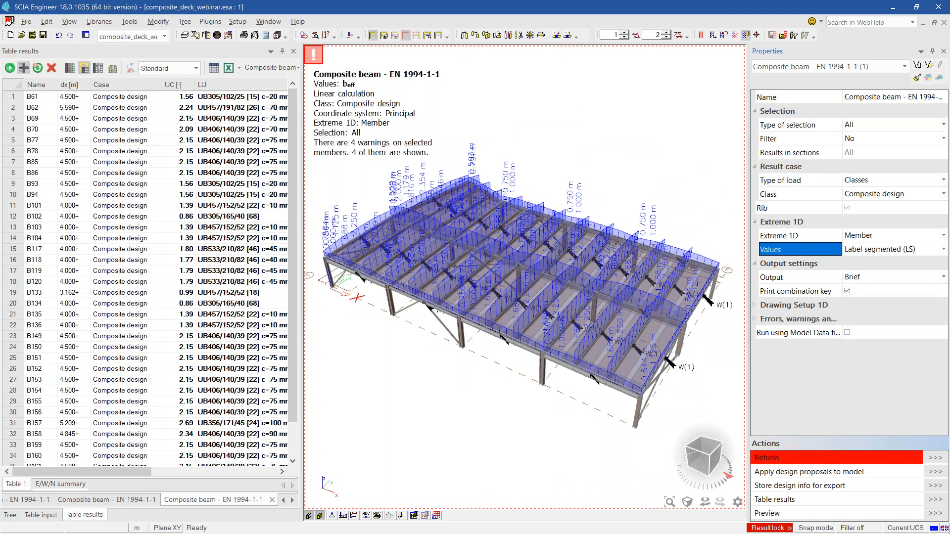
left_click(936, 458)
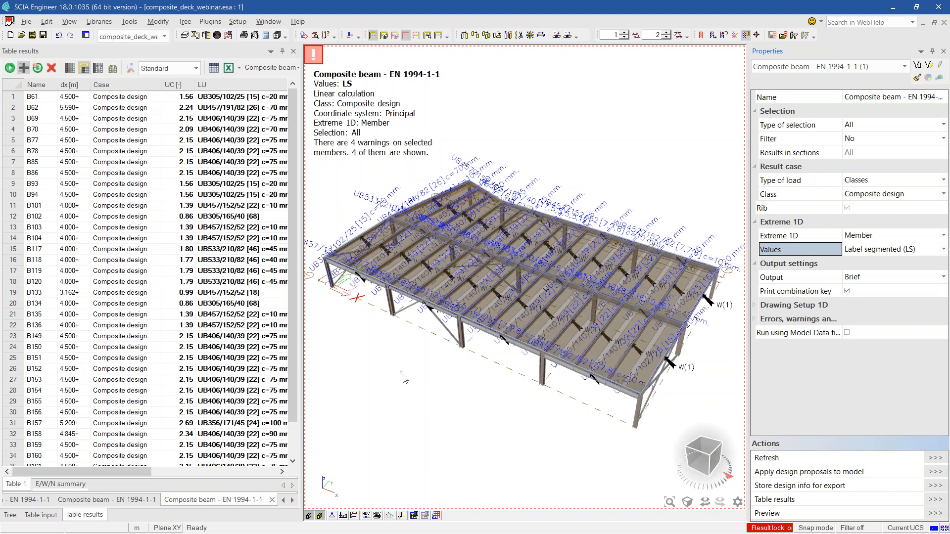
Set both Show warnings and Show notes to None for the check and refresh the results.
left_click(755, 320)
left_click(876, 379)
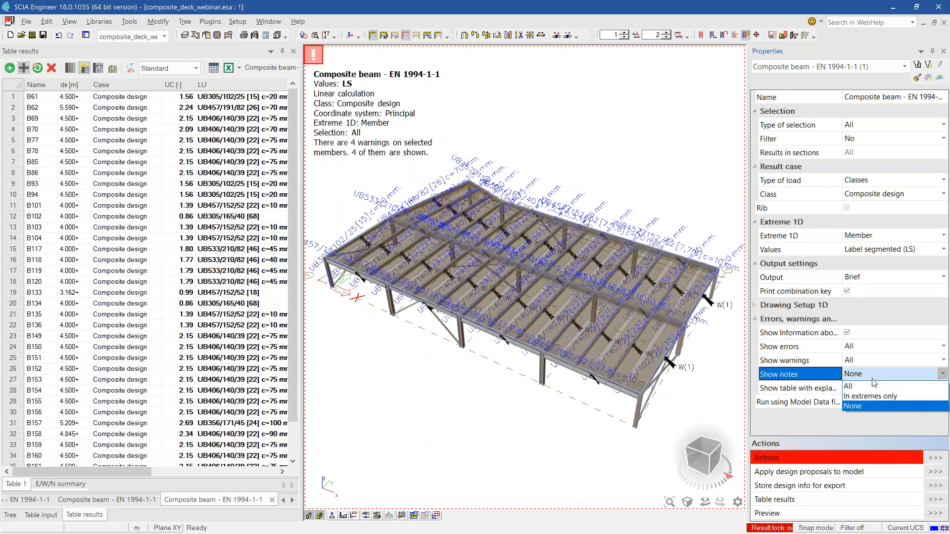
left_click(873, 386)
left_click(874, 362)
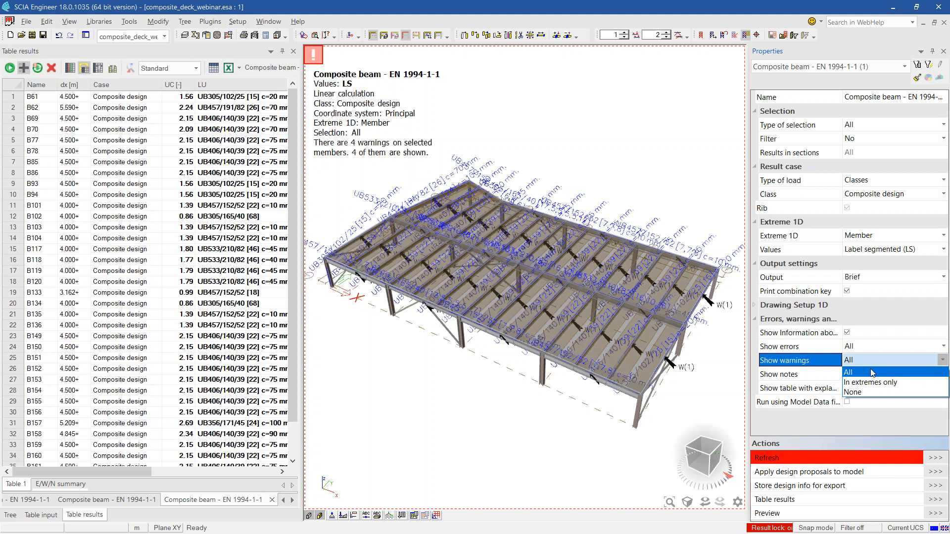
left_click(863, 392)
left_click(873, 374)
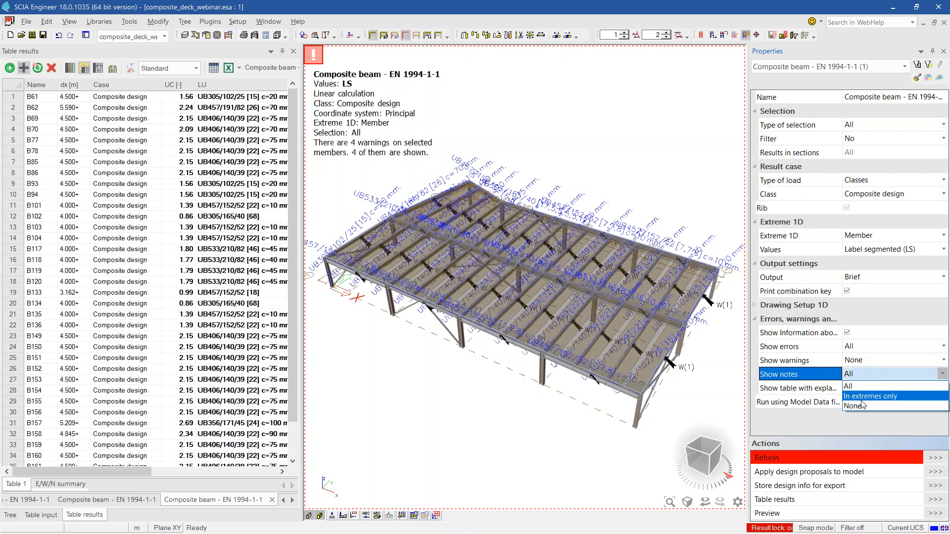
left_click(860, 407)
left_click(933, 459)
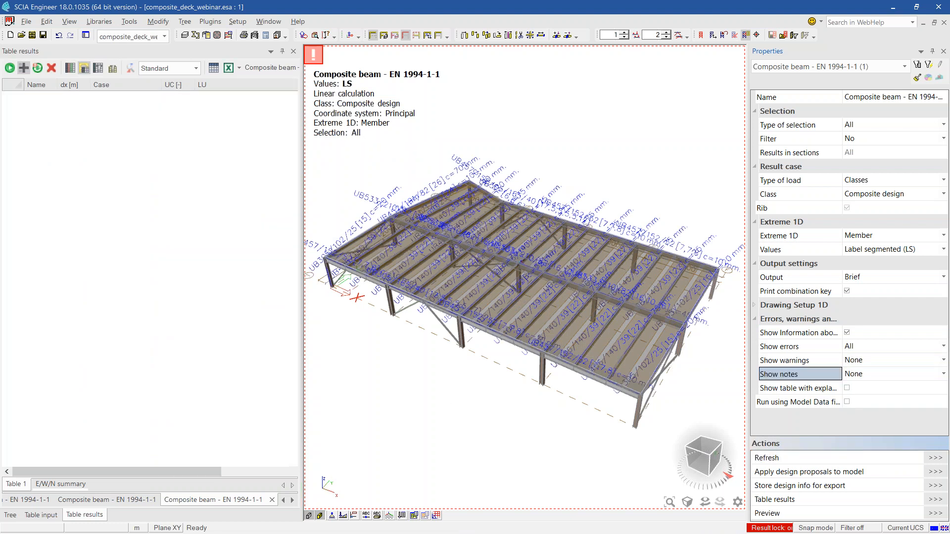
View the deck in plan and examine the segmented section, stud and camber labels on the primary and secondary beams.
left_click(698, 447)
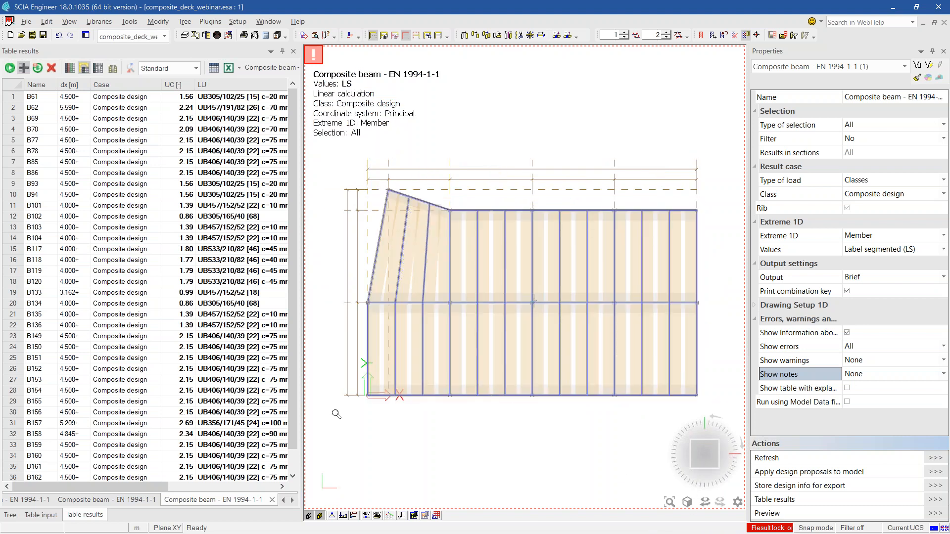
scroll(572, 316, "up", 3)
middle_click_drag(572, 316, 548, 339)
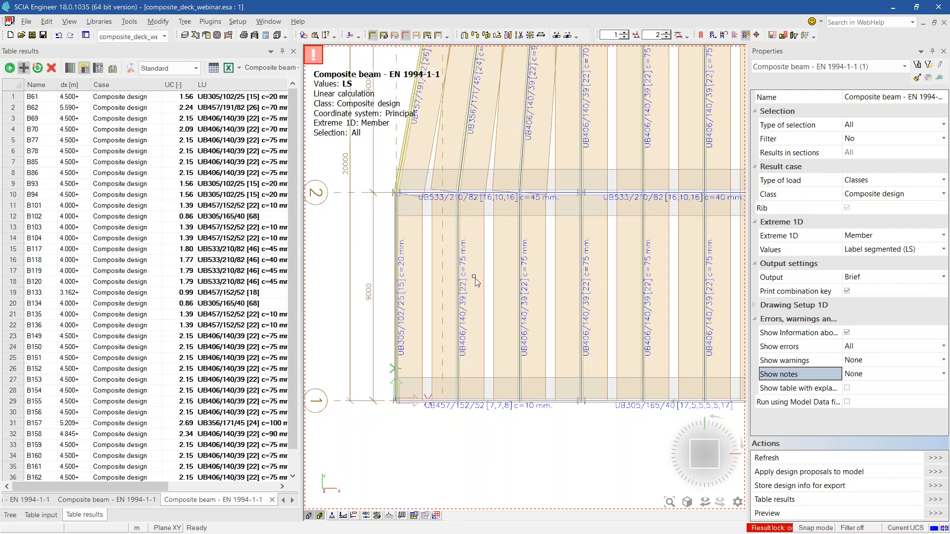
middle_click_drag(474, 281, 466, 334)
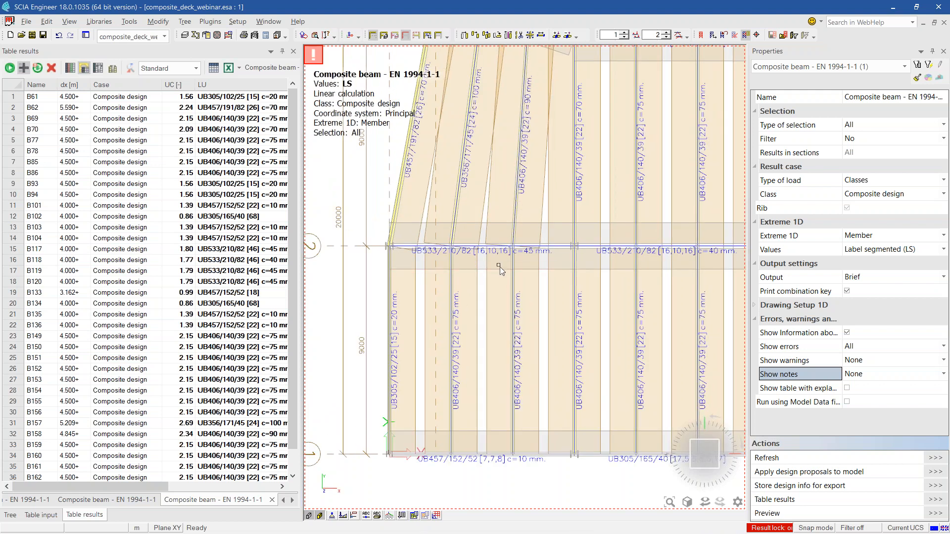
middle_click_drag(510, 451, 507, 397)
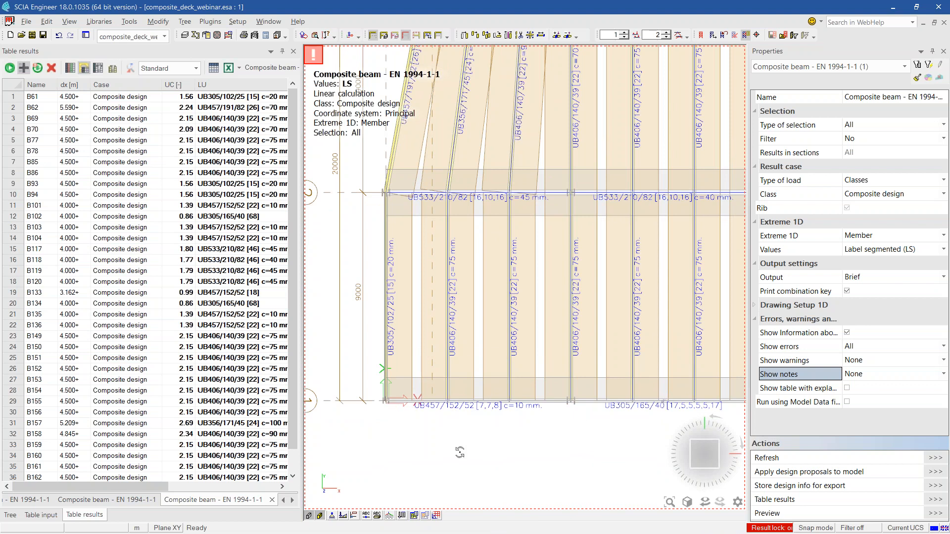
right_click_drag(459, 451, 456, 450, "ctrl")
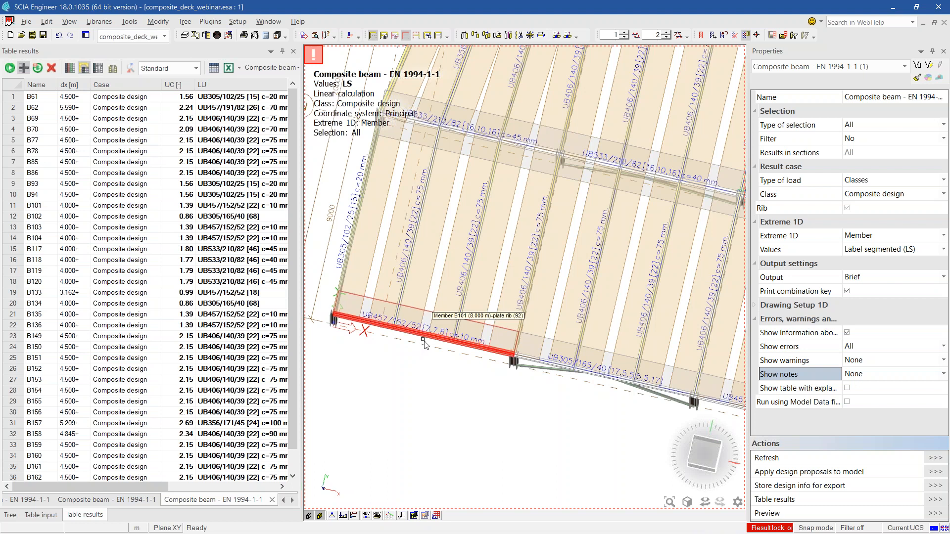
middle_click_drag(517, 414, 337, 379)
middle_click_drag(563, 442, 501, 533)
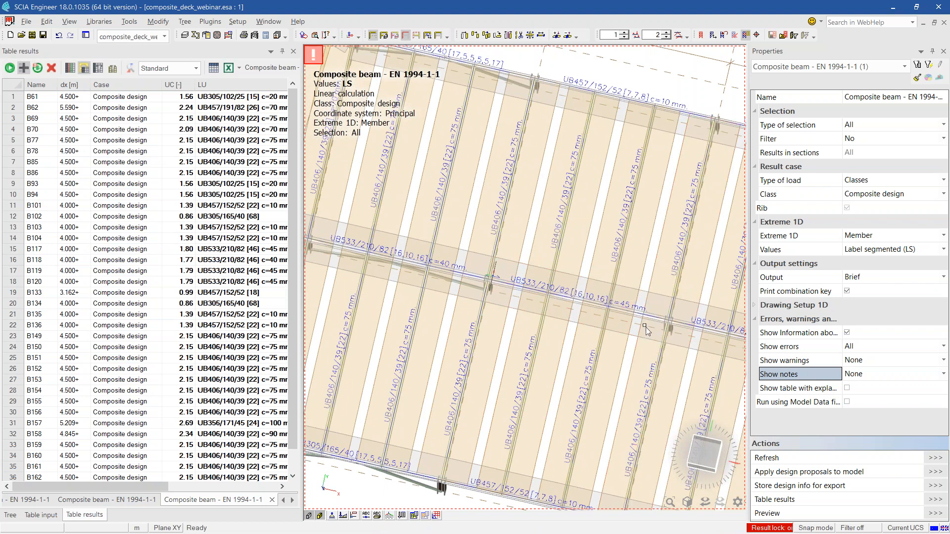
scroll(571, 333, "down", 1)
scroll(572, 333, "down", 2)
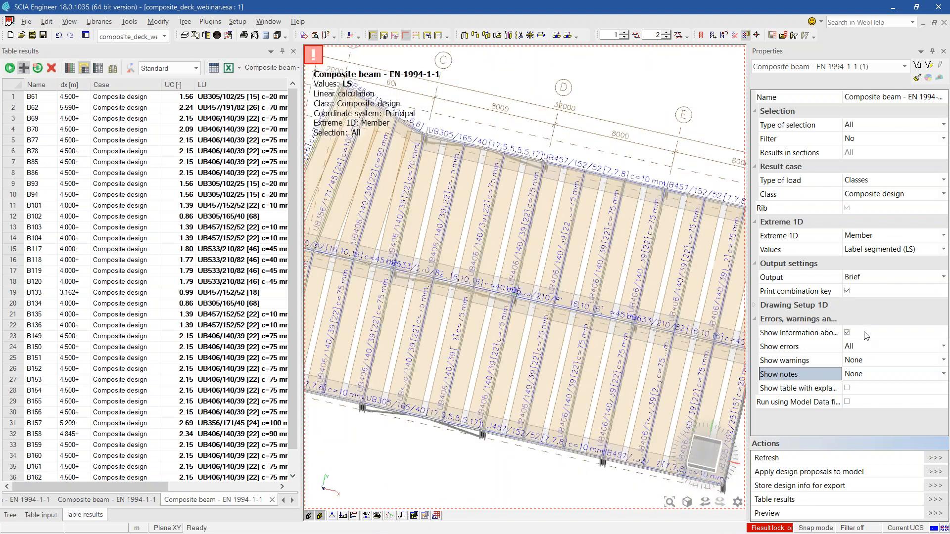
Display Total studs (TS) for the check, refresh, and review the uniform, segmented and total stud columns in the results table.
left_click(876, 249)
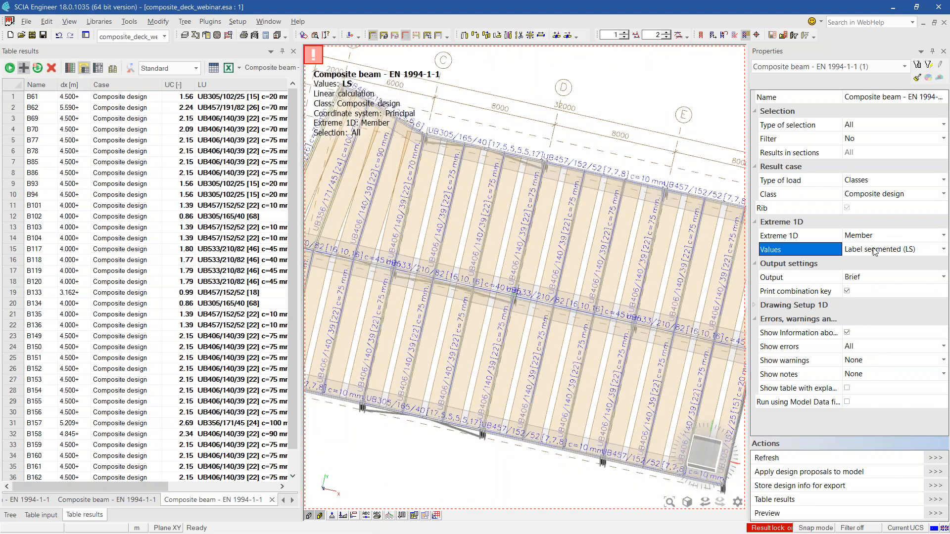
left_click(868, 301)
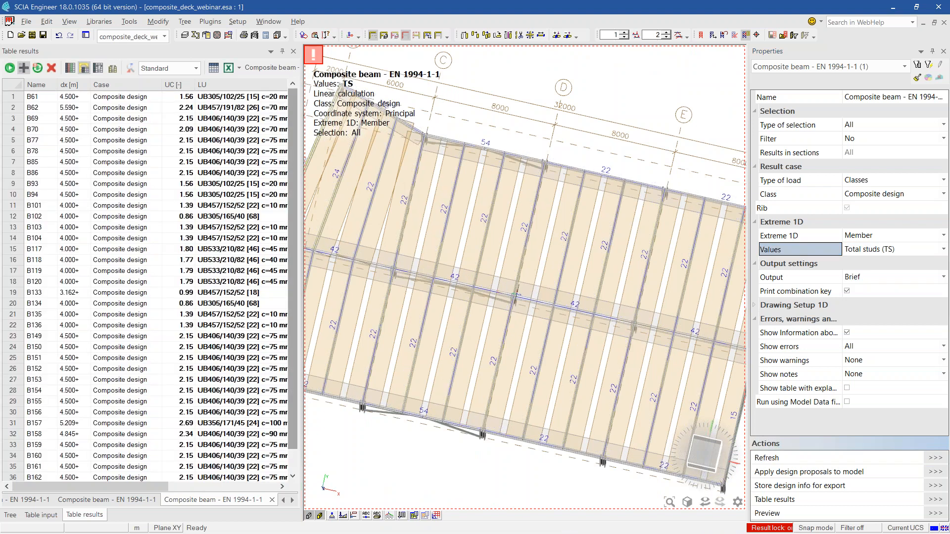
left_click_drag(299, 255, 483, 267)
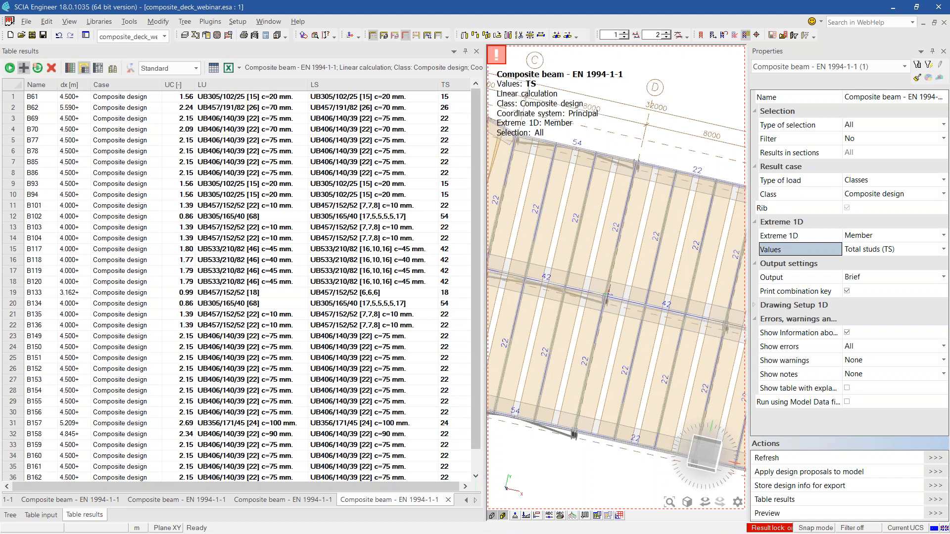
left_click_drag(484, 371, 169, 371)
Select the edge beam above the V-bracing, B102, and review the moment diagram and stud layout in its detailed check report.
right_click_drag(409, 468, 494, 423, "ctrl")
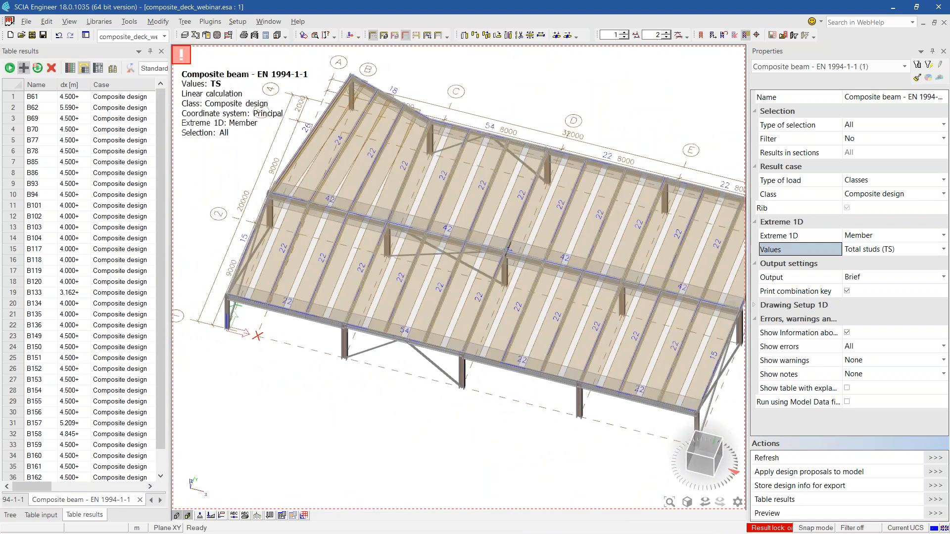
right_click_drag(369, 432, 354, 411, "ctrl")
scroll(322, 375, "up", 8)
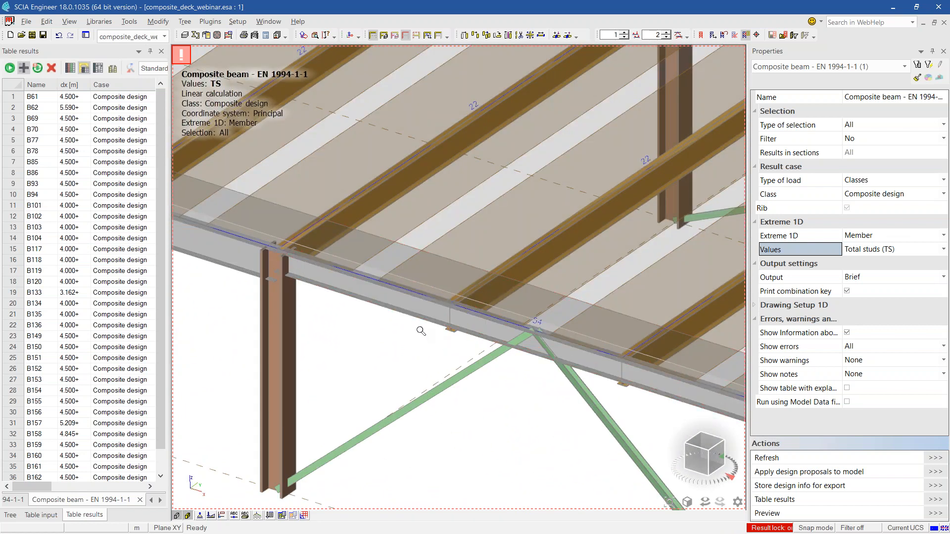
scroll(421, 331, "down", 8)
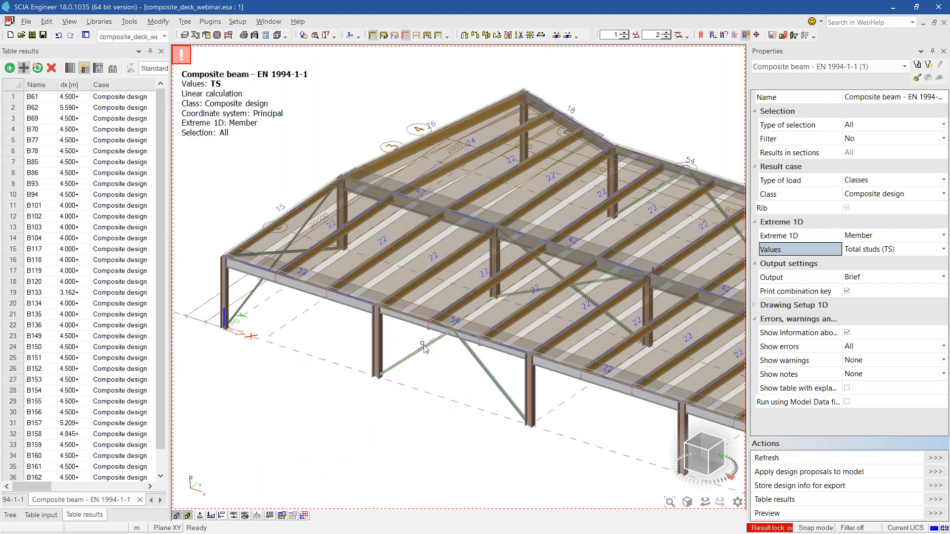
right_click_drag(447, 389, 450, 392, "ctrl")
left_click(419, 434)
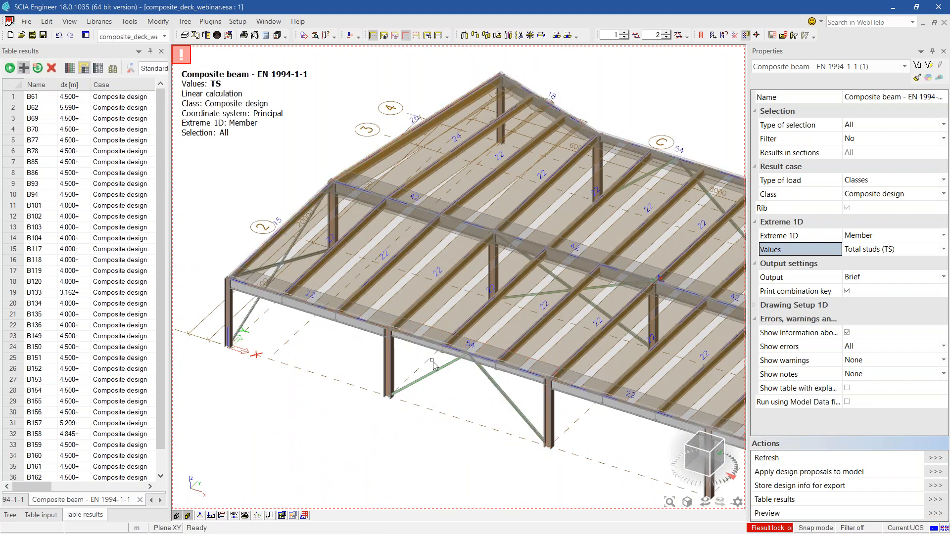
left_click(512, 369)
double_click(107, 218)
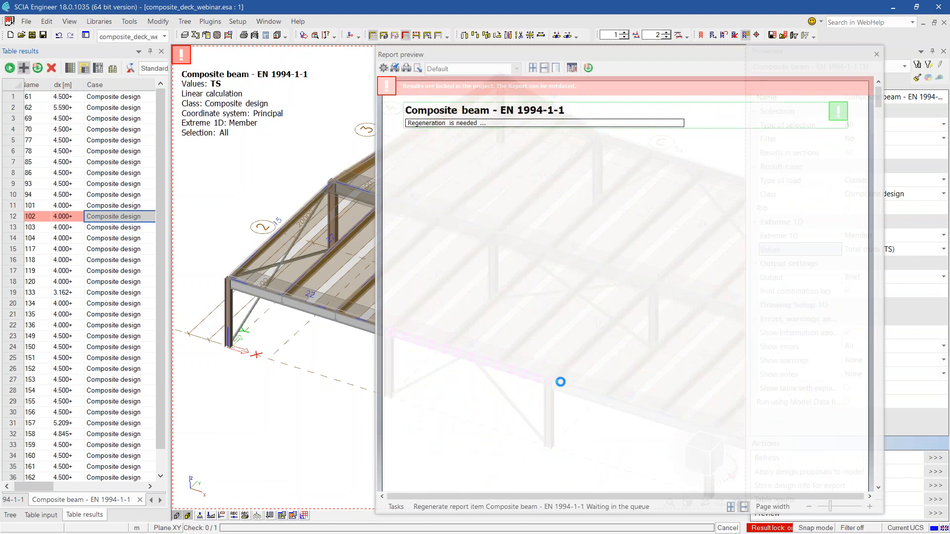
scroll(682, 286, "down", 10)
scroll(682, 286, "down", 12)
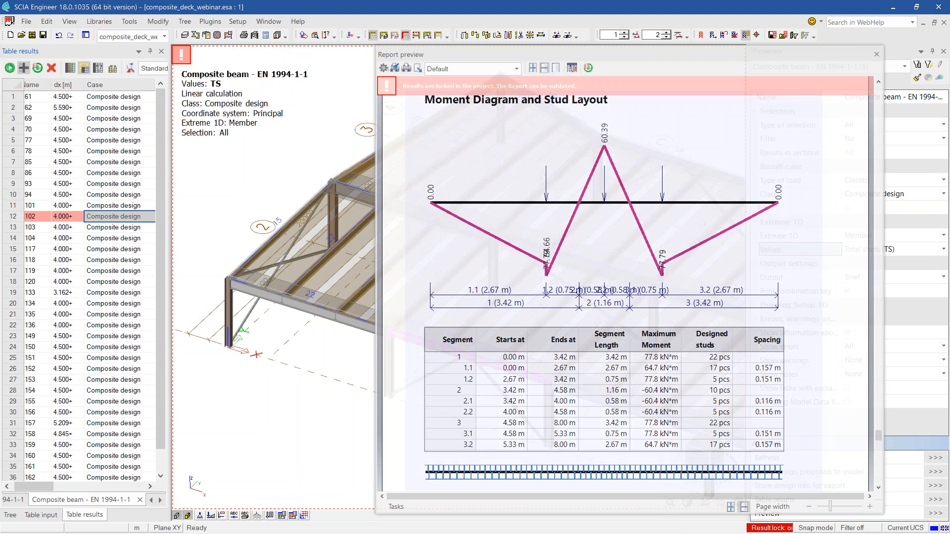
Enable "Negative flexural strength determined using steel section alone" in the composite setup's resistance settings and accept the setup.
left_click(10, 514)
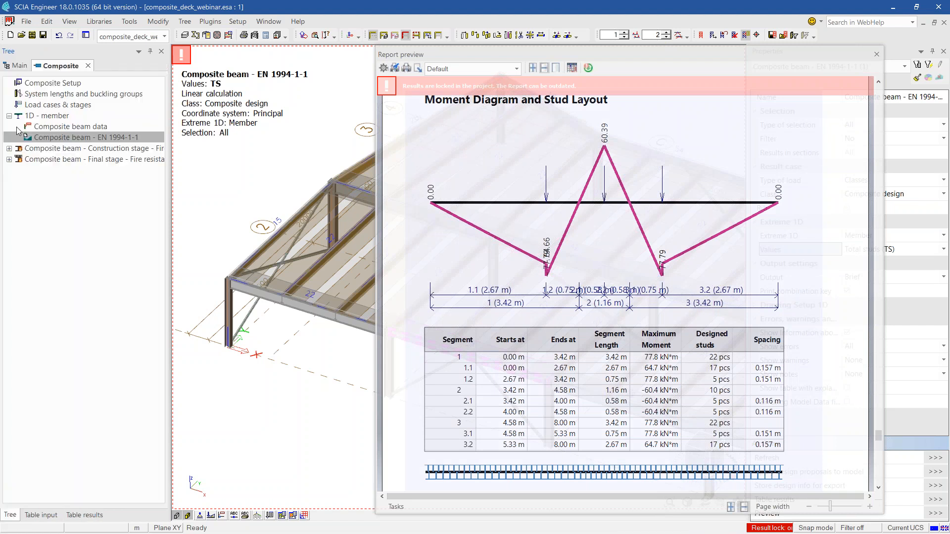
double_click(55, 84)
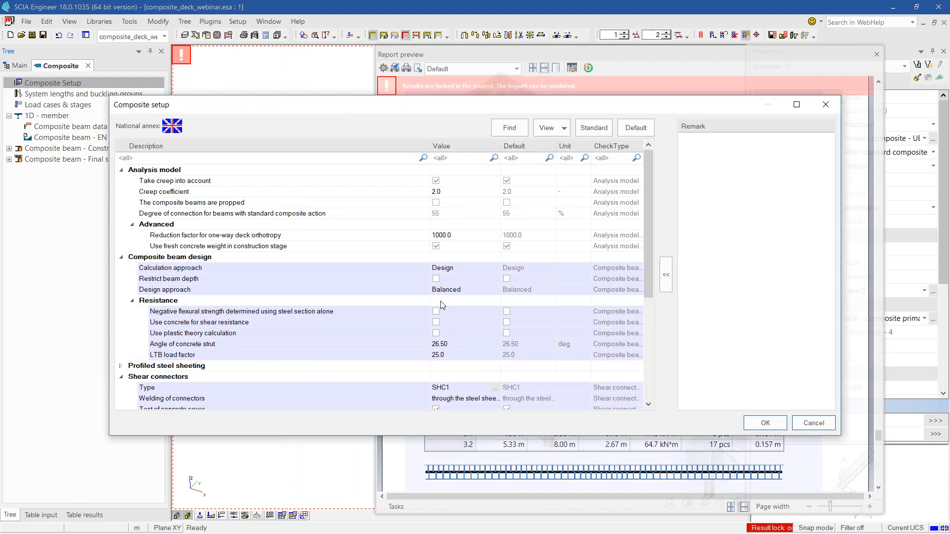
left_click(436, 310)
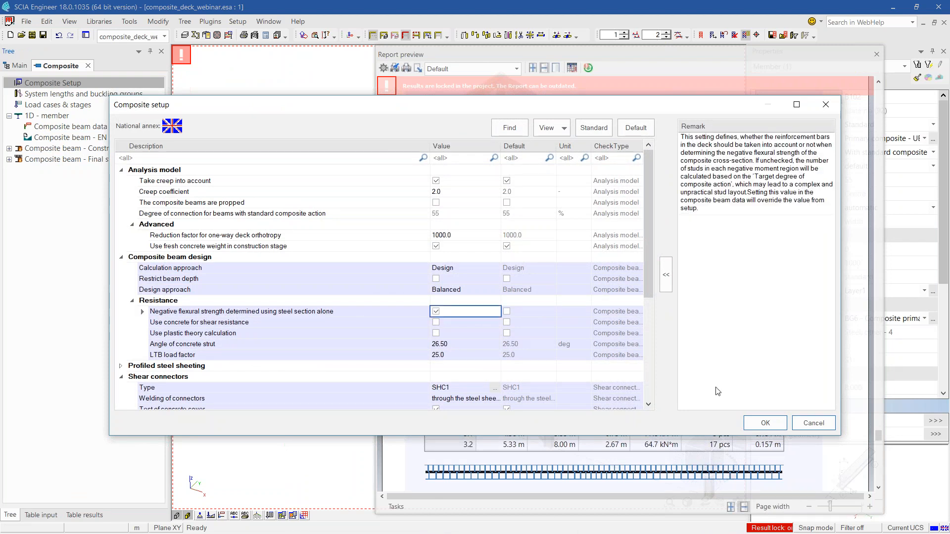
left_click(766, 423)
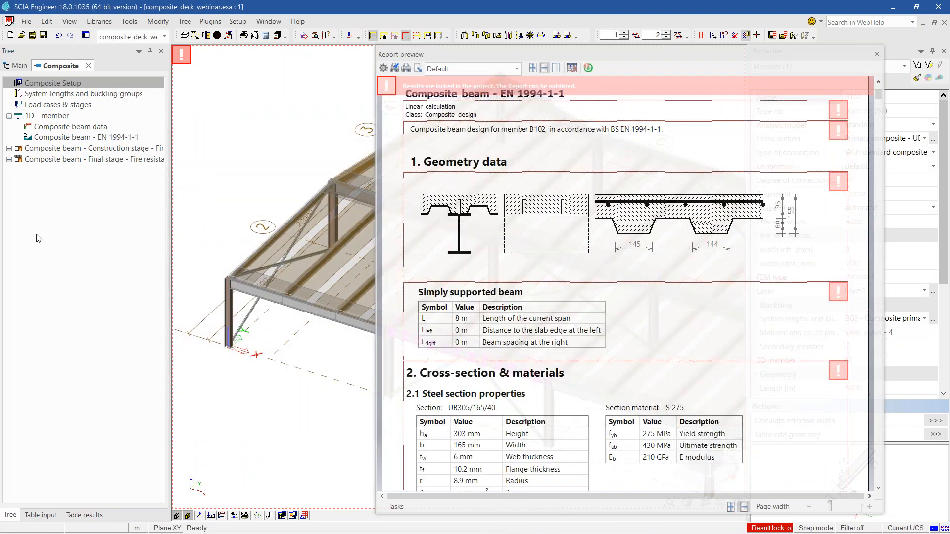
Set the EN 1994-1-1 composite beam check's type of selection to Current and refresh it for beam B102.
left_click(76, 137)
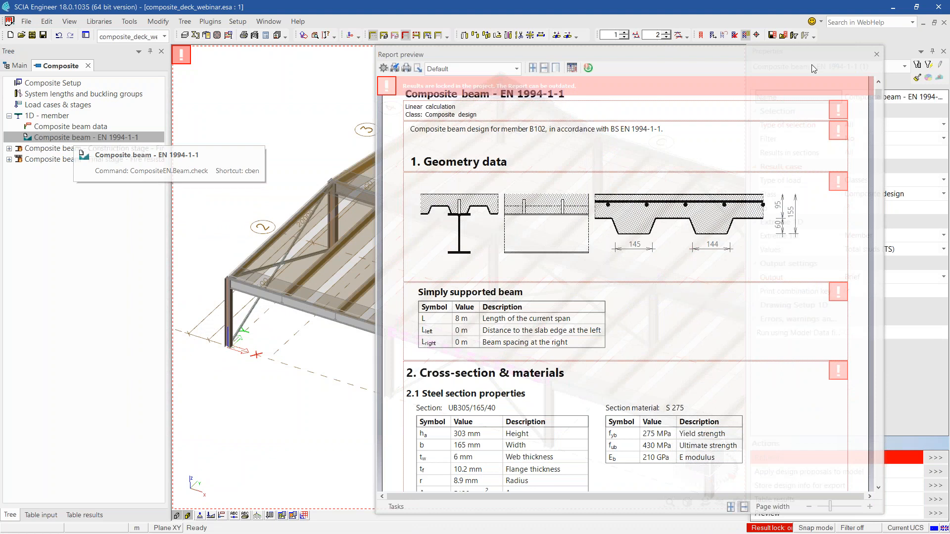
left_click(903, 125)
left_click(871, 144)
left_click(936, 458)
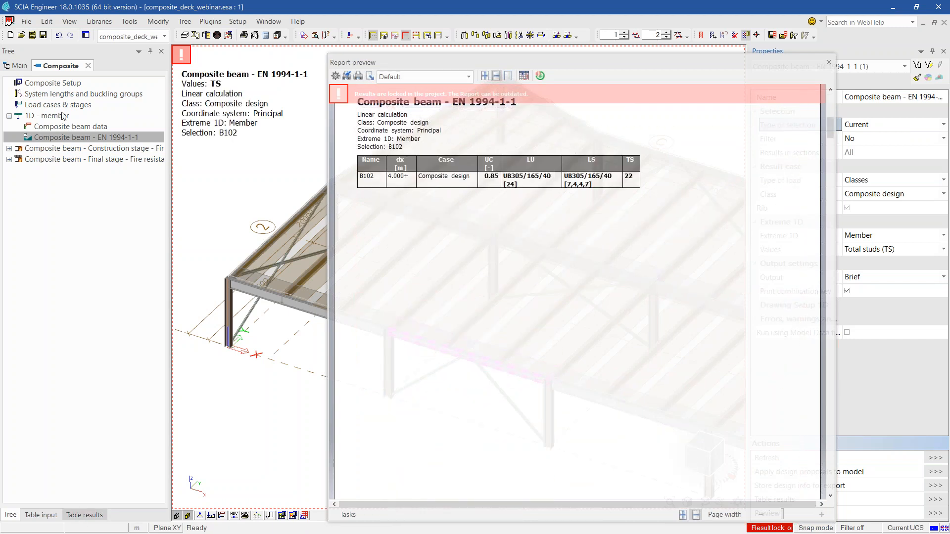
Regenerate the results table for beam B102, review the moment diagram and segmented stud layout in its detailed report, and close the report.
left_click(84, 514)
left_click(9, 67)
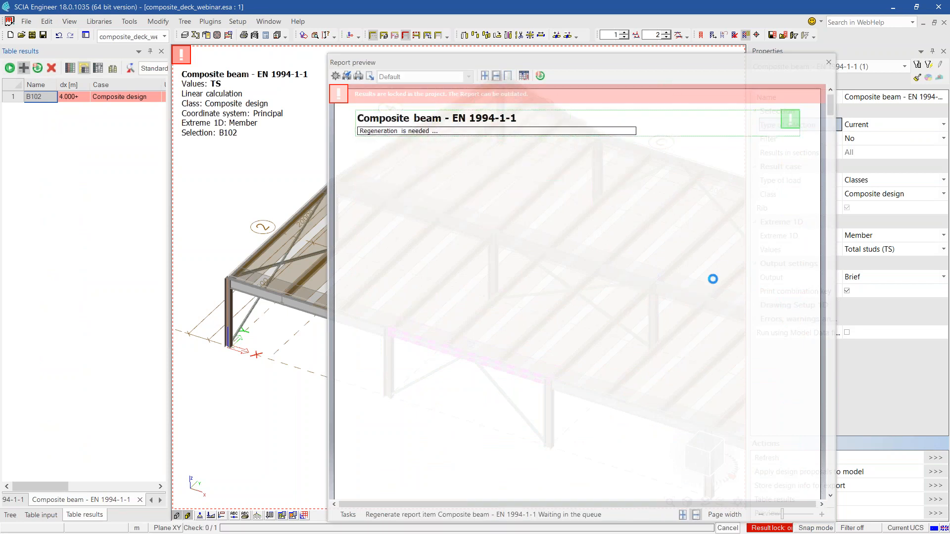
scroll(832, 106, "down", 2)
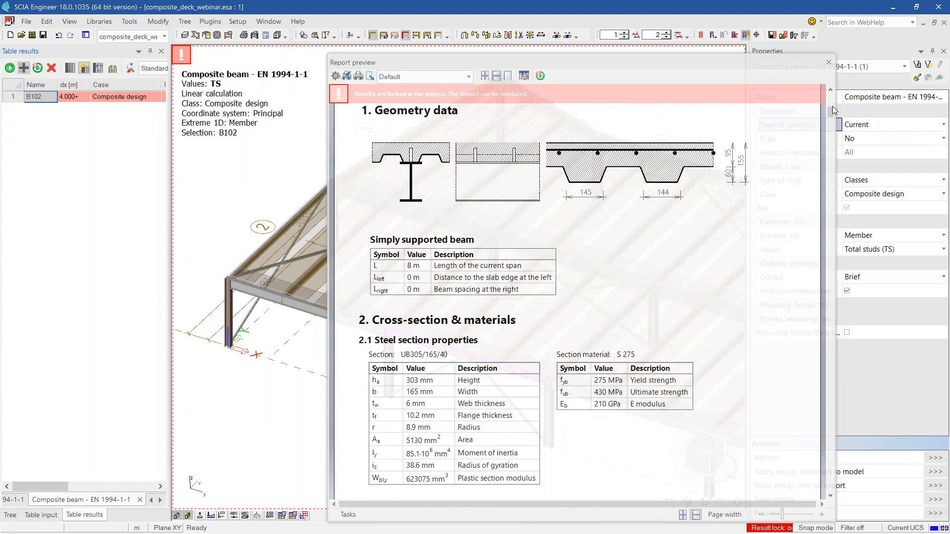
scroll(816, 266, "down", 15)
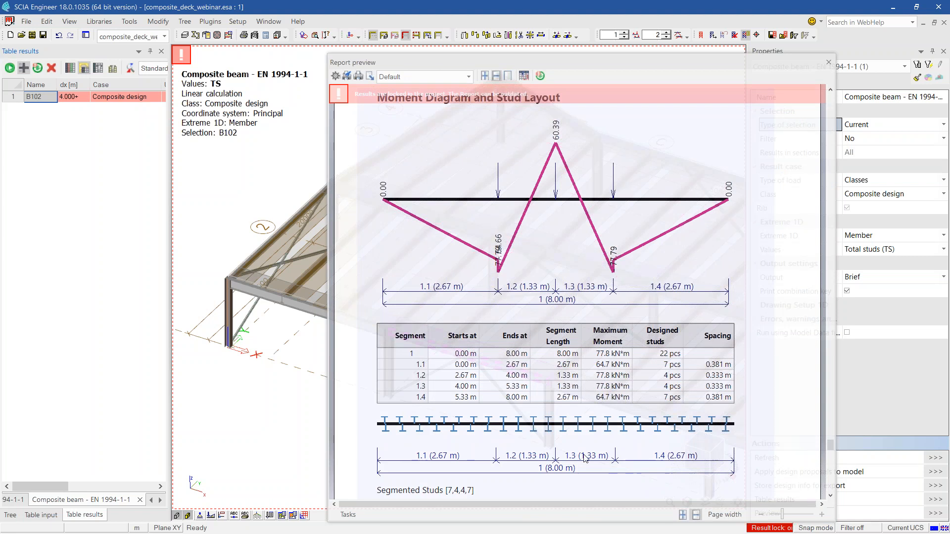
scroll(638, 385, "down", 1)
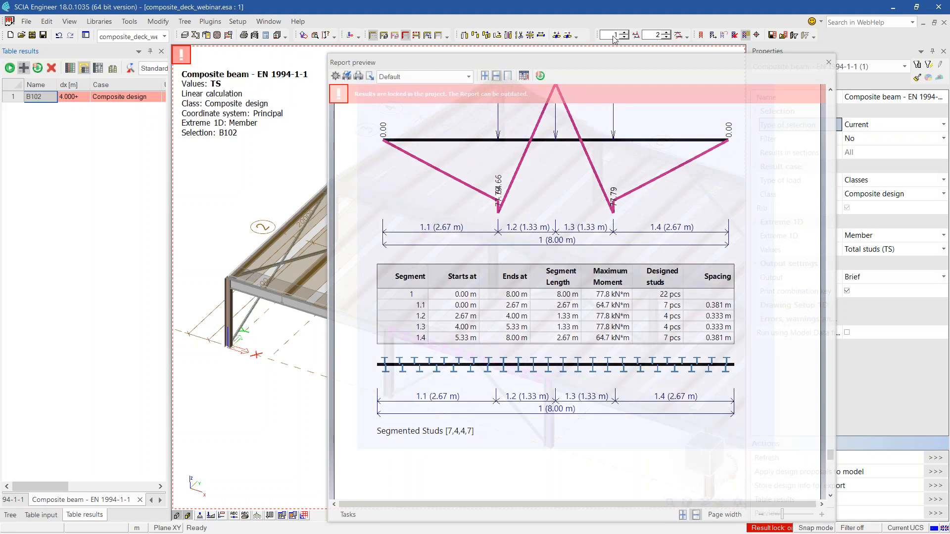
left_click_drag(537, 61, 815, 67)
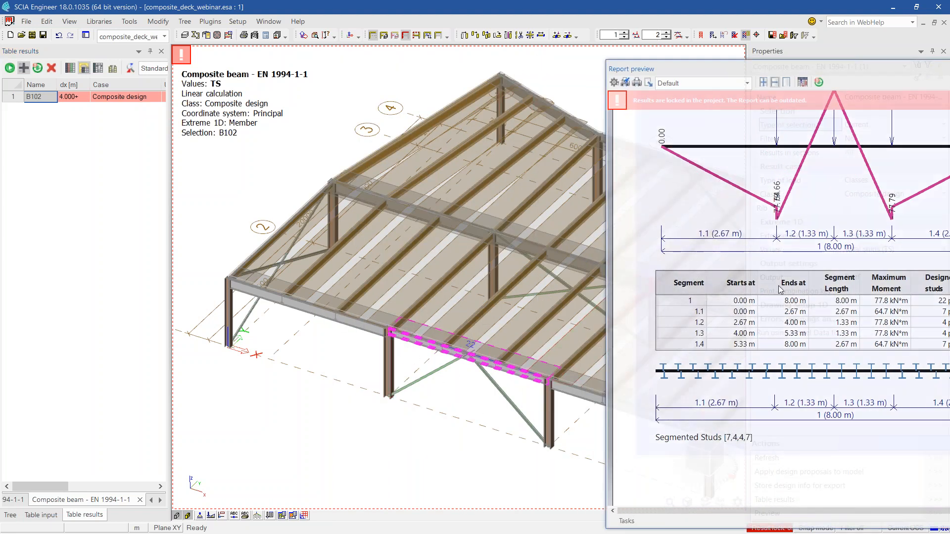
left_click_drag(832, 73, 418, 99)
scroll(416, 218, "up", 1)
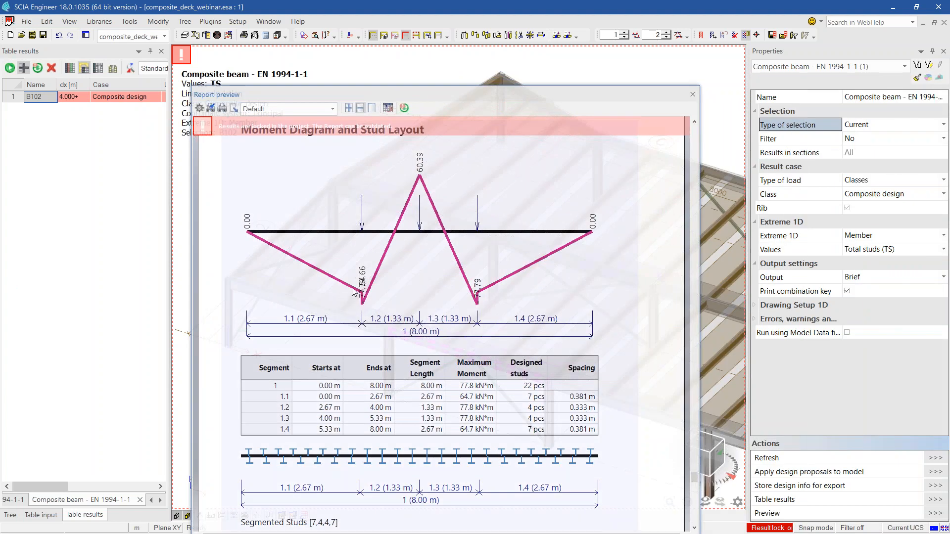
left_click(693, 94)
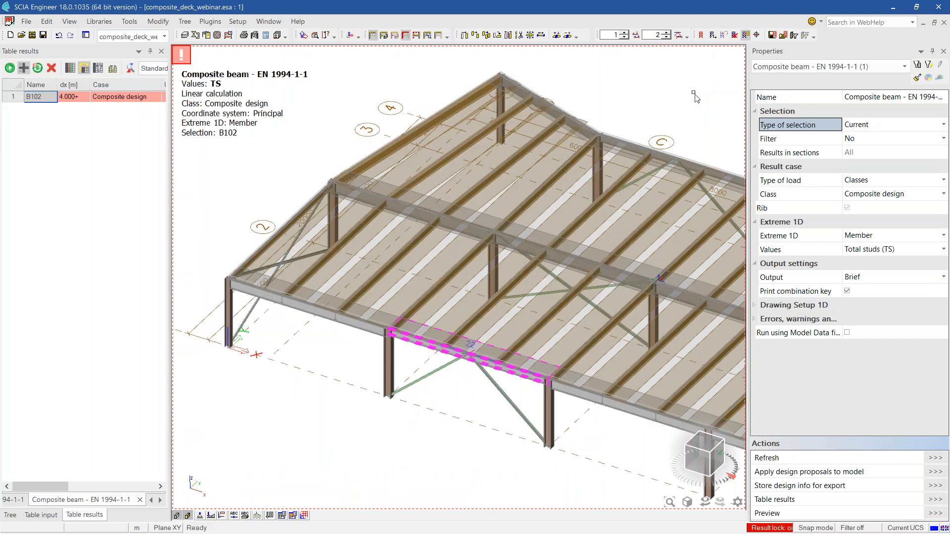
Examine beam B102 in the model together with the V-bracing that supports it at midspan.
middle_click_drag(418, 406, 407, 396)
mouse_move(487, 405)
middle_mouse_down()
mouse_move(528, 424)
mouse_move(486, 416)
middle_mouse_up()
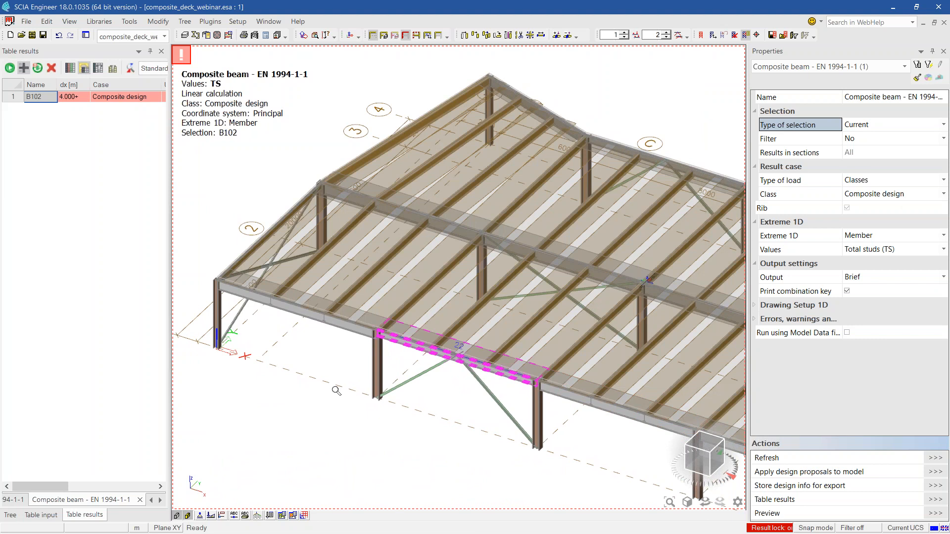
scroll(337, 391, "up", 3)
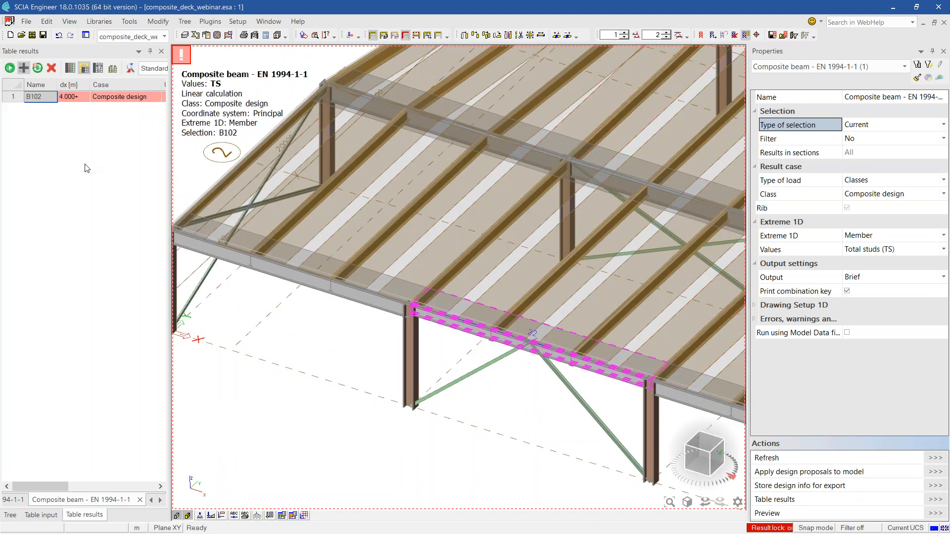
left_click(10, 515)
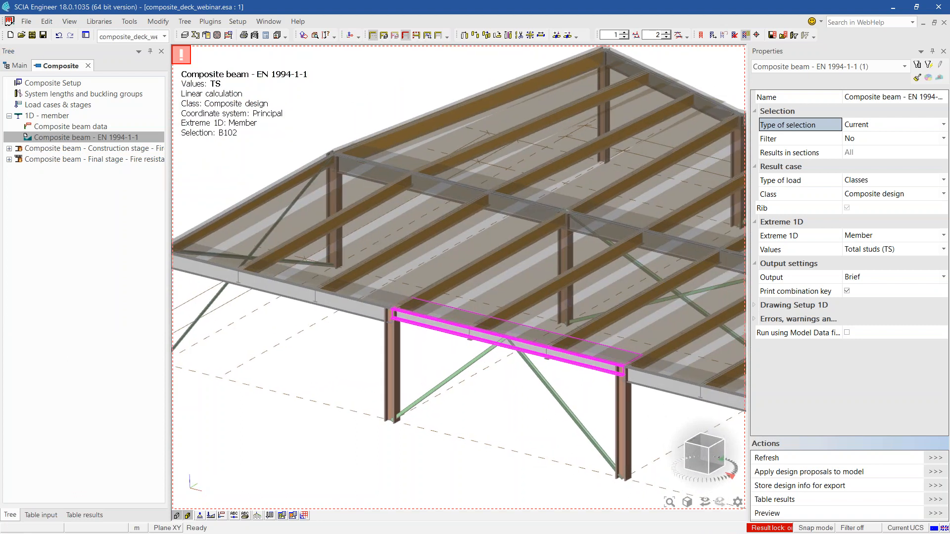
scroll(570, 375, "up", 2)
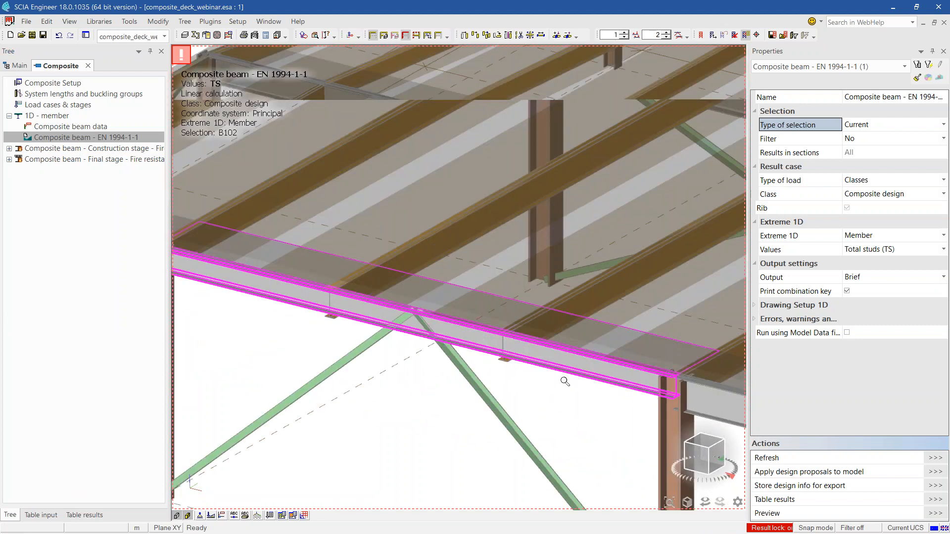
scroll(519, 372, "up", 1)
scroll(512, 372, "down", 3)
middle_click_drag(524, 386, 509, 367)
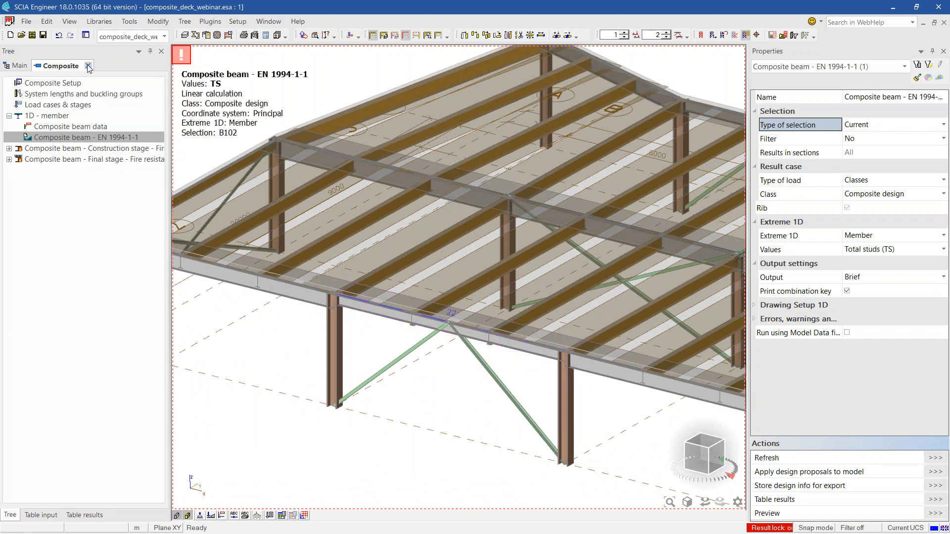
Match the properties of edge beam B103, including its Primary composite1 cross-section, onto braced edge beams B102 and B134, and clear the selection.
left_click(61, 128)
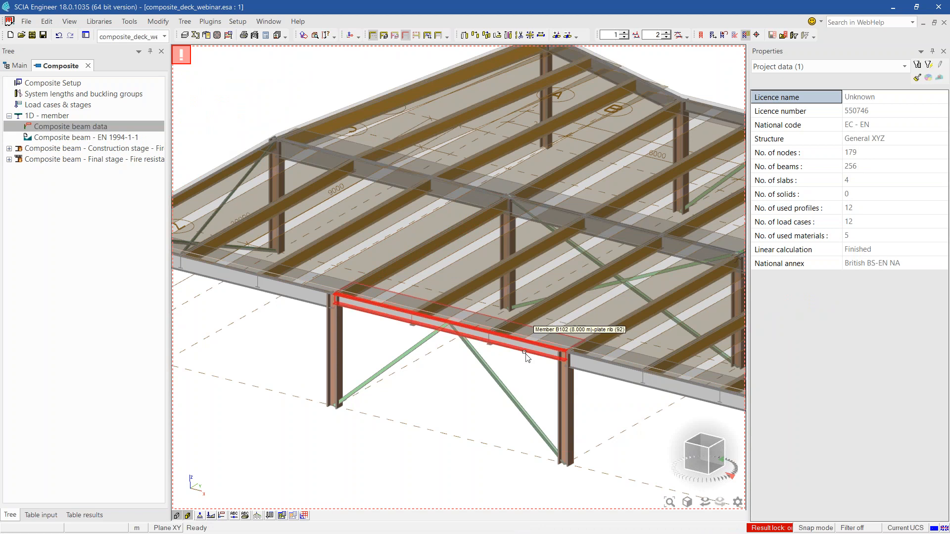
left_click(589, 363)
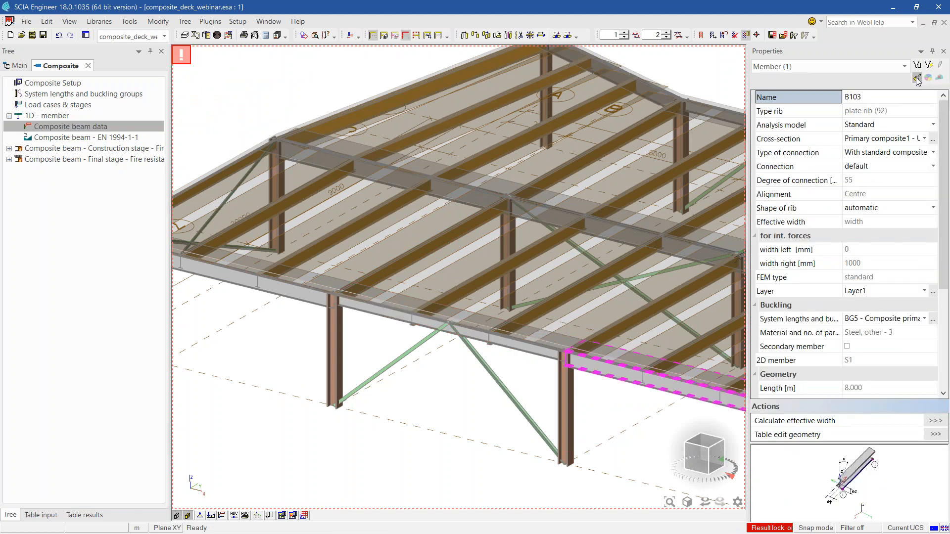
left_click(916, 79)
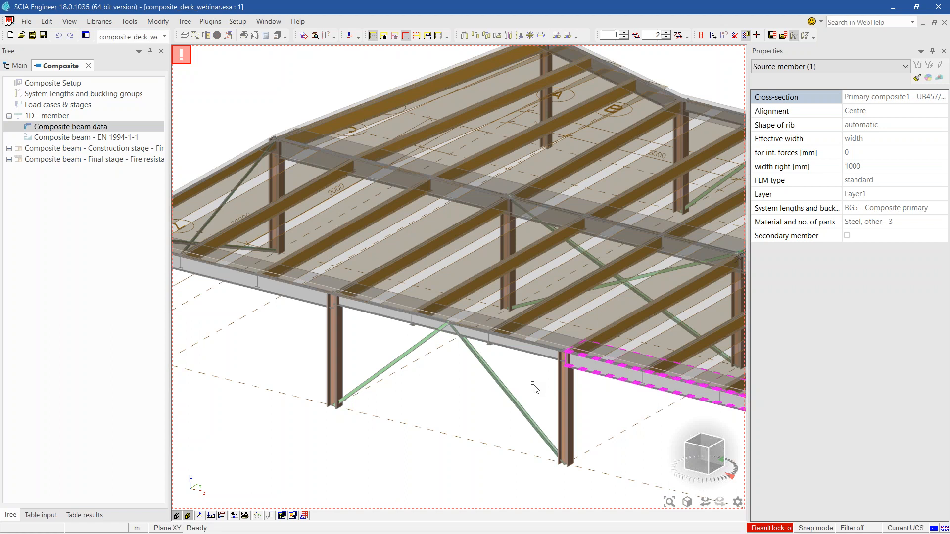
left_click(536, 355)
middle_click_drag(655, 231, 484, 353)
left_click(566, 243)
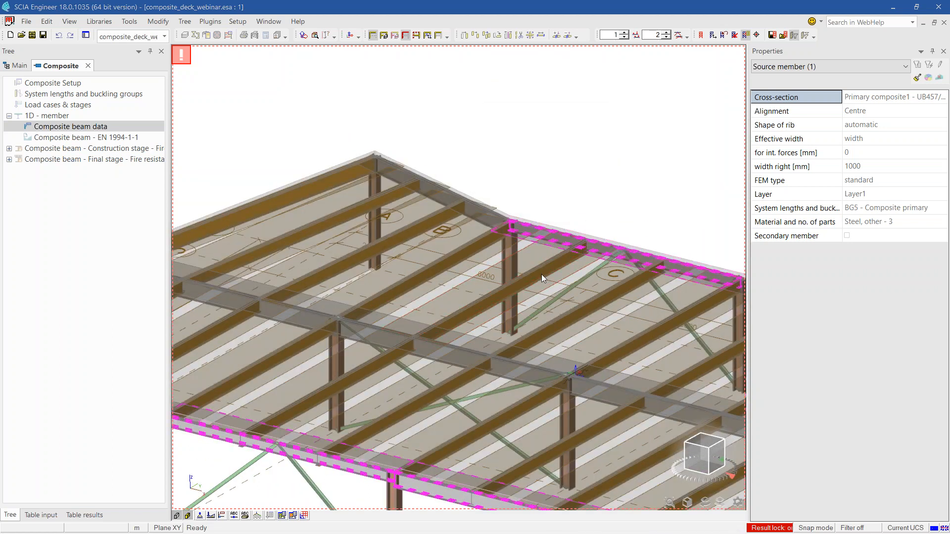
key("Escape")
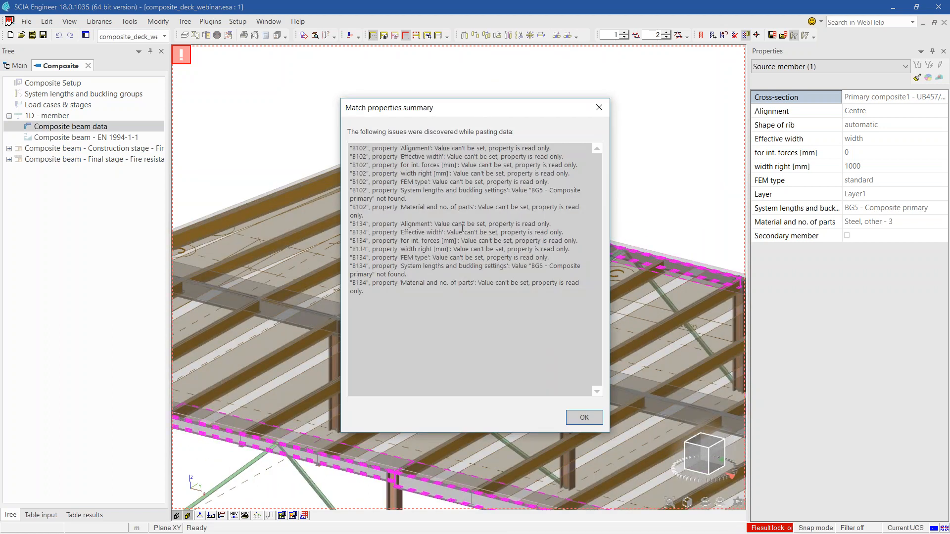
left_click(584, 417)
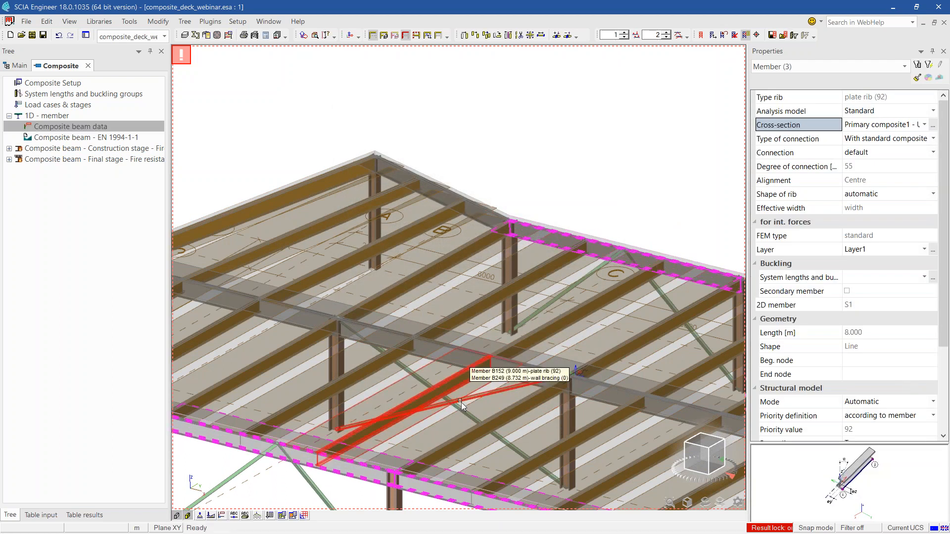
scroll(529, 287, "down", 2)
middle_click_drag(530, 287, 536, 222)
key("Escape")
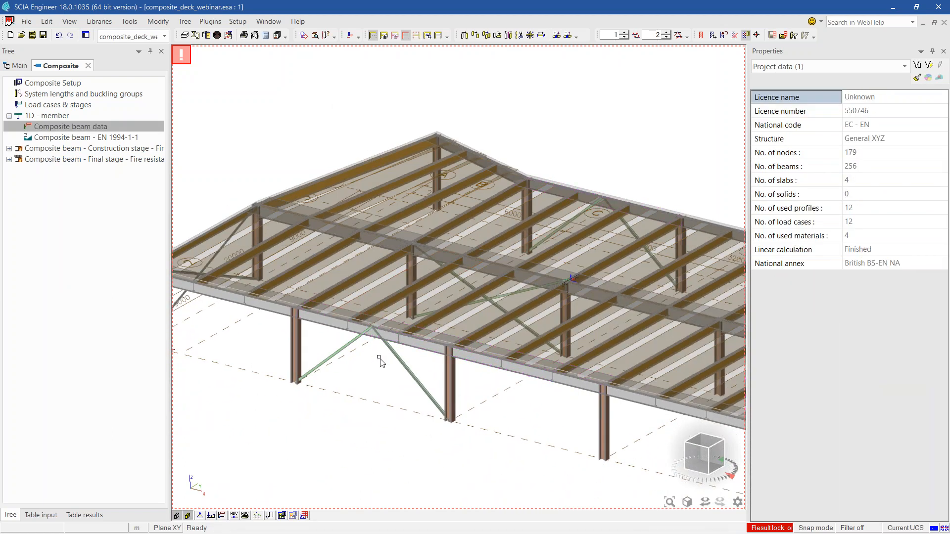
scroll(376, 355, "down", 2)
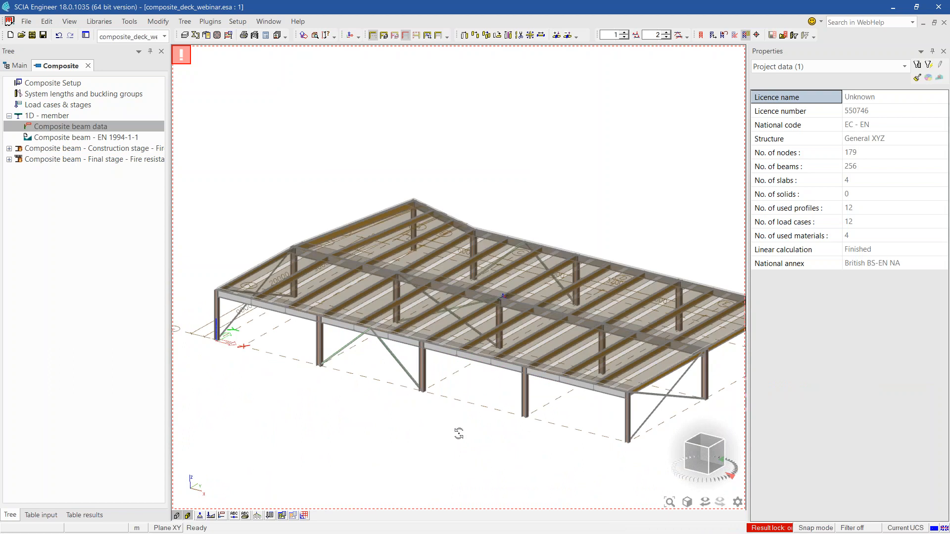
right_click_drag(459, 434, 453, 441, "ctrl")
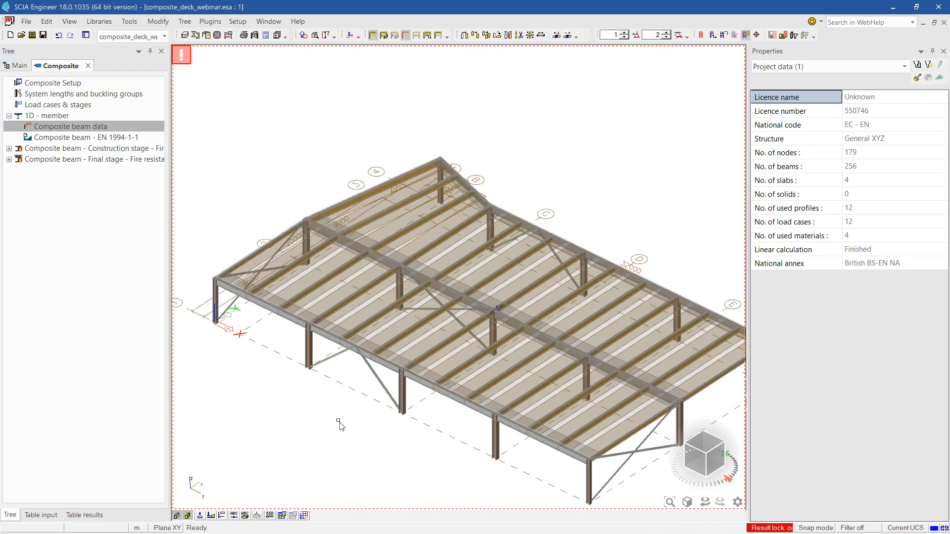
middle_click_drag(337, 428, 367, 401)
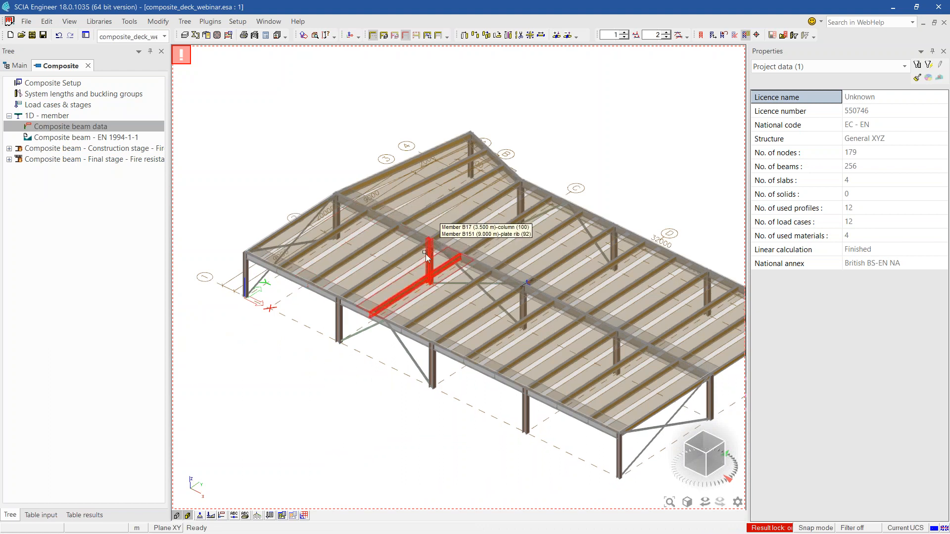
middle_click_drag(309, 316, 316, 355)
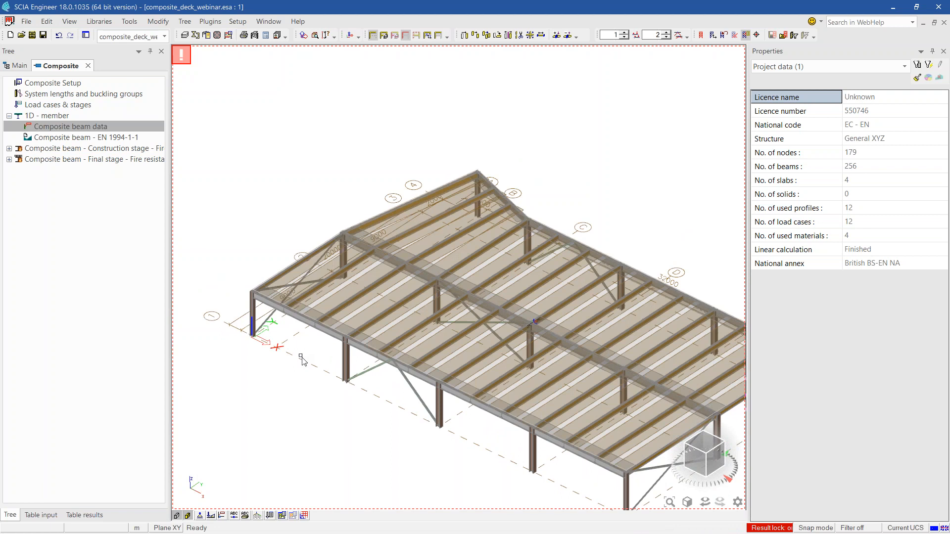
scroll(280, 368, "up", 2)
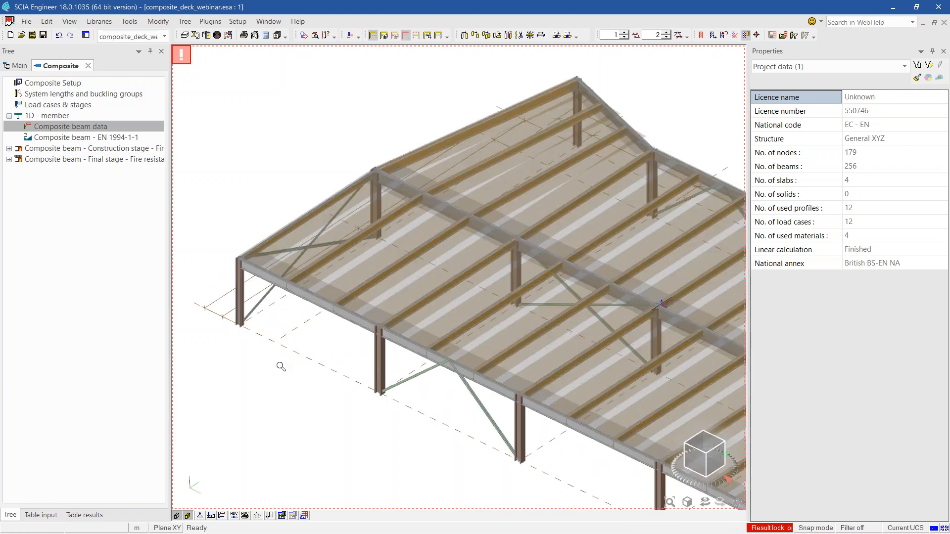
middle_click_drag(282, 379, 357, 342)
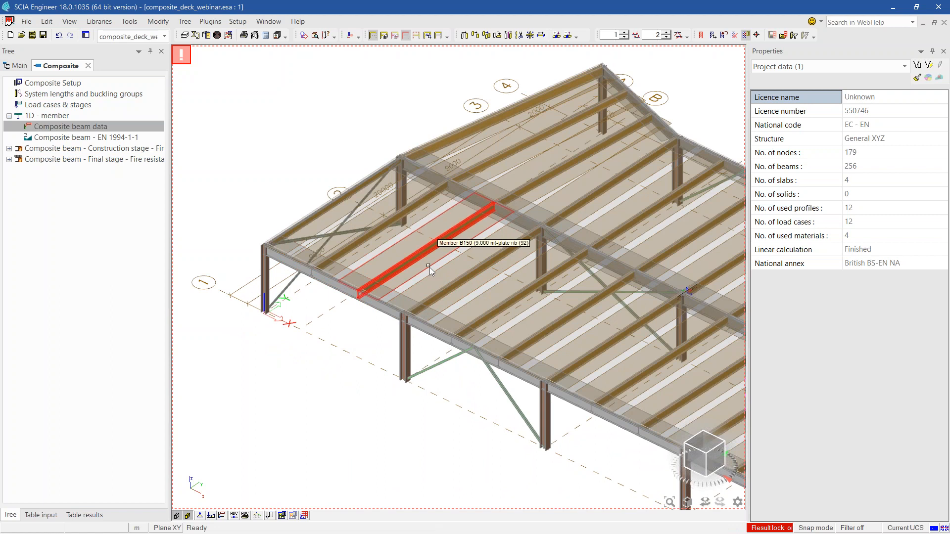
middle_click_drag(429, 267, 397, 305)
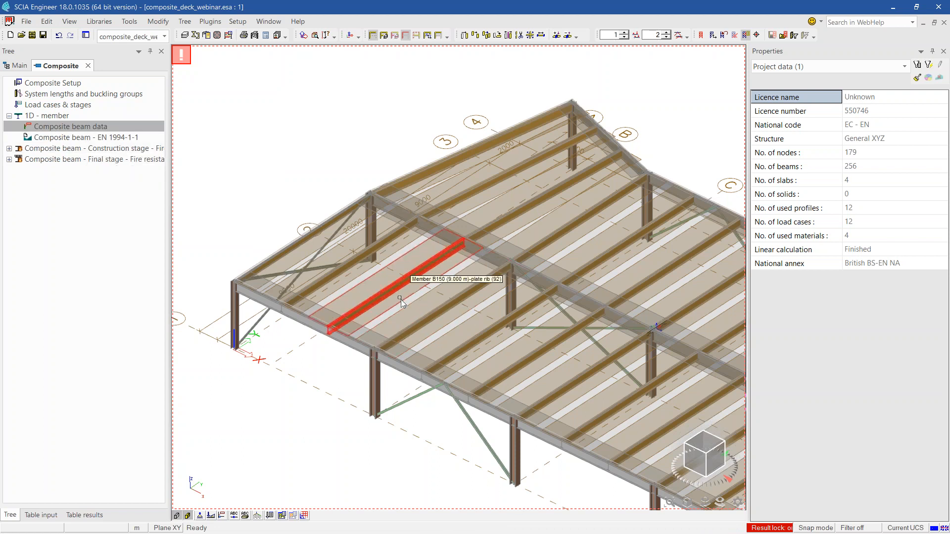
middle_click_drag(261, 427, 257, 413)
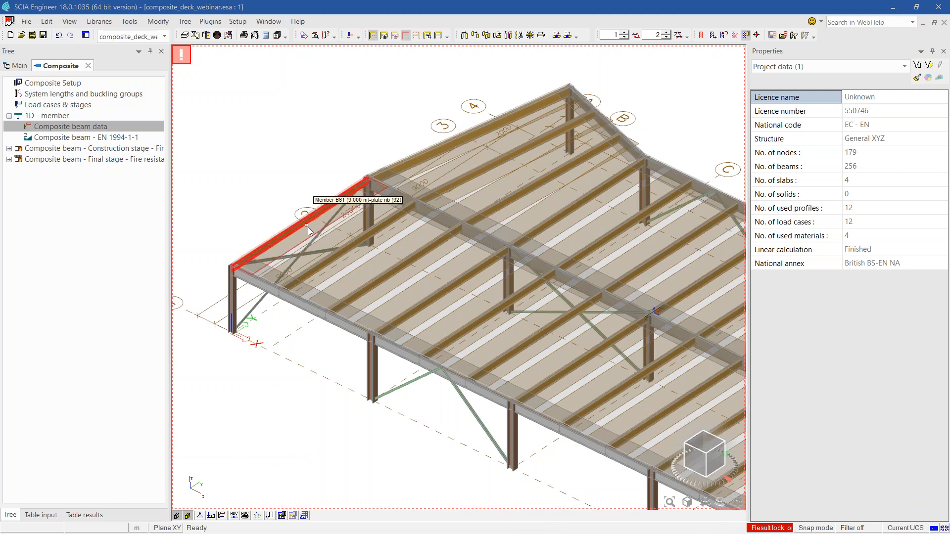
middle_click_drag(223, 416, 212, 420)
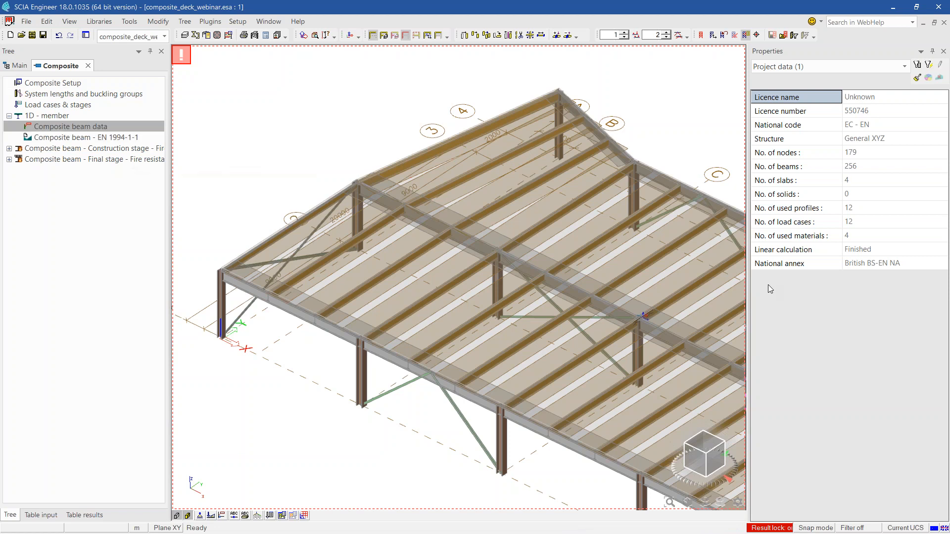
Examine the web opening option in the general composite setup and close the setup without changes.
double_click(48, 87)
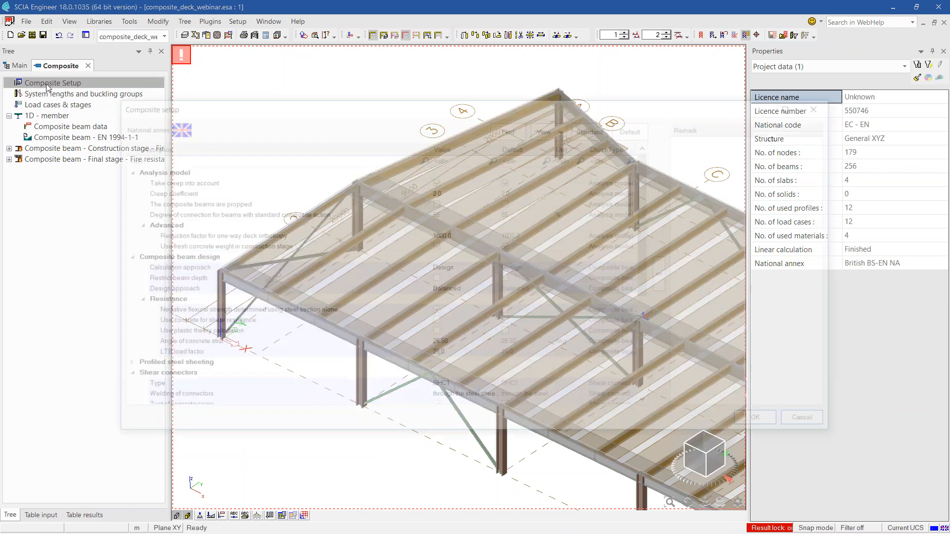
scroll(238, 335, "down", 4)
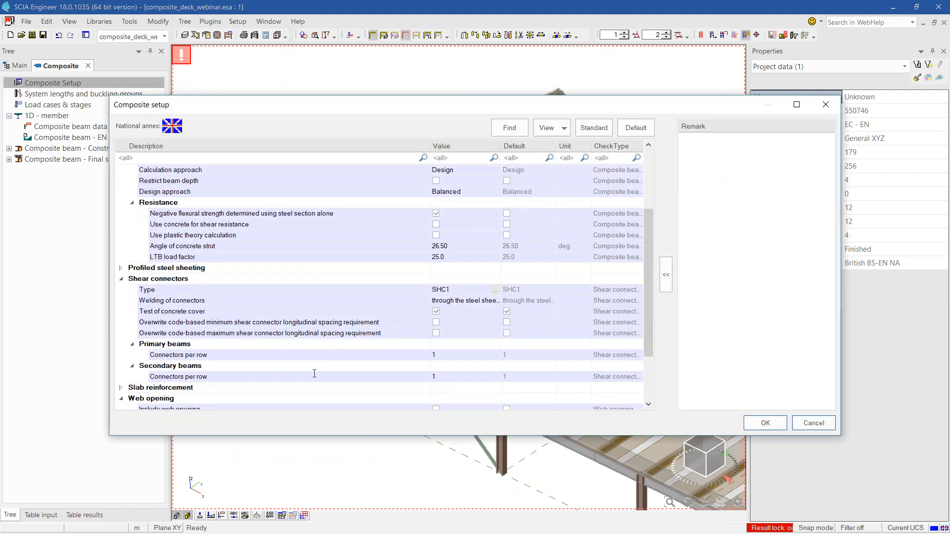
scroll(312, 295, "down", 2)
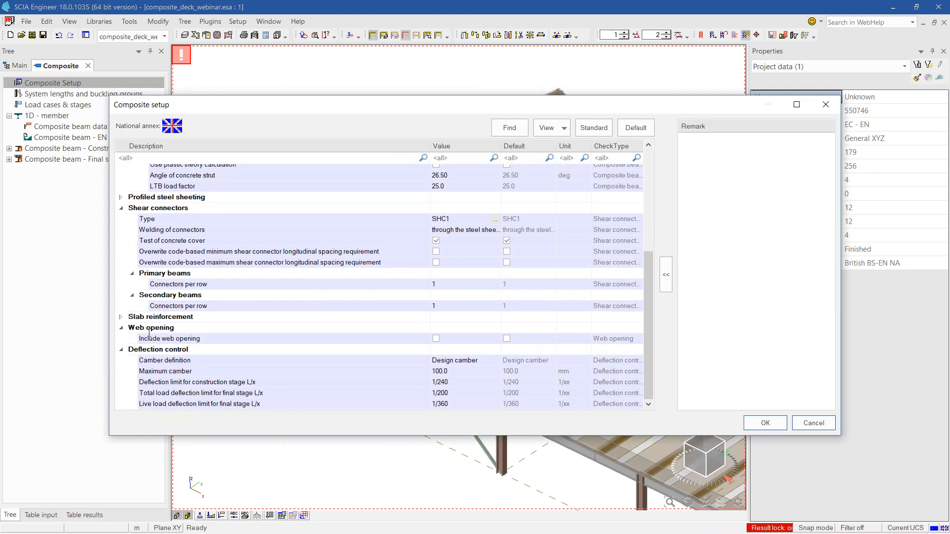
left_click(223, 338)
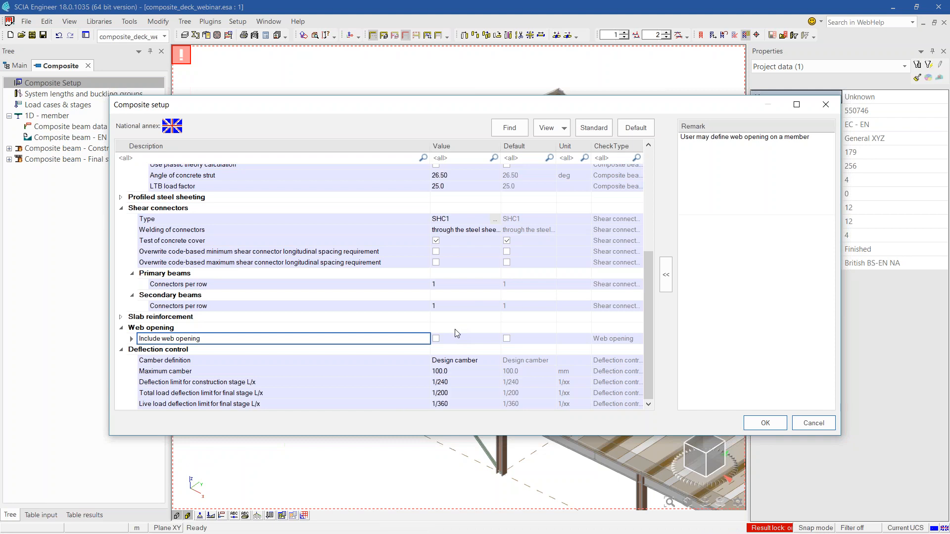
left_click(812, 422)
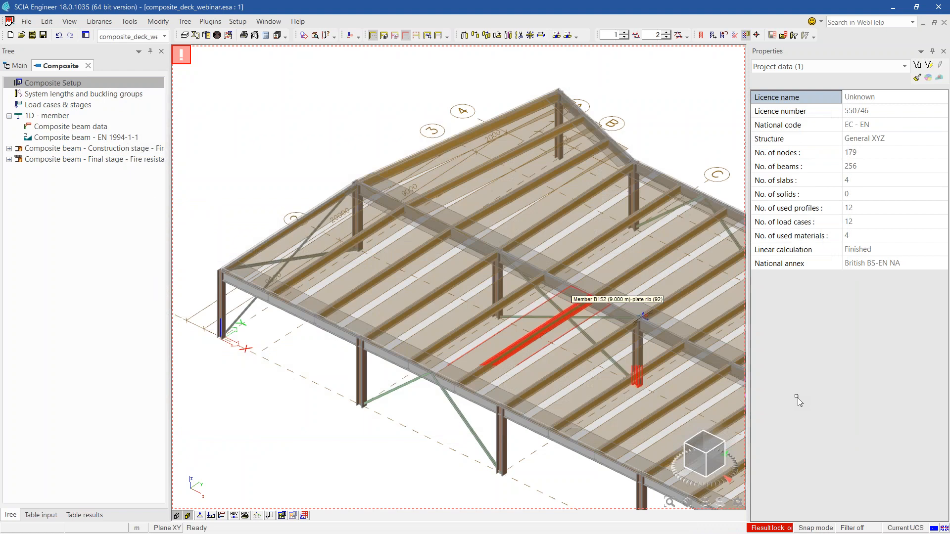
Assign composite beam data to secondary beam B150 and enable its web opening.
left_click(70, 128)
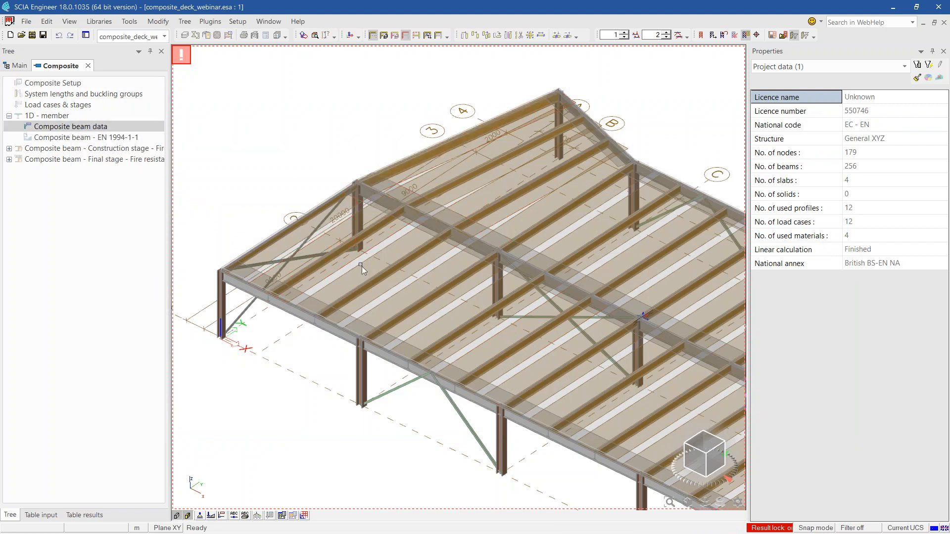
left_click(384, 296)
key("Escape")
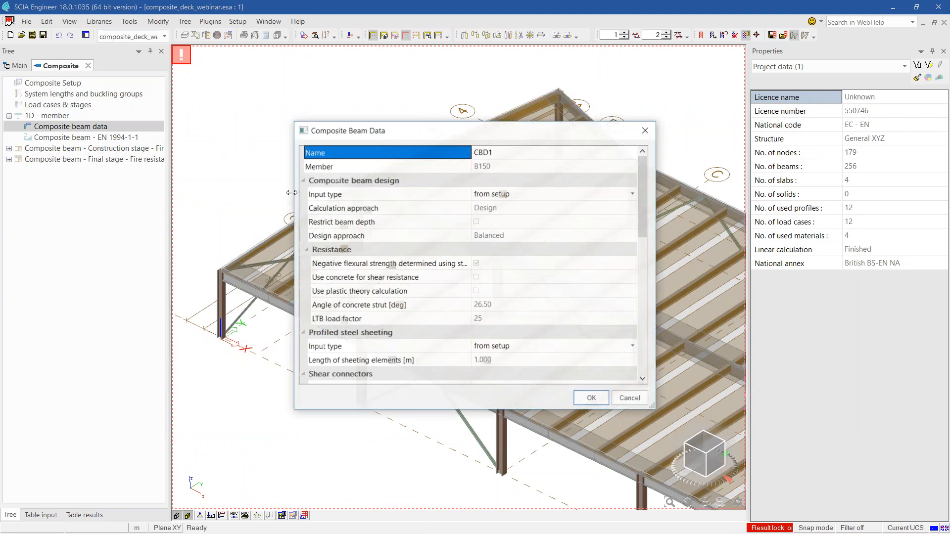
scroll(467, 302, "down", 7)
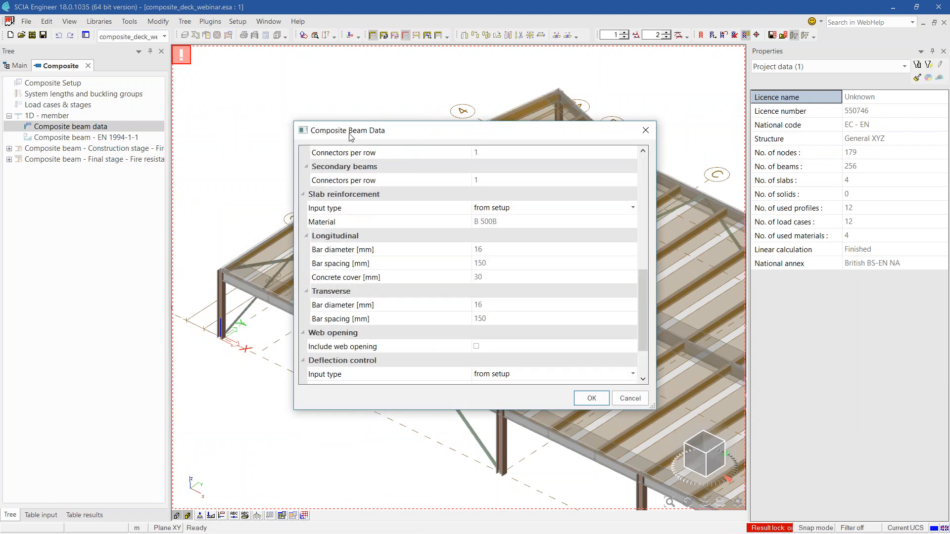
scroll(377, 248, "down", 1)
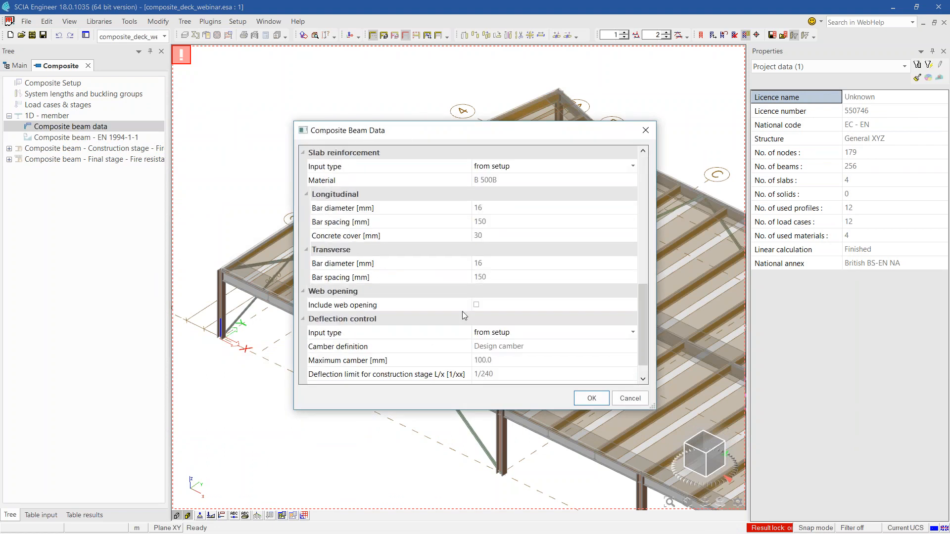
left_click(477, 305)
scroll(544, 307, "down", 3)
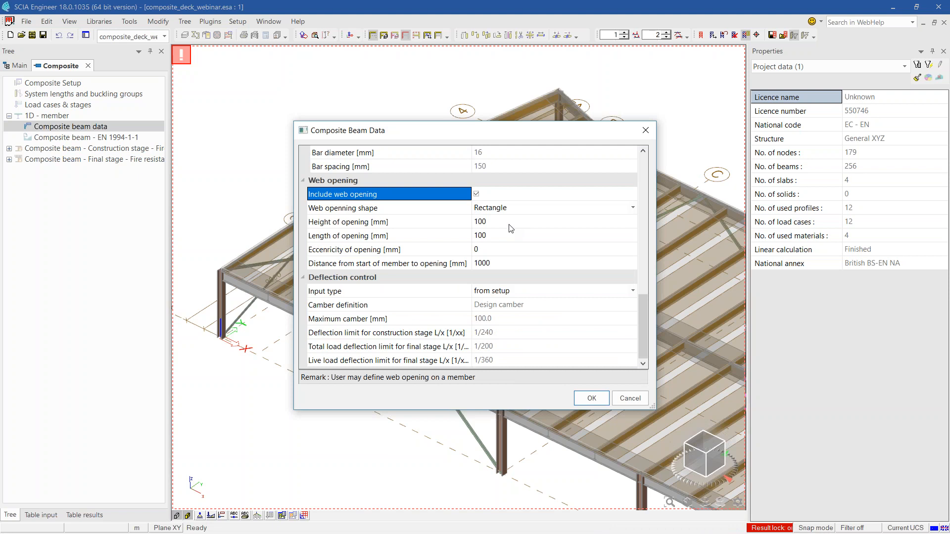
Set B150's rectangular web opening to 200 mm high, 400 mm long, -15 mm eccentricity and 3000 mm from the member start, and confirm.
left_click(508, 223)
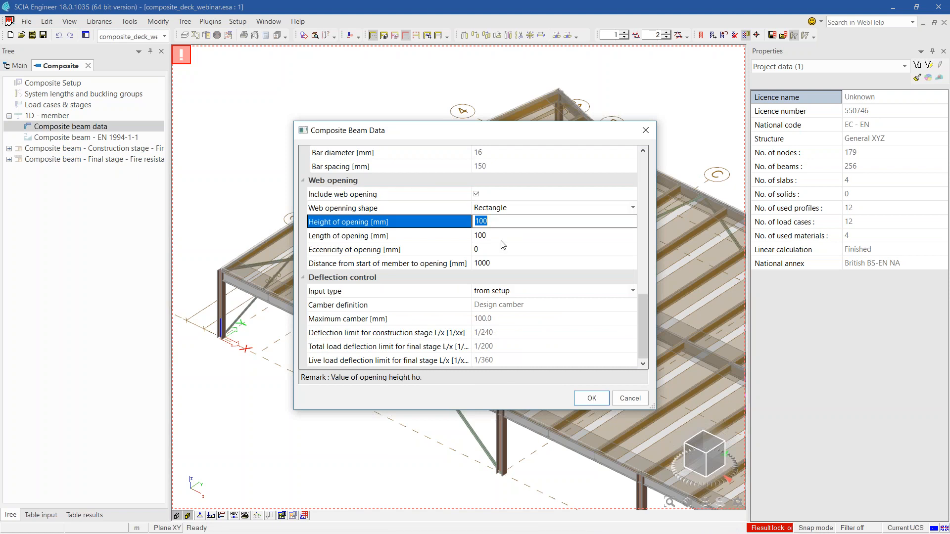
type("200")
key("Tab")
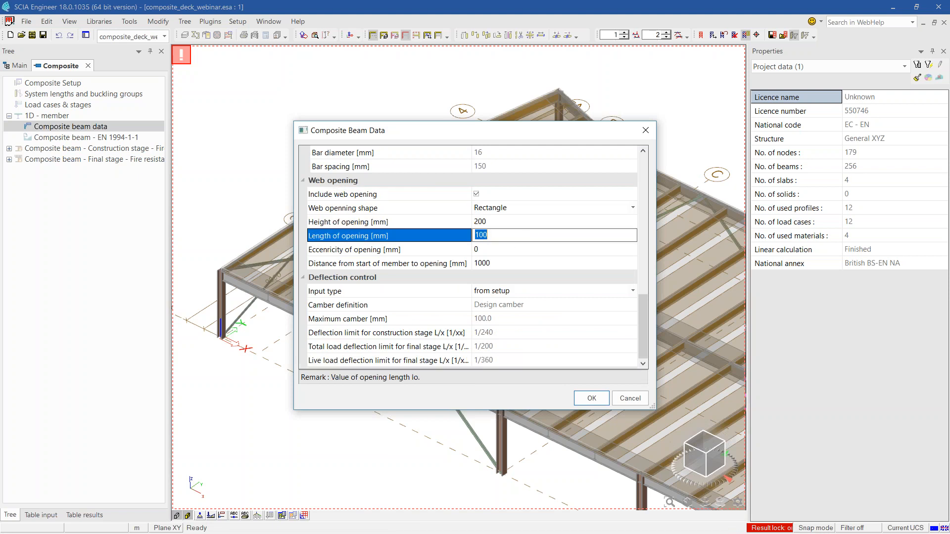
type("400")
key("Tab")
type("15")
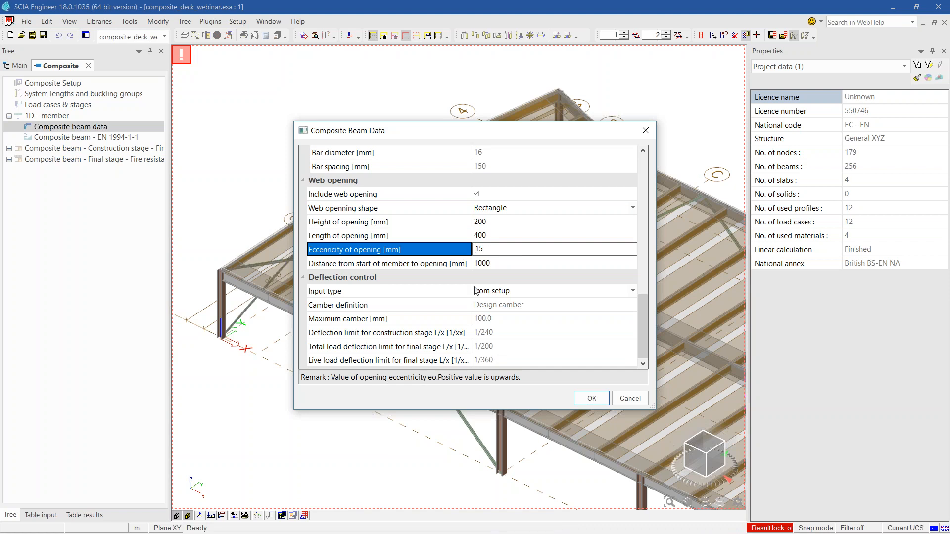
key("Home")
type("-")
key("Tab")
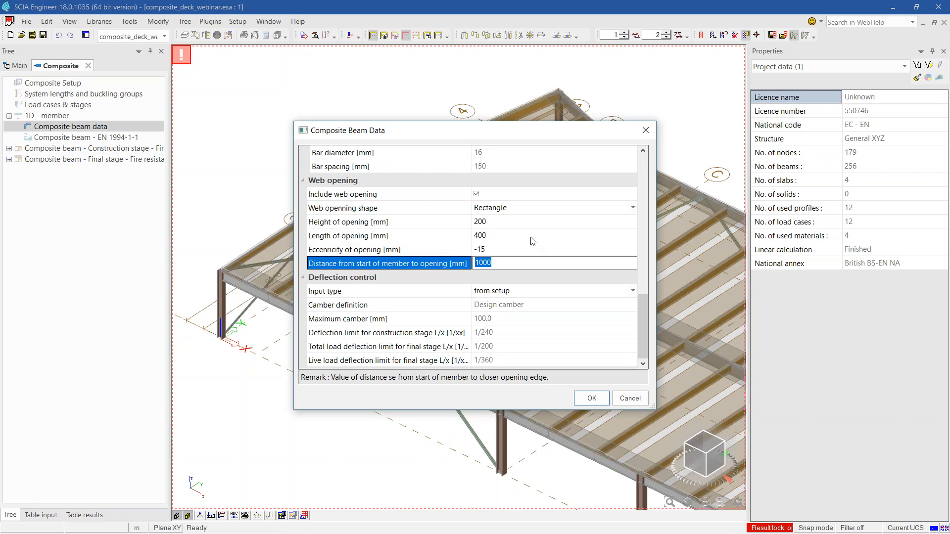
type("3000")
left_click(592, 398)
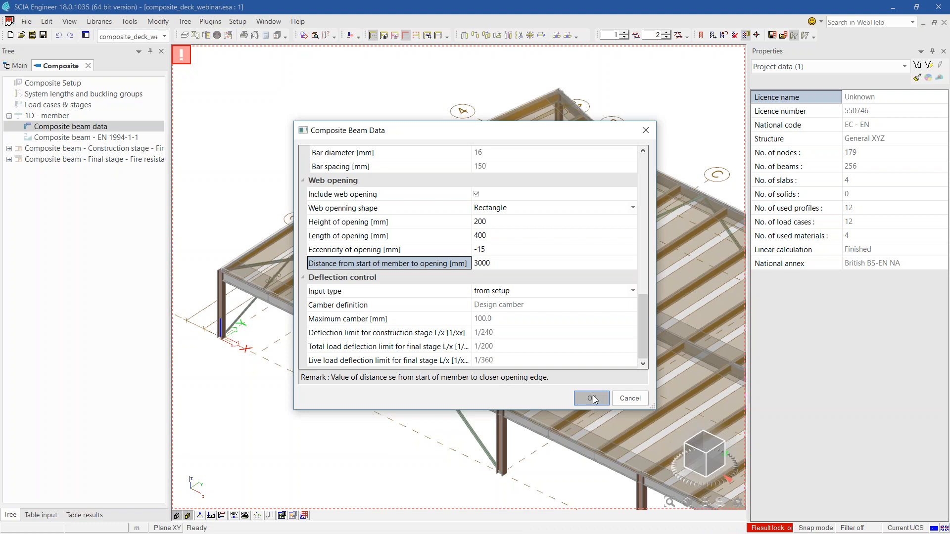
Start defining a new opening as a 1D member component of the structure.
scroll(370, 274, "up", 5)
middle_click_drag(395, 298, 406, 274)
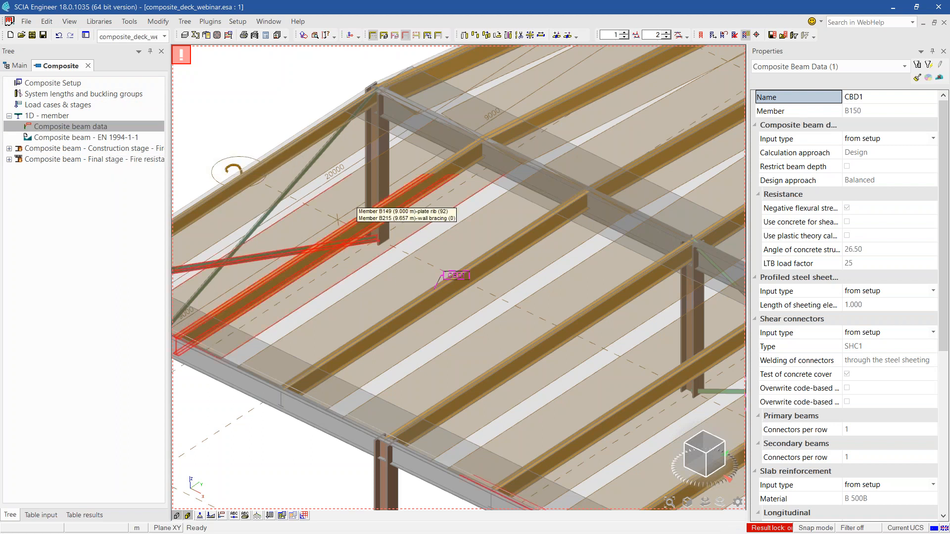
left_click(16, 65)
scroll(66, 142, "up", 3)
scroll(67, 141, "up", 1)
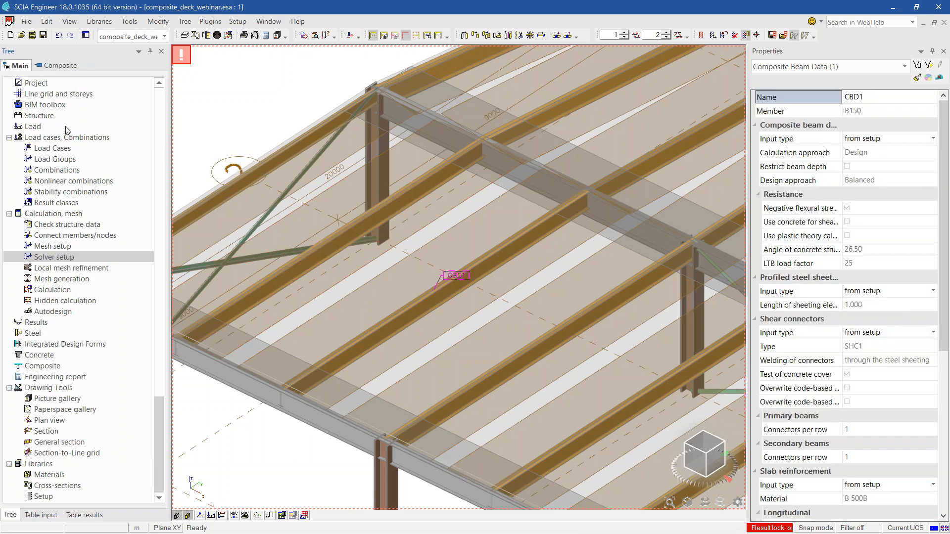
left_click(39, 116)
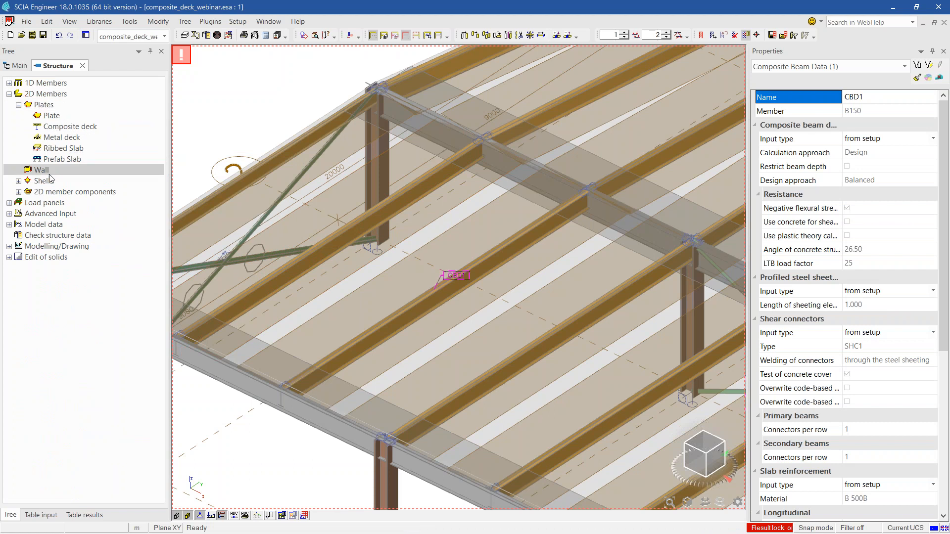
left_click(9, 82)
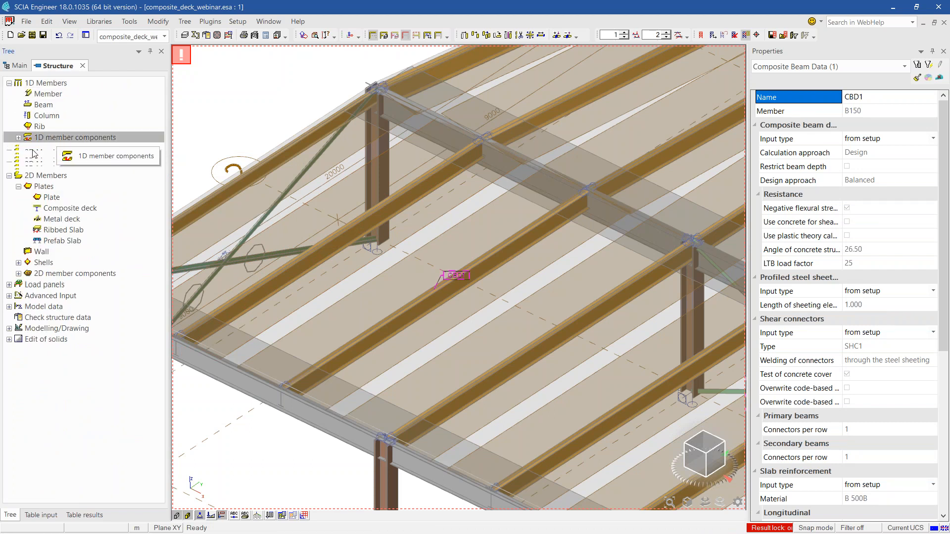
left_click(19, 138)
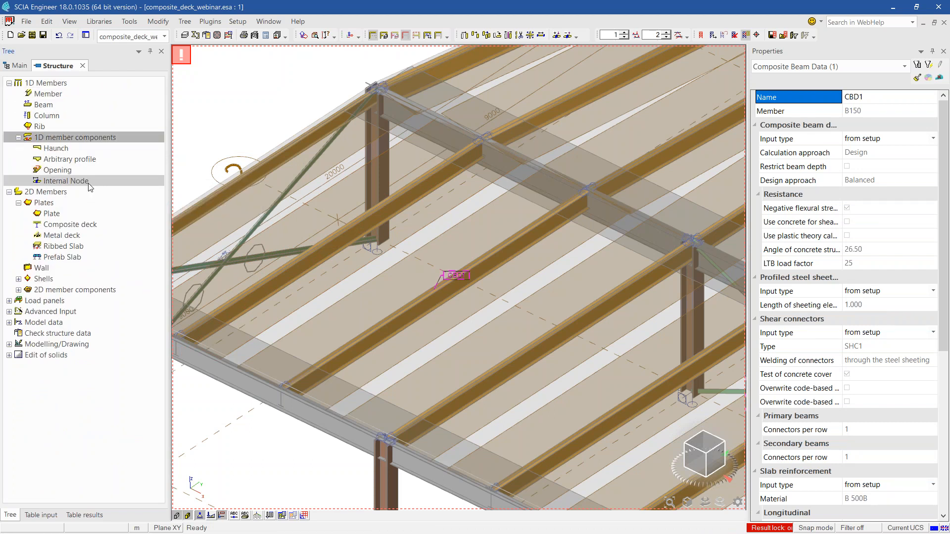
double_click(61, 171)
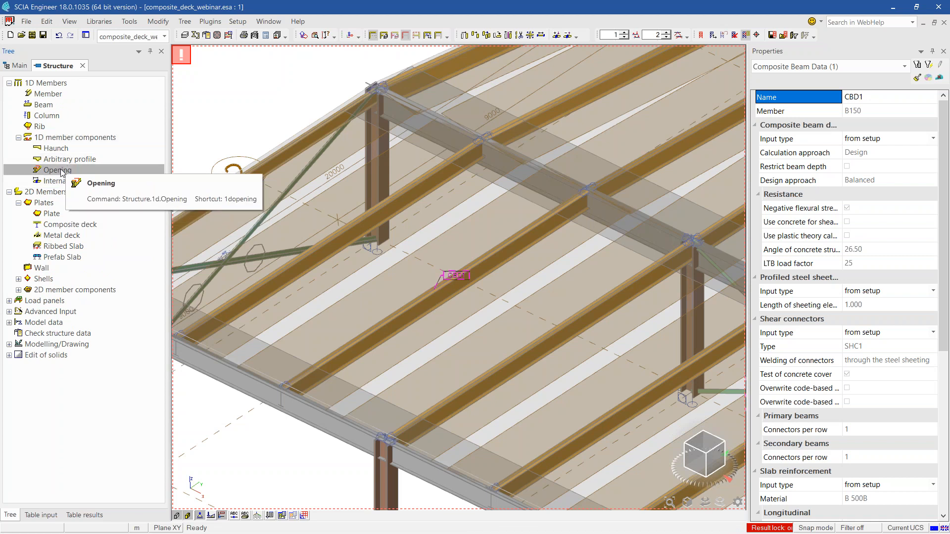
left_click_drag(513, 142, 710, 88)
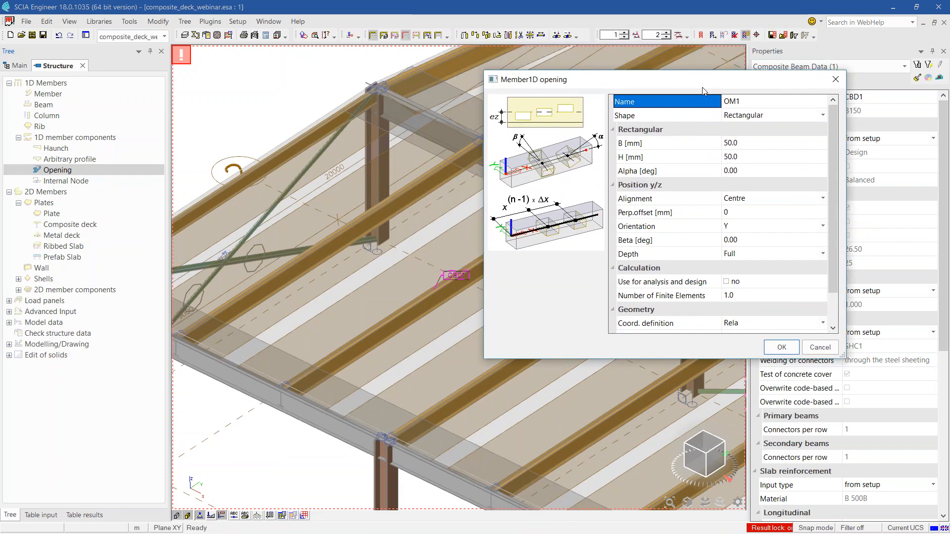
Size the rectangular member opening to B 400 mm and H 200 mm, with a perpendicular offset of 15 mm.
left_click(754, 143)
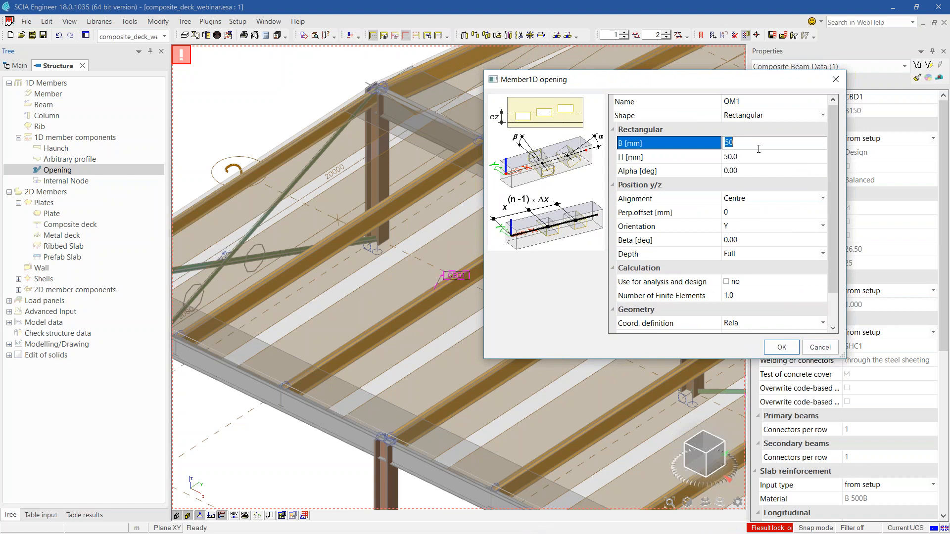
type("400")
left_click(754, 157)
type("20")
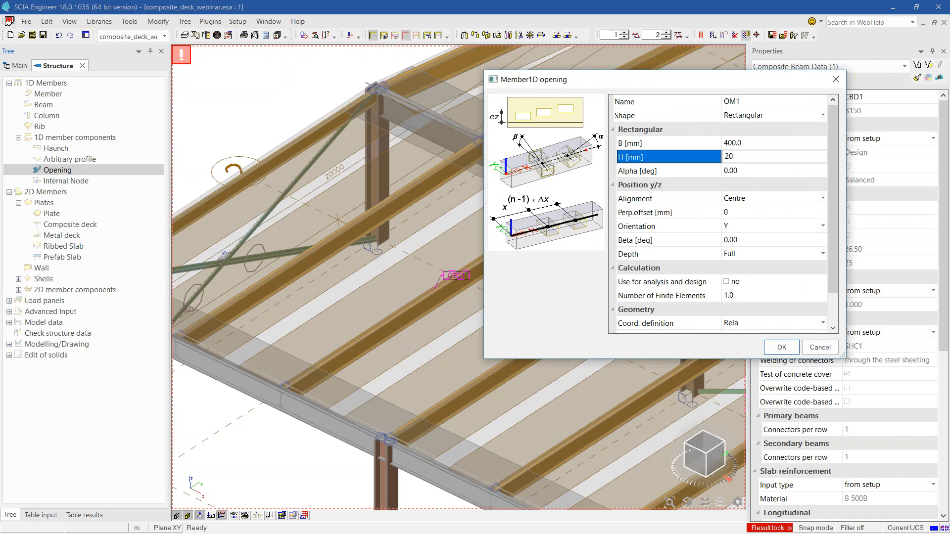
left_click(757, 212)
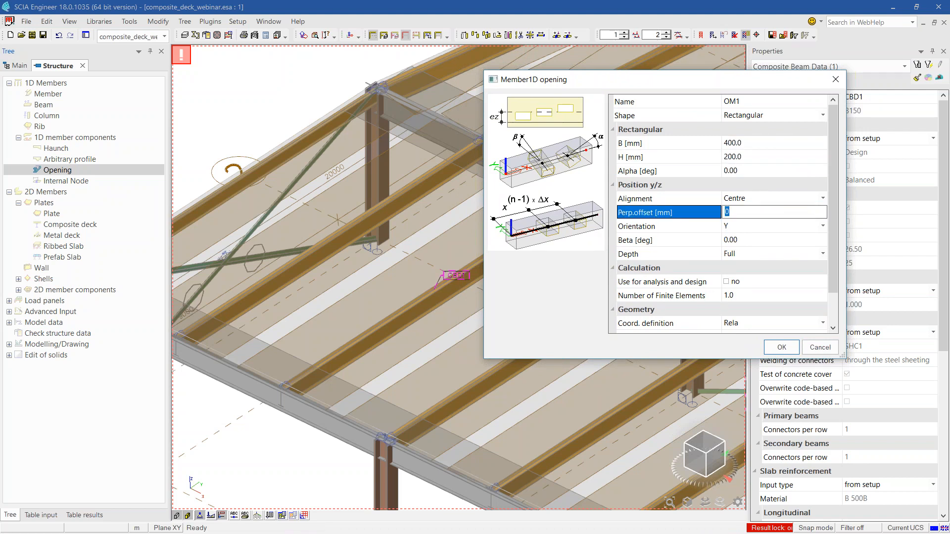
left_click(692, 229)
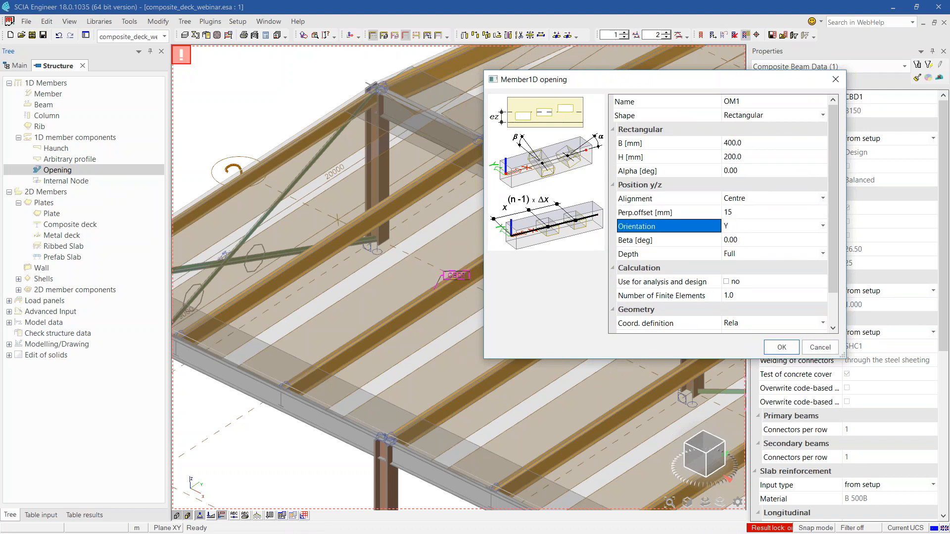
Try to set the opening's position x to 3.2 using the relative coordinate definition.
scroll(723, 253, "down", 2)
left_click(756, 298)
left_click(758, 301)
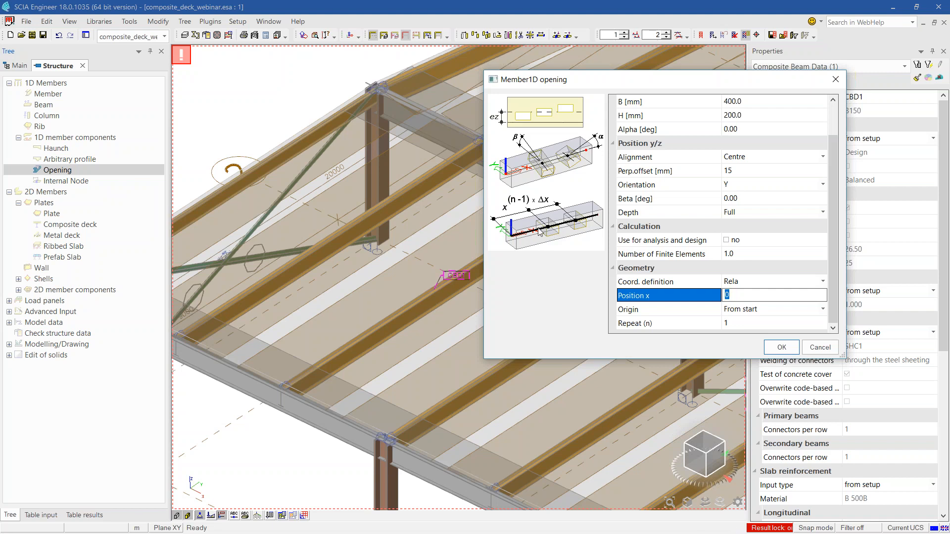
type("3.2")
left_click(669, 317)
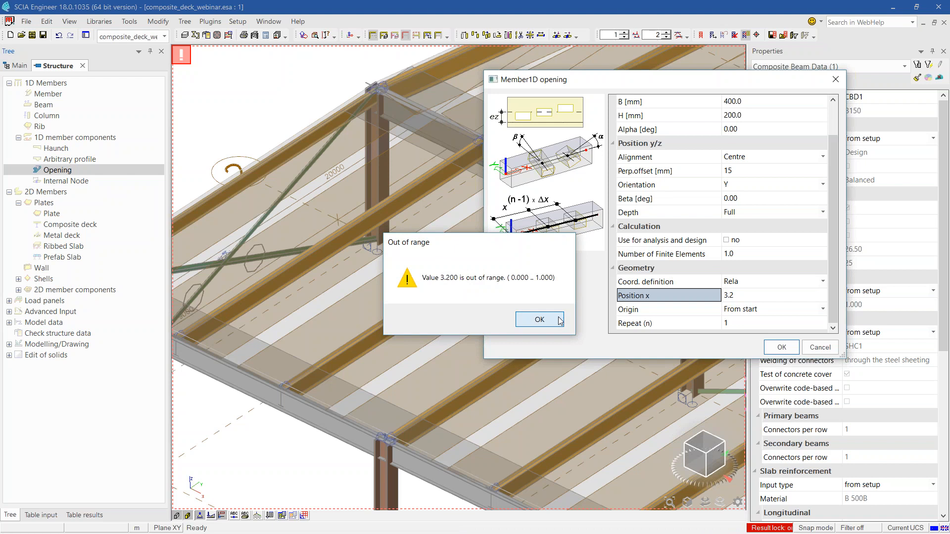
left_click(551, 317)
Change the opening's coordinate definition to absolute (Abso) and set its position x to 3.2 m.
left_click(752, 281)
left_click(751, 282)
left_click(753, 291)
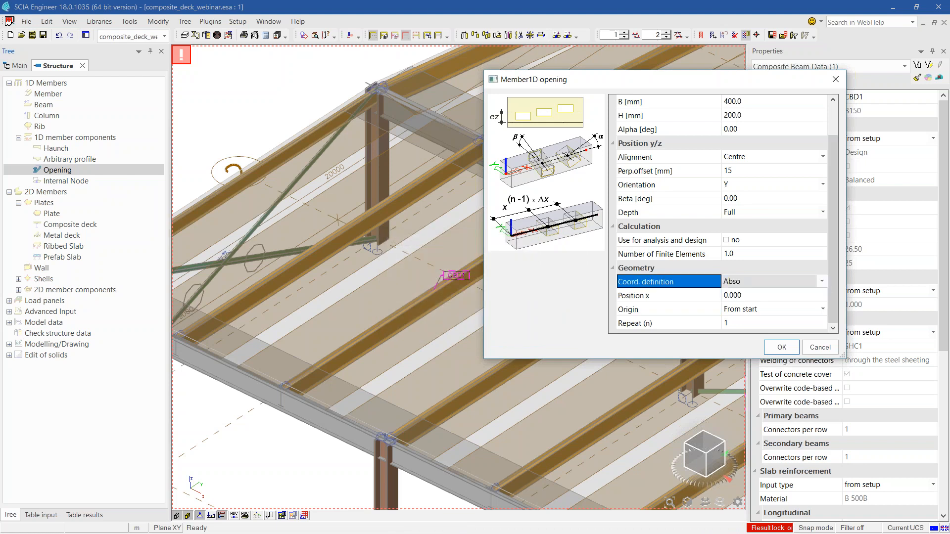
left_click(692, 297)
left_click(732, 295)
type("3.2")
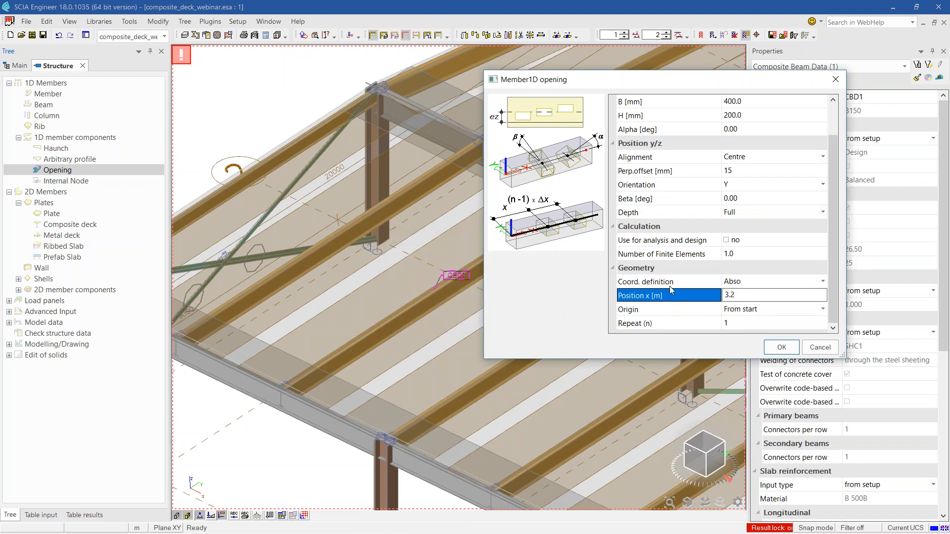
Confirm the opening definition, assign it to secondary beam B150, and end the command.
key("Up")
left_click(781, 347)
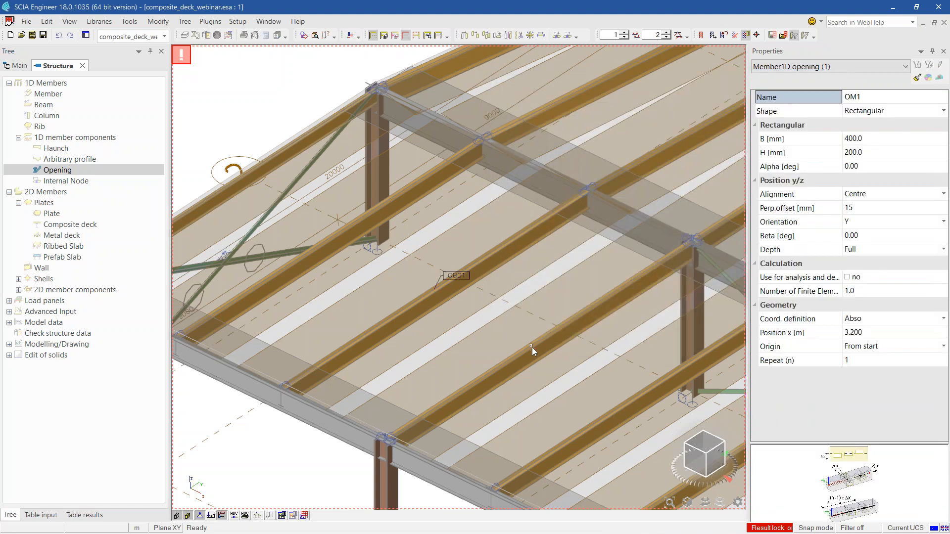
left_click(450, 296)
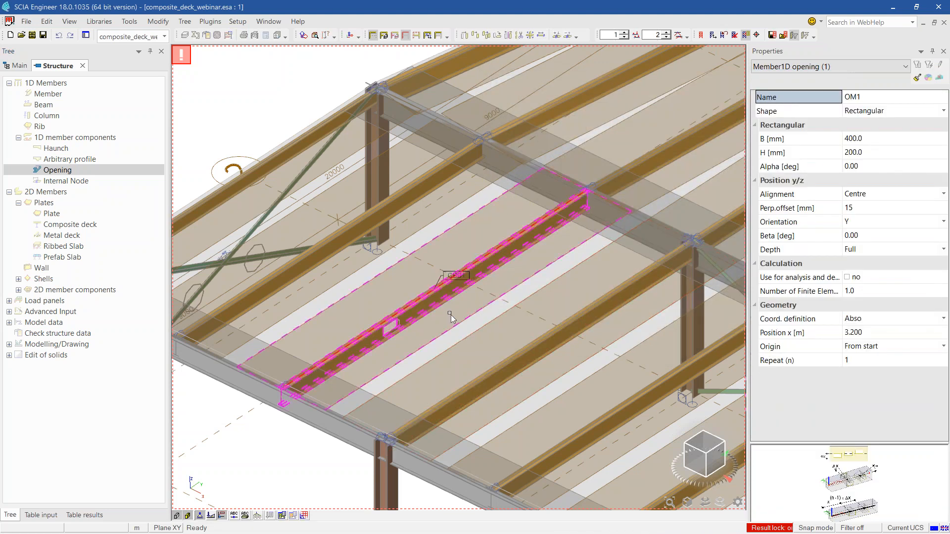
key("Escape")
right_click_drag(414, 354, 380, 319, "ctrl")
scroll(379, 319, "up", 5)
scroll(379, 318, "down", 3)
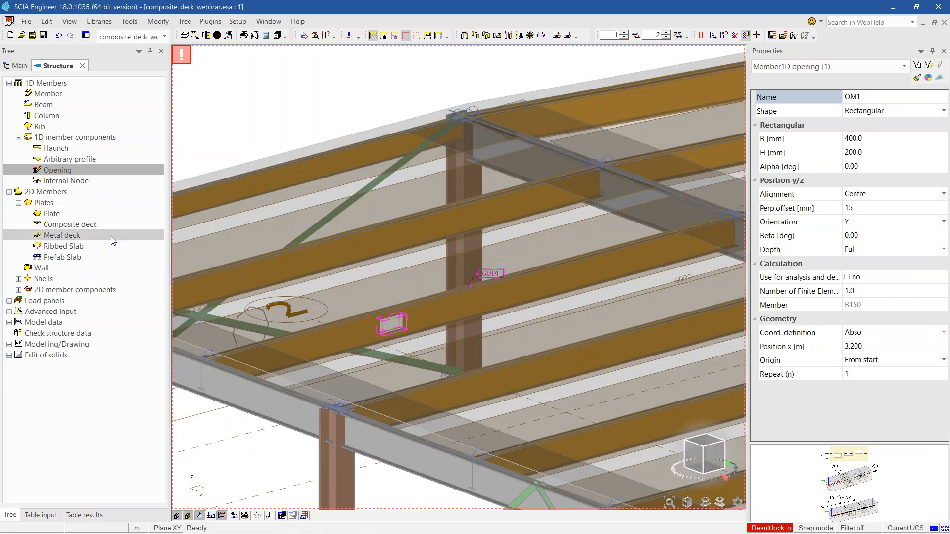
Set up the EN 1994-1-1 composite beam check for beam B150 with UC as the displayed values.
key("Escape")
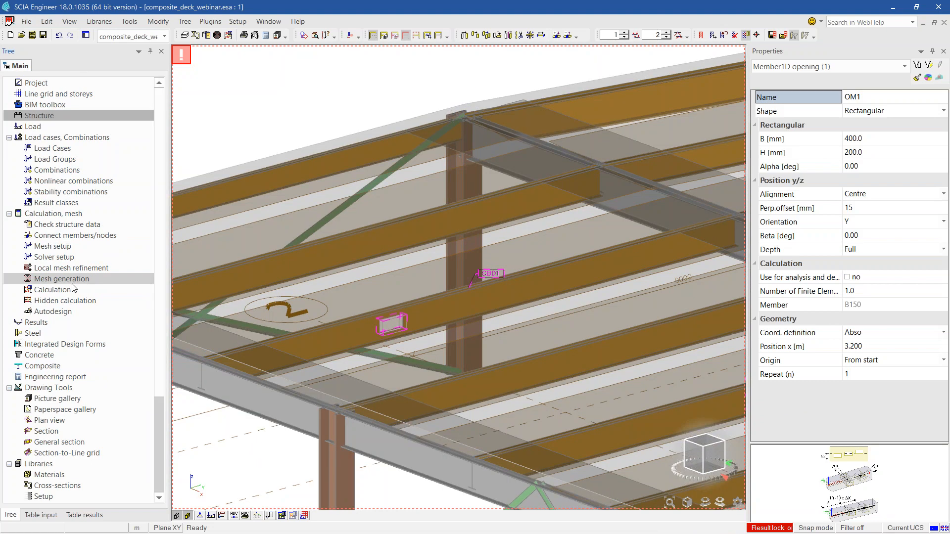
double_click(46, 367)
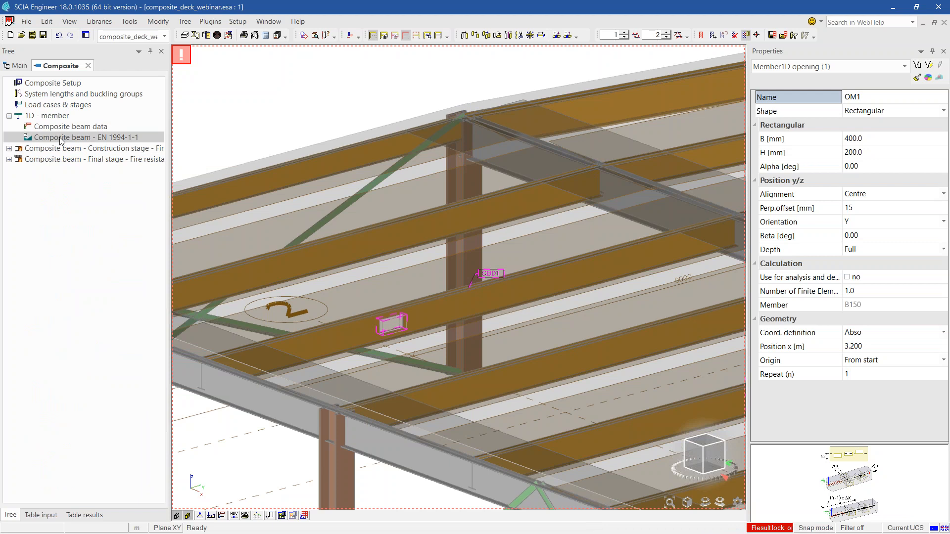
left_click(548, 300)
left_click(86, 137)
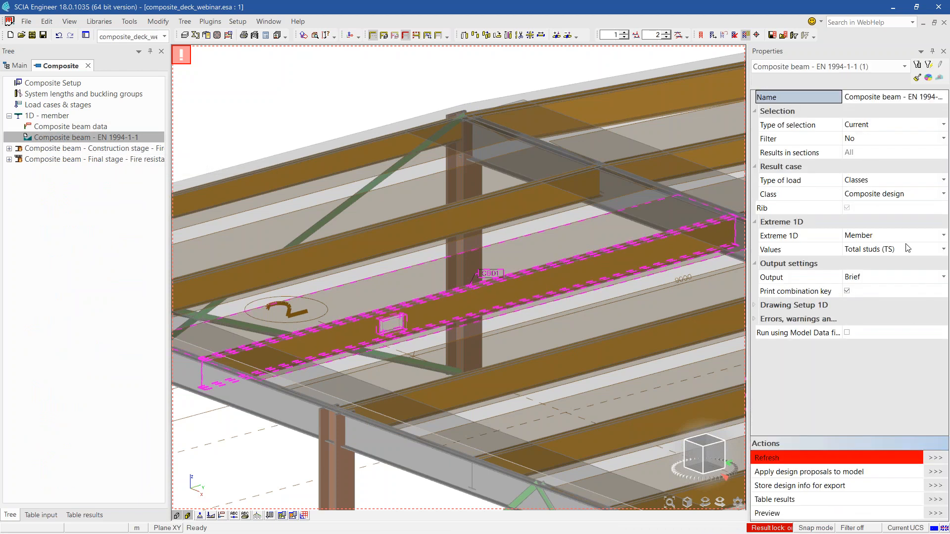
left_click(889, 252)
left_click(874, 263)
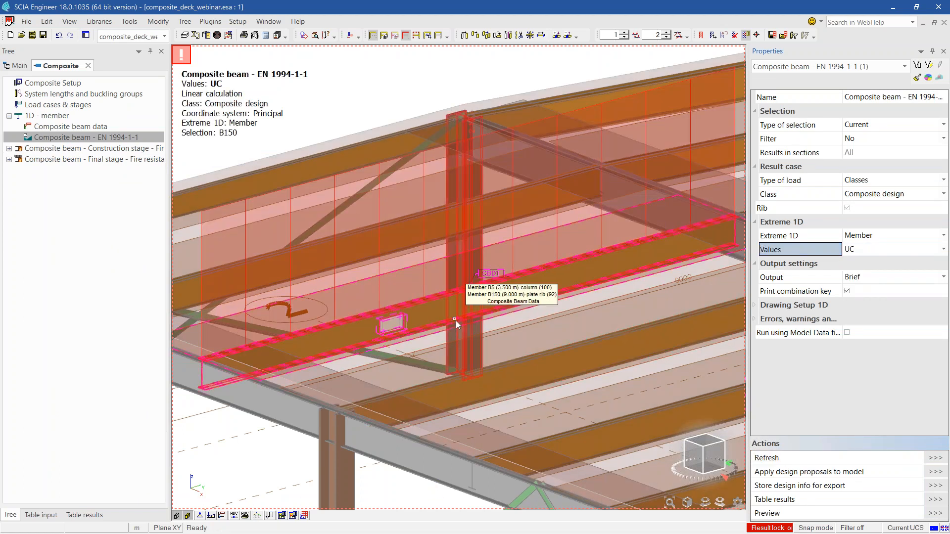
Run the B150 check for the load combination ULS-Set B-CS (auto) and refresh the results.
scroll(456, 320, "down", 5)
right_click_drag(418, 463, 365, 468, "ctrl")
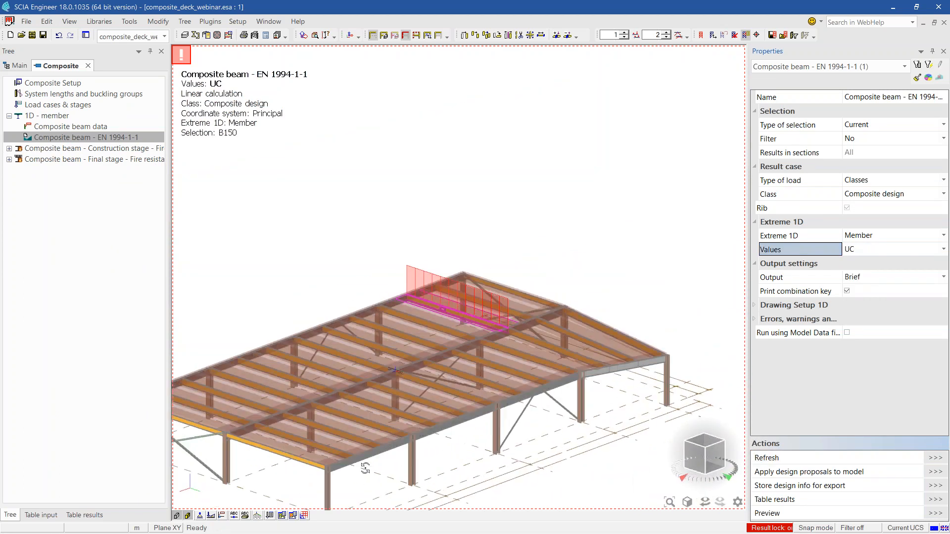
left_click(889, 180)
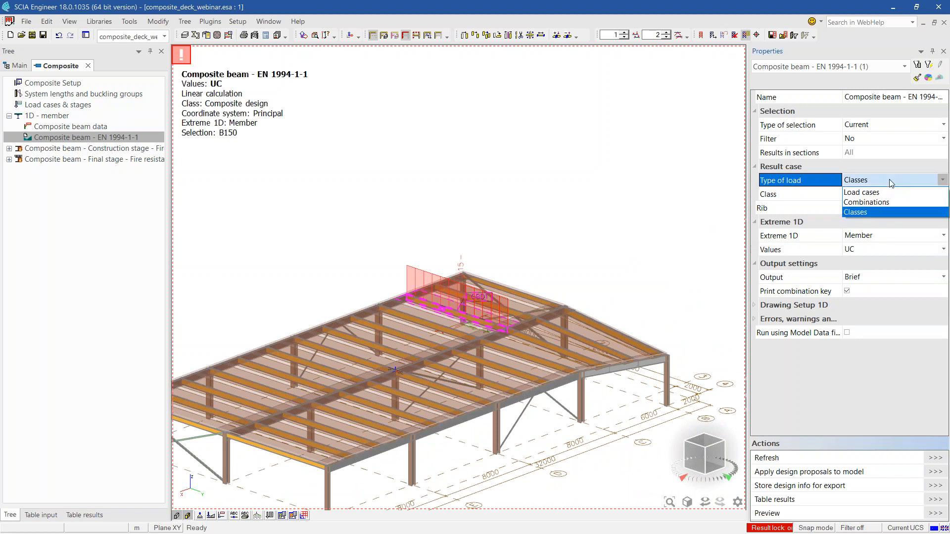
left_click(866, 202)
left_click(883, 194)
left_click(883, 194)
left_click(883, 199)
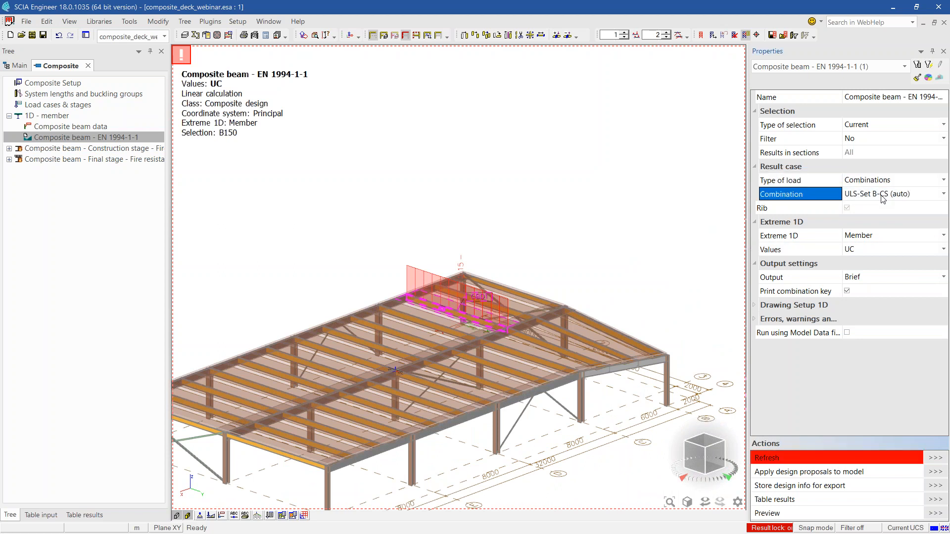
left_click(934, 457)
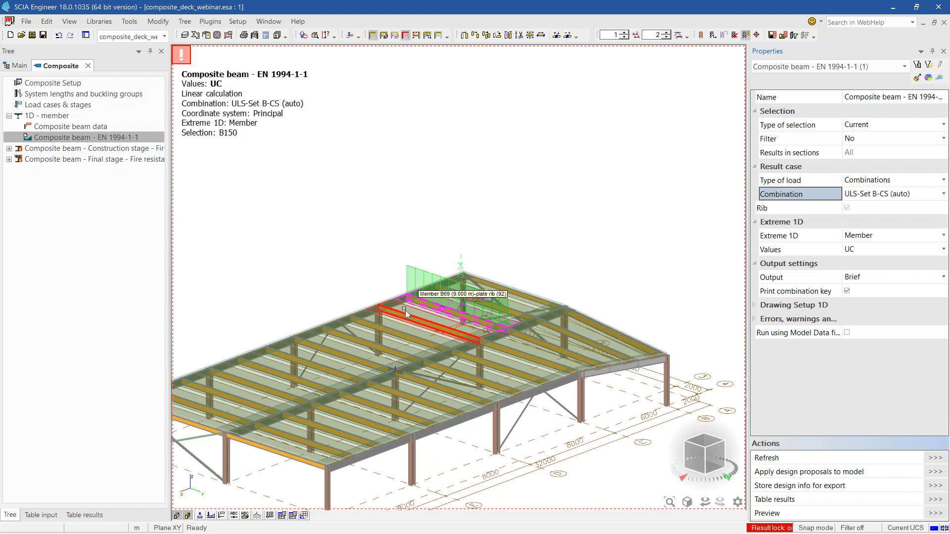
Generate the results table for B150, preview its report, and review the ULS check of the opening in the construction stage.
scroll(406, 310, "up", 2)
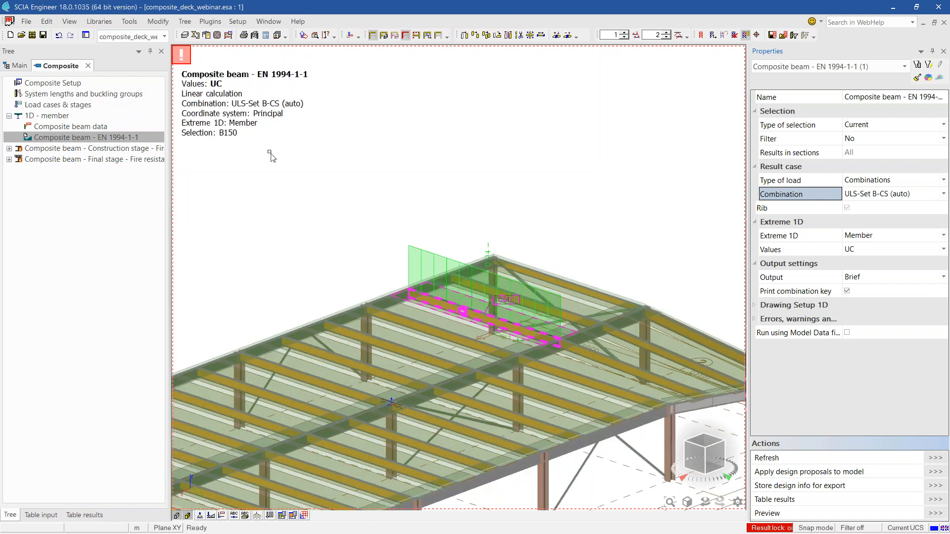
left_click(83, 515)
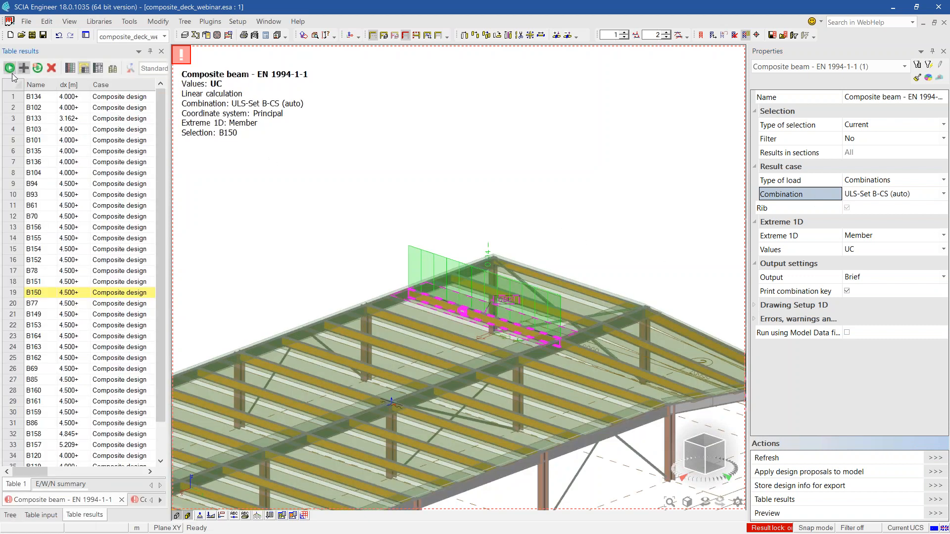
double_click(70, 97)
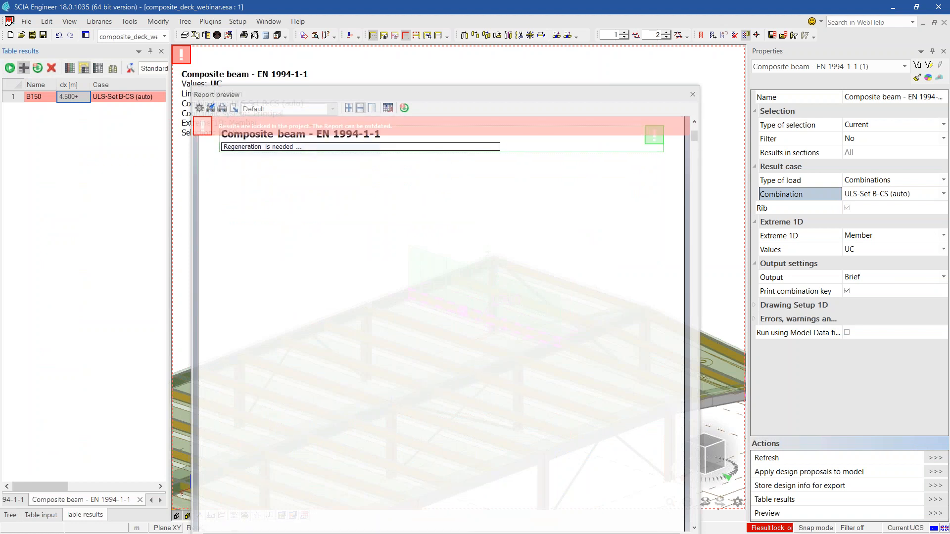
scroll(441, 322, "down", 15)
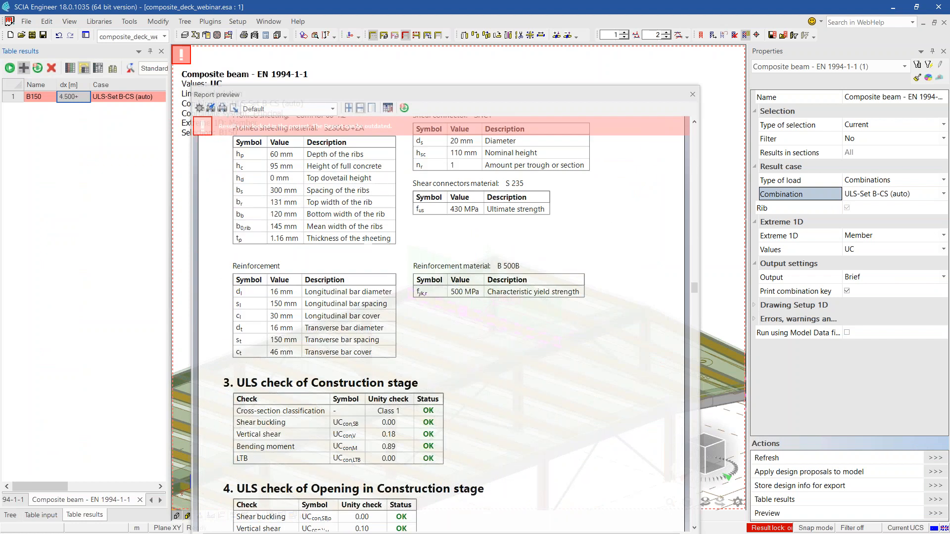
scroll(414, 278, "down", 3)
scroll(415, 278, "up", 3)
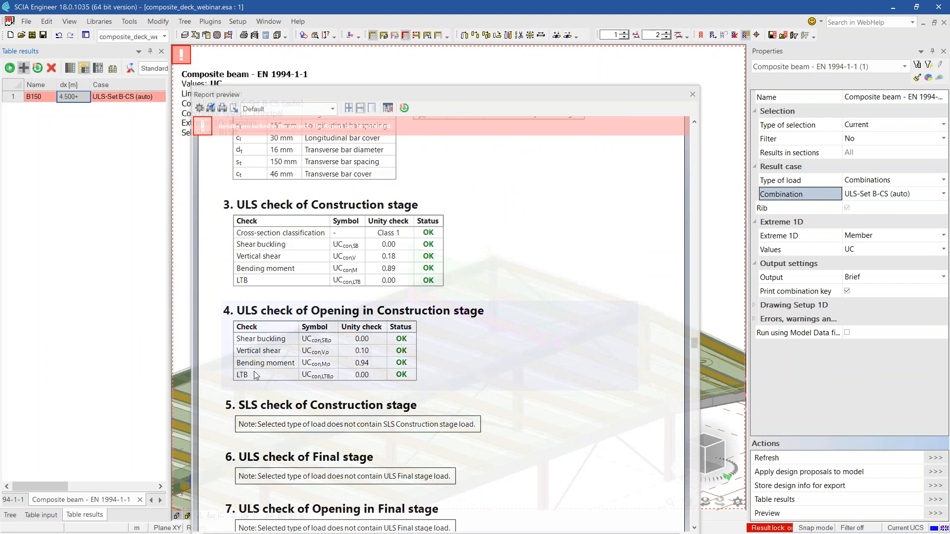
Change the combination to ULS-Set B-FS (auto) and review B150's report for the ULS check of the opening in the final stage.
left_click(896, 195)
left_click(876, 225)
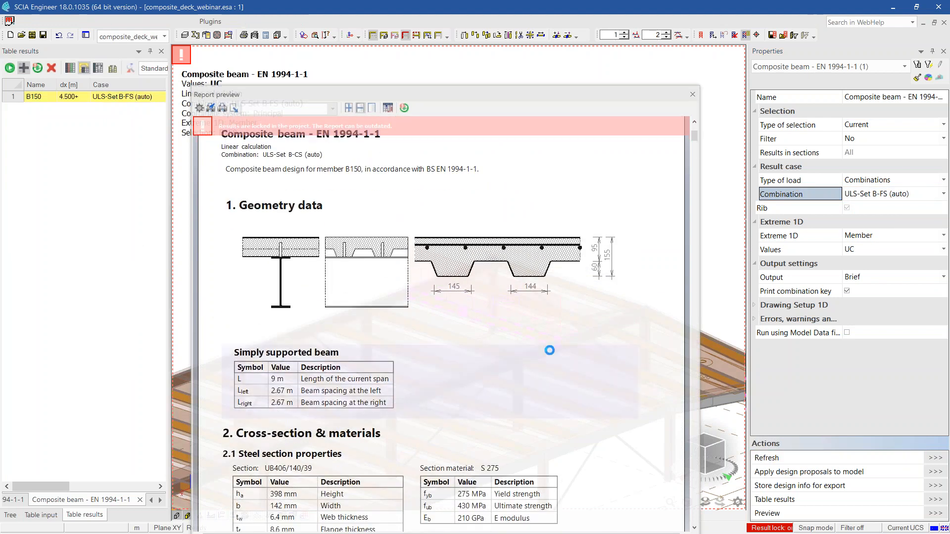
left_click(70, 98)
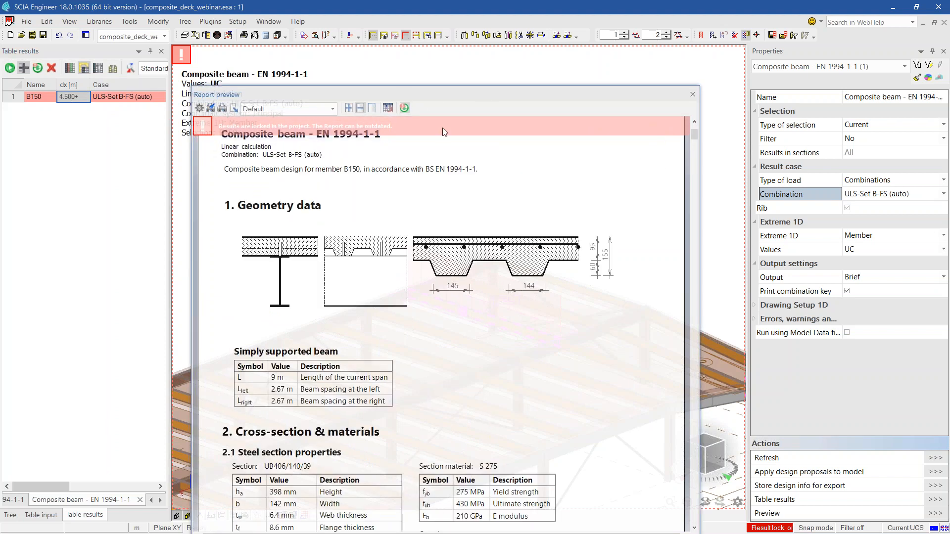
left_click_drag(514, 95, 484, 89)
scroll(519, 277, "down", 10)
scroll(519, 272, "down", 12)
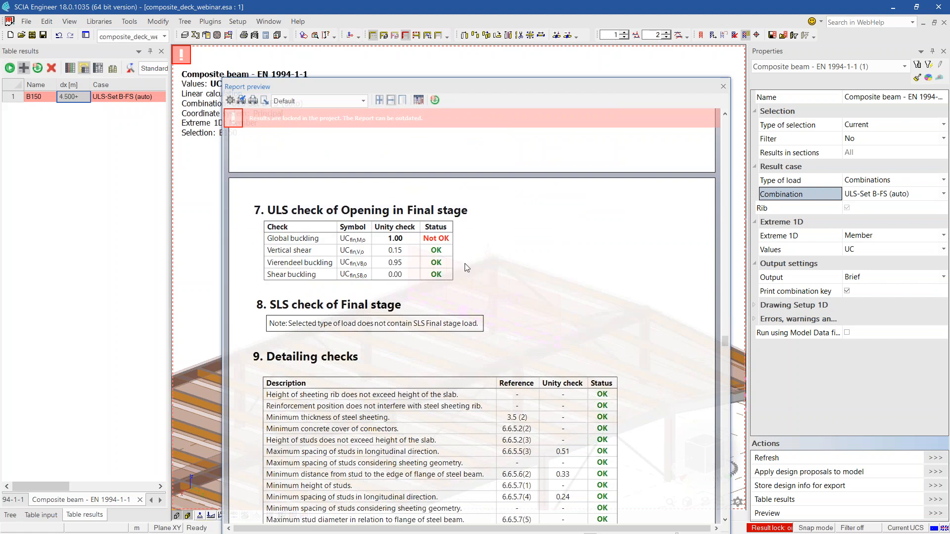
Switch B150's report to Detailed output and go to the ULS check of the opening in the final stage.
left_click(154, 68)
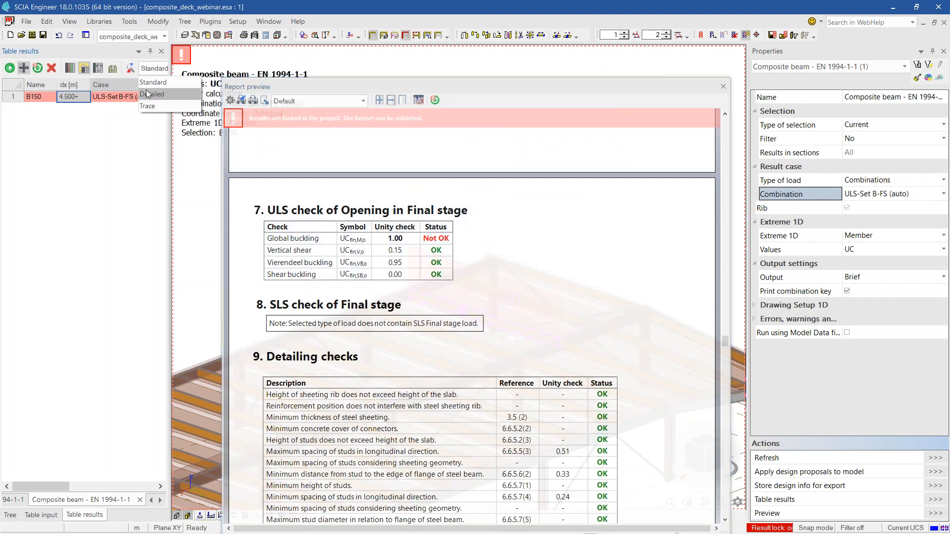
left_click(146, 92)
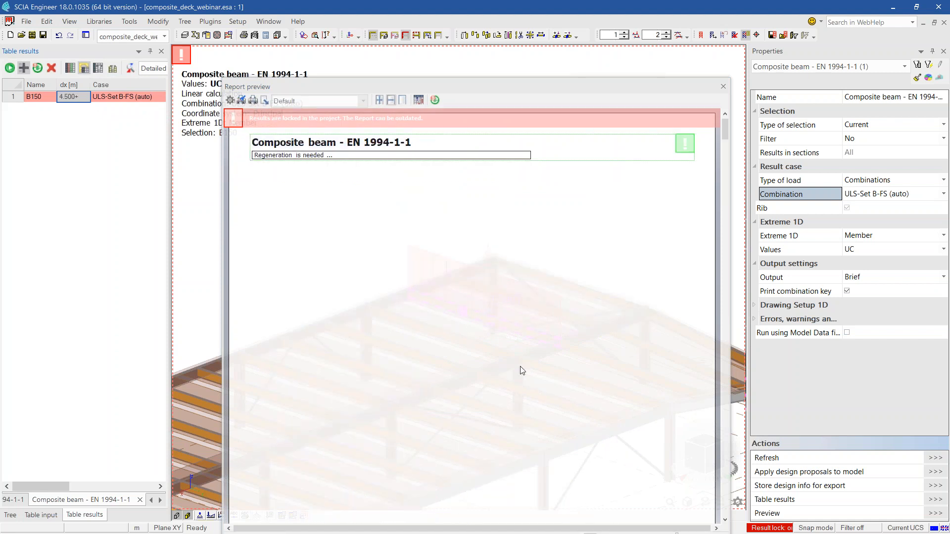
scroll(517, 372, "down", 15)
scroll(519, 372, "down", 15)
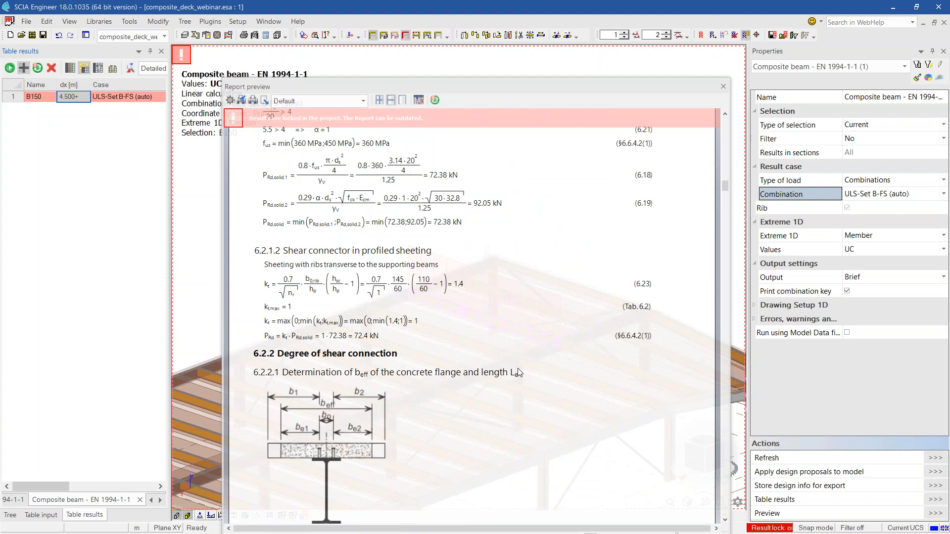
scroll(519, 372, "down", 15)
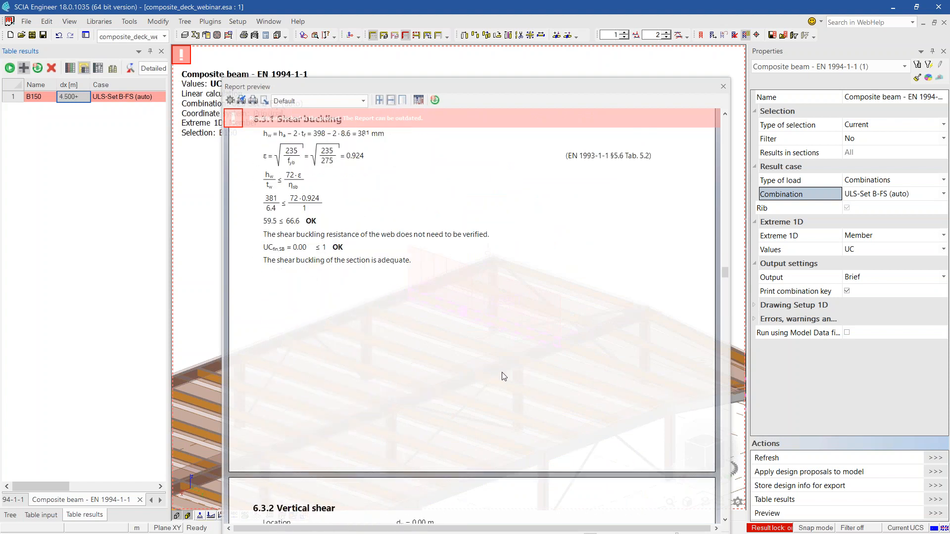
scroll(502, 375, "down", 15)
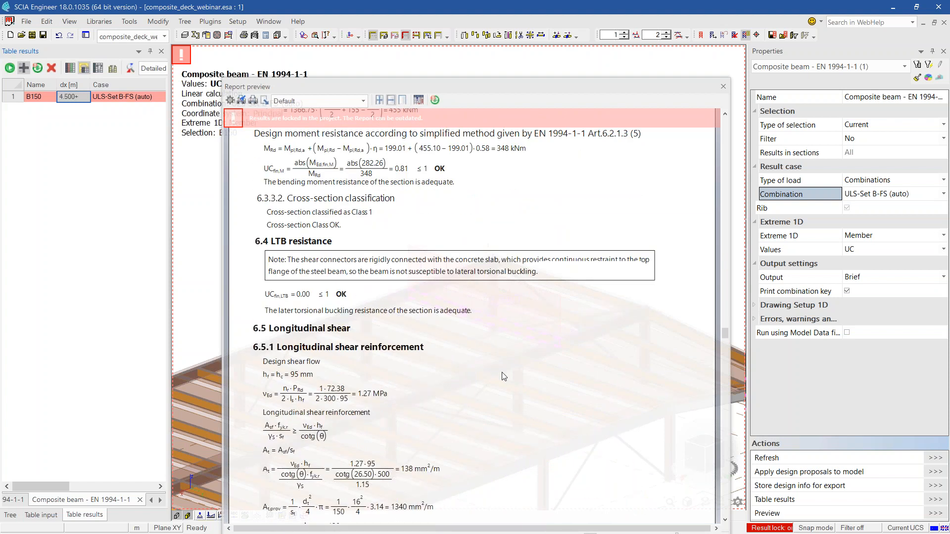
scroll(502, 369, "down", 5)
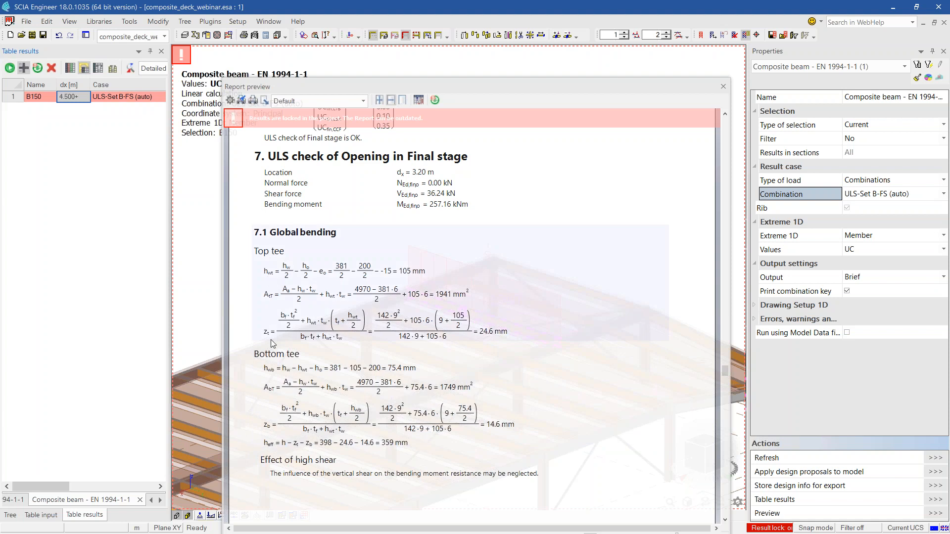
Examine the global bending calculation of the opening, covering the tee sections, resistances, neutral axis in concrete, and unity check.
scroll(273, 344, "down", 1)
scroll(272, 344, "down", 1)
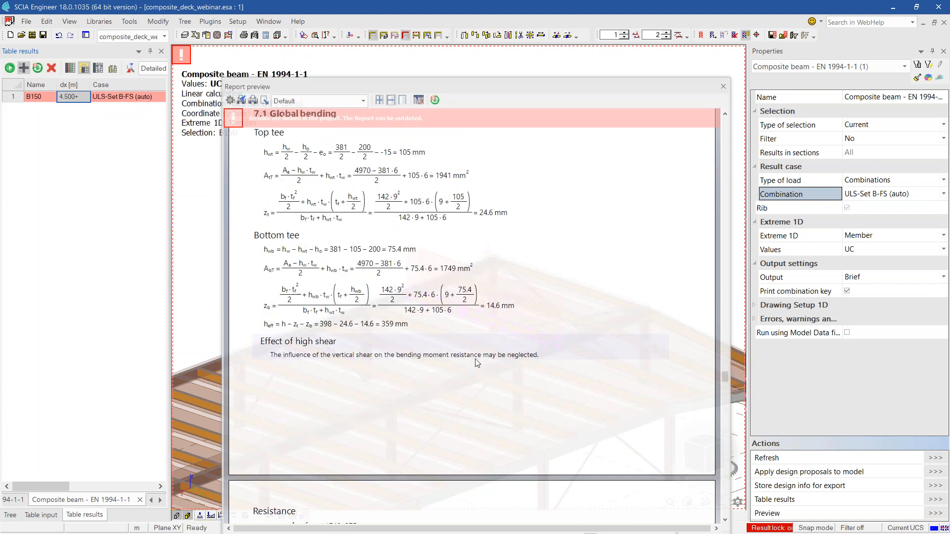
left_click_drag(512, 84, 433, 85)
scroll(439, 297, "down", 3)
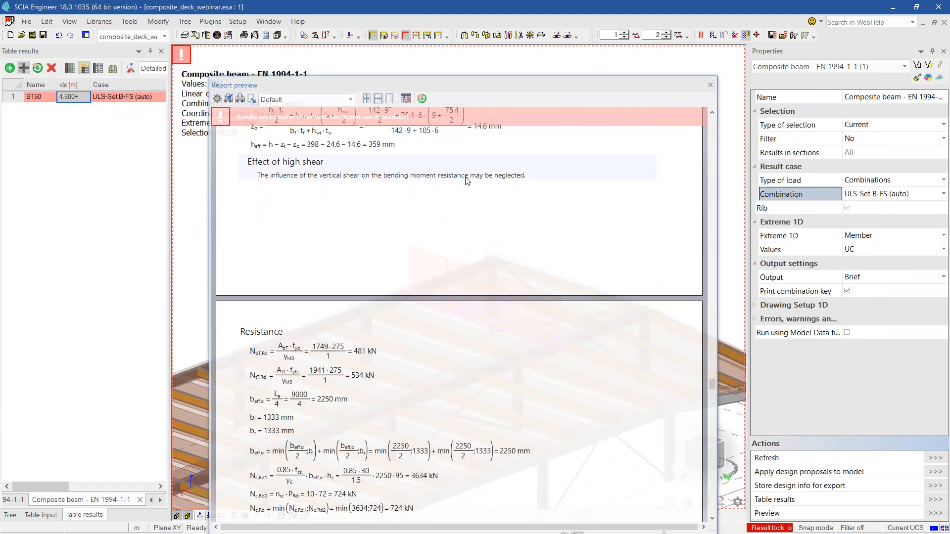
scroll(429, 182, "down", 1)
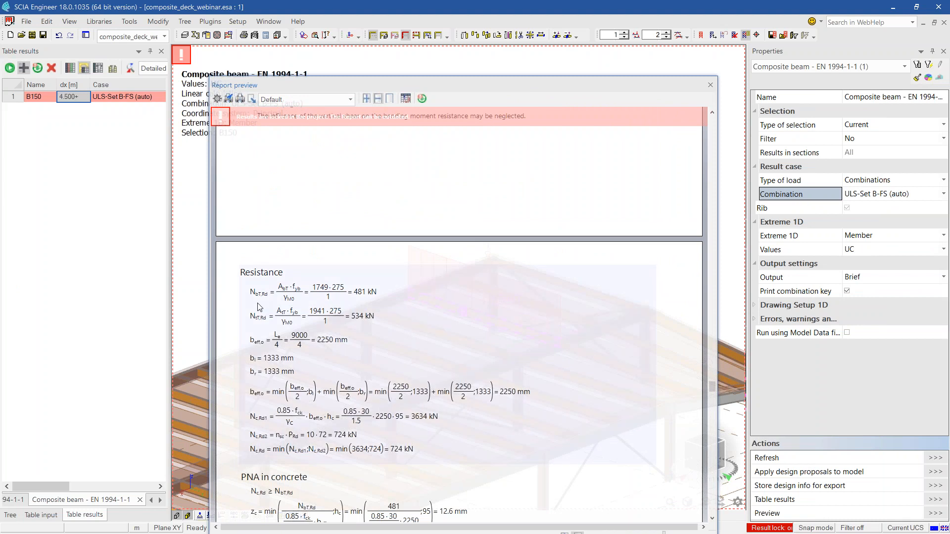
scroll(411, 289, "down", 1)
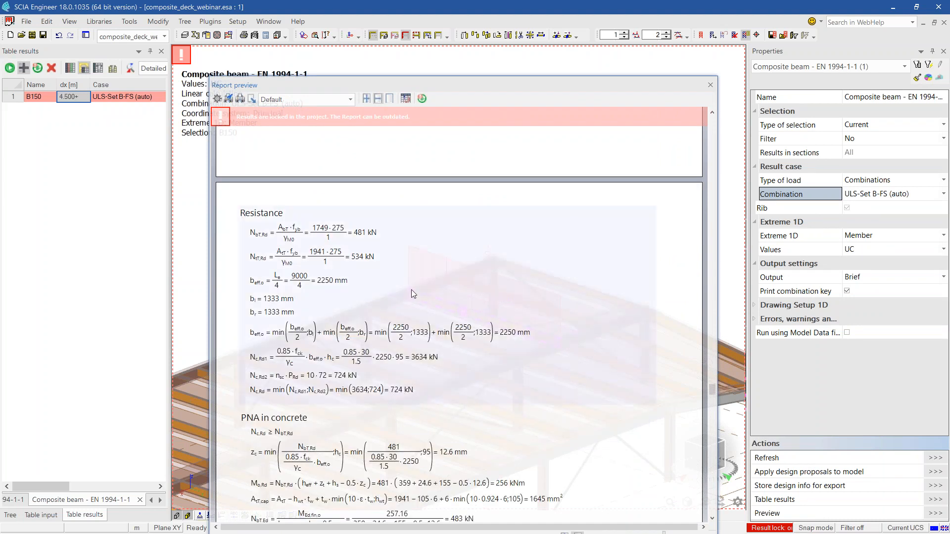
scroll(379, 249, "down", 1)
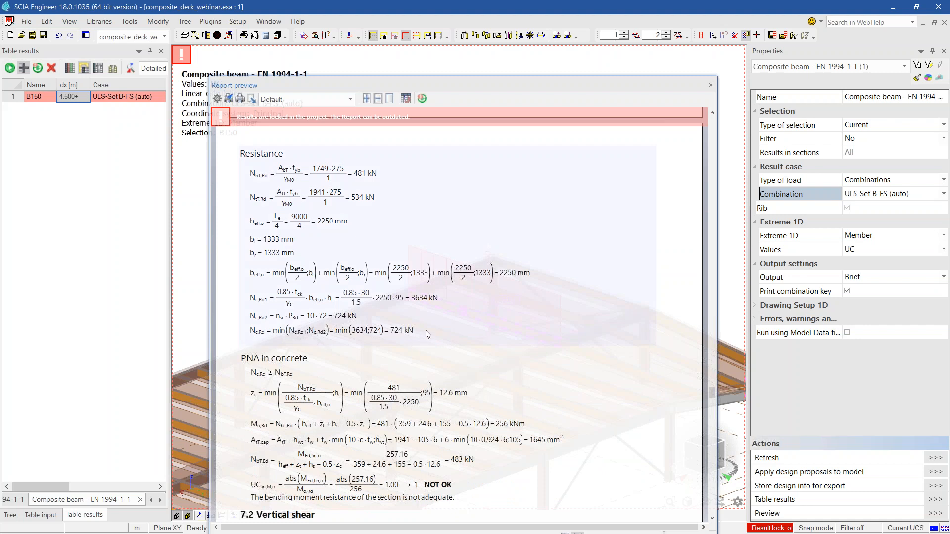
scroll(305, 366, "down", 1)
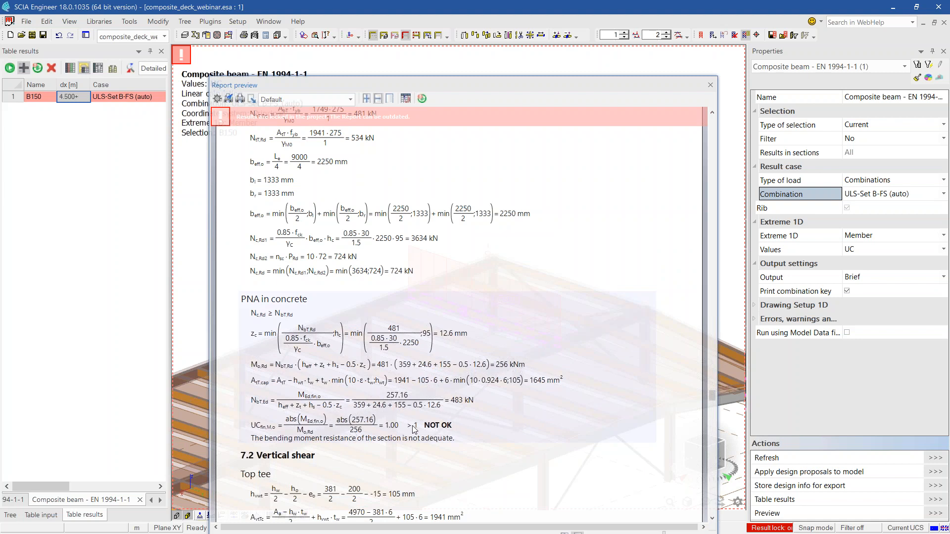
Examine the opening's vertical shear calculation for the top tee, bottom tee, and total resistance.
scroll(392, 413, "down", 3)
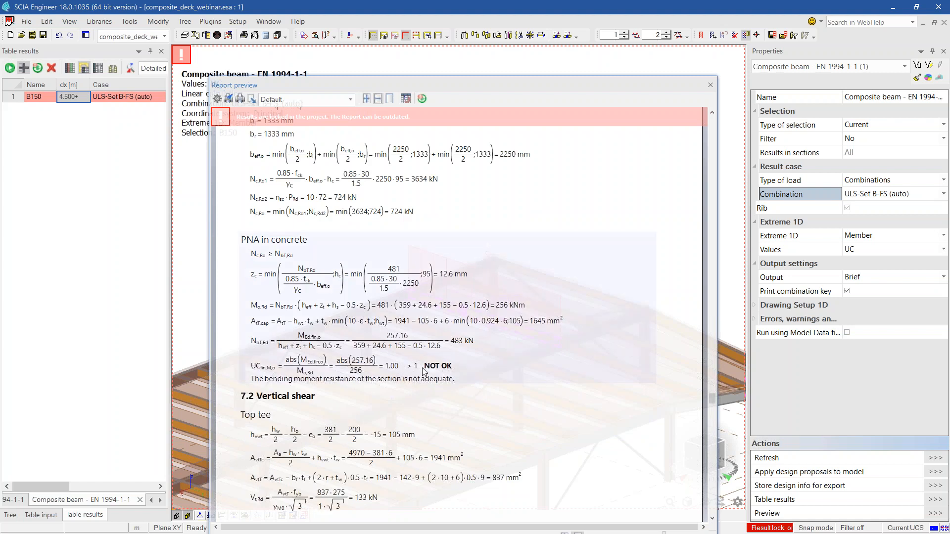
scroll(399, 410, "down", 4)
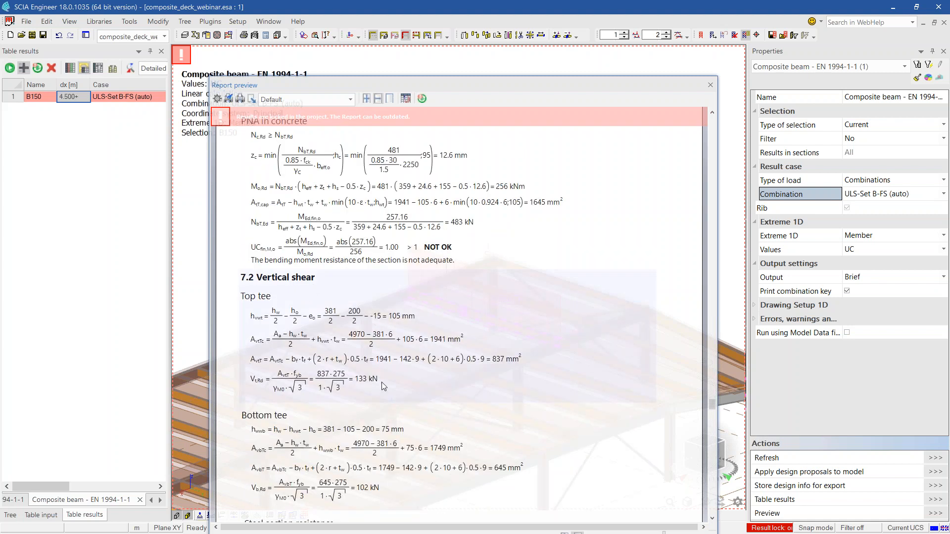
scroll(386, 386, "down", 3)
scroll(287, 376, "down", 3)
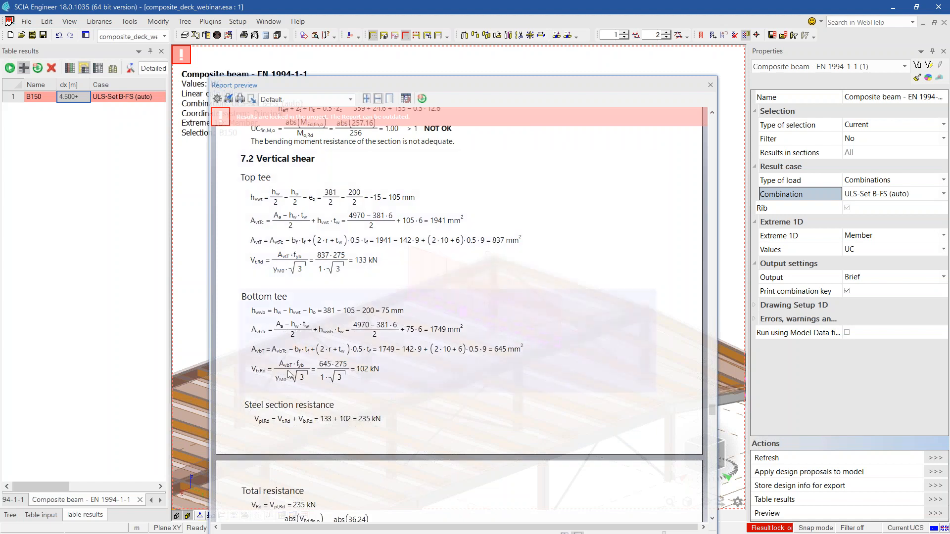
scroll(358, 387, "down", 3)
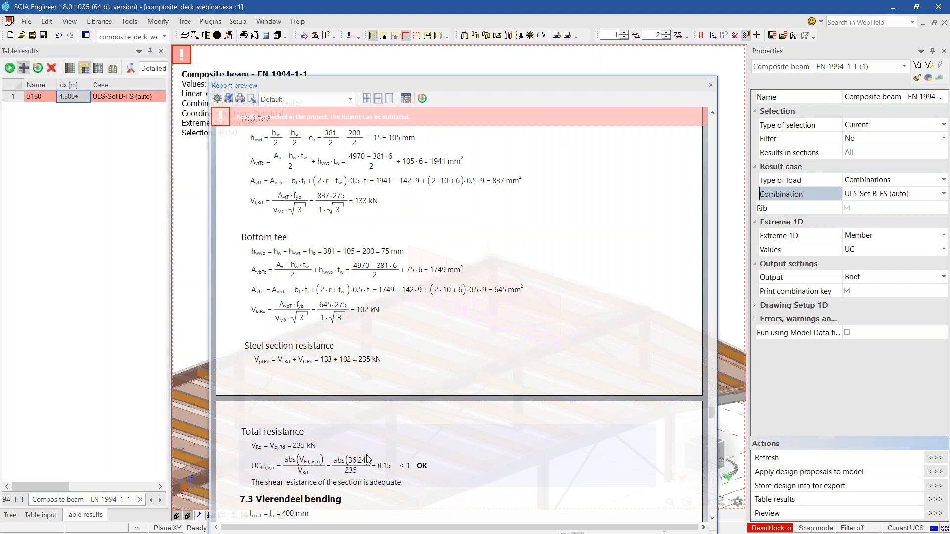
Examine the opening's Vierendeel bending calculation for the top tee and bottom tee resistances.
scroll(394, 441, "down", 3)
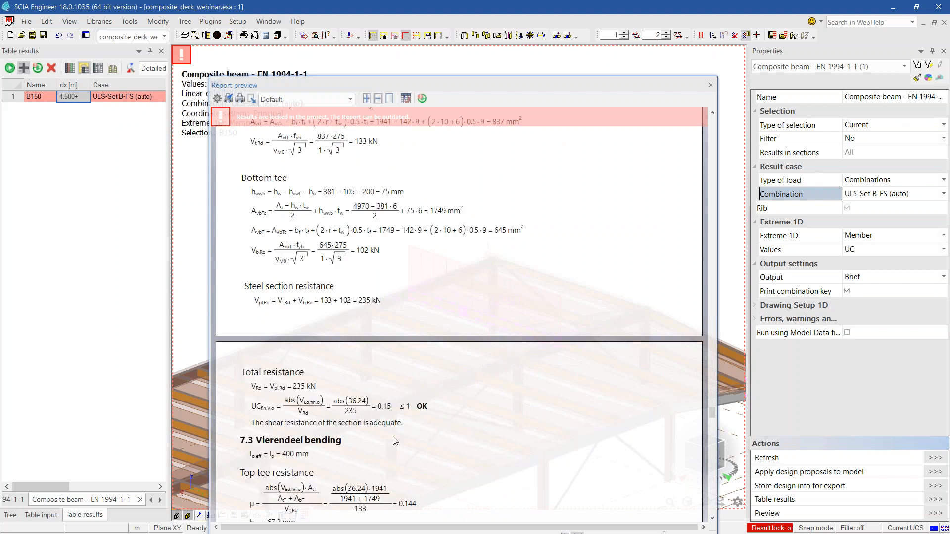
scroll(393, 435, "down", 9)
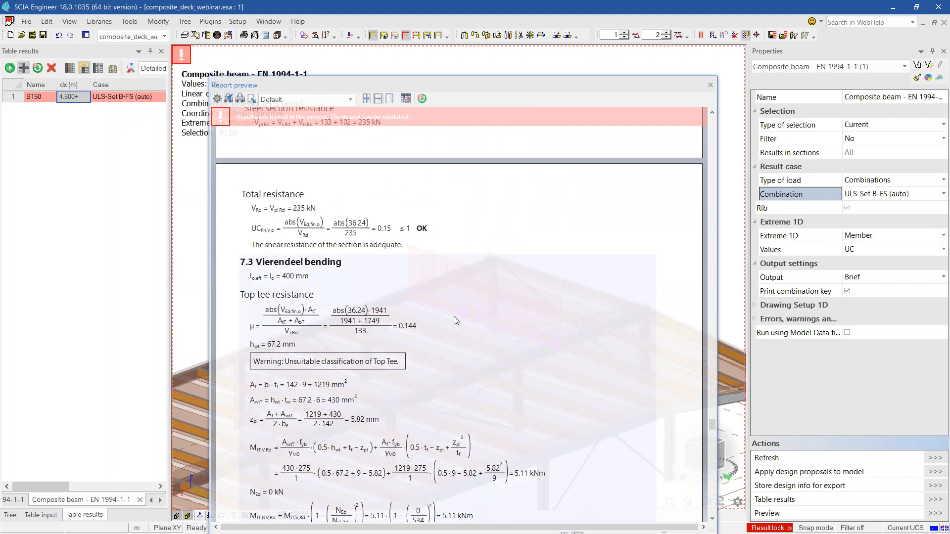
scroll(299, 375, "down", 3)
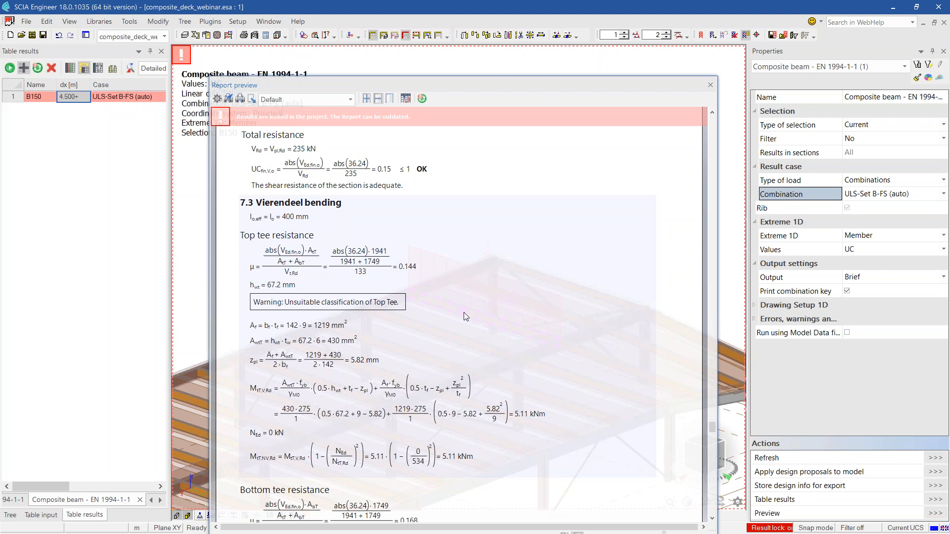
scroll(464, 315, "down", 1)
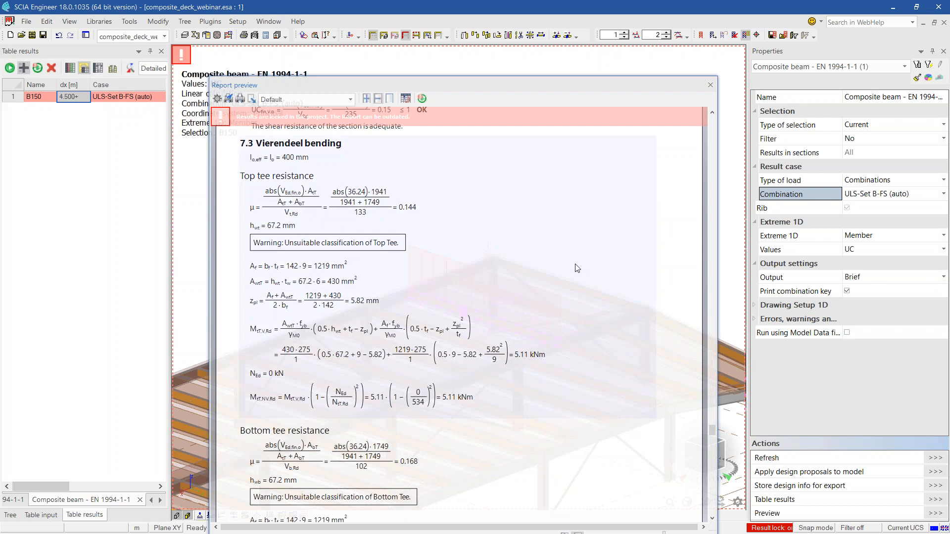
scroll(576, 268, "down", 1)
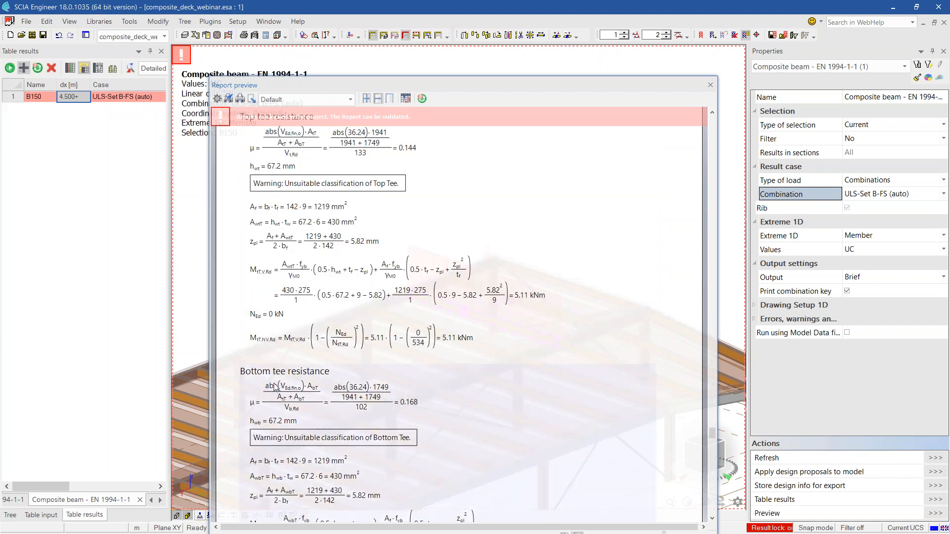
scroll(427, 381, "down", 3)
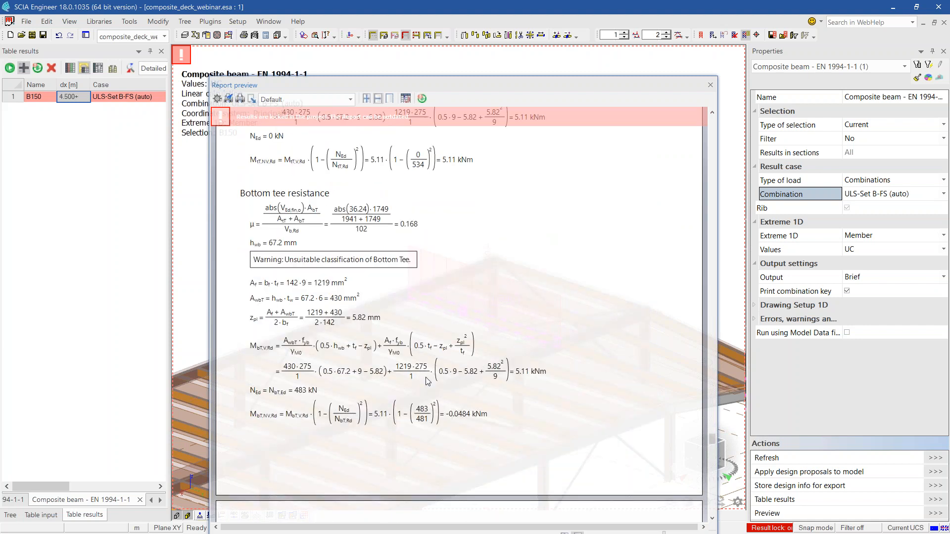
Examine the opening's local composite action, total Vierendeel resistance, shear buckling and unity check, and close the report.
scroll(427, 381, "down", 3)
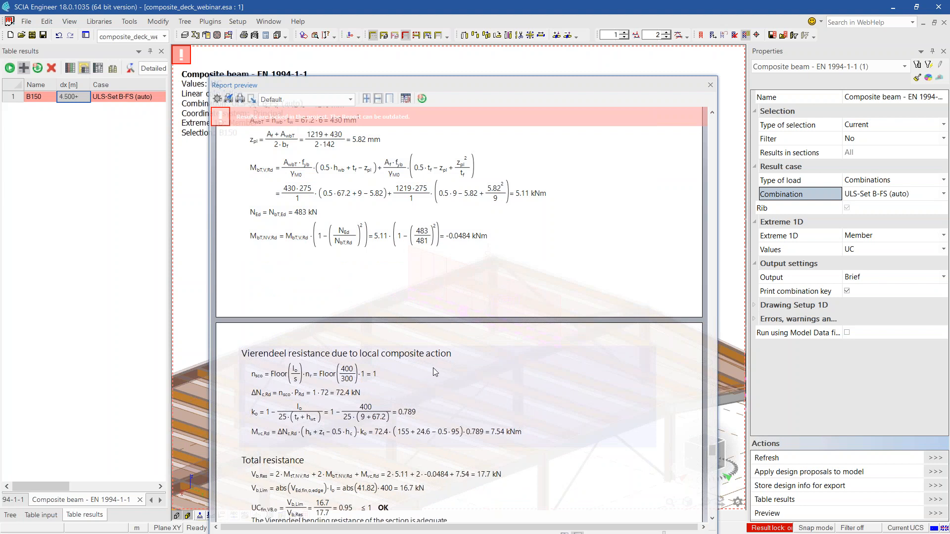
scroll(432, 369, "down", 1)
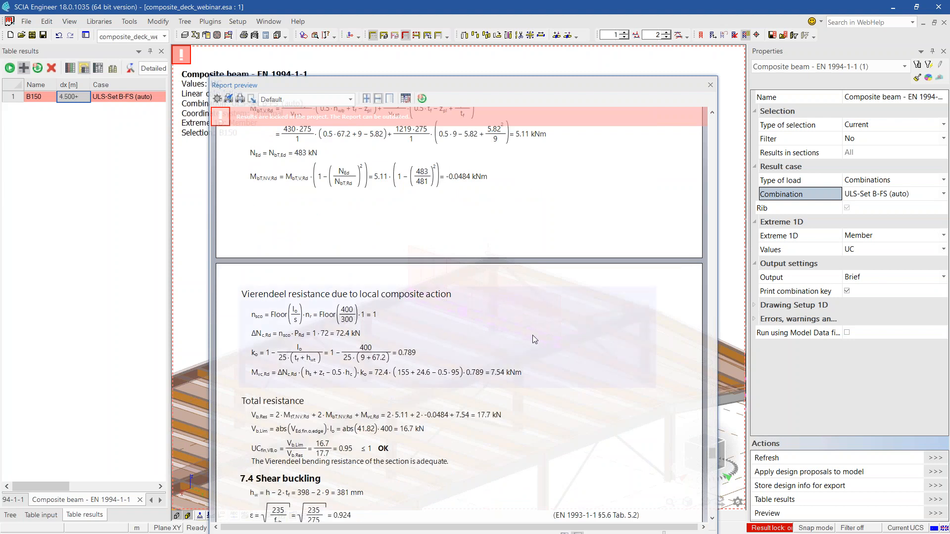
scroll(532, 334, "down", 2)
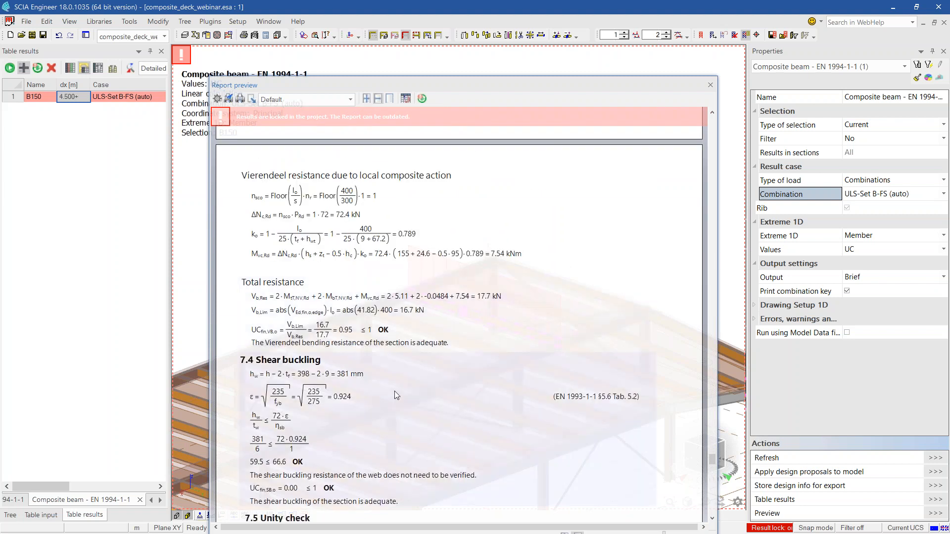
scroll(395, 393, "down", 1)
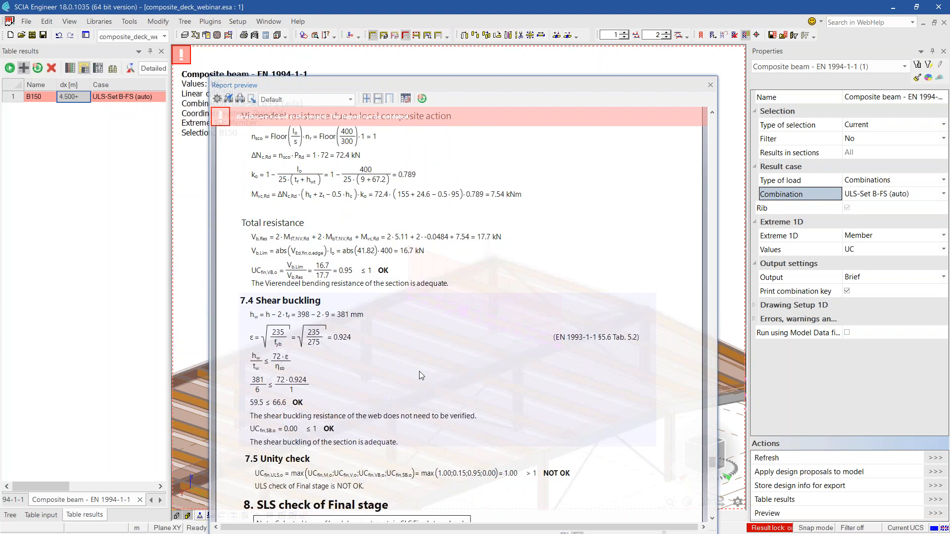
left_click(711, 85)
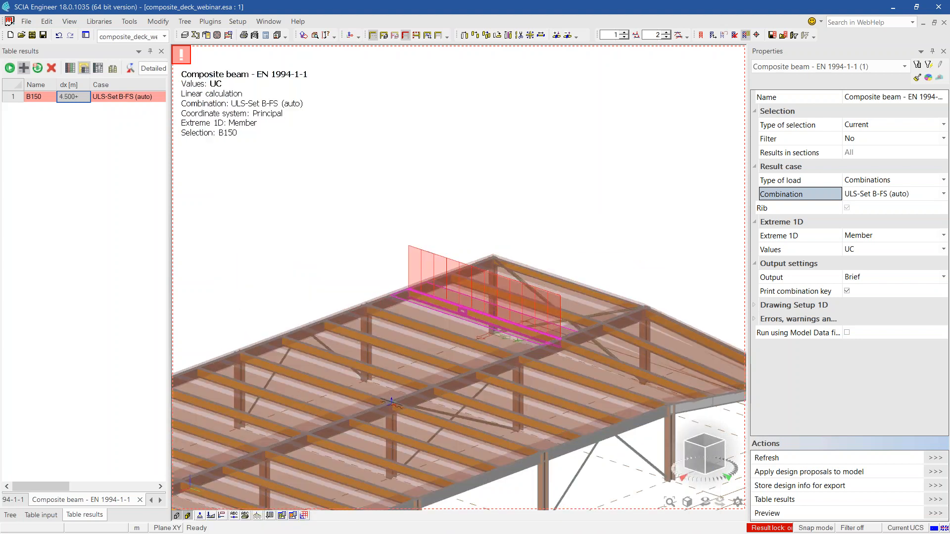
In B150's composite beam data, set the height of the rectangular web opening to 250 mm.
scroll(460, 307, "up", 3)
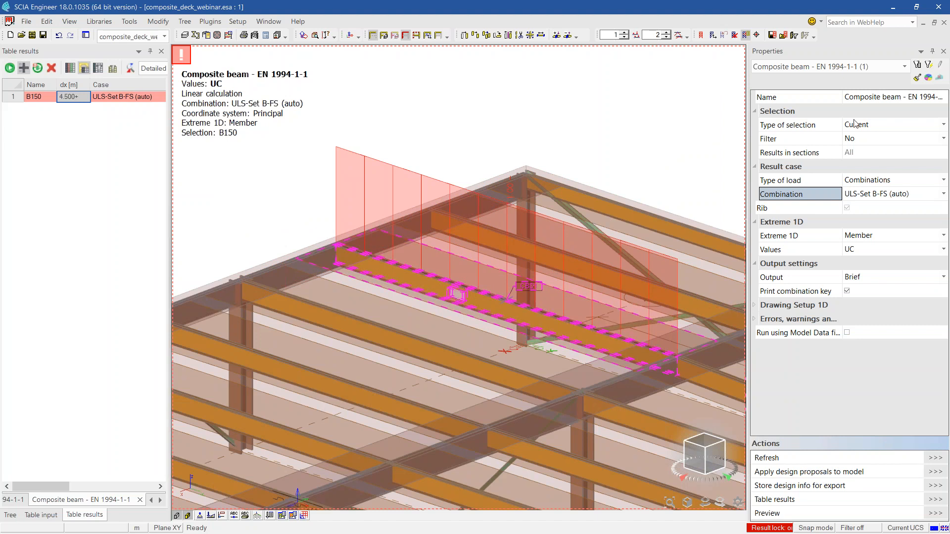
left_click(827, 68)
left_click(795, 89)
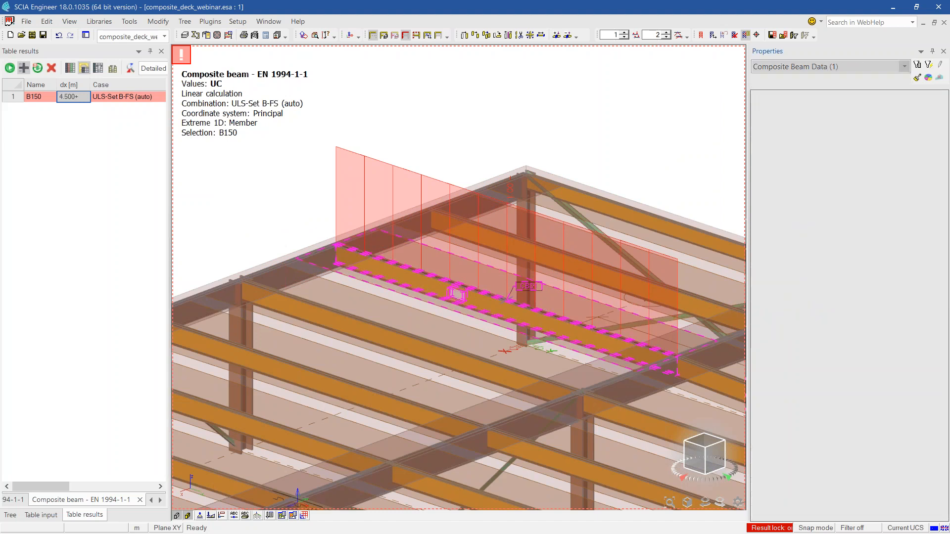
scroll(881, 310, "down", 4)
scroll(882, 310, "down", 3)
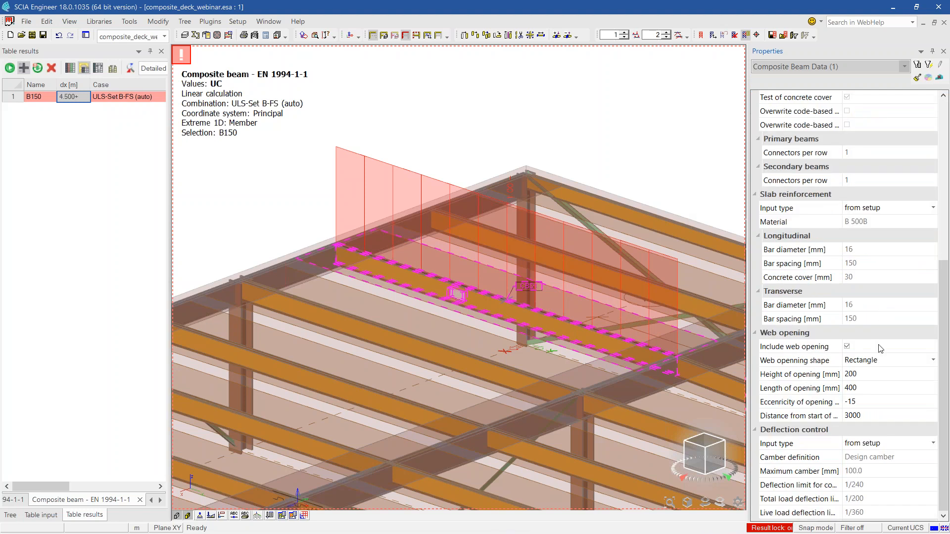
left_click(870, 374)
type("25")
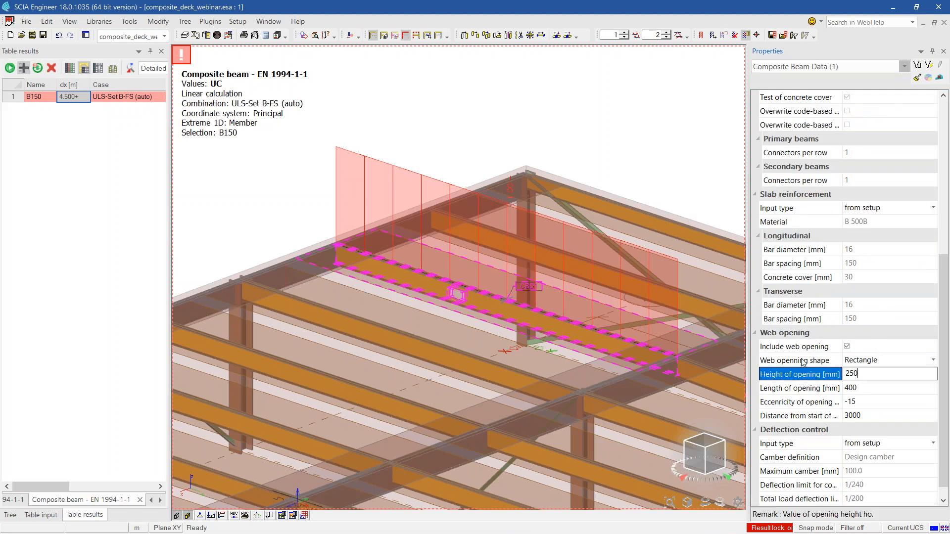
type("0")
left_click(802, 363)
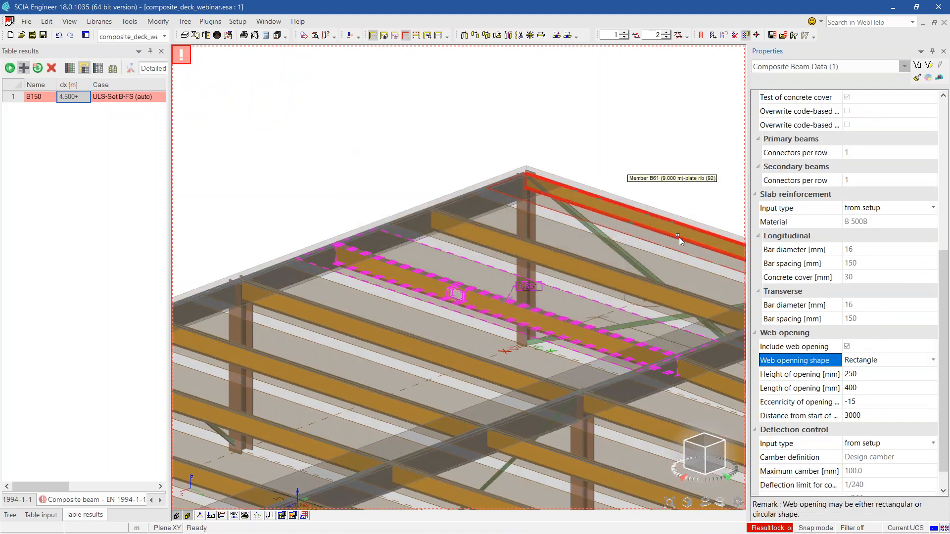
Return to the EN 1994-1-1 composite beam check and refresh its results for B150.
left_click(830, 69)
left_click(785, 81)
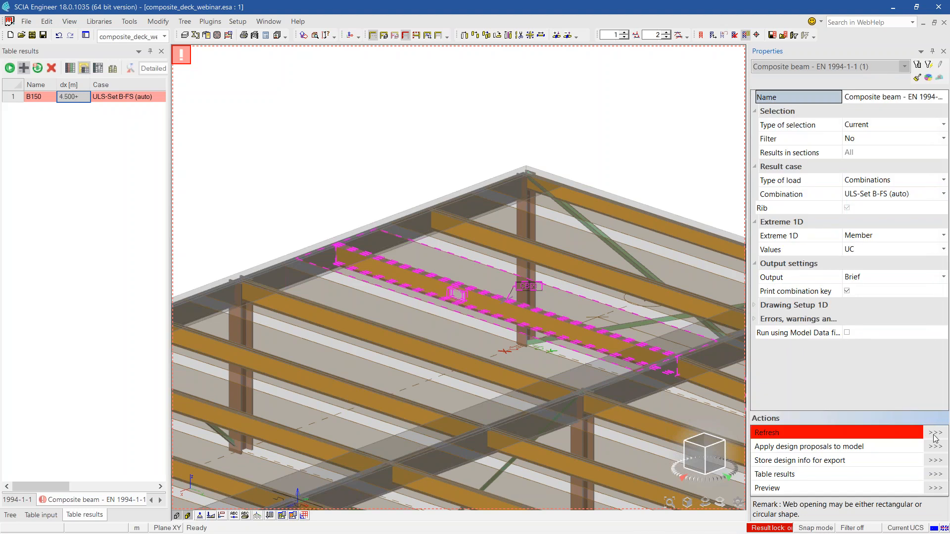
left_click(936, 434)
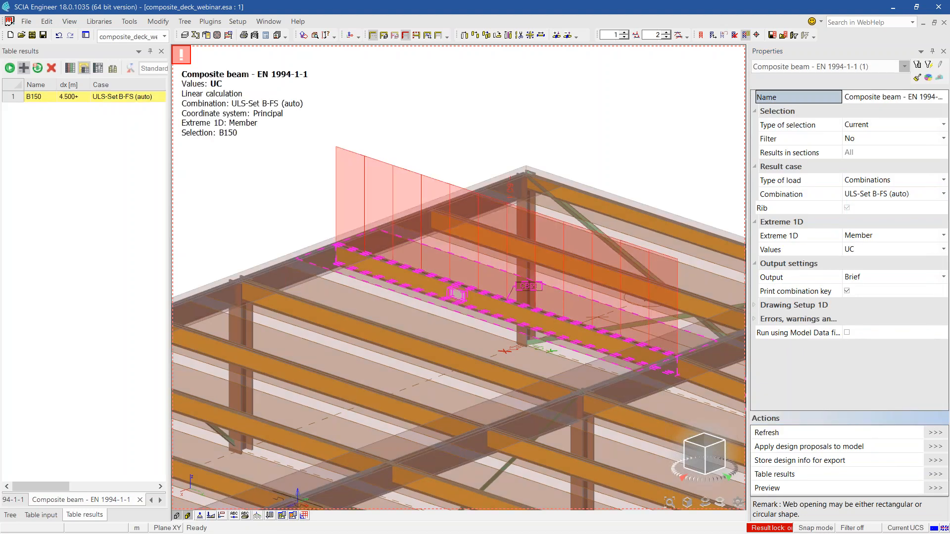
right_click_drag(455, 129, 511, 179, "ctrl")
right_click_drag(579, 120, 588, 131, "ctrl")
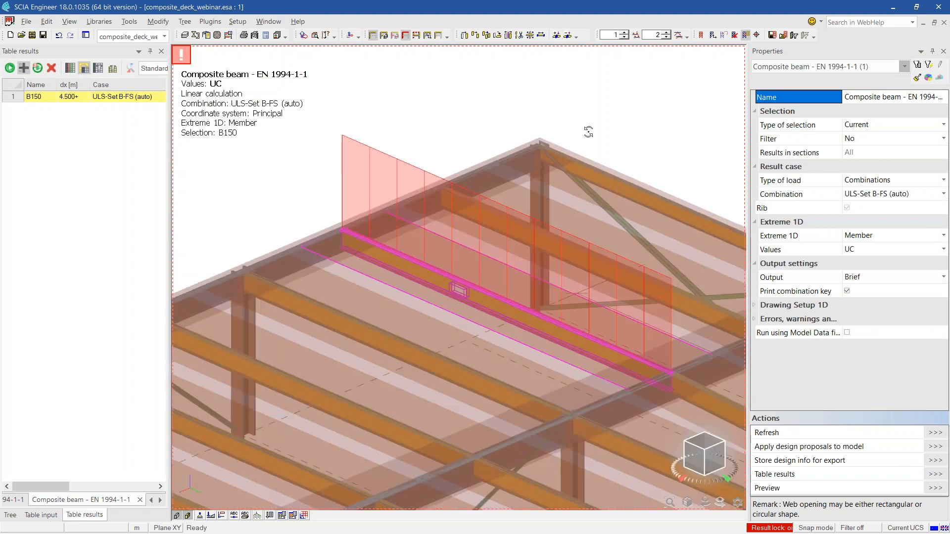
scroll(567, 144, "down", 8)
scroll(537, 286, "up", 4)
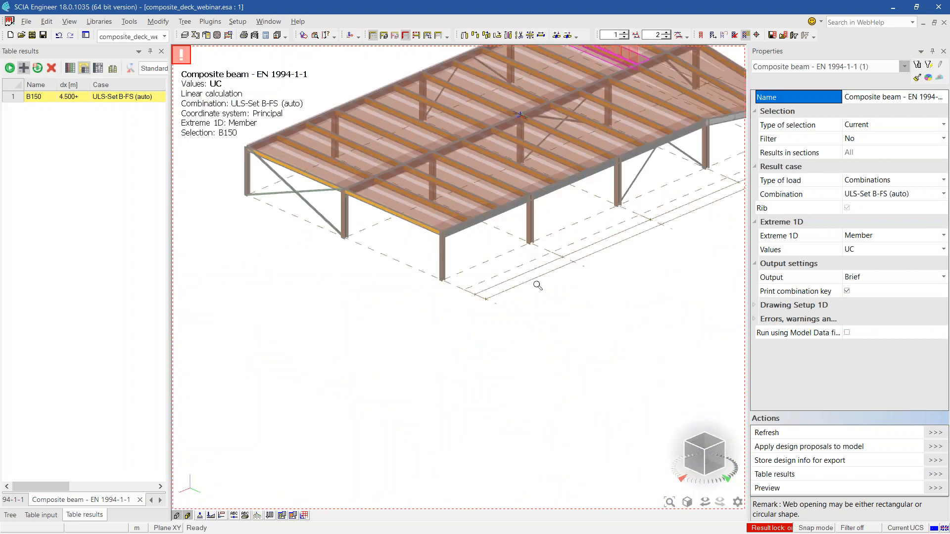
right_click_drag(442, 366, 480, 368, "ctrl")
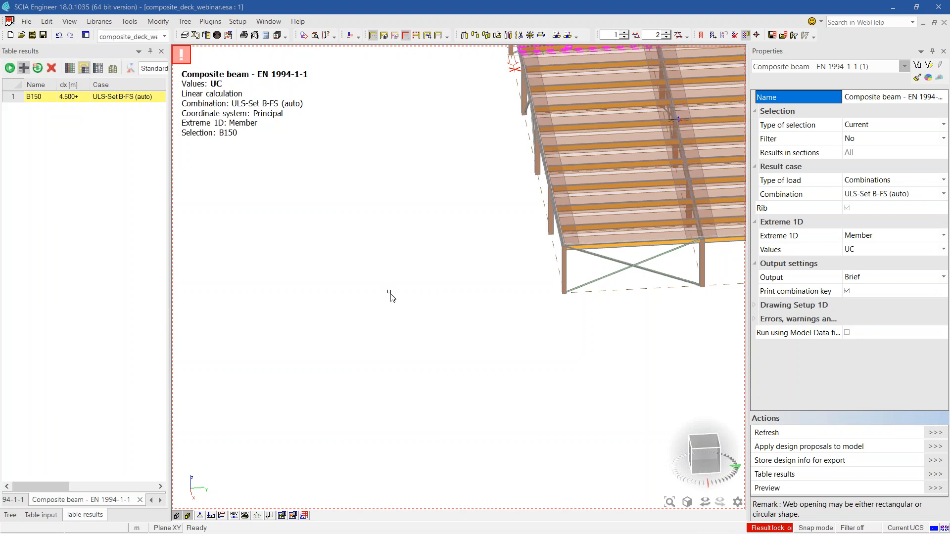
middle_click_drag(580, 293, 361, 451)
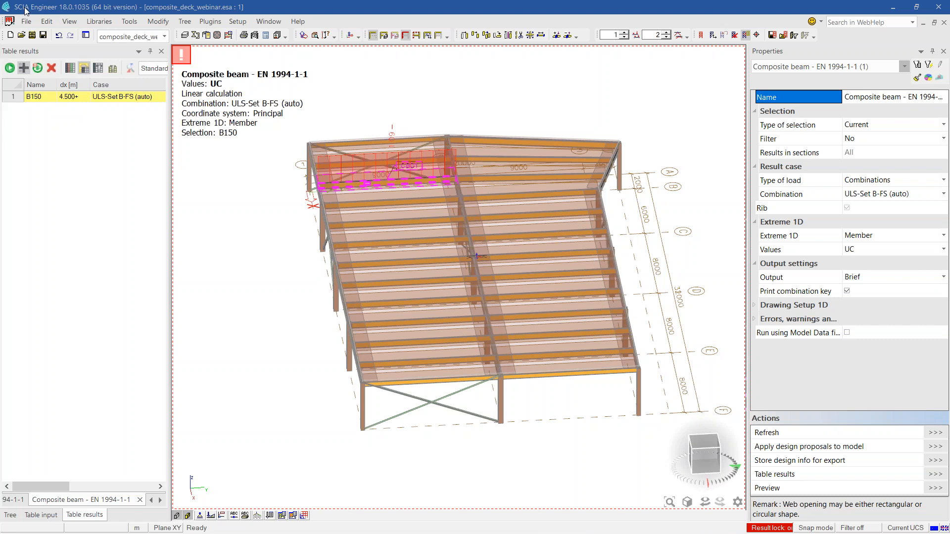
Open the composite beam data CBD1 on B150, review its reinforcement and web opening settings, and close it without changes.
scroll(382, 156, "up", 3)
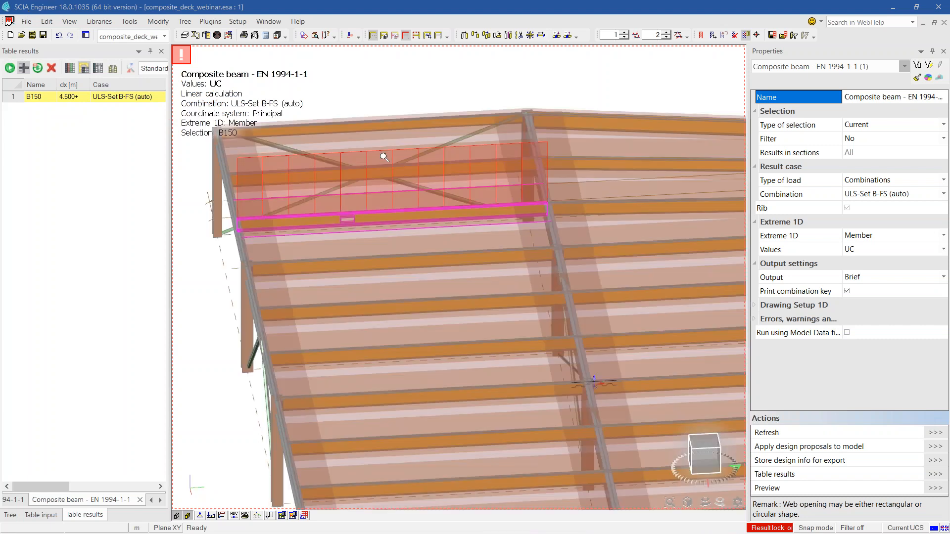
middle_click_drag(435, 276, 436, 313)
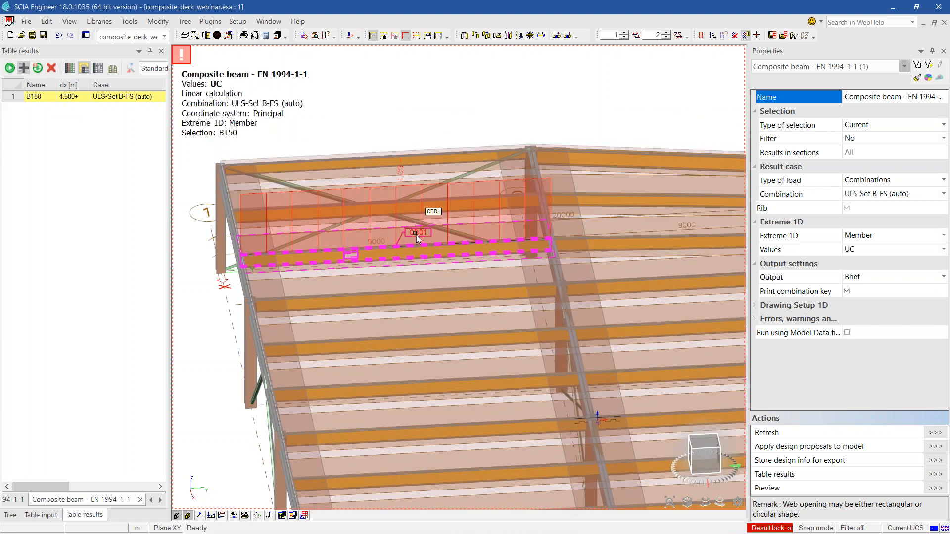
double_click(416, 236)
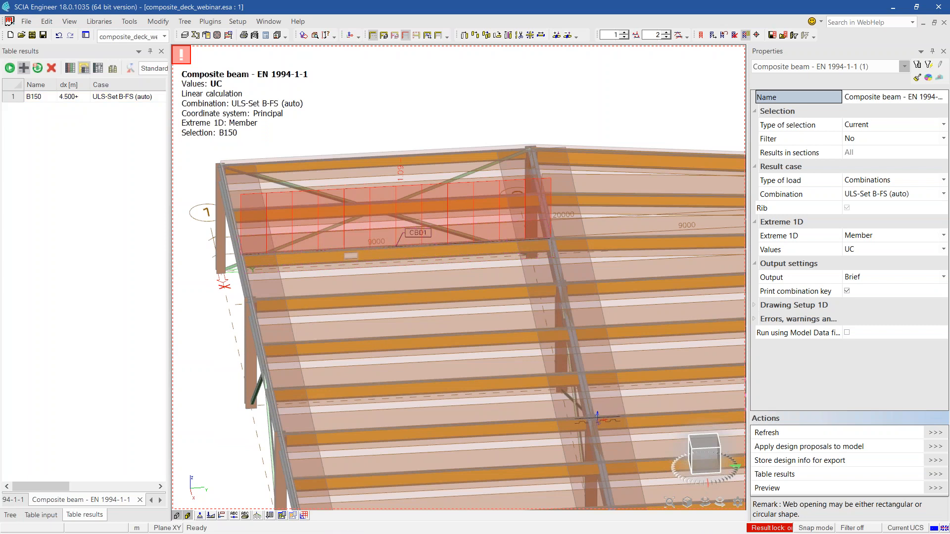
scroll(469, 301, "down", 8)
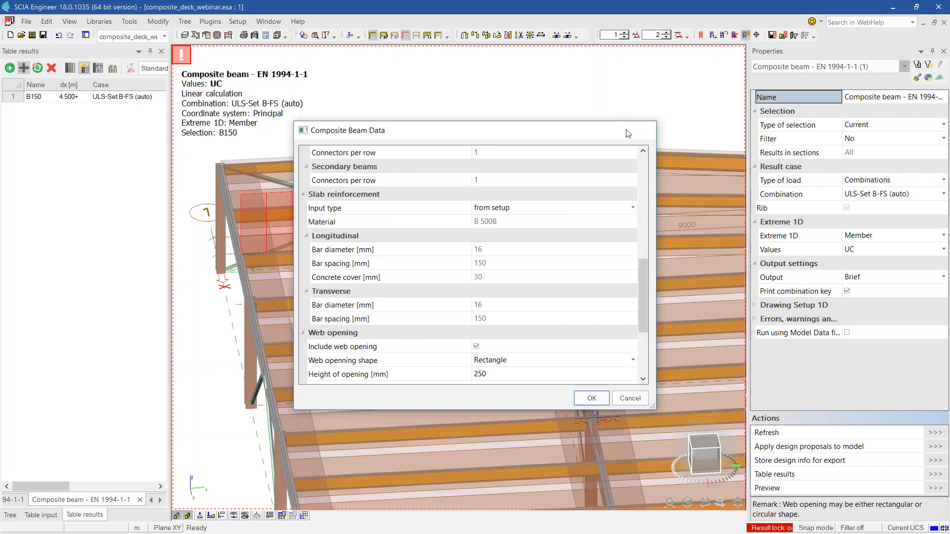
left_click(645, 130)
Set the type of connection of edge beam B61 to Without composite action.
middle_click_drag(435, 167, 408, 257)
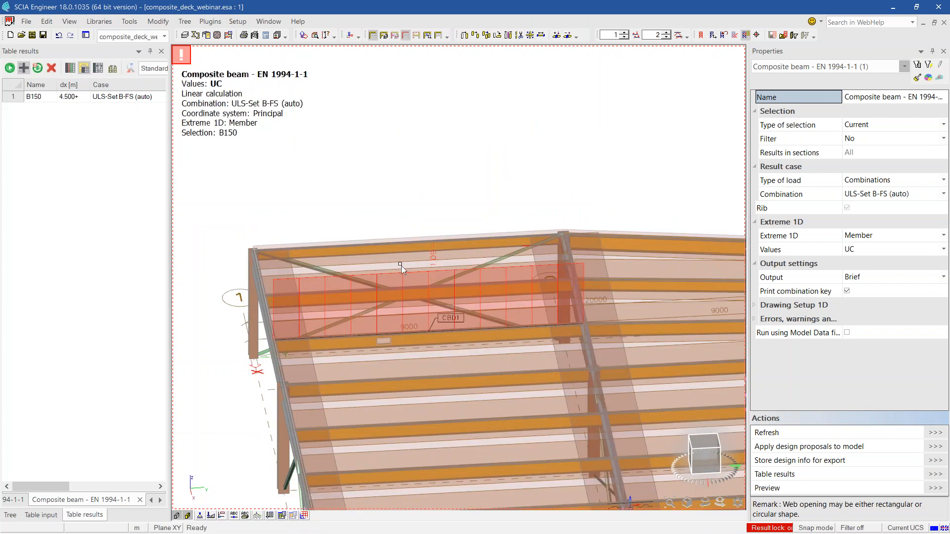
left_click(400, 263)
left_click(806, 68)
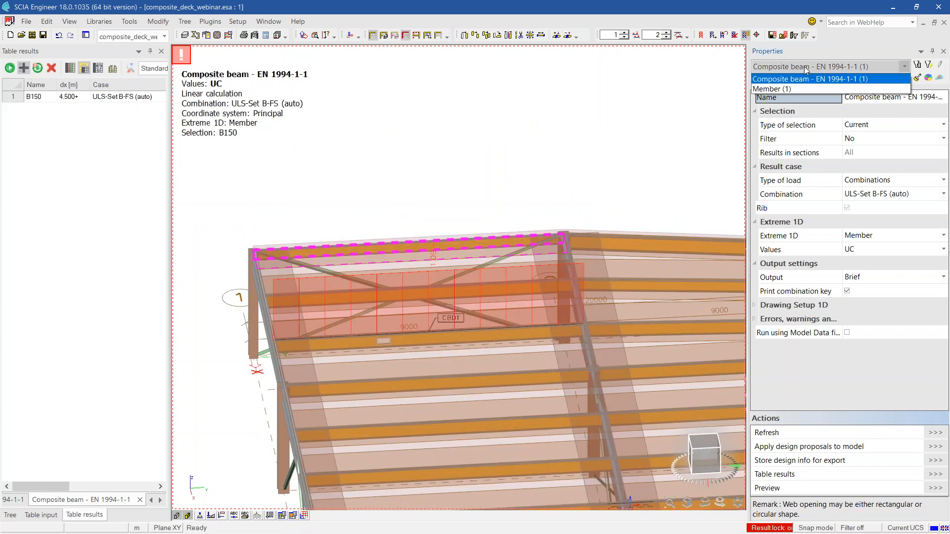
left_click(782, 78)
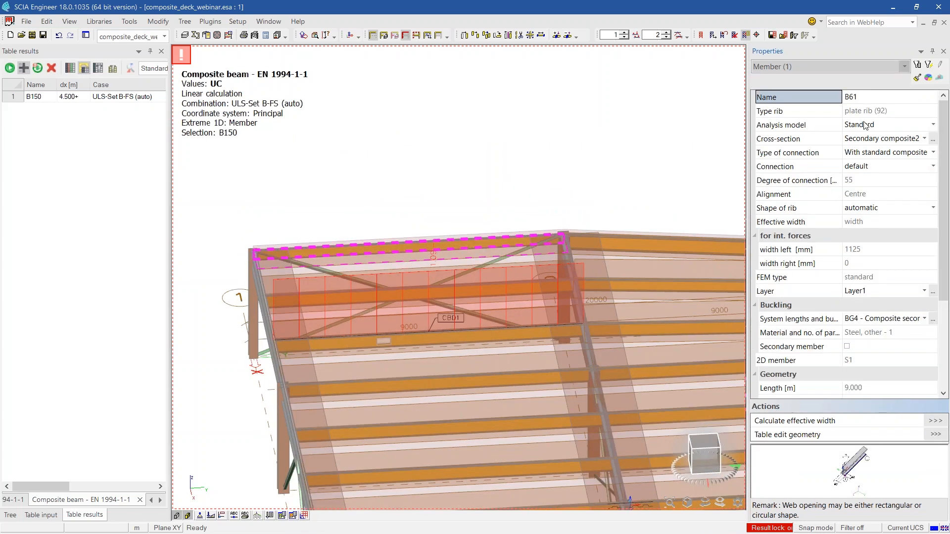
left_click(872, 155)
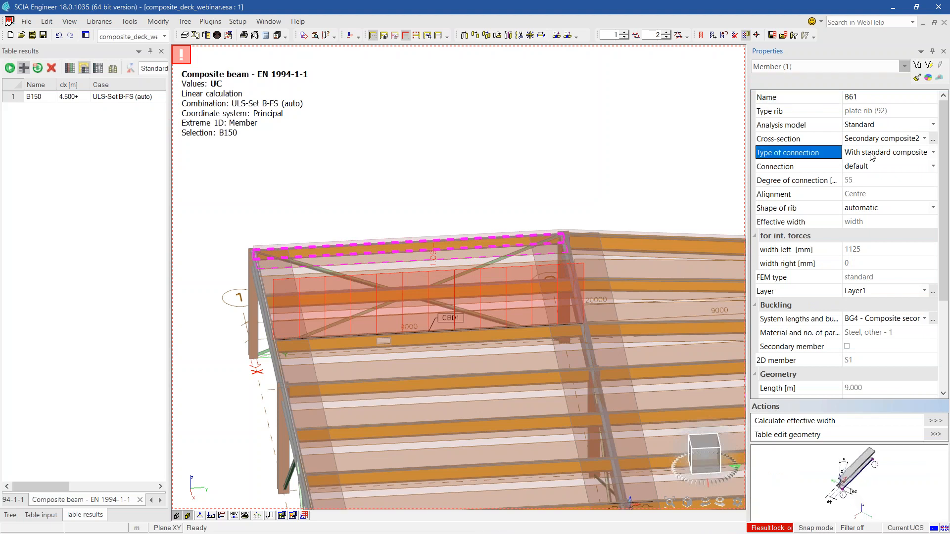
left_click(871, 156)
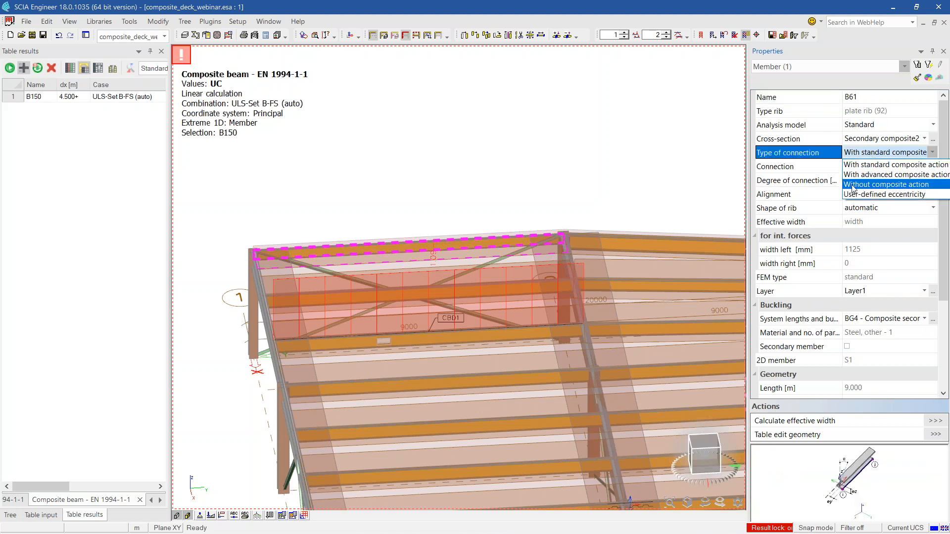
left_click(882, 185)
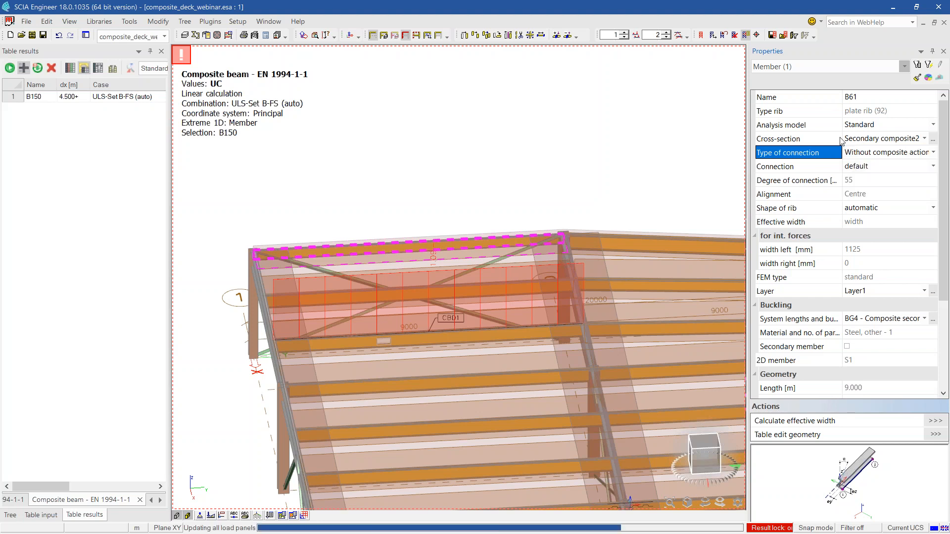
Return to the composite beam check and refresh its results for beam B61.
left_click(811, 66)
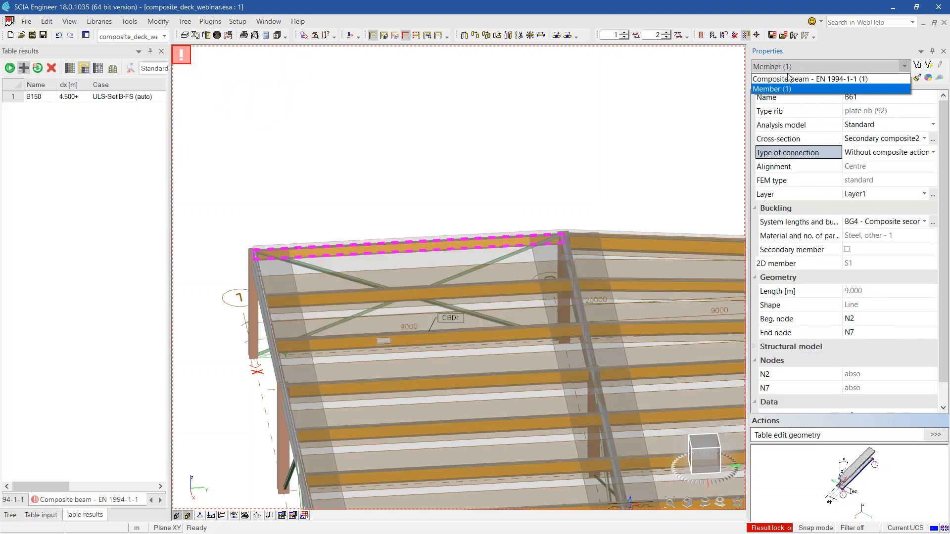
left_click(792, 77)
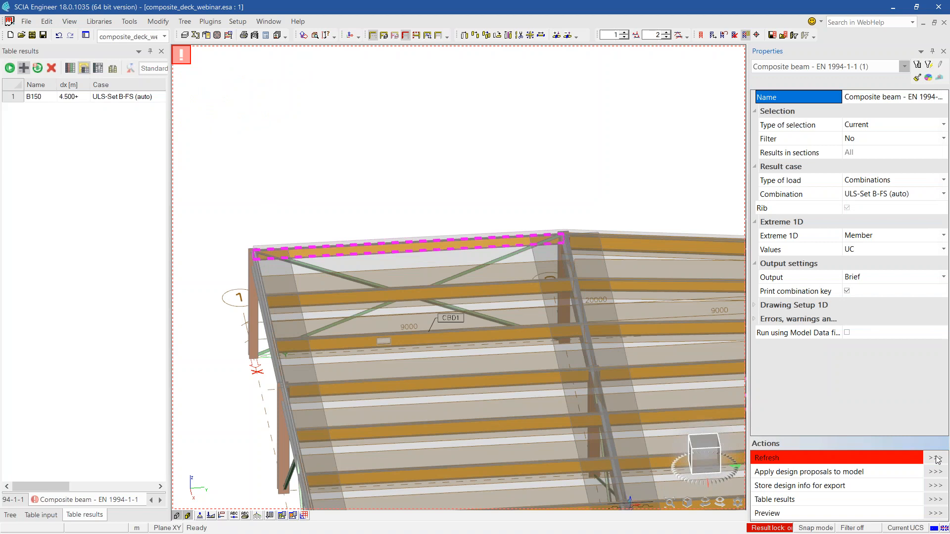
left_click(932, 458)
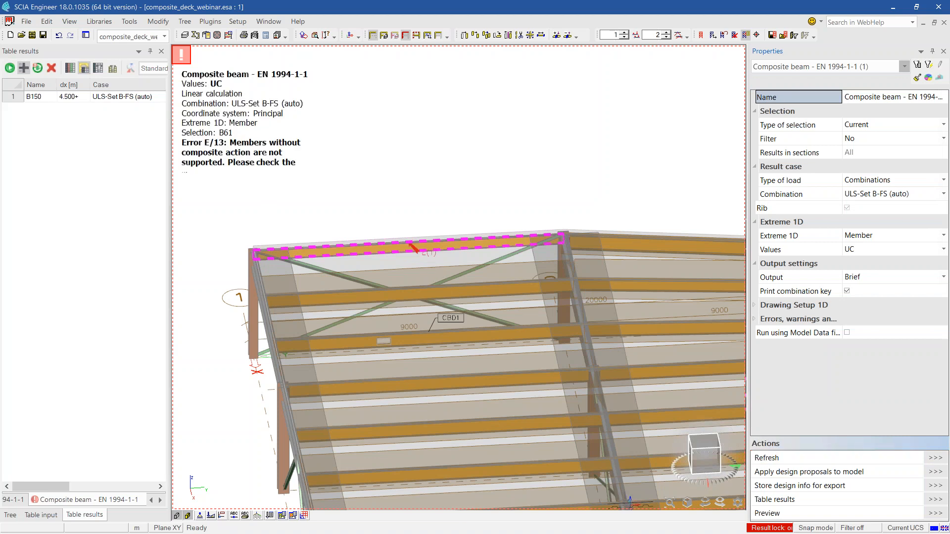
Leave the composite beam check for the main project commands, turn on the hinge symbols, and view the whole deck obliquely.
mouse_move(432, 258)
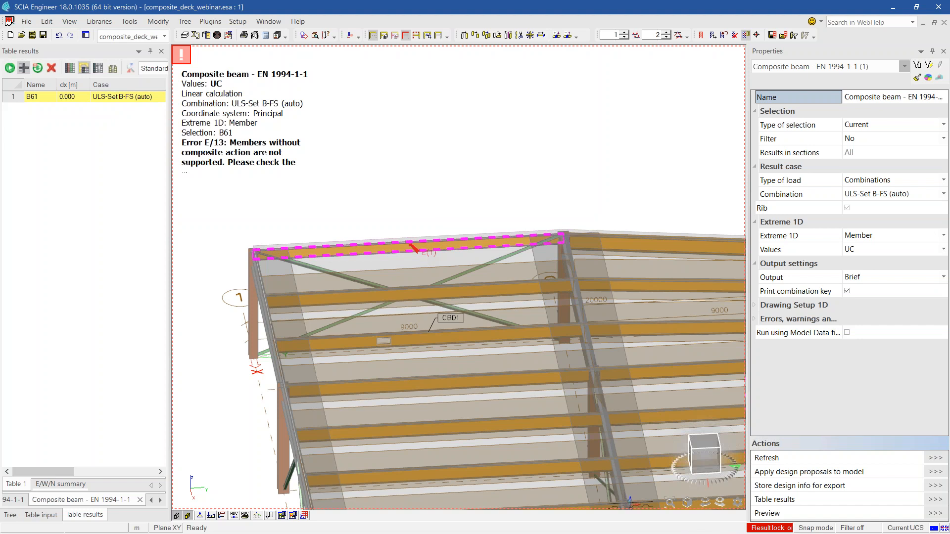
left_click(10, 514)
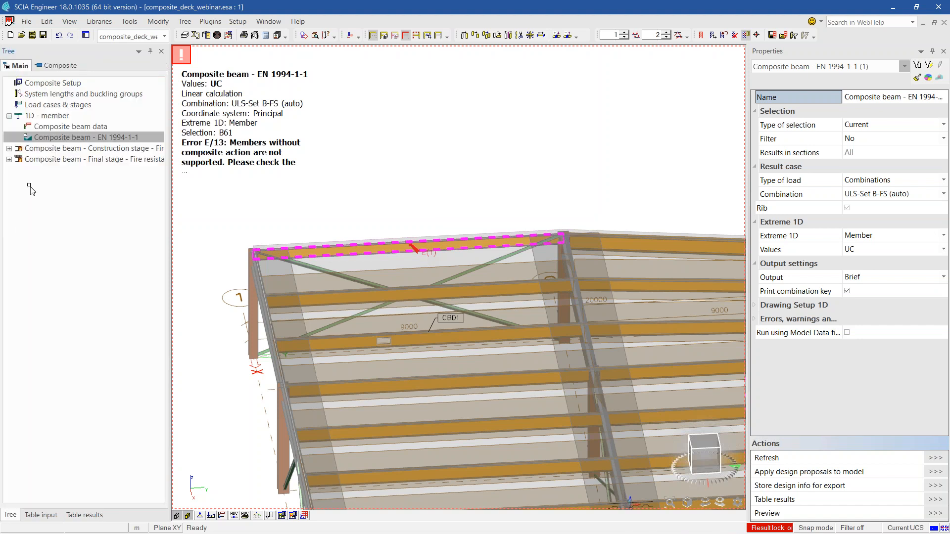
left_click(17, 66)
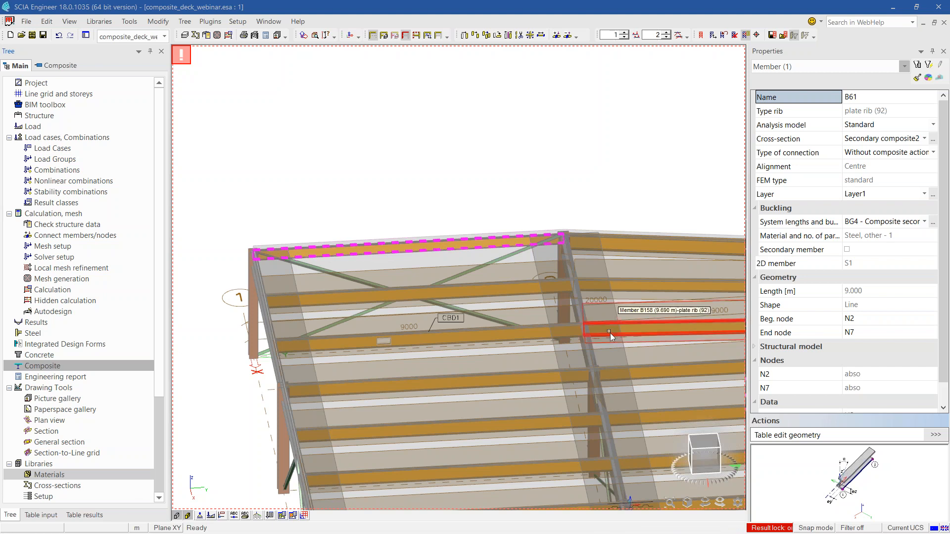
left_click(222, 516)
scroll(341, 168, "down", 3)
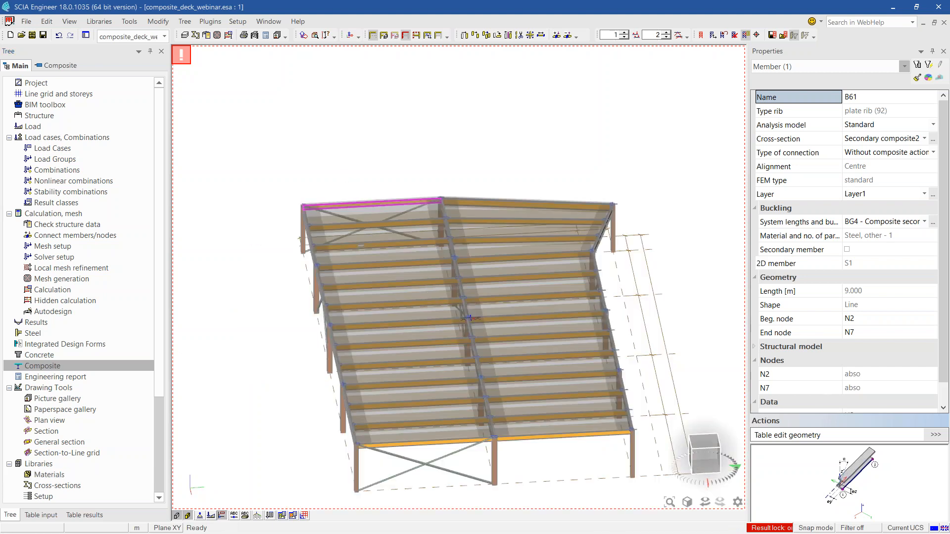
middle_click_drag(422, 297, 418, 261)
scroll(358, 438, "up", 3)
scroll(459, 277, "down", 3)
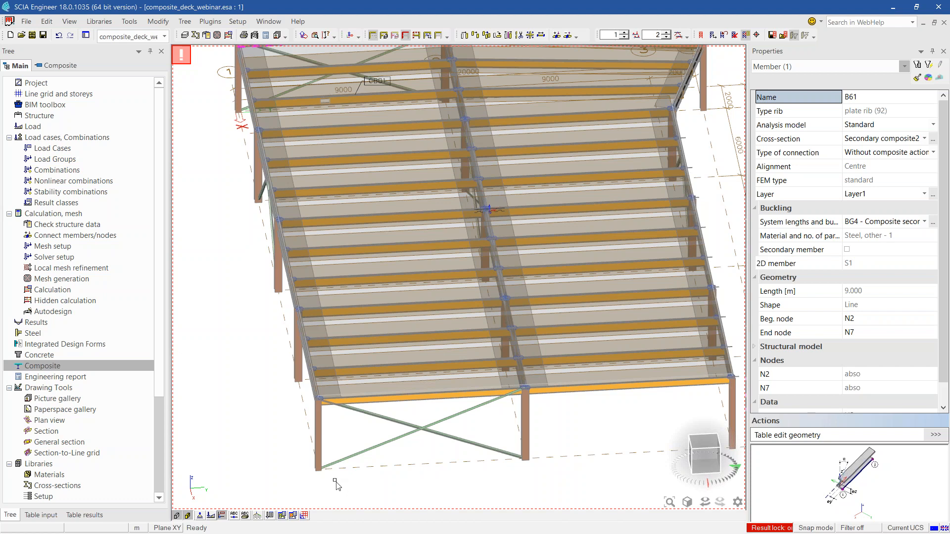
scroll(426, 475, "down", 2)
right_click_drag(585, 462, 559, 439, "ctrl")
middle_click_drag(593, 389, 696, 401)
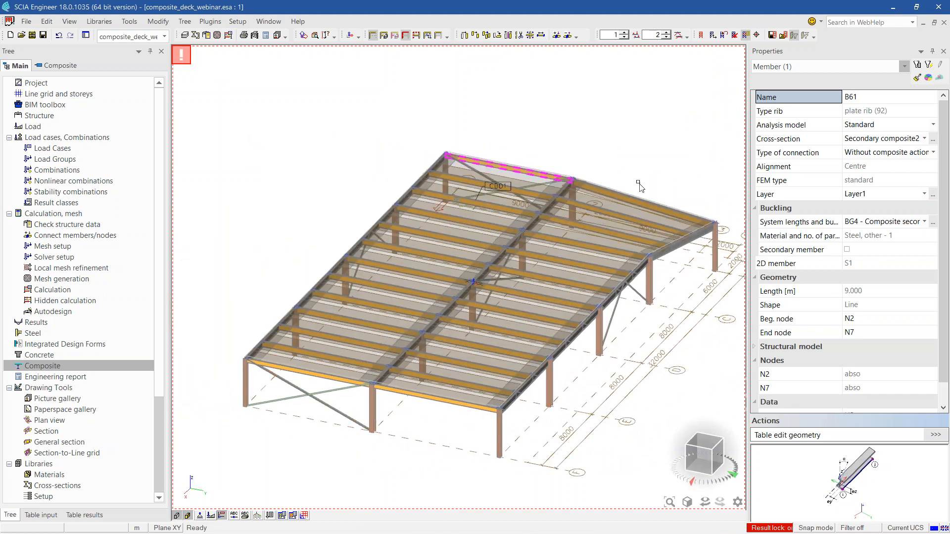
Show all storeys of the building, select objects at the front corner, then restore the single-floor display and clear the selection.
left_click(374, 34)
left_click_drag(257, 393, 229, 342)
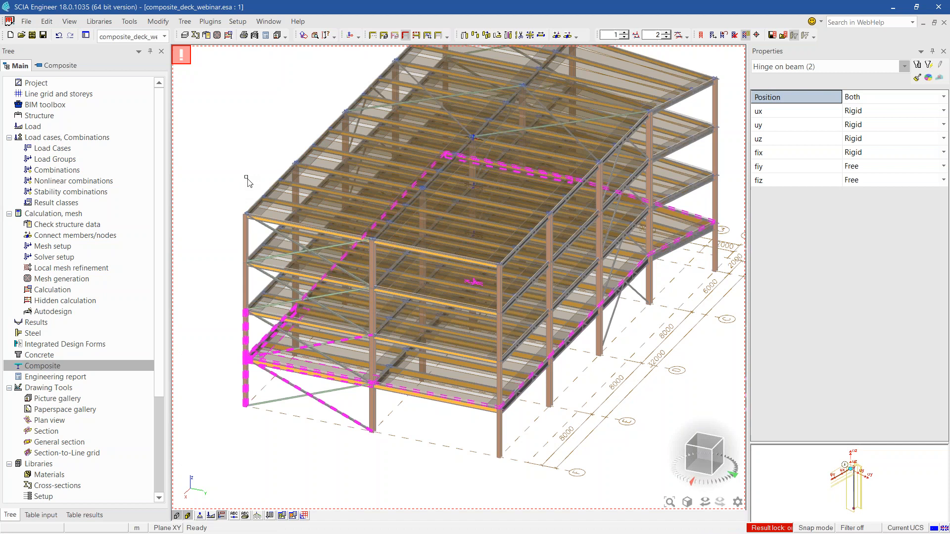
left_click(372, 36)
key("Escape")
Select hinge H34 at the front corner, extend the selection to all displayed beam hinges with Position Both, and delete them.
scroll(271, 472, "up", 5)
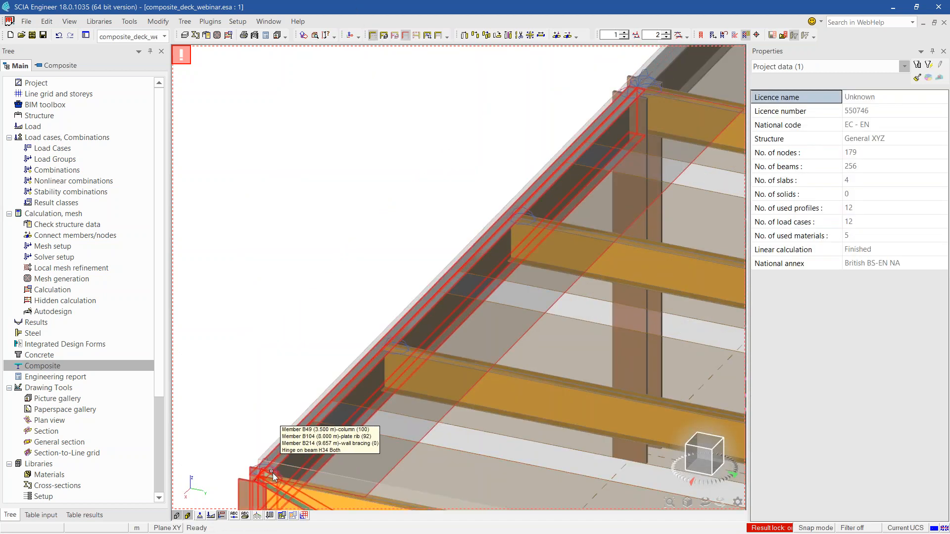
left_click(274, 470)
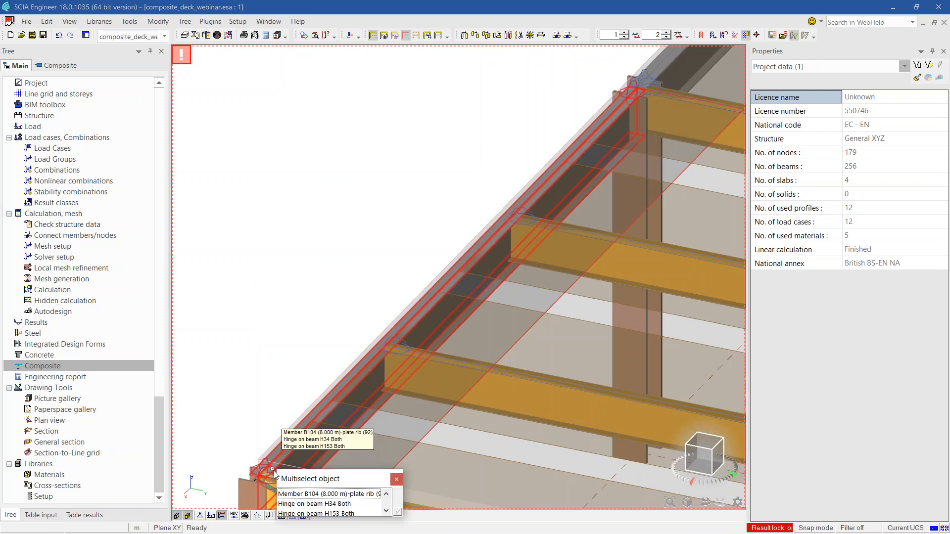
left_click(297, 504)
left_click(297, 506)
scroll(272, 247, "down", 4)
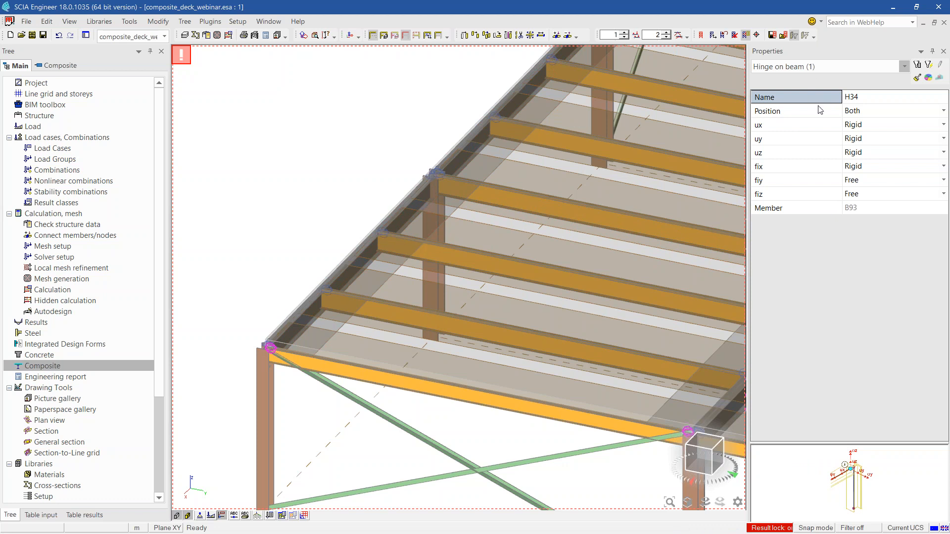
left_click(765, 111)
left_click(928, 64)
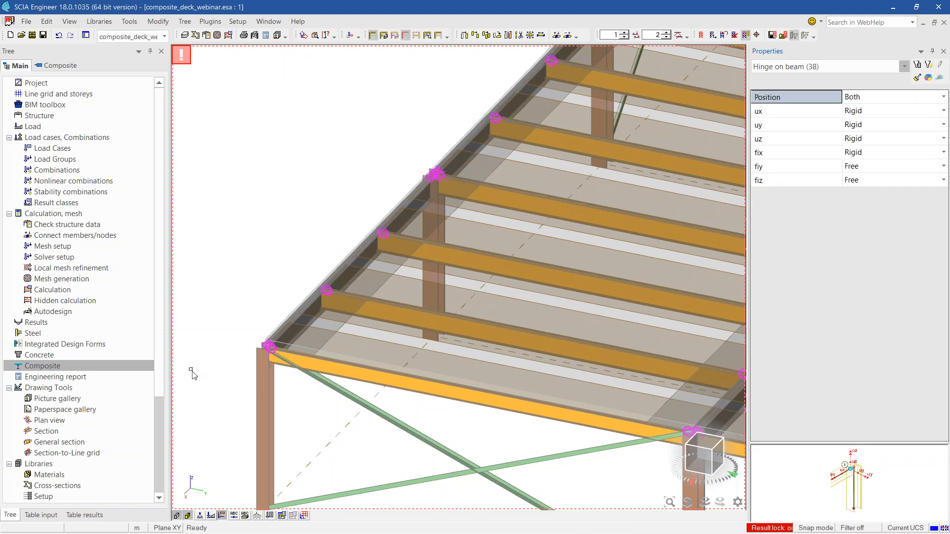
scroll(433, 381, "down", 5)
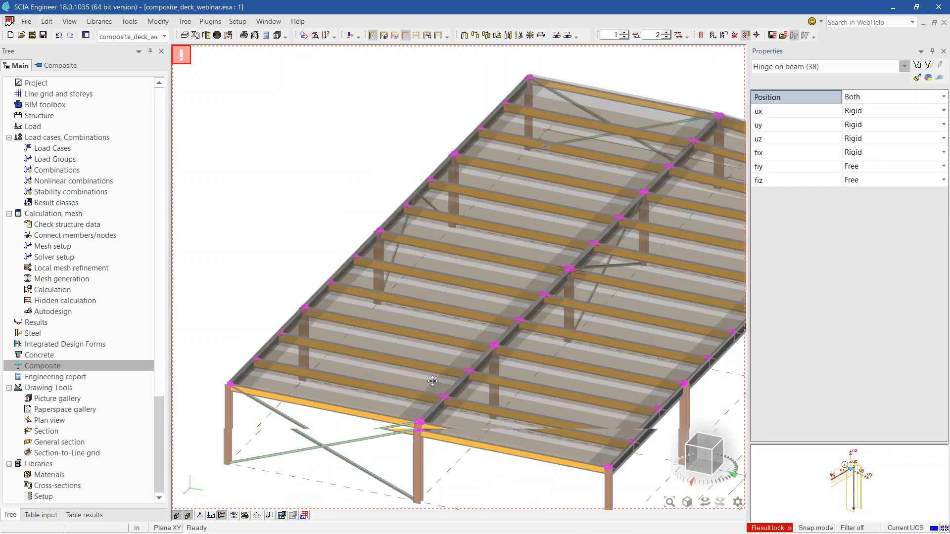
middle_click_drag(433, 381, 427, 406)
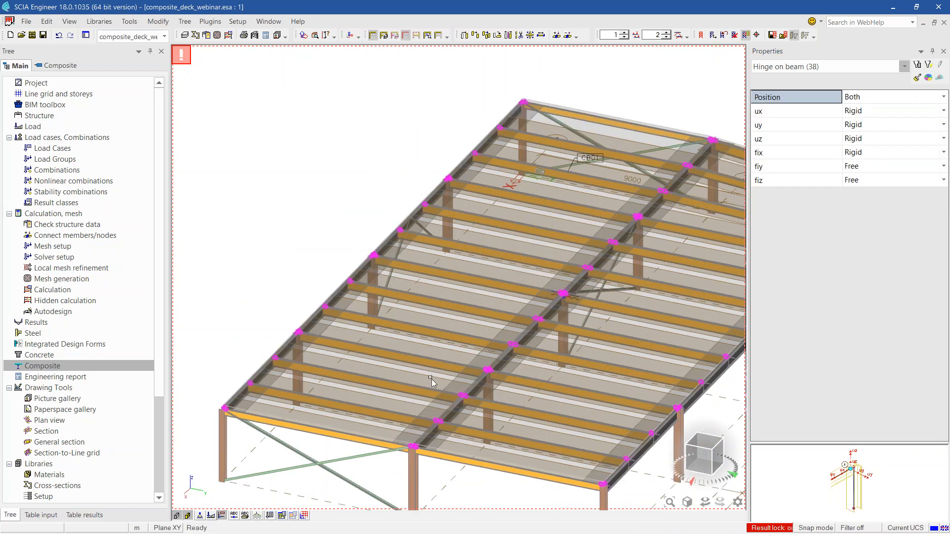
key("Delete")
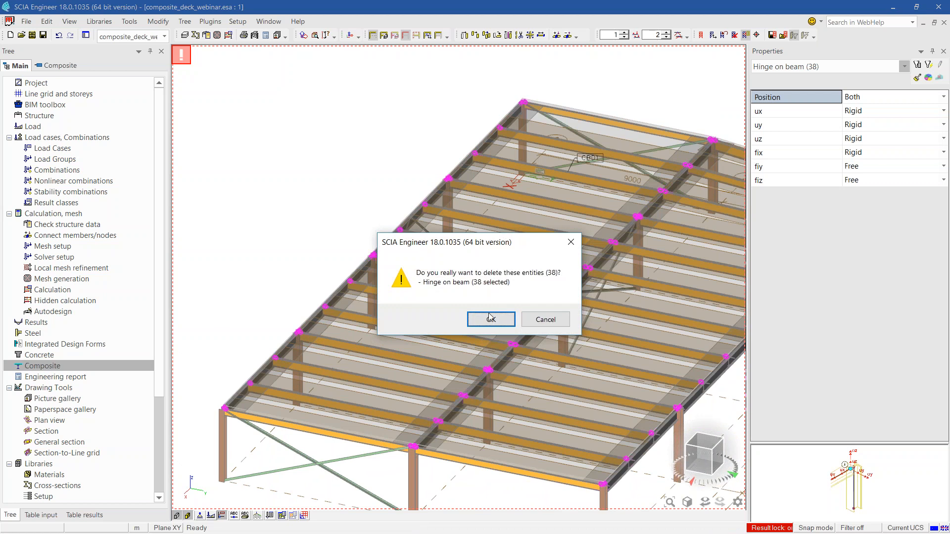
key("Return")
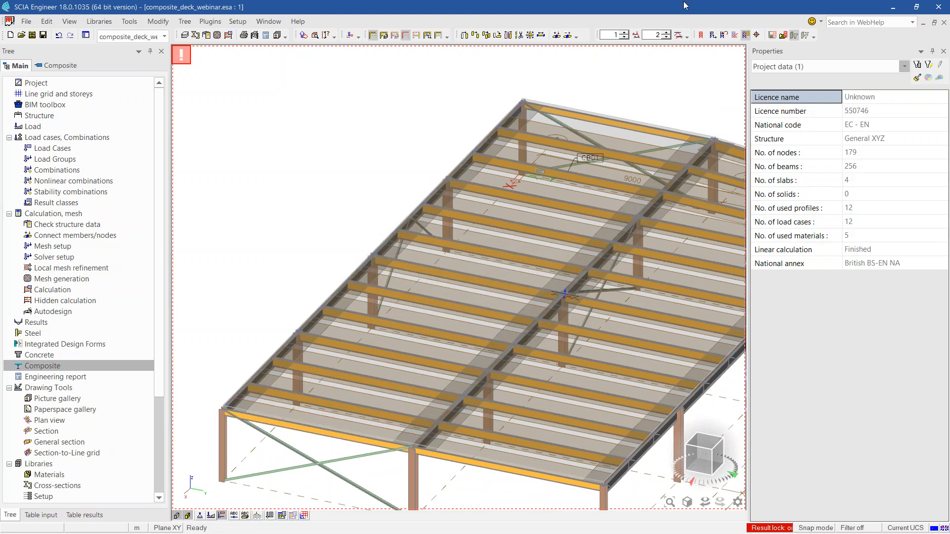
left_click(343, 421)
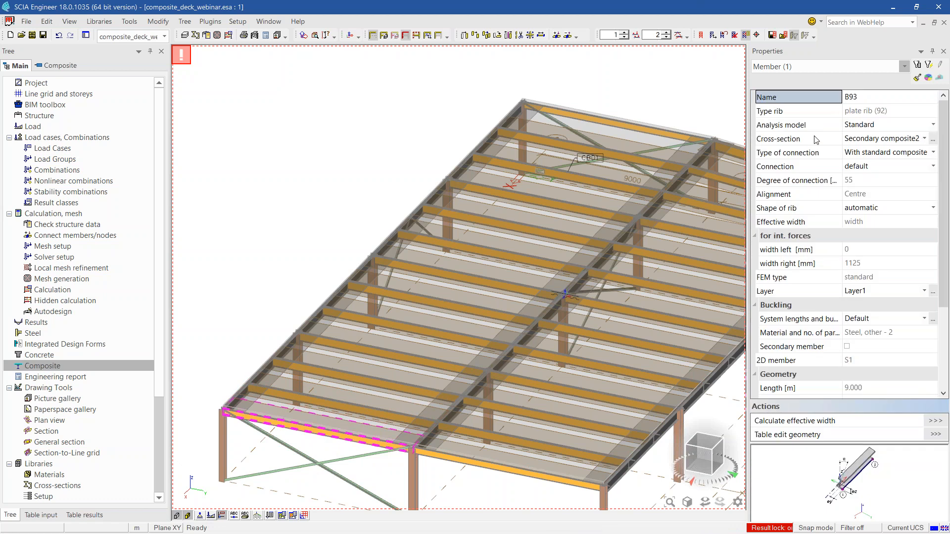
left_click(814, 168)
left_click(928, 65)
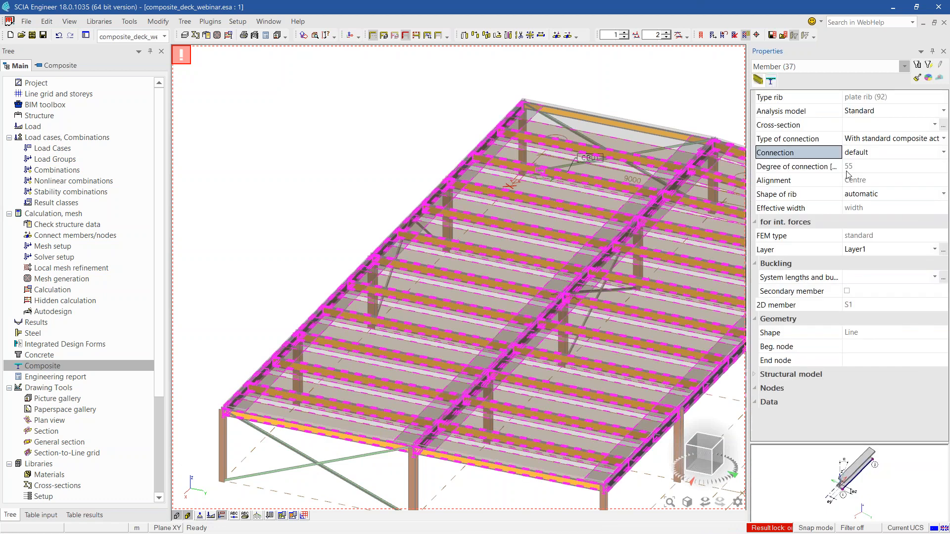
left_click(643, 131)
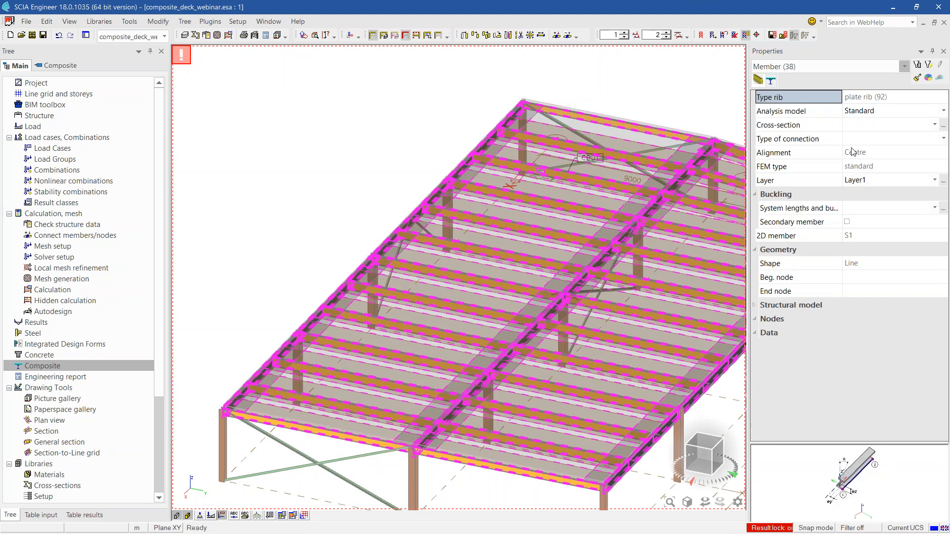
key("Escape")
Starting from beam B149, select all deck beams whose connection is default and set their Connection to full.
left_click(635, 144)
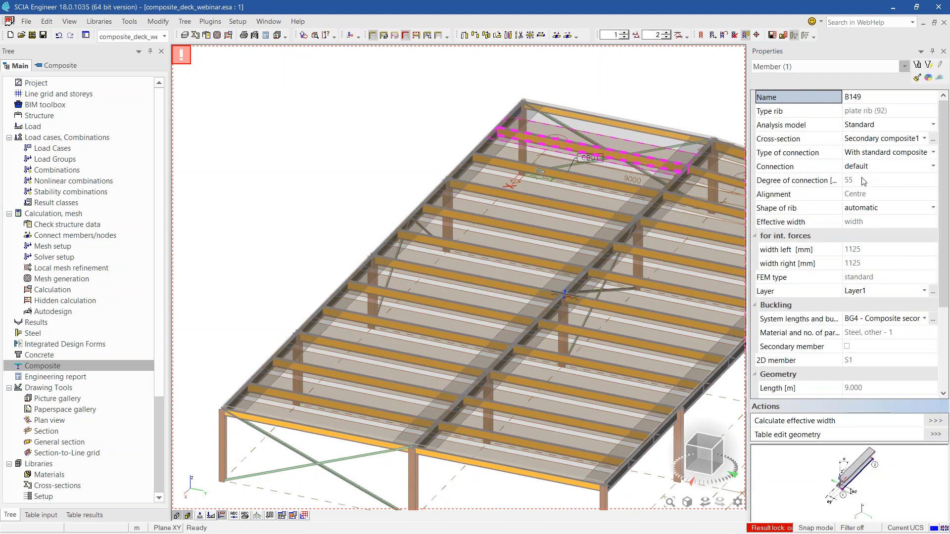
left_click(927, 65)
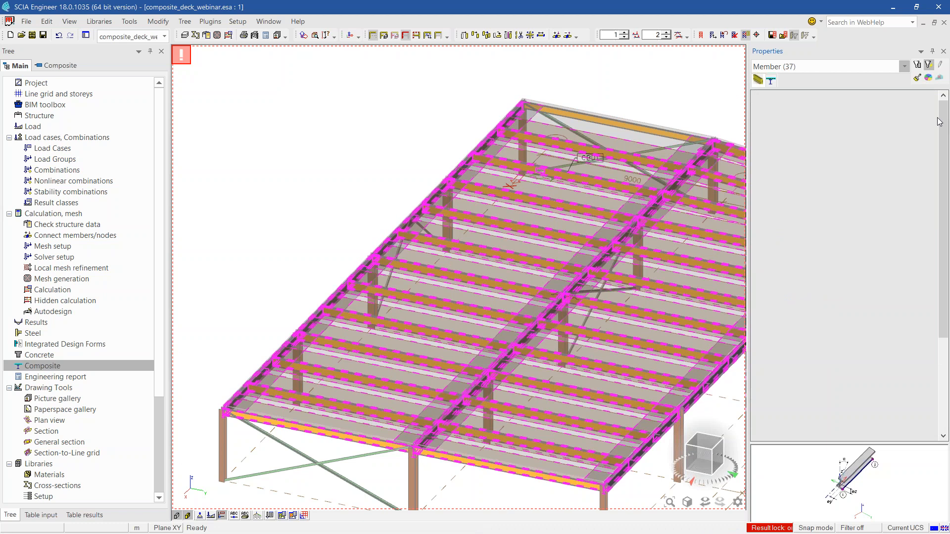
left_click(879, 152)
left_click(879, 151)
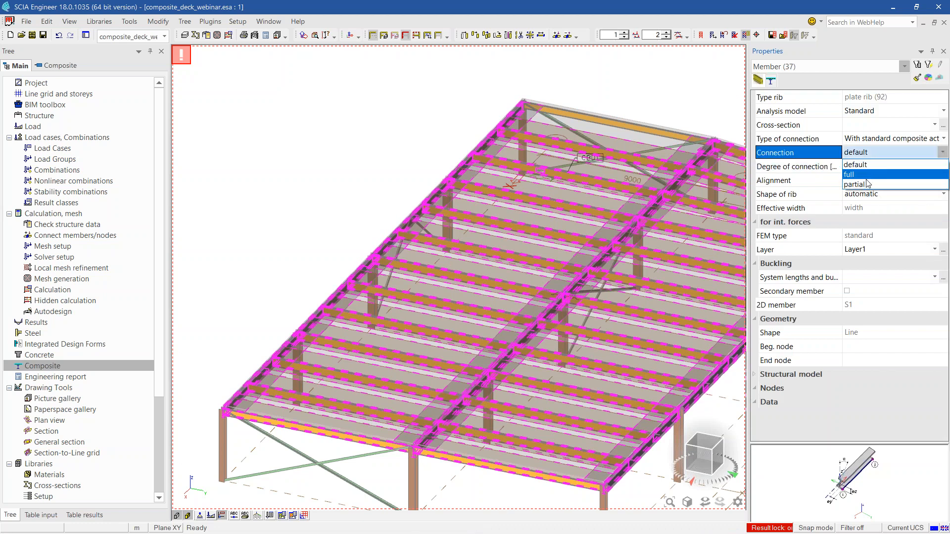
left_click(849, 174)
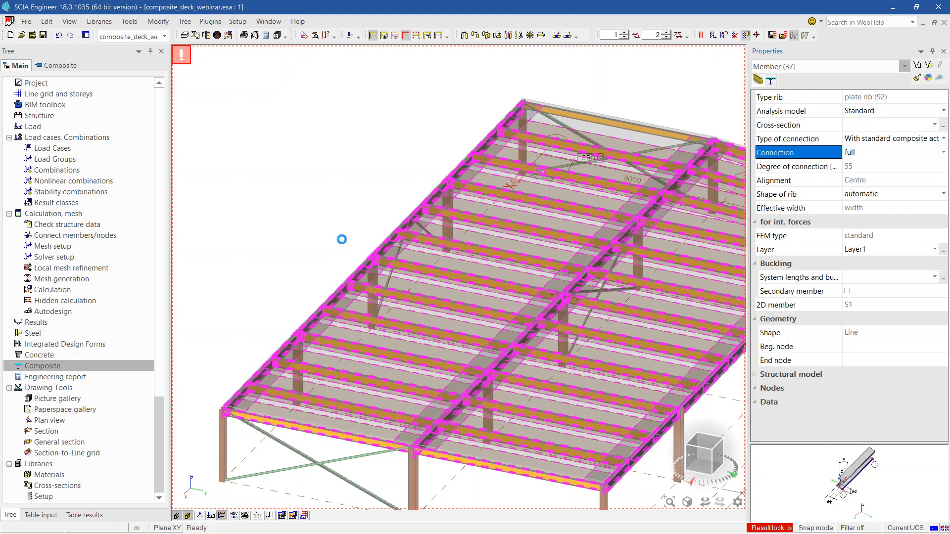
Recalculate the model with the changed hinges and connections.
scroll(318, 290, "down", 6)
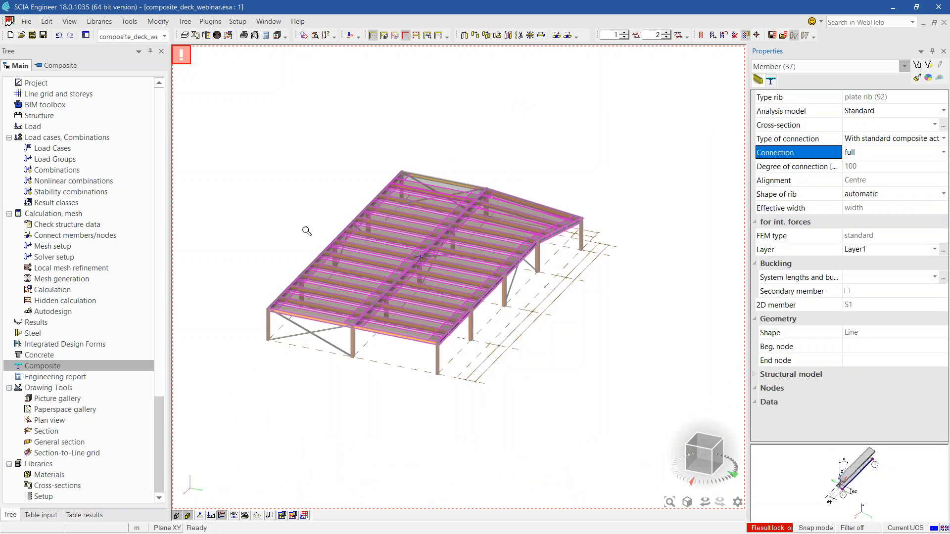
scroll(309, 216, "up", 4)
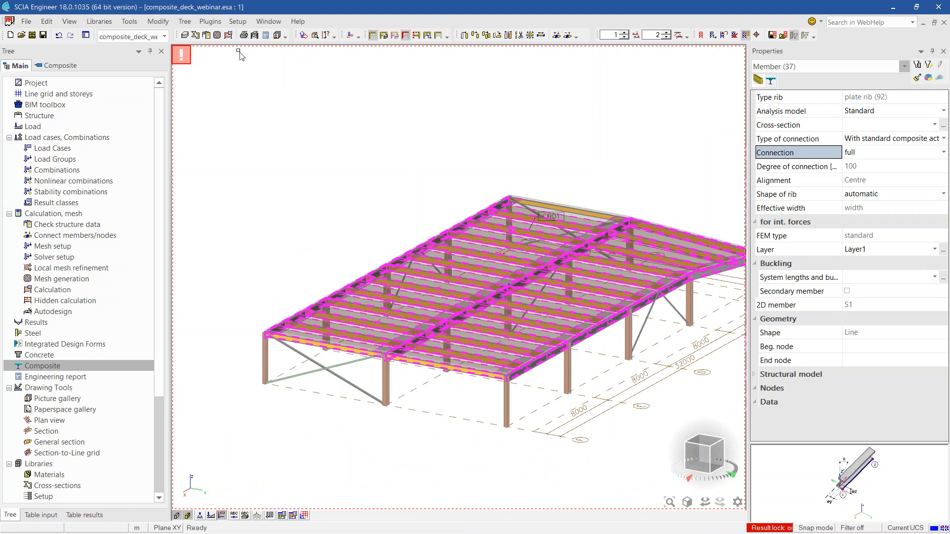
left_click(228, 35)
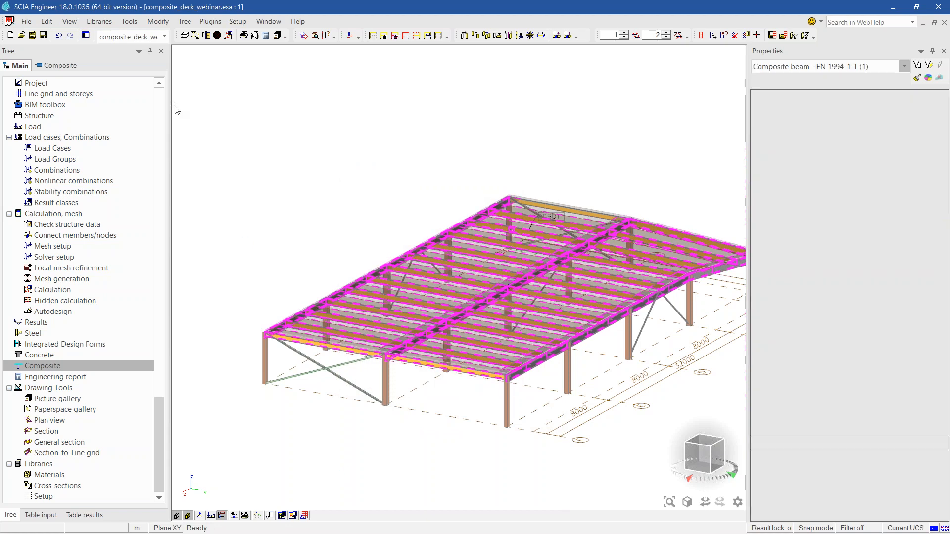
left_click(564, 350)
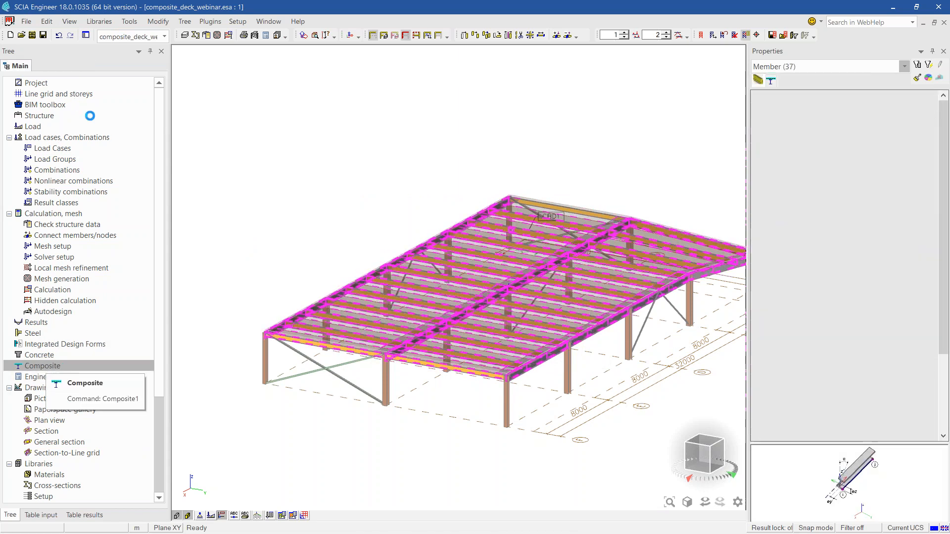
Open the EN 1994-1-1 composite beam check, set Type of load to Classes with class Composite design, and refresh the results.
left_click(75, 137)
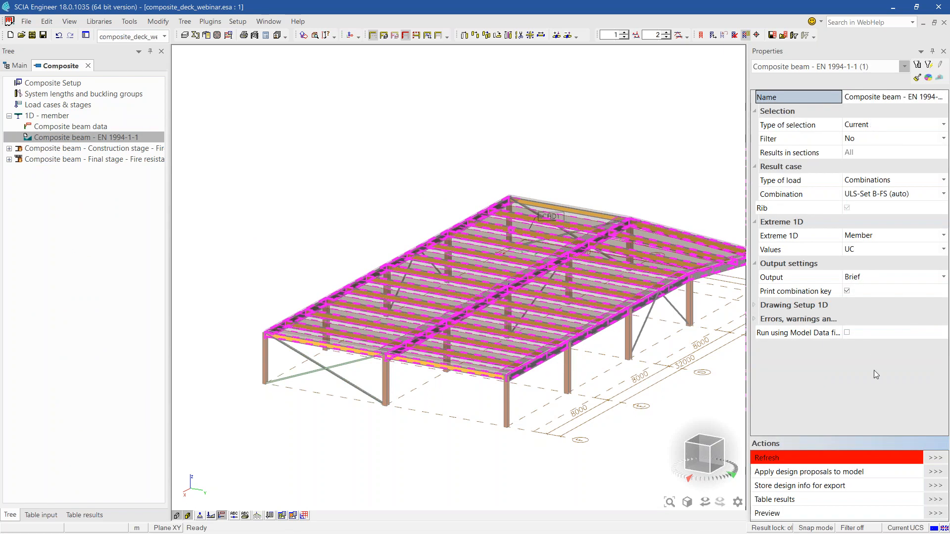
left_click(871, 180)
left_click(871, 180)
left_click(866, 201)
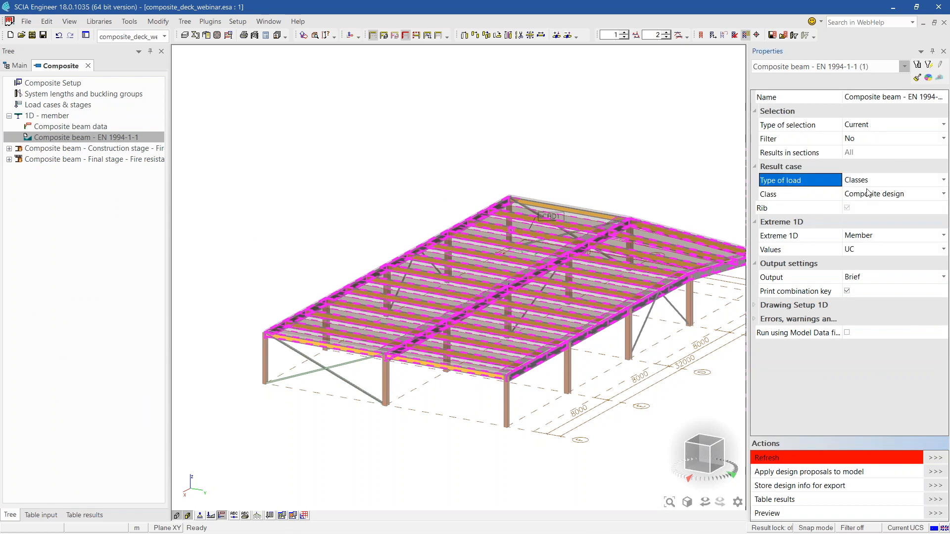
left_click(932, 458)
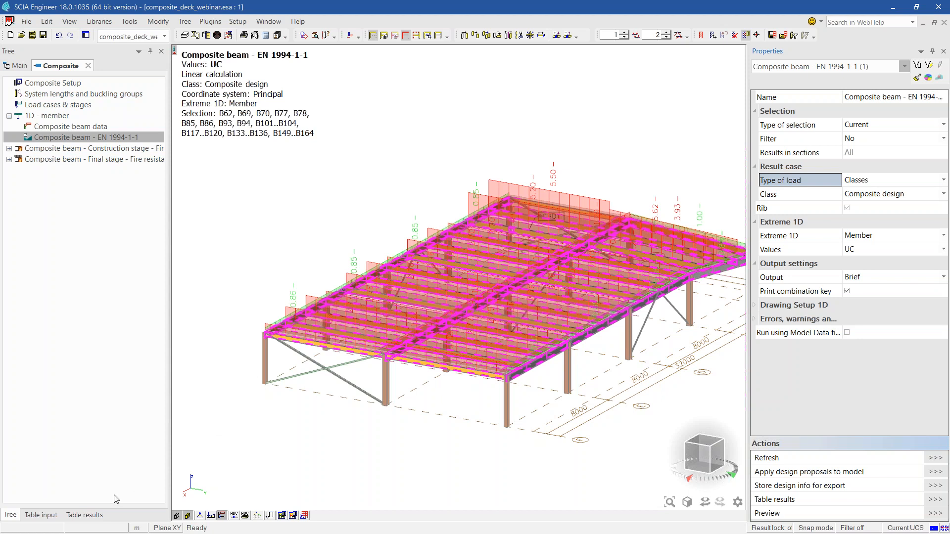
Open the table of results for the composite beam check and widen it until all its columns can be read.
left_click(83, 516)
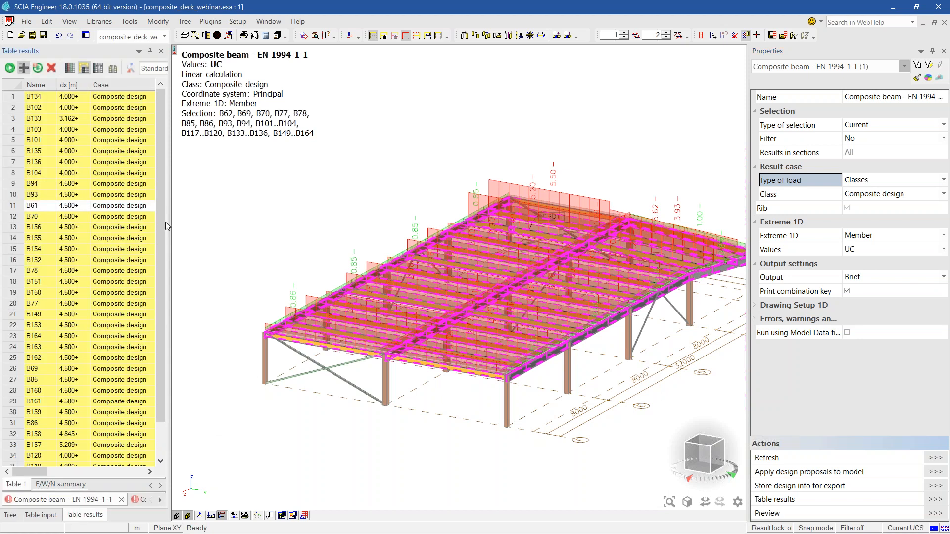
left_click_drag(169, 191, 428, 222)
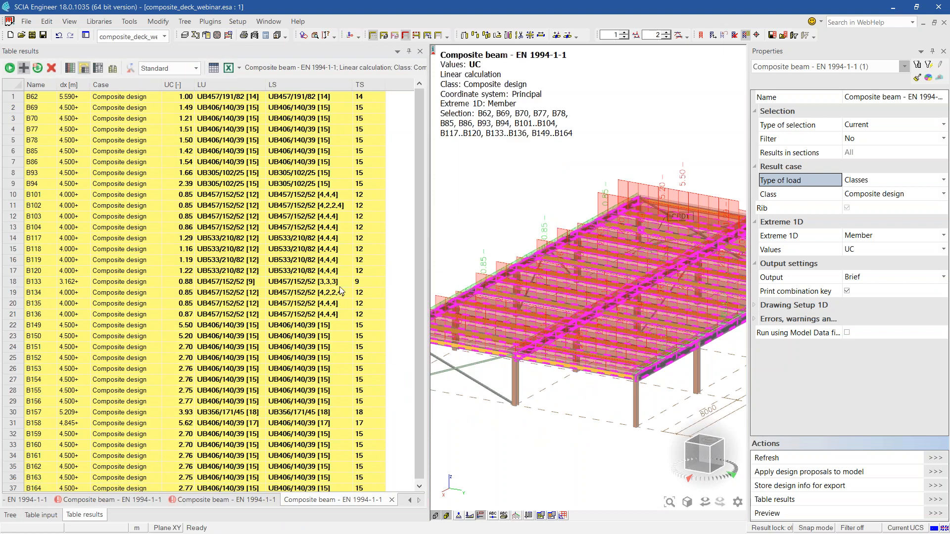
left_click_drag(428, 277, 516, 346)
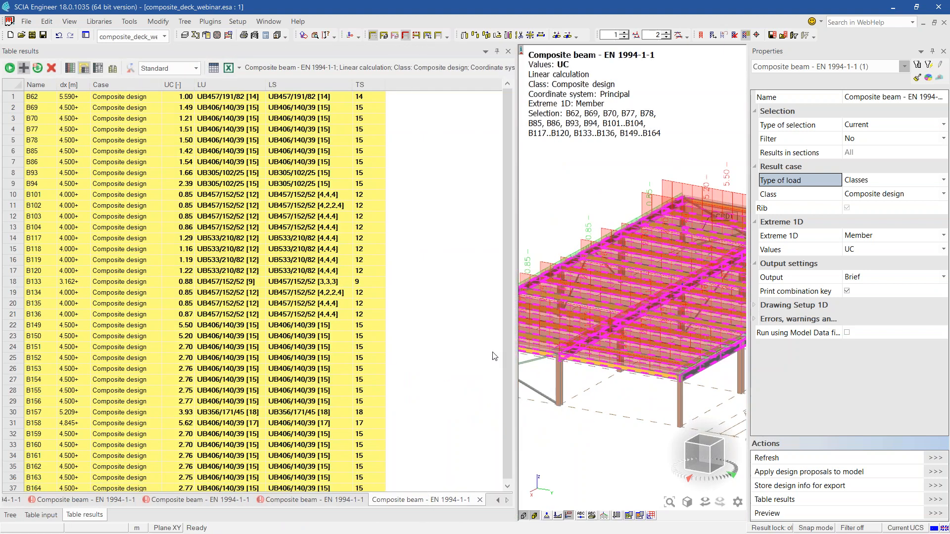
Set Show warnings to All in the check's errors and warnings settings and refresh the results.
left_click(768, 320)
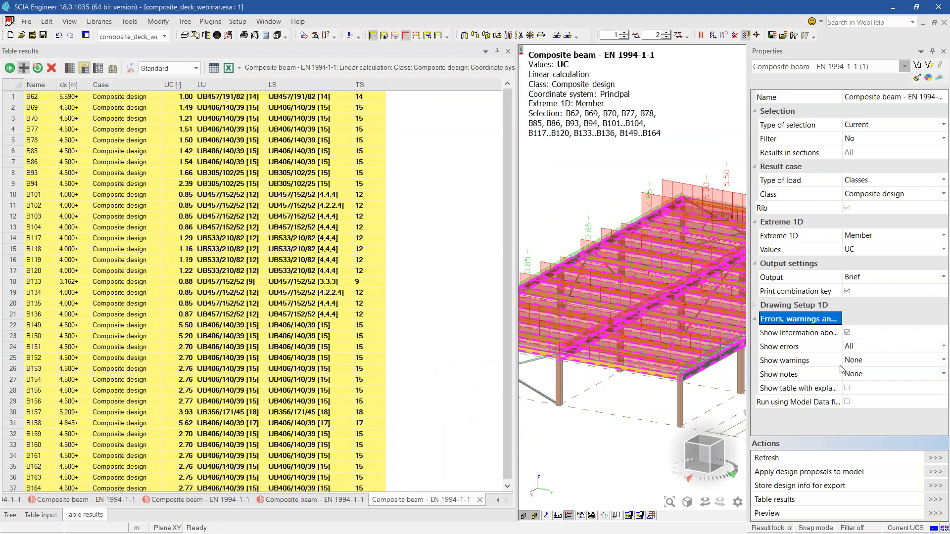
left_click(872, 364)
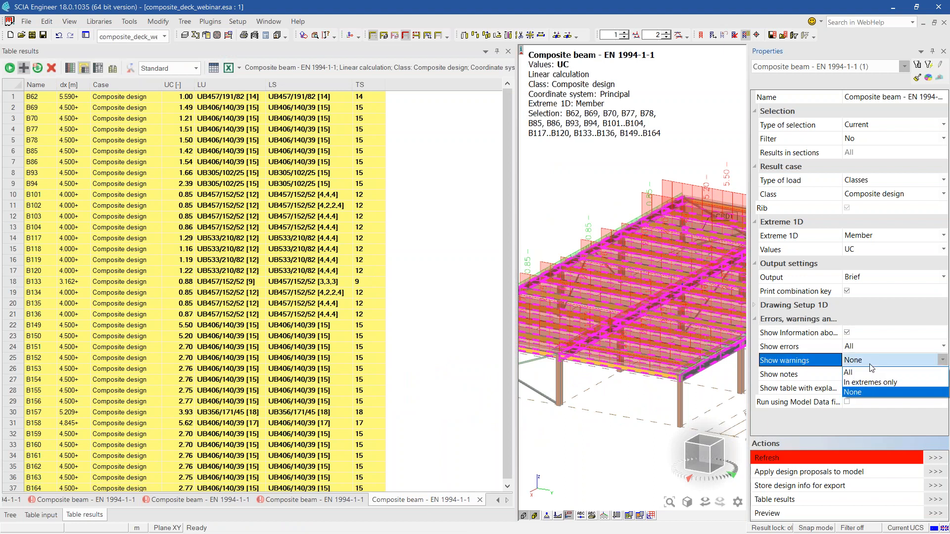
left_click(871, 389)
left_click(934, 461)
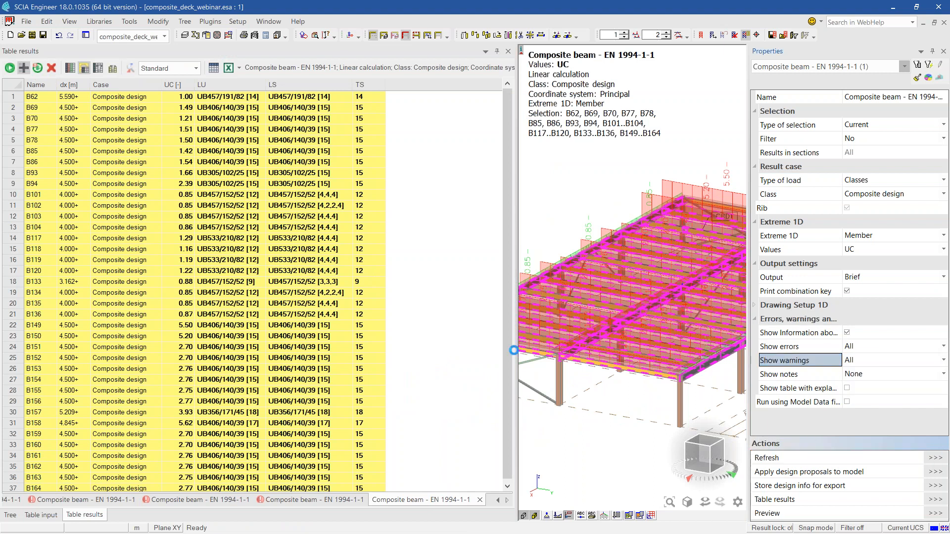
Open the detailed report of beam B157 from the results table, examine its moment diagram, stud layout and final-stage checks, and close it.
scroll(432, 268, "down", 1)
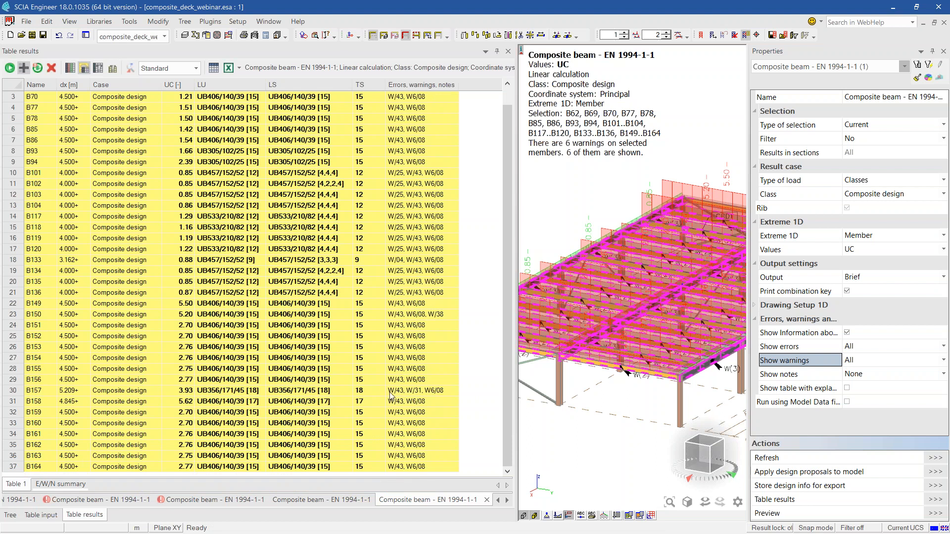
left_click(391, 394)
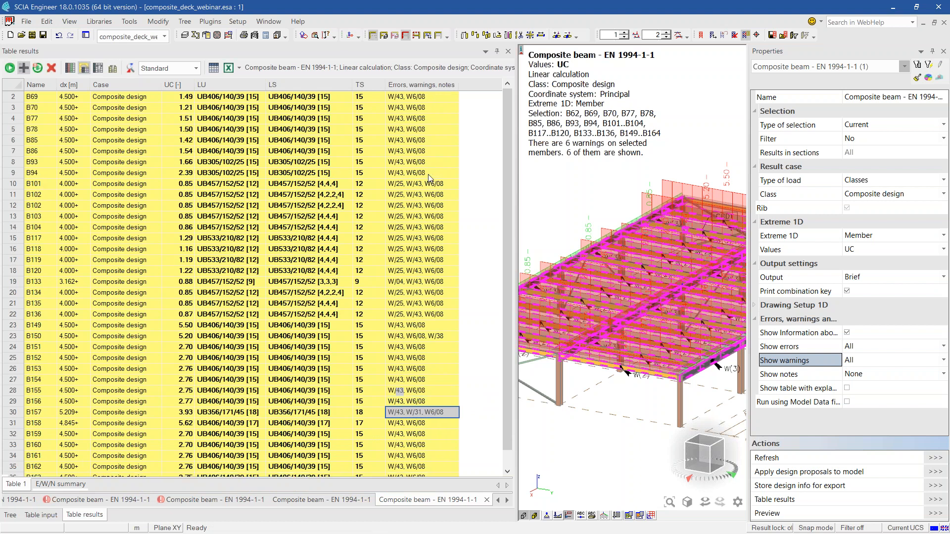
double_click(30, 391)
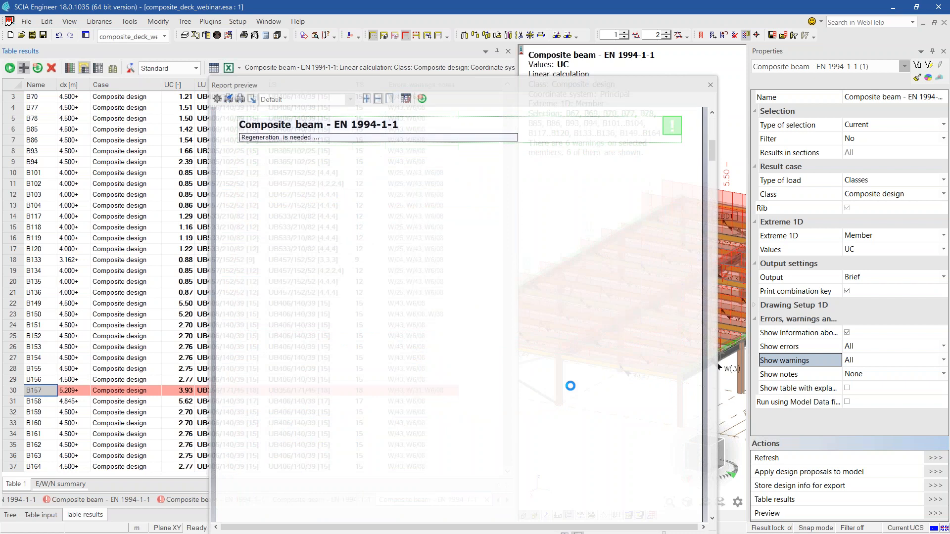
scroll(572, 388, "down", 10)
scroll(573, 391, "down", 15)
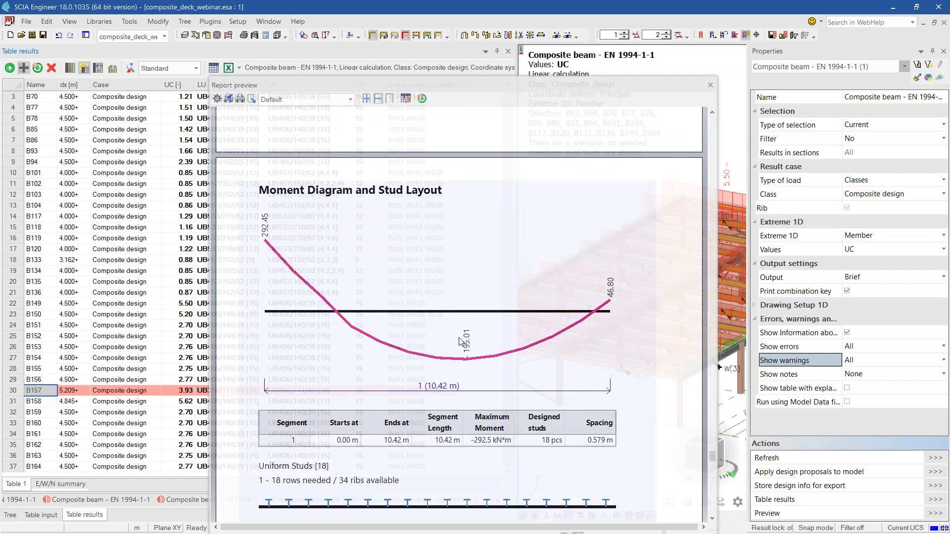
scroll(504, 371, "down", 1)
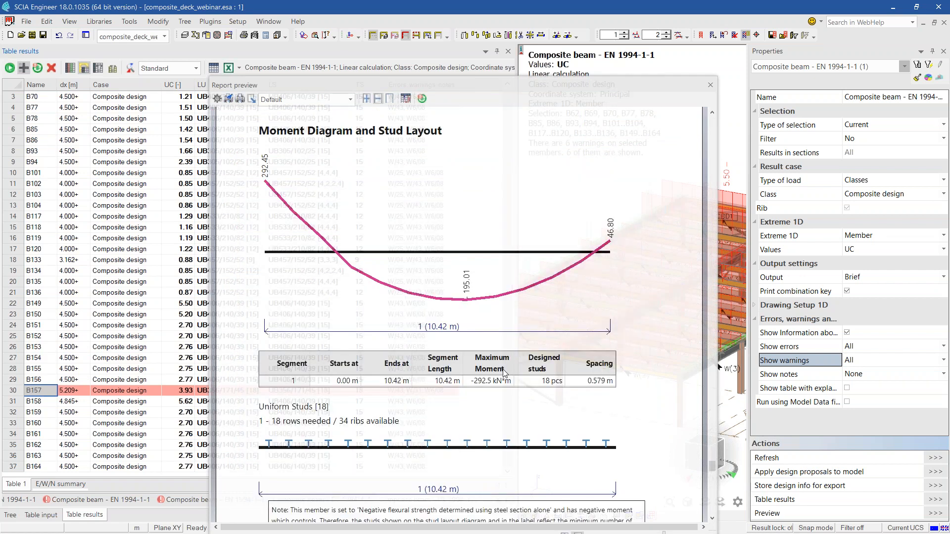
scroll(504, 374, "up", 10)
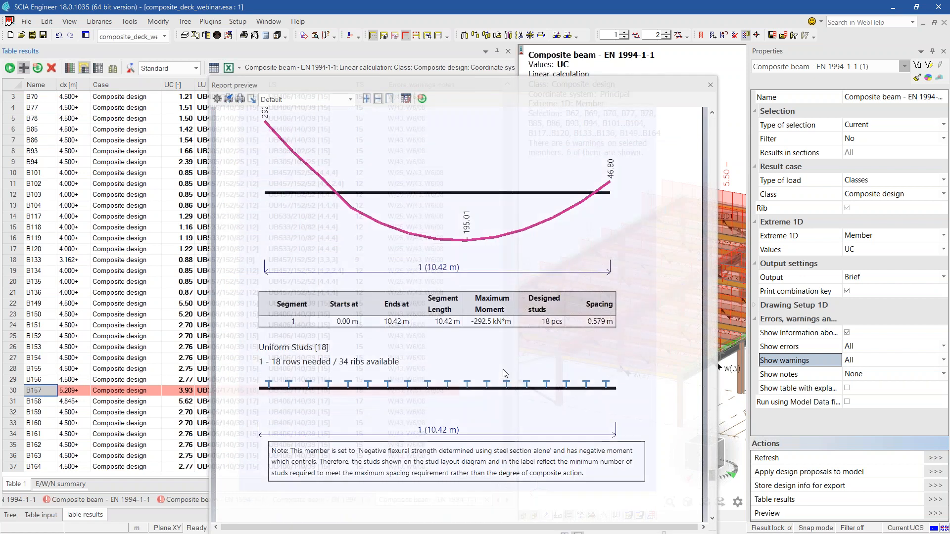
scroll(504, 373, "up", 5)
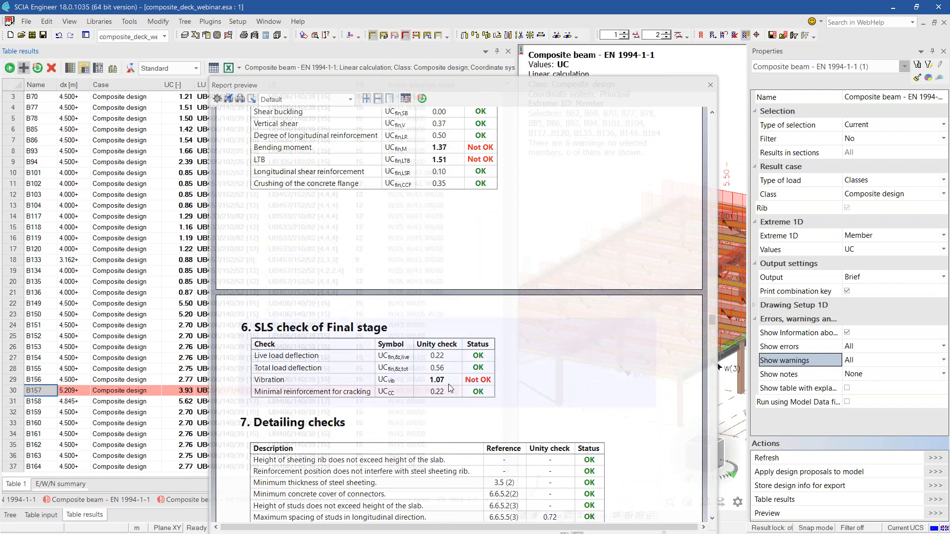
left_click(710, 84)
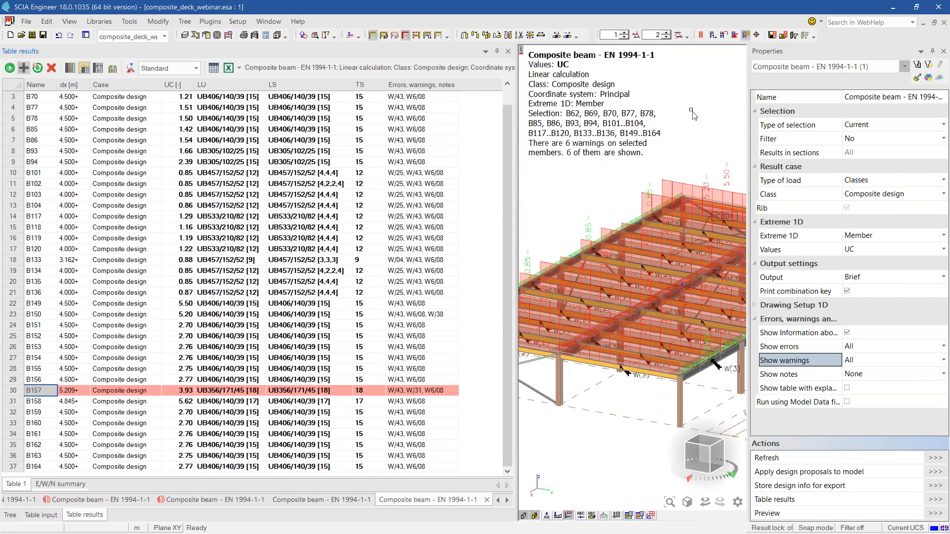
Read the warning labels on the floor's edge beams in the 3D view.
middle_click_drag(610, 136, 522, 167)
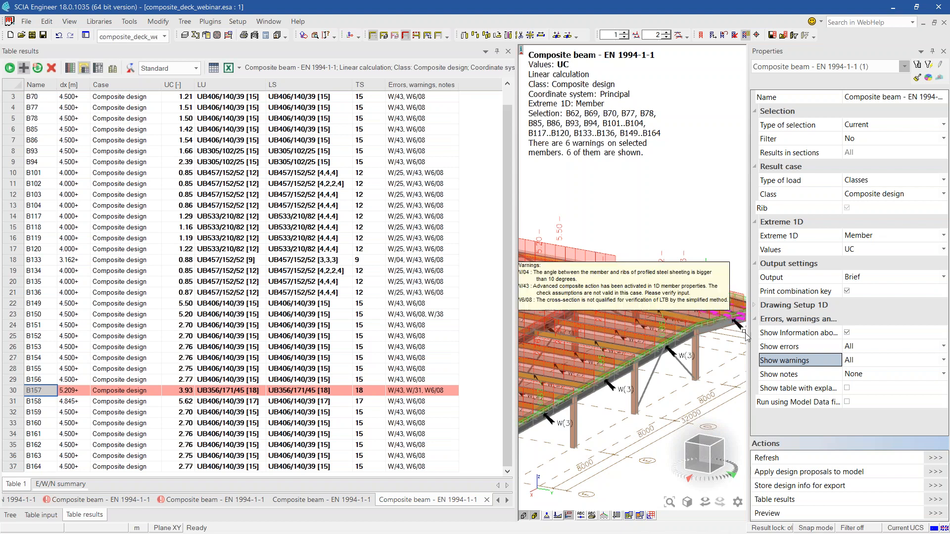
middle_click_drag(725, 378, 672, 387)
mouse_move(693, 339)
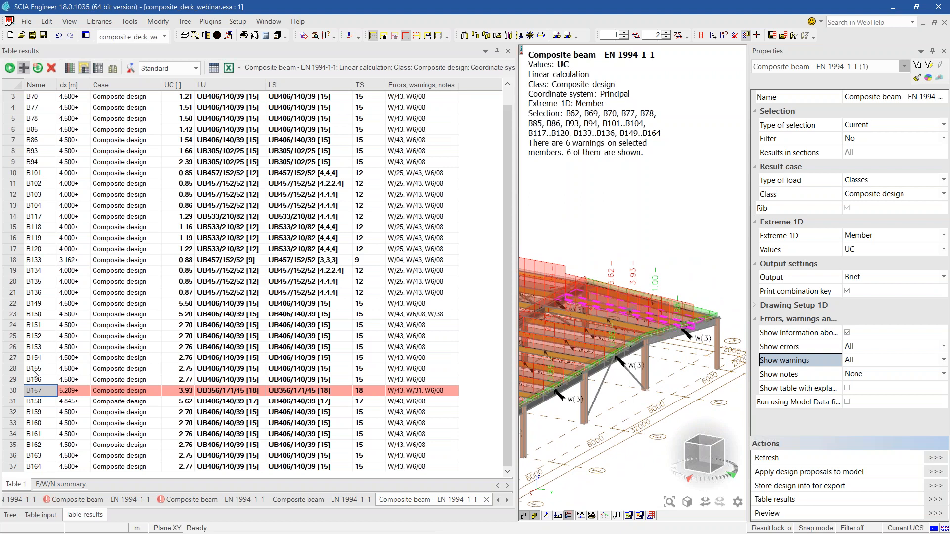
Open the detailed report of beam B158, examine its construction-stage and final-stage unity checks, and close it.
double_click(32, 401)
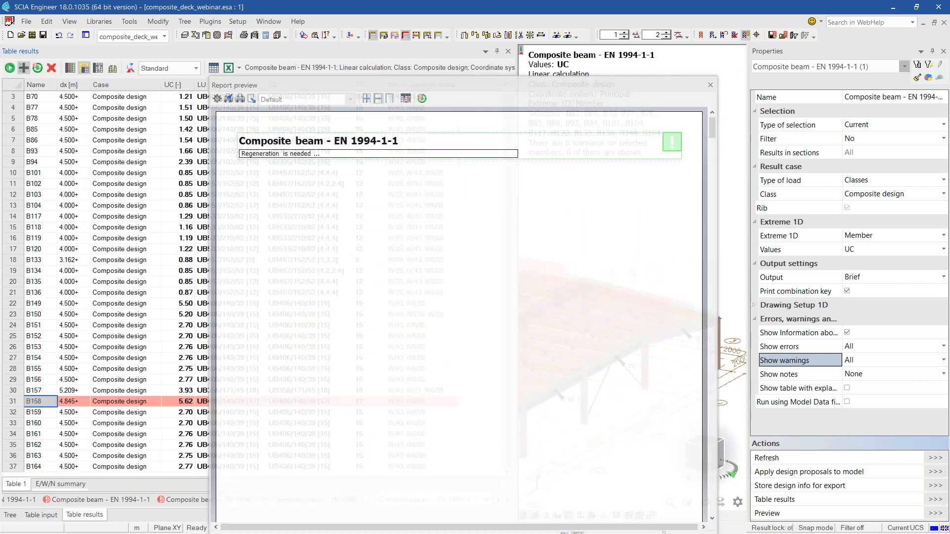
scroll(458, 311, "down", 15)
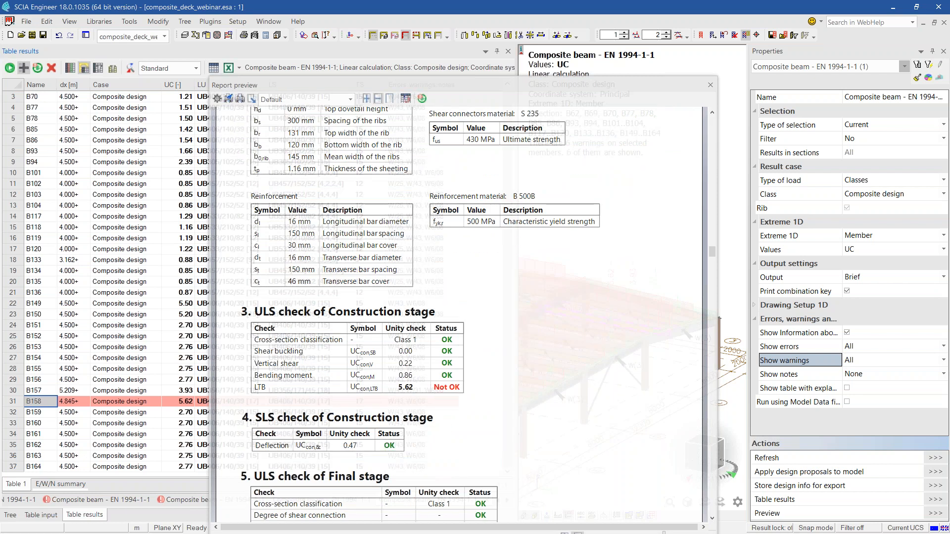
scroll(317, 372, "down", 4)
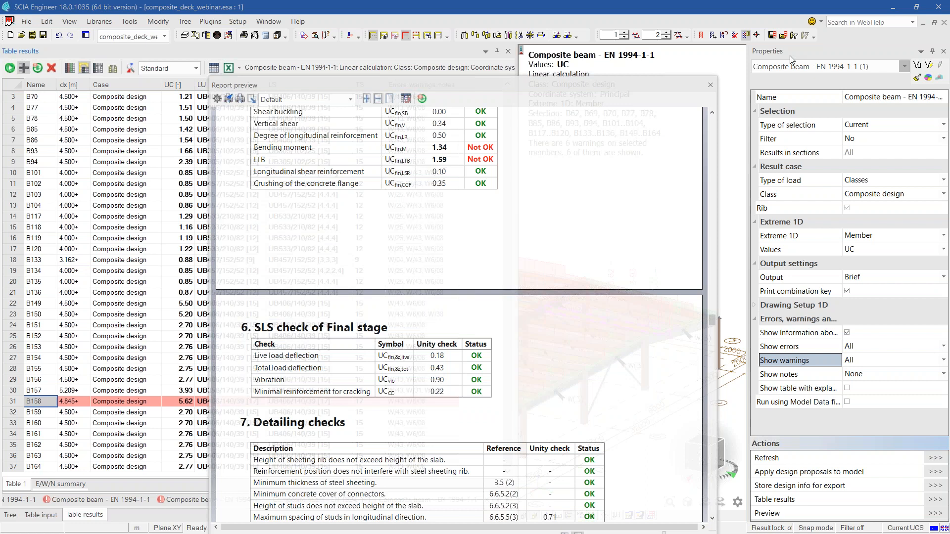
left_click(710, 85)
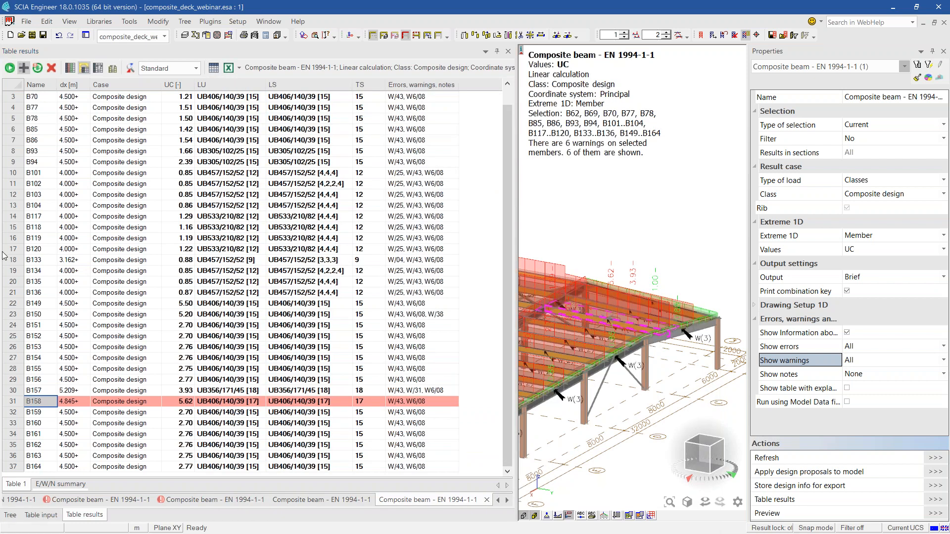
Switch to the COMPOSITE_SE18Webinar.pptx presentation in PowerPoint.
left_click_drag(0, 74, 391, 70)
double_click(345, 67)
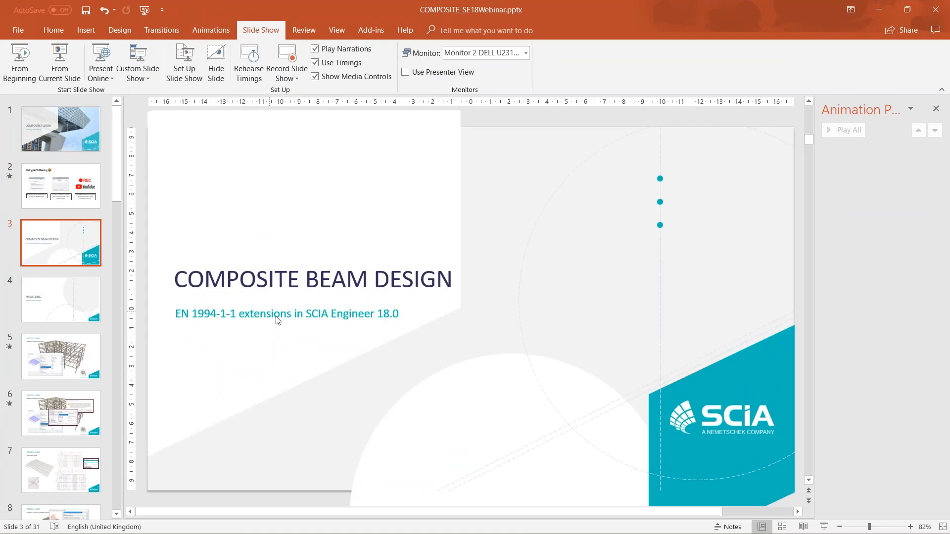